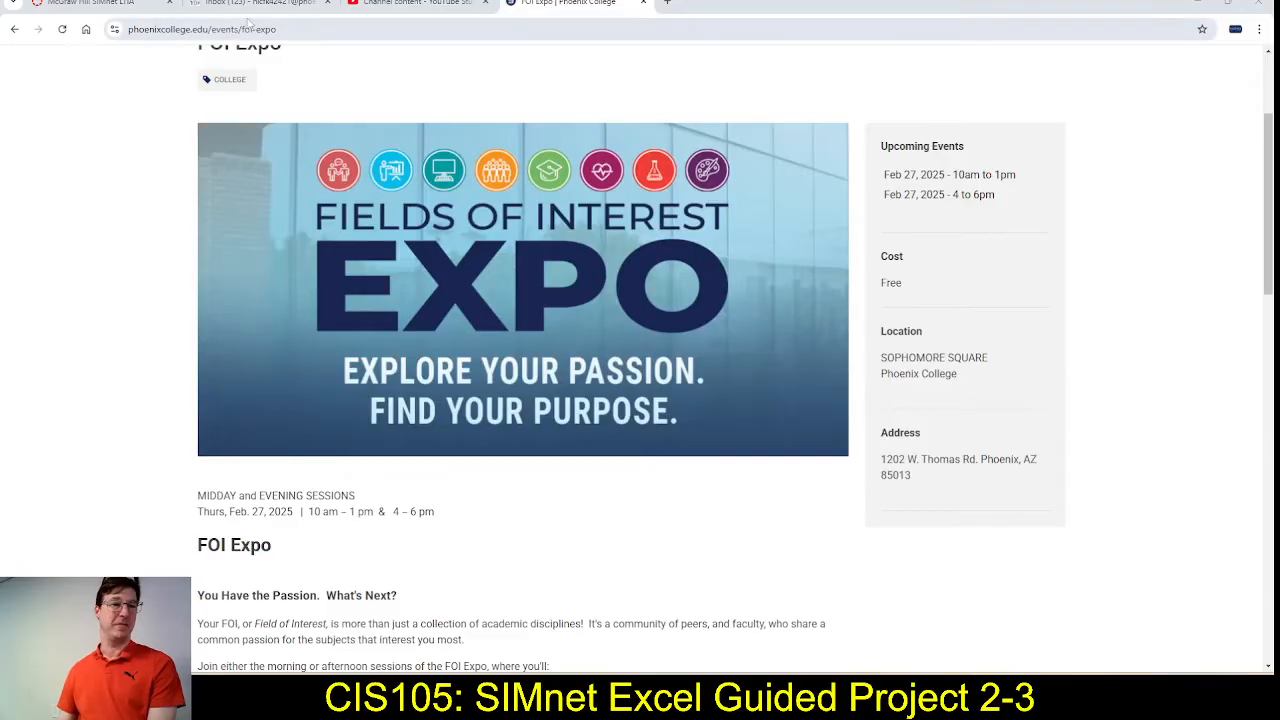
Step: Switch to the McGraw Hill SIMnet LTIA course page and close the FOI Expo page
{"action": "left_click", "coordinate": [63, 6]}
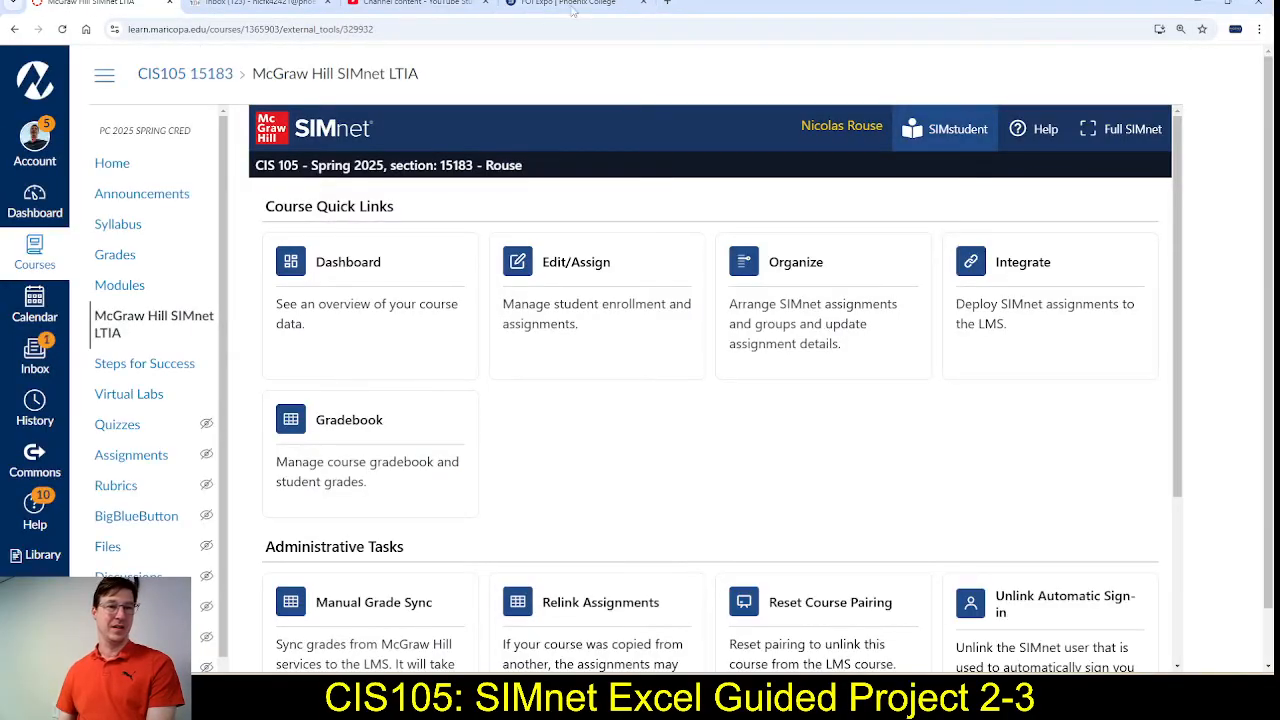
{"action": "left_click", "coordinate": [643, 3]}
{"action": "left_click", "coordinate": [954, 138]}
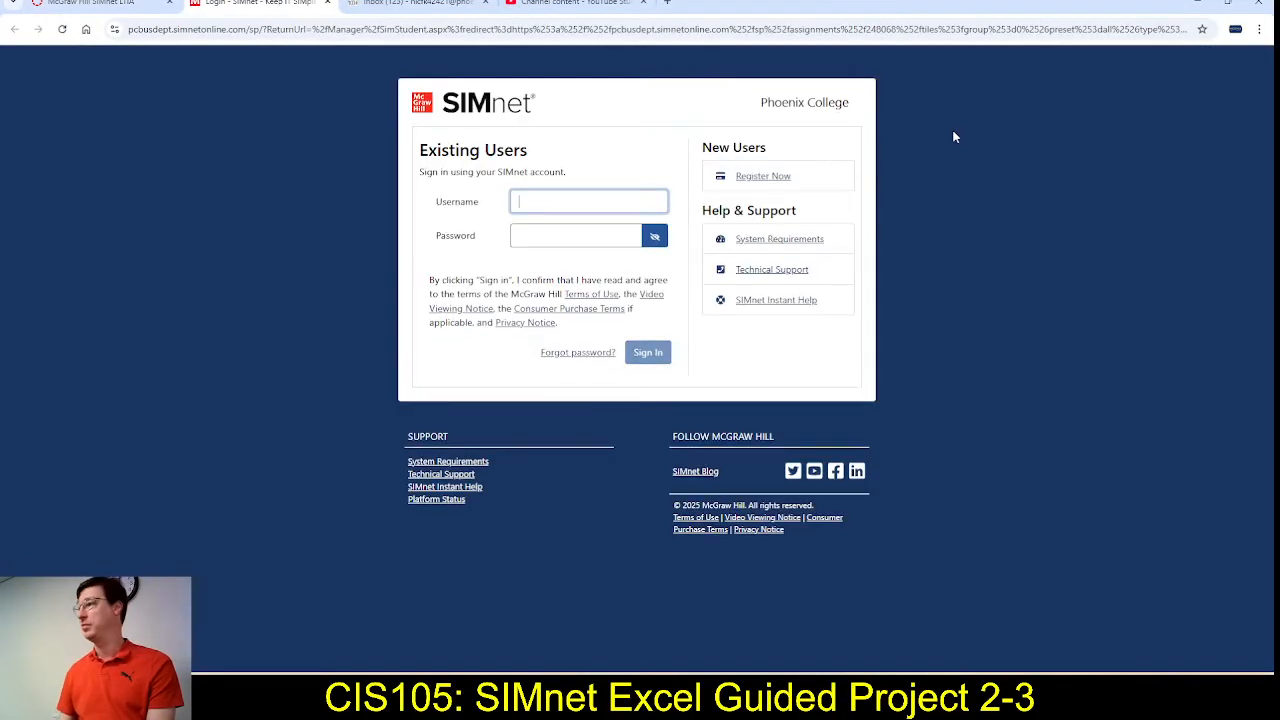
{"action": "left_click", "coordinate": [327, 3]}
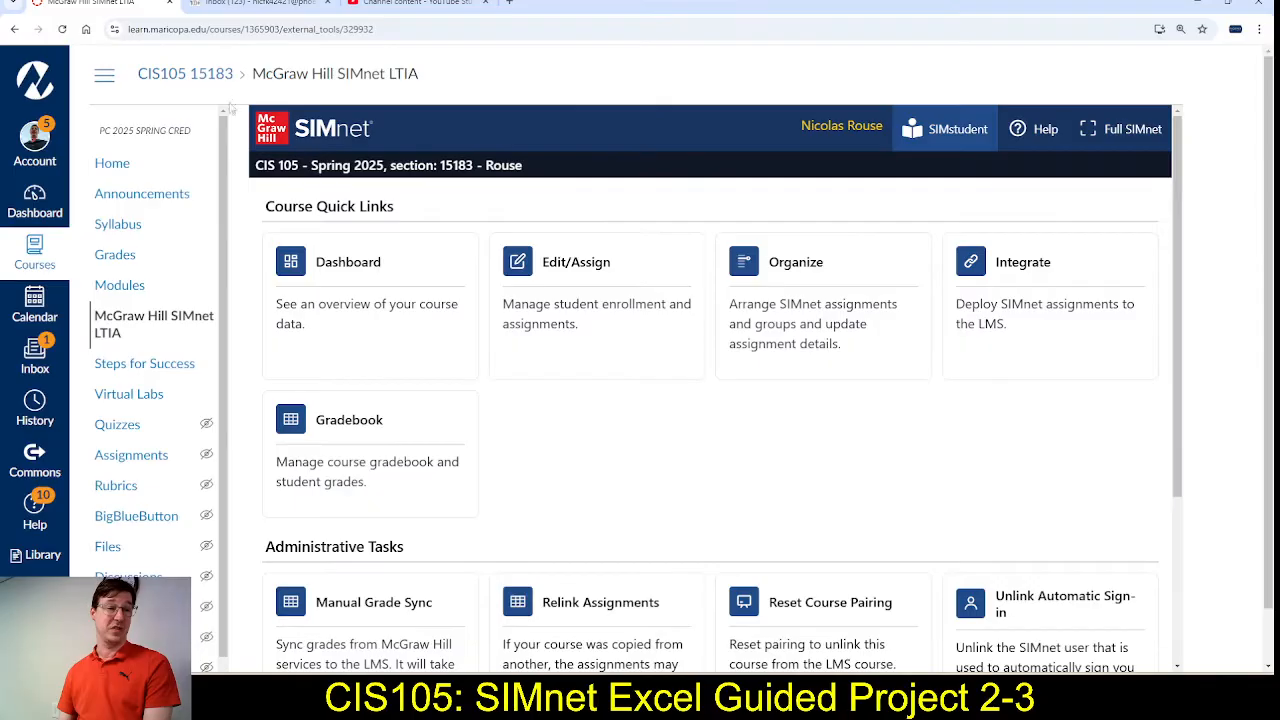
{"action": "left_click", "coordinate": [936, 138]}
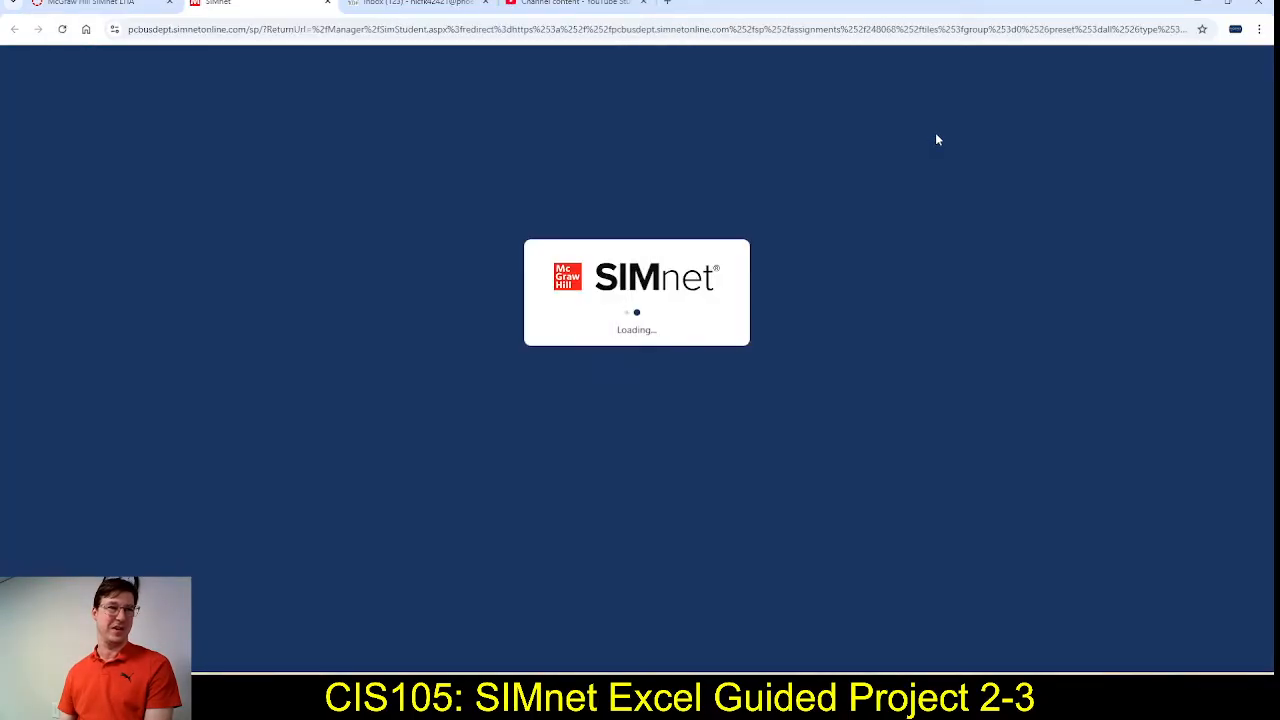
{"action": "left_click", "coordinate": [327, 3]}
Step: Reload the McGraw Hill SIMnet LTIA course page and open the Excel Ch 2 Guided Project 2-3 assignment in SIMstudent
{"action": "left_click", "coordinate": [104, 287]}
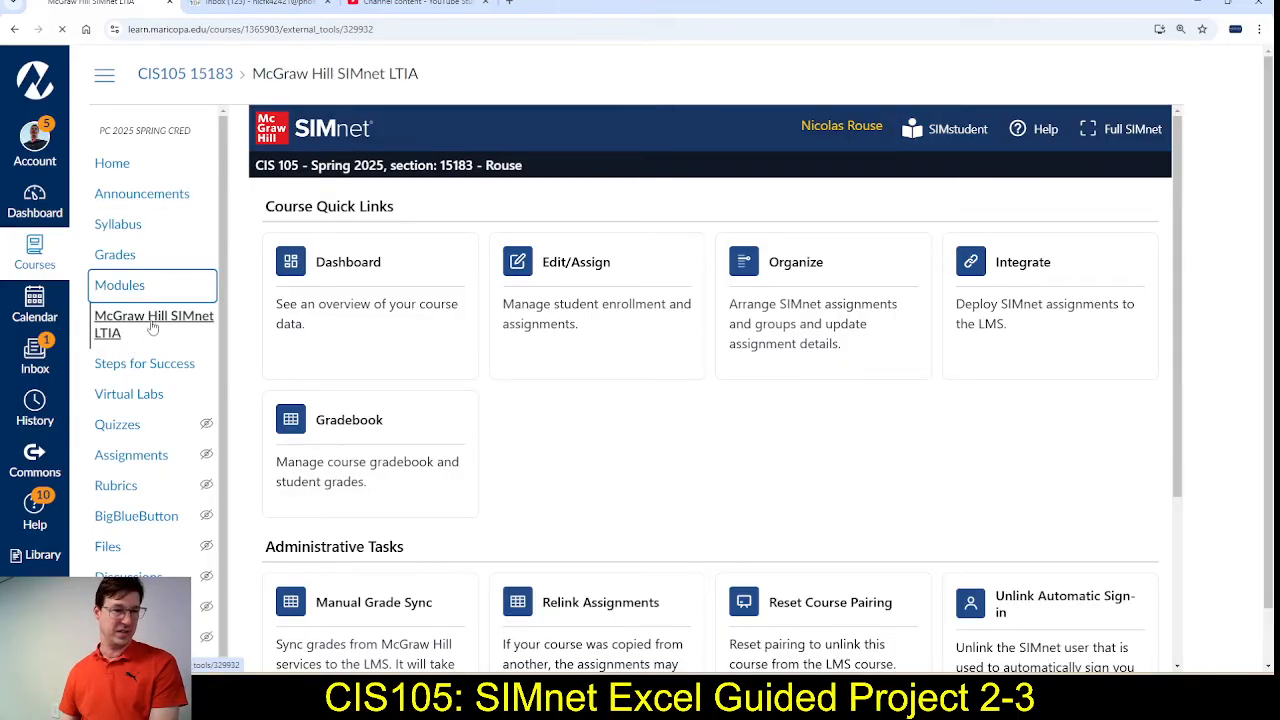
{"action": "left_click", "coordinate": [158, 318]}
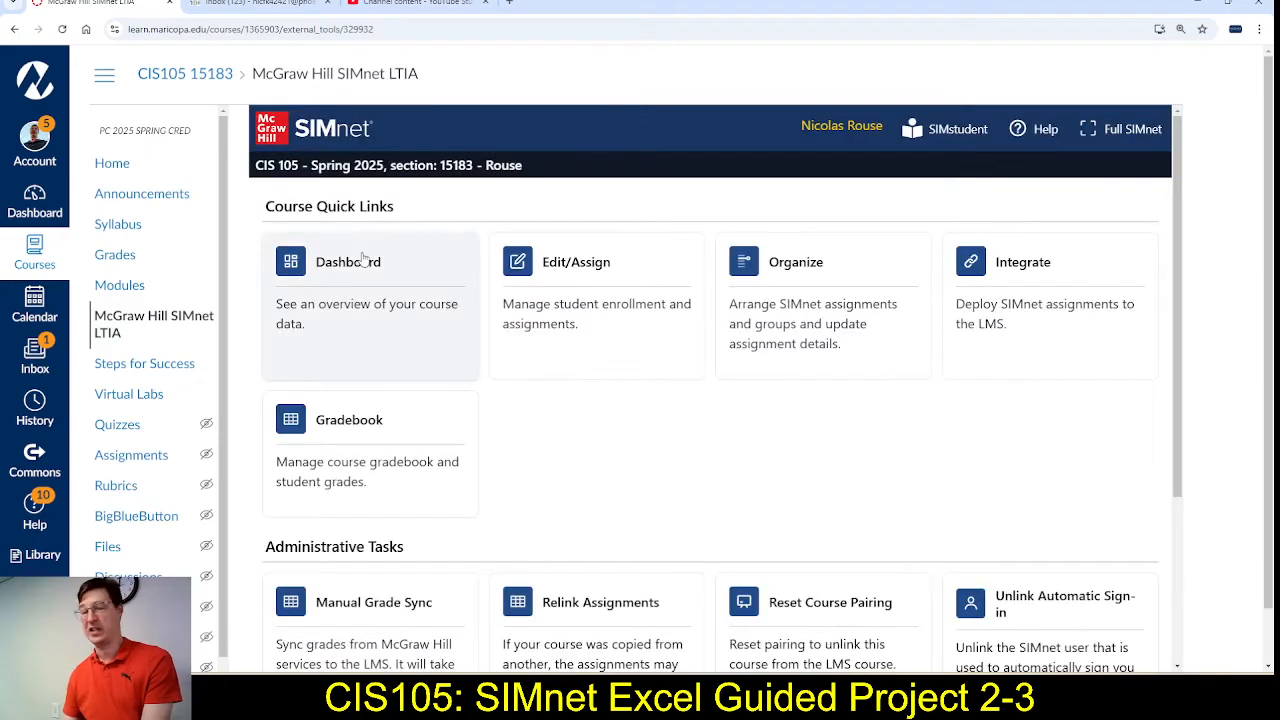
{"action": "left_click", "coordinate": [971, 136]}
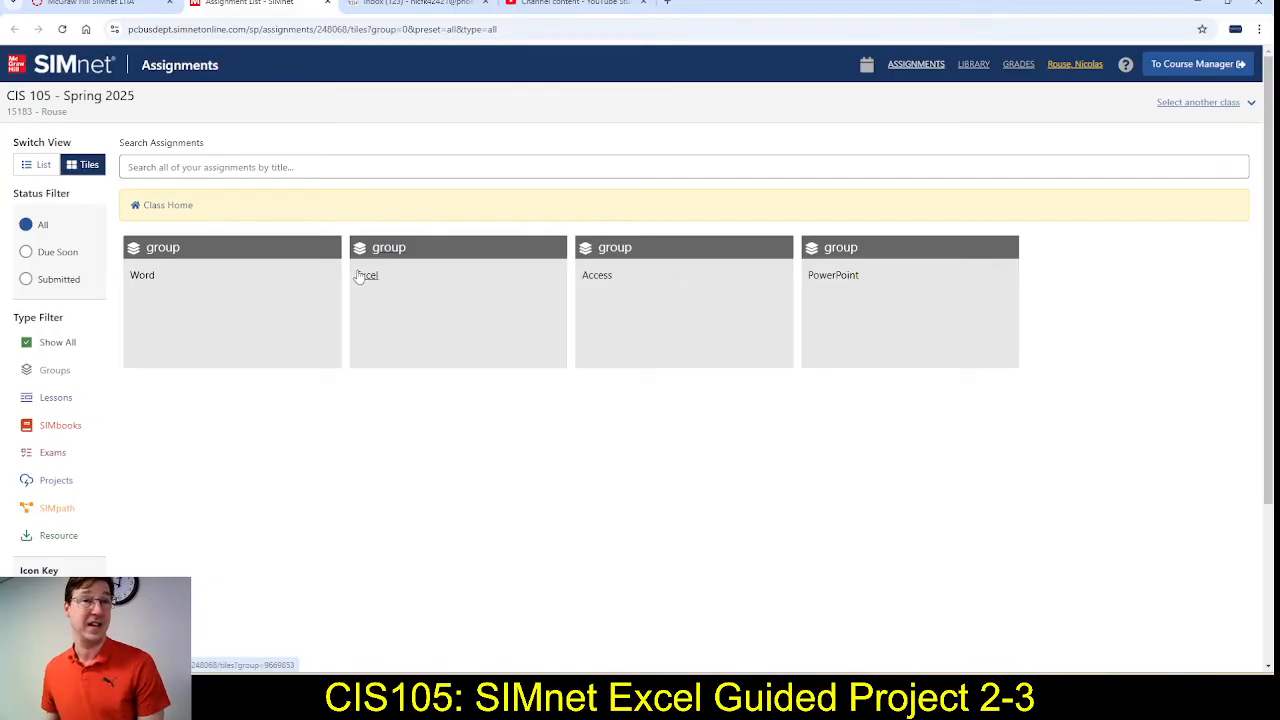
{"action": "left_click", "coordinate": [360, 275]}
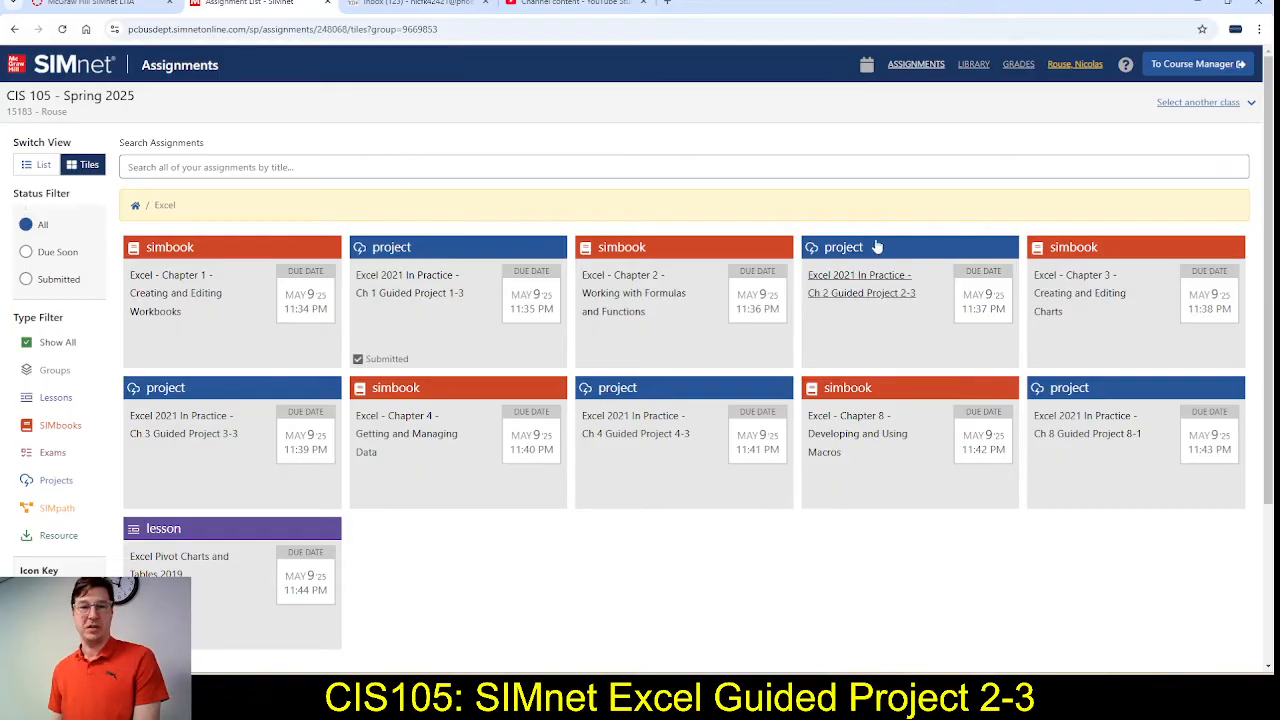
{"action": "left_click", "coordinate": [869, 279]}
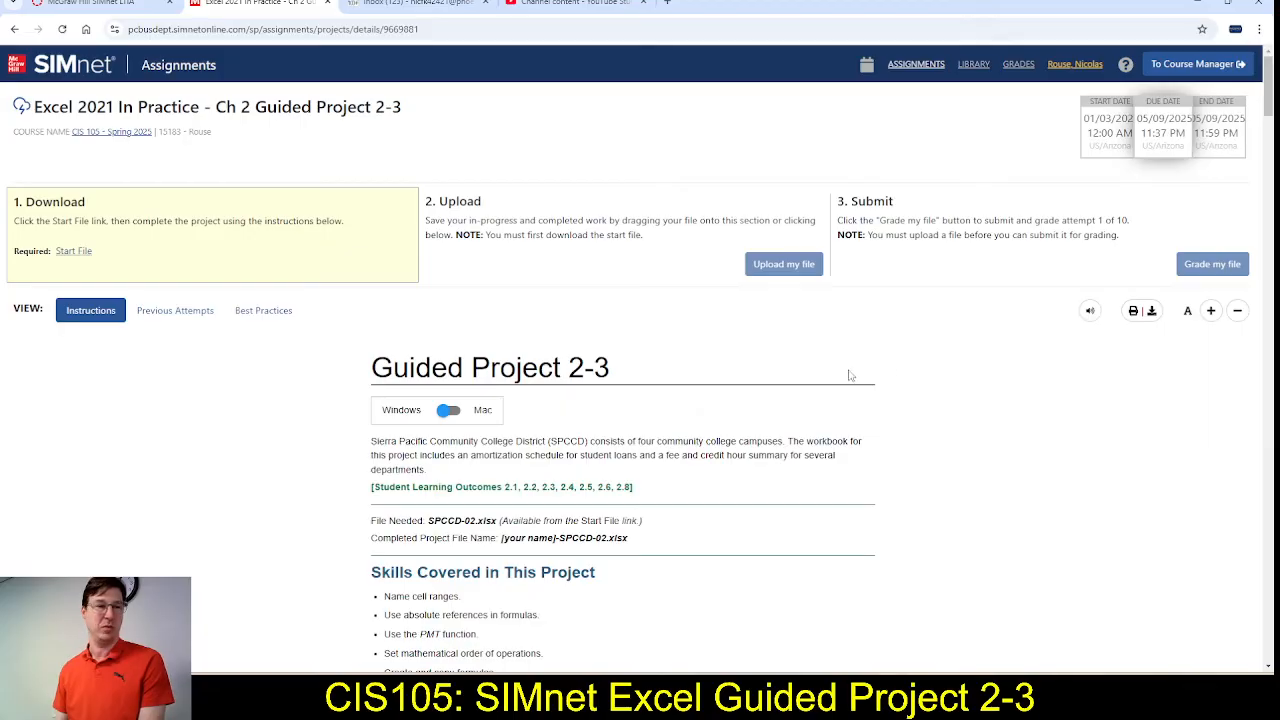
Step: Enlarge the Guided Project 2-3 instruction text so that its title still fits on one line
{"action": "left_click", "coordinate": [1210, 311]}
{"action": "left_click", "coordinate": [1210, 311]}
{"action": "left_click", "coordinate": [1210, 311]}
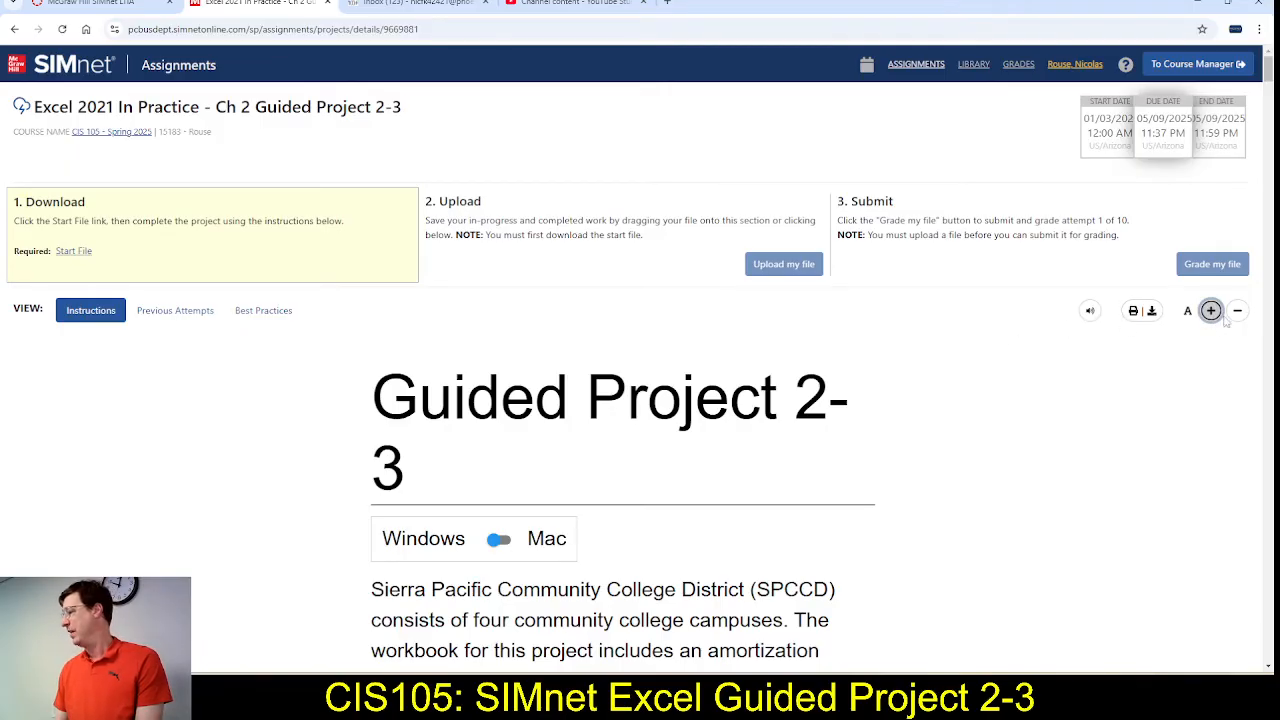
{"action": "left_click", "coordinate": [1237, 310]}
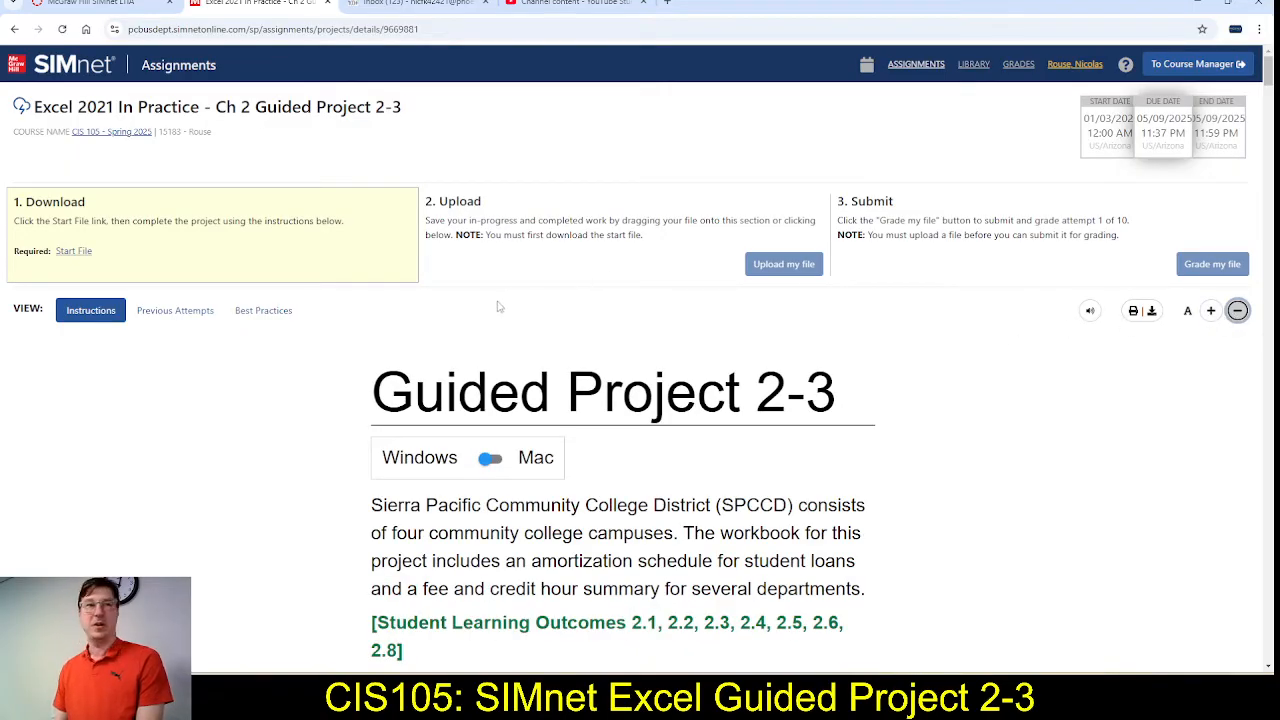
Step: Download the project's start file, open it in Excel and enable editing
{"action": "left_click", "coordinate": [68, 251]}
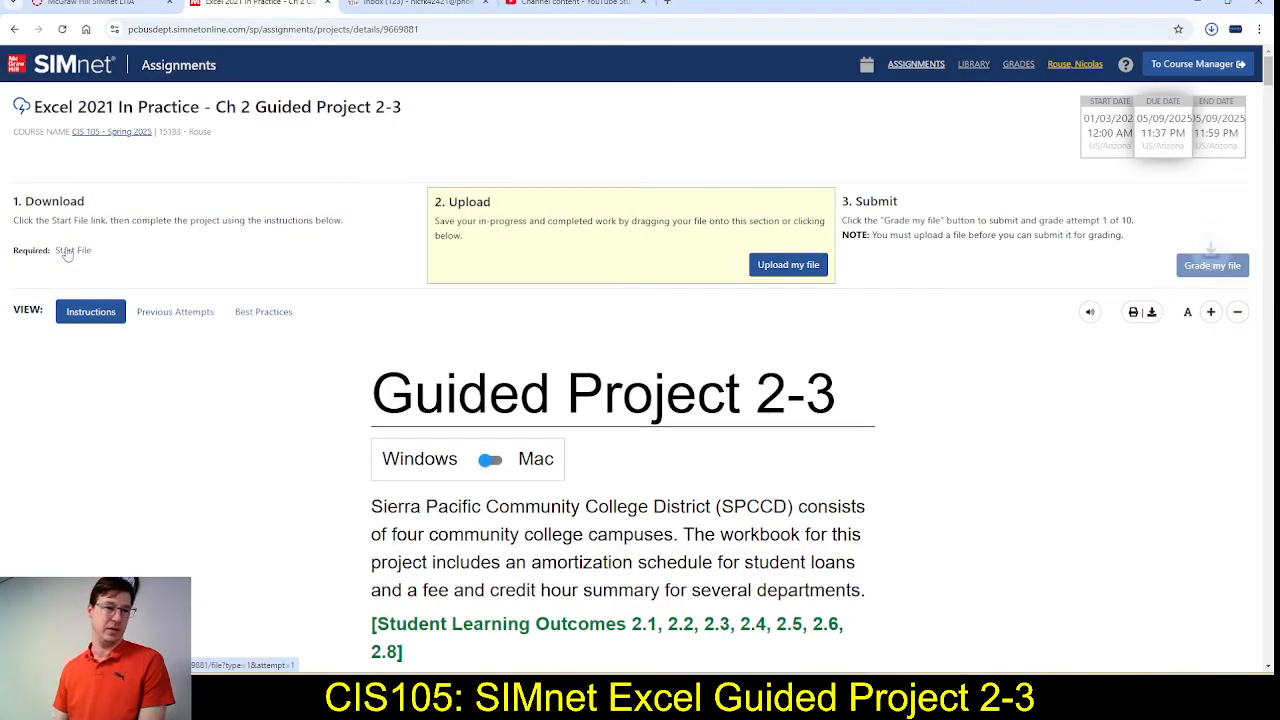
{"action": "left_click", "coordinate": [1150, 70]}
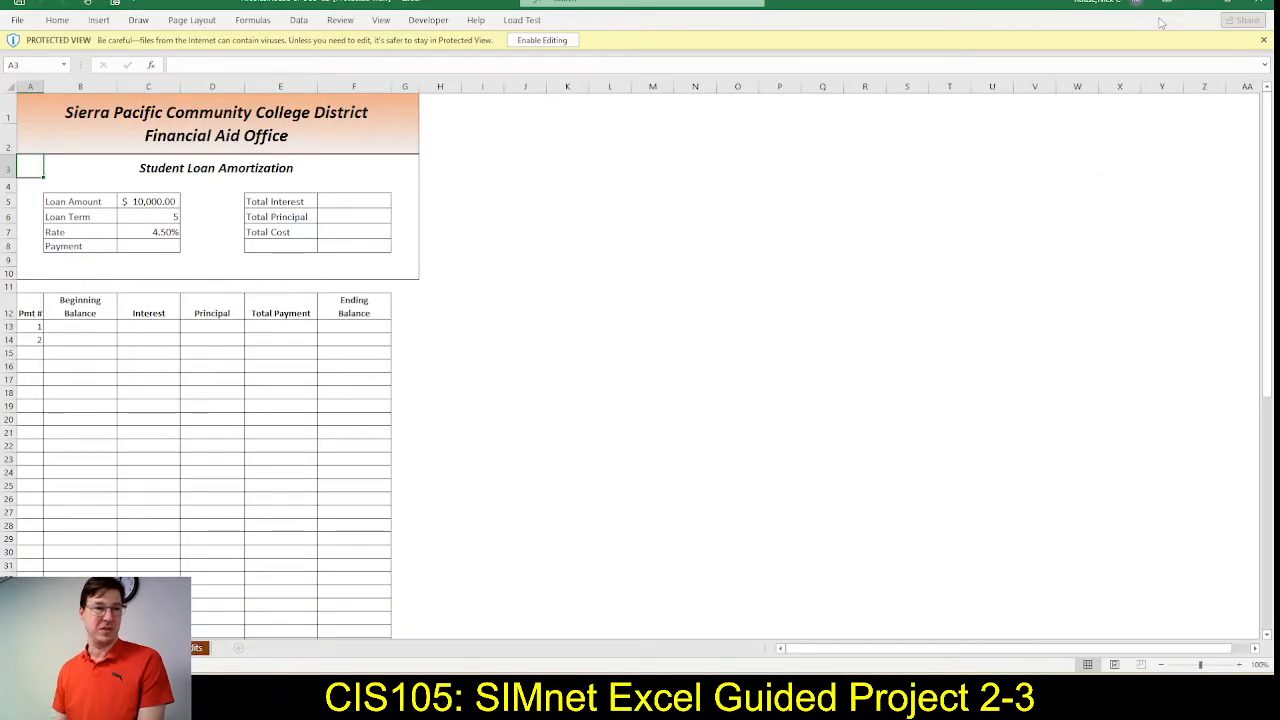
{"action": "left_click", "coordinate": [550, 43]}
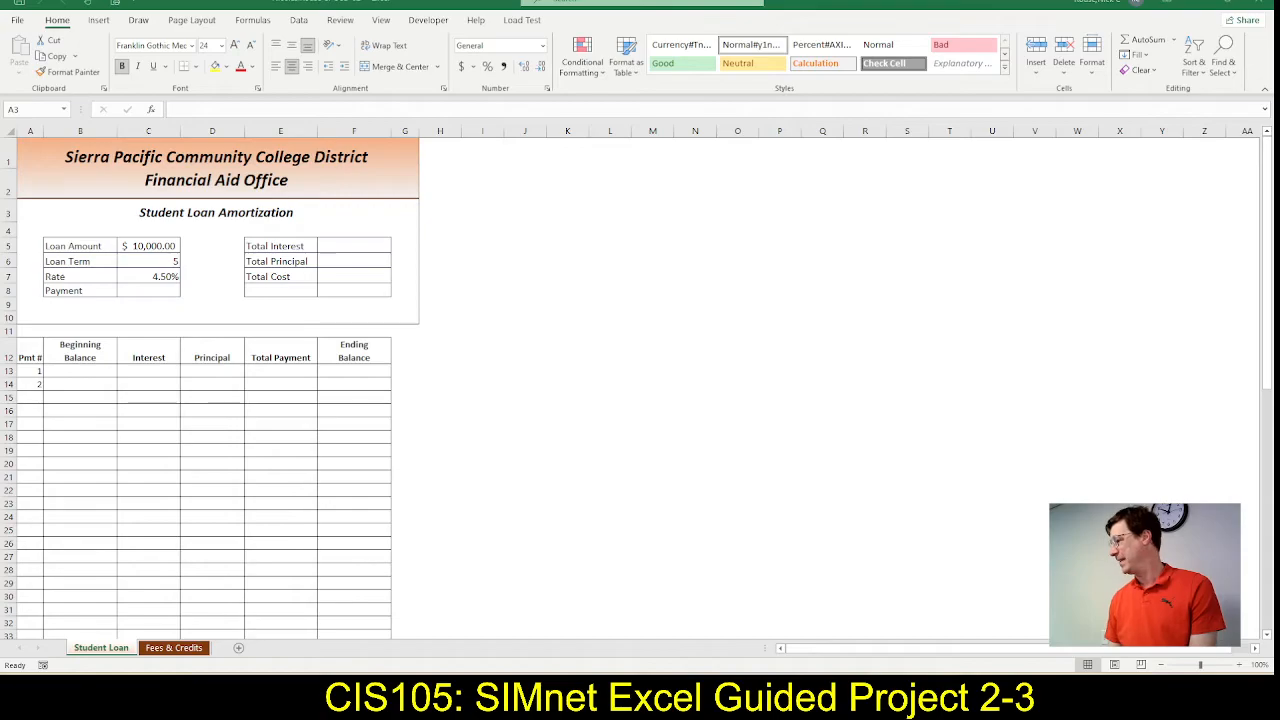
Step: Zoom the Student Loan sheet to 170% and show it from row 1
{"action": "left_click", "coordinate": [671, 195]}
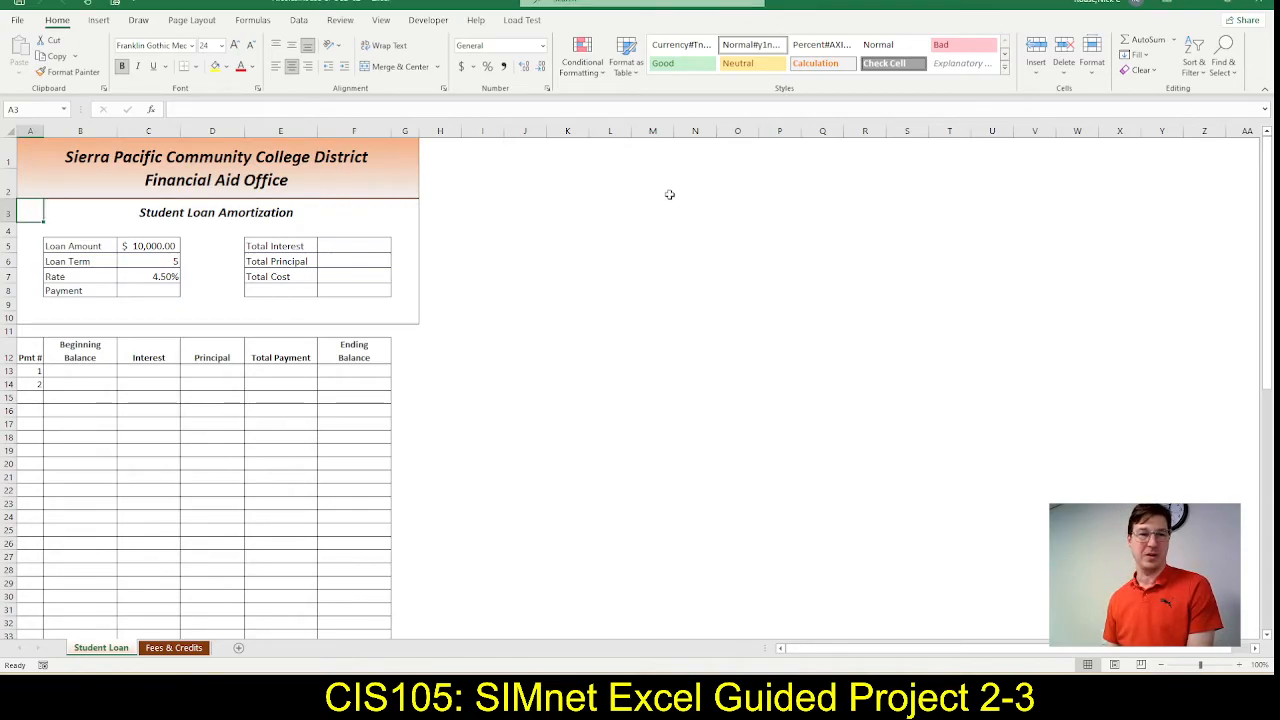
{"action": "left_click", "coordinate": [1240, 666]}
{"action": "left_click", "coordinate": [1240, 666]}
{"action": "left_click", "coordinate": [1240, 666]}
{"action": "left_click", "coordinate": [1240, 666]}
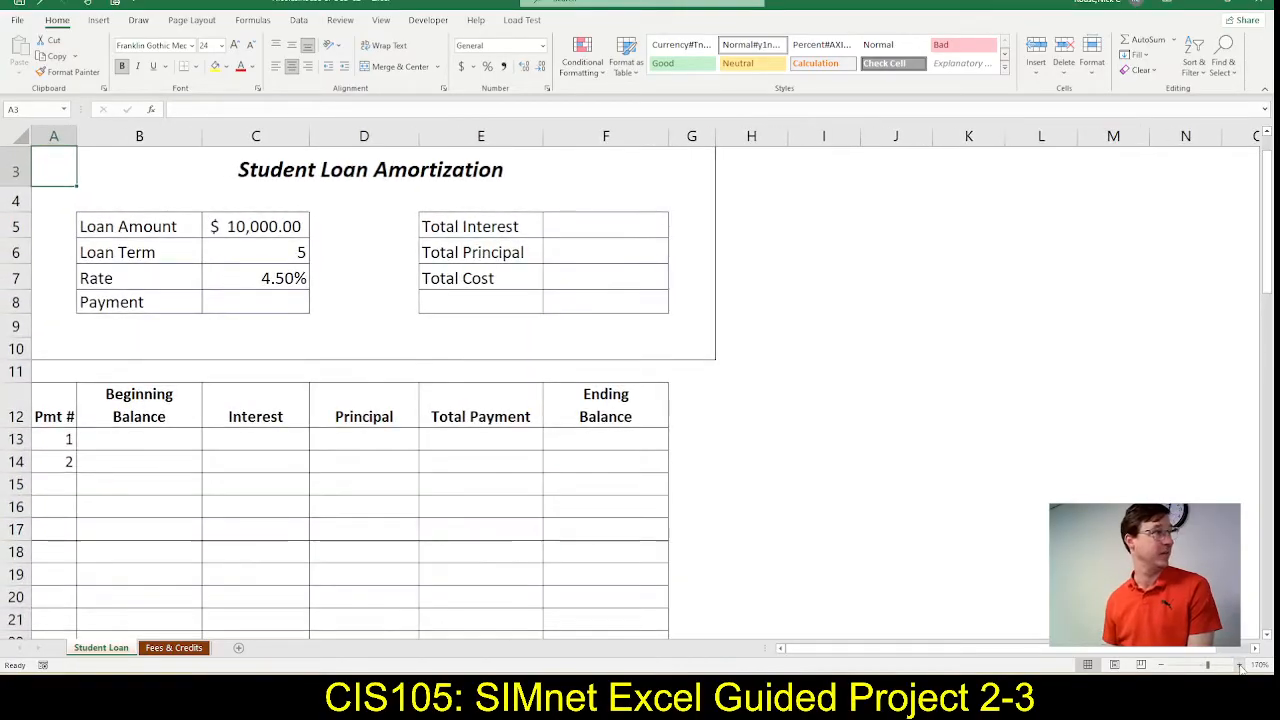
{"action": "scroll", "coordinate": [883, 500], "scroll_direction": "up", "scroll_amount": 2}
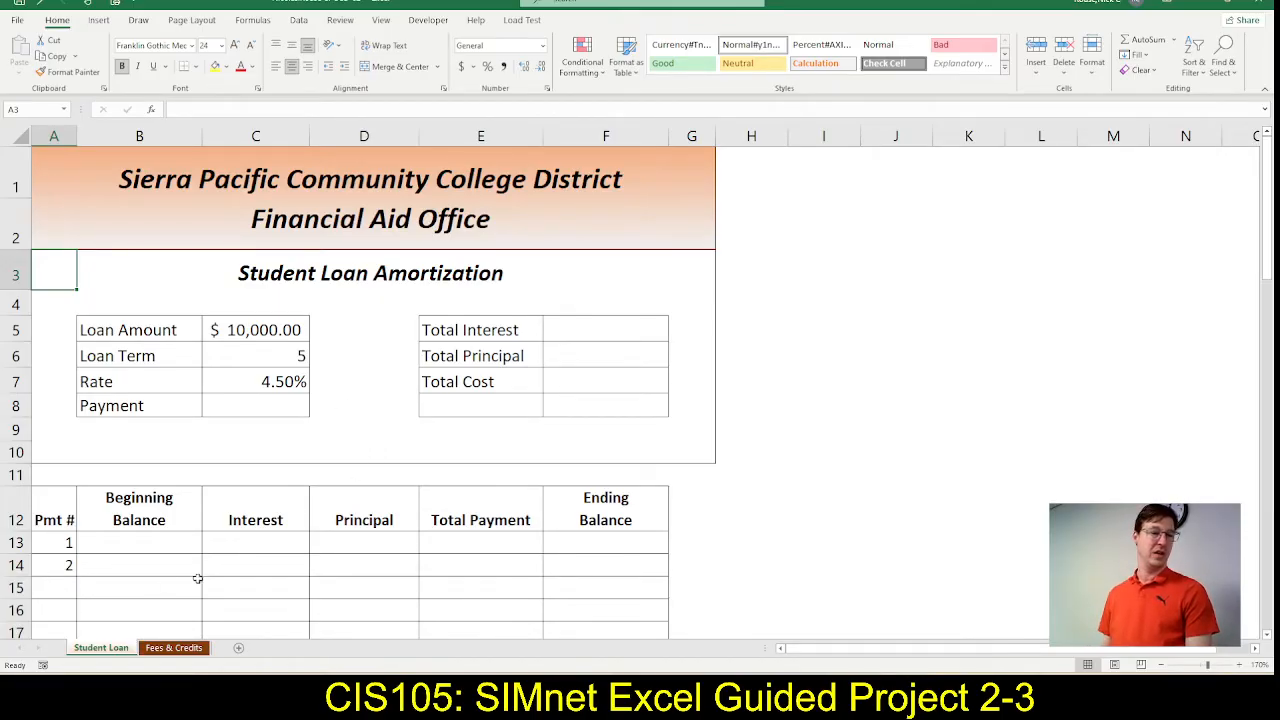
Step: Look over the Fees & Credits sheet and return to the Student Loan sheet
{"action": "left_click", "coordinate": [173, 648]}
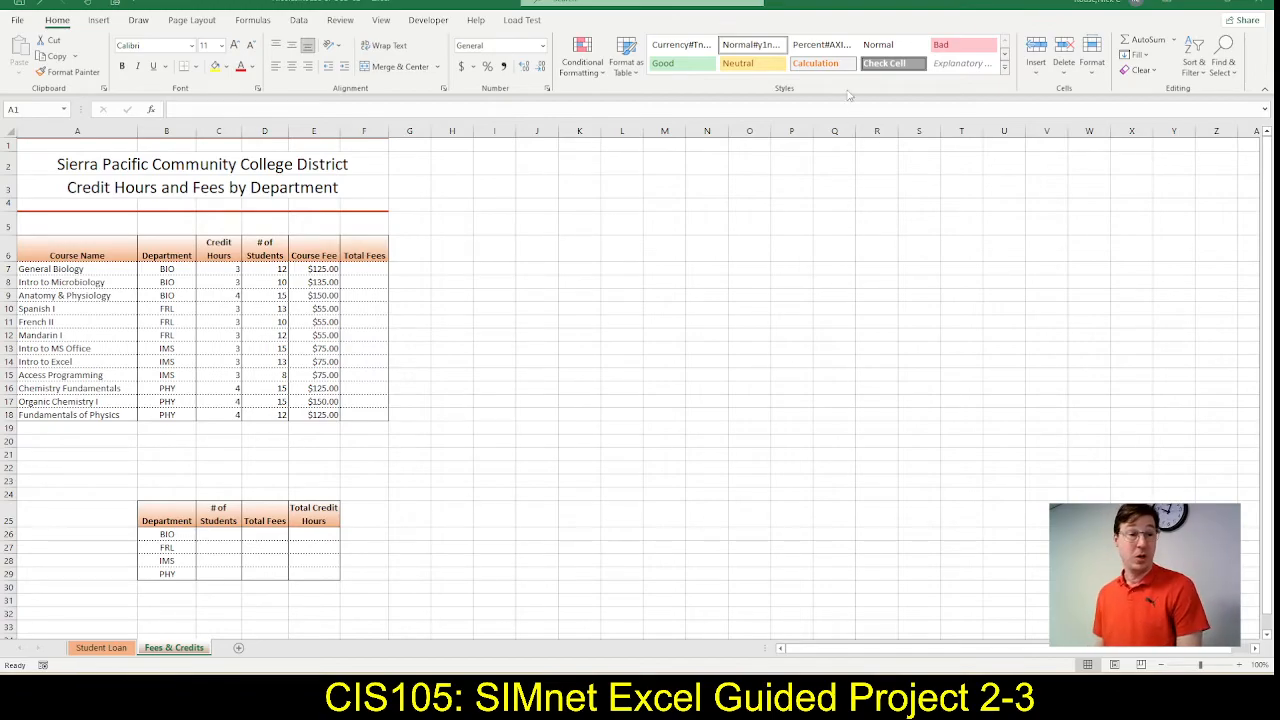
{"action": "left_click", "coordinate": [400, 2]}
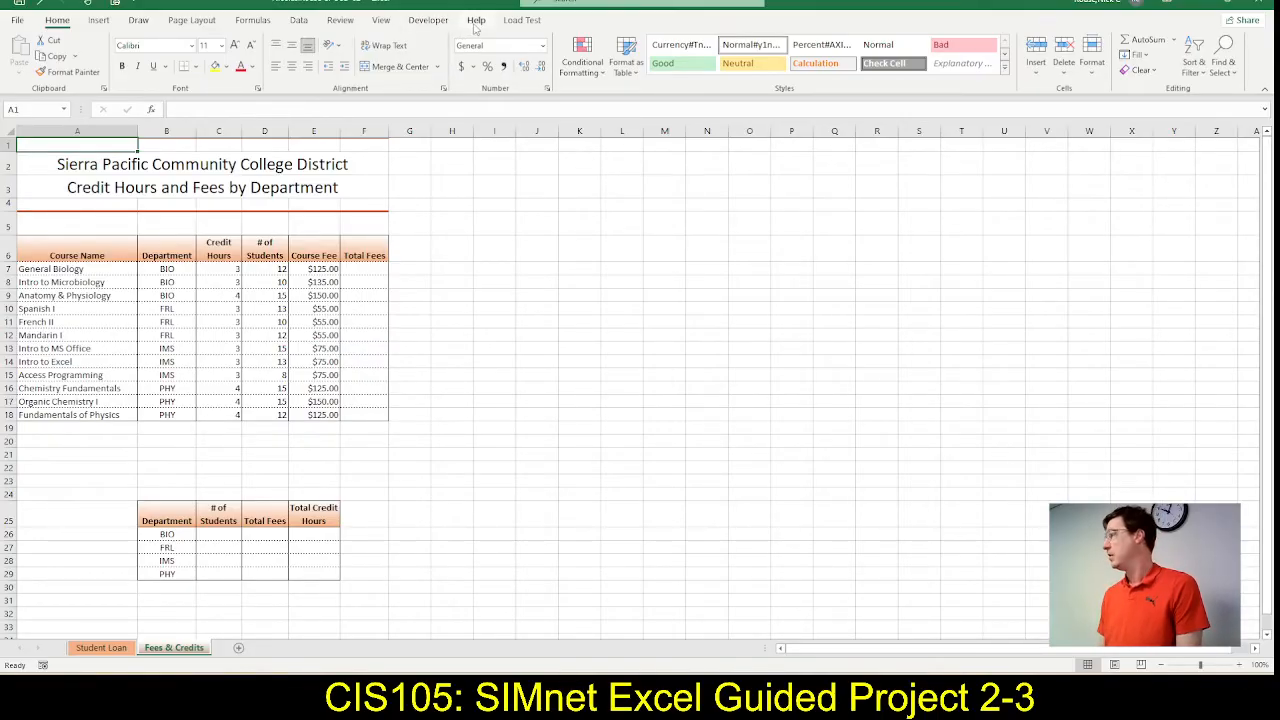
{"action": "left_click", "coordinate": [96, 647]}
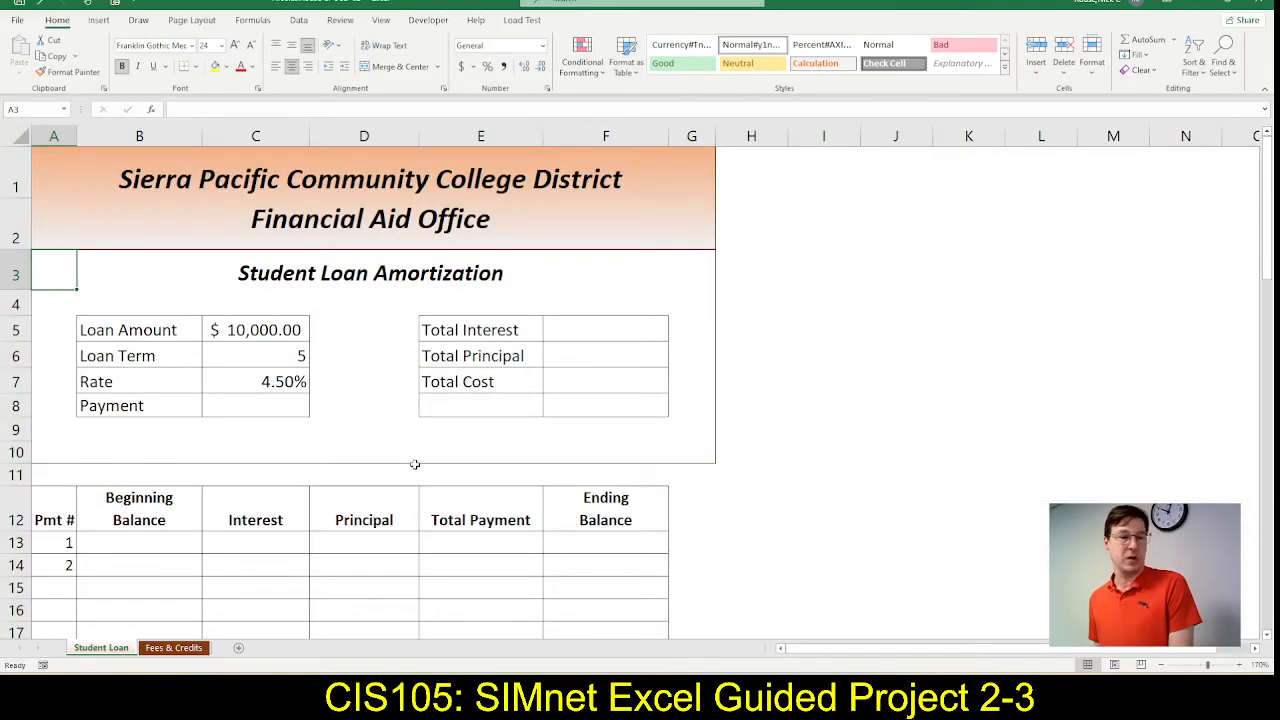
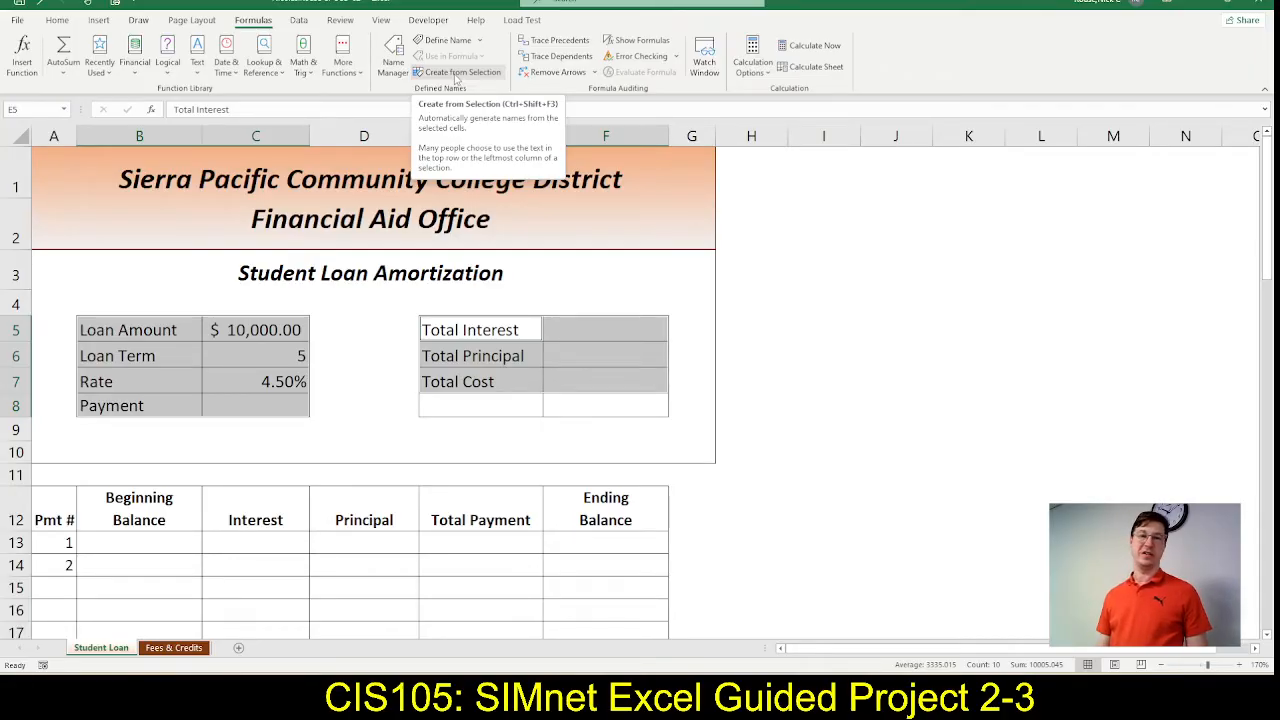
Step: Create range names from the left column of selected cells B5:C8 and E5:F7, and review them in the Name Manager
{"action": "left_click", "coordinate": [457, 75]}
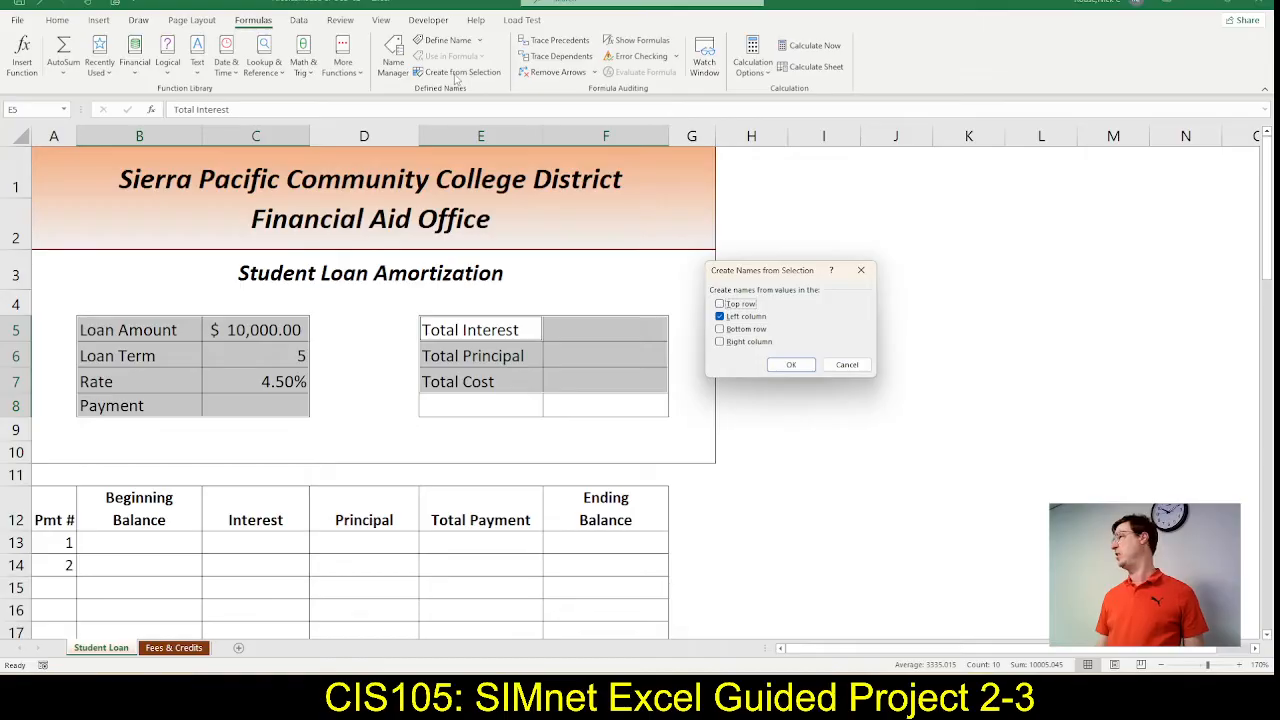
{"action": "left_click", "coordinate": [799, 364]}
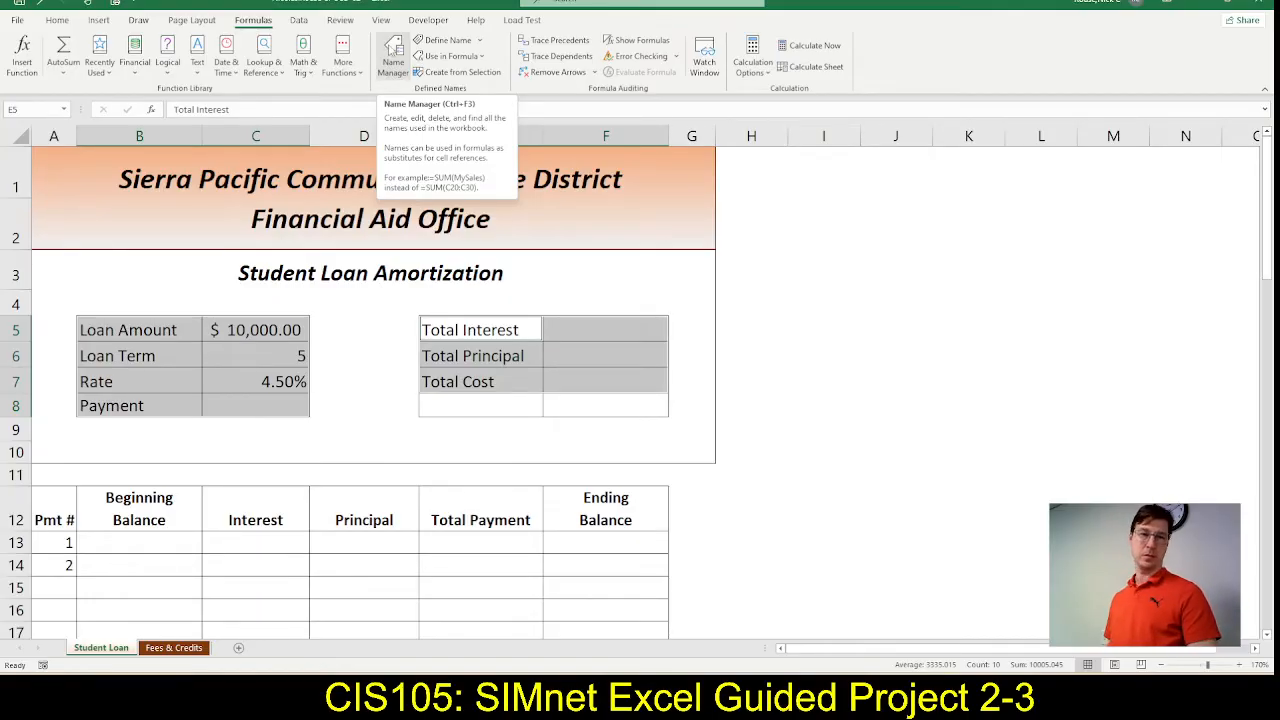
{"action": "left_click", "coordinate": [392, 50]}
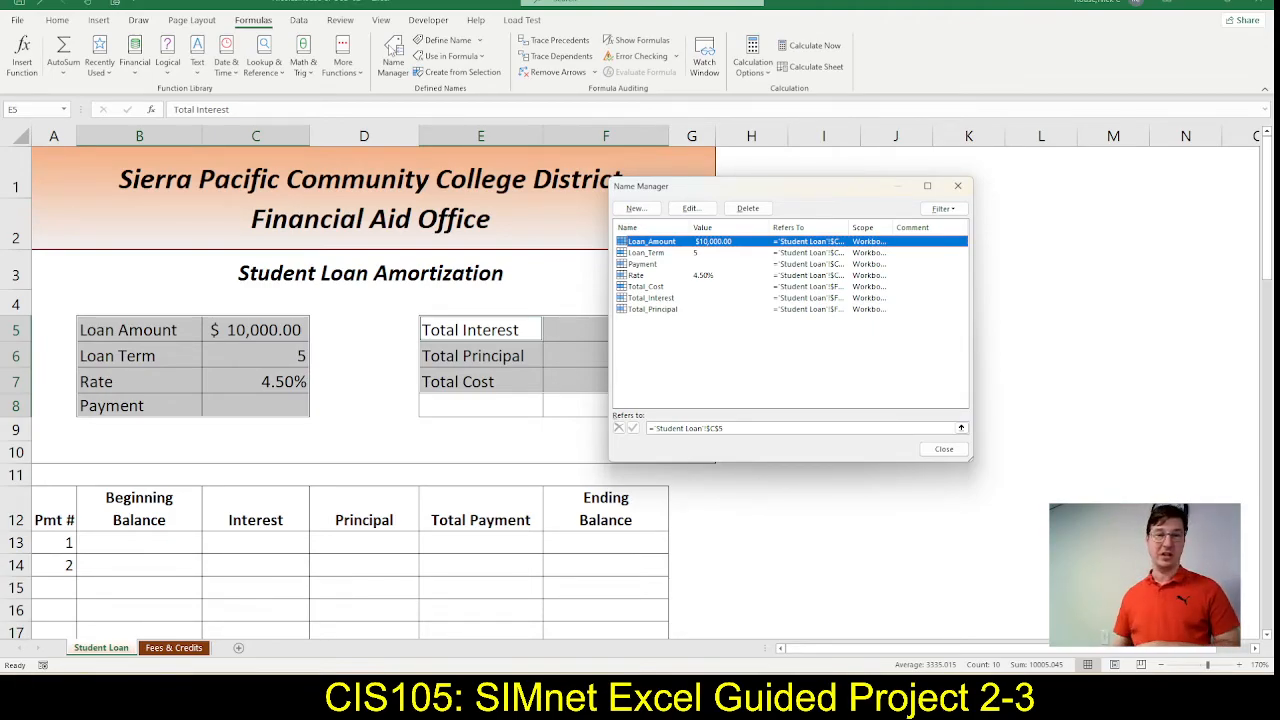
{"action": "left_click", "coordinate": [959, 186]}
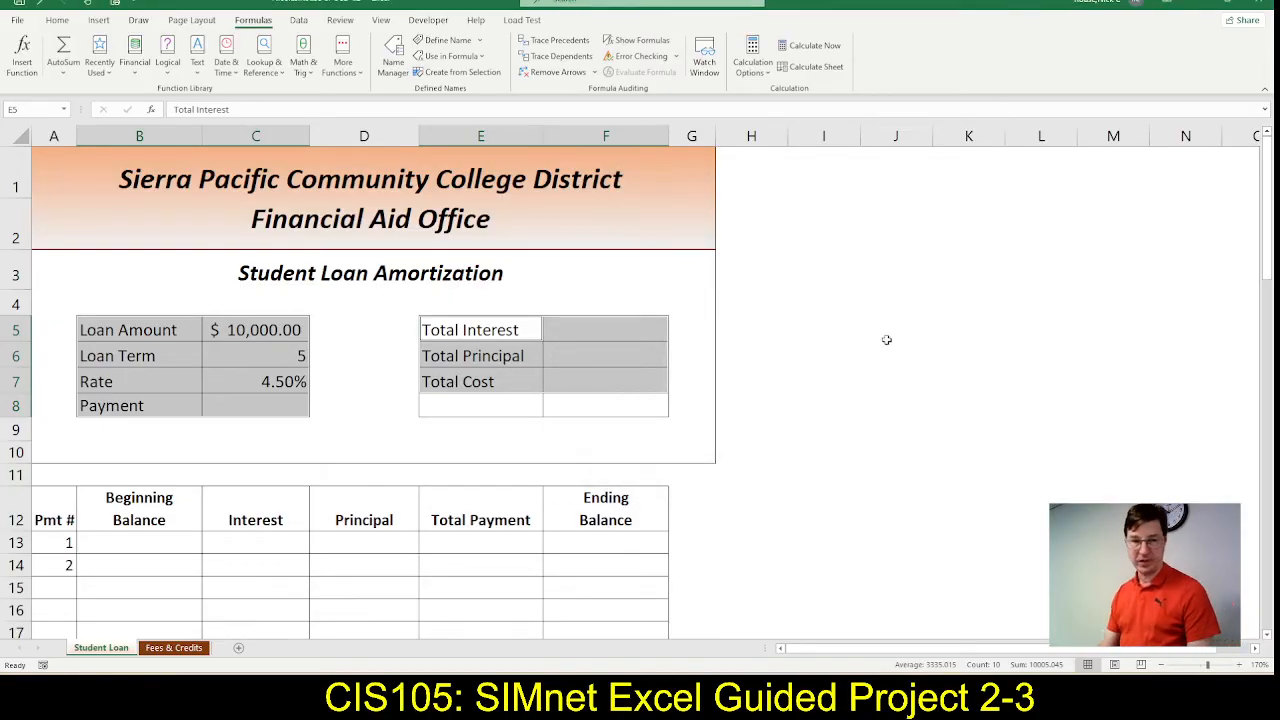
Step: Switch to the SIMnet instructions and check off range-naming steps c through g
{"action": "key", "text": "alt+Tab"}
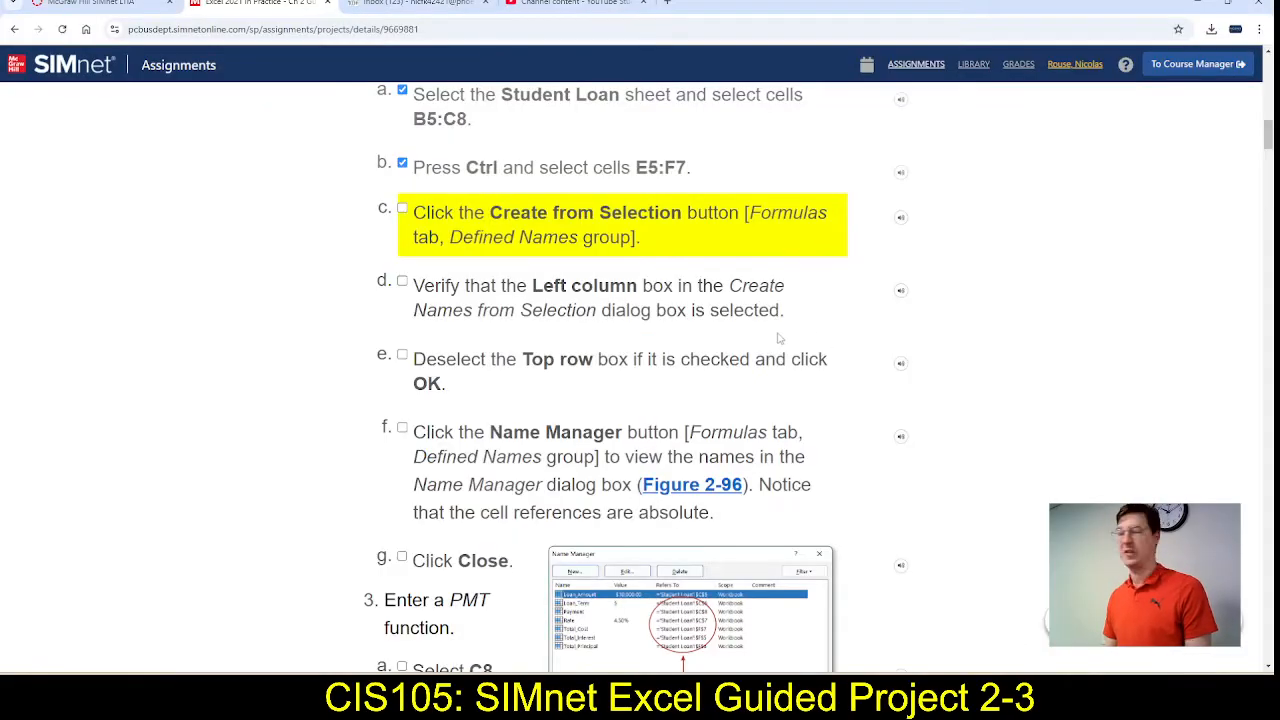
{"action": "left_click", "coordinate": [402, 210]}
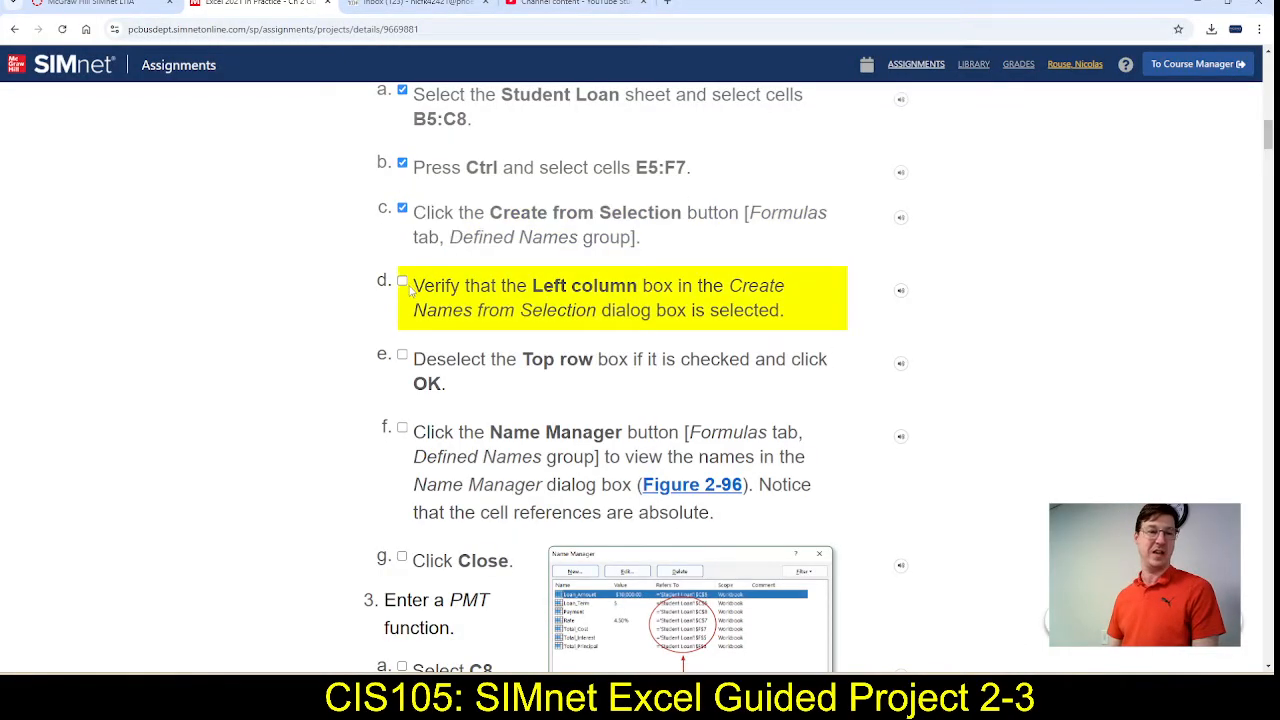
{"action": "left_click", "coordinate": [402, 355]}
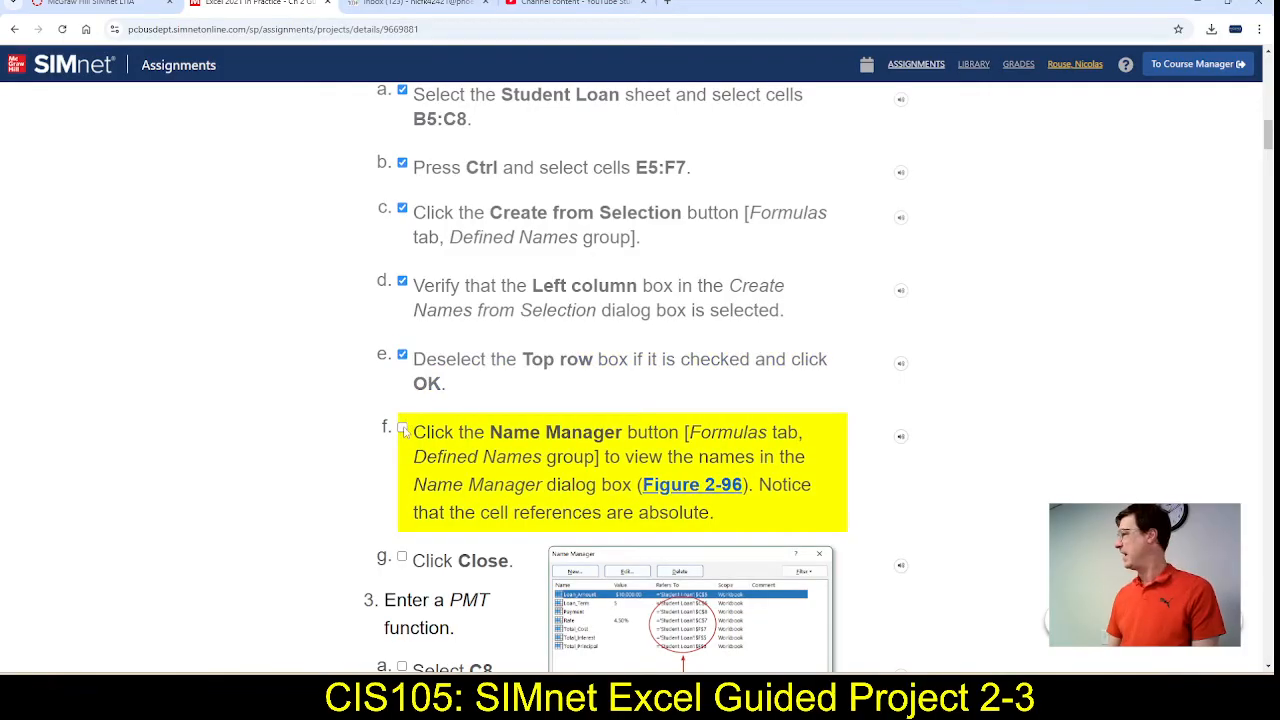
{"action": "left_click", "coordinate": [403, 429]}
{"action": "left_click", "coordinate": [402, 557]}
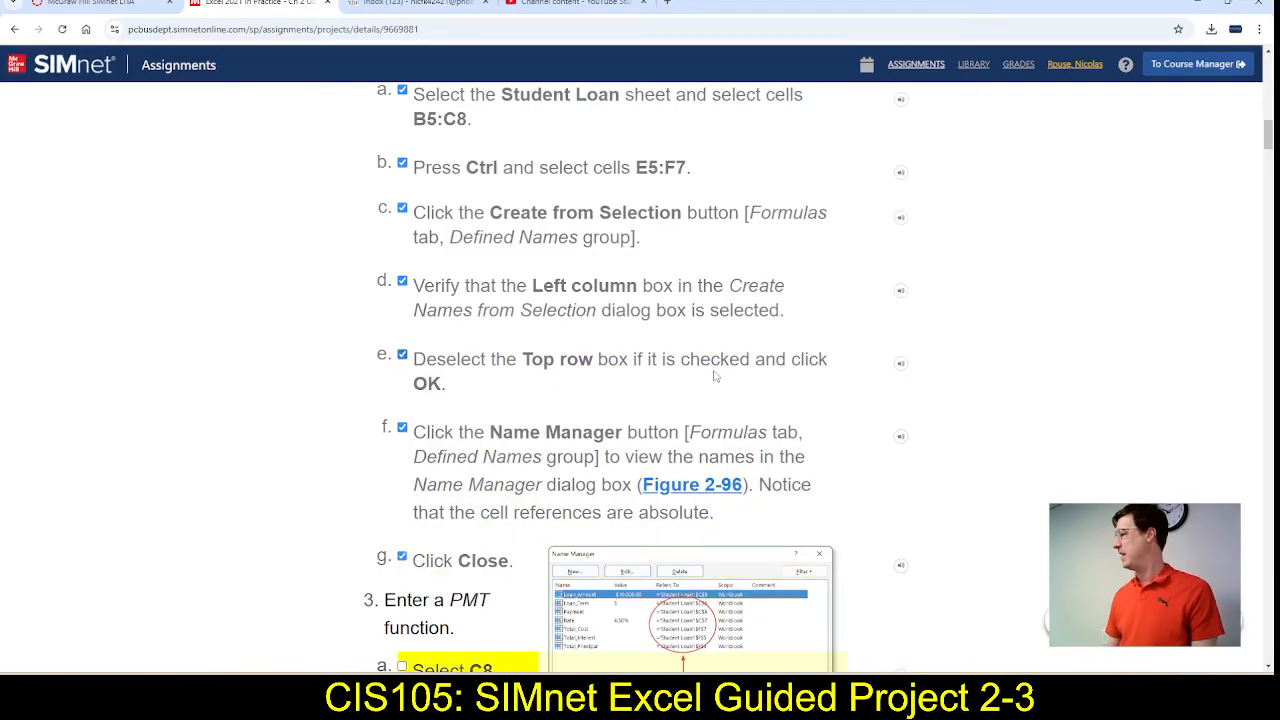
Step: Read the start of the PMT function instructions, then switch to Excel and select Payment cell C8
{"action": "scroll", "coordinate": [590, 362], "scroll_direction": "down", "scroll_amount": 3}
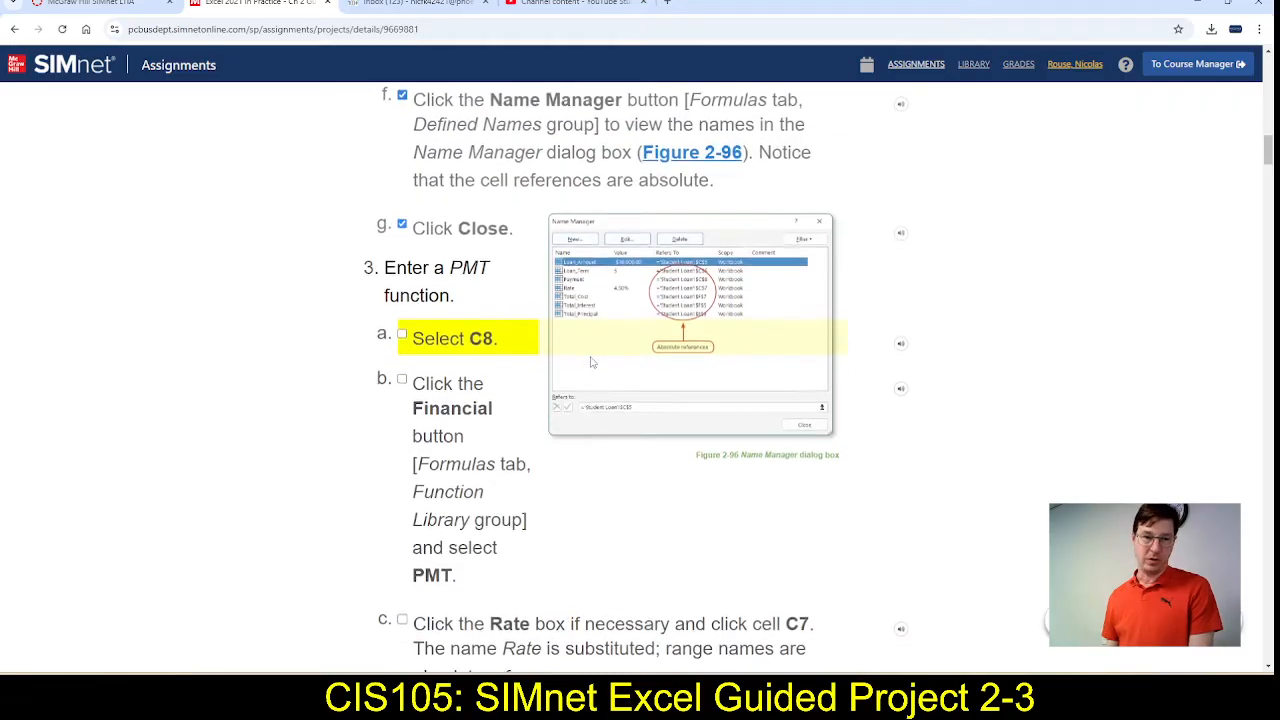
{"action": "scroll", "coordinate": [592, 360], "scroll_direction": "down", "scroll_amount": 1}
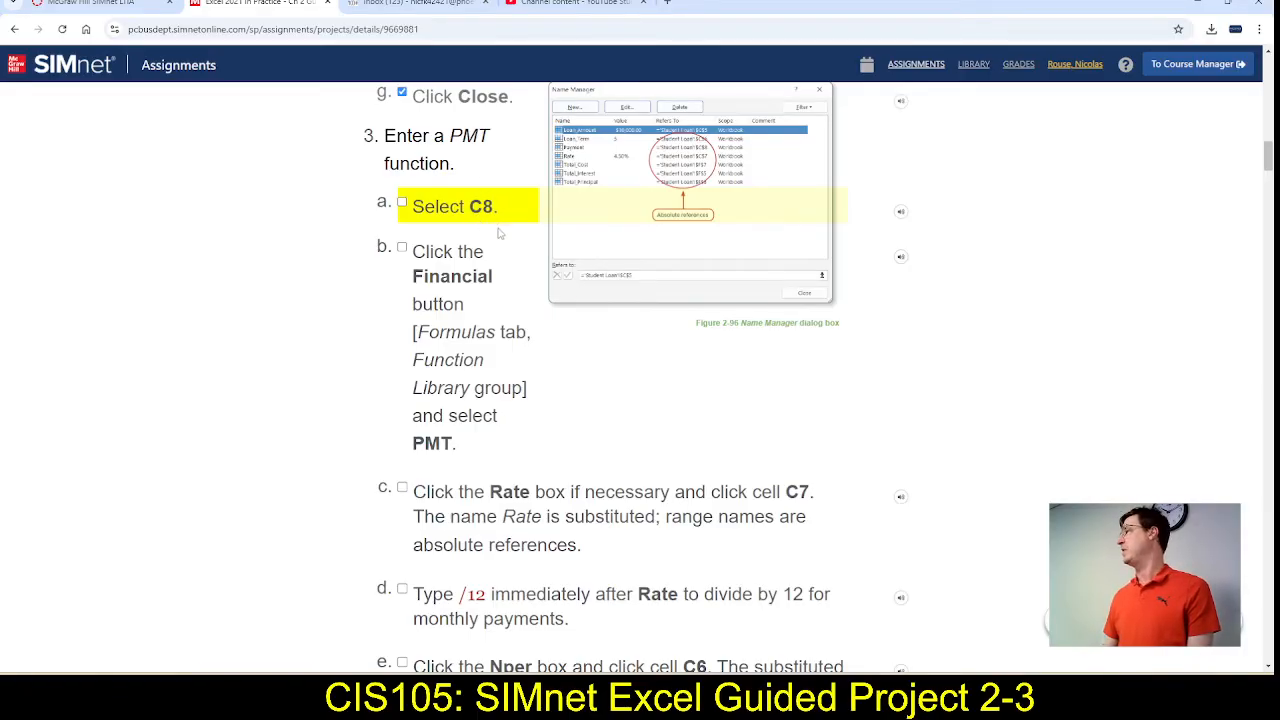
{"action": "key", "text": "alt+Tab"}
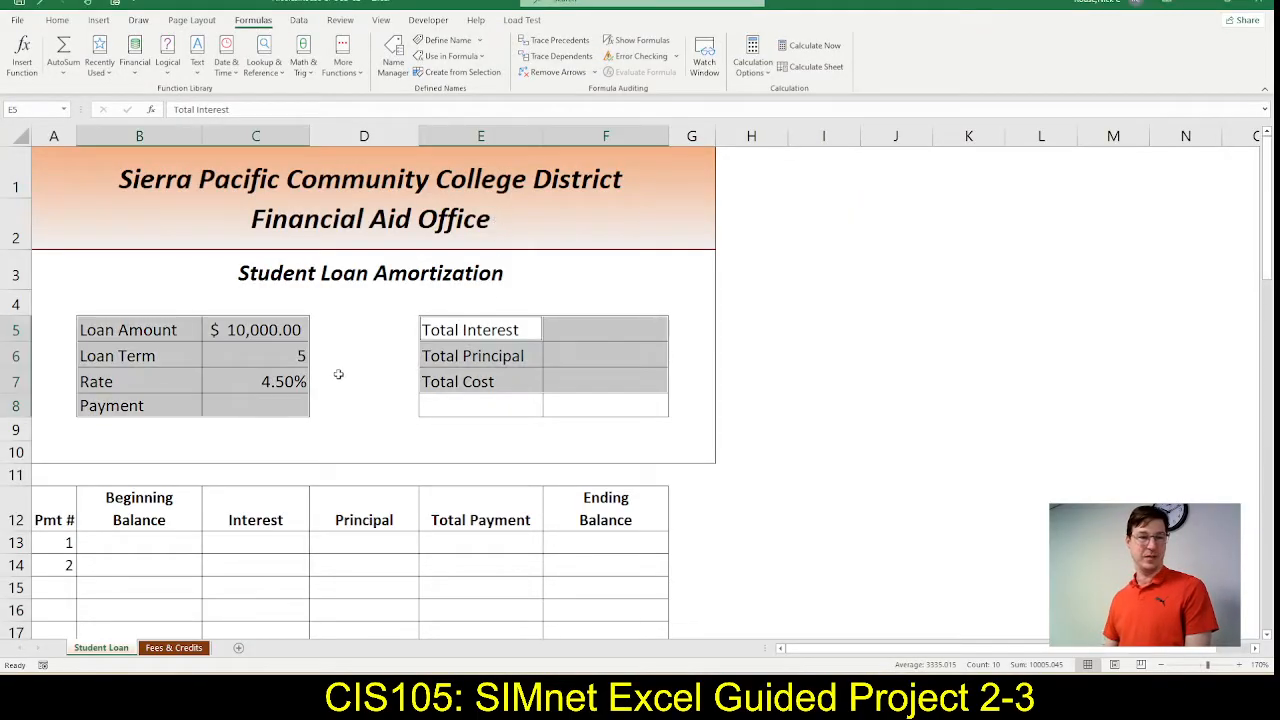
{"action": "left_click", "coordinate": [259, 415]}
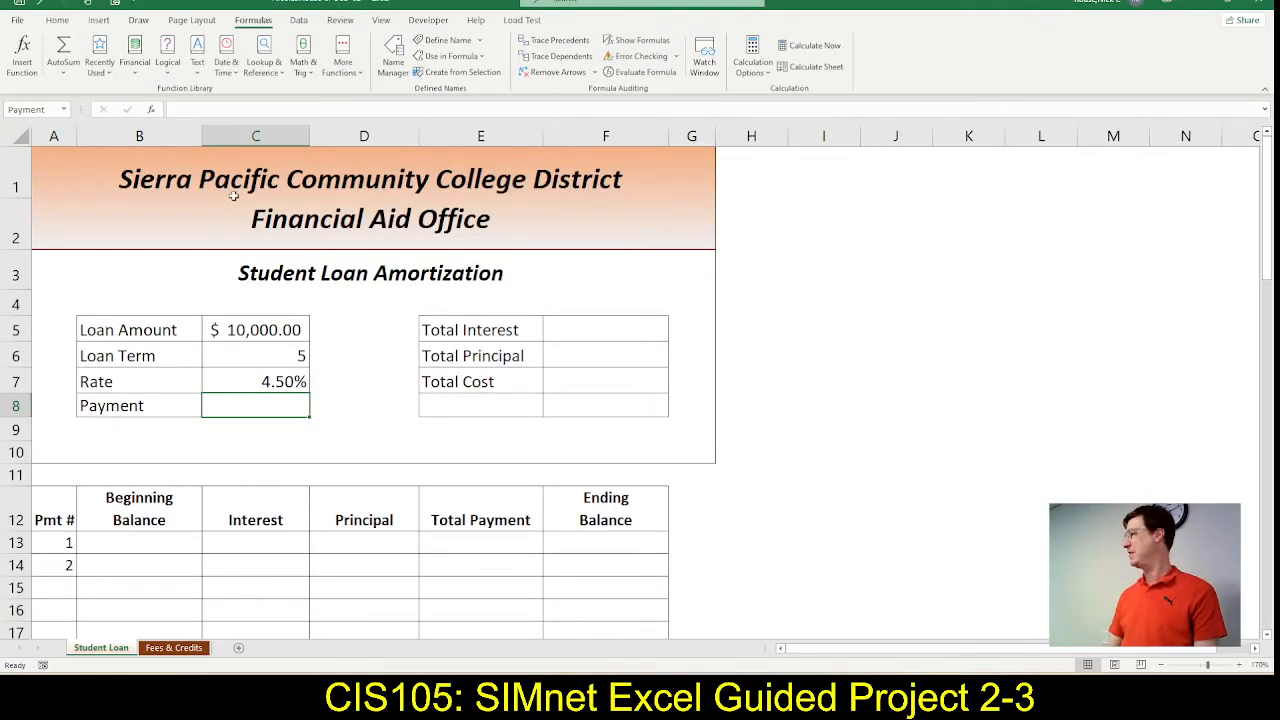
Step: Check off step 3a, Select C8, in the SIMnet instructions and switch back to the Excel workbook
{"action": "key", "text": "alt+Tab"}
{"action": "left_click", "coordinate": [405, 207]}
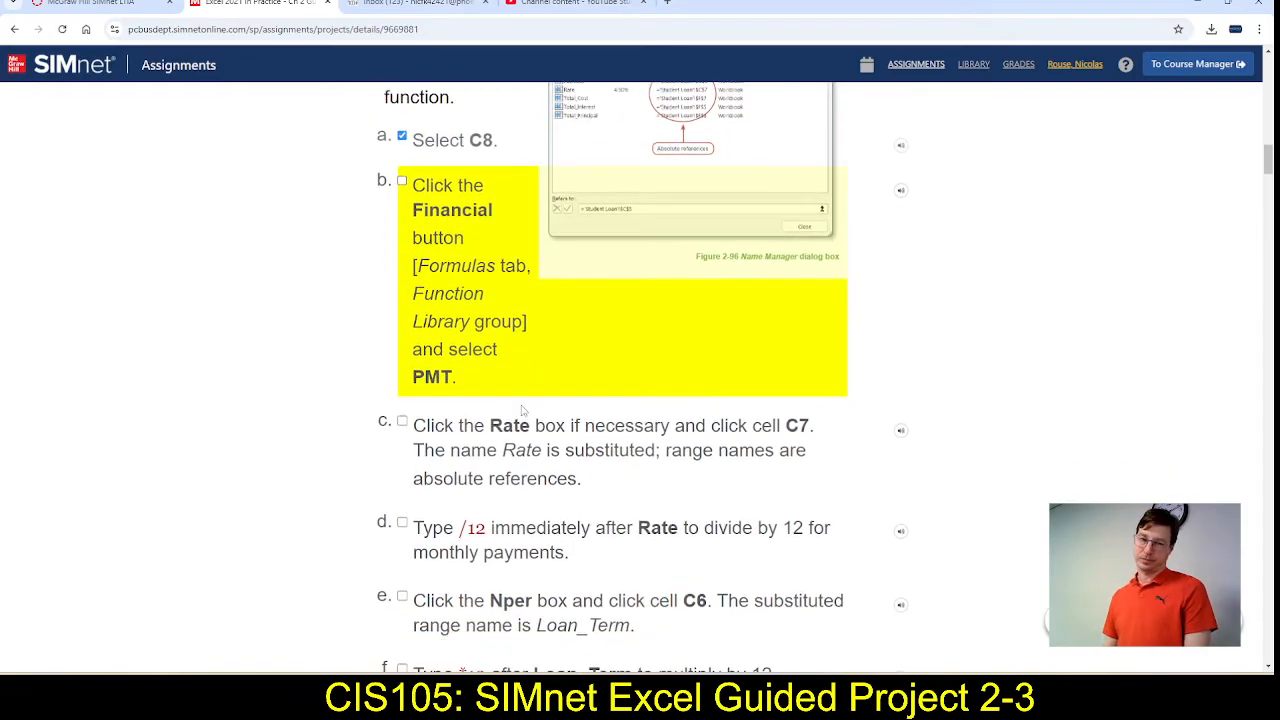
{"action": "key", "text": "alt+Tab"}
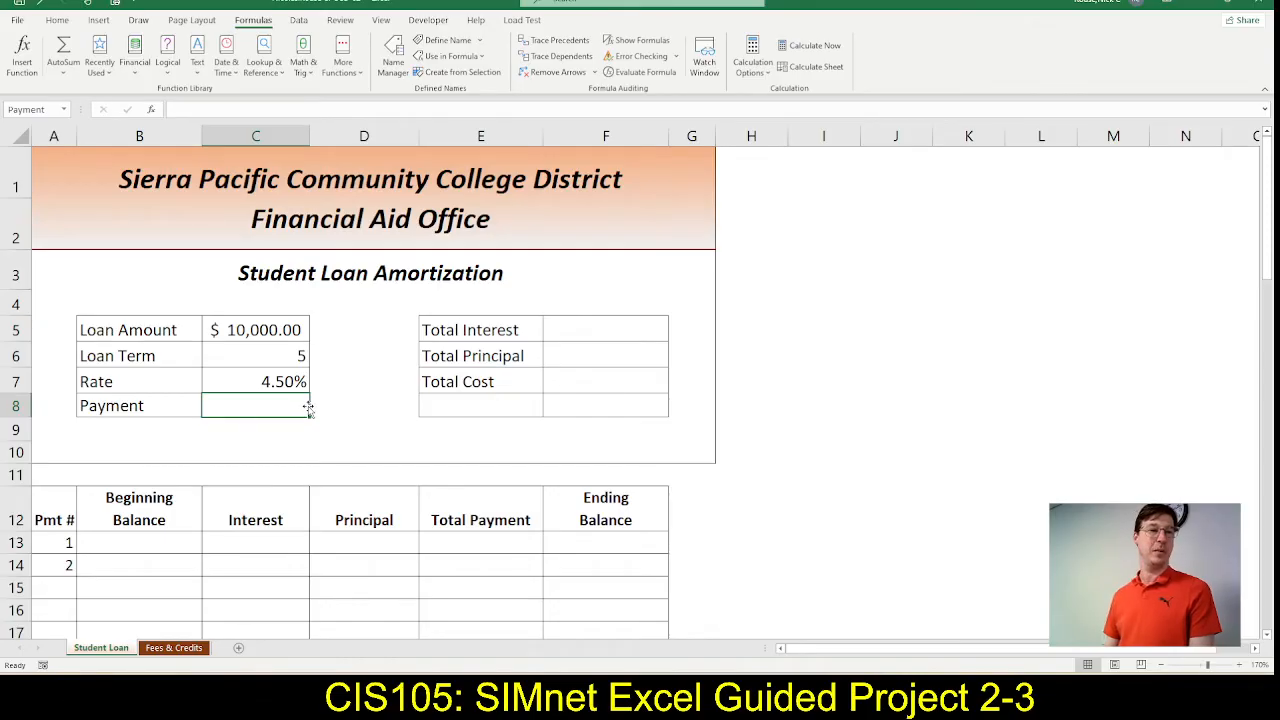
Step: Start a PMT financial function in Payment cell C8
{"action": "left_click", "coordinate": [134, 62]}
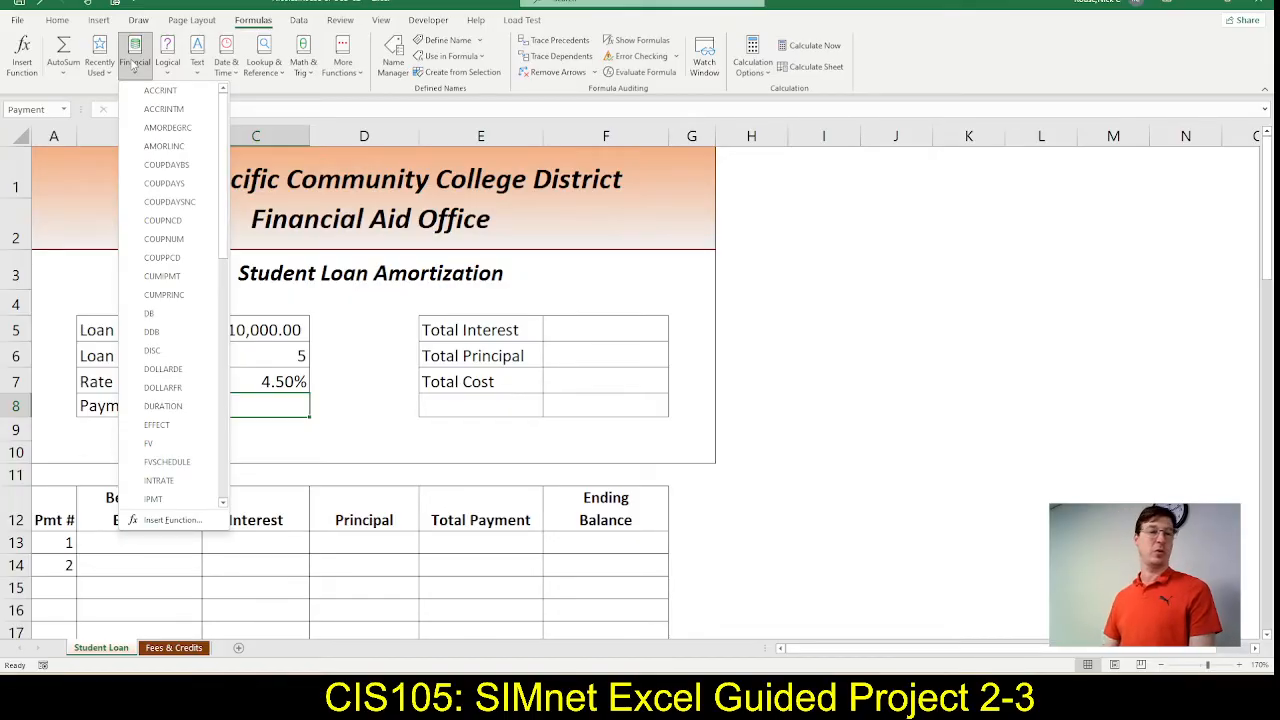
{"action": "scroll", "coordinate": [220, 235], "scroll_direction": "down", "scroll_amount": 2}
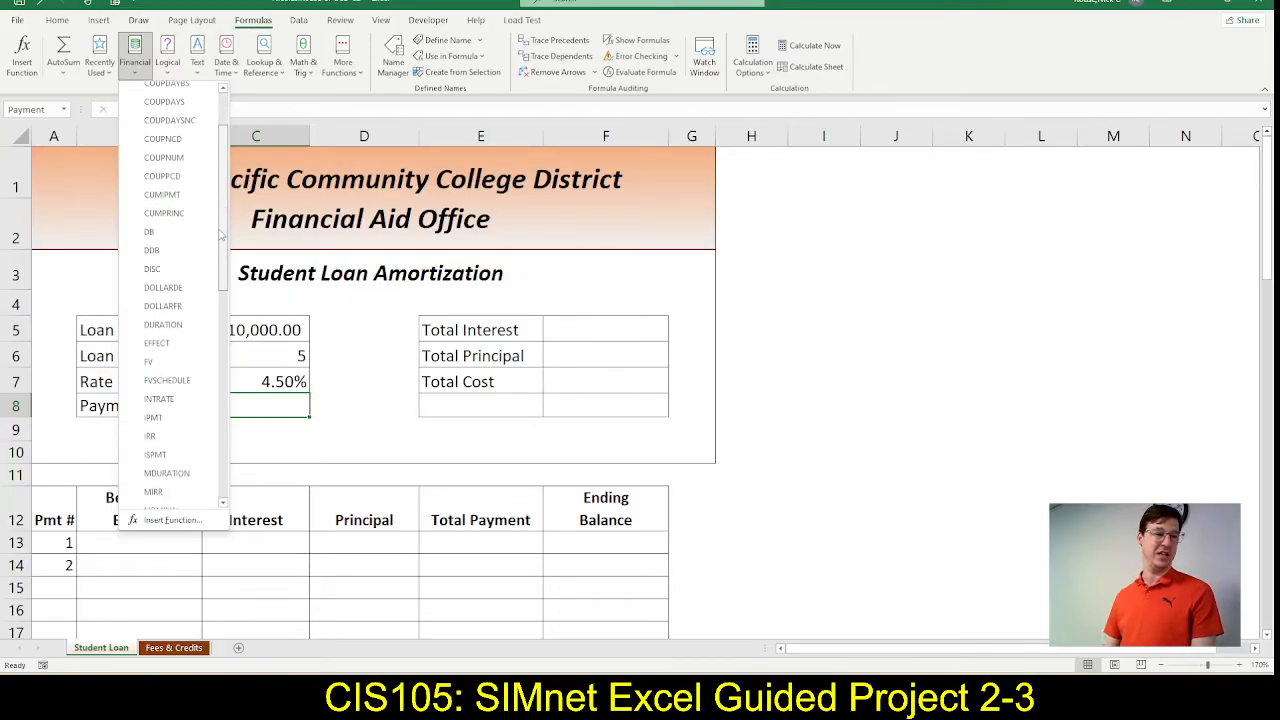
{"action": "scroll", "coordinate": [220, 235], "scroll_direction": "down", "scroll_amount": 8}
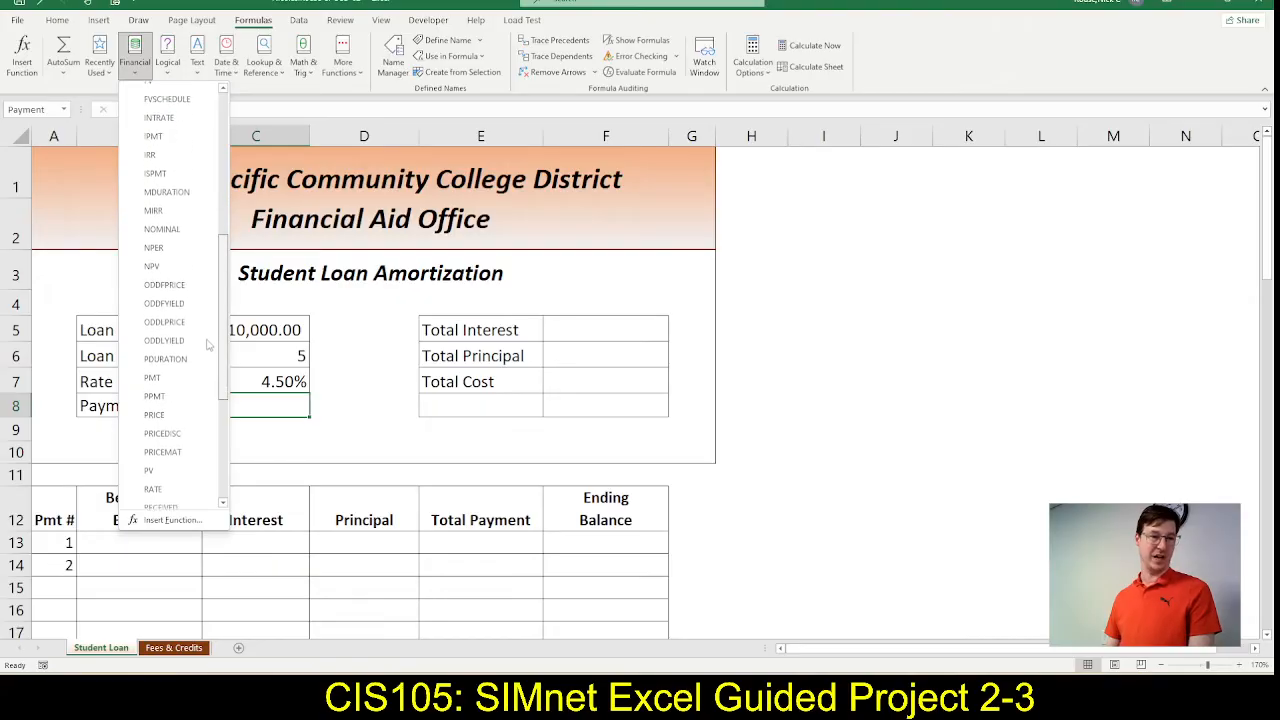
{"action": "scroll", "coordinate": [205, 348], "scroll_direction": "down", "scroll_amount": 1}
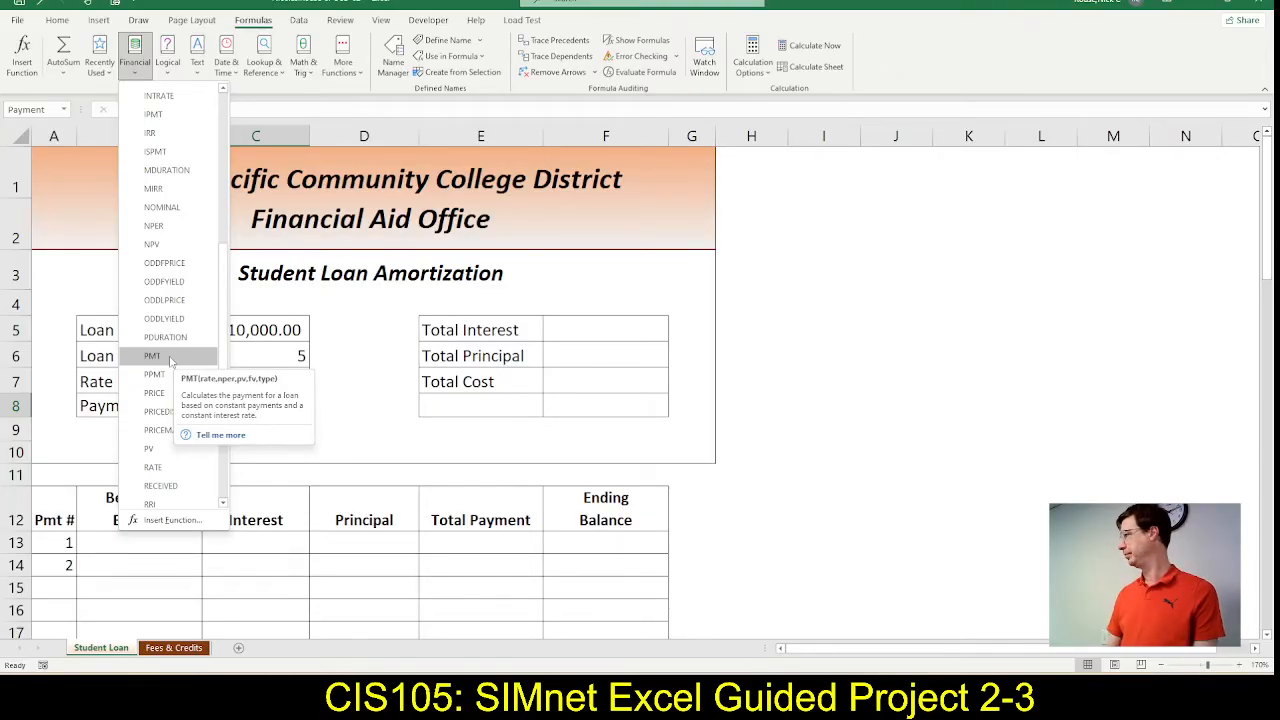
{"action": "left_click", "coordinate": [152, 356]}
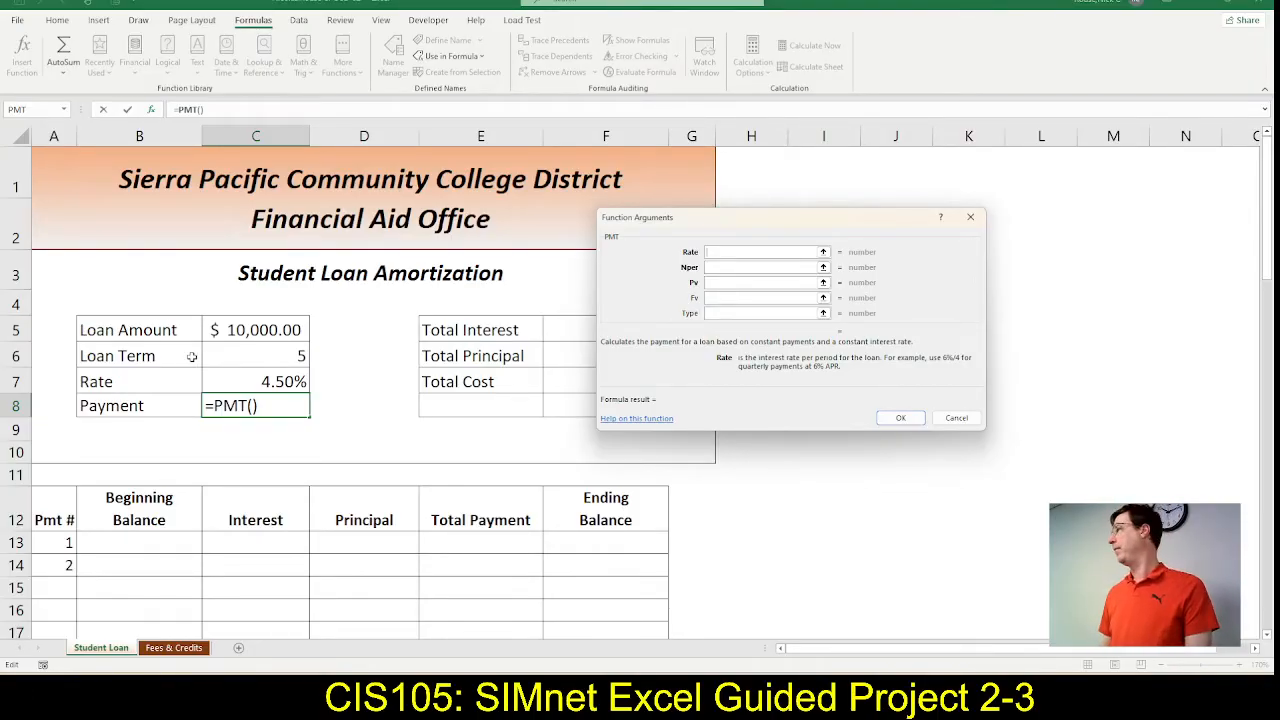
Step: Switch to the SIMnet instructions and check off step 3b, the selection of the PMT function
{"action": "key", "text": "alt+Tab"}
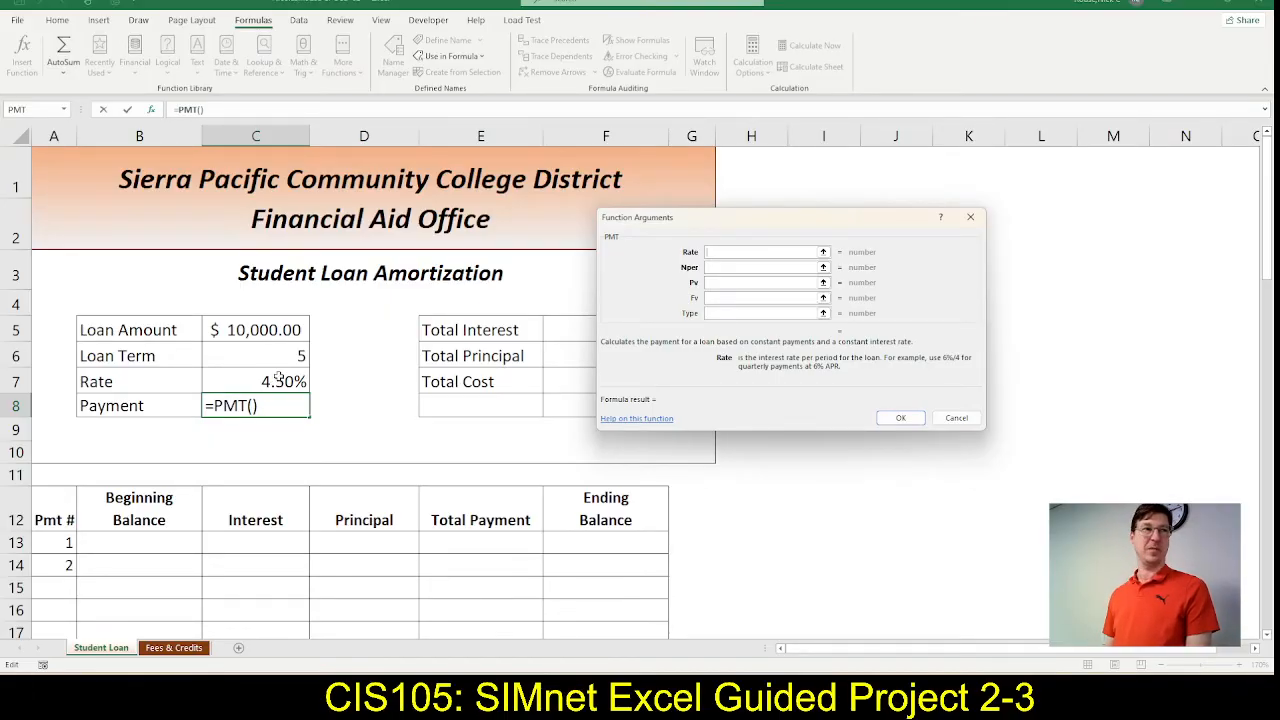
{"action": "key", "text": "alt+Tab"}
{"action": "key", "text": "alt+Tab"}
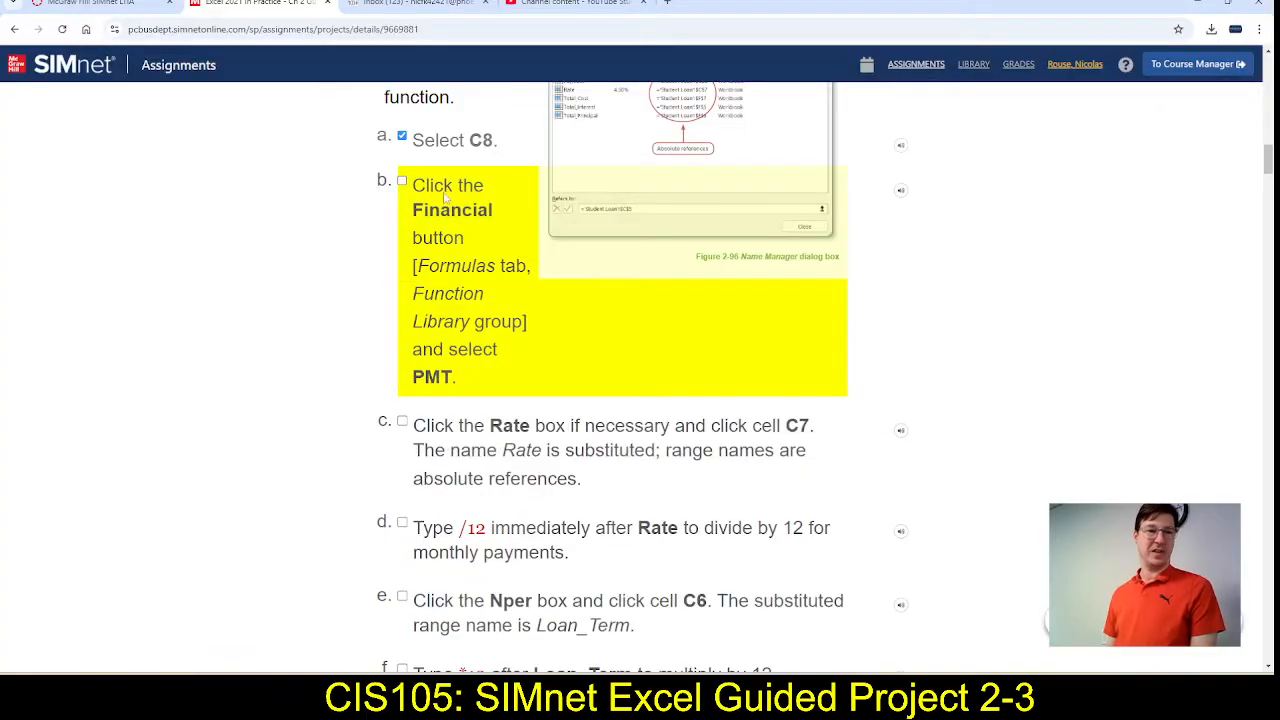
{"action": "left_click", "coordinate": [401, 183]}
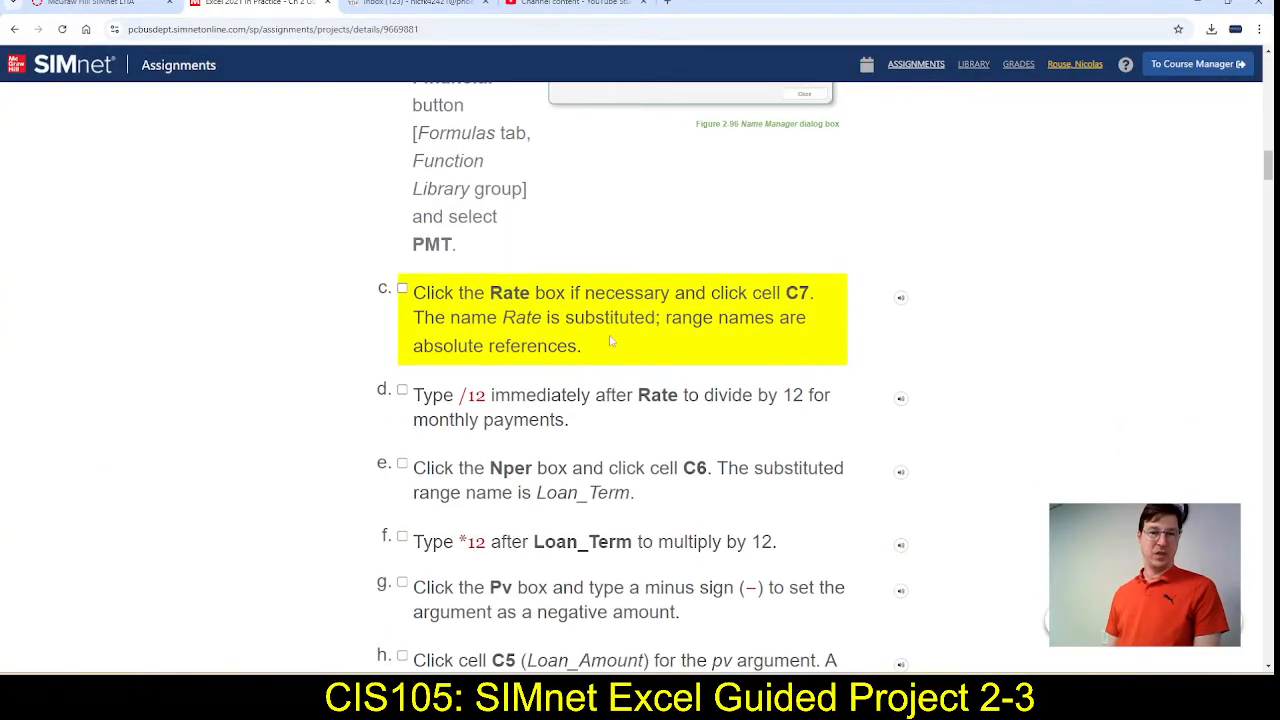
Step: Switch back to Excel and set the PMT arguments Rate to Rate/12 from cell C7 and Nper to Loan_Term*12 from cell C6
{"action": "key", "text": "alt+Tab"}
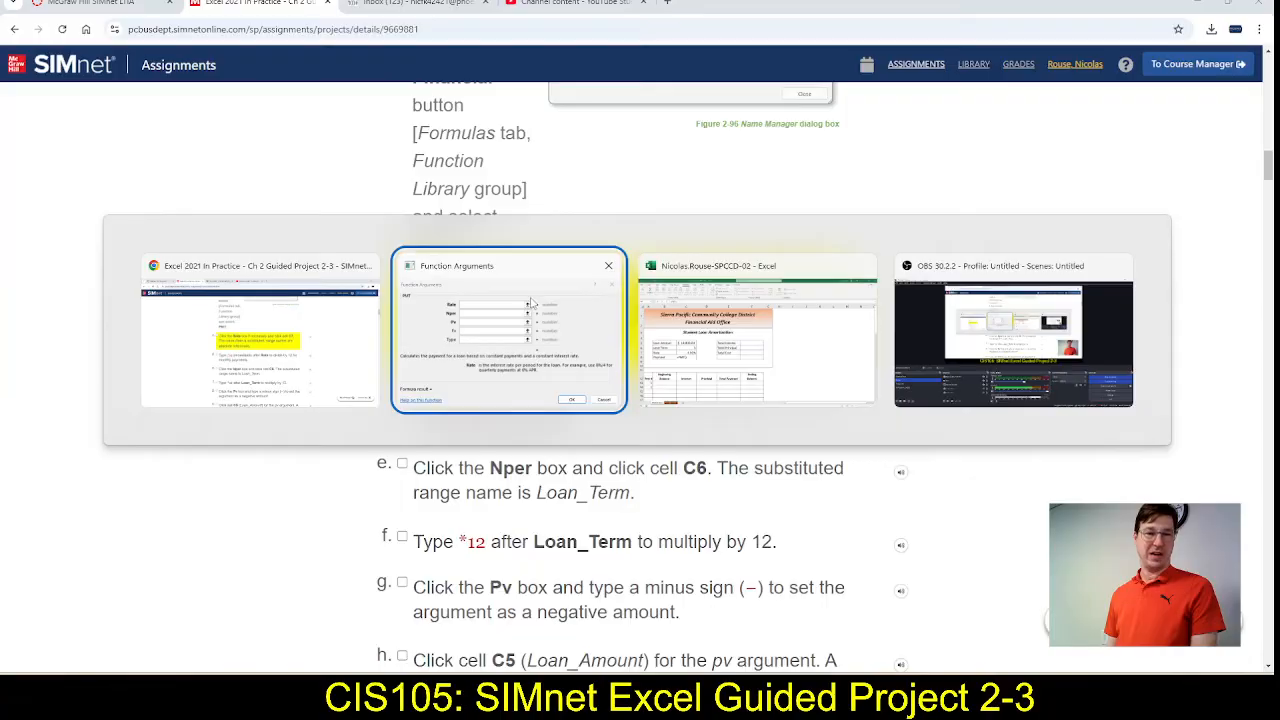
{"action": "key", "text": "alt+Tab"}
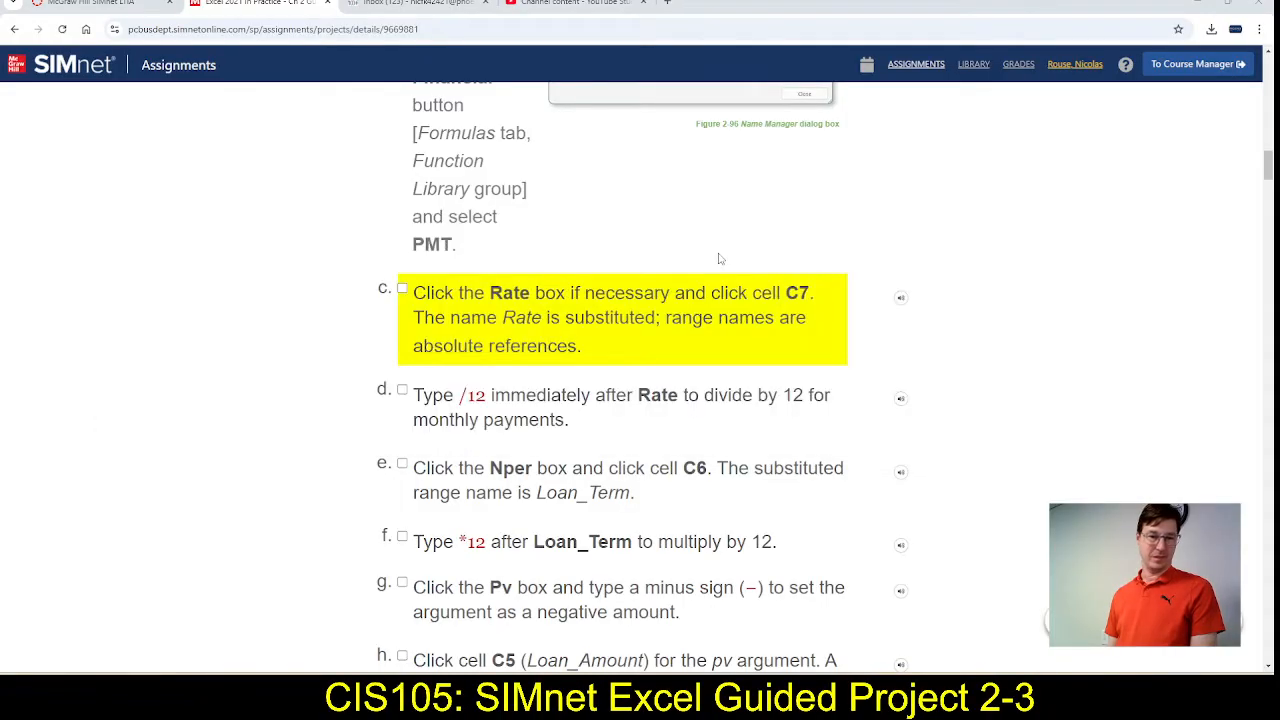
{"action": "key", "text": "alt+Tab"}
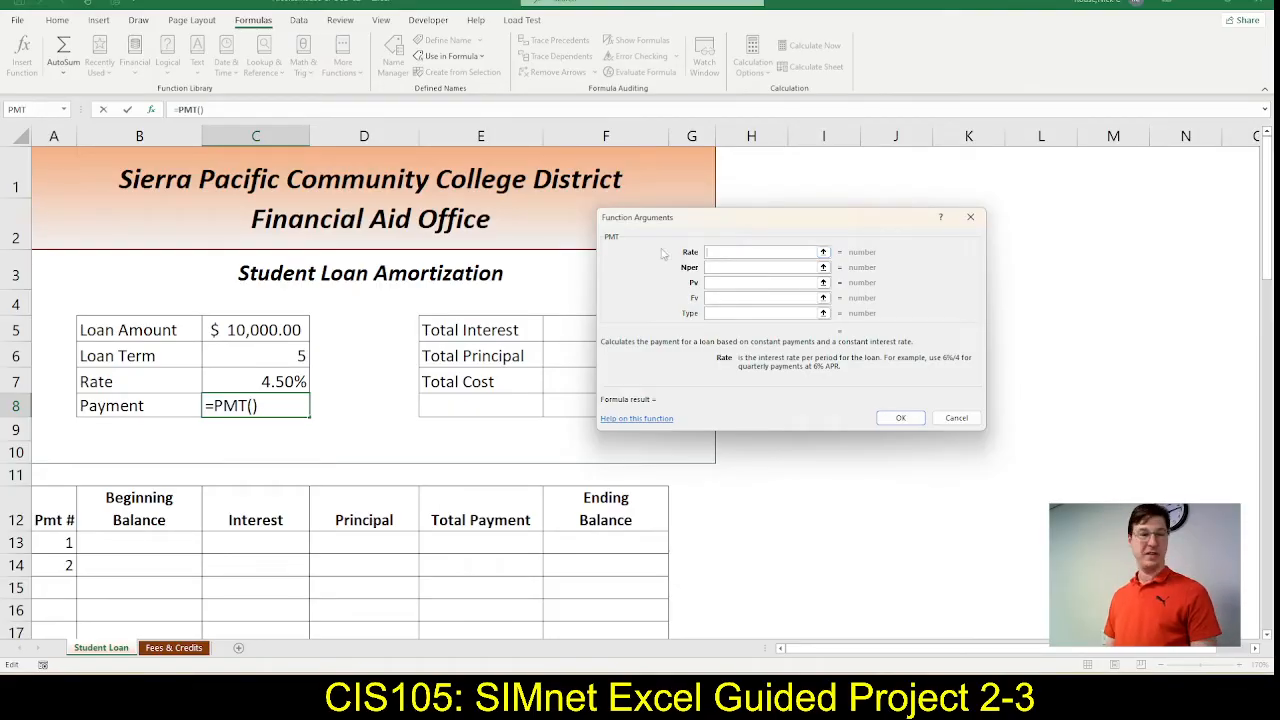
{"action": "left_click", "coordinate": [261, 381]}
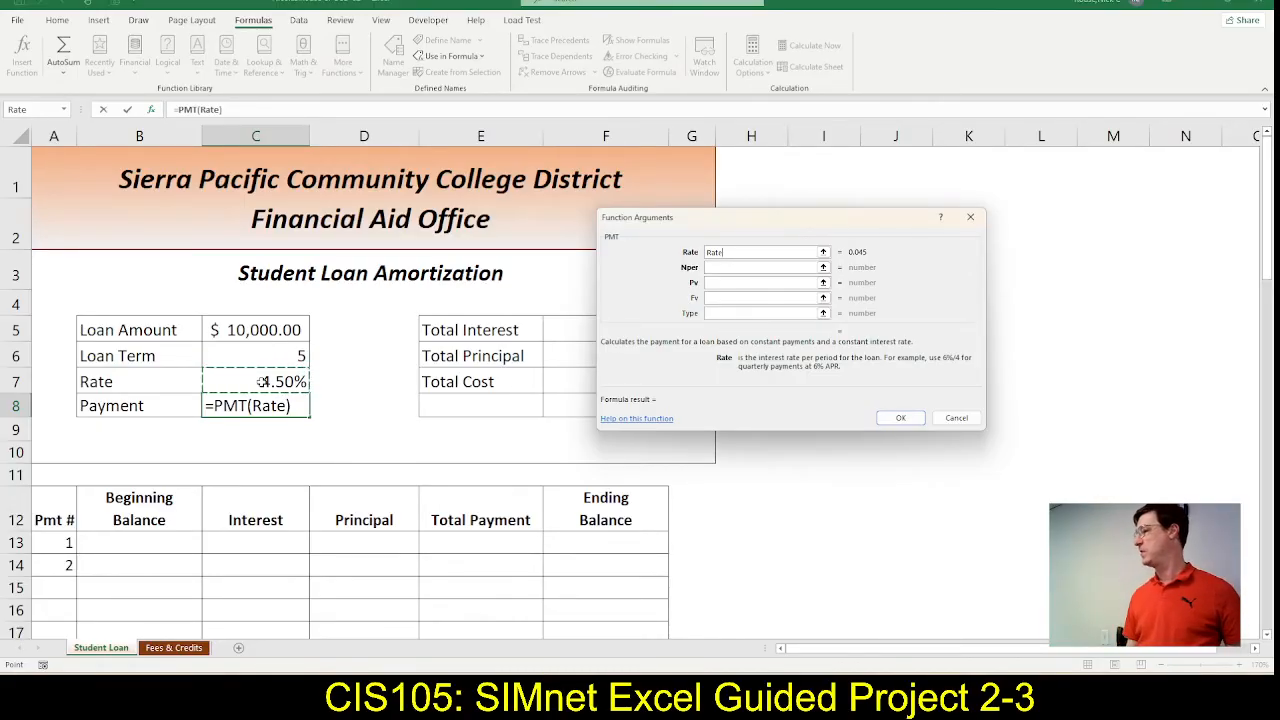
{"action": "type", "text": "/12"}
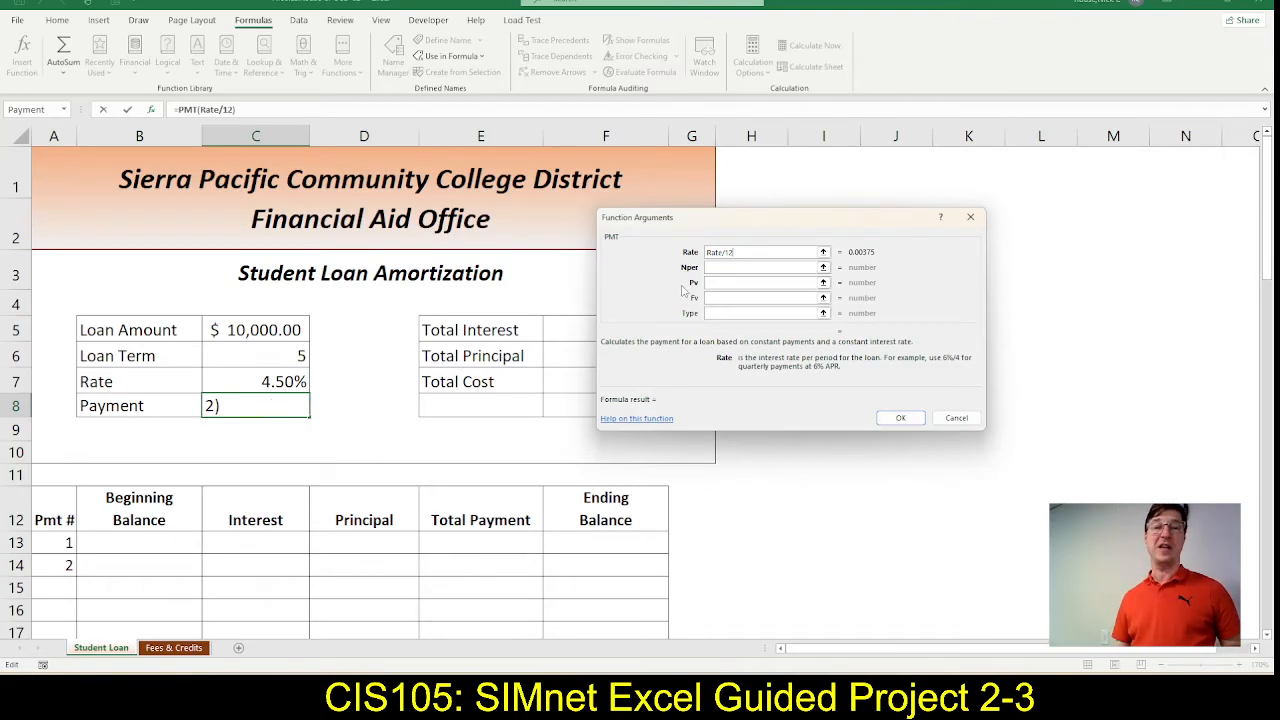
{"action": "left_click", "coordinate": [717, 267]}
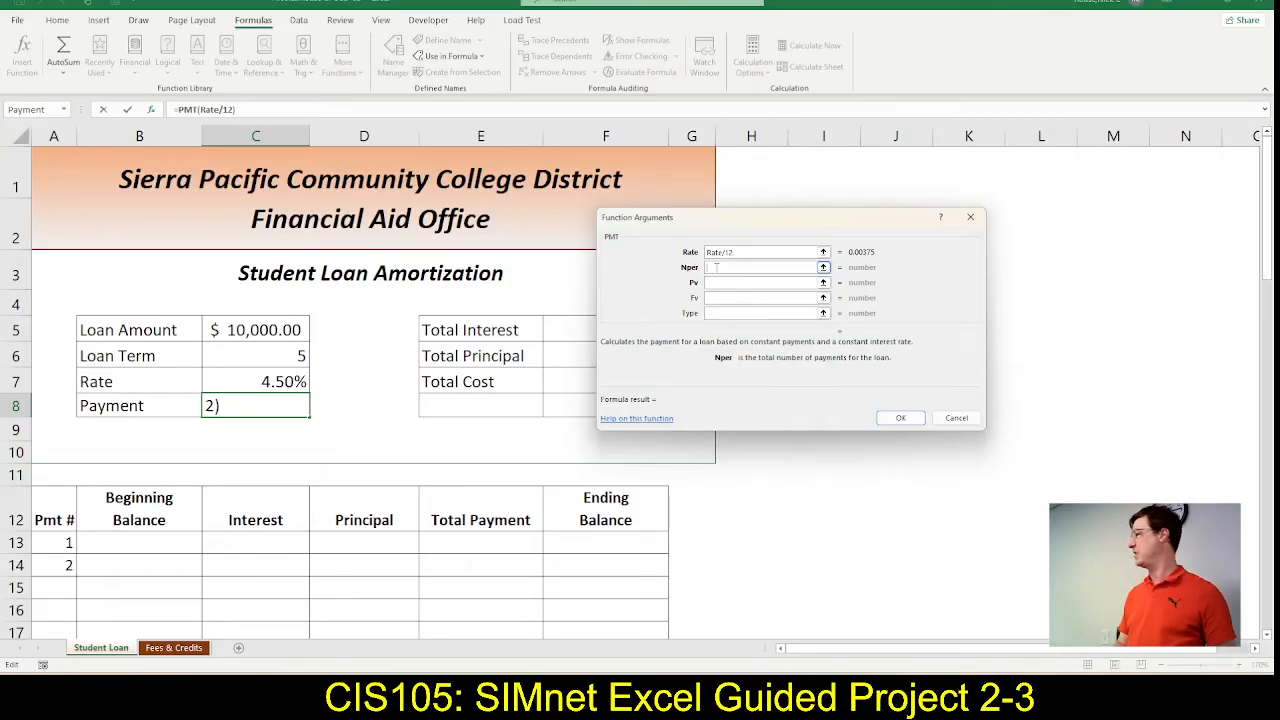
{"action": "left_click", "coordinate": [280, 351]}
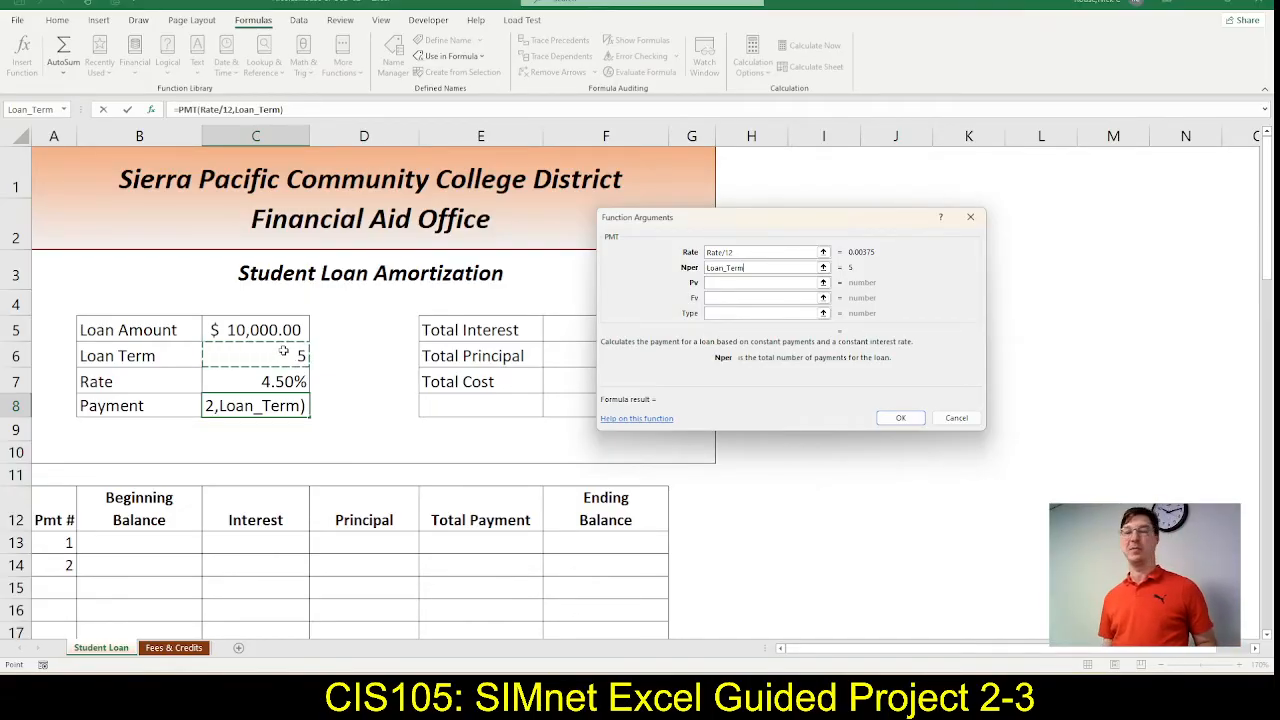
{"action": "type", "text": "*"}
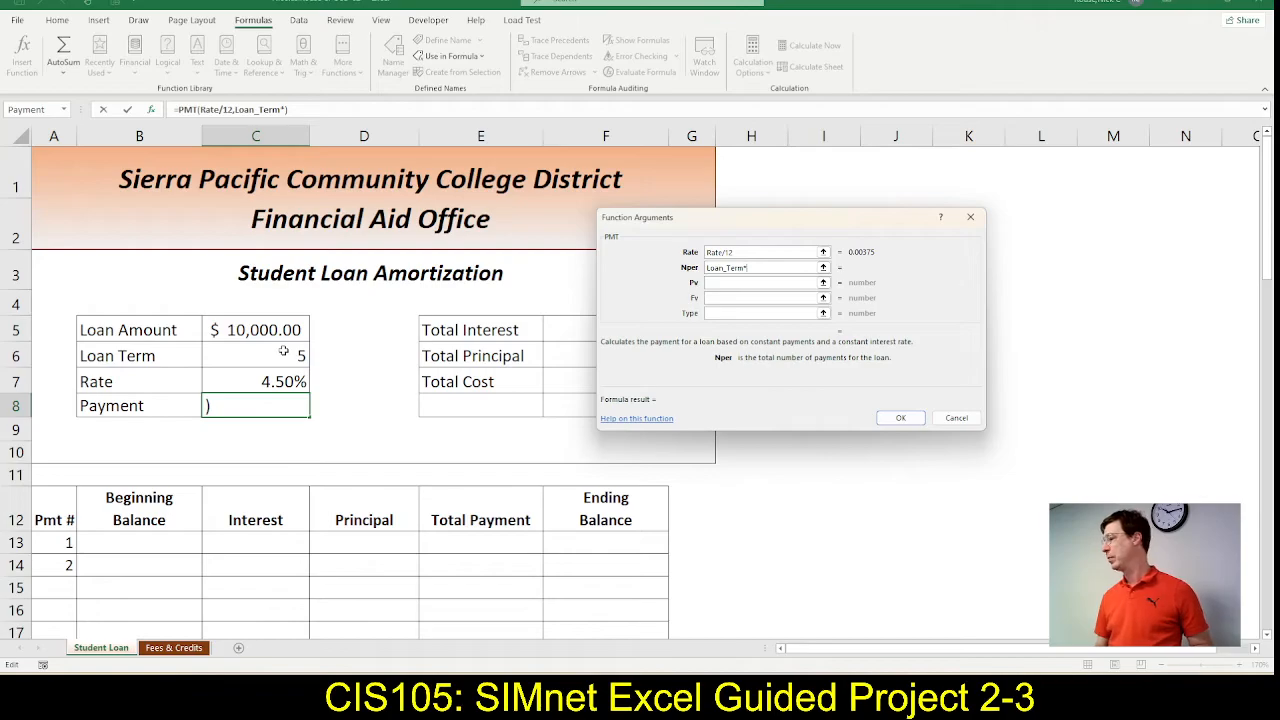
{"action": "type", "text": "12"}
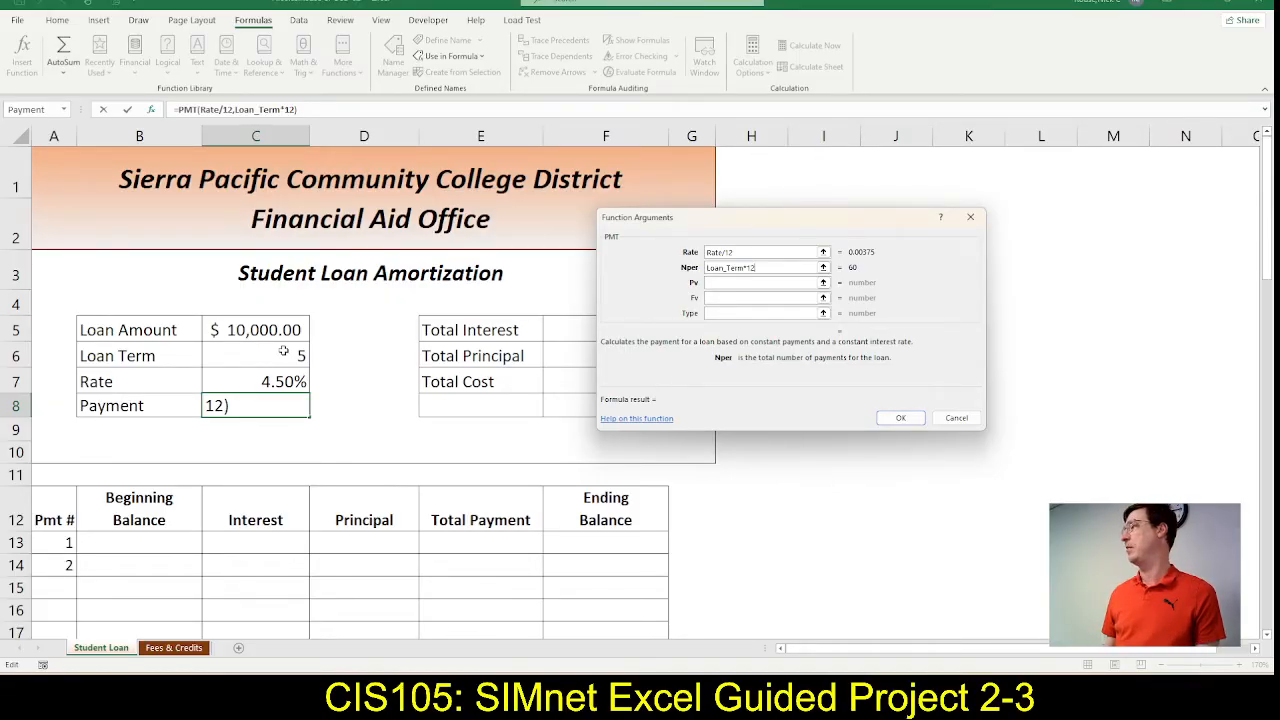
Step: Switch to the SIMnet instructions and check off PMT steps 3c through 3f
{"action": "key", "text": "alt+Tab"}
{"action": "key", "text": "alt+Tab"}
{"action": "key", "text": "alt+Tab"}
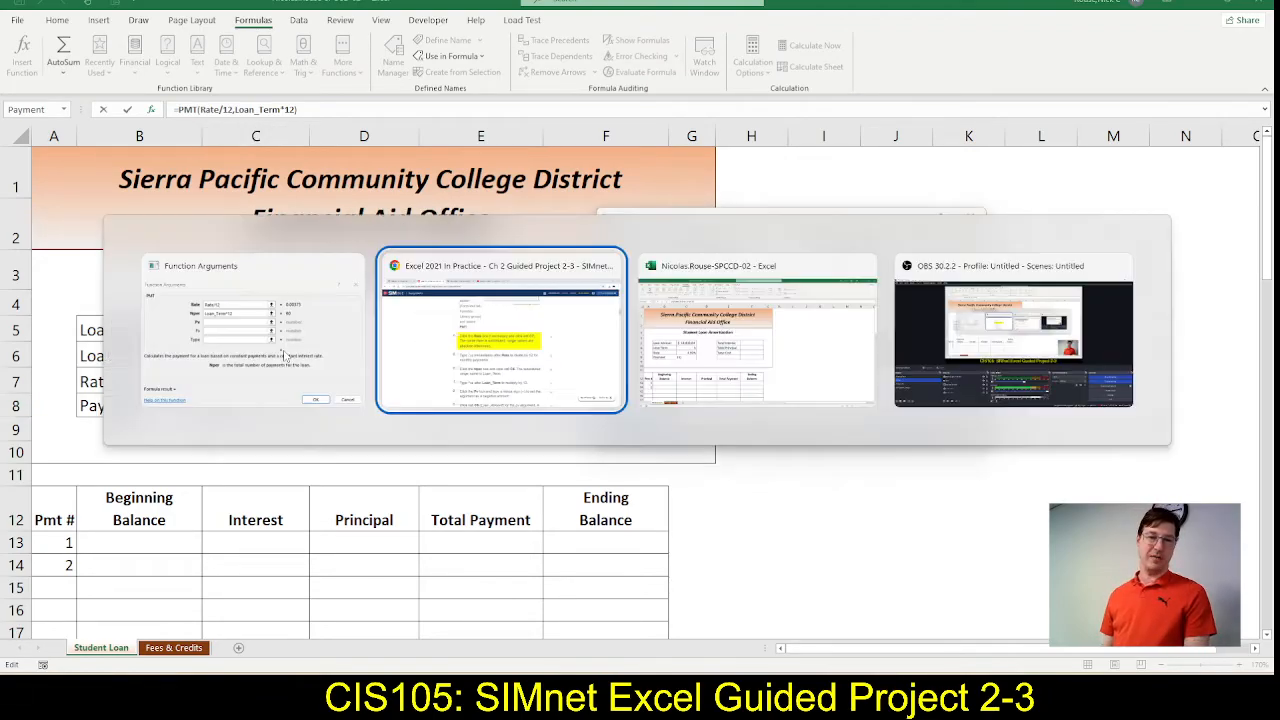
{"action": "key", "text": "alt+Tab"}
{"action": "key", "text": "alt+Tab"}
{"action": "key", "text": "alt+Tab"}
{"action": "key", "text": "alt+Tab"}
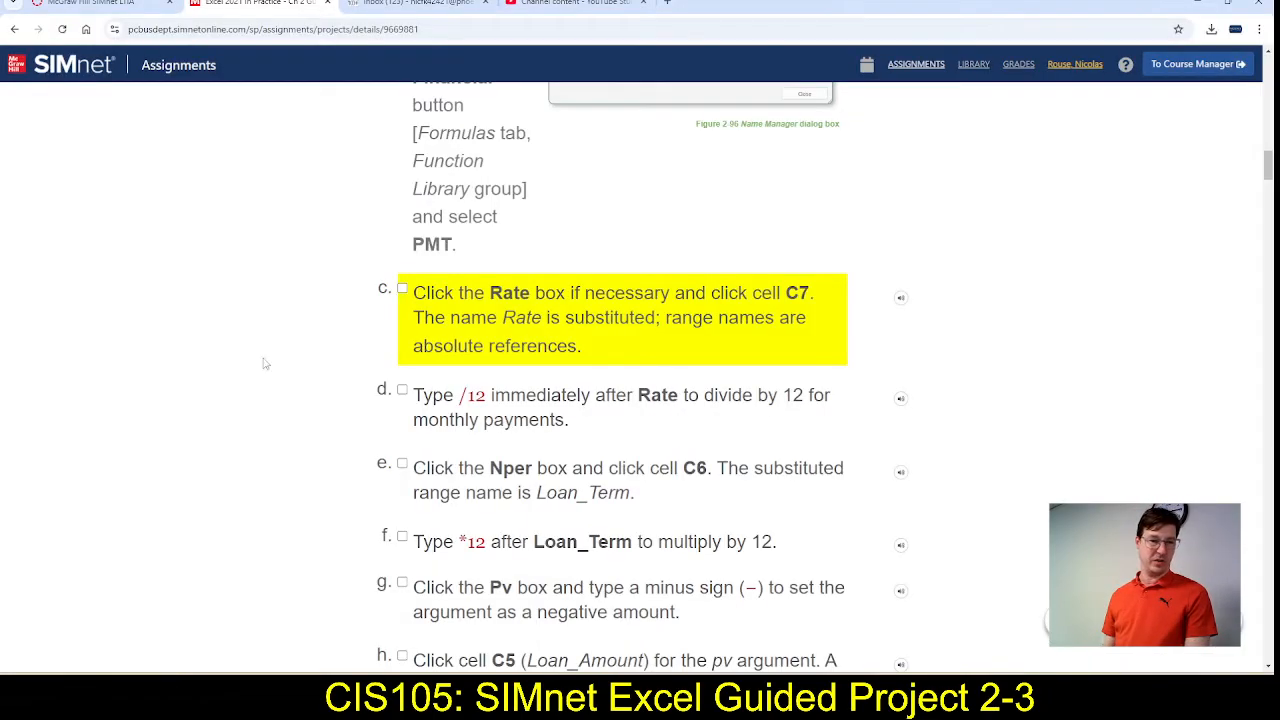
{"action": "left_click", "coordinate": [418, 348]}
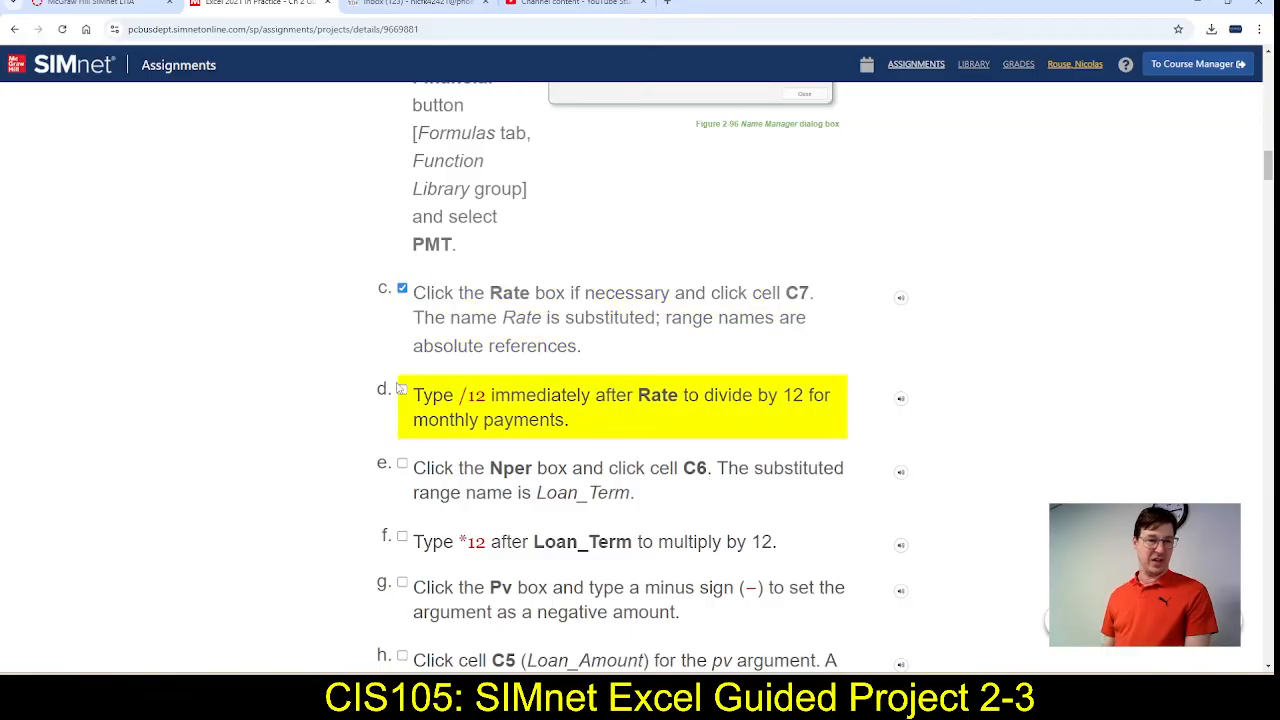
{"action": "left_click", "coordinate": [403, 394]}
{"action": "scroll", "coordinate": [543, 392], "scroll_direction": "down", "scroll_amount": 1}
{"action": "left_click", "coordinate": [545, 390]}
{"action": "scroll", "coordinate": [546, 388], "scroll_direction": "down", "scroll_amount": 1}
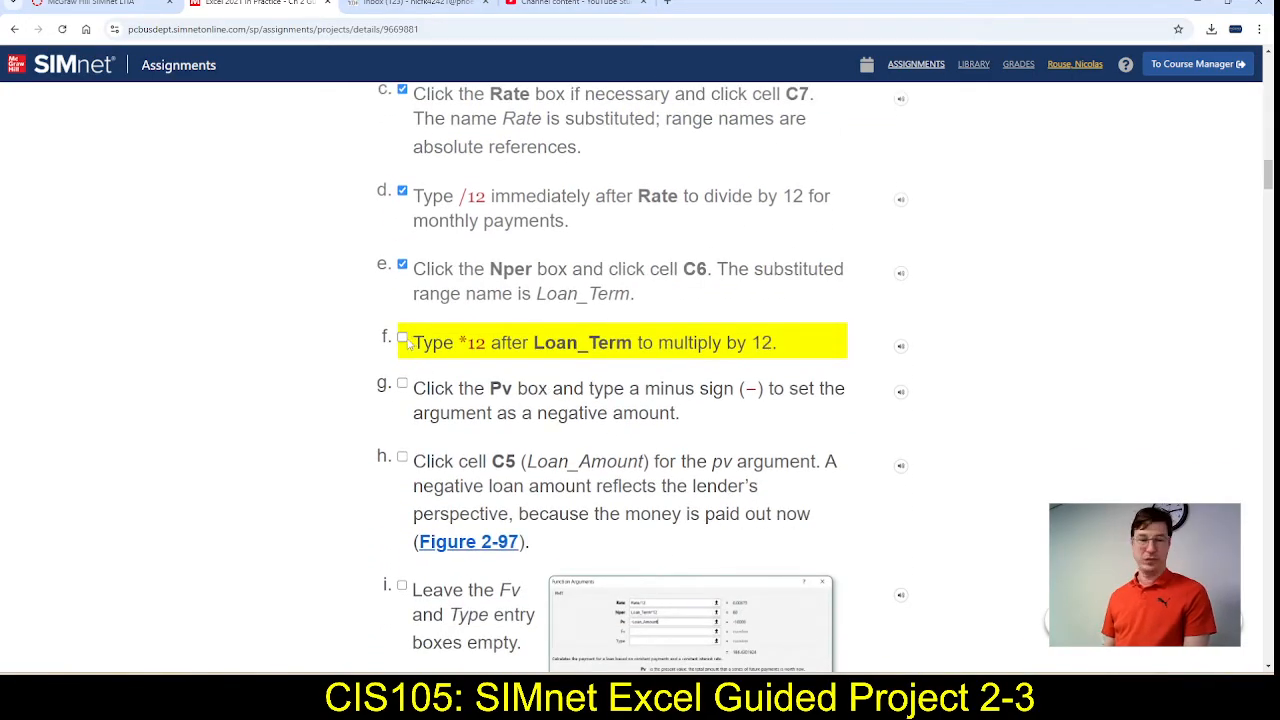
{"action": "left_click", "coordinate": [487, 369]}
{"action": "scroll", "coordinate": [595, 352], "scroll_direction": "down", "scroll_amount": 1}
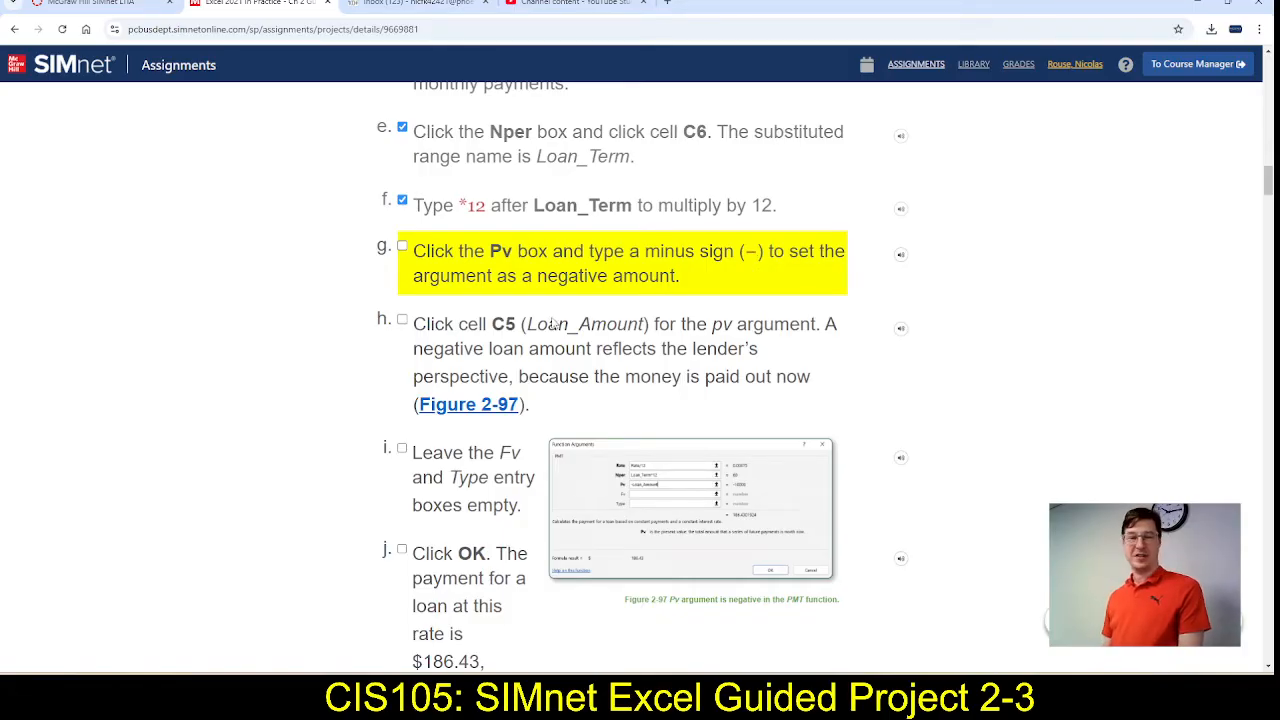
Step: Switch back to Excel, set the Pv argument to -Loan_Amount from cell C5, and complete the PMT function
{"action": "key", "text": "alt+Tab"}
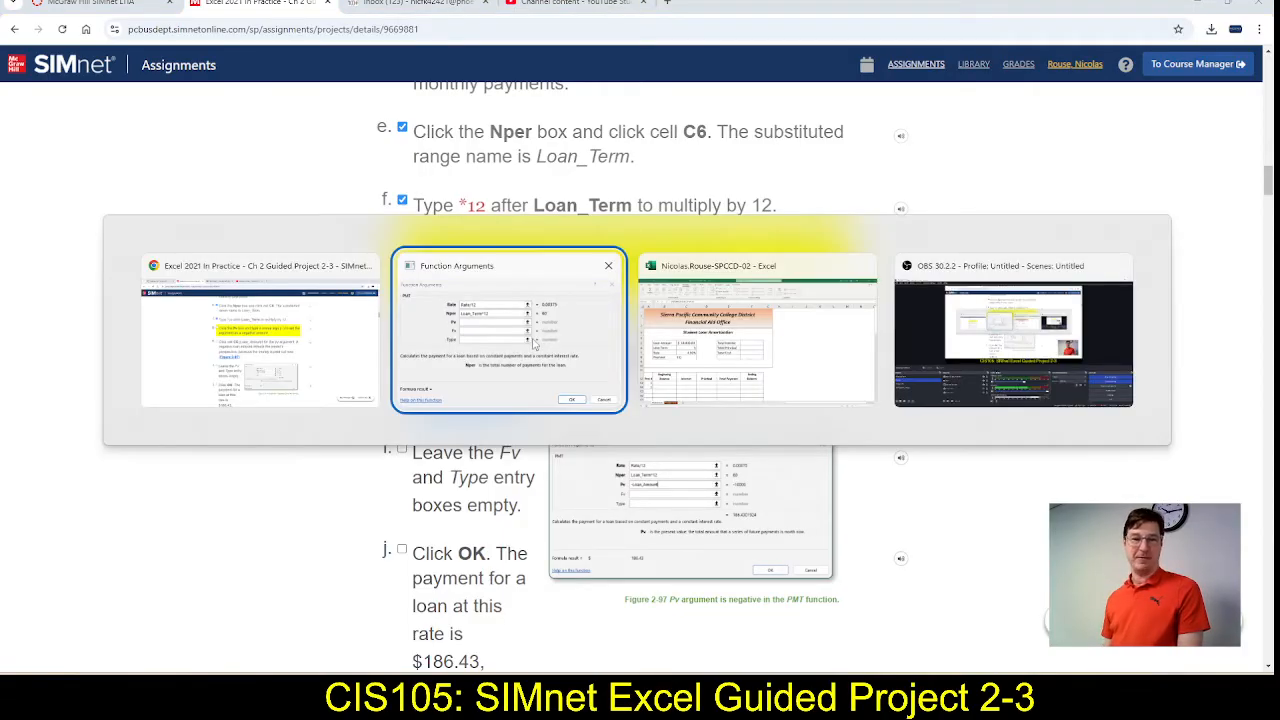
{"action": "key", "text": "alt+Tab"}
{"action": "key", "text": "alt+Tab"}
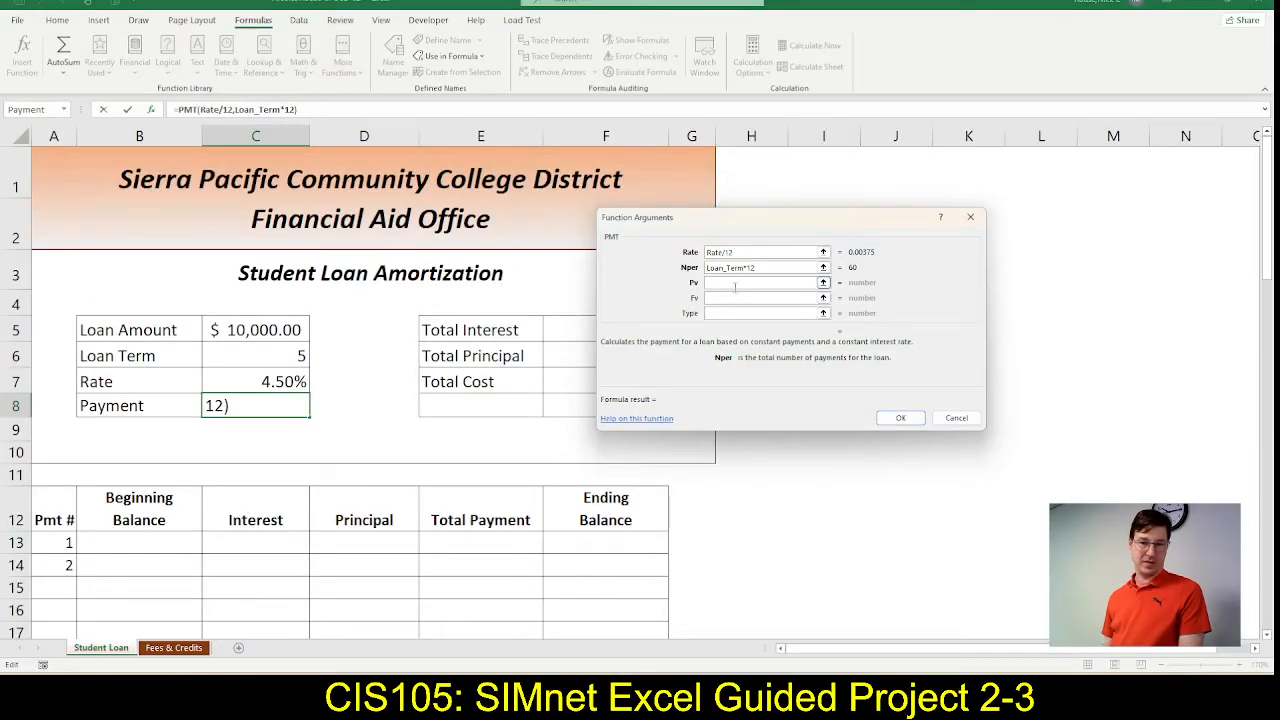
{"action": "left_click", "coordinate": [729, 281]}
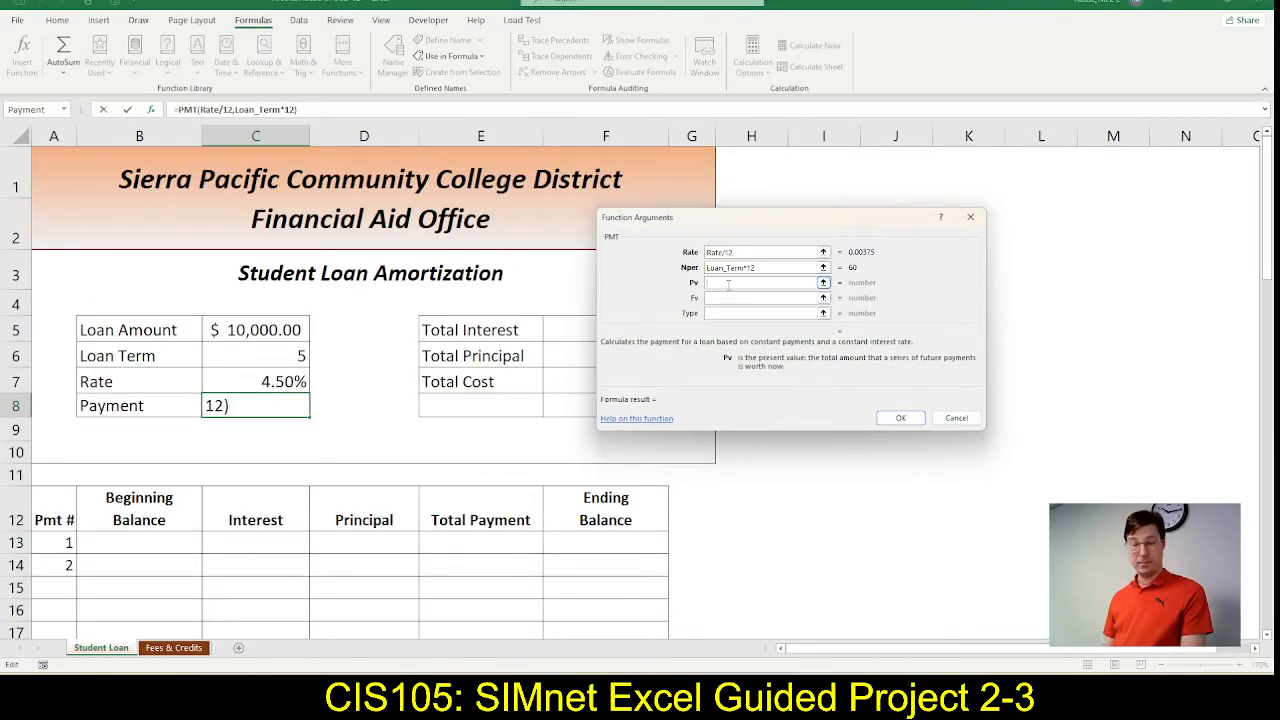
{"action": "type", "text": "-Loan_Amount"}
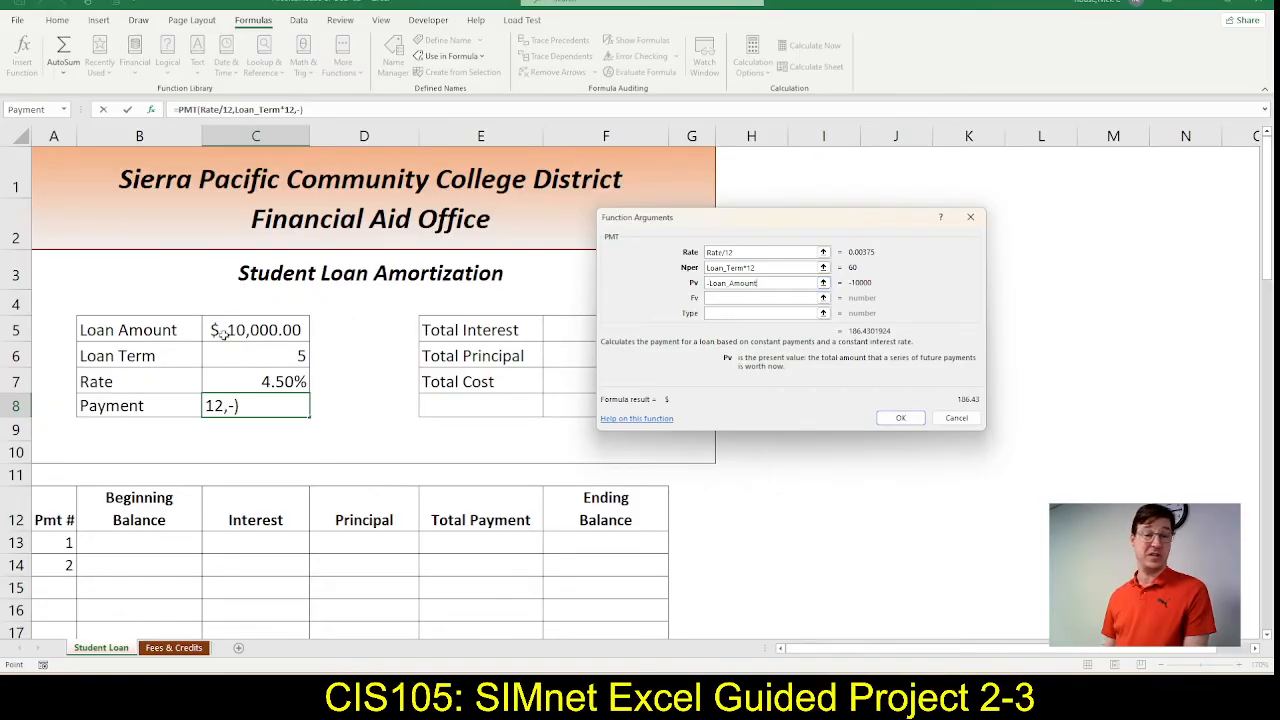
{"action": "left_click", "coordinate": [224, 334]}
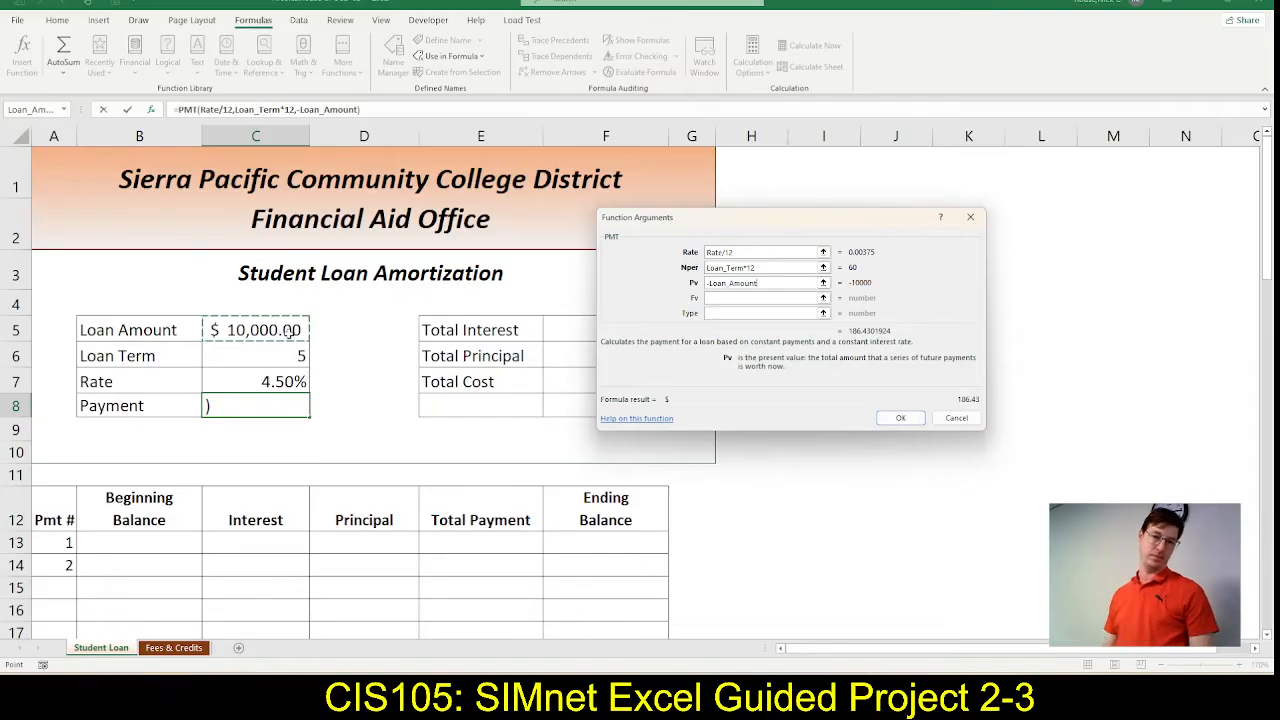
{"action": "left_click", "coordinate": [897, 419]}
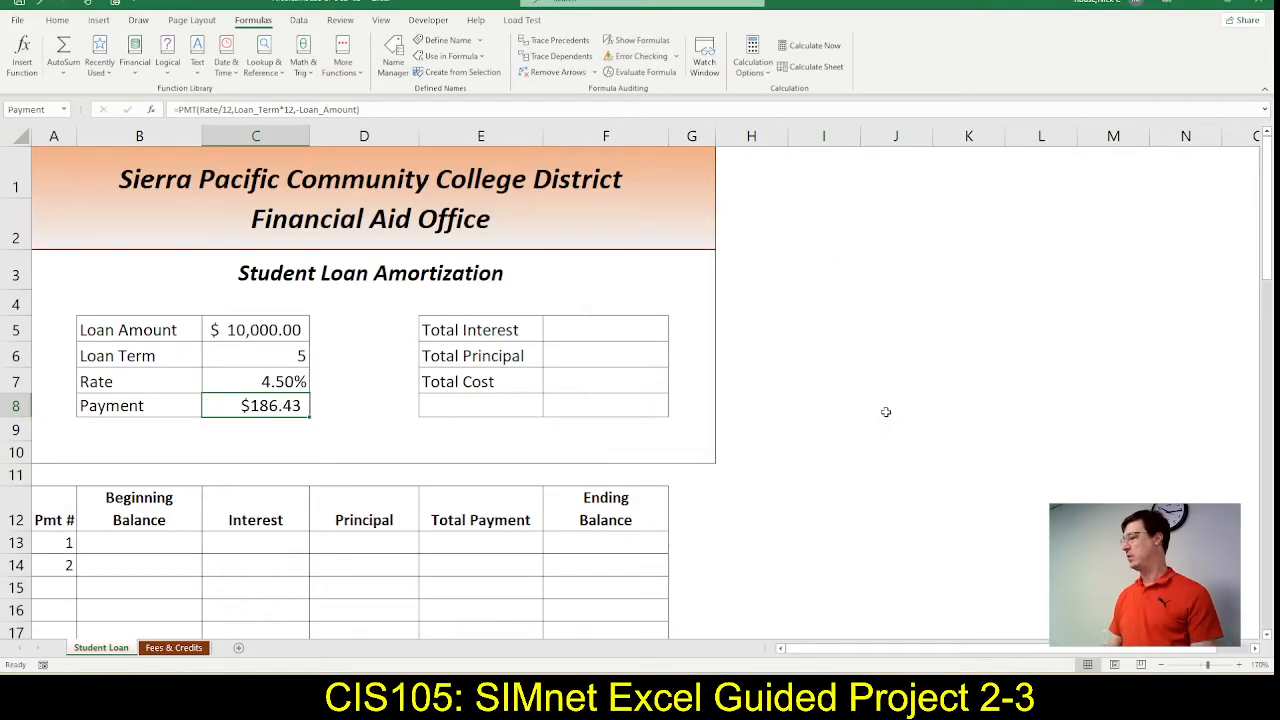
Step: Switch to the SIMnet instructions and check off PMT steps 3g through 3j
{"action": "key", "text": "alt+Tab"}
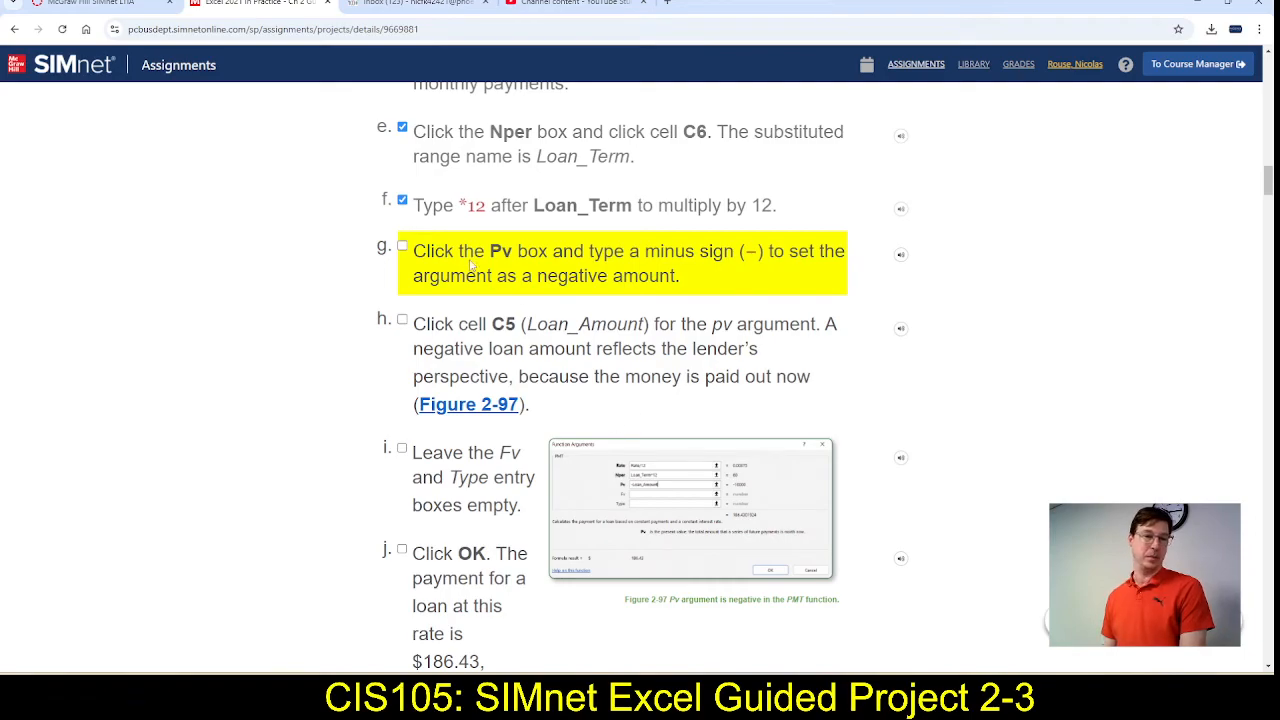
{"action": "left_click", "coordinate": [402, 247]}
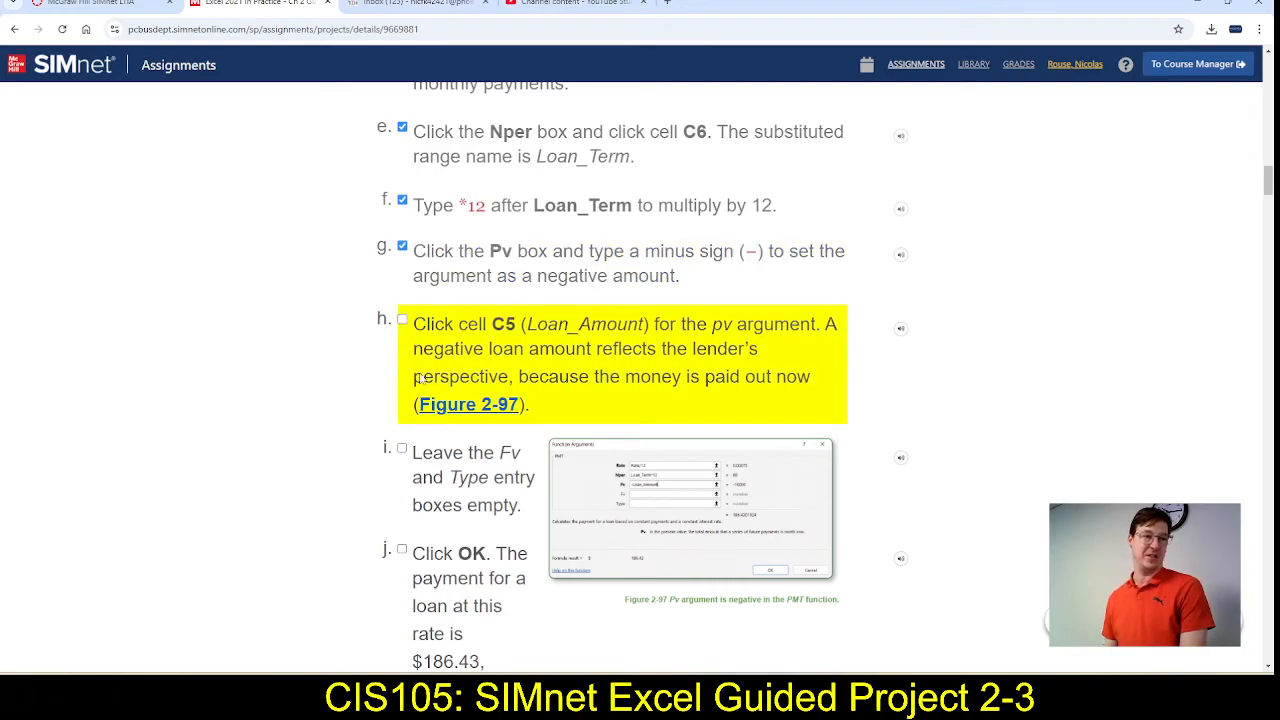
{"action": "scroll", "coordinate": [540, 364], "scroll_direction": "down", "scroll_amount": 4}
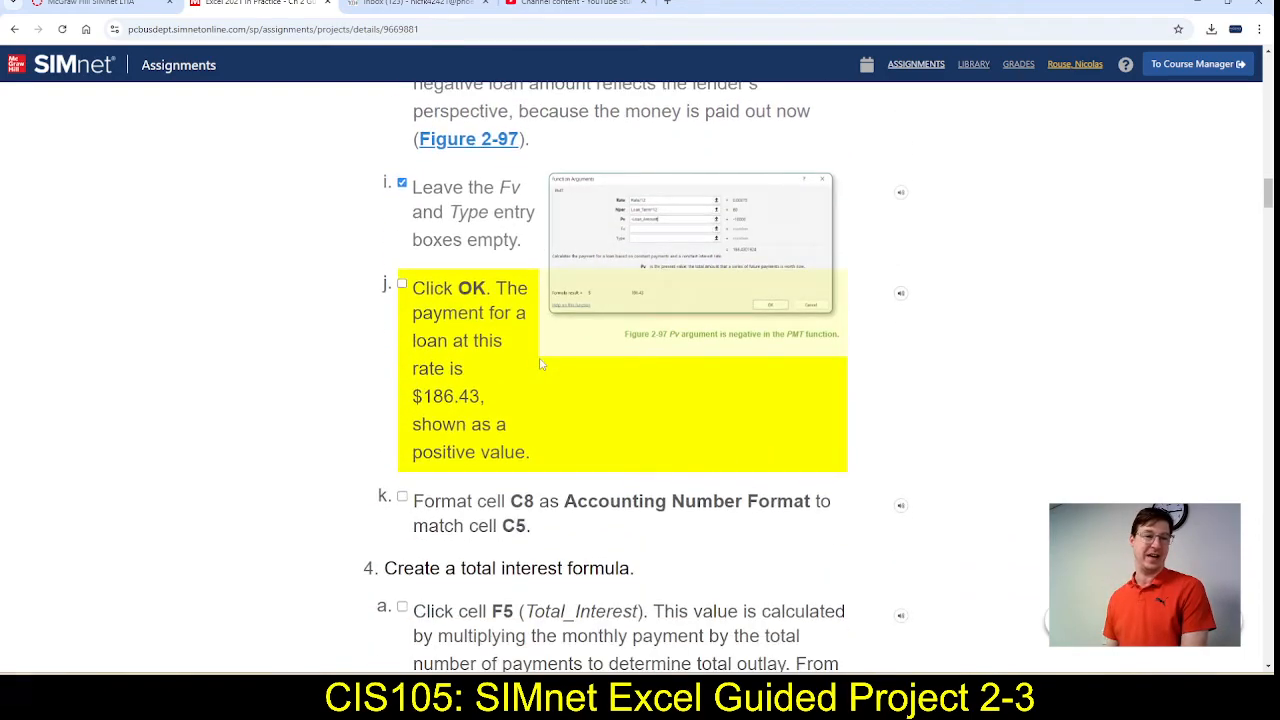
{"action": "left_click", "coordinate": [402, 287]}
{"action": "scroll", "coordinate": [524, 337], "scroll_direction": "down", "scroll_amount": 3}
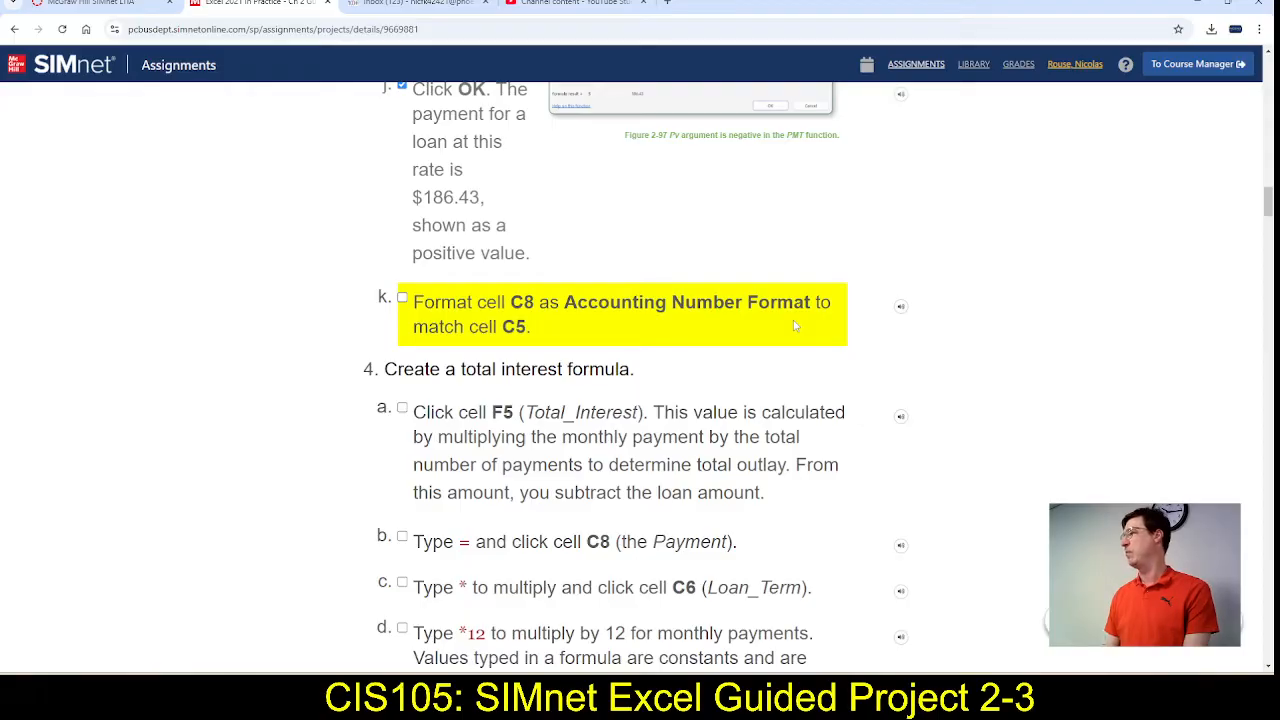
Step: Switch back to Excel and format the Payment in cell C8 with the Accounting number format
{"action": "key", "text": "alt+Tab"}
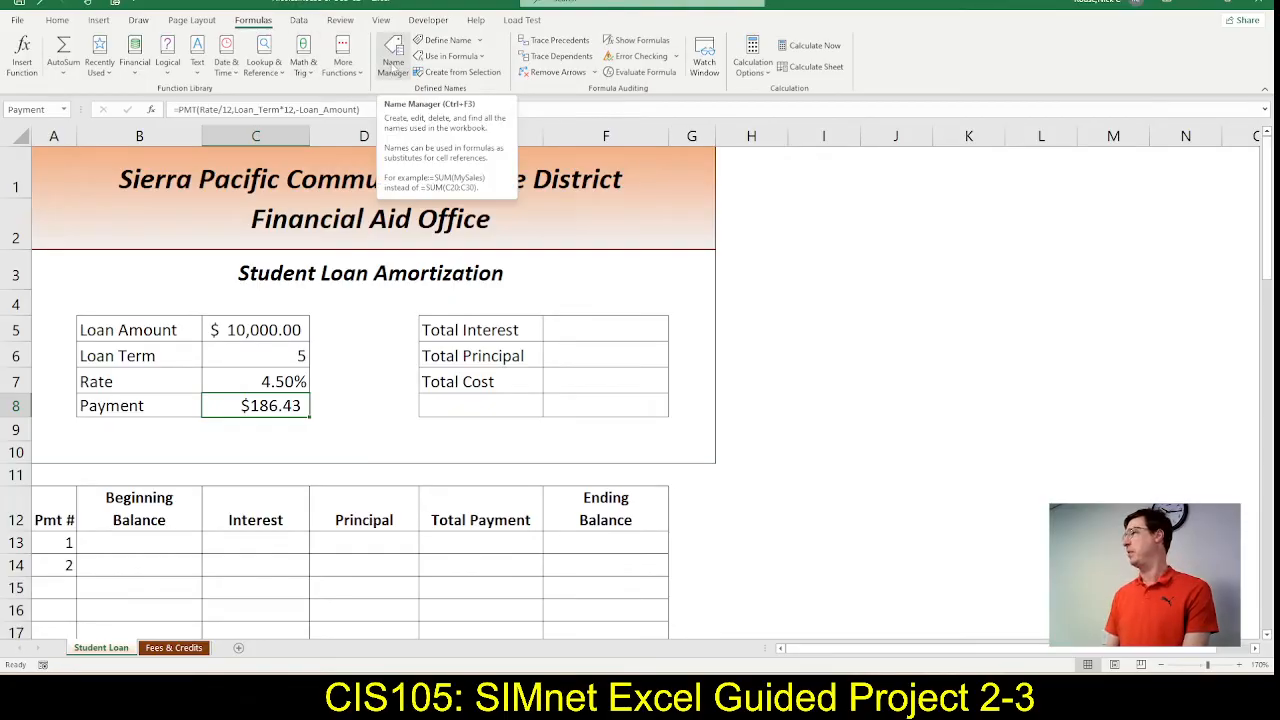
{"action": "left_click", "coordinate": [58, 21]}
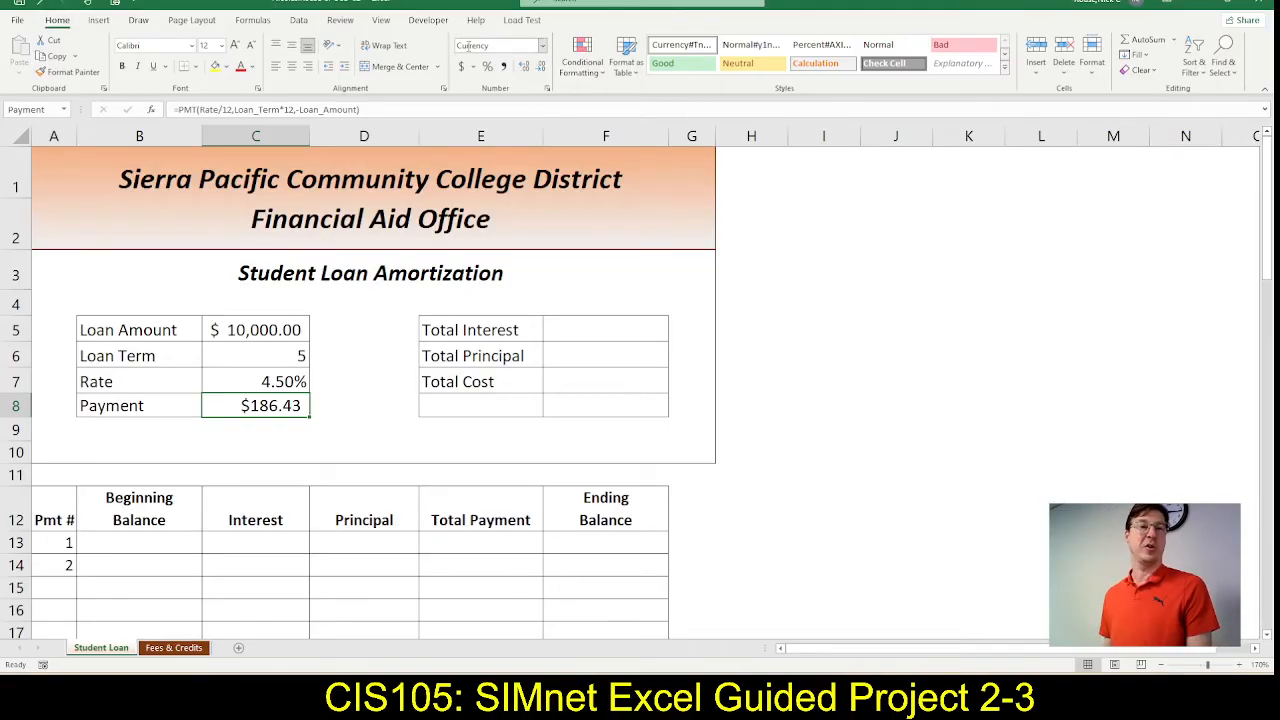
{"action": "left_click", "coordinate": [541, 48]}
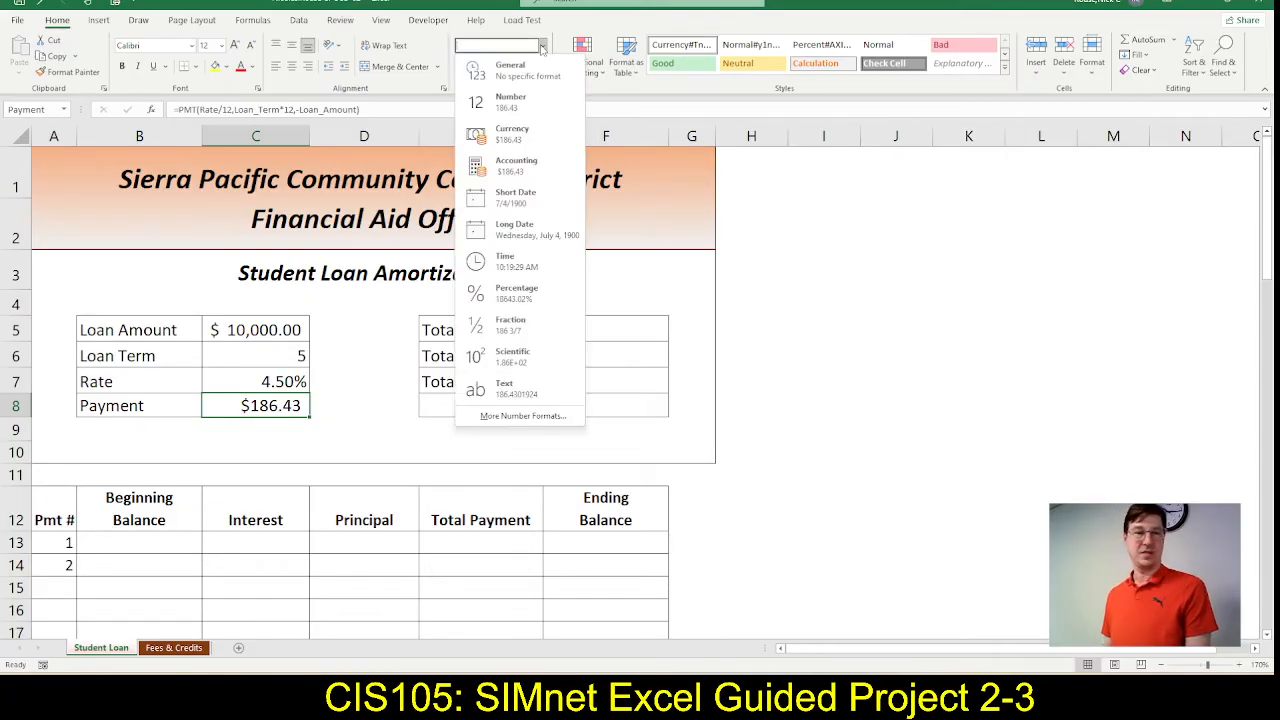
{"action": "left_click", "coordinate": [507, 158]}
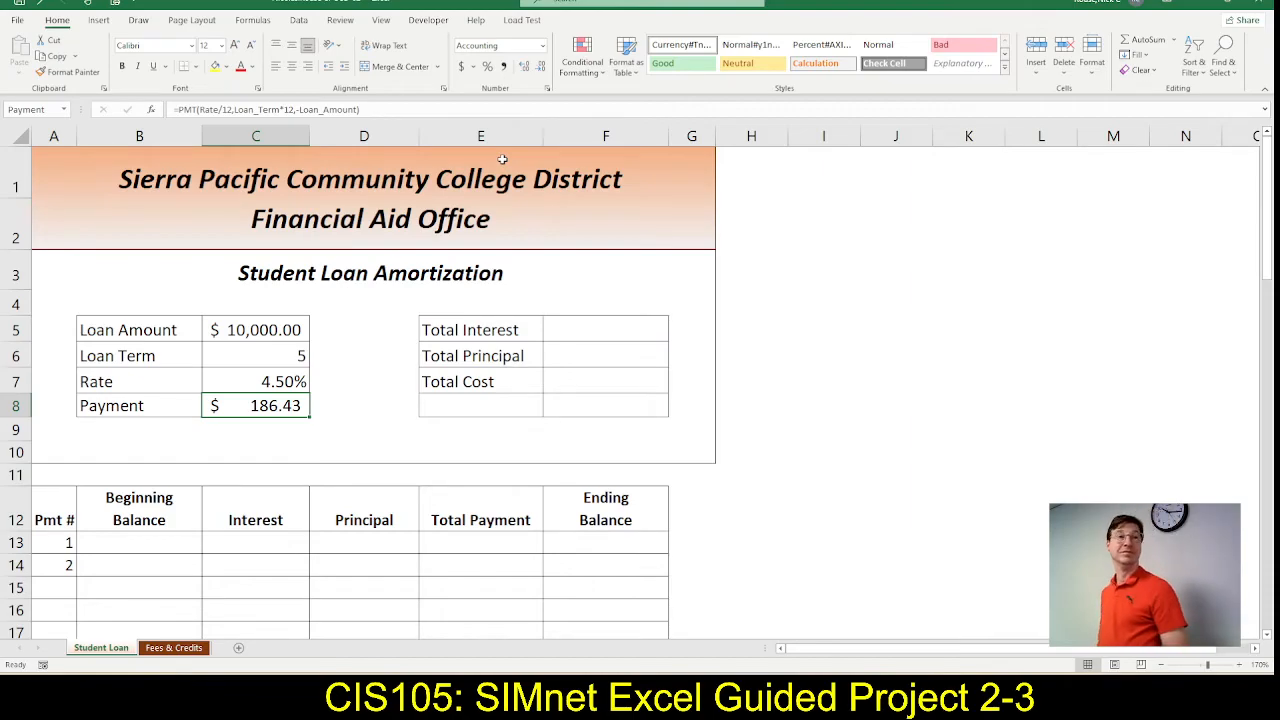
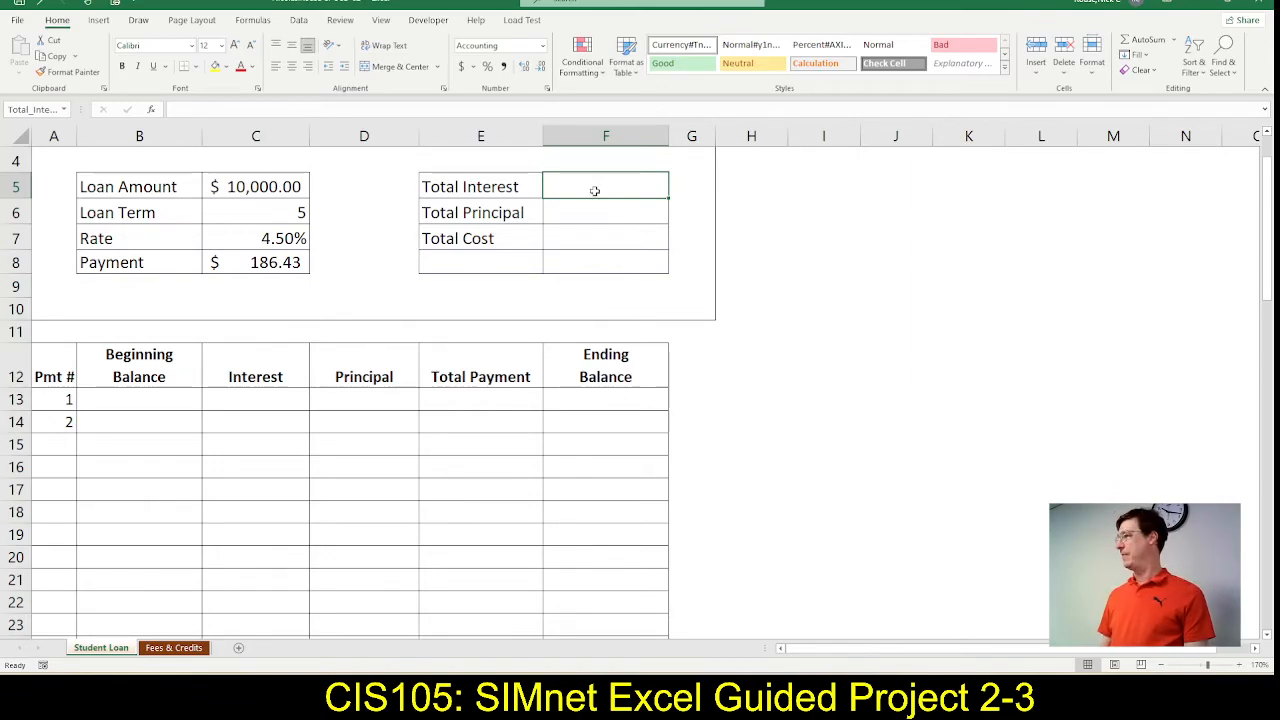
Step: Switch to the SIMnet instructions and check off step 4a for the total interest formula
{"action": "key", "text": "alt+Tab"}
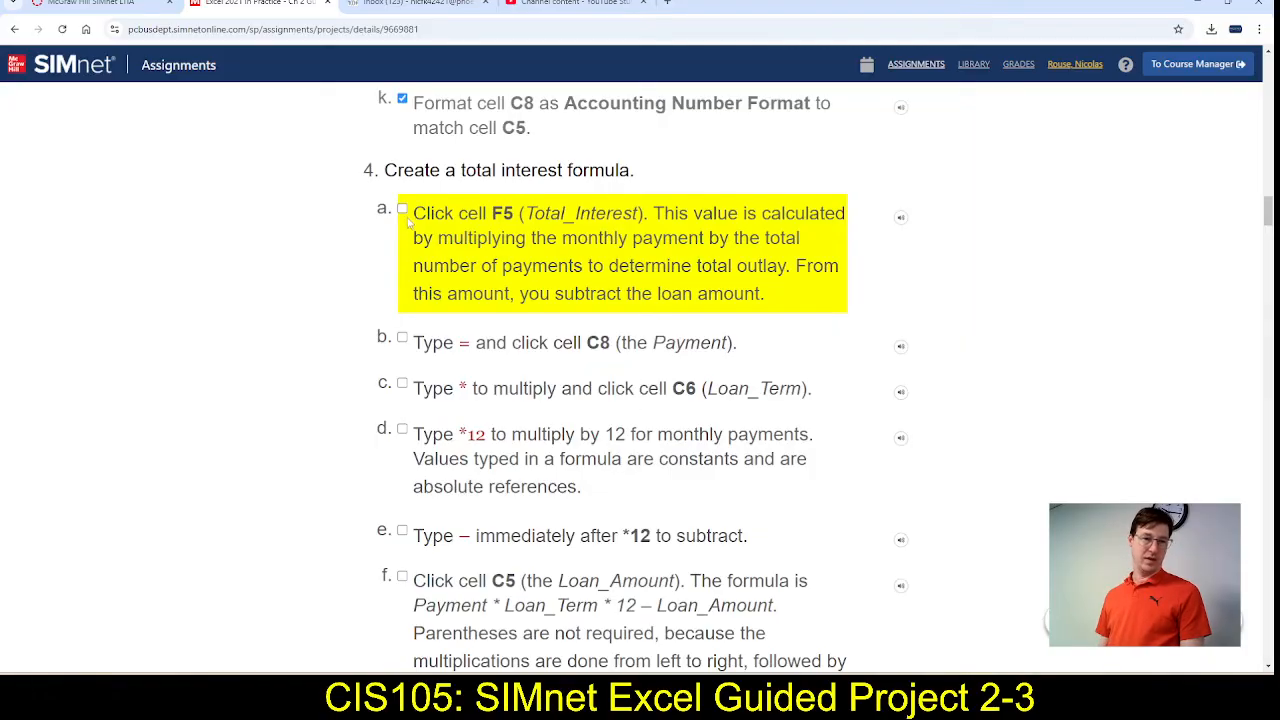
{"action": "scroll", "coordinate": [408, 224], "scroll_direction": "down", "scroll_amount": 1}
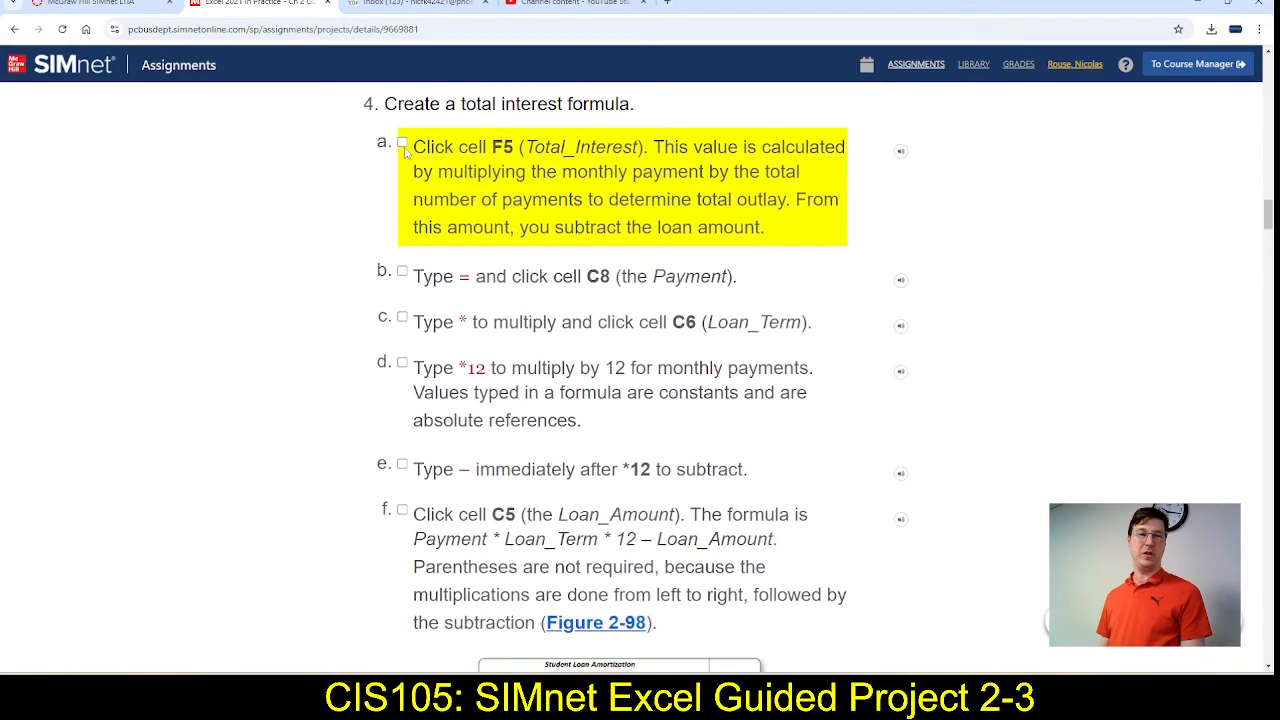
{"action": "left_click", "coordinate": [402, 144]}
{"action": "scroll", "coordinate": [472, 300], "scroll_direction": "down", "scroll_amount": 1}
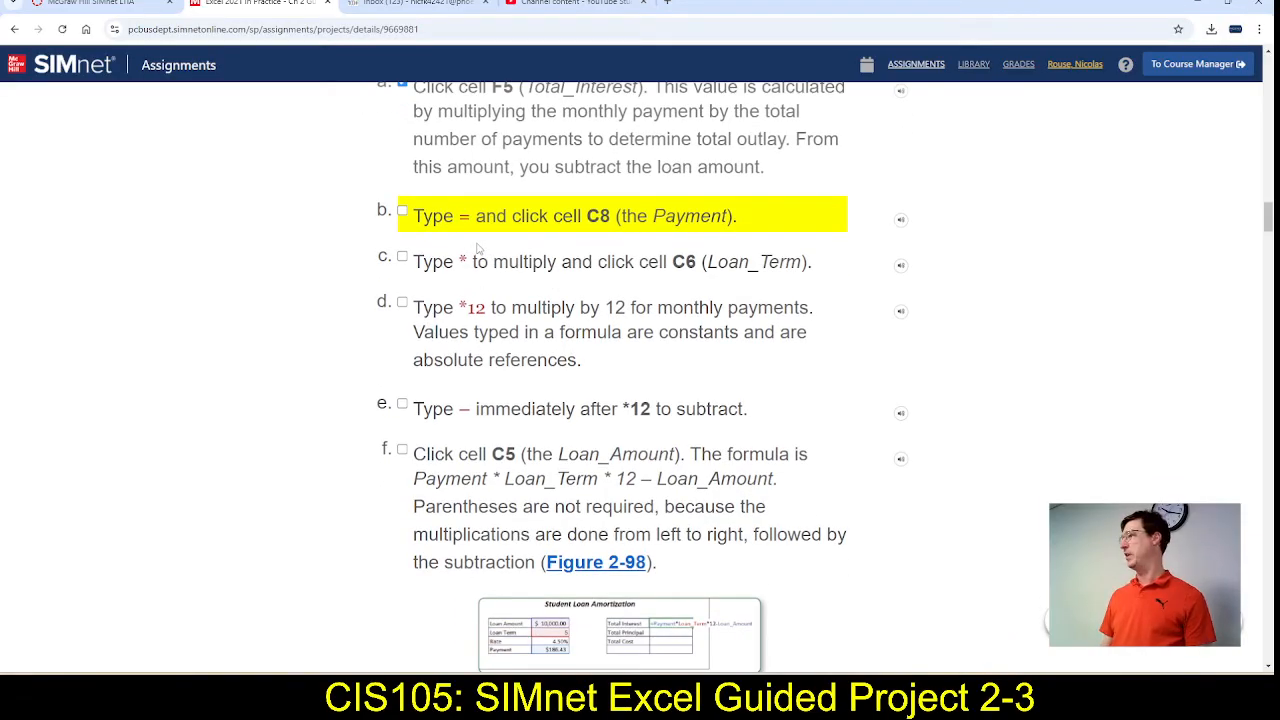
Step: Switch back to Excel and begin the Total Interest formula in cell F5 with =Payment, referencing cell C8
{"action": "key", "text": "alt+Tab"}
{"action": "type", "text": "="}
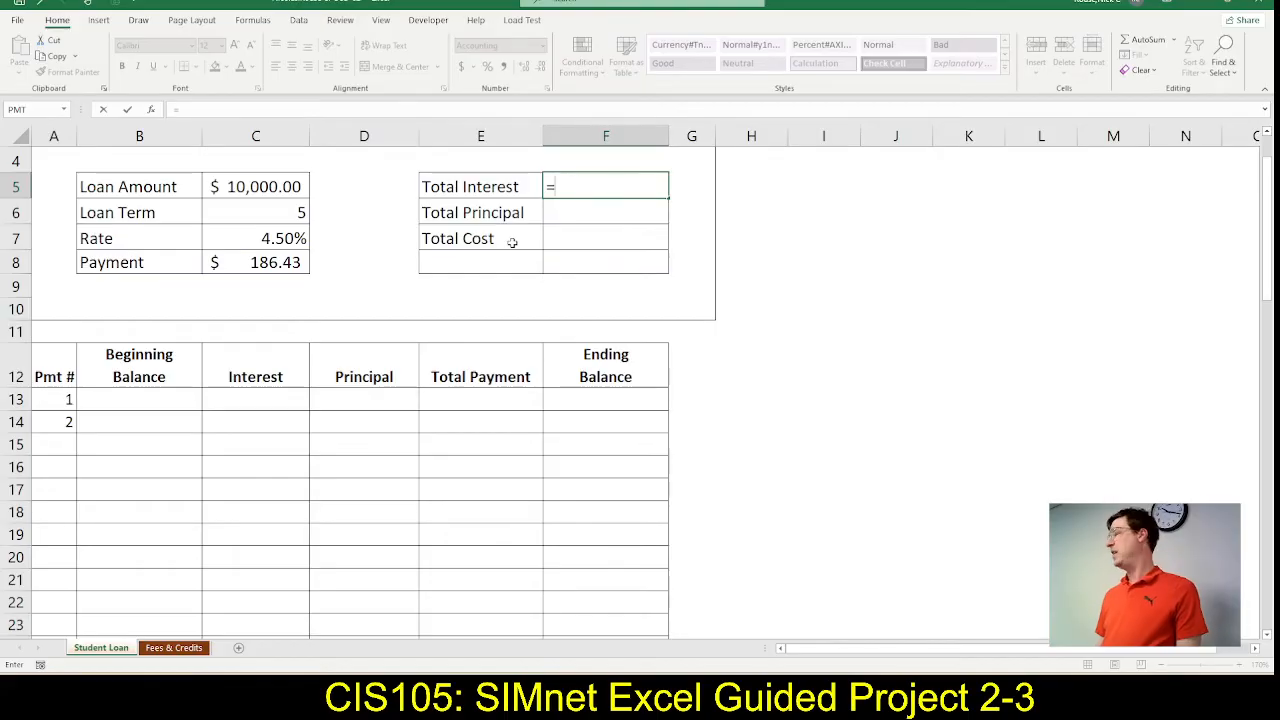
{"action": "key", "text": "alt+Tab"}
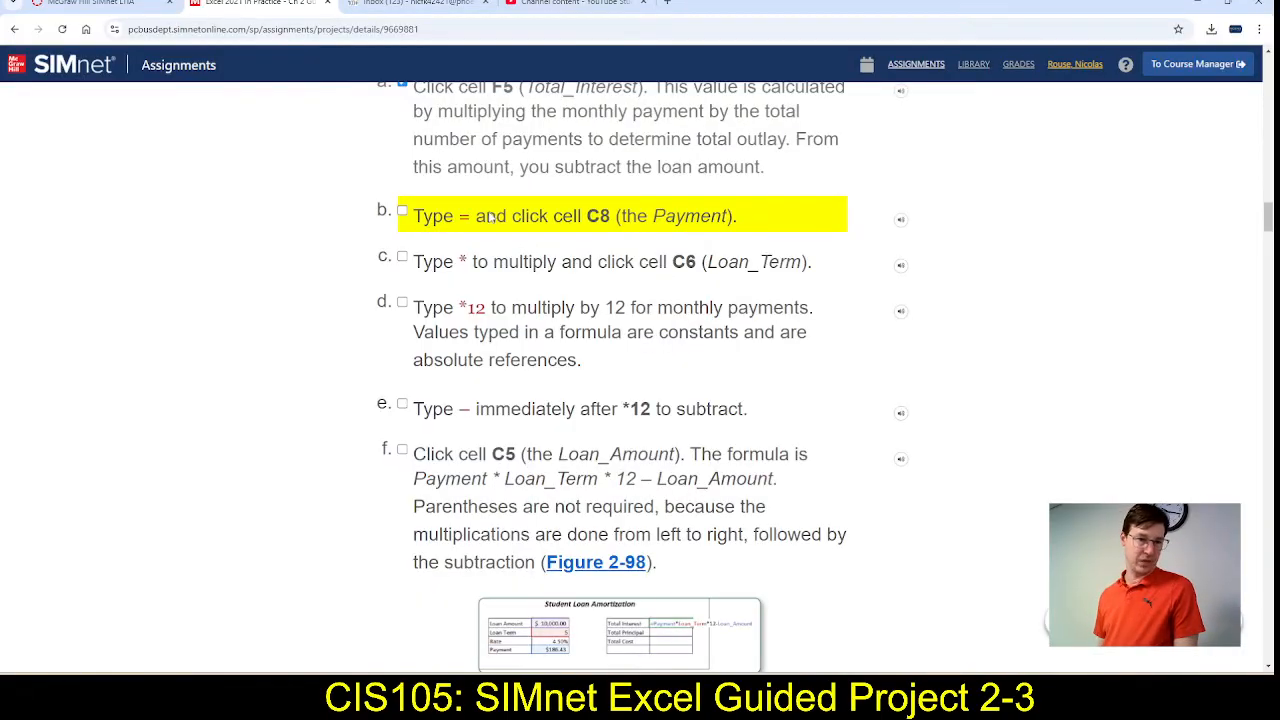
{"action": "key", "text": "alt+Tab"}
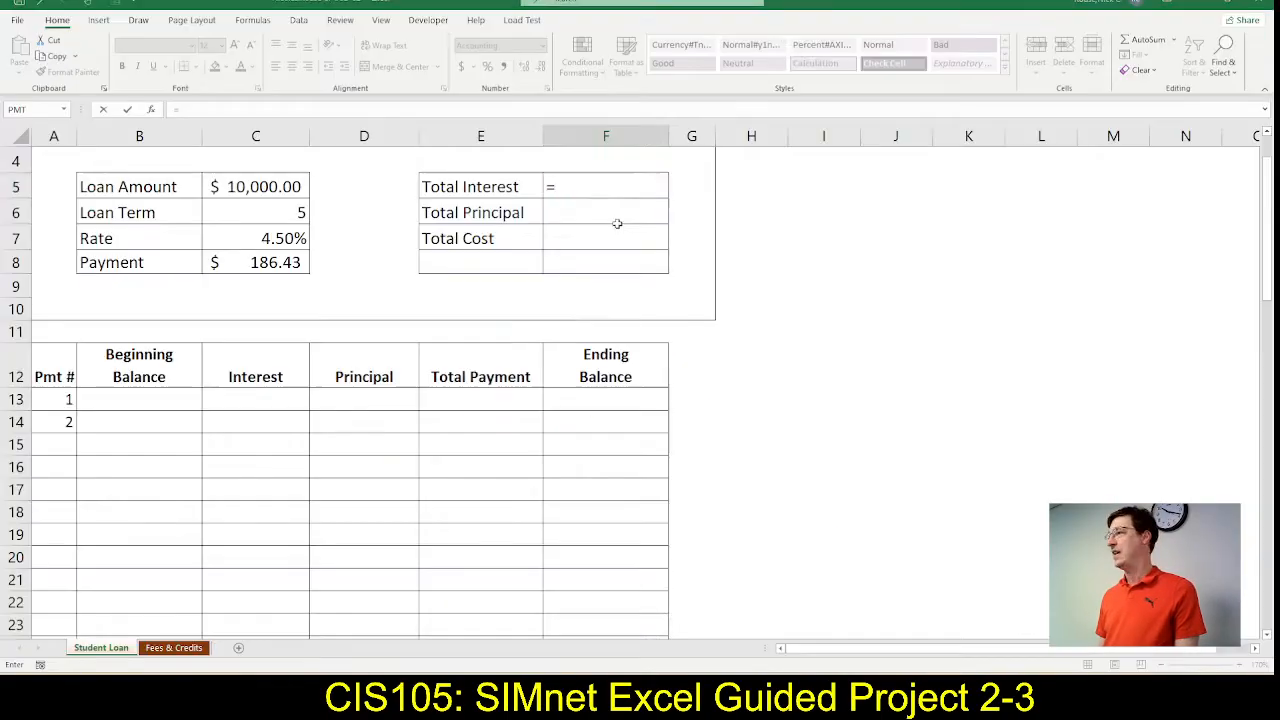
{"action": "left_click", "coordinate": [284, 264]}
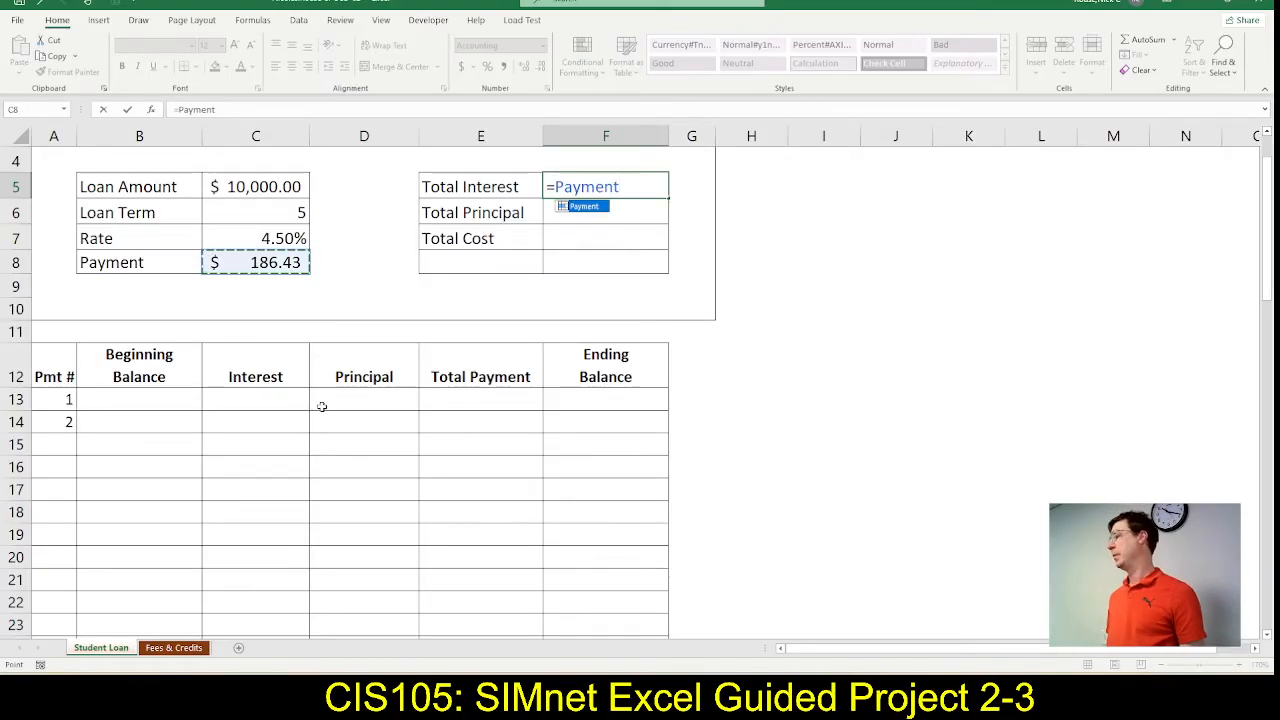
Step: Consult the SIMnet instructions and extend the F5 formula in Excel with *Loan_Term*12, referencing cell C6
{"action": "key", "text": "alt+Tab"}
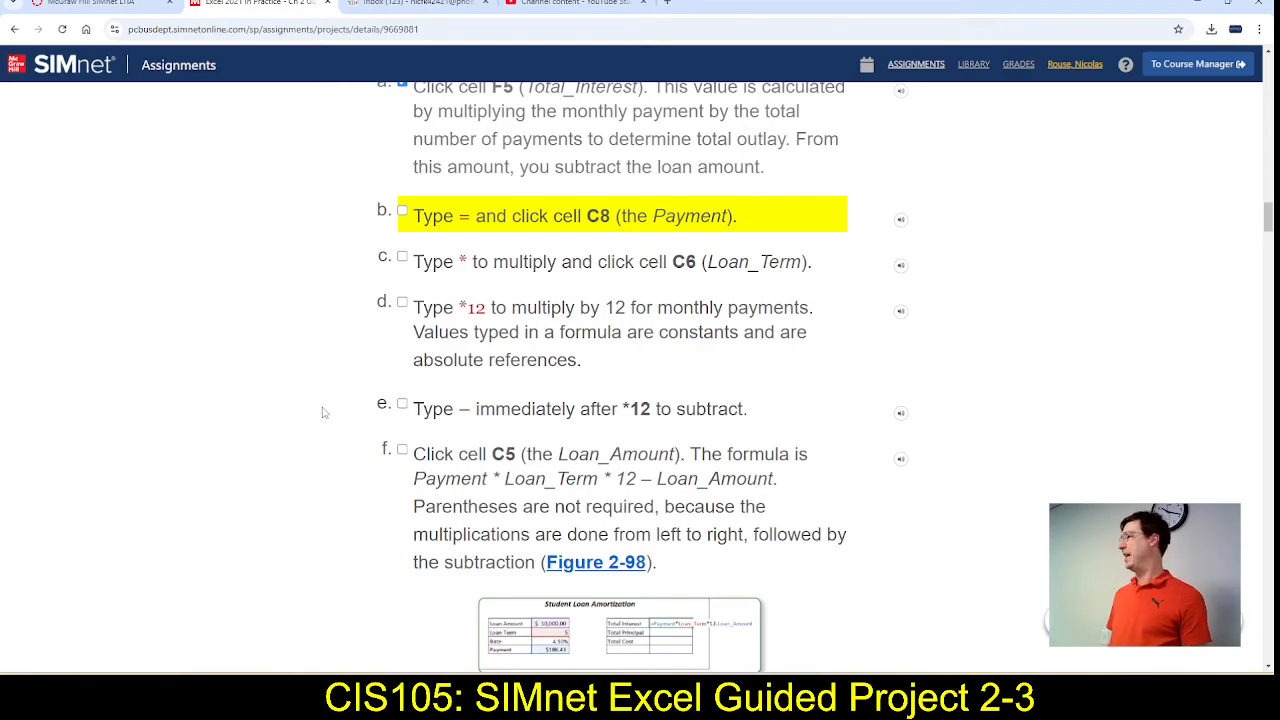
{"action": "key", "text": "alt+Tab"}
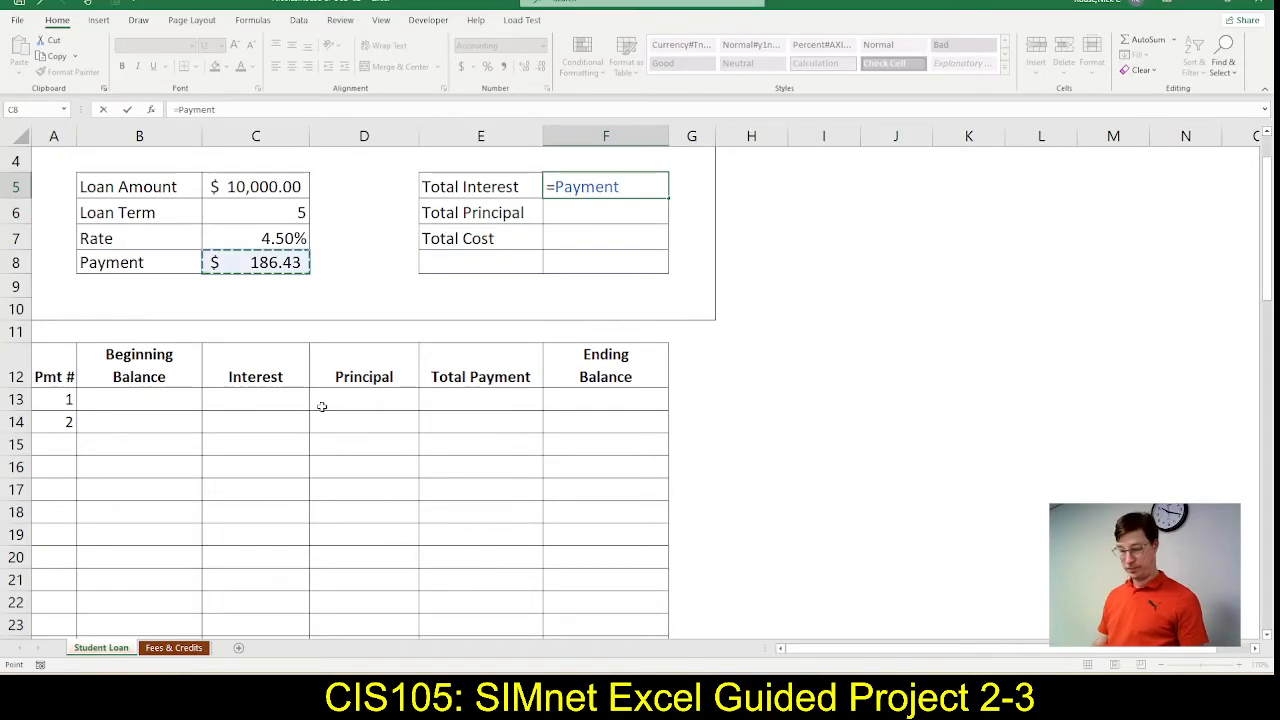
{"action": "type", "text": "*"}
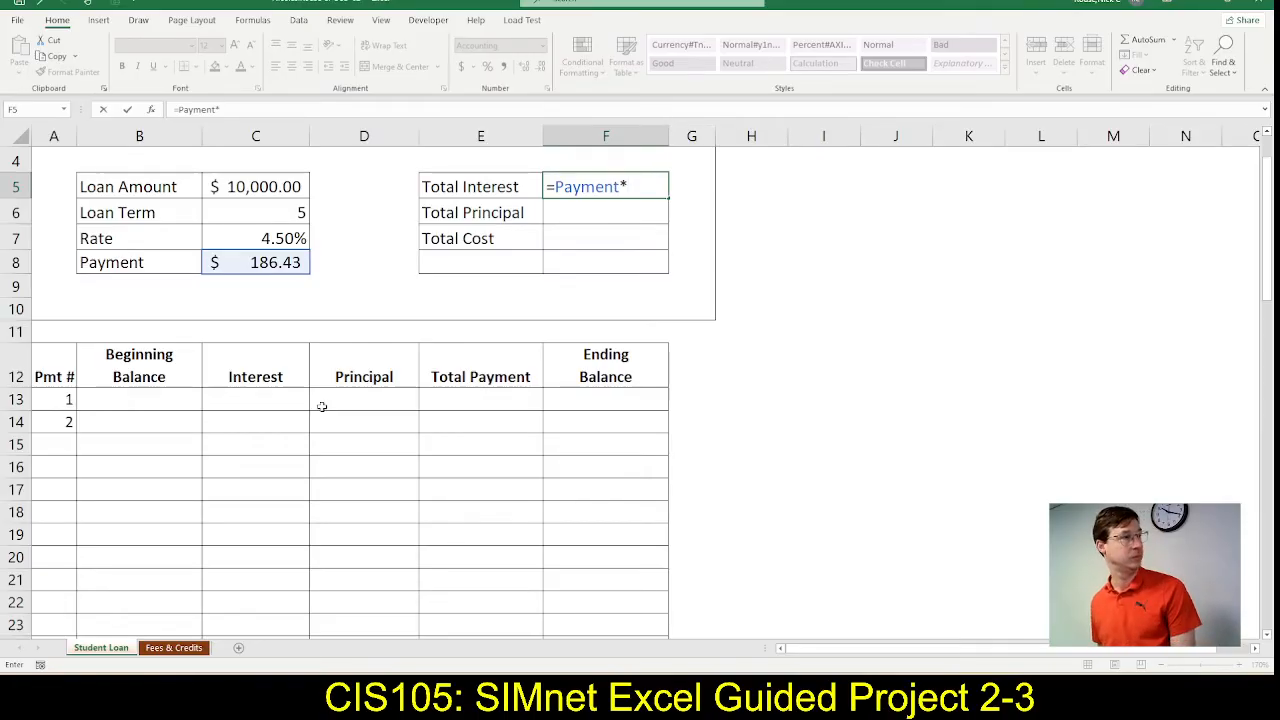
{"action": "key", "text": "alt+Tab"}
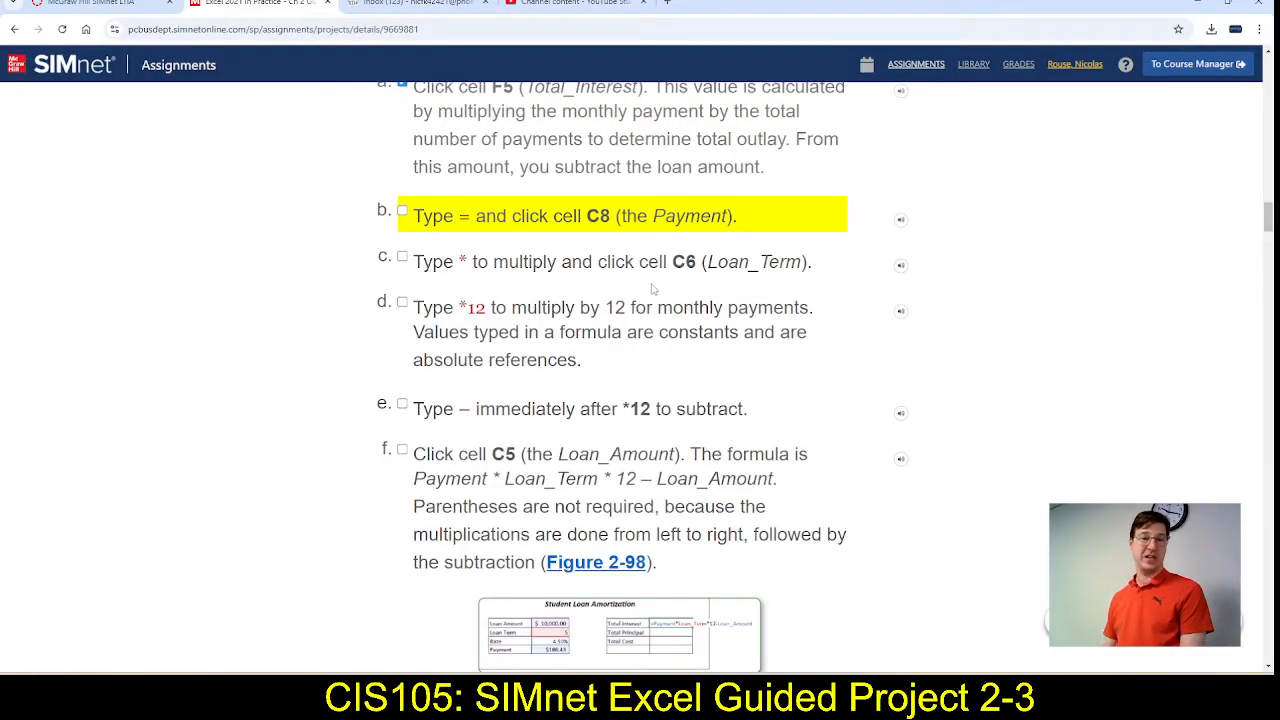
{"action": "key", "text": "alt+Tab"}
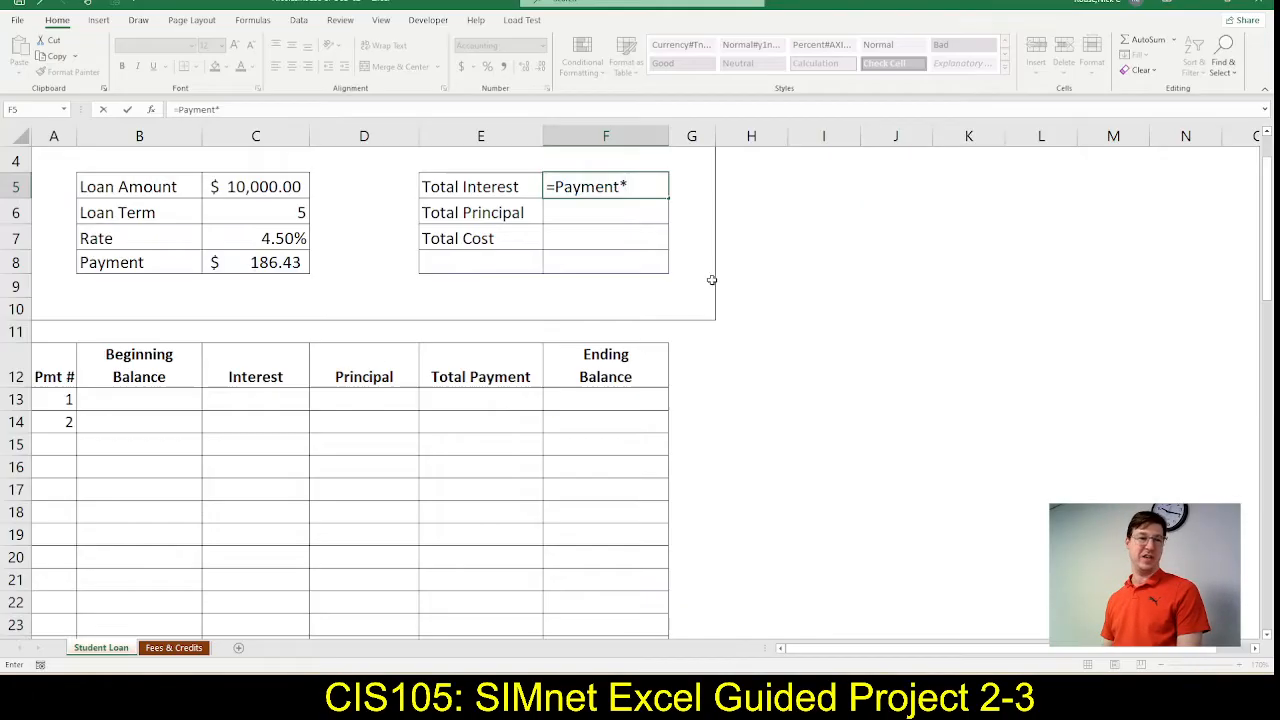
{"action": "left_click", "coordinate": [285, 212]}
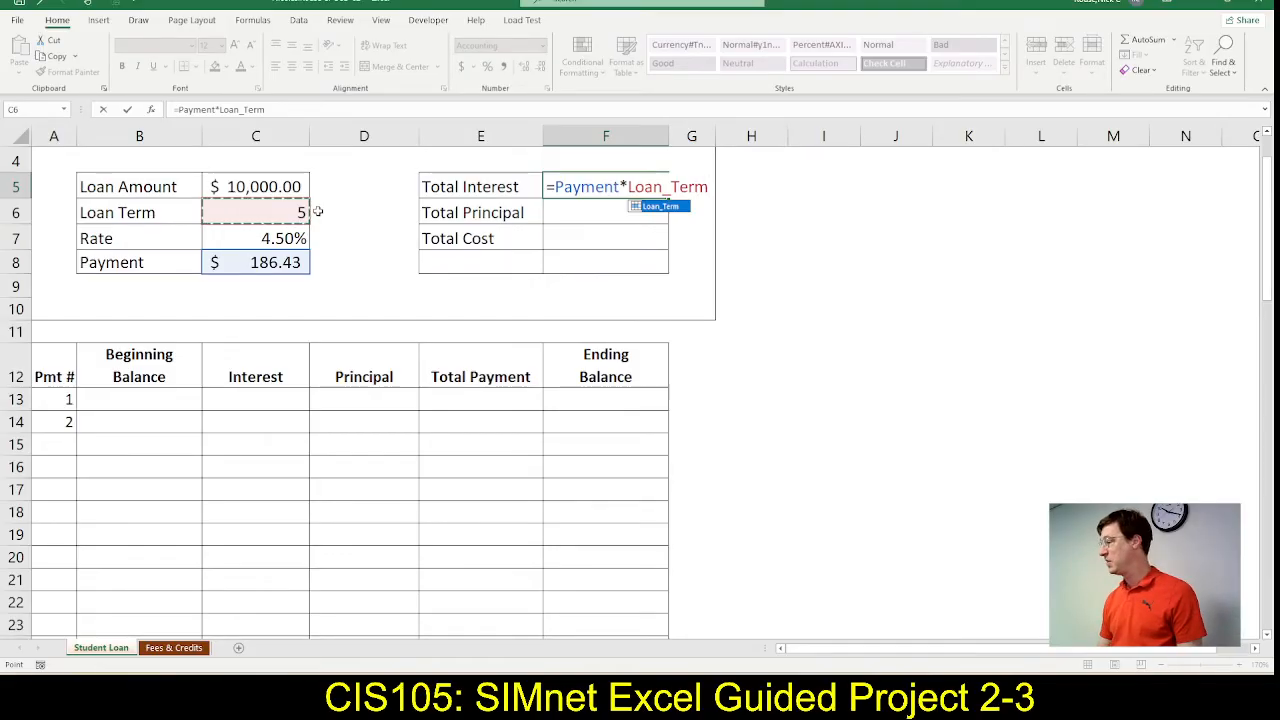
{"action": "type", "text": "*"}
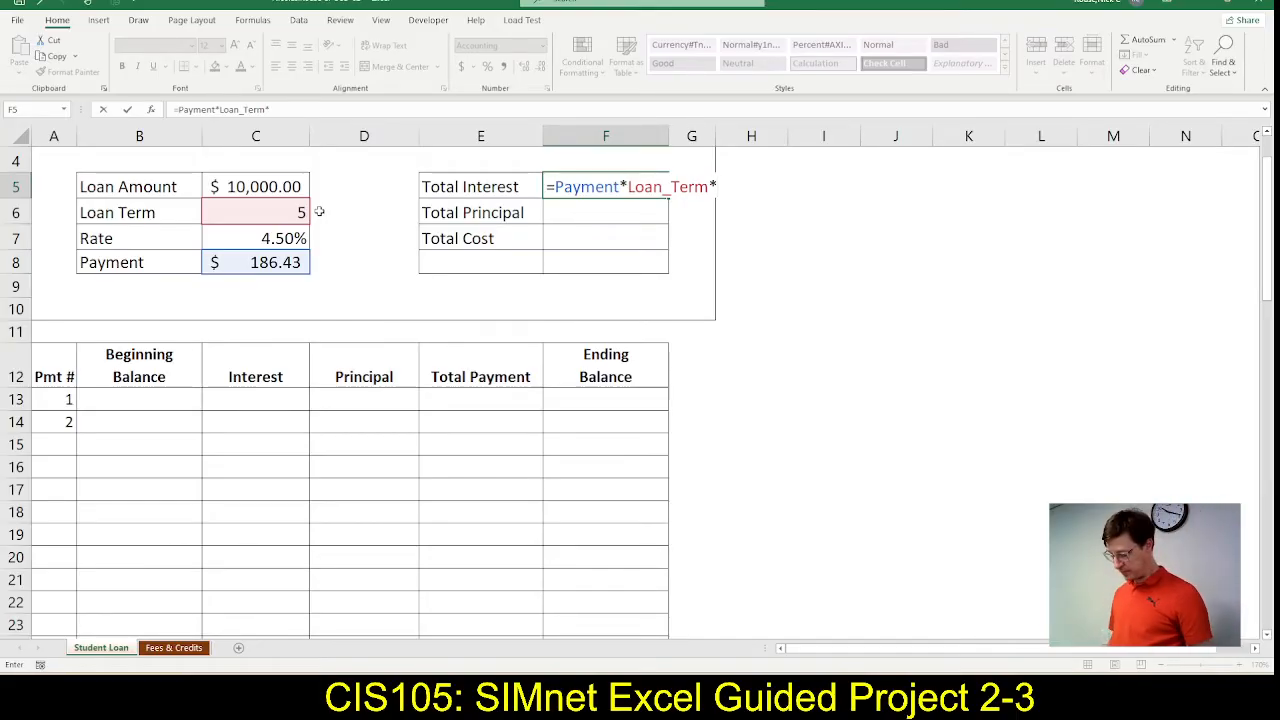
{"action": "type", "text": "12"}
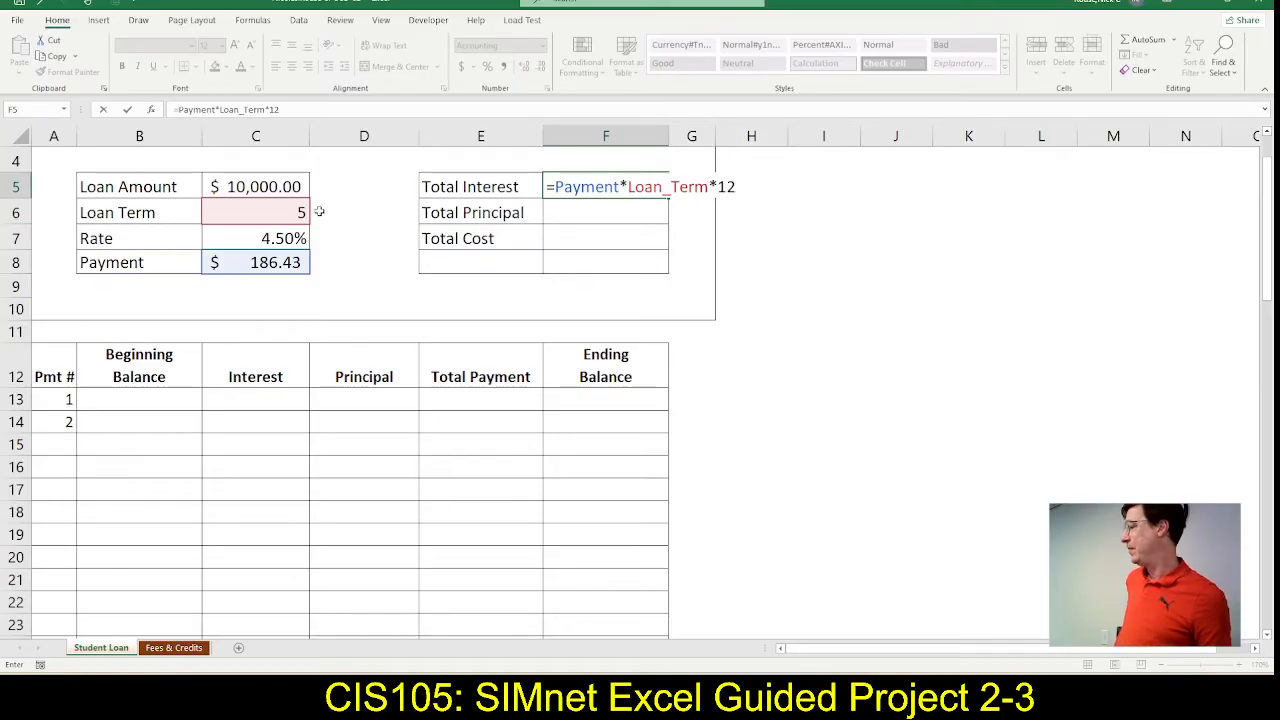
Step: Consult the SIMnet instructions and complete the F5 formula in Excel by subtracting Loan_Amount from cell C5
{"action": "key", "text": "alt+Tab"}
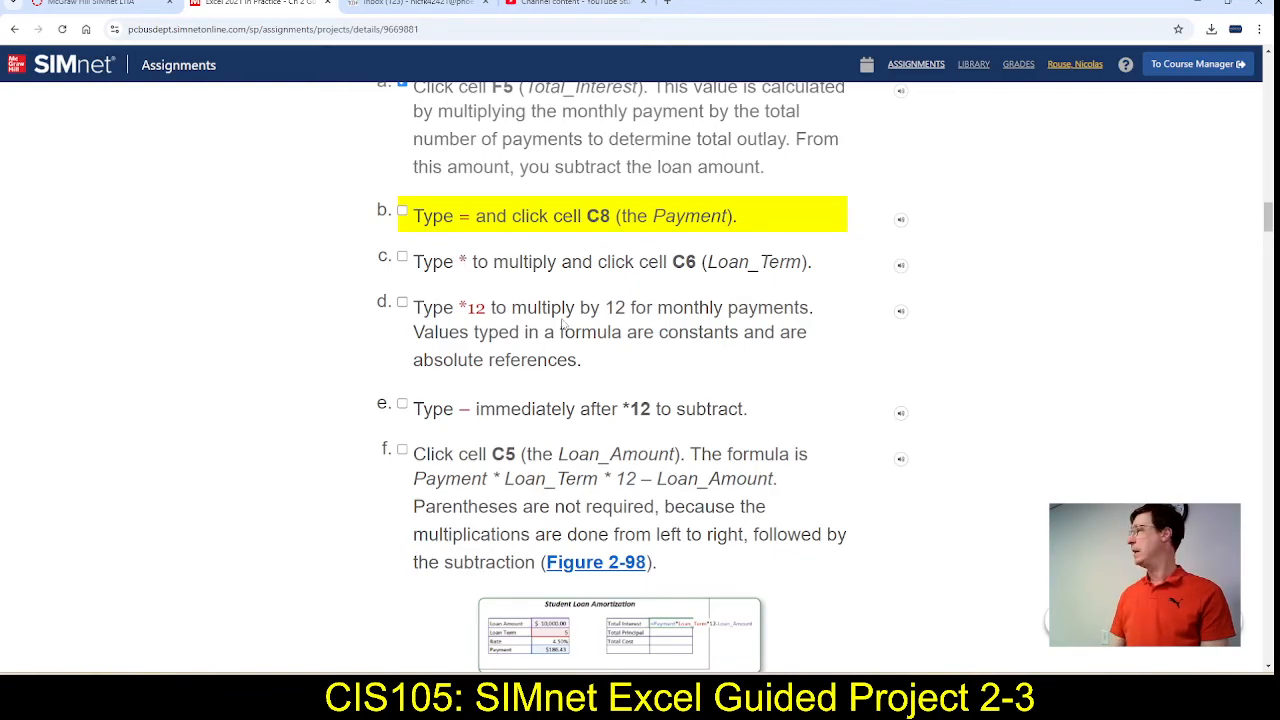
{"action": "scroll", "coordinate": [455, 360], "scroll_direction": "down", "scroll_amount": 1}
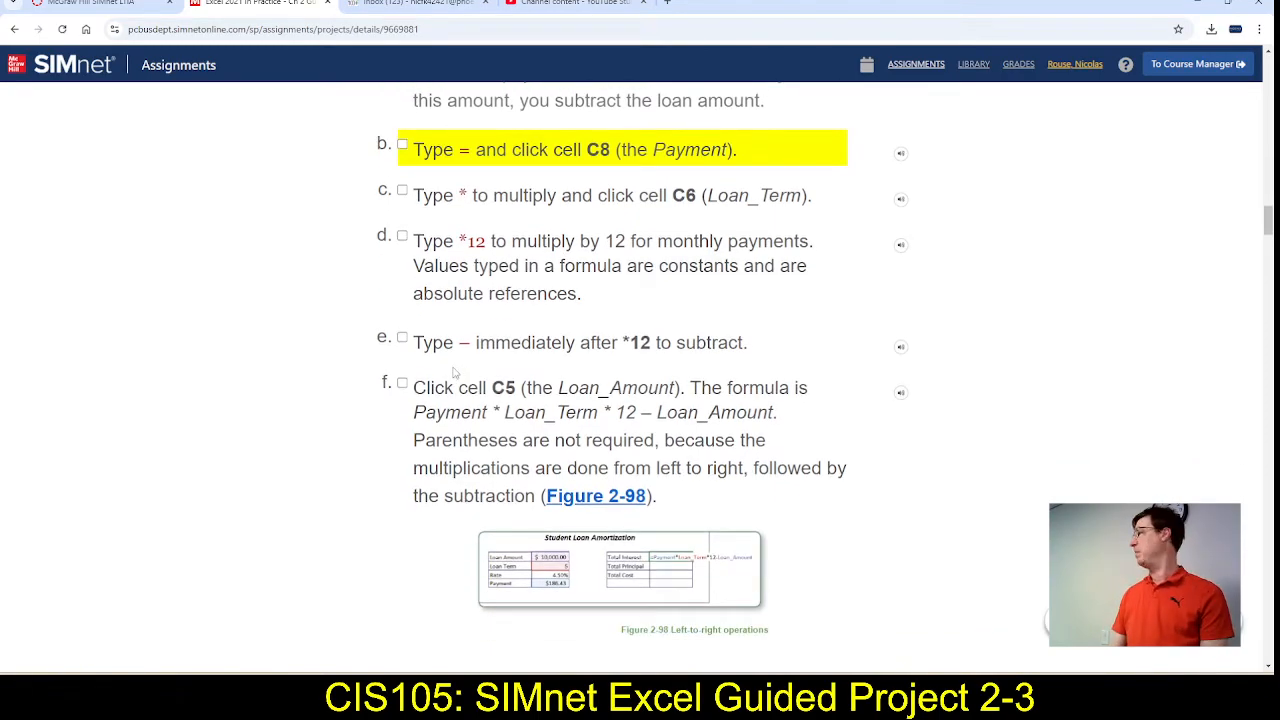
{"action": "key", "text": "alt+Tab"}
{"action": "type", "text": "-"}
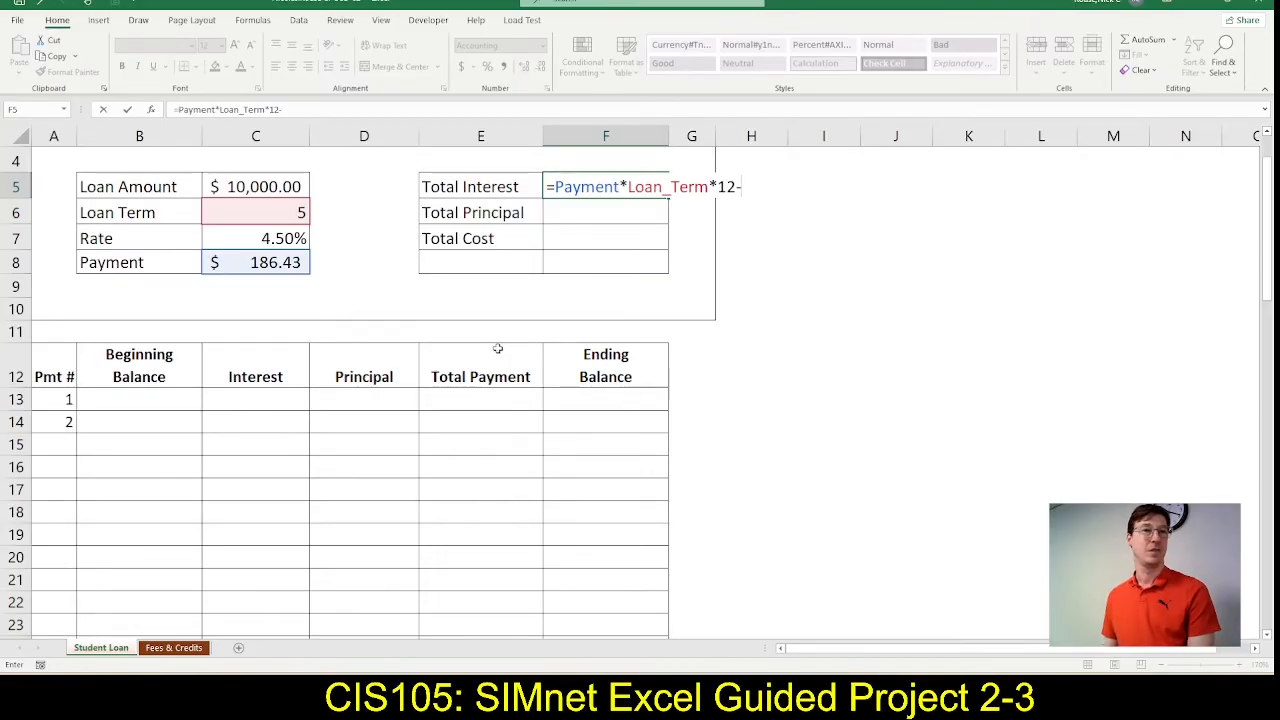
{"action": "key", "text": "alt+Tab"}
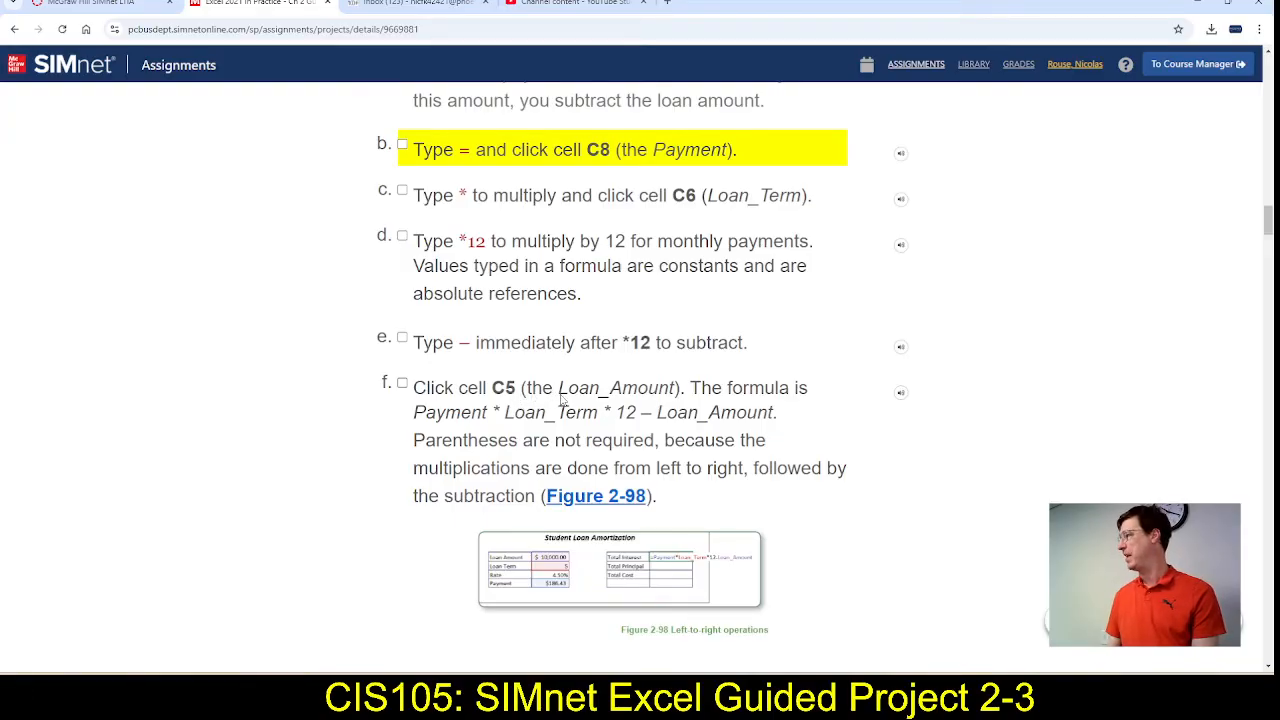
{"action": "key", "text": "alt+Tab"}
{"action": "left_click", "coordinate": [254, 186]}
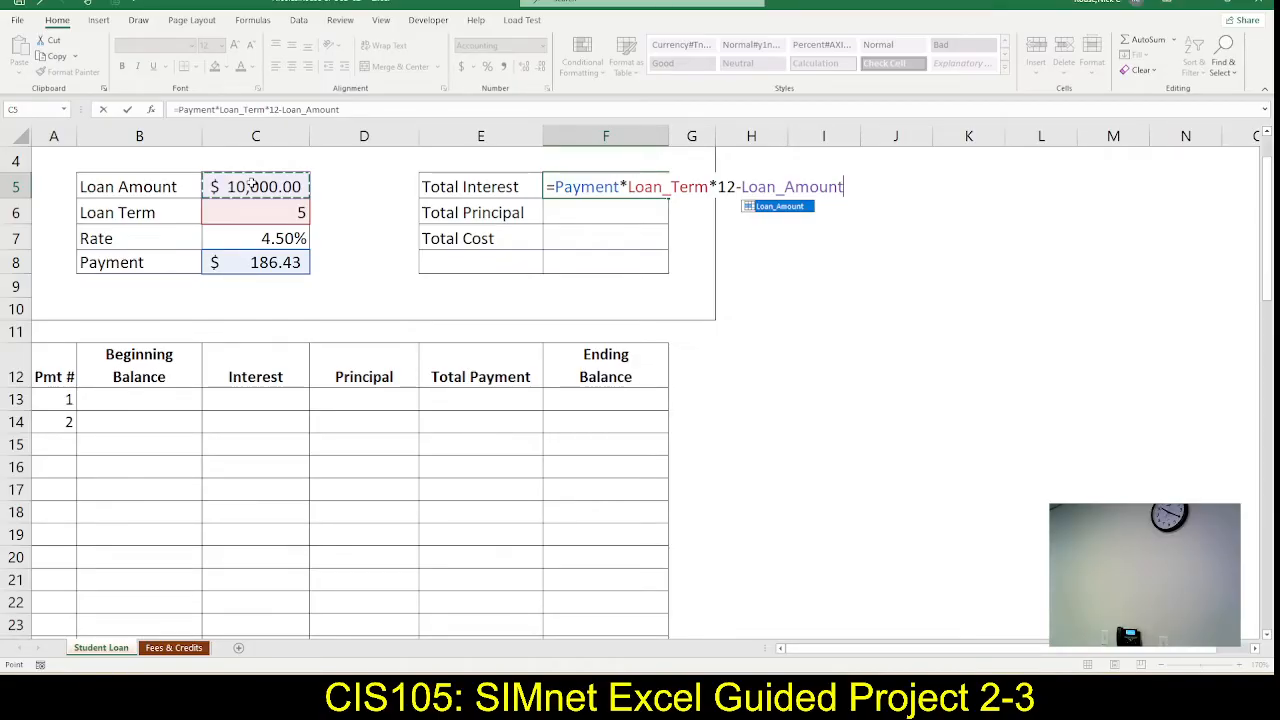
{"action": "key", "text": "Return"}
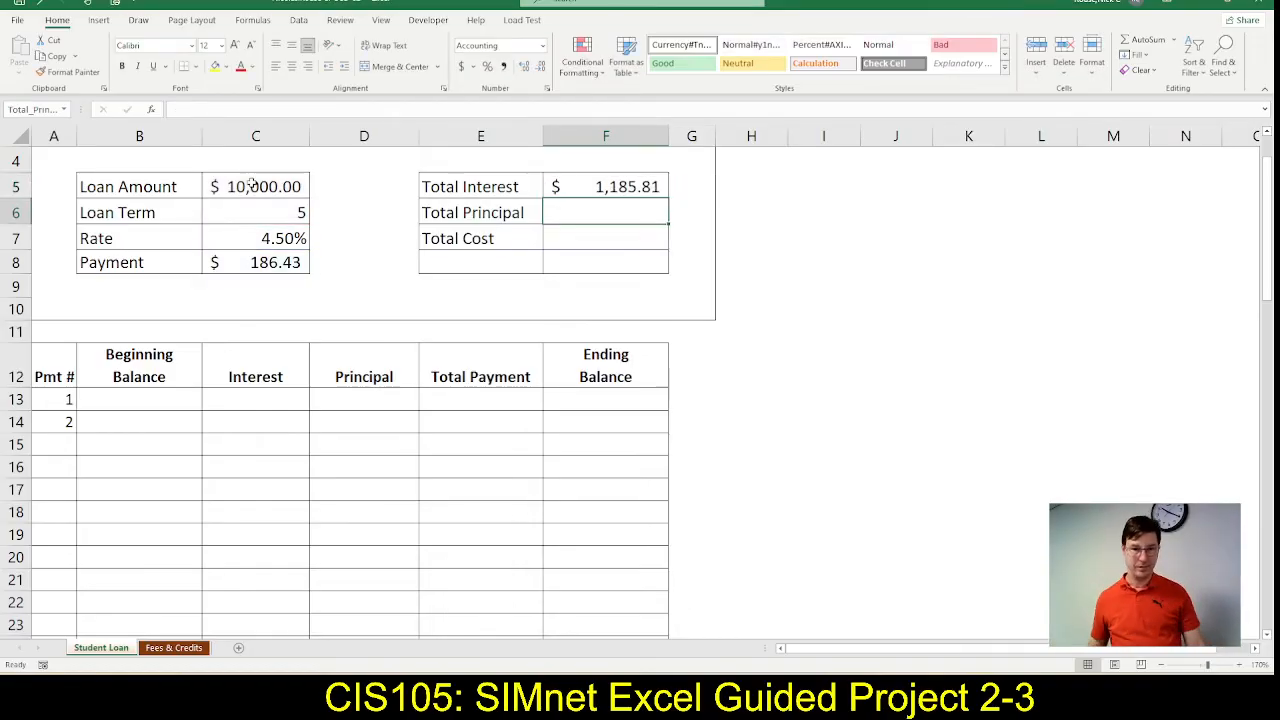
Step: Review the PMT formula in cell C8 and the Total Interest formula in cell F5 without changing them
{"action": "left_click", "coordinate": [242, 261]}
{"action": "double_click", "coordinate": [242, 261]}
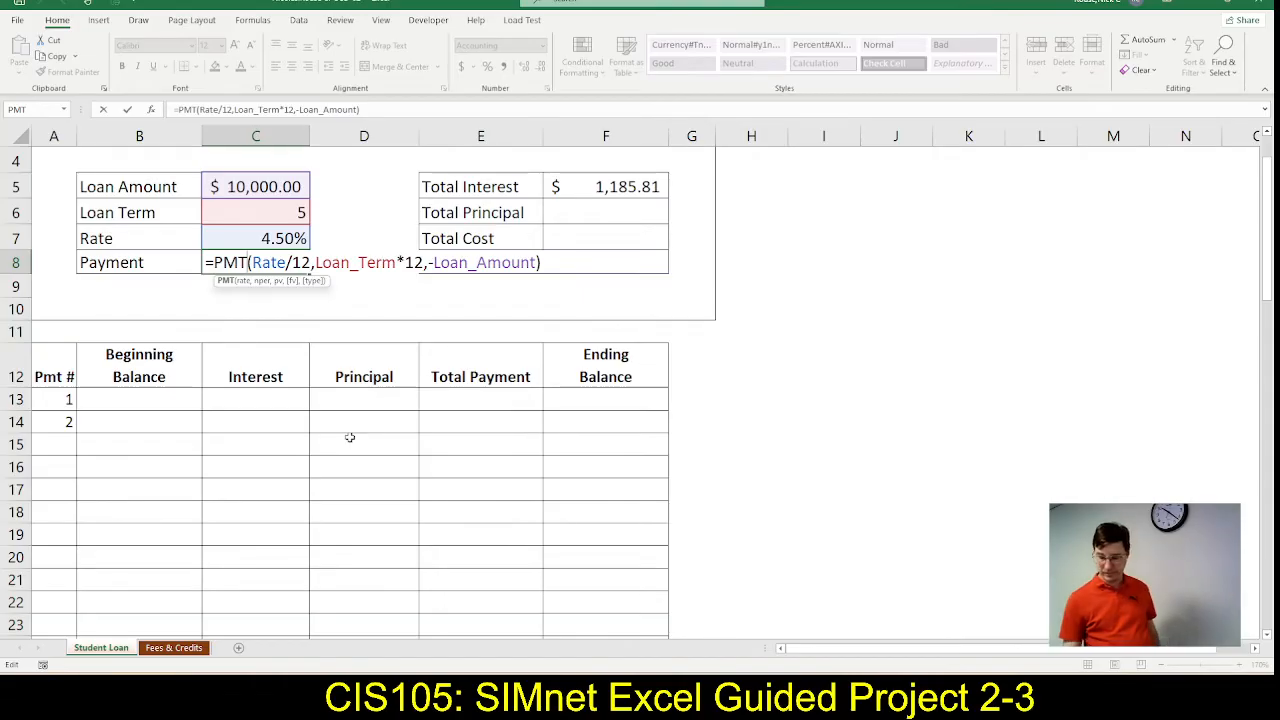
{"action": "key", "text": "Return"}
{"action": "double_click", "coordinate": [595, 185]}
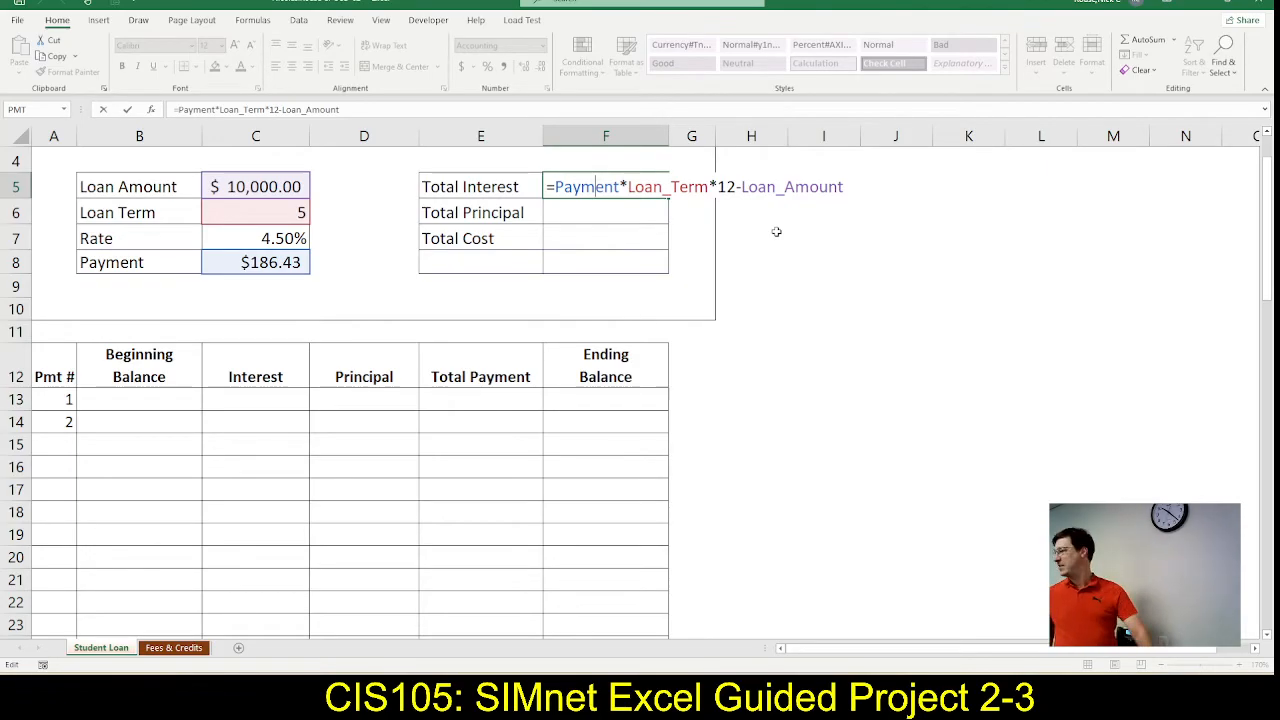
{"action": "key", "text": "Return"}
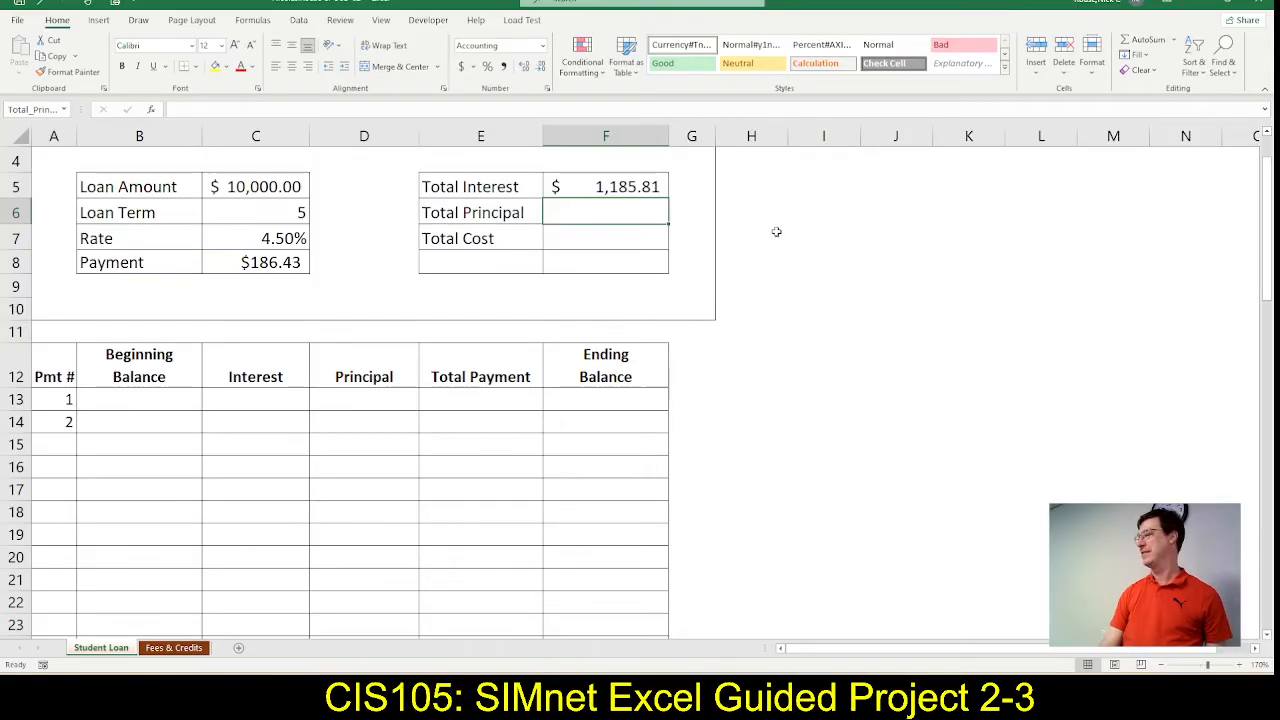
Step: Enter the Total Principal formula =Loan_Amount in cell F6, referencing cell C5
{"action": "type", "text": "="}
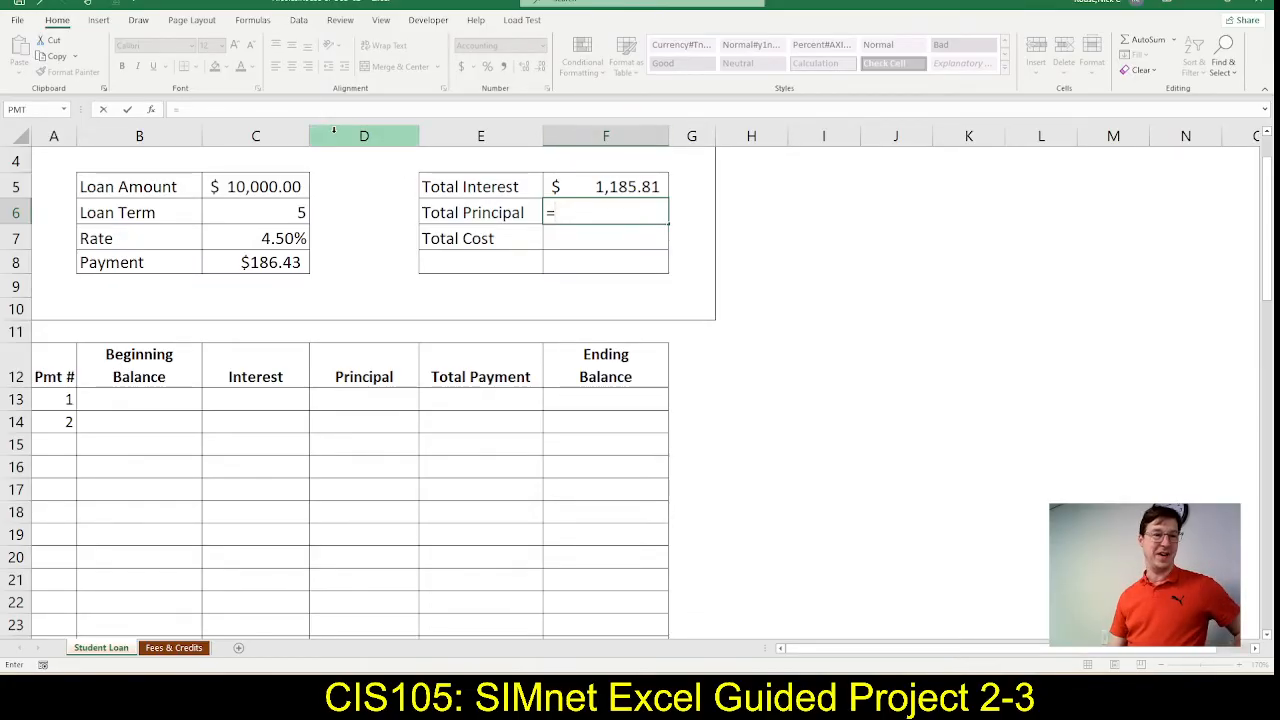
{"action": "left_click", "coordinate": [248, 186]}
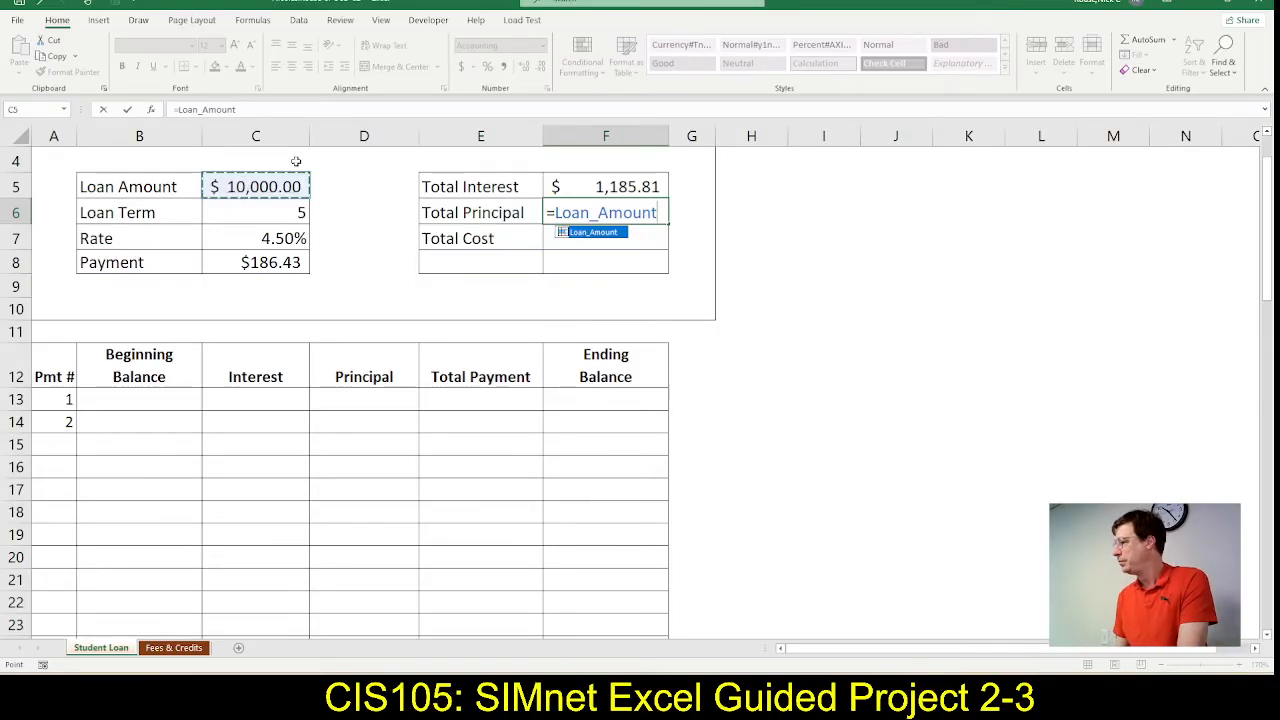
{"action": "key", "text": "Return"}
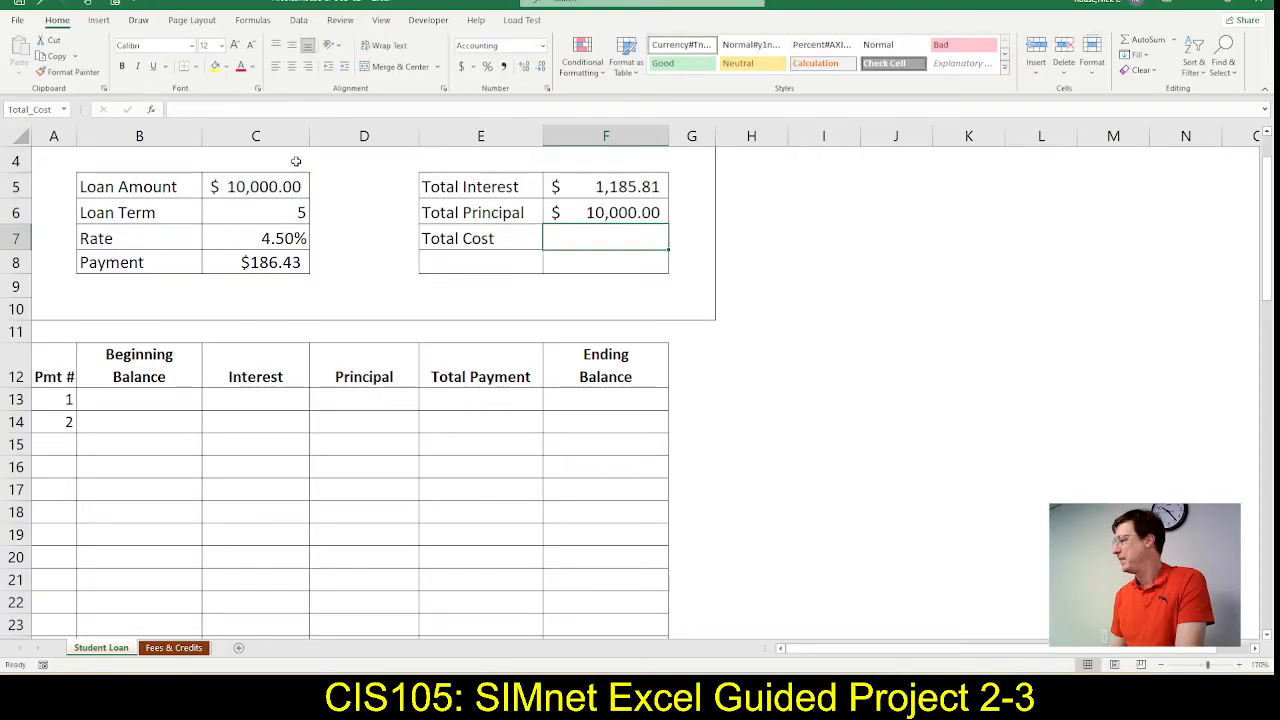
Step: Enter the Total Cost formula =Total_Interest+Total_Principal in cell F7, and review the Total Interest formula in cell F5 without changing it
{"action": "type", "text": "="}
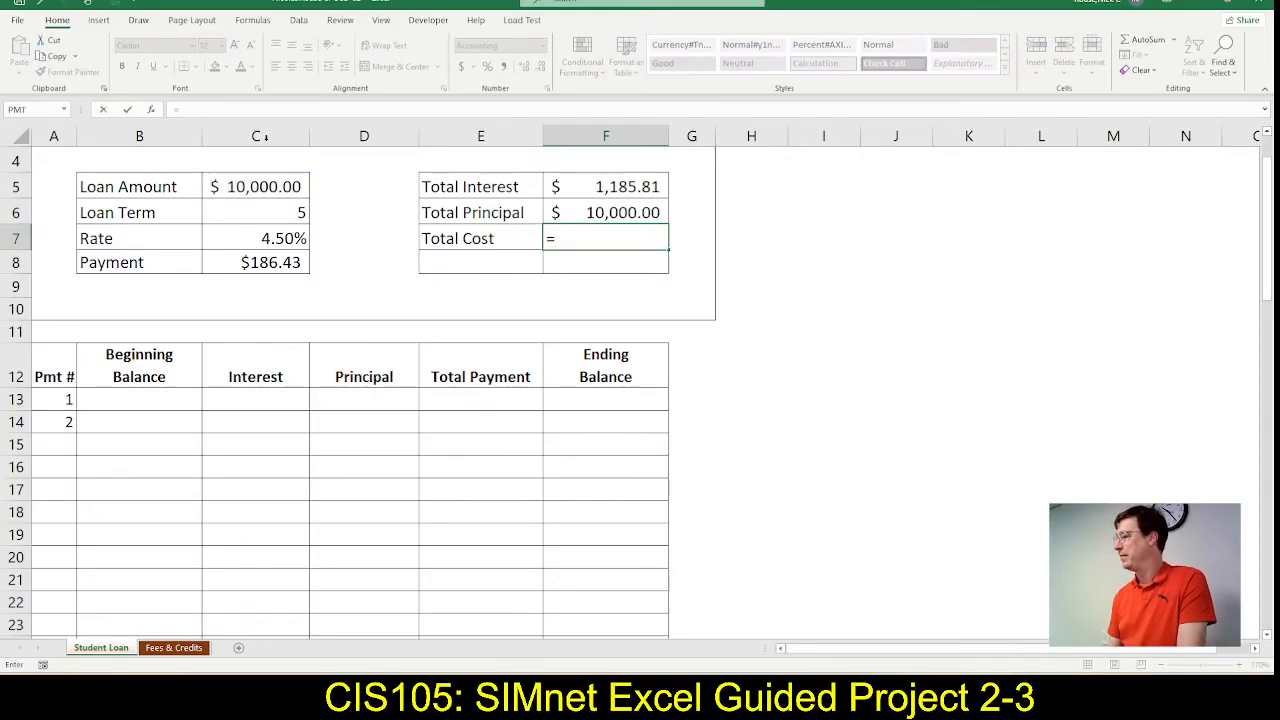
{"action": "left_click", "coordinate": [587, 178]}
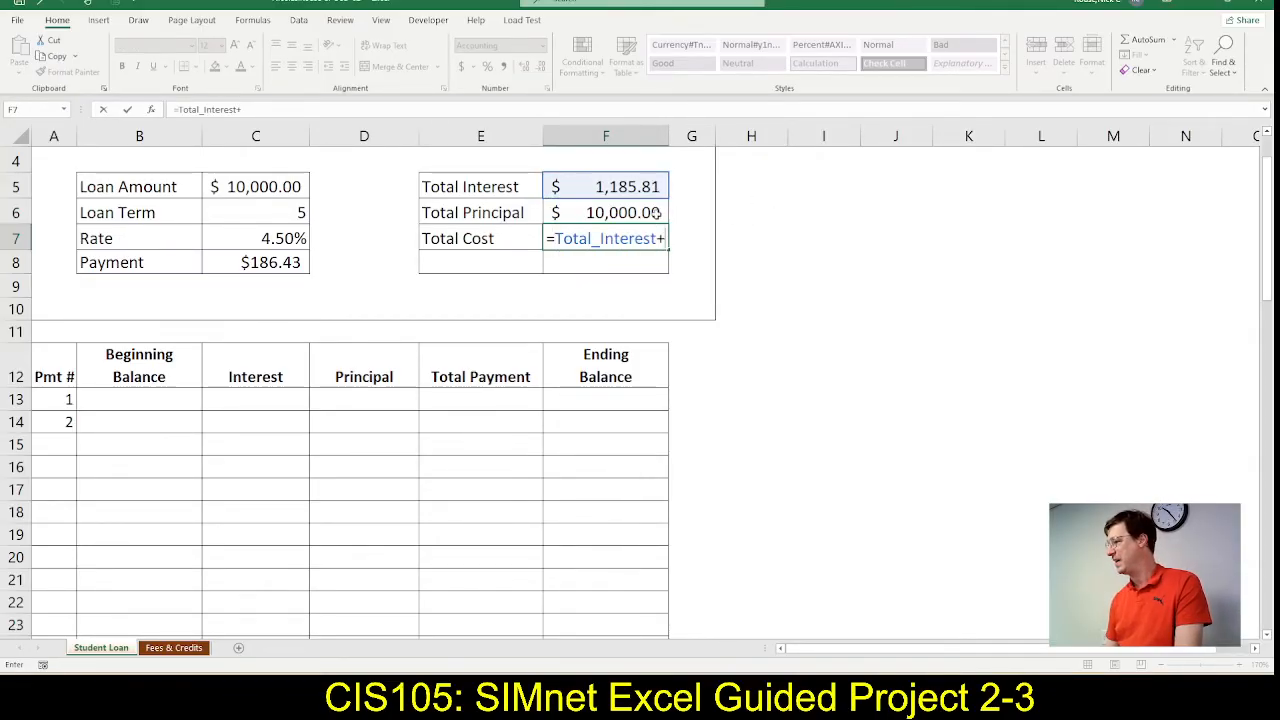
{"action": "type", "text": "+"}
{"action": "key", "text": "Up"}
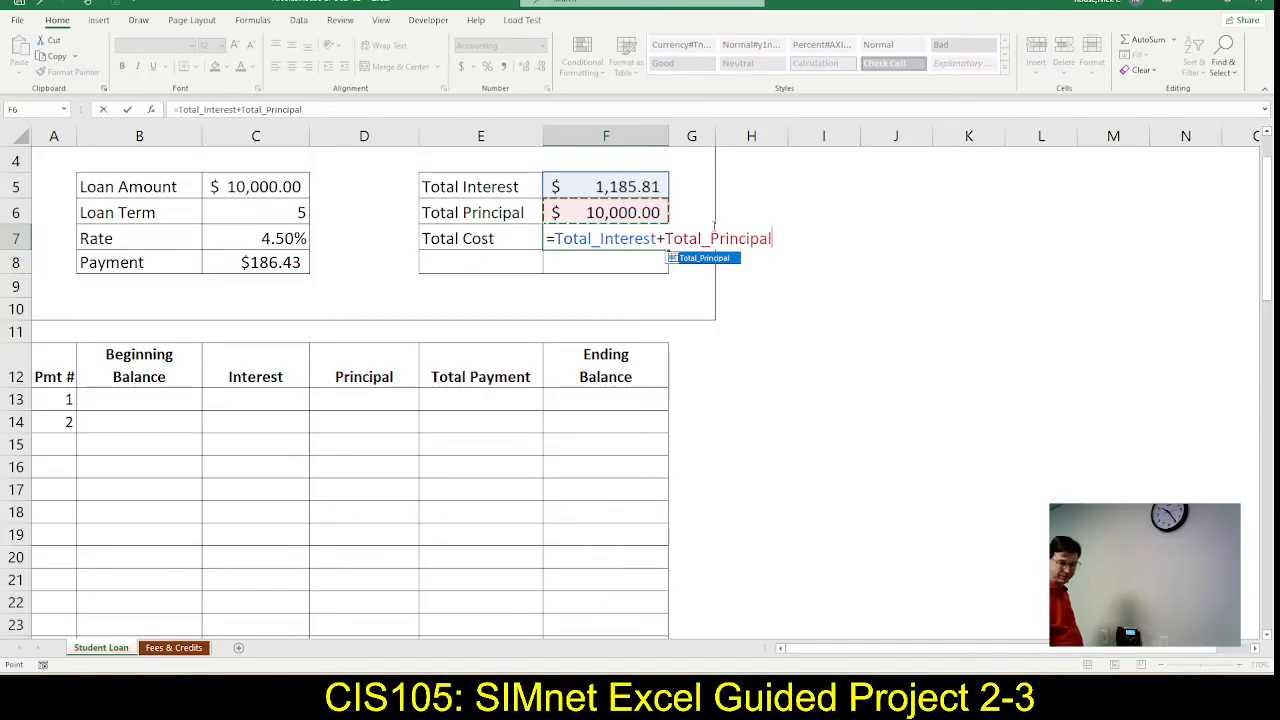
{"action": "key", "text": "Return"}
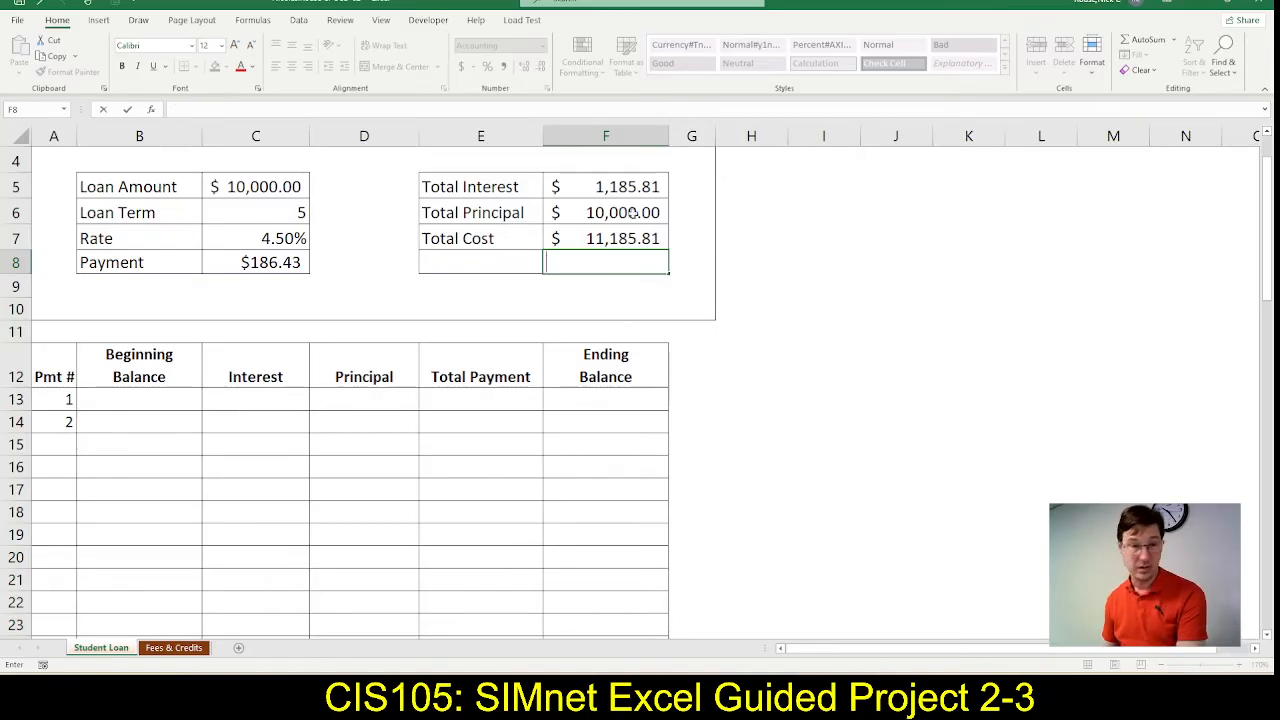
{"action": "double_click", "coordinate": [620, 186]}
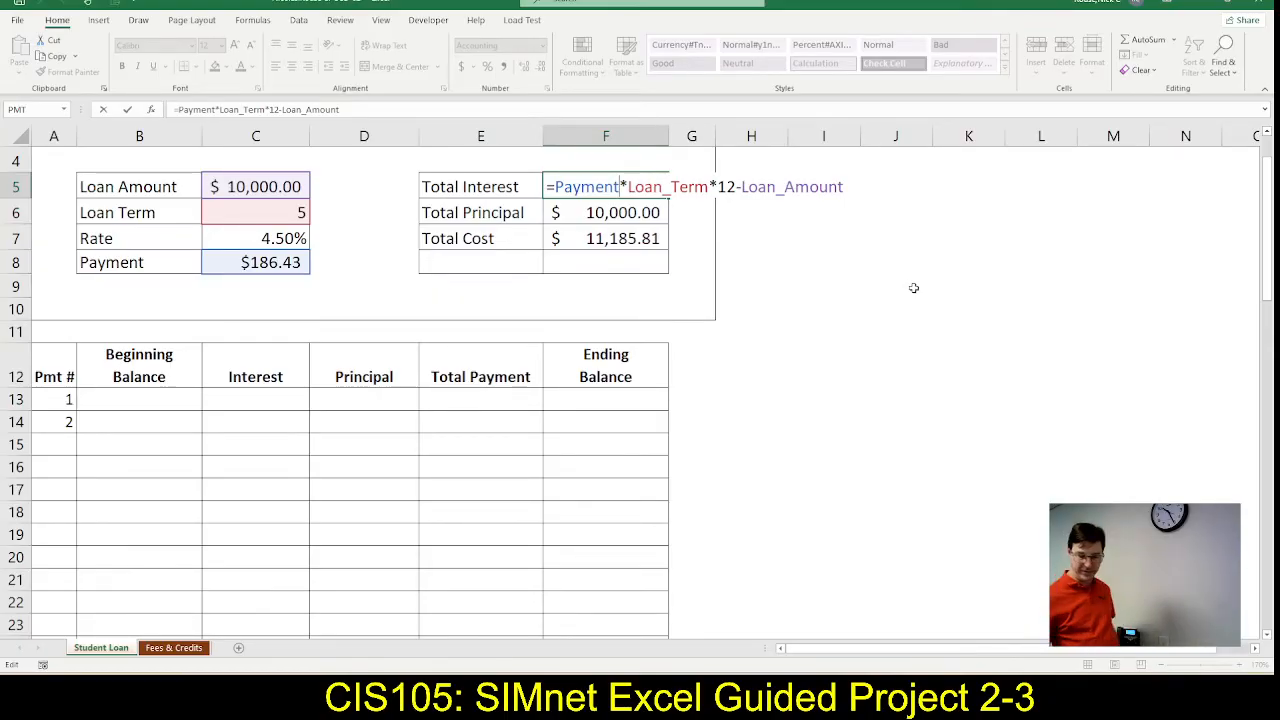
{"action": "key", "text": "Return"}
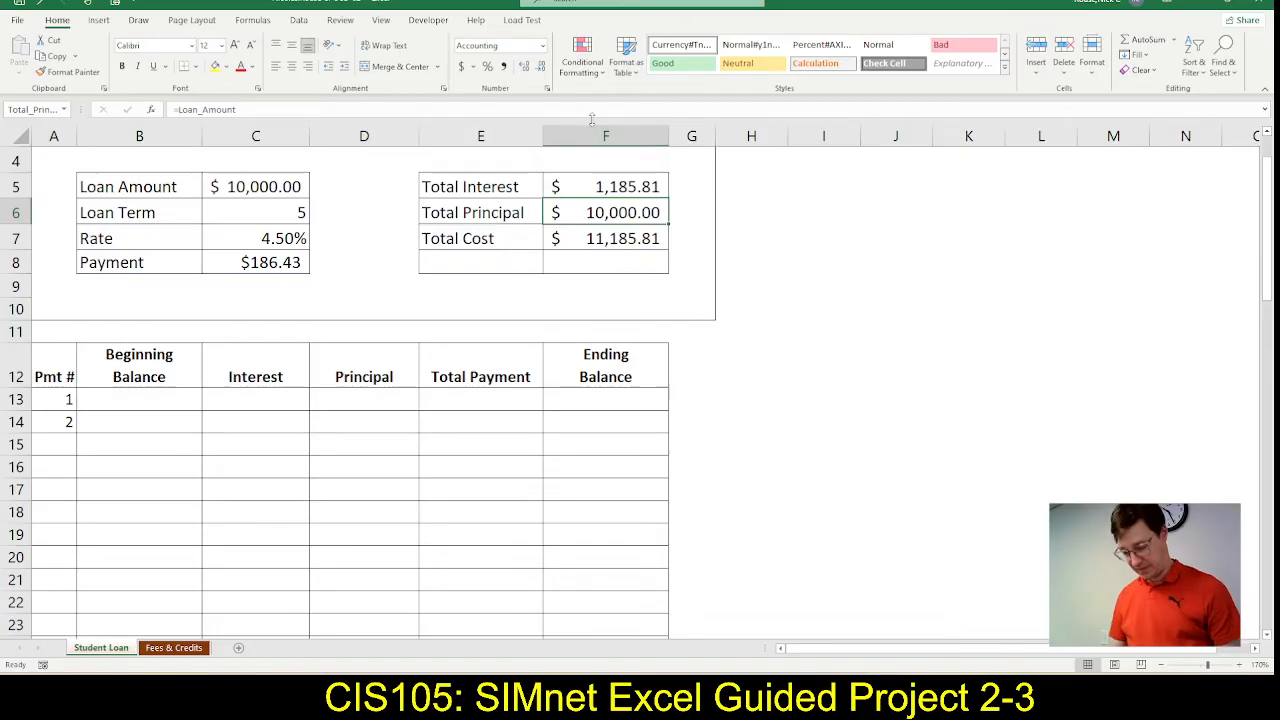
Step: Switch to the SIMnet instructions and tick off the completed Total Interest sub-steps b, c, d and g
{"action": "key", "text": "alt+Tab"}
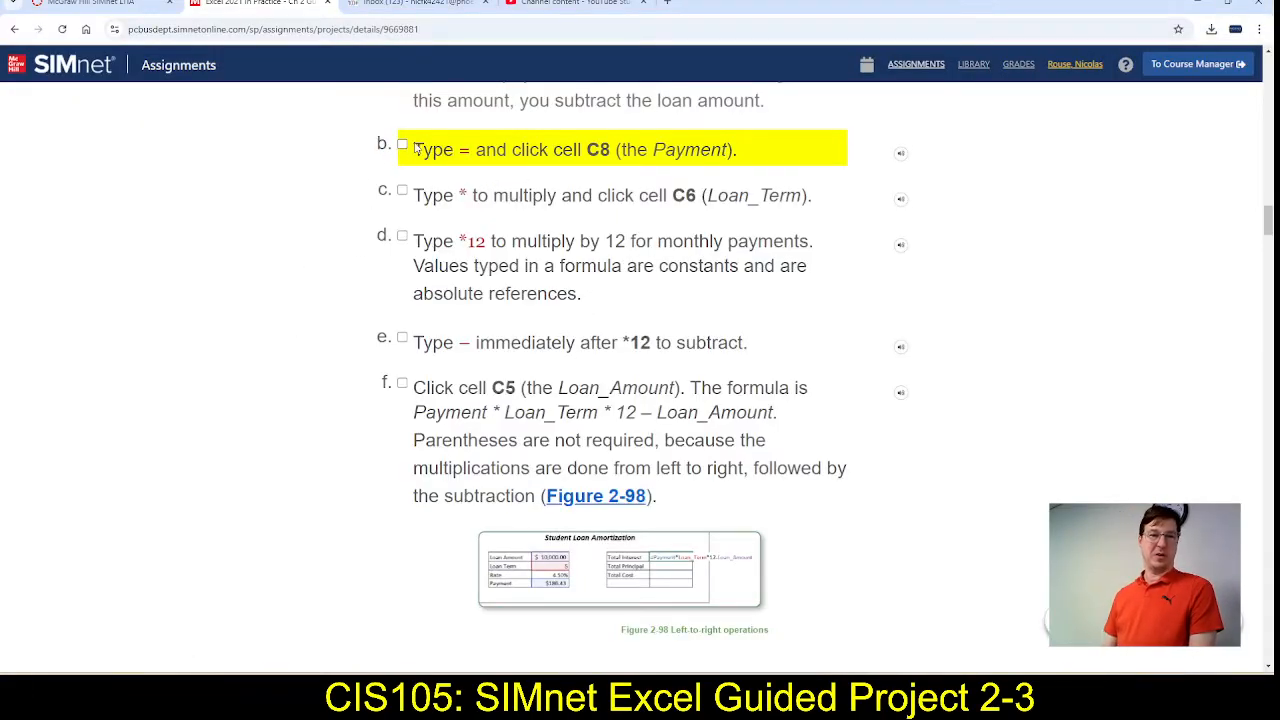
{"action": "left_click", "coordinate": [402, 146]}
{"action": "left_click", "coordinate": [402, 199]}
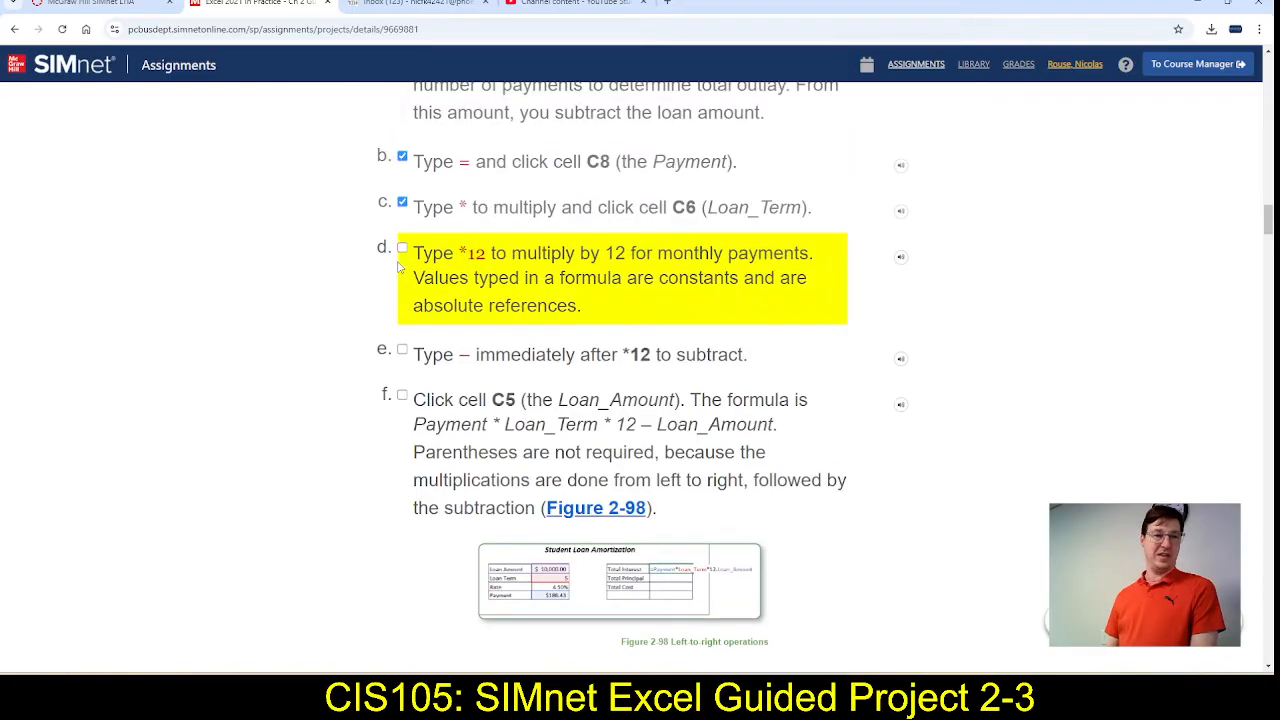
{"action": "left_click", "coordinate": [402, 243]}
{"action": "scroll", "coordinate": [404, 358], "scroll_direction": "down", "scroll_amount": 3}
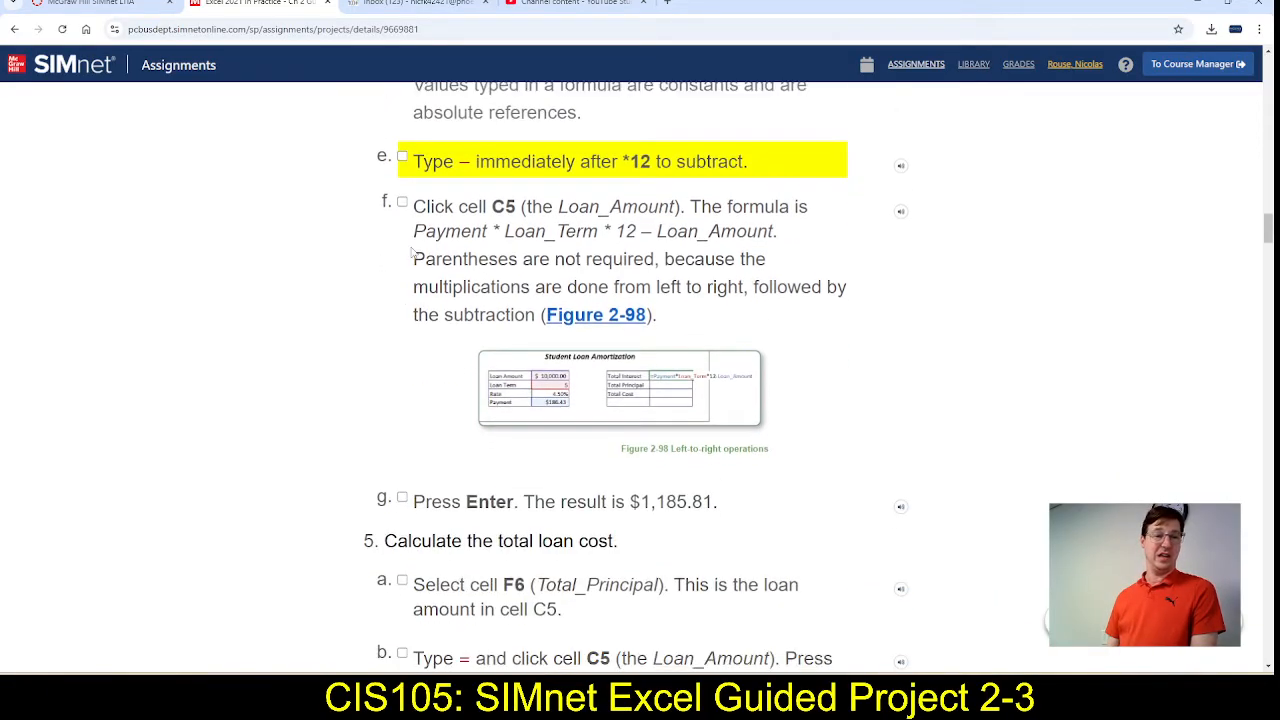
{"action": "scroll", "coordinate": [408, 383], "scroll_direction": "down", "scroll_amount": 4}
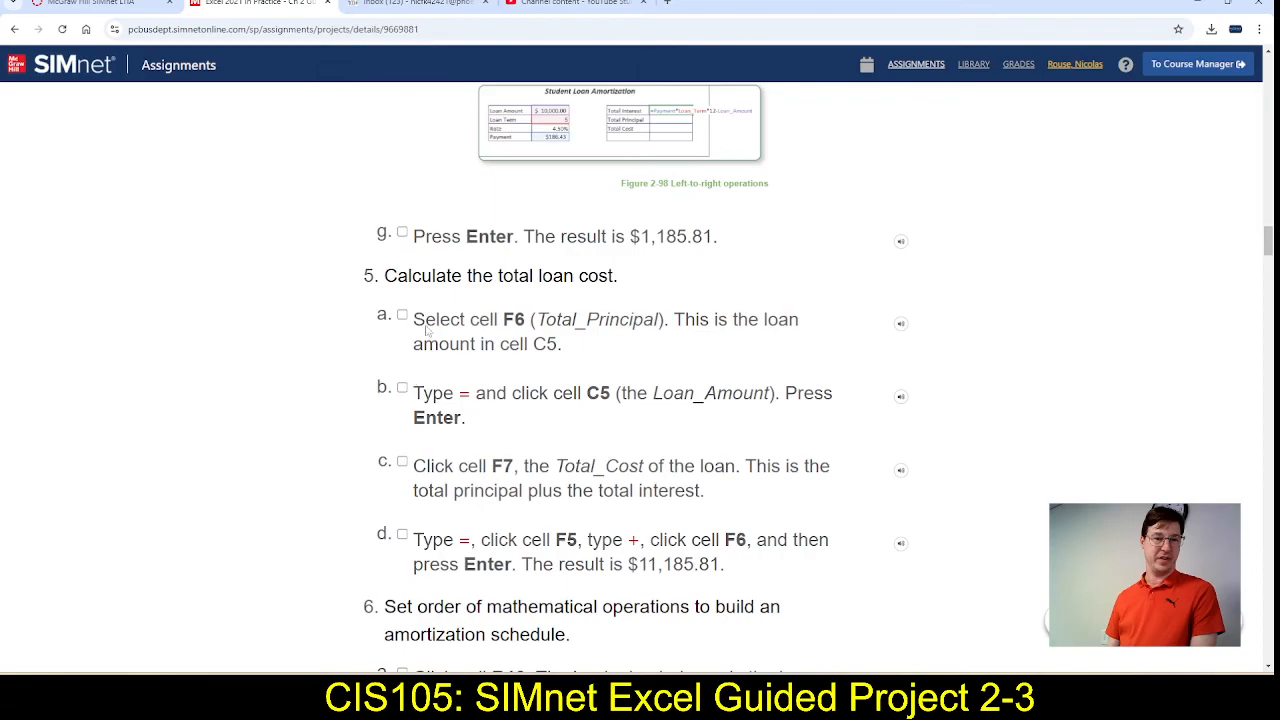
{"action": "left_click", "coordinate": [403, 233]}
{"action": "scroll", "coordinate": [686, 318], "scroll_direction": "down", "scroll_amount": 2}
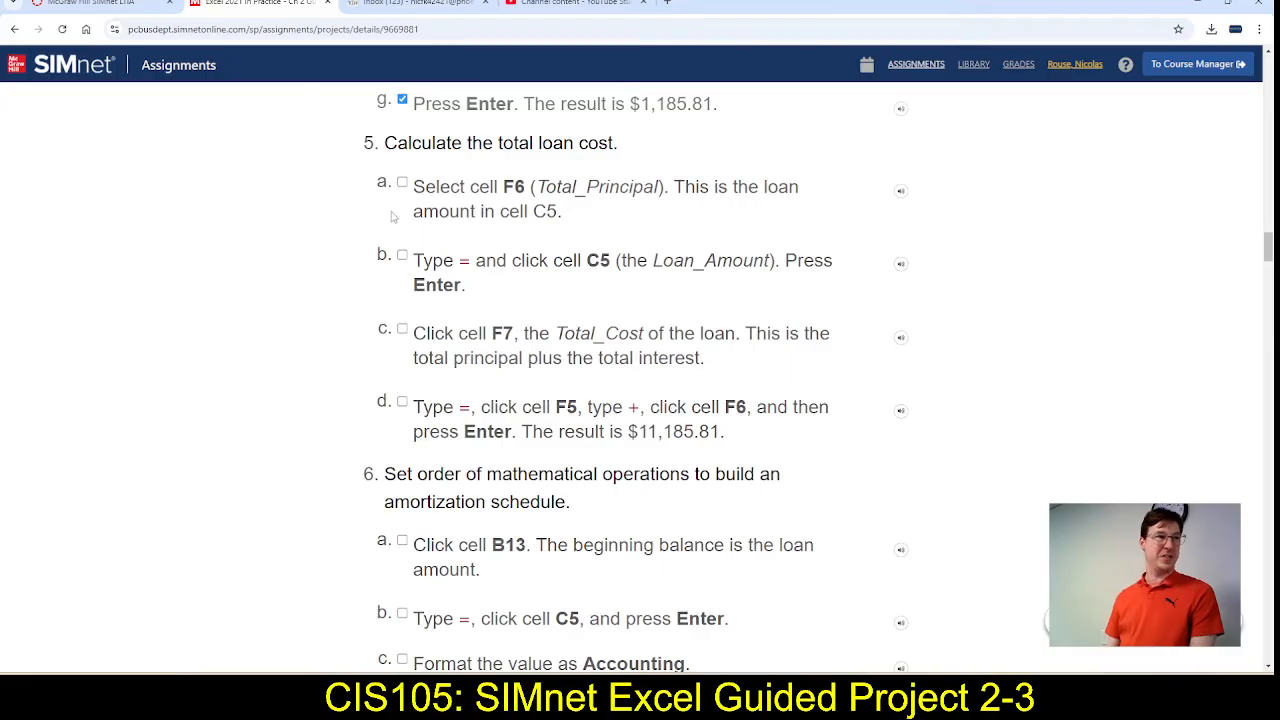
Step: Tick off sub-steps a through d of instruction 5 on calculating the total loan cost
{"action": "left_click", "coordinate": [402, 182]}
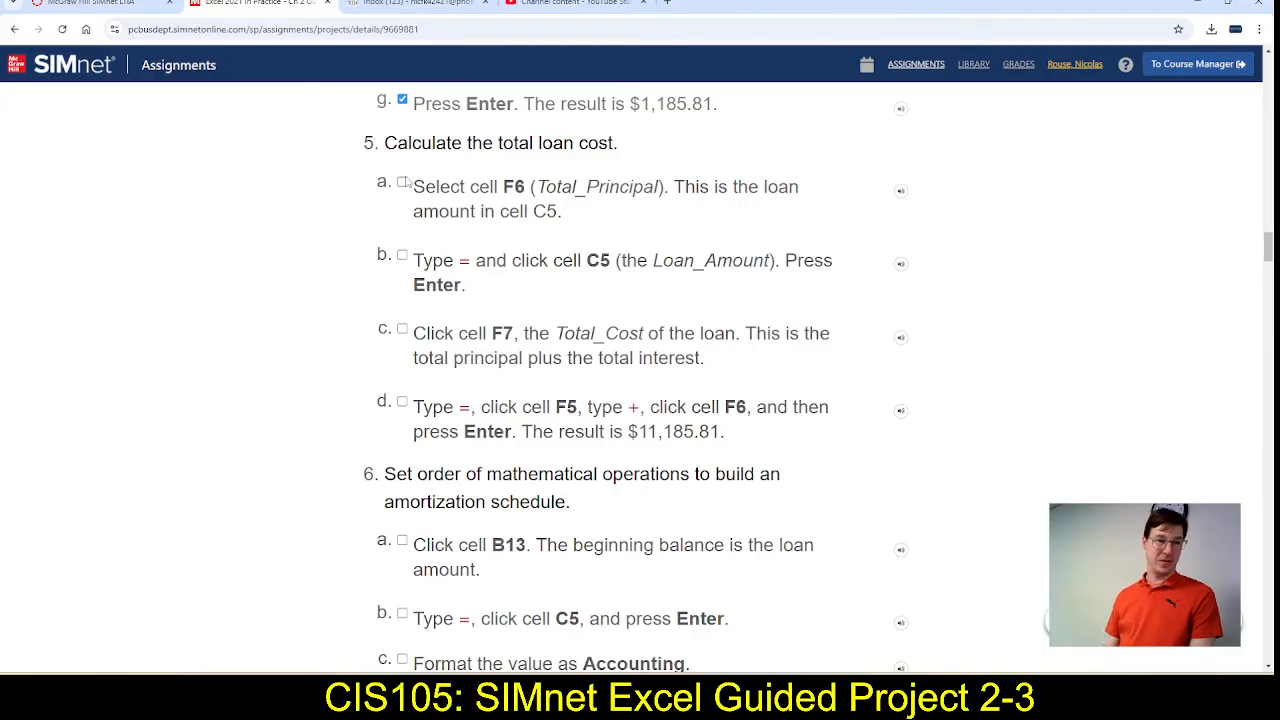
{"action": "left_click", "coordinate": [402, 256]}
{"action": "left_click", "coordinate": [402, 329]}
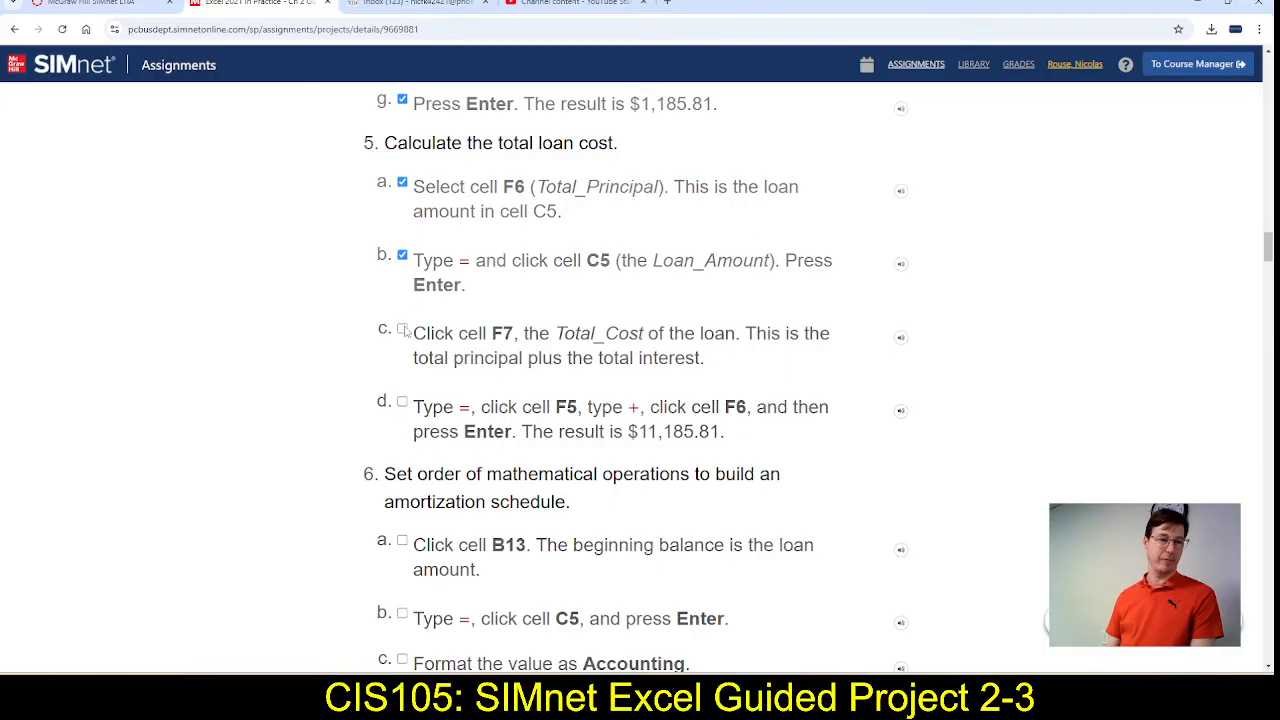
{"action": "left_click", "coordinate": [402, 405]}
{"action": "scroll", "coordinate": [597, 342], "scroll_direction": "down", "scroll_amount": 3}
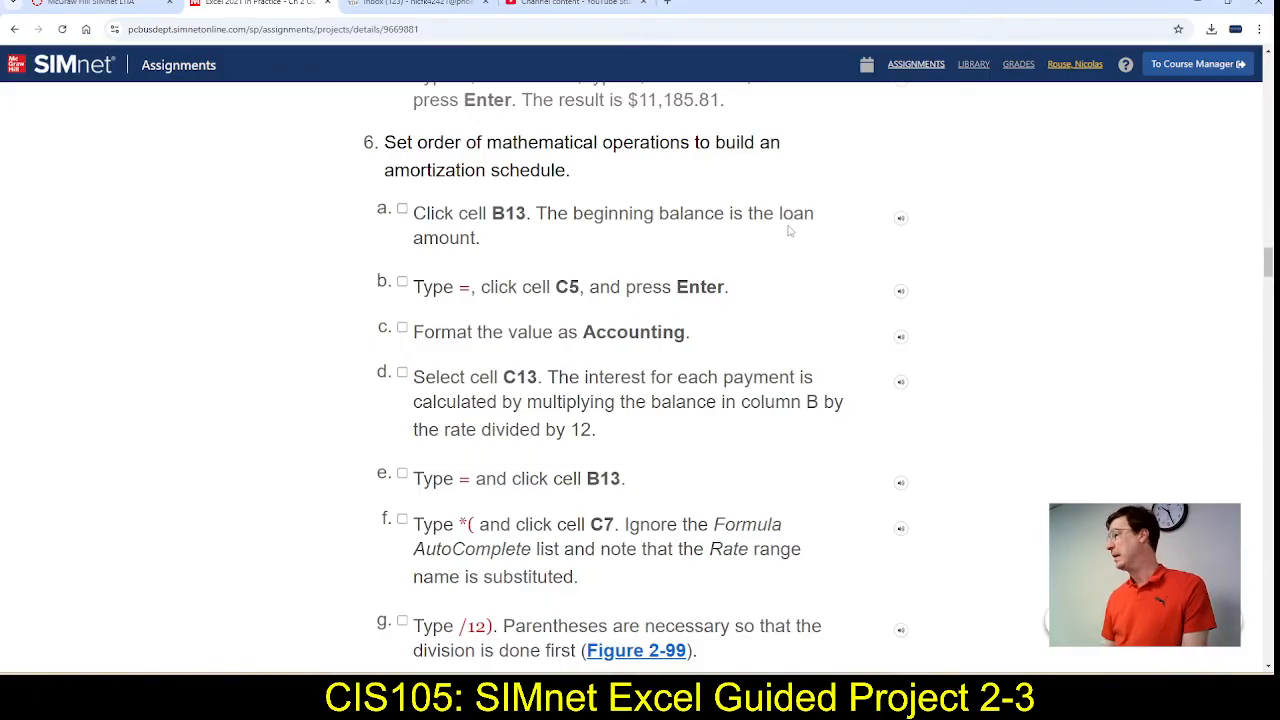
Step: Switch to Excel and fill the Pmt # series from cells A13:A14 down to payment 60 in cell A72
{"action": "key", "text": "alt+Tab"}
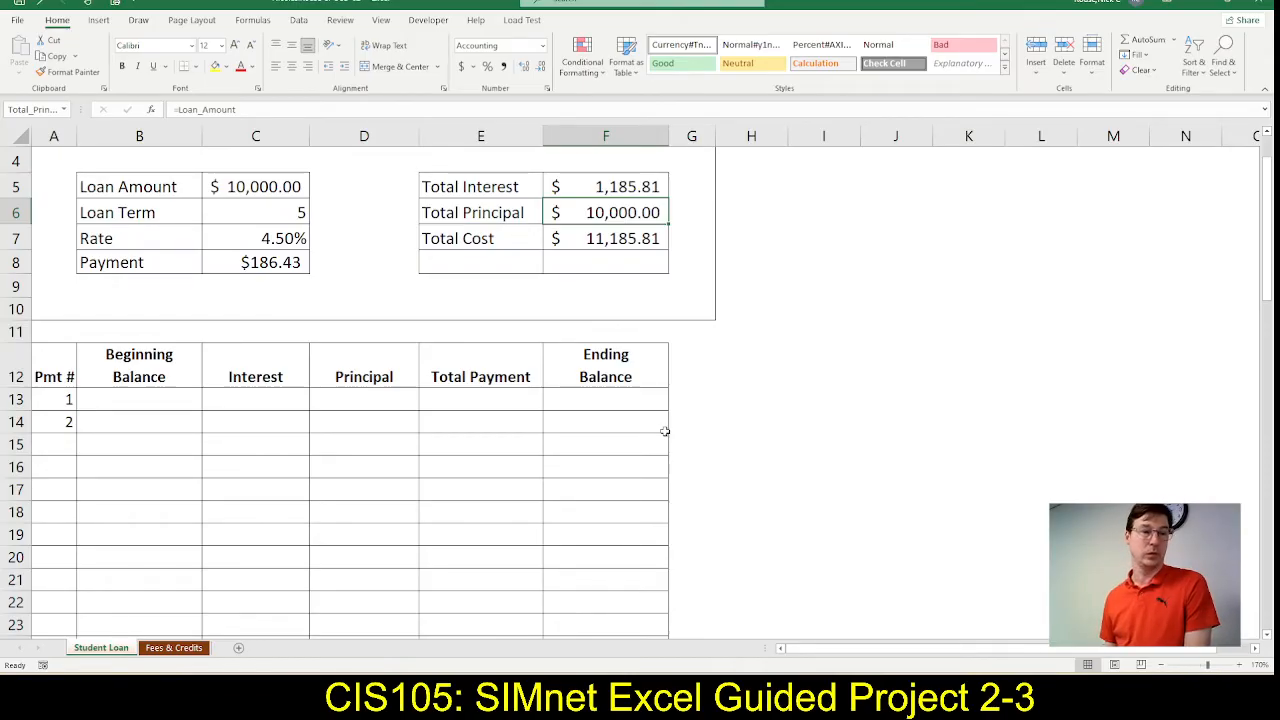
{"action": "scroll", "coordinate": [461, 466], "scroll_direction": "down", "scroll_amount": 2}
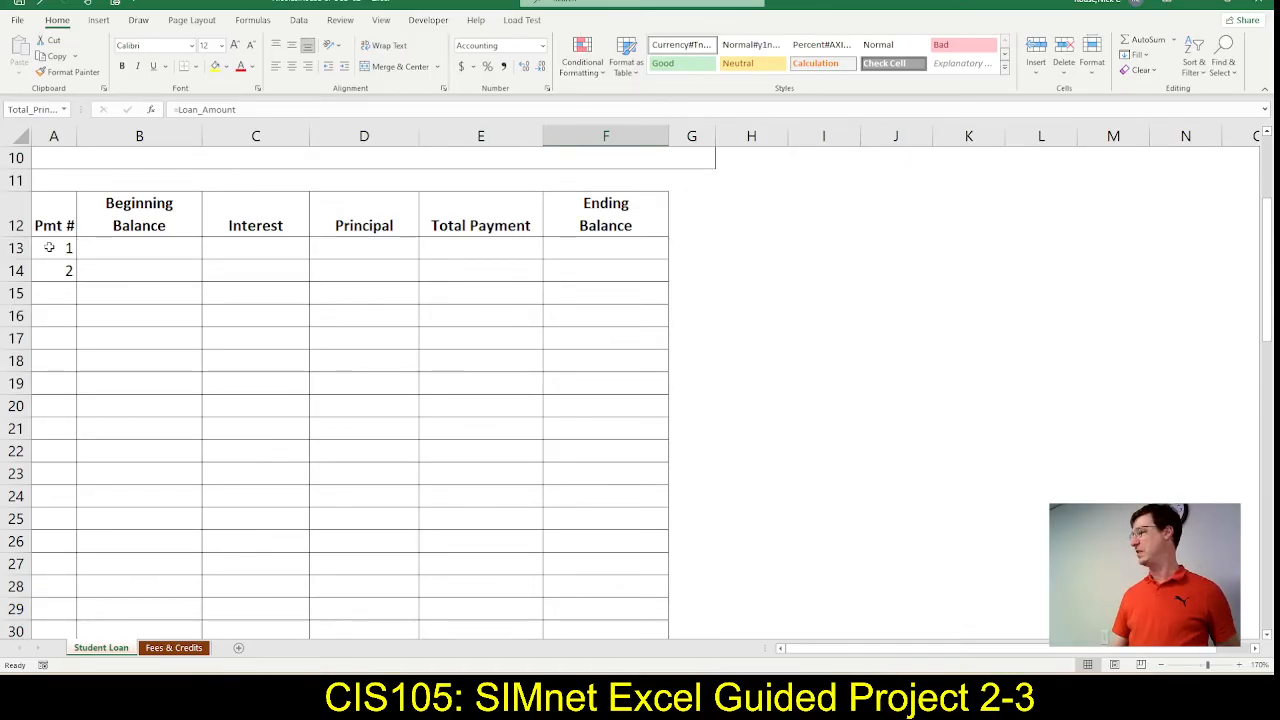
{"action": "left_click_drag", "start_coordinate": [49, 247], "coordinate": [50, 264]}
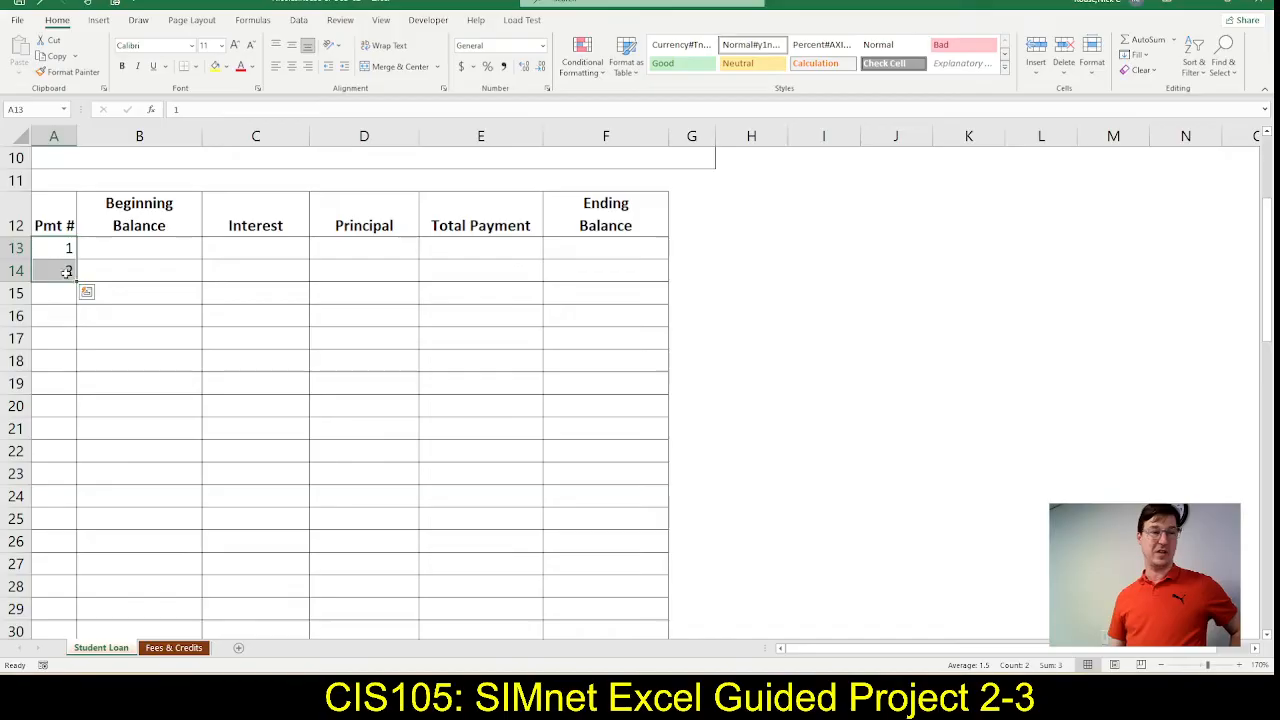
{"action": "left_click", "coordinate": [58, 248]}
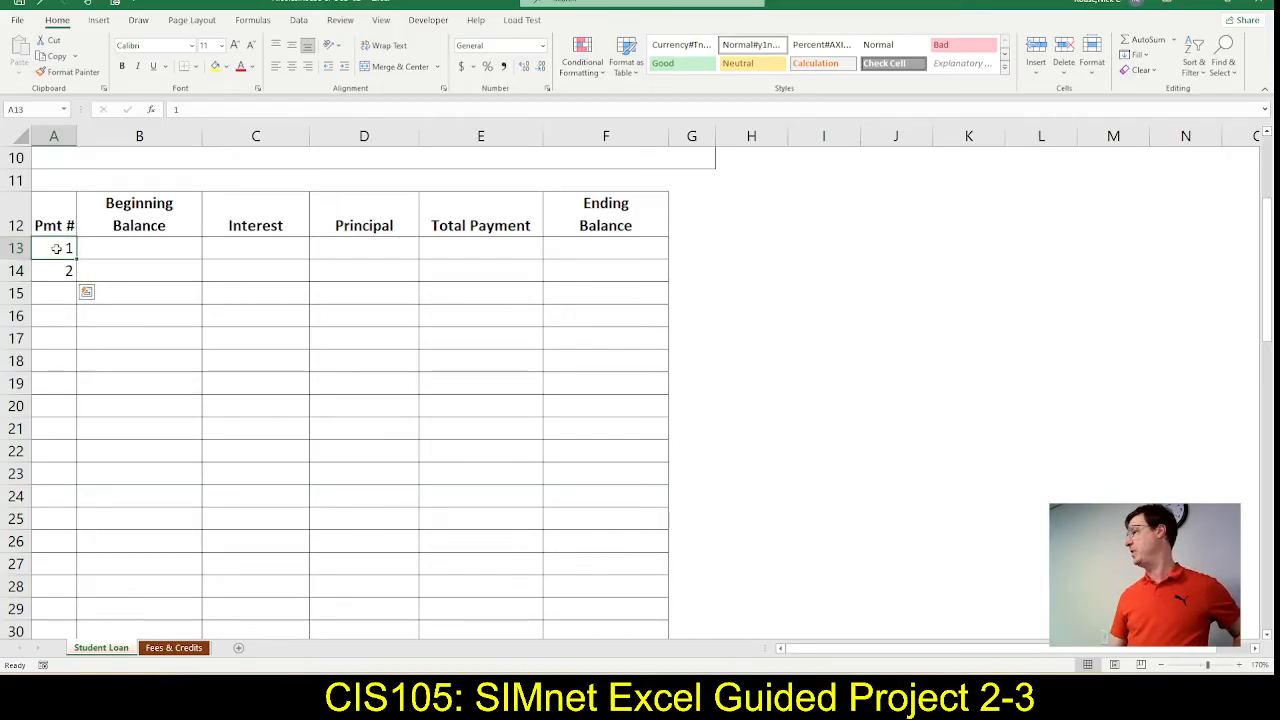
{"action": "left_click_drag", "start_coordinate": [57, 248], "coordinate": [59, 266]}
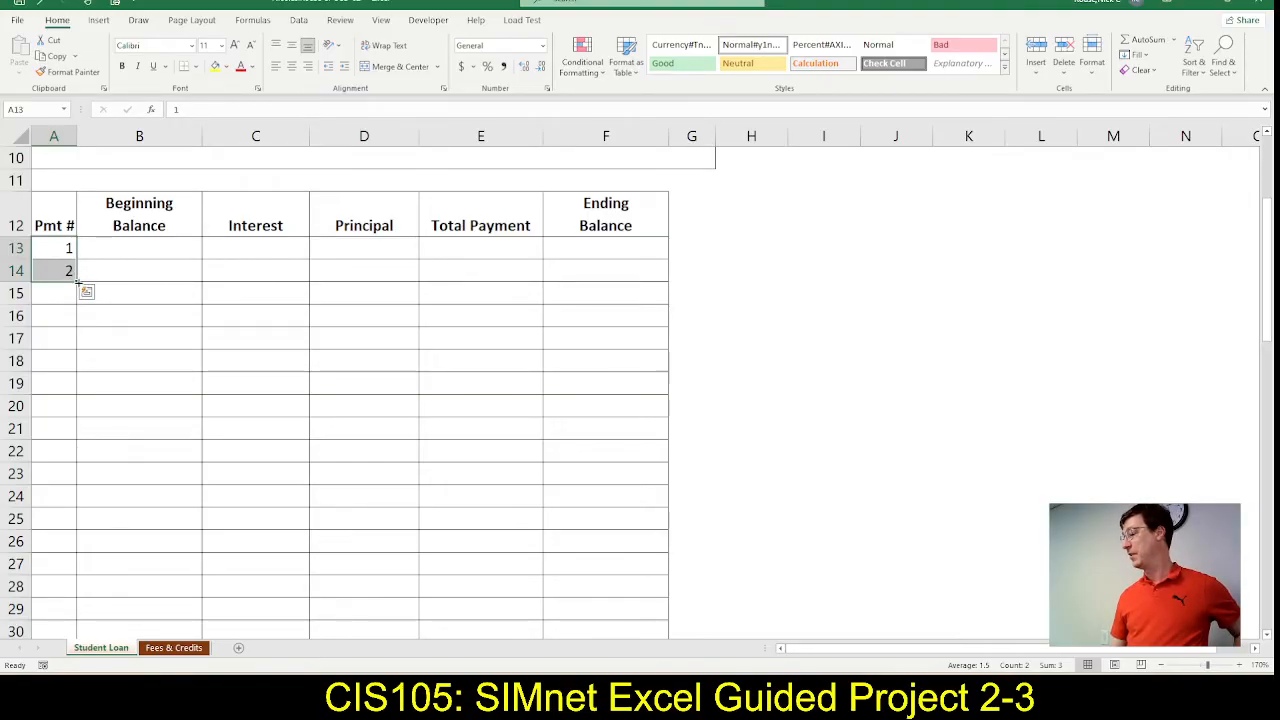
{"action": "mouse_move", "coordinate": [78, 282]}
{"action": "left_mouse_down"}
{"action": "mouse_move", "coordinate": [84, 538]}
{"action": "mouse_move", "coordinate": [72, 590]}
{"action": "left_mouse_up"}
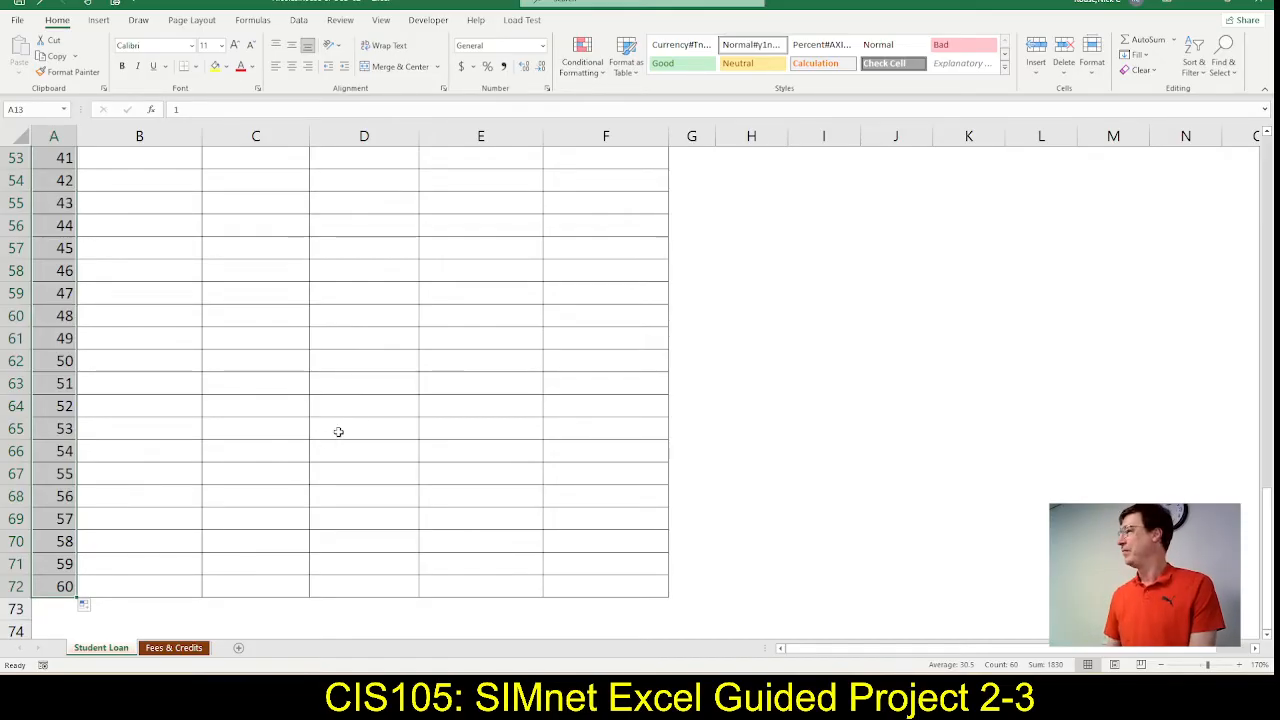
{"action": "scroll", "coordinate": [357, 406], "scroll_direction": "up", "scroll_amount": 4}
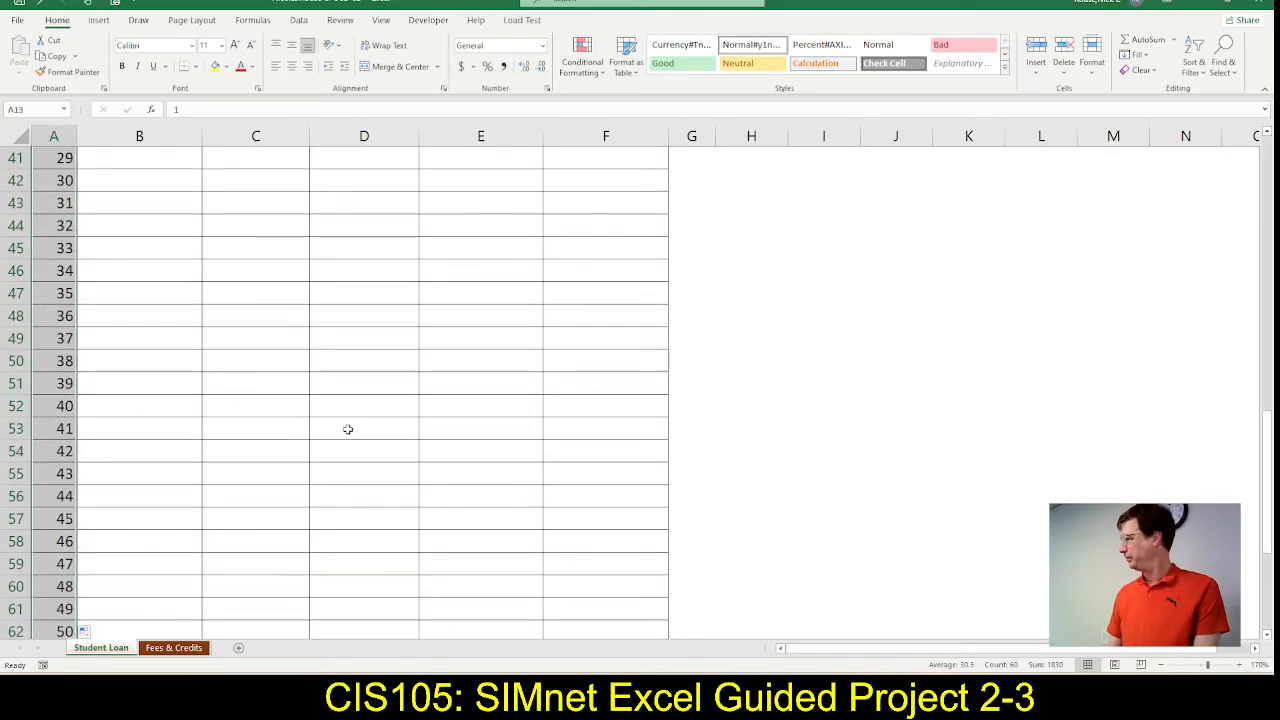
{"action": "scroll", "coordinate": [347, 429], "scroll_direction": "down", "scroll_amount": 4}
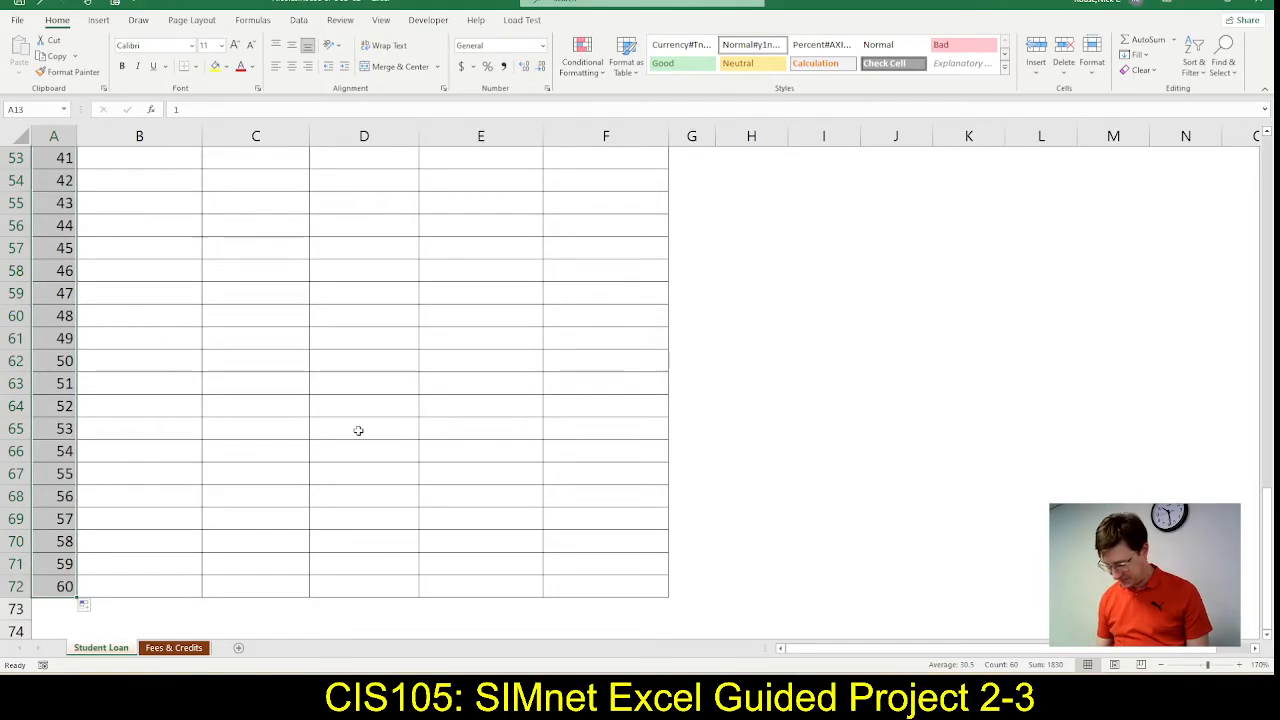
Step: Select cell B13 under Beginning Balance and tick off sub-step a of instruction 6 in SIMnet
{"action": "key", "text": "ctrl+Home"}
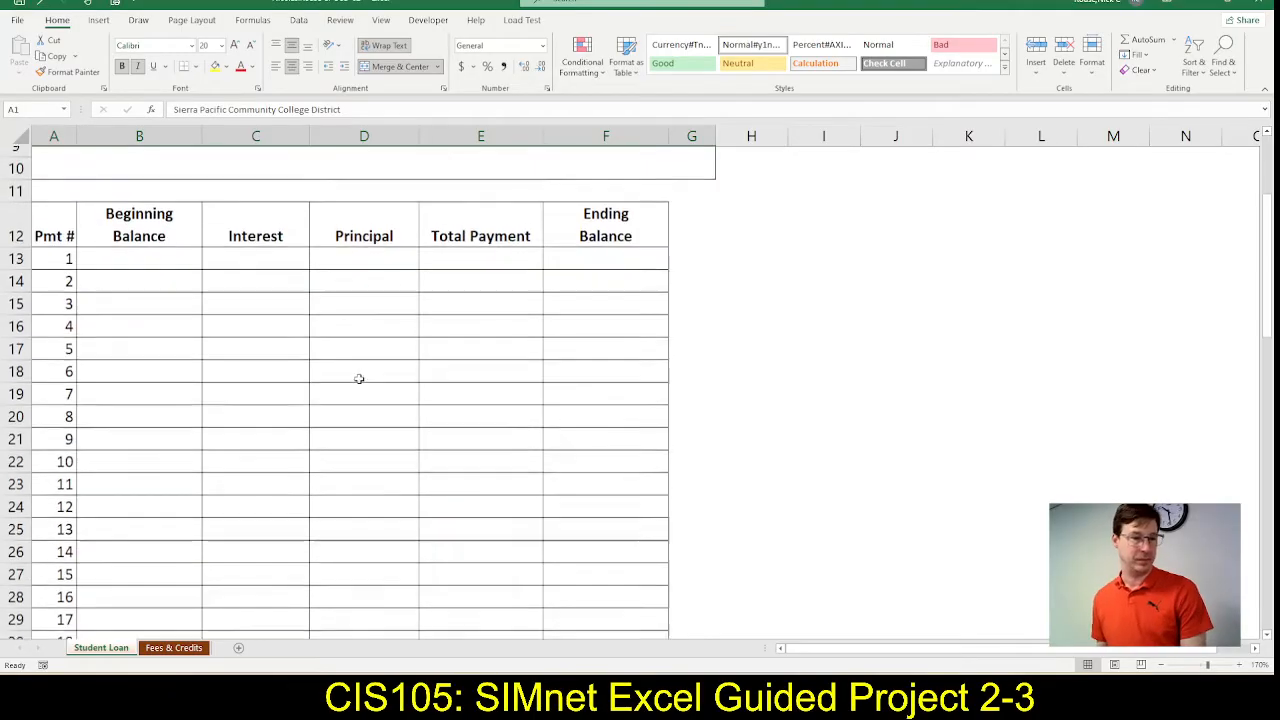
{"action": "scroll", "coordinate": [358, 430], "scroll_direction": "down", "scroll_amount": 3}
{"action": "left_click", "coordinate": [100, 241]}
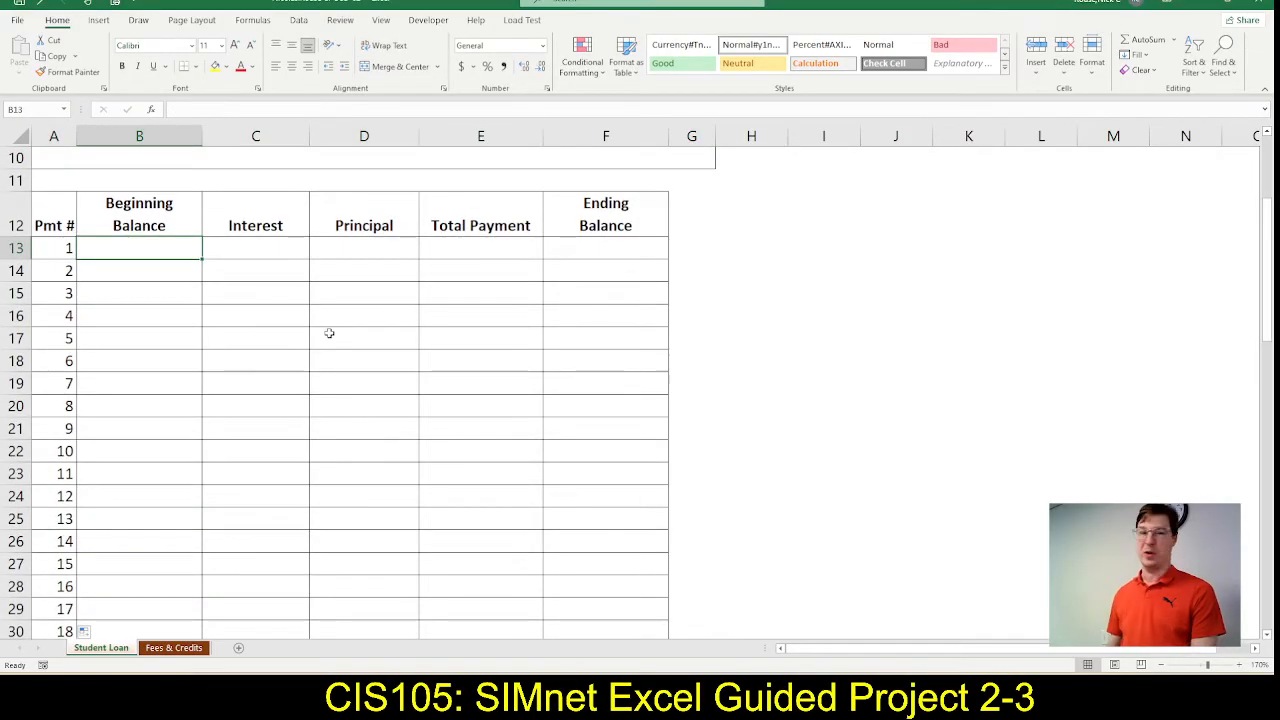
{"action": "key", "text": "alt+Tab"}
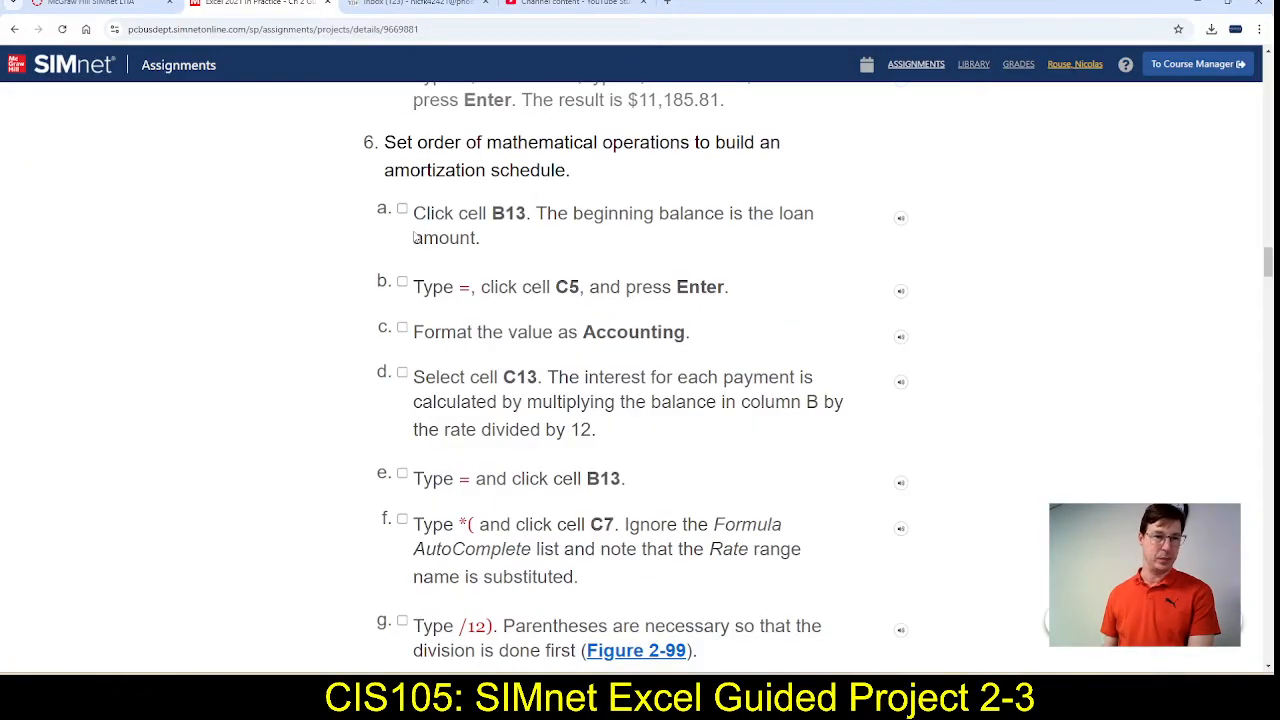
{"action": "key", "text": "alt+Tab"}
{"action": "scroll", "coordinate": [474, 331], "scroll_direction": "up", "scroll_amount": 2}
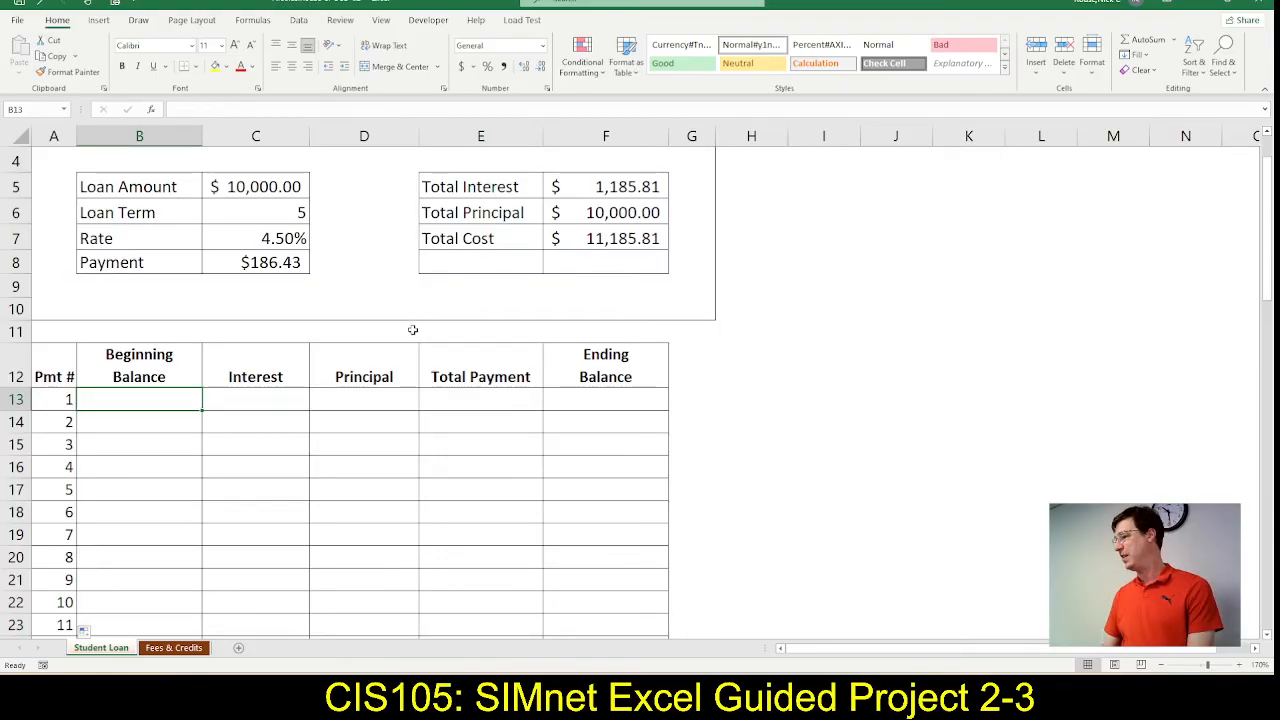
{"action": "scroll", "coordinate": [405, 340], "scroll_direction": "up", "scroll_amount": 1}
{"action": "scroll", "coordinate": [394, 397], "scroll_direction": "down", "scroll_amount": 1}
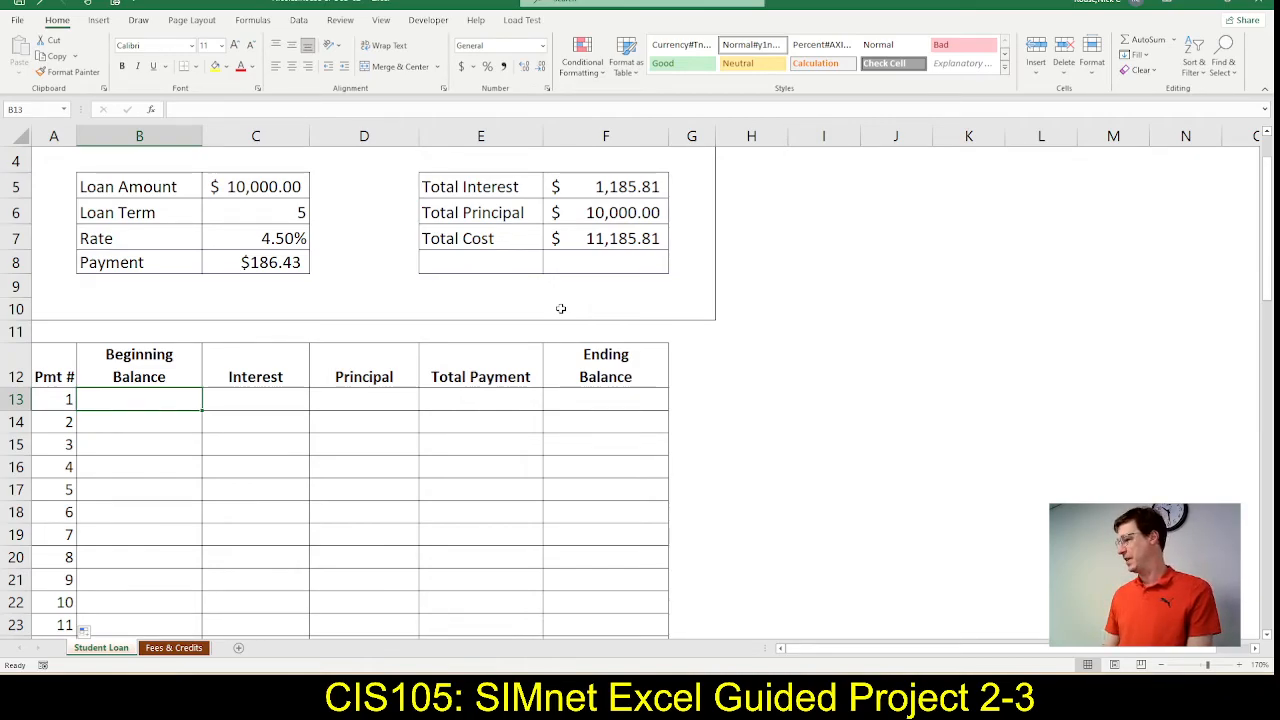
{"action": "key", "text": "alt+Tab"}
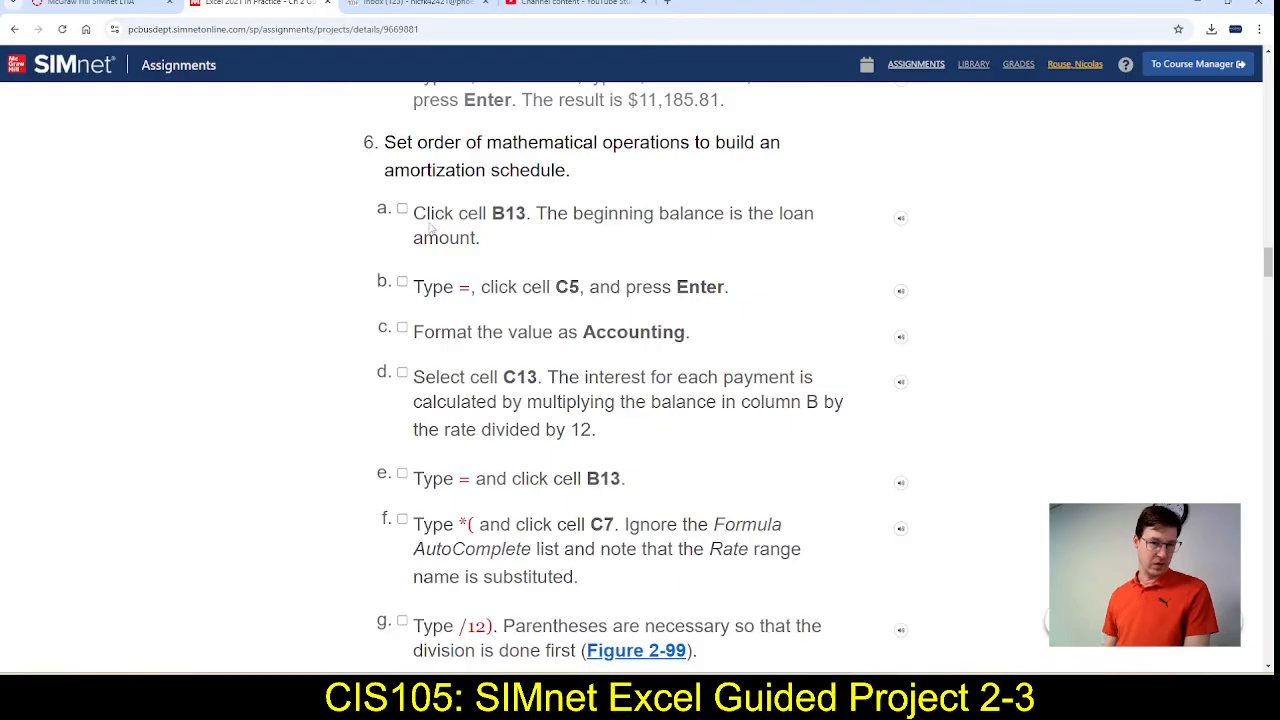
{"action": "left_click", "coordinate": [402, 210]}
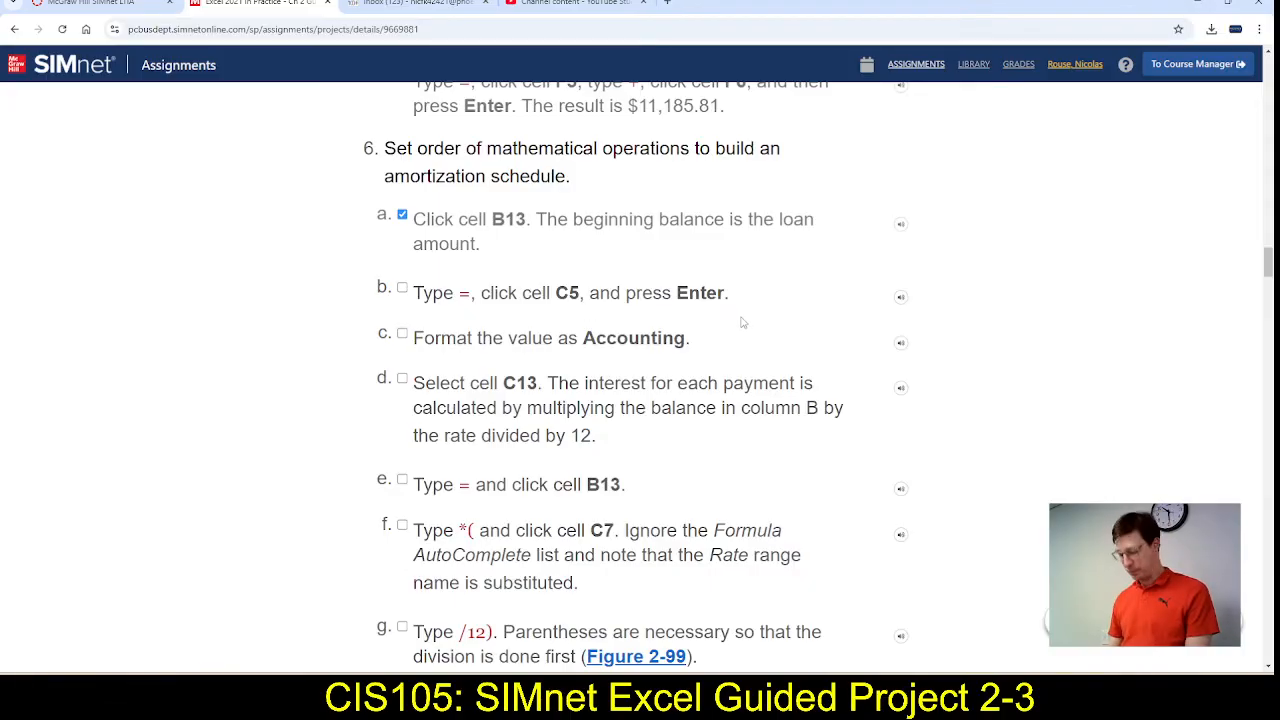
Step: Switch to Excel and enter the Beginning Balance formula =Loan_Amount in cell B13, referencing cell C5
{"action": "key", "text": "alt+Tab"}
{"action": "type", "text": "="}
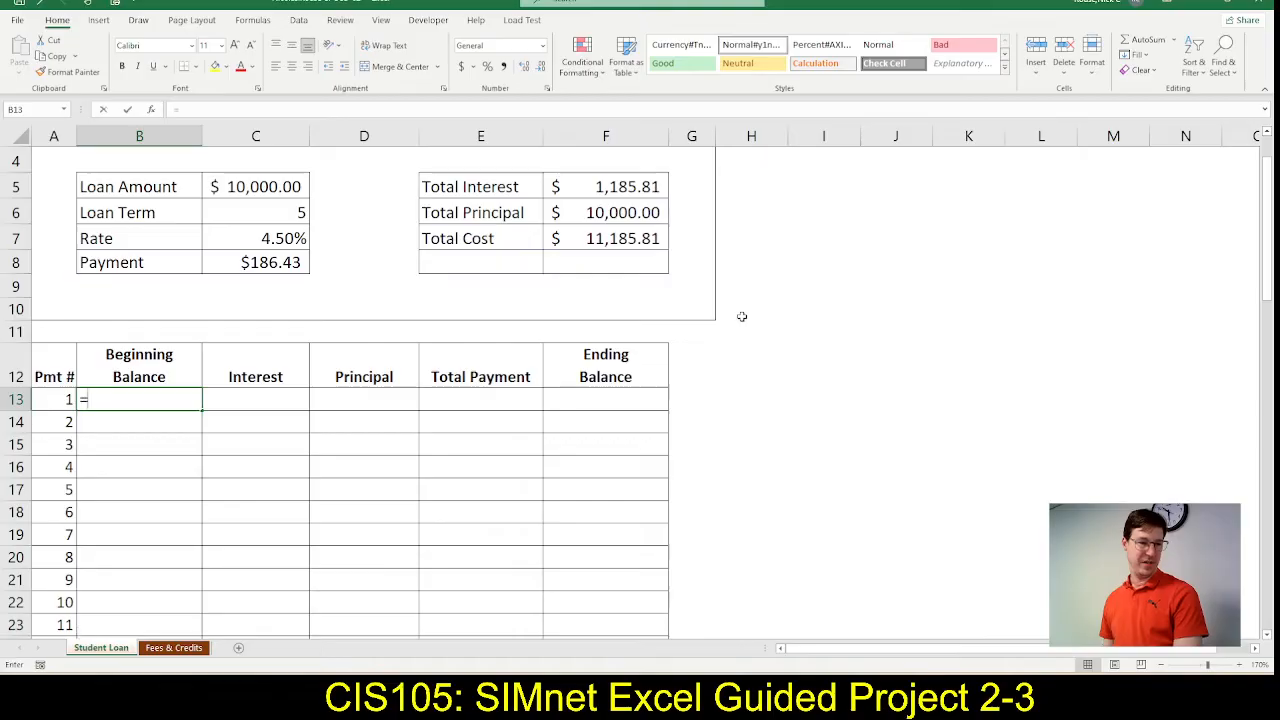
{"action": "left_click", "coordinate": [223, 186]}
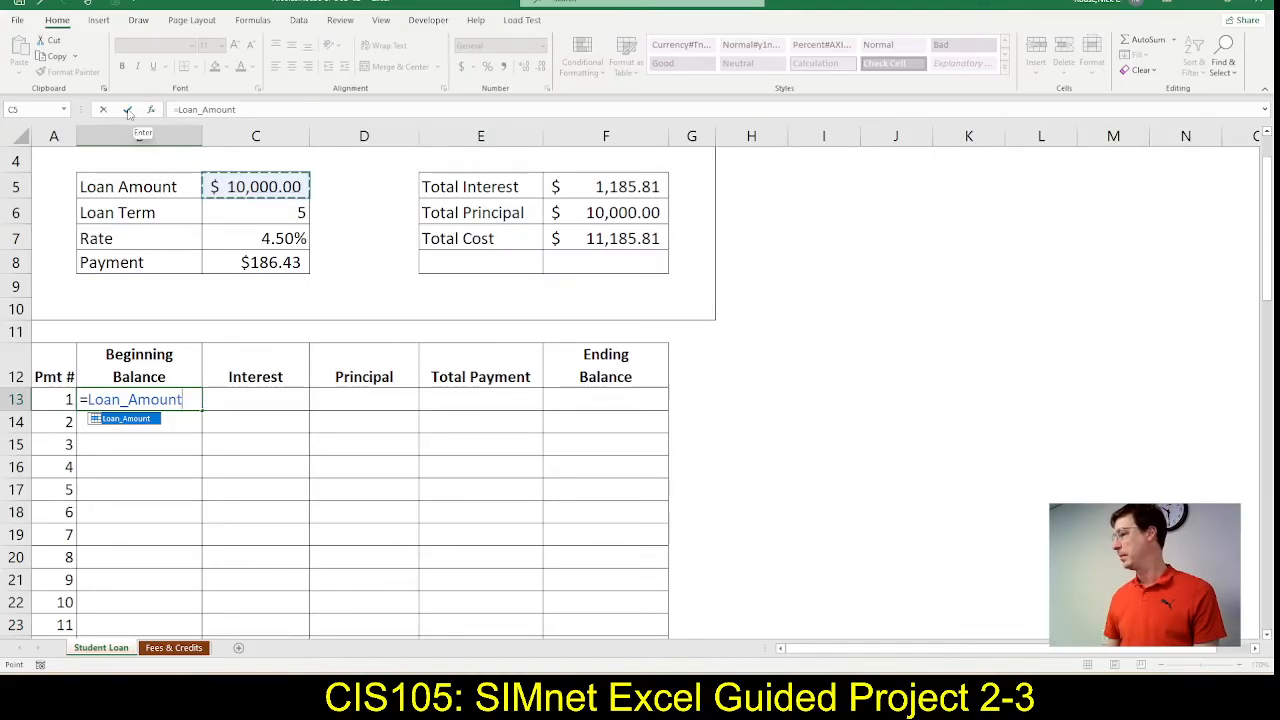
{"action": "left_click", "coordinate": [128, 111]}
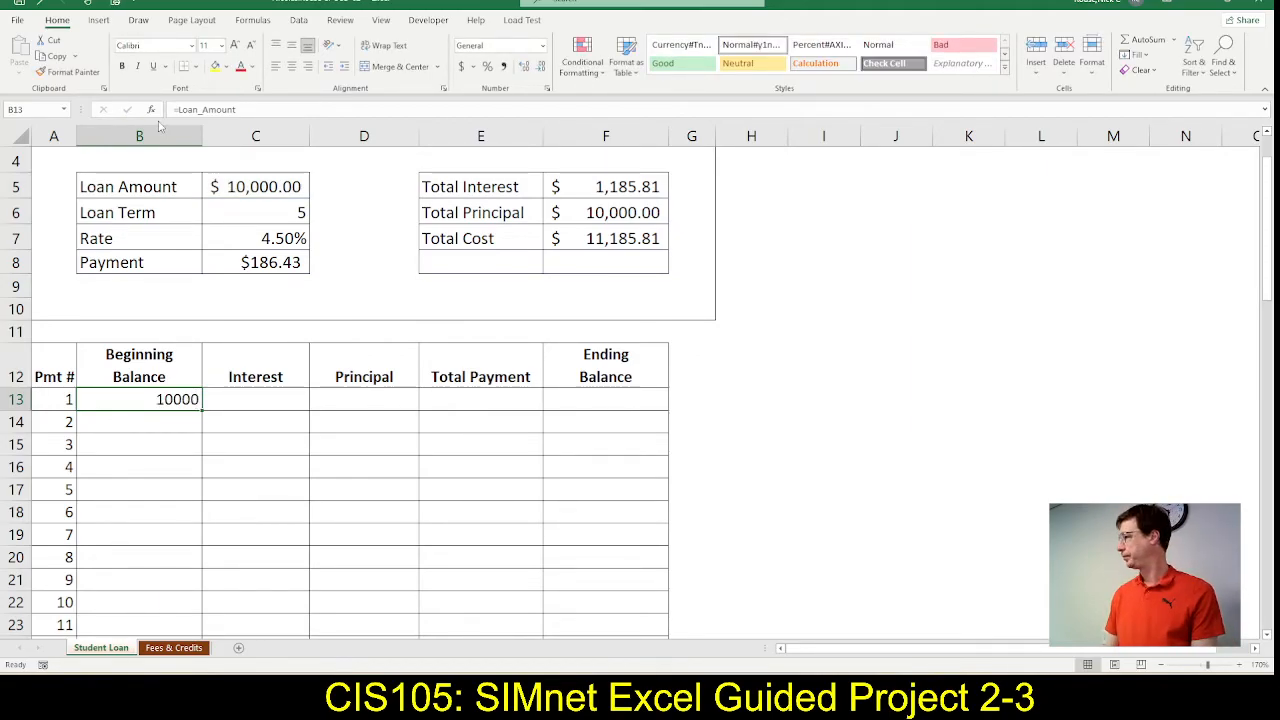
Step: Tick off sub-step b of instruction 6 in SIMnet, and format cell B13 as Accounting in Excel
{"action": "key", "text": "alt+Tab"}
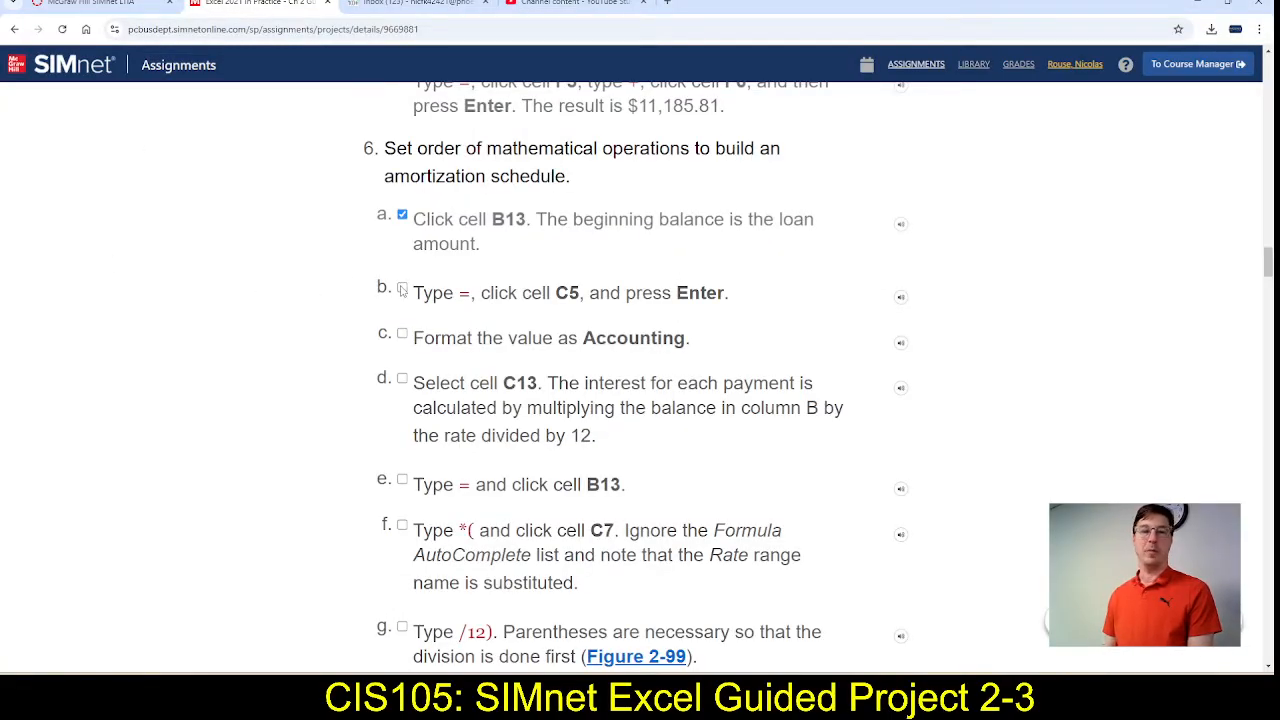
{"action": "left_click", "coordinate": [402, 290]}
{"action": "key", "text": "alt+Tab"}
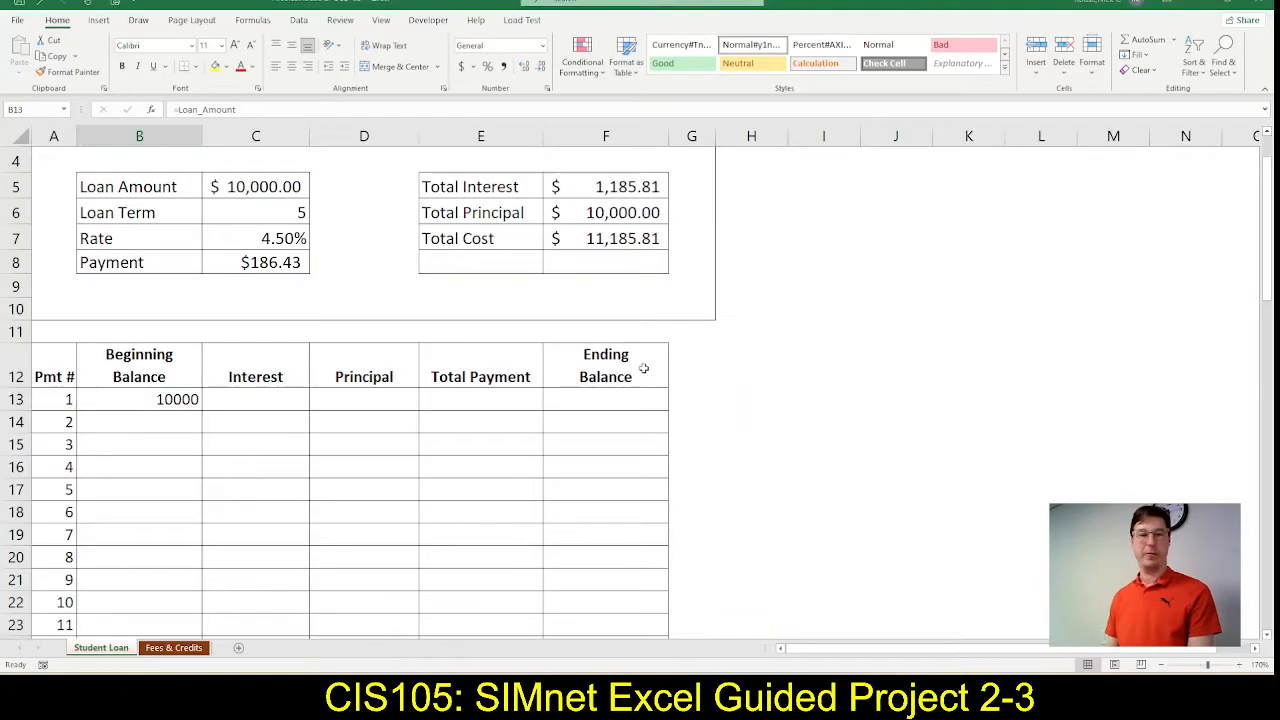
{"action": "left_click", "coordinate": [542, 45]}
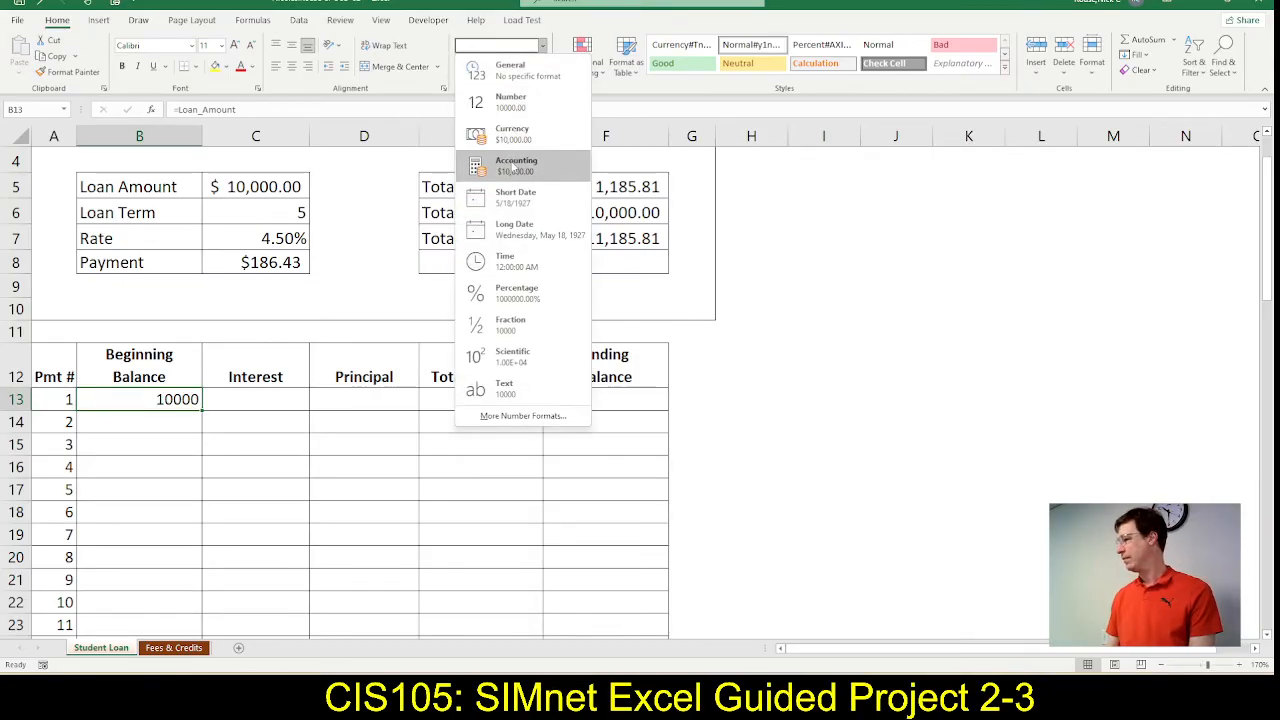
{"action": "left_click", "coordinate": [514, 166]}
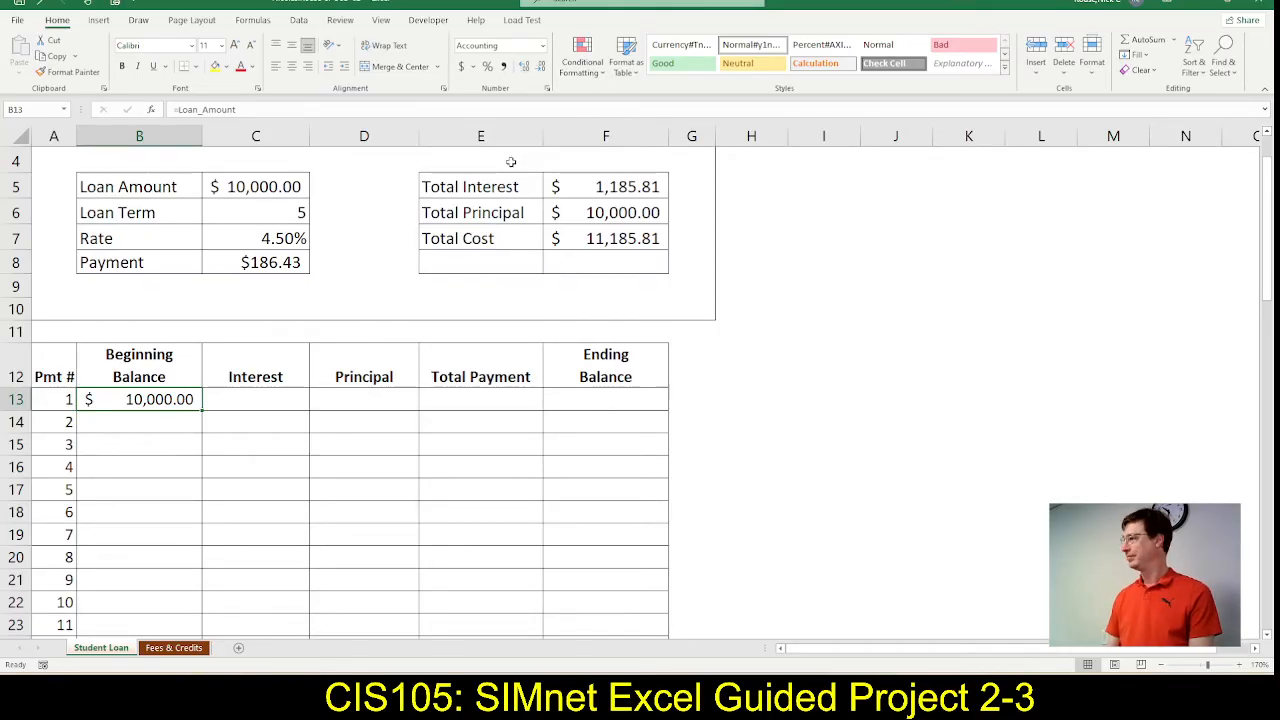
Step: Switch to SIMnet, tick off sub-step c of instruction 6, and copy the C13 formula from the formula list below sub-step p
{"action": "key", "text": "alt+Tab"}
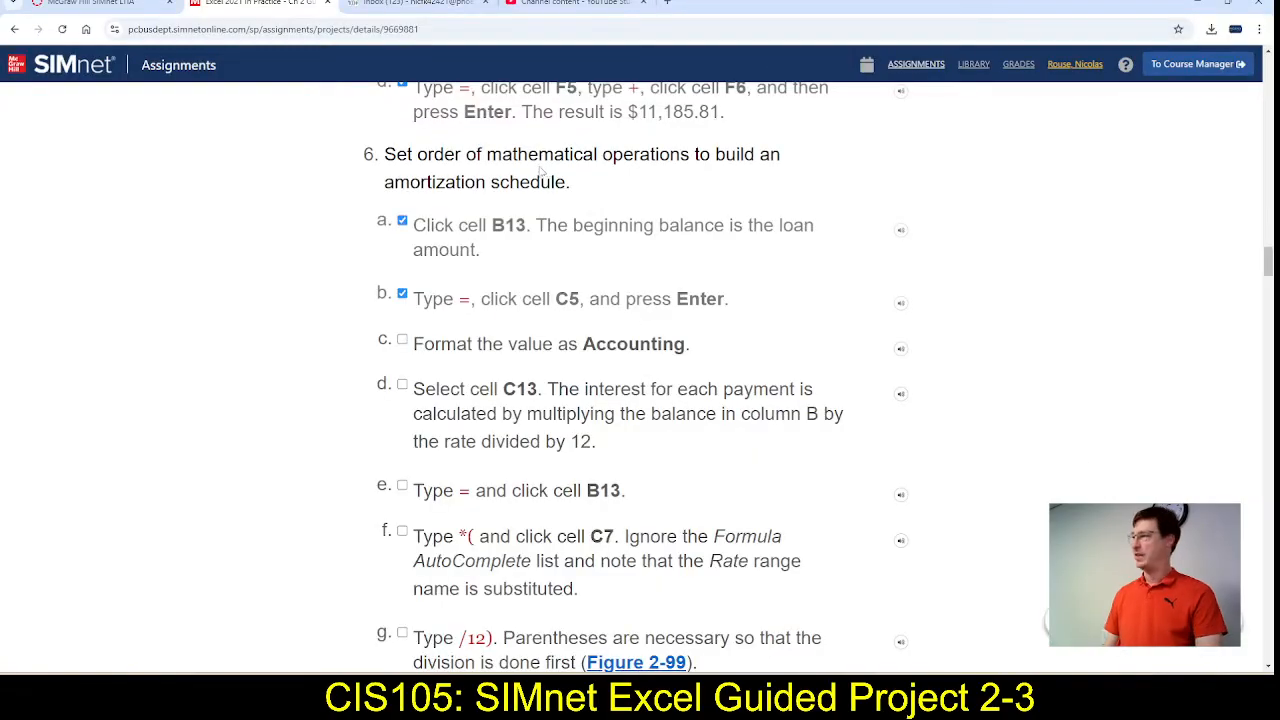
{"action": "left_click", "coordinate": [402, 340]}
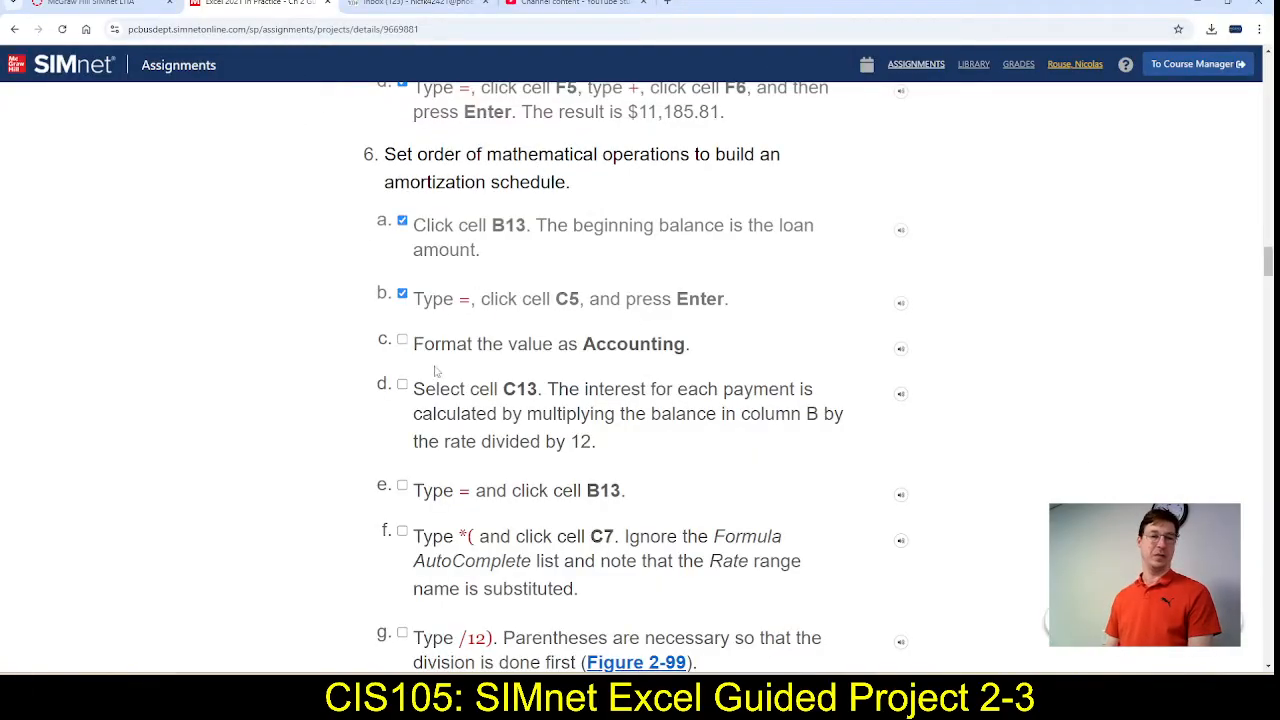
{"action": "scroll", "coordinate": [527, 330], "scroll_direction": "down", "scroll_amount": 2}
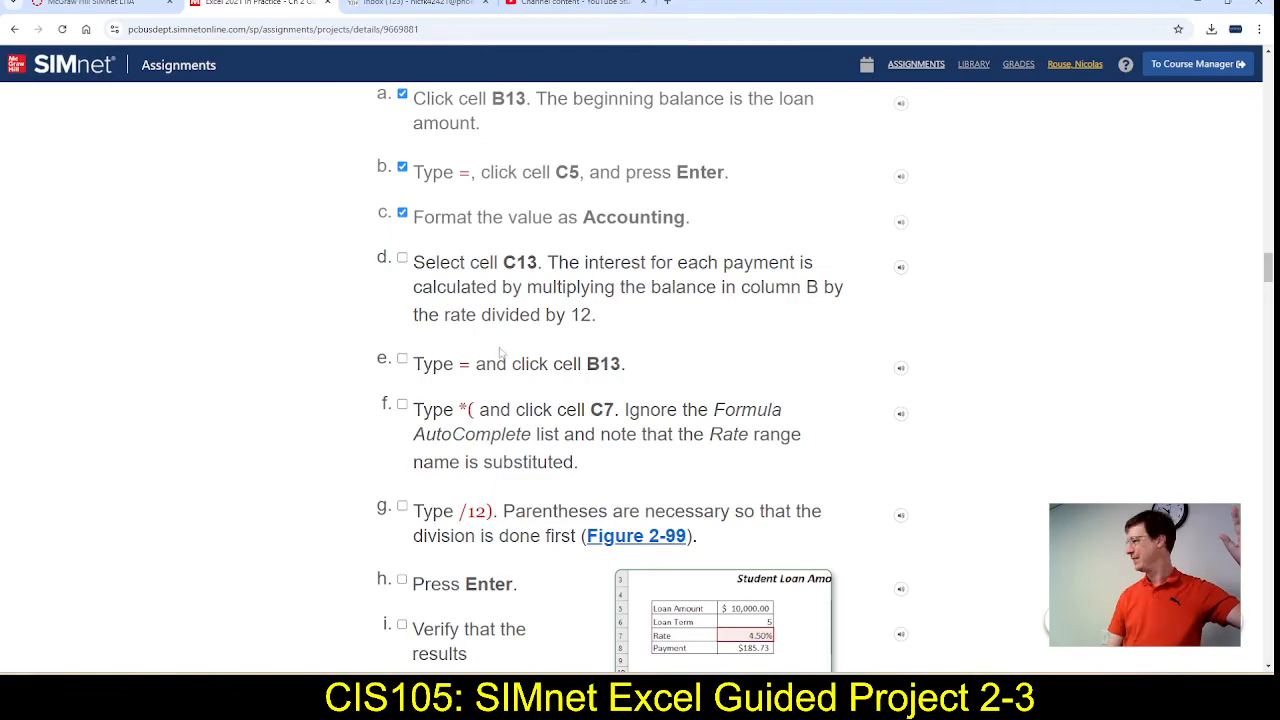
{"action": "scroll", "coordinate": [537, 341], "scroll_direction": "down", "scroll_amount": 3}
{"action": "scroll", "coordinate": [537, 341], "scroll_direction": "down", "scroll_amount": 4}
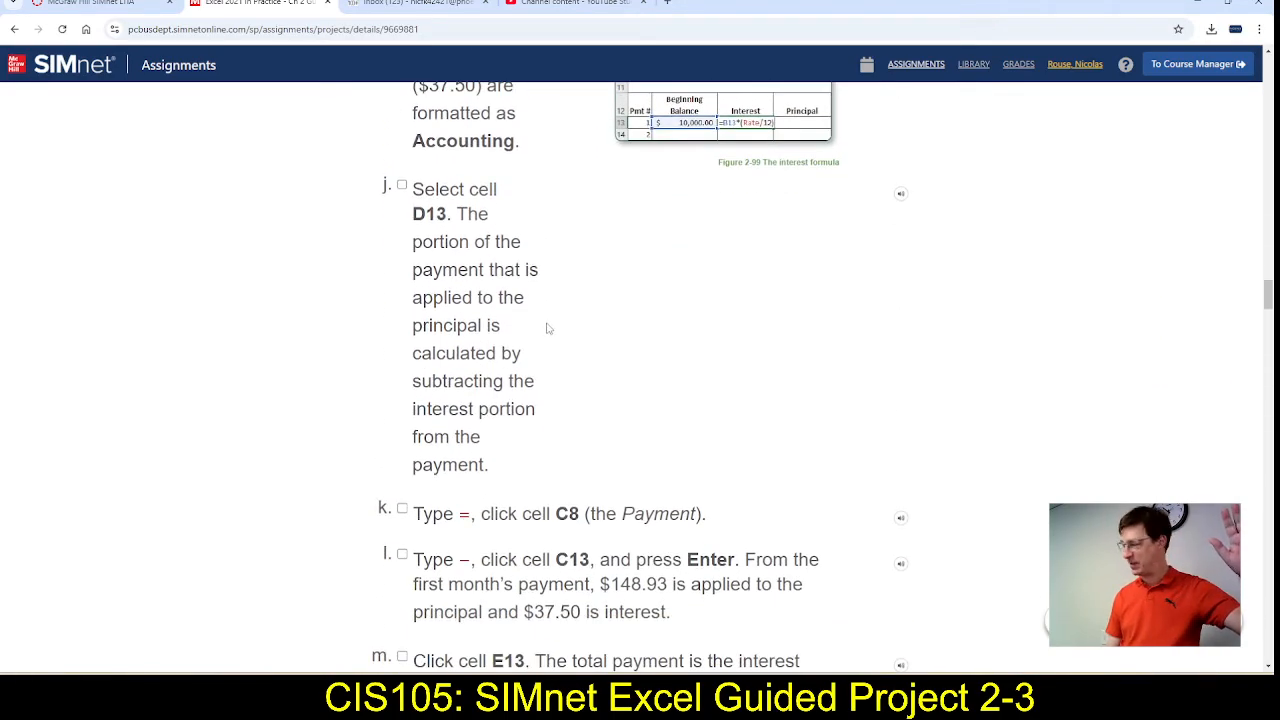
{"action": "scroll", "coordinate": [548, 328], "scroll_direction": "down", "scroll_amount": 4}
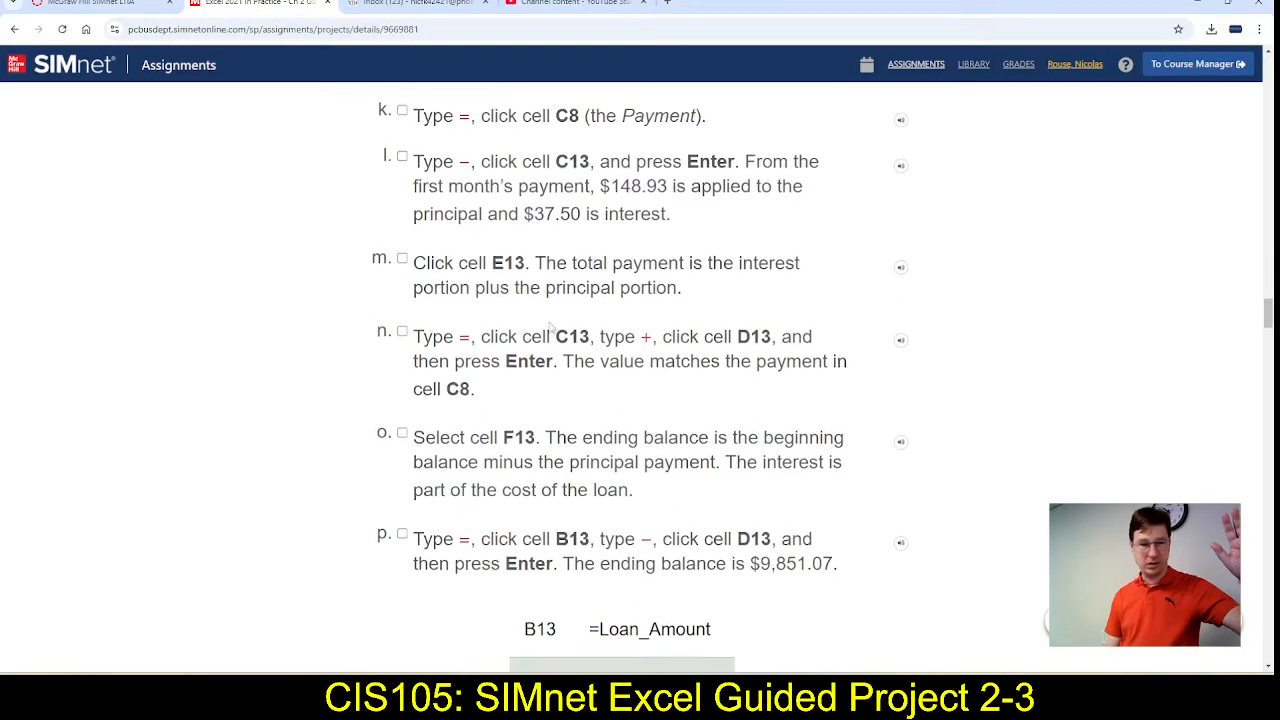
{"action": "scroll", "coordinate": [549, 326], "scroll_direction": "down", "scroll_amount": 3}
{"action": "scroll", "coordinate": [597, 347], "scroll_direction": "down", "scroll_amount": 1}
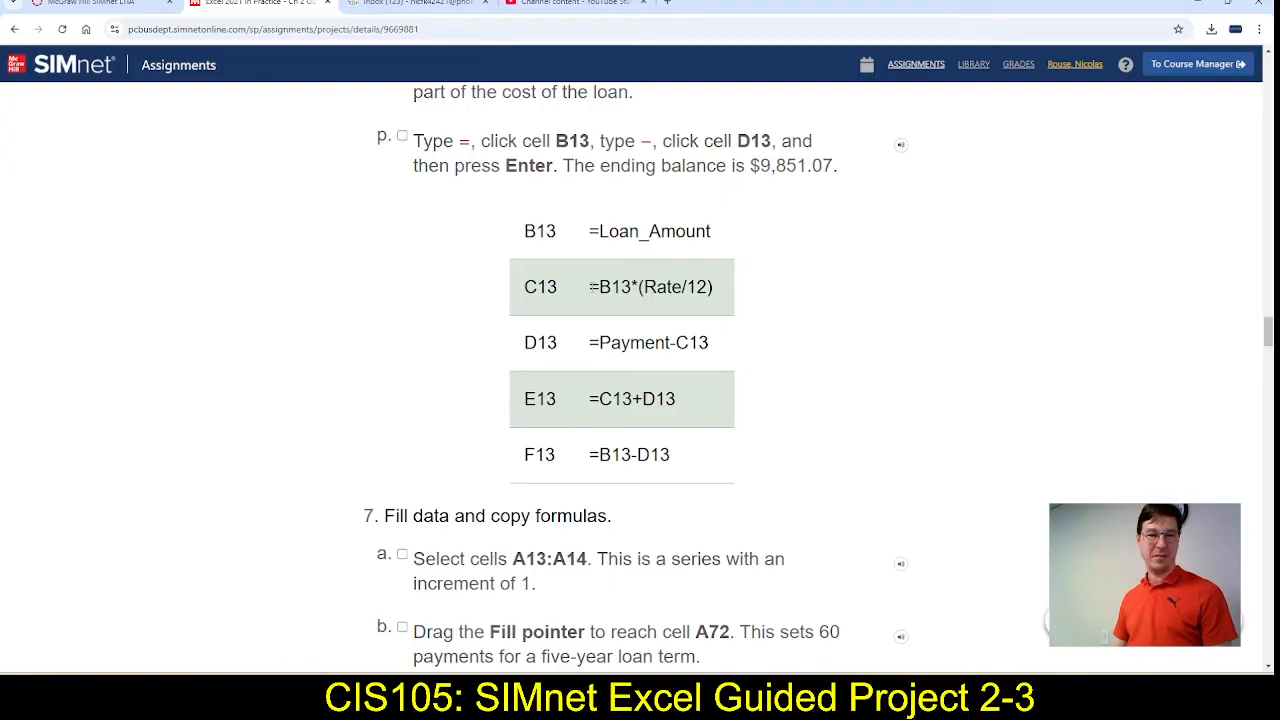
{"action": "left_click_drag", "start_coordinate": [592, 287], "coordinate": [712, 287]}
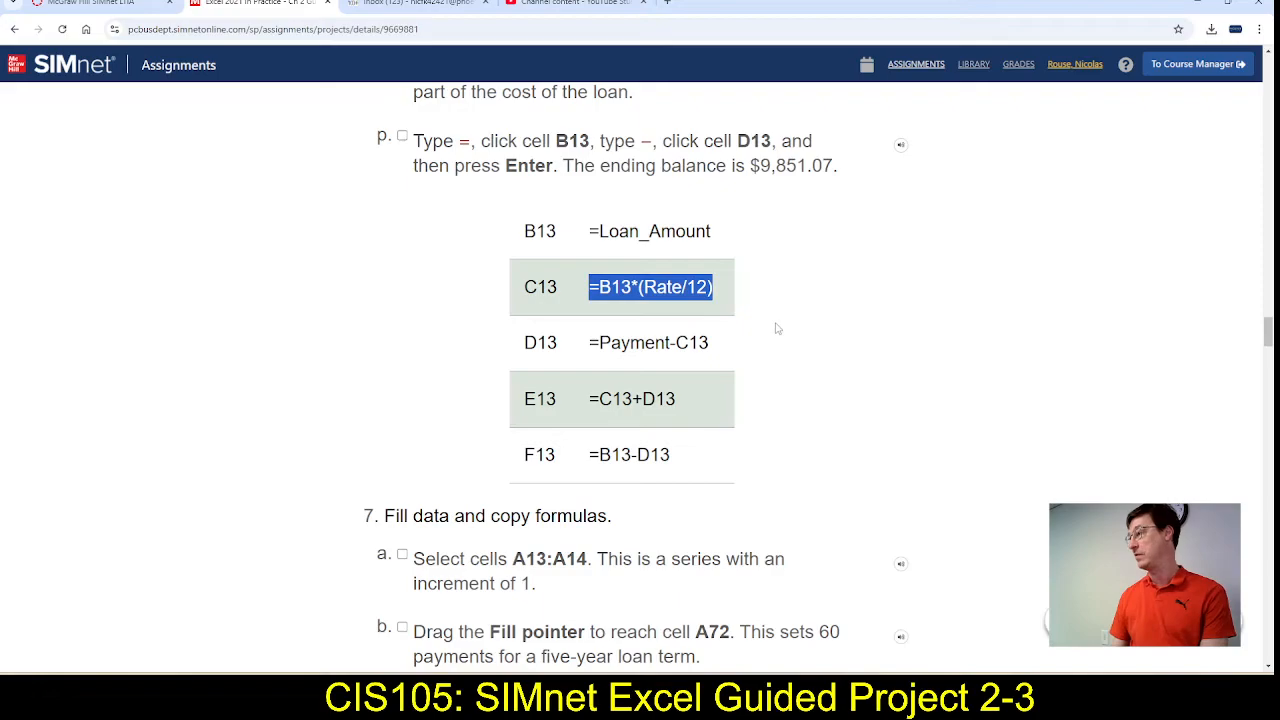
Step: Switch to Excel and enter the Interest formula =B13*(Rate/12) in cell C13
{"action": "key", "text": "alt+Tab"}
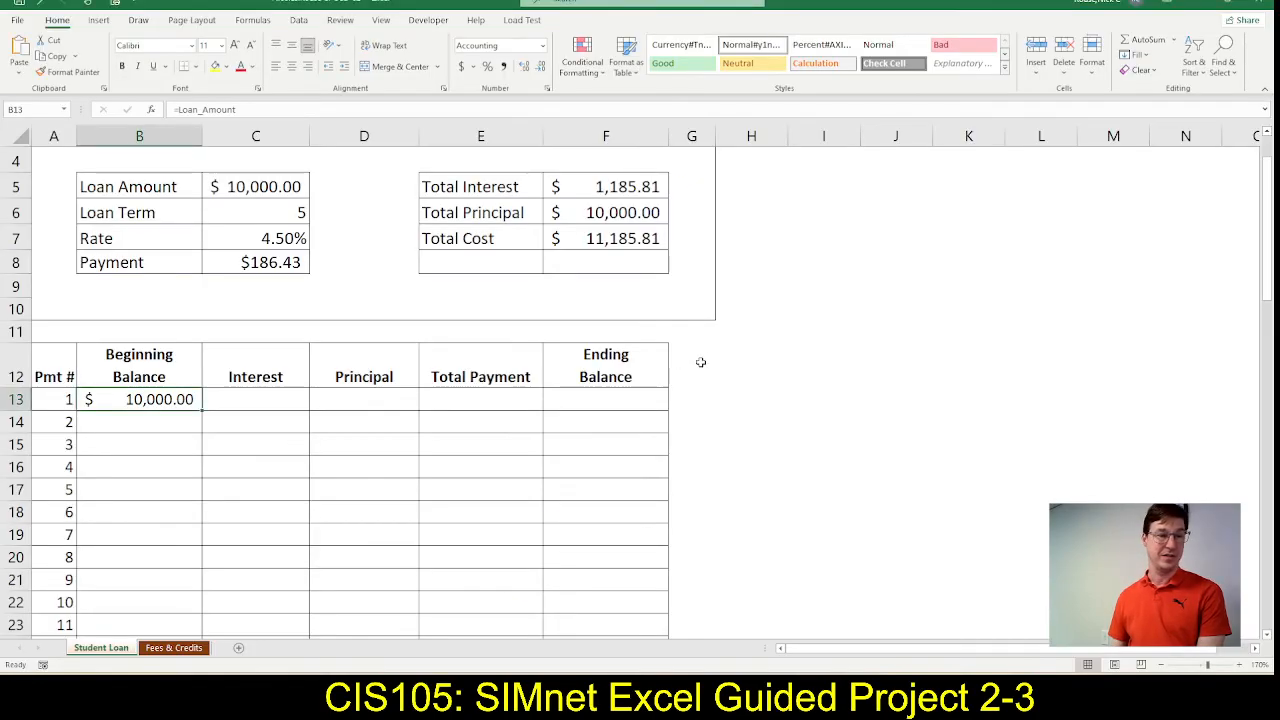
{"action": "key", "text": "Right"}
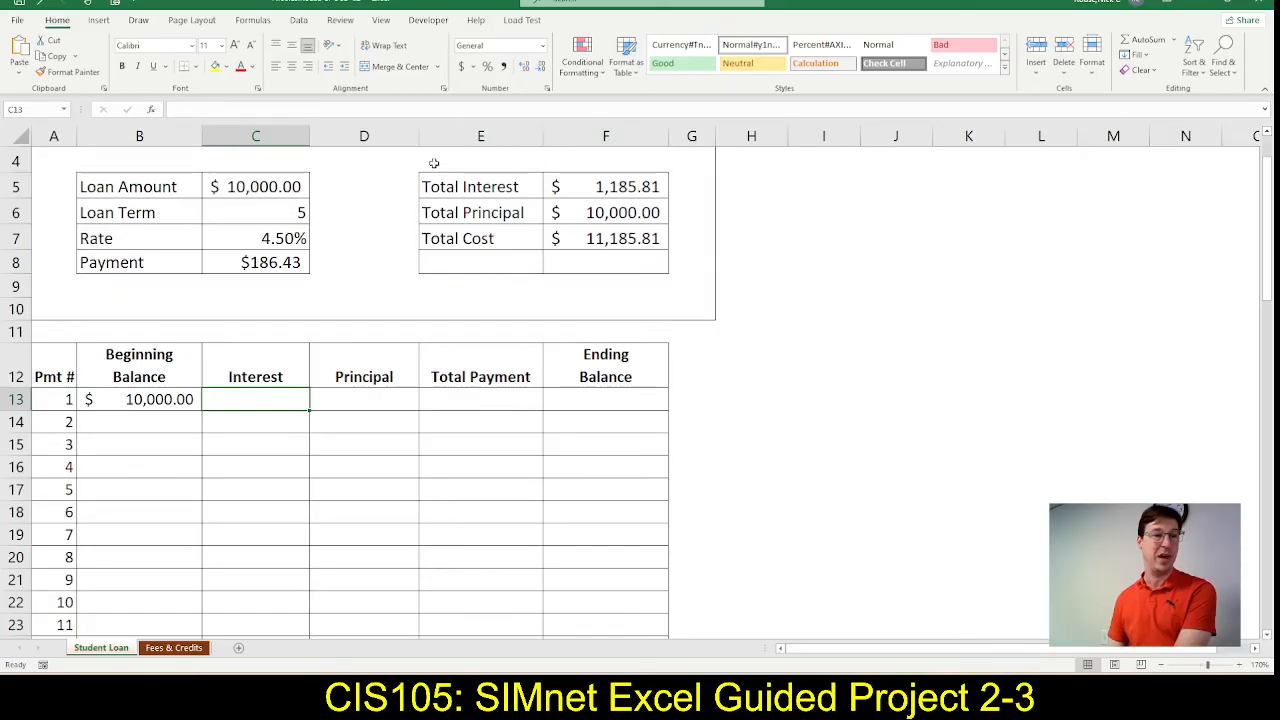
{"action": "left_click", "coordinate": [350, 110]}
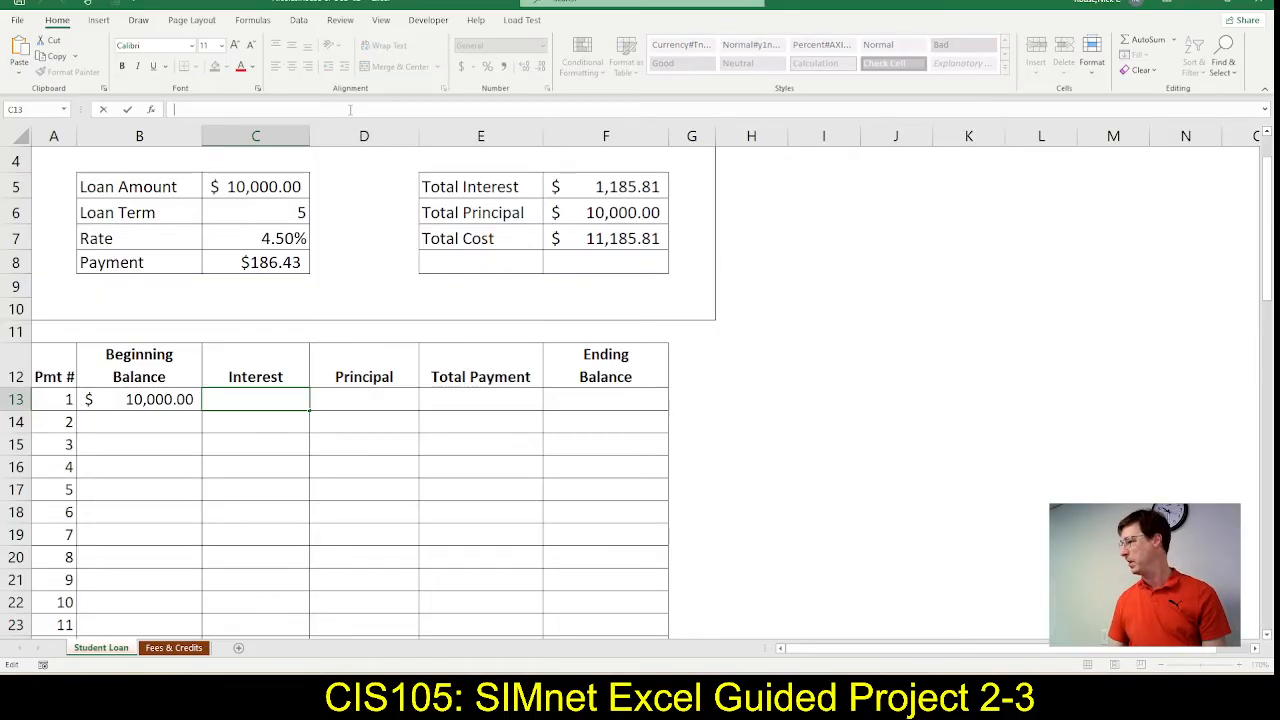
{"action": "key", "text": "ctrl+v"}
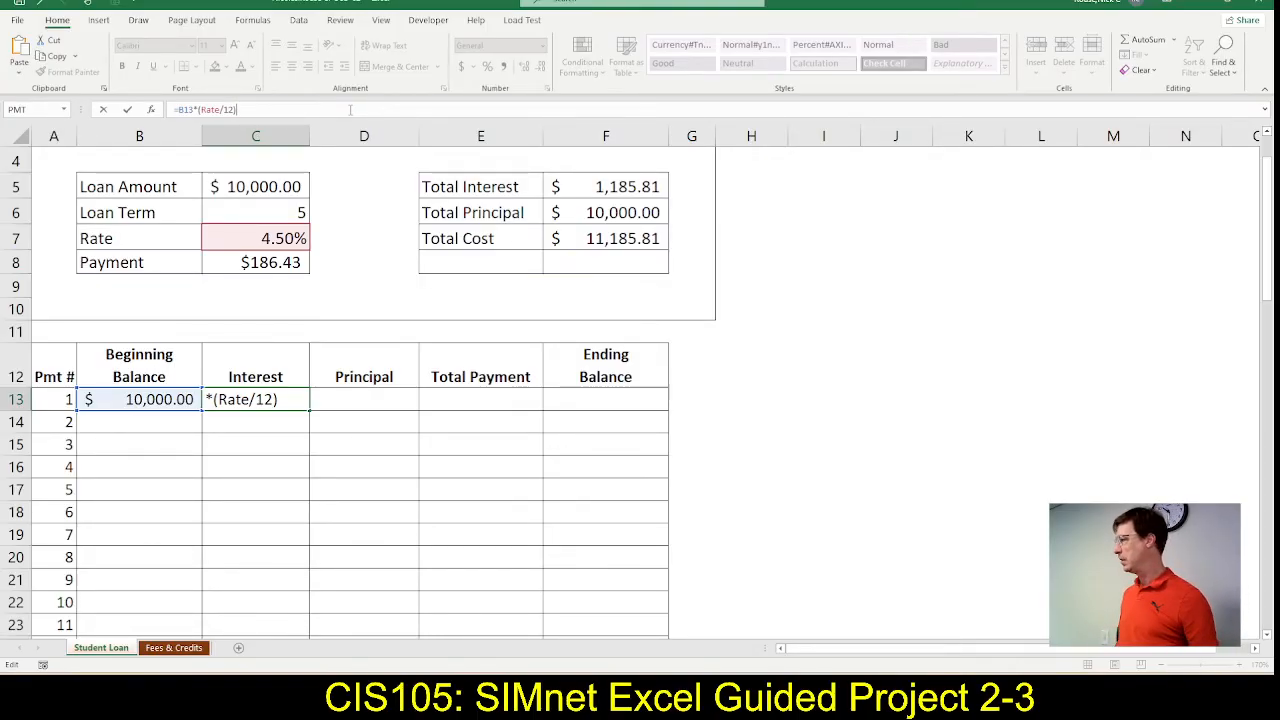
{"action": "key", "text": "Tab"}
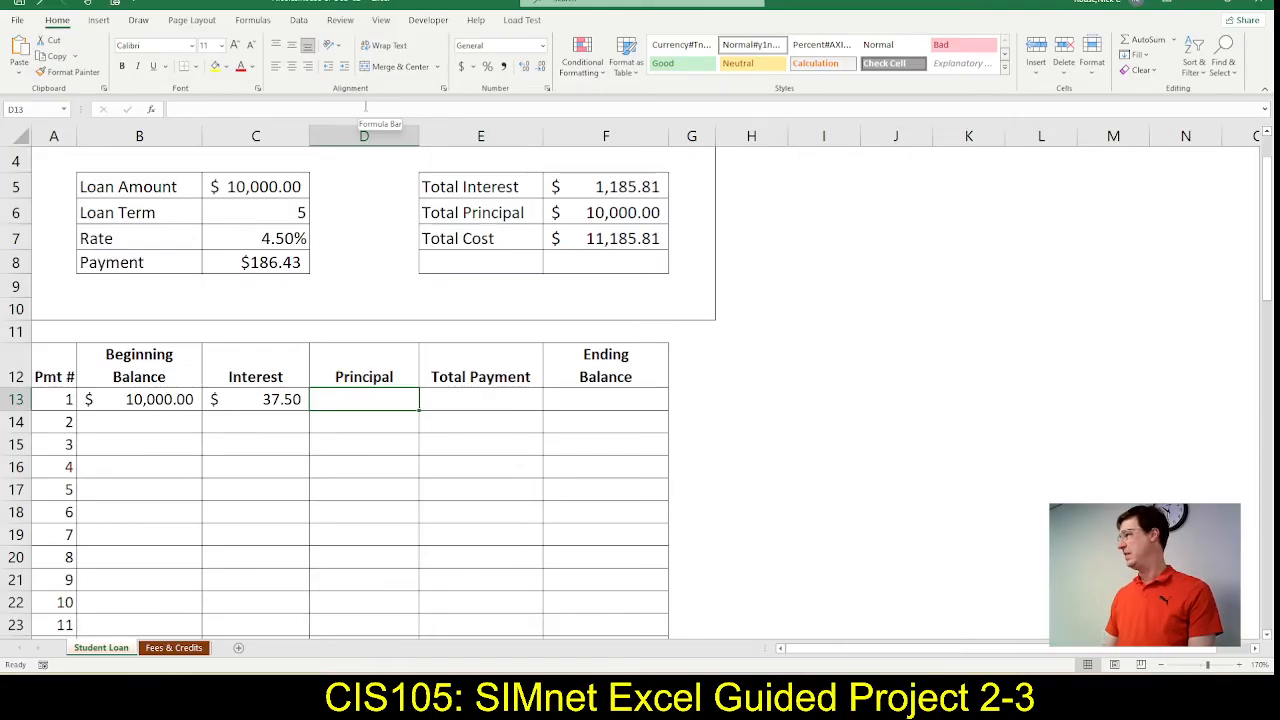
Step: Copy the Principal formula =Payment-C13 from the SIMnet formula list into cell D13 in Excel
{"action": "key", "text": "alt+Tab"}
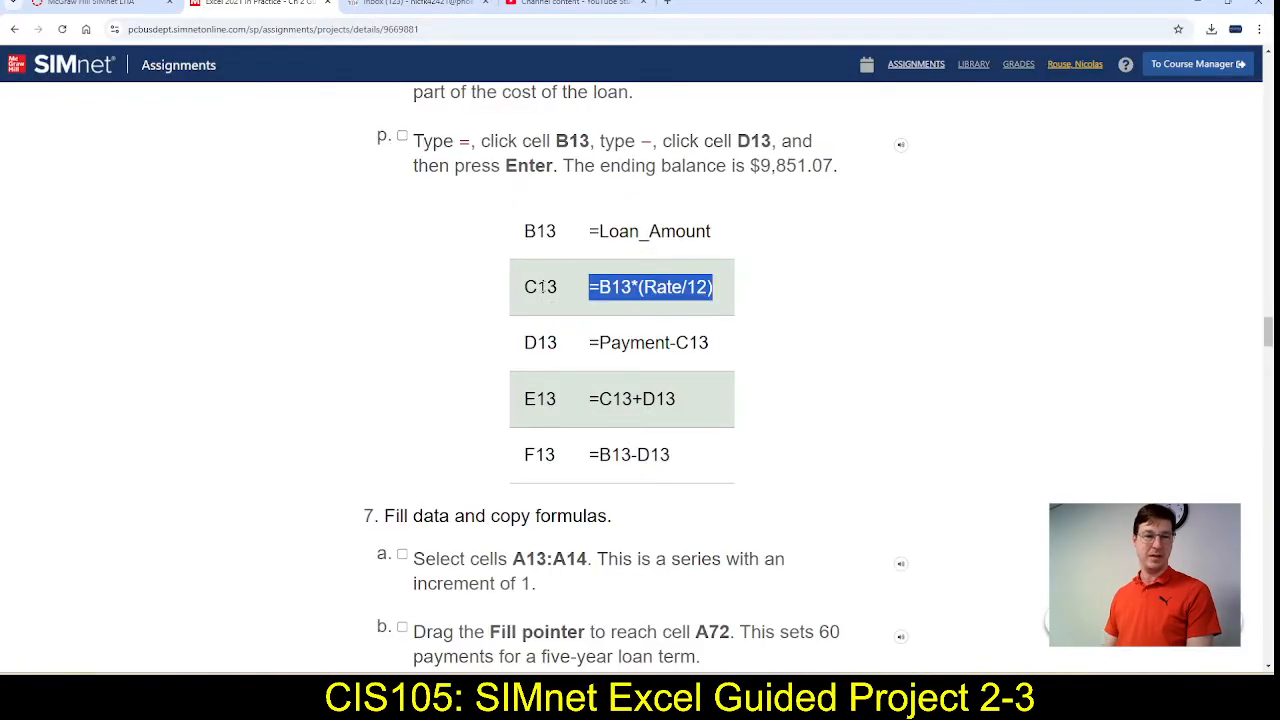
{"action": "left_click_drag", "start_coordinate": [585, 346], "coordinate": [720, 344]}
{"action": "key", "text": "ctrl+c"}
{"action": "key", "text": "alt+Tab"}
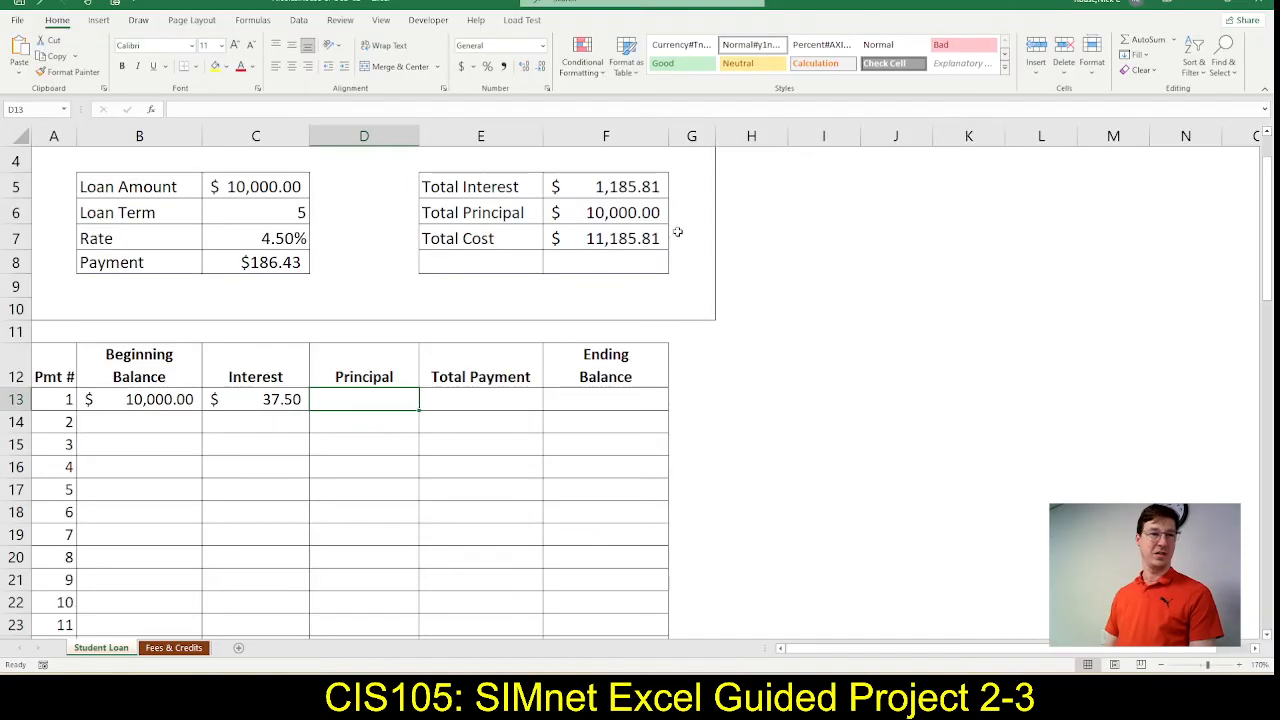
{"action": "key", "text": "ctrl+v"}
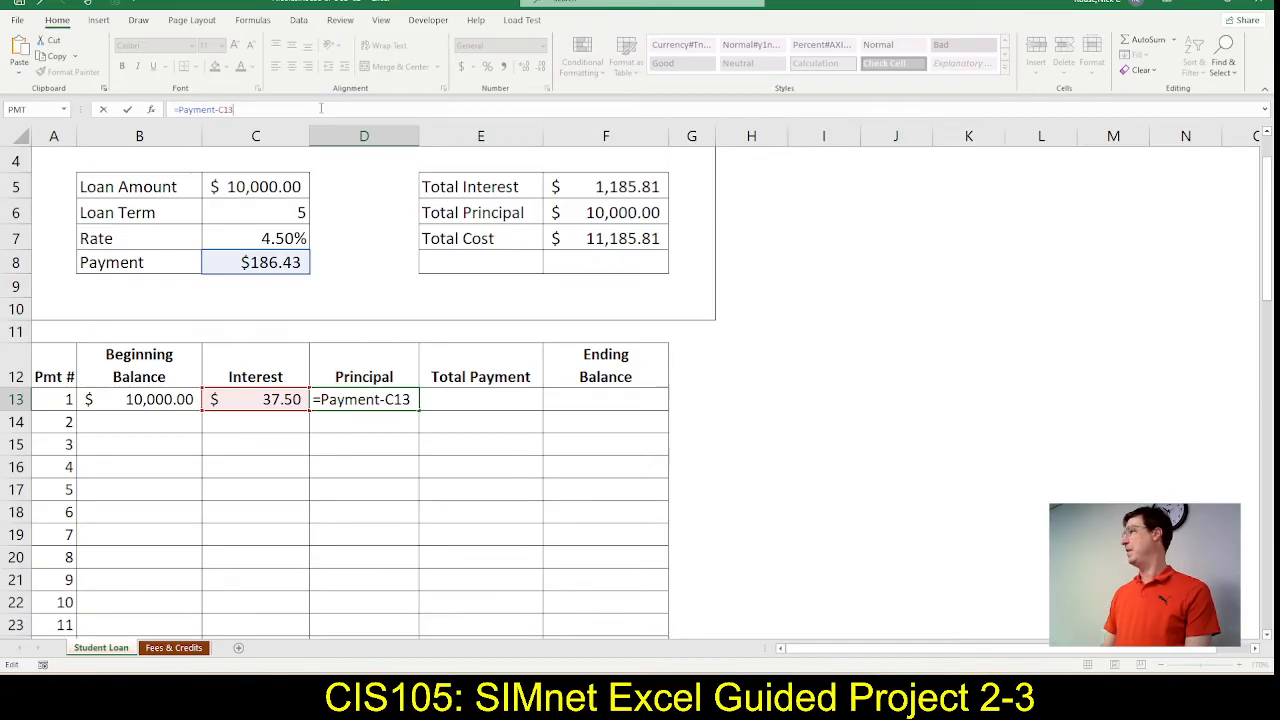
{"action": "key", "text": "Tab"}
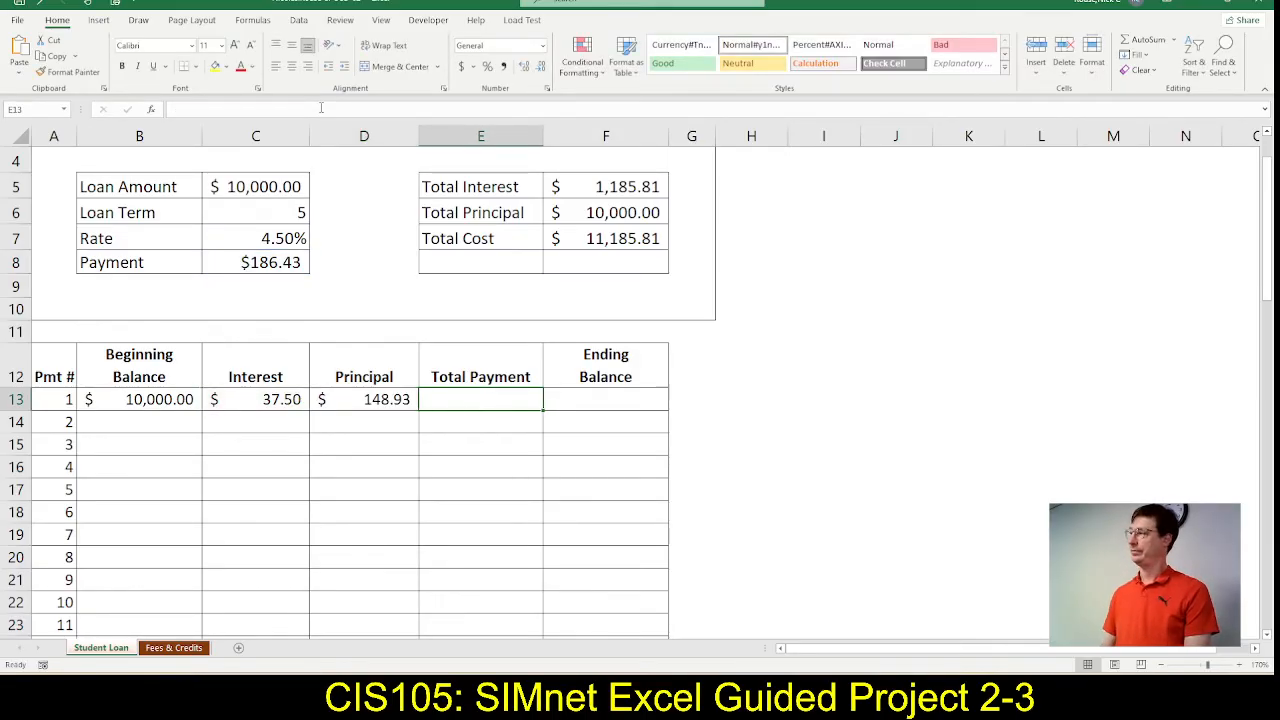
Step: Copy the Total Payment formula =C13+D13 from the SIMnet formula list into cell E13 in Excel
{"action": "key", "text": "alt+Tab"}
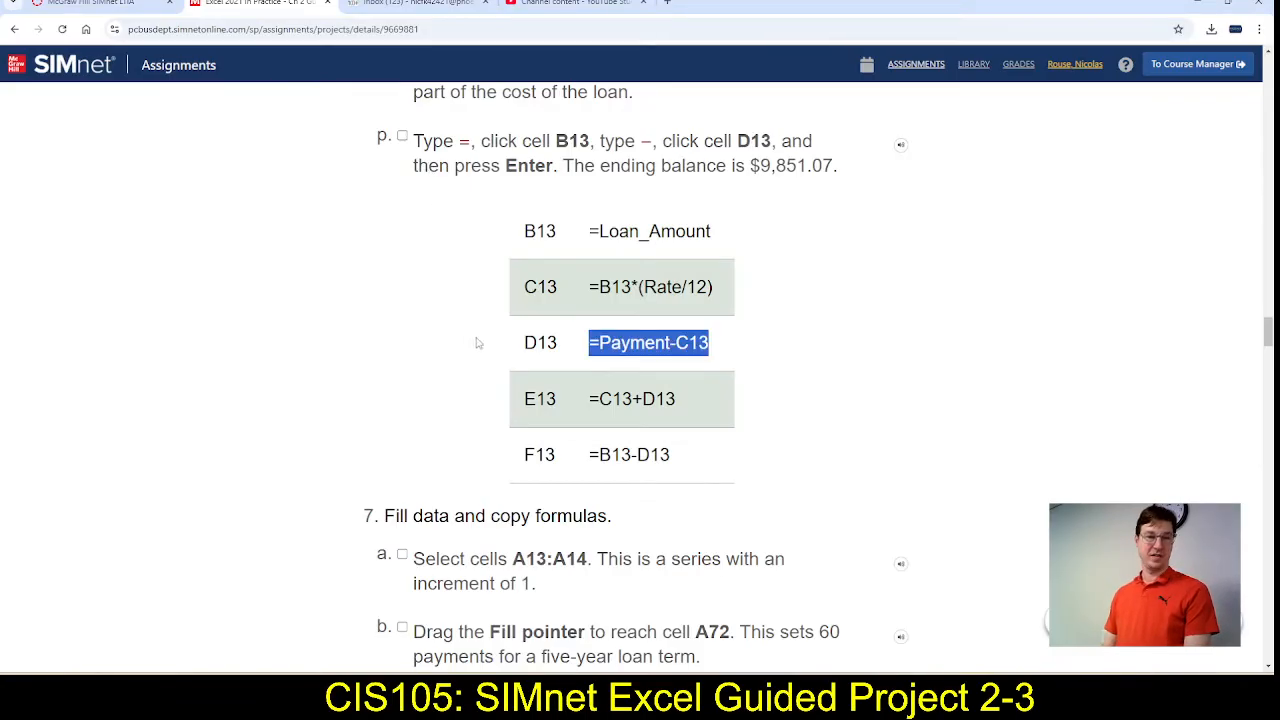
{"action": "left_click_drag", "start_coordinate": [588, 399], "coordinate": [677, 399]}
{"action": "key", "text": "ctrl+c"}
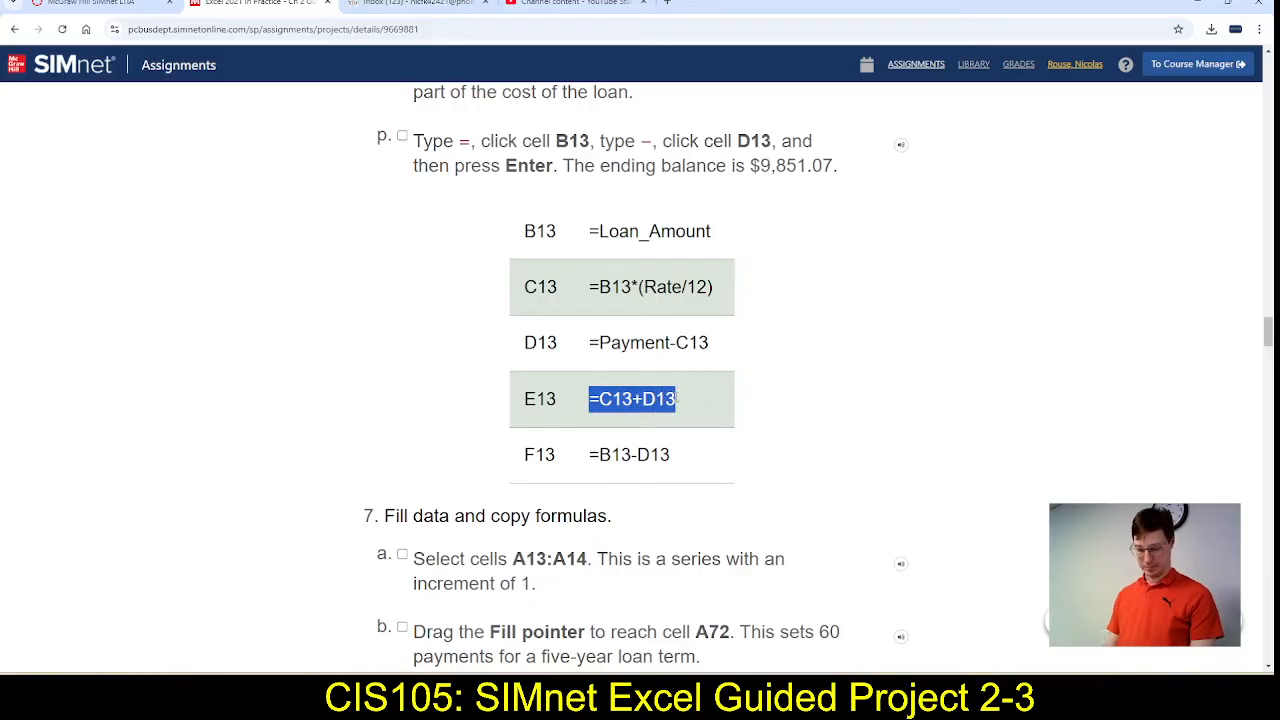
{"action": "key", "text": "alt+Tab"}
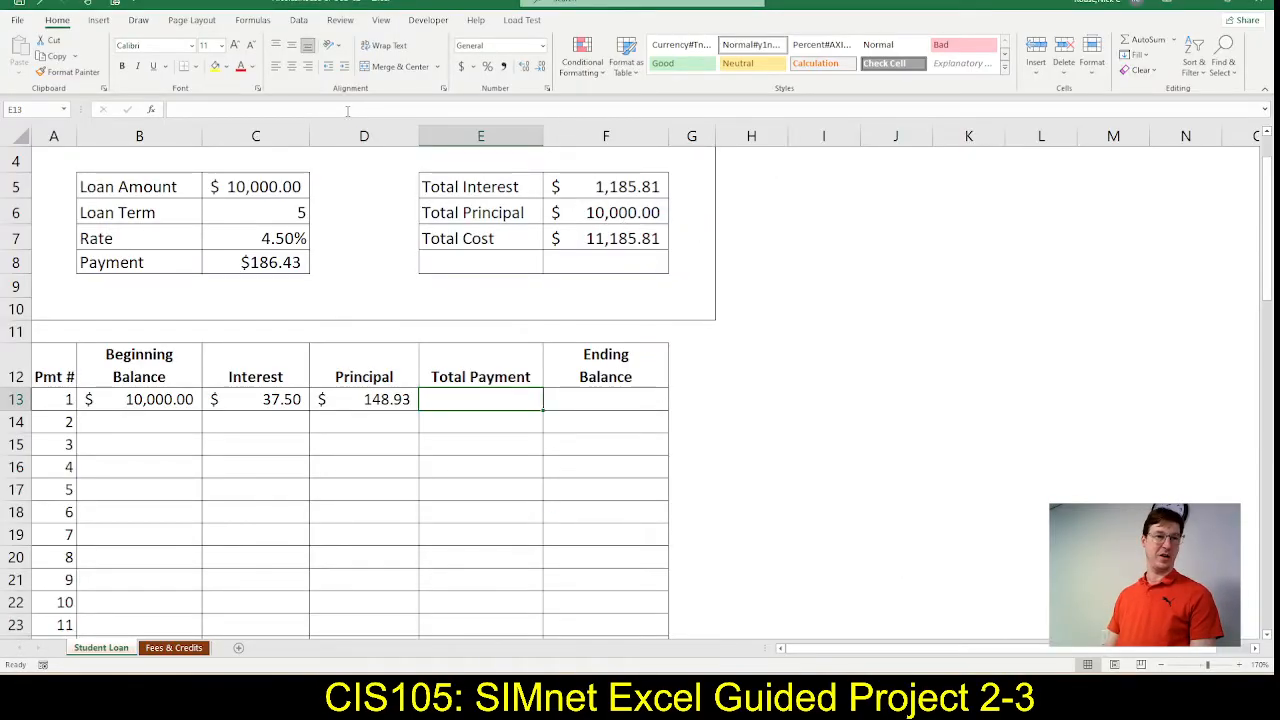
{"action": "left_click", "coordinate": [347, 111]}
{"action": "key", "text": "ctrl+v"}
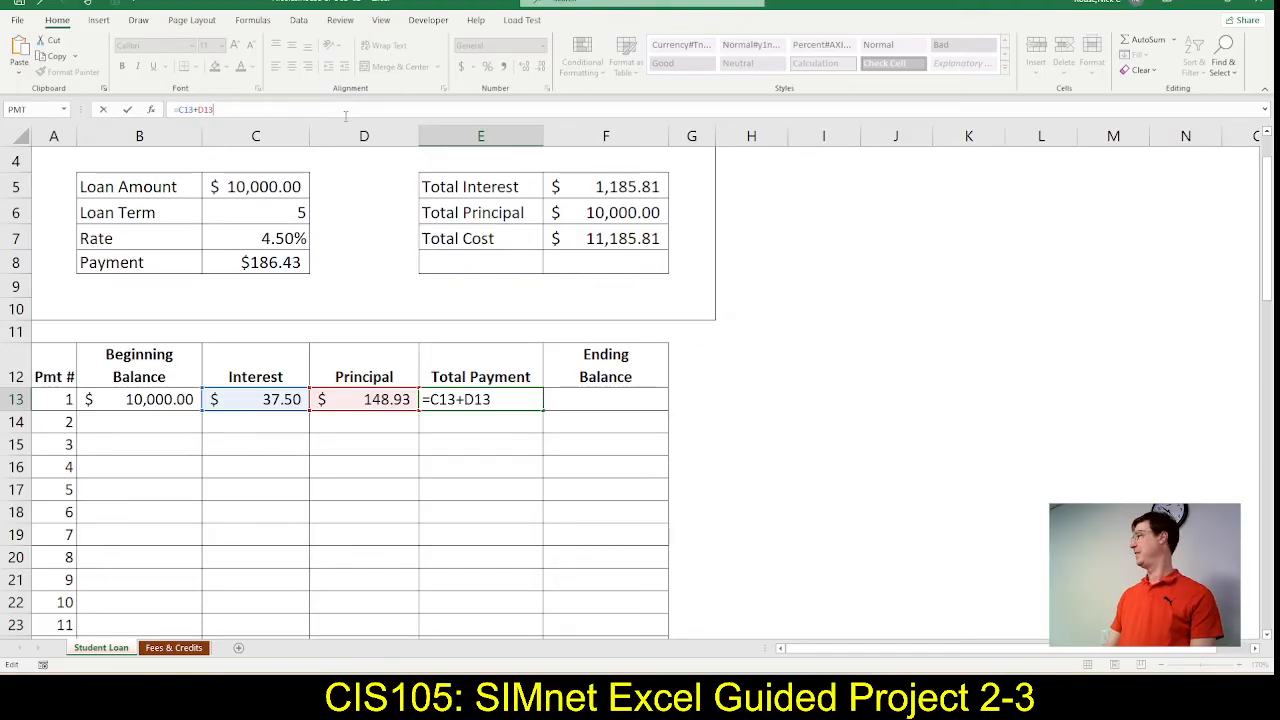
{"action": "key", "text": "Tab"}
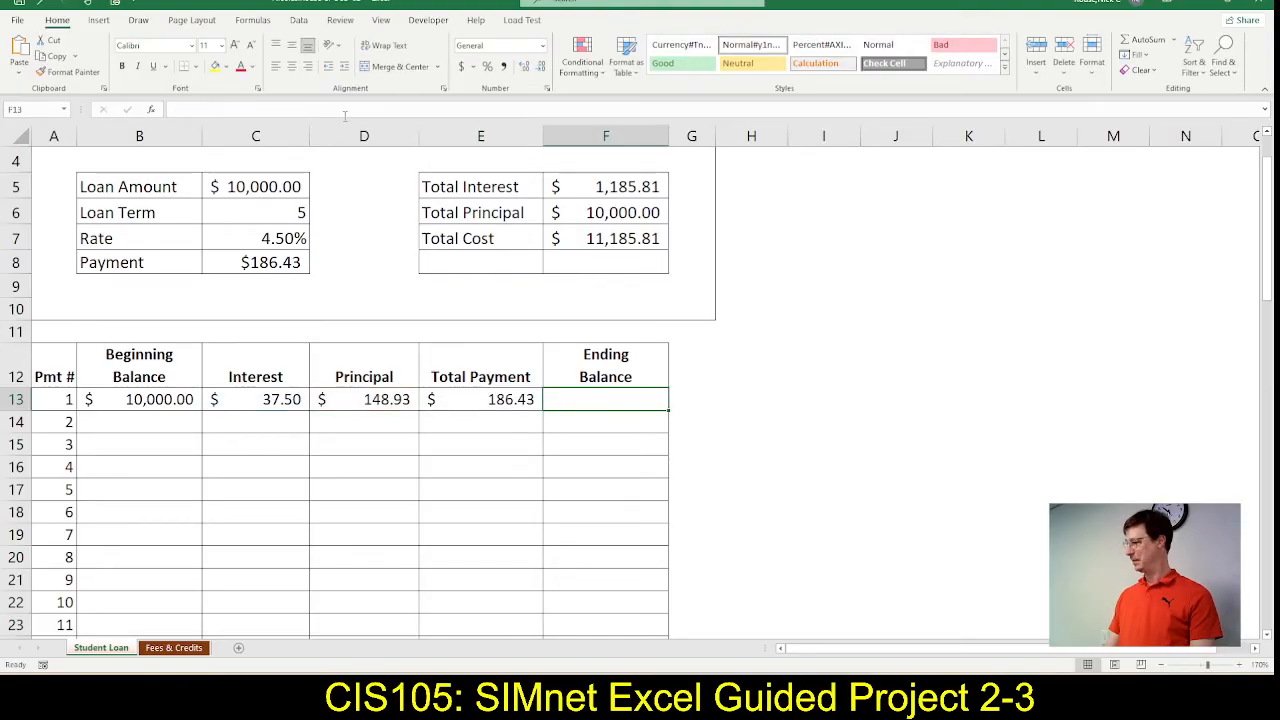
Step: Copy the Ending Balance formula =B13-D13 from SIMnet into cell F13 in Excel, and select cell B14
{"action": "key", "text": "alt+Tab"}
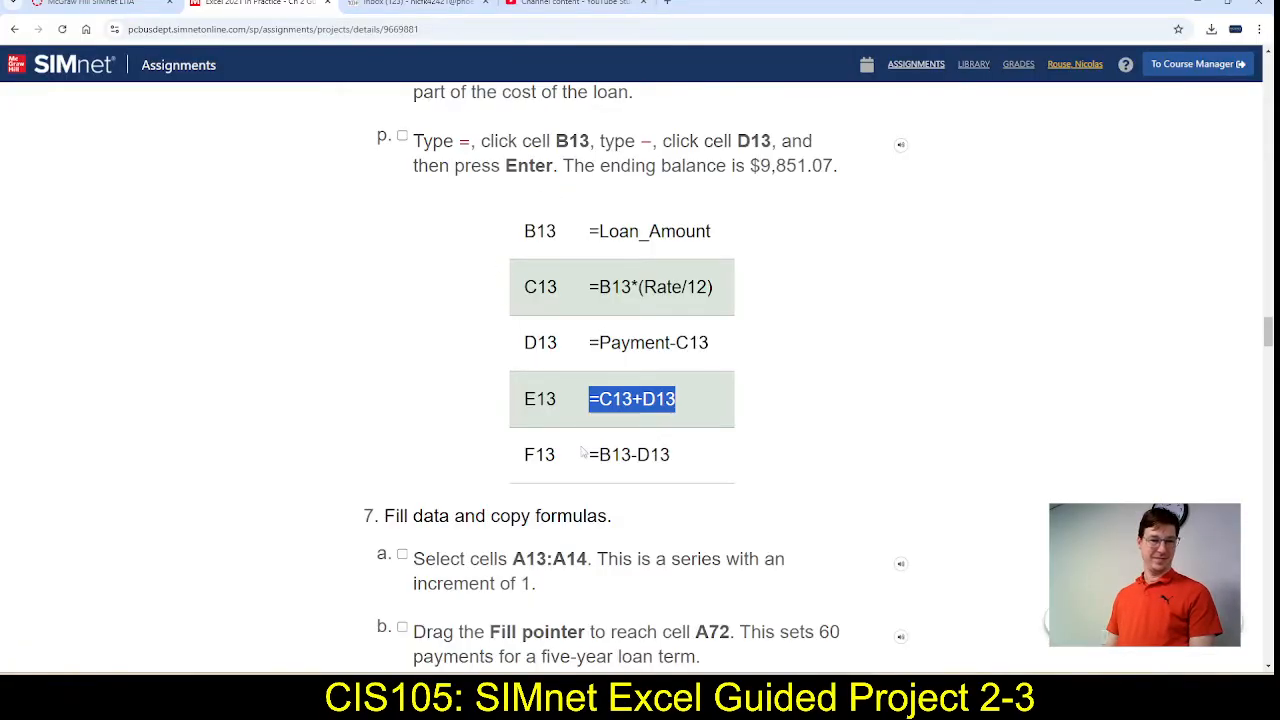
{"action": "left_click_drag", "start_coordinate": [588, 460], "coordinate": [677, 458]}
{"action": "key", "text": "ctrl+c"}
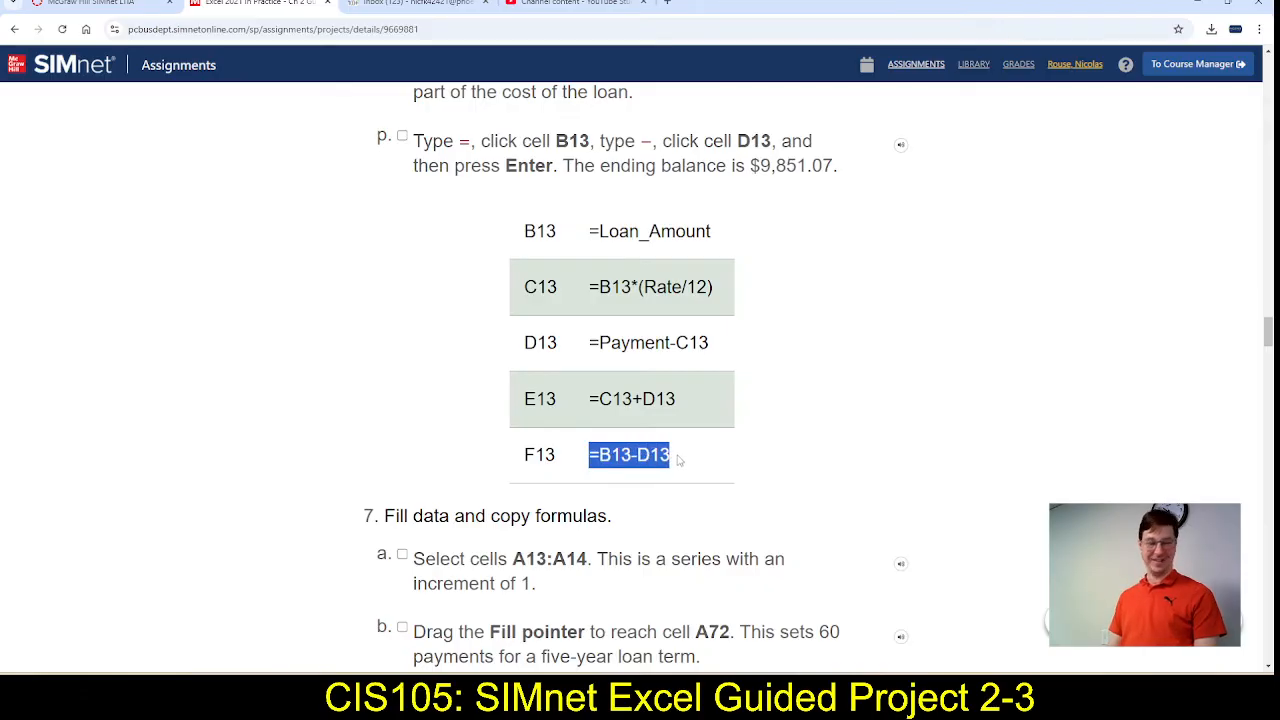
{"action": "key", "text": "alt+Tab"}
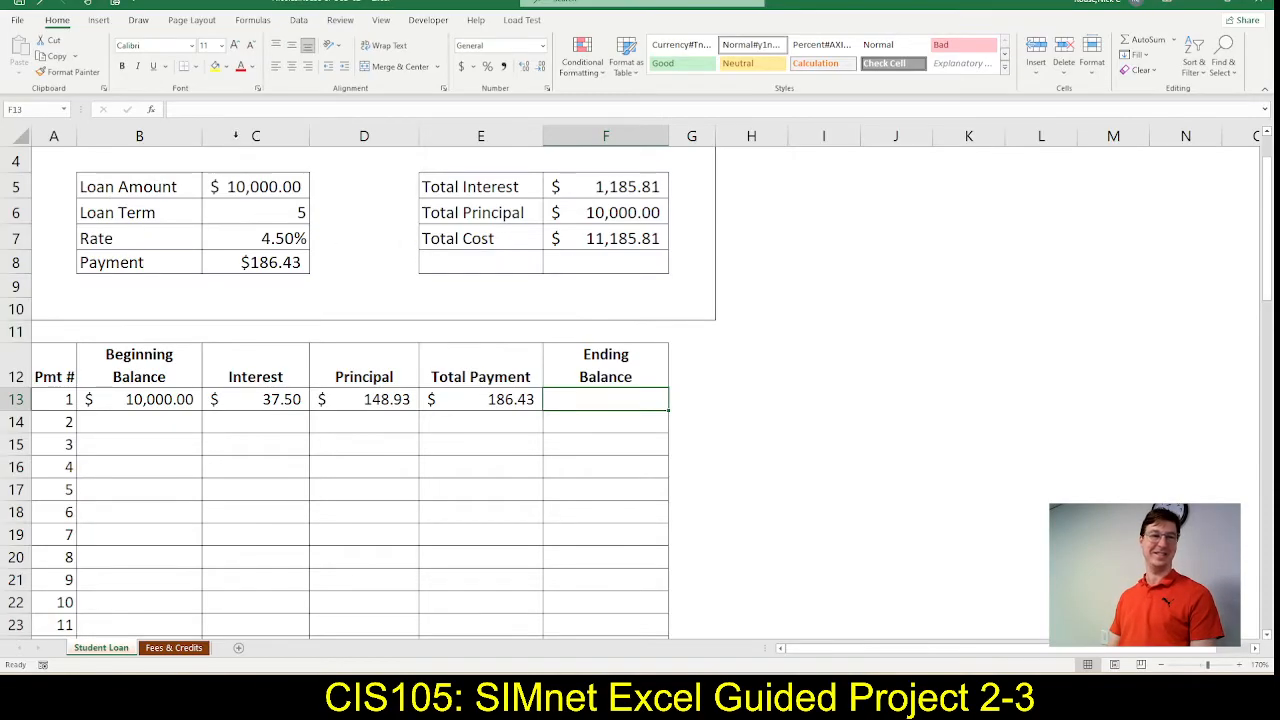
{"action": "left_click", "coordinate": [210, 110]}
{"action": "key", "text": "ctrl+v"}
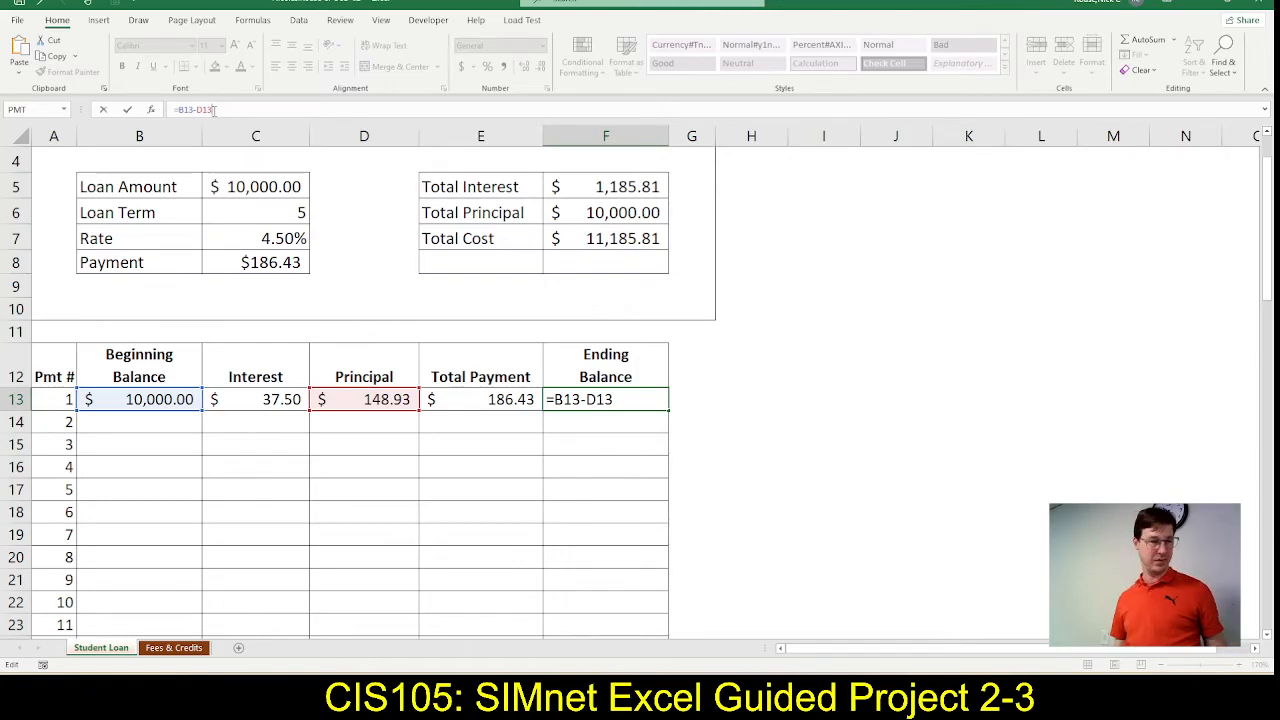
{"action": "key", "text": "Return"}
{"action": "key", "text": "Left"}
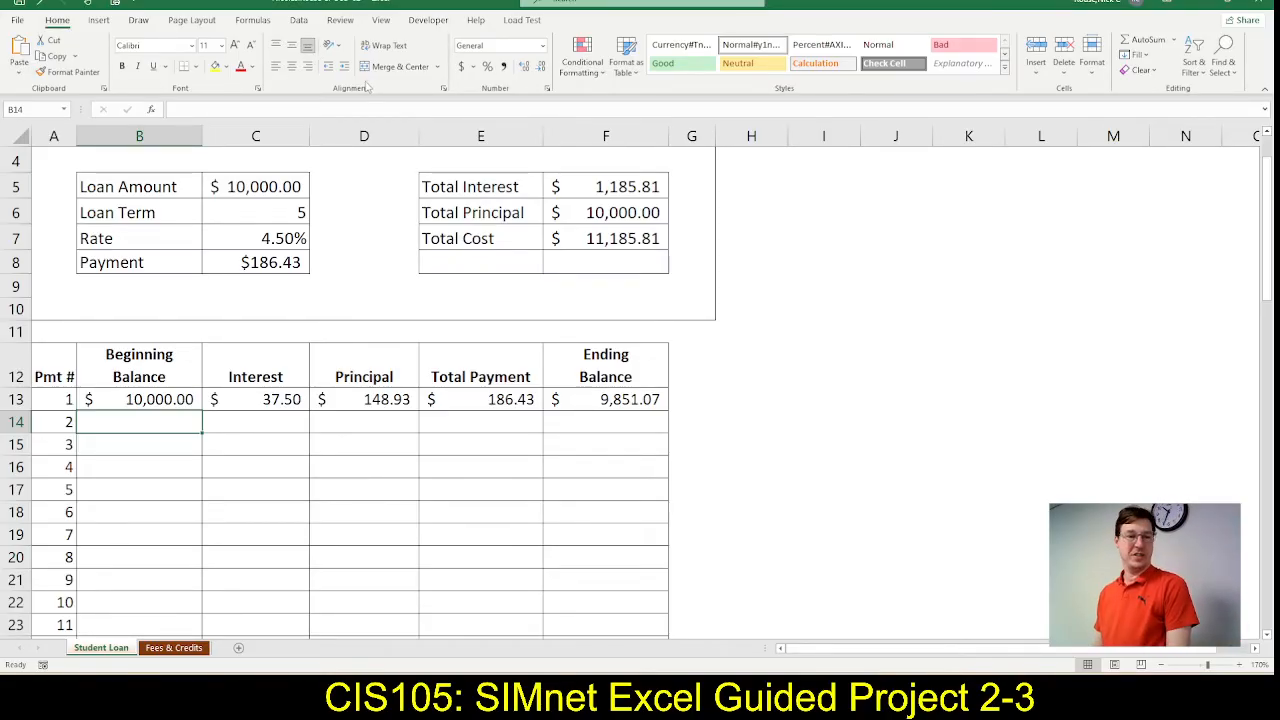
Step: Switch to SIMnet and tick off sub-steps a and b of instruction 7 on filling data and copying formulas
{"action": "key", "text": "alt+Tab"}
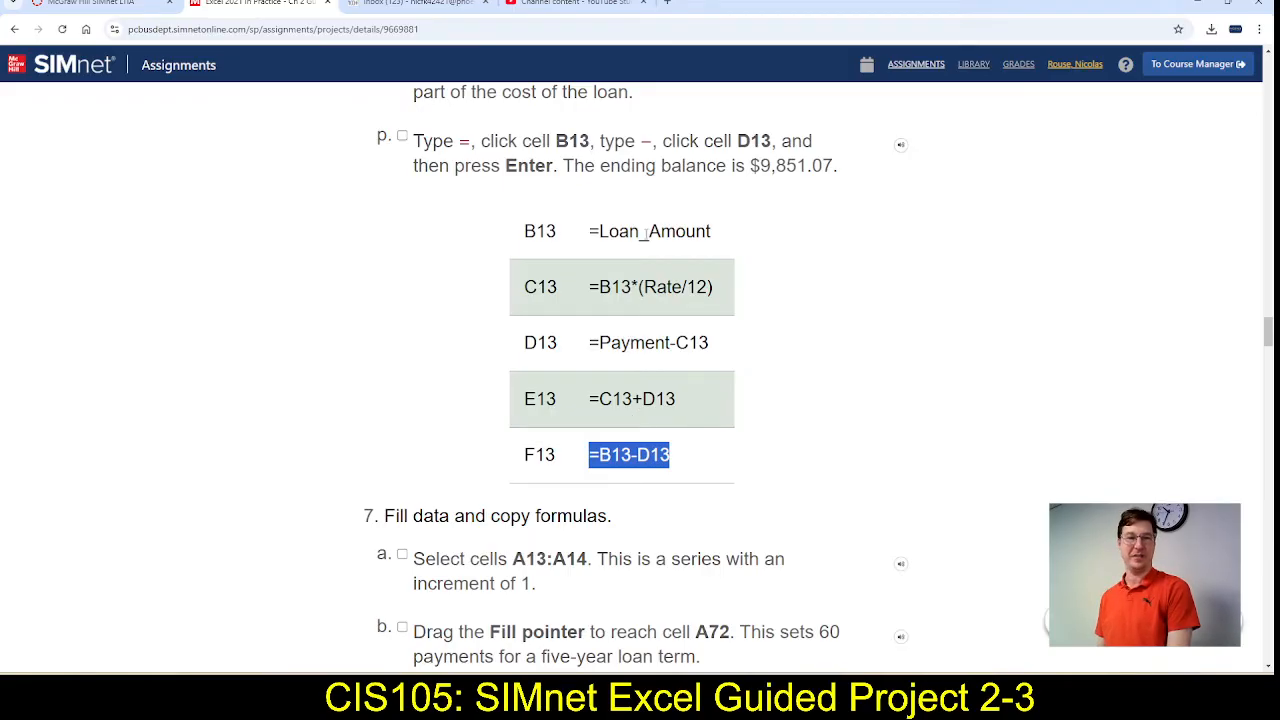
{"action": "scroll", "coordinate": [706, 436], "scroll_direction": "down", "scroll_amount": 1}
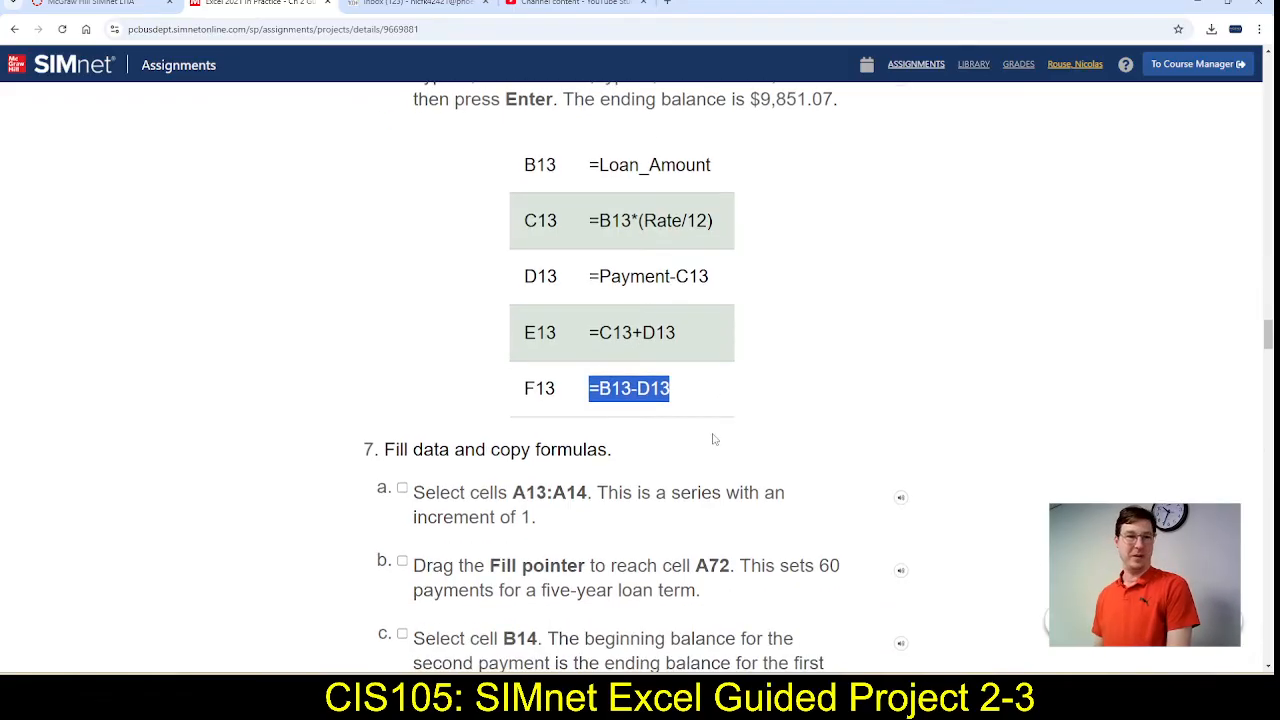
{"action": "scroll", "coordinate": [708, 437], "scroll_direction": "up", "scroll_amount": 1}
{"action": "scroll", "coordinate": [520, 279], "scroll_direction": "down", "scroll_amount": 4}
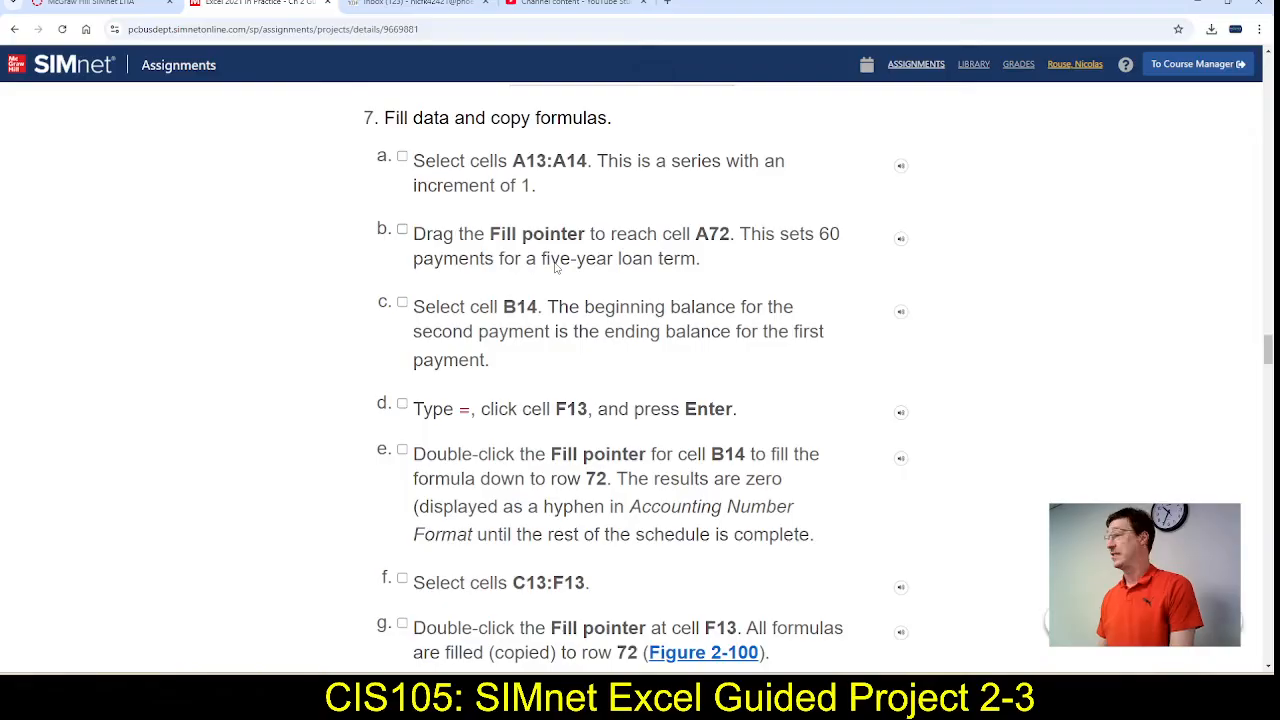
{"action": "left_click", "coordinate": [402, 158]}
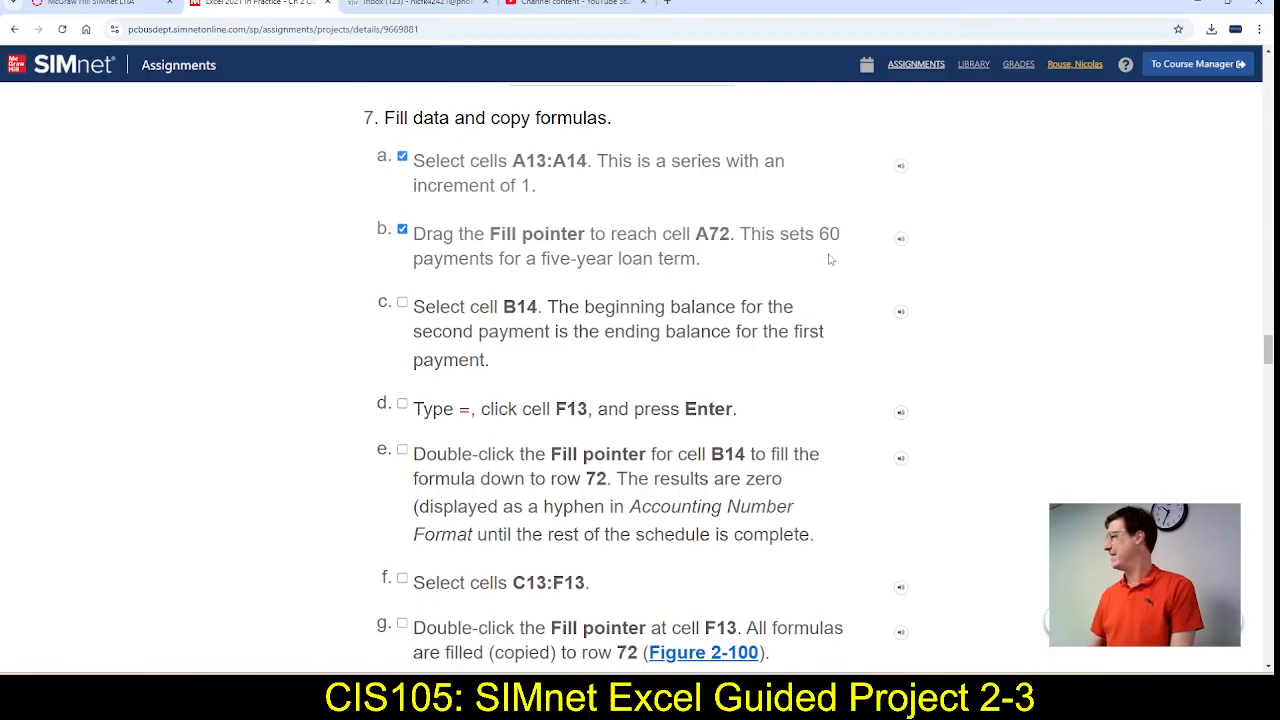
{"action": "scroll", "coordinate": [525, 381], "scroll_direction": "down", "scroll_amount": 1}
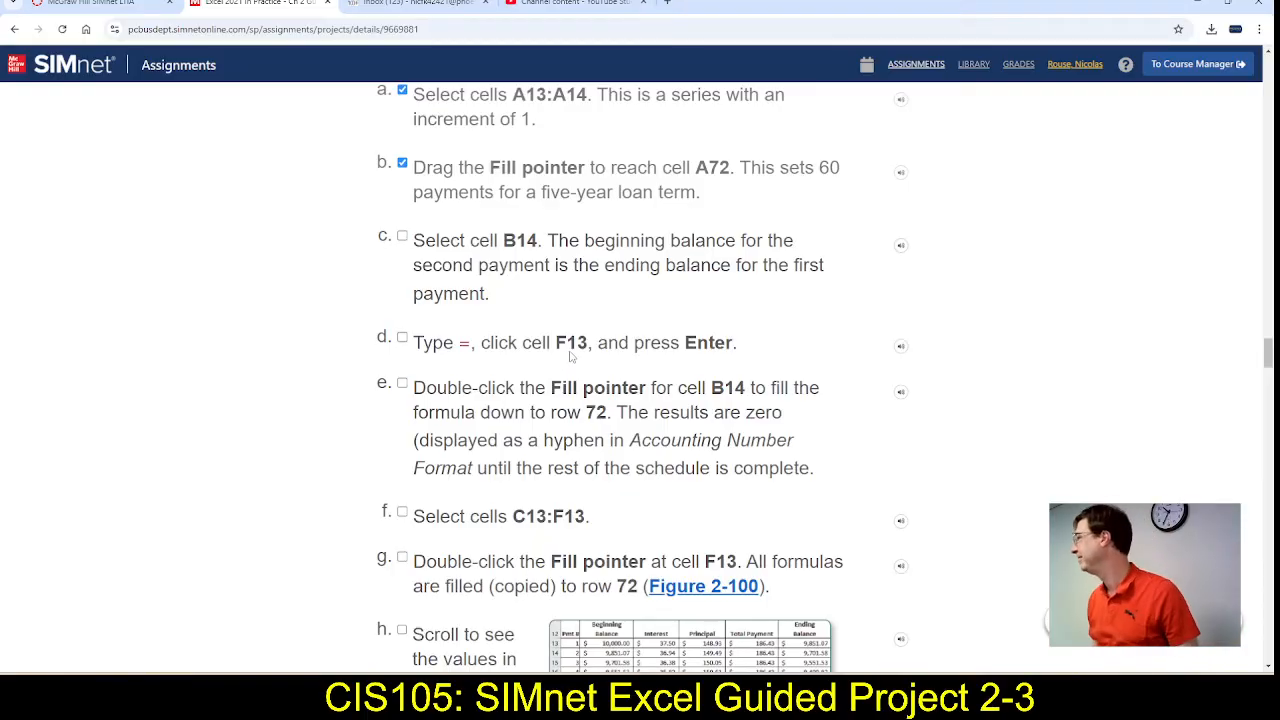
Step: Switch to Excel and enter the formula =F13 in cell B14 as the second payment's beginning balance
{"action": "key", "text": "alt+Tab"}
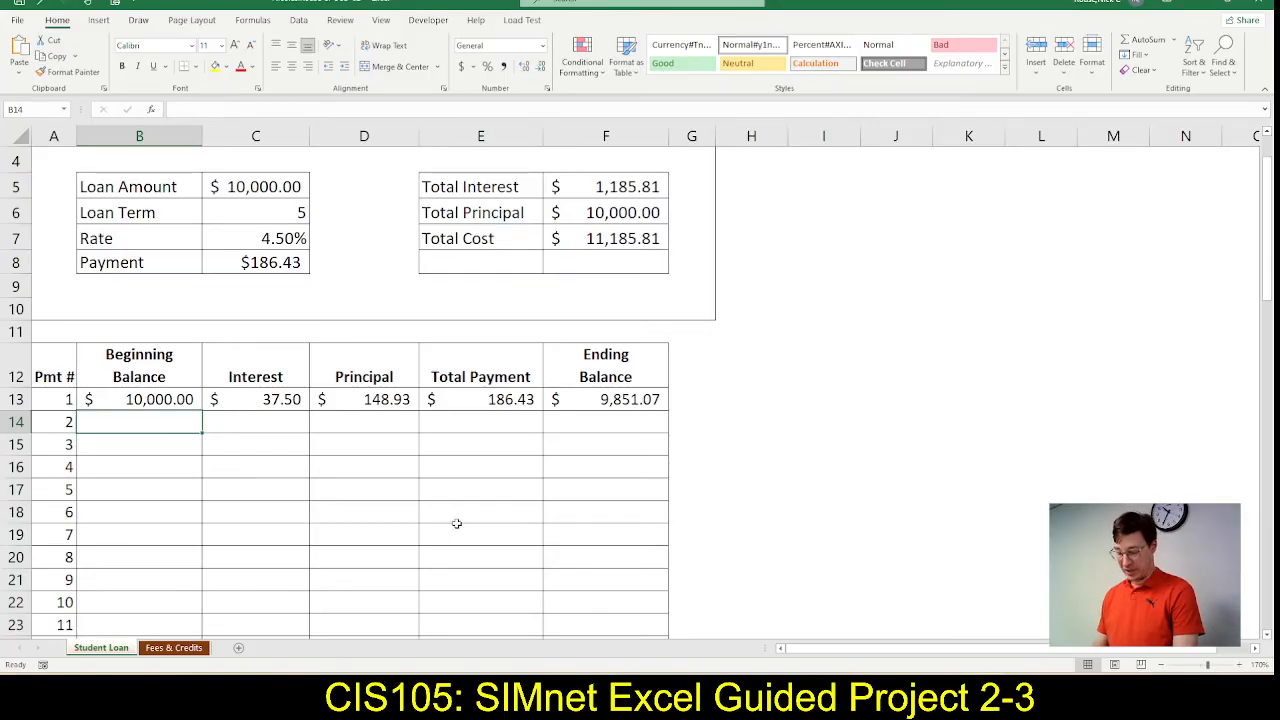
{"action": "type", "text": "="}
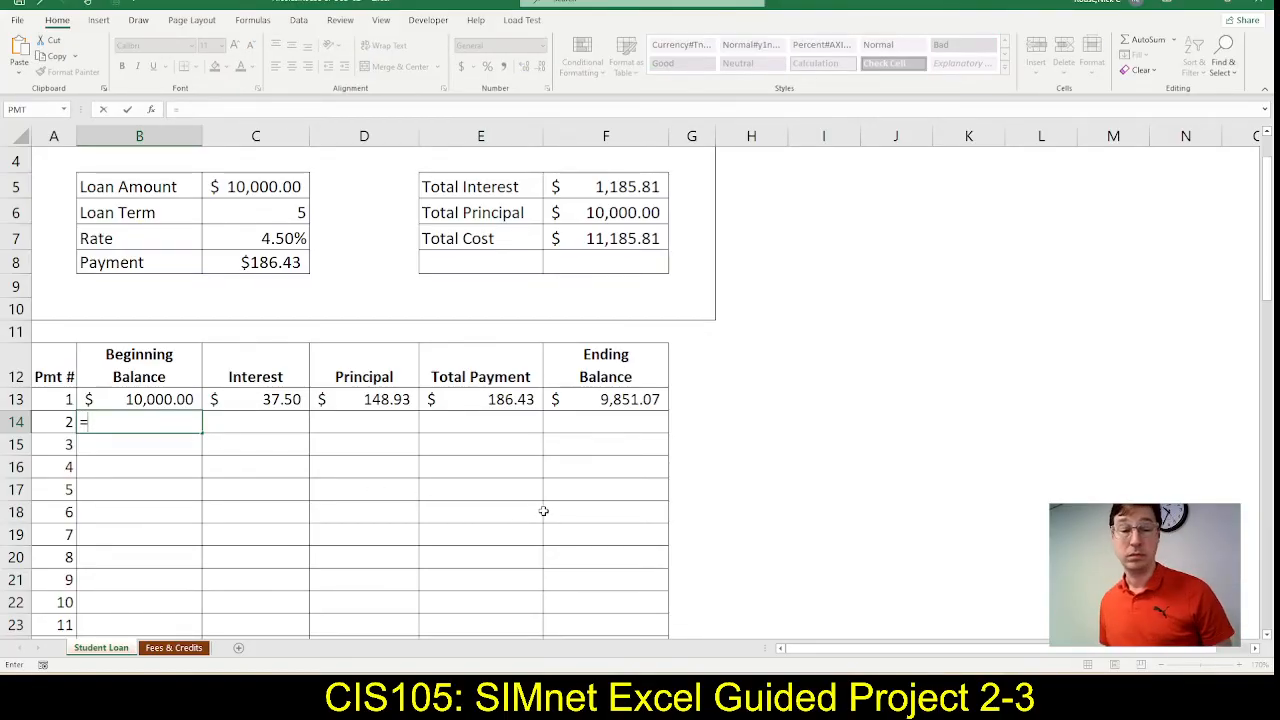
{"action": "left_click", "coordinate": [602, 399]}
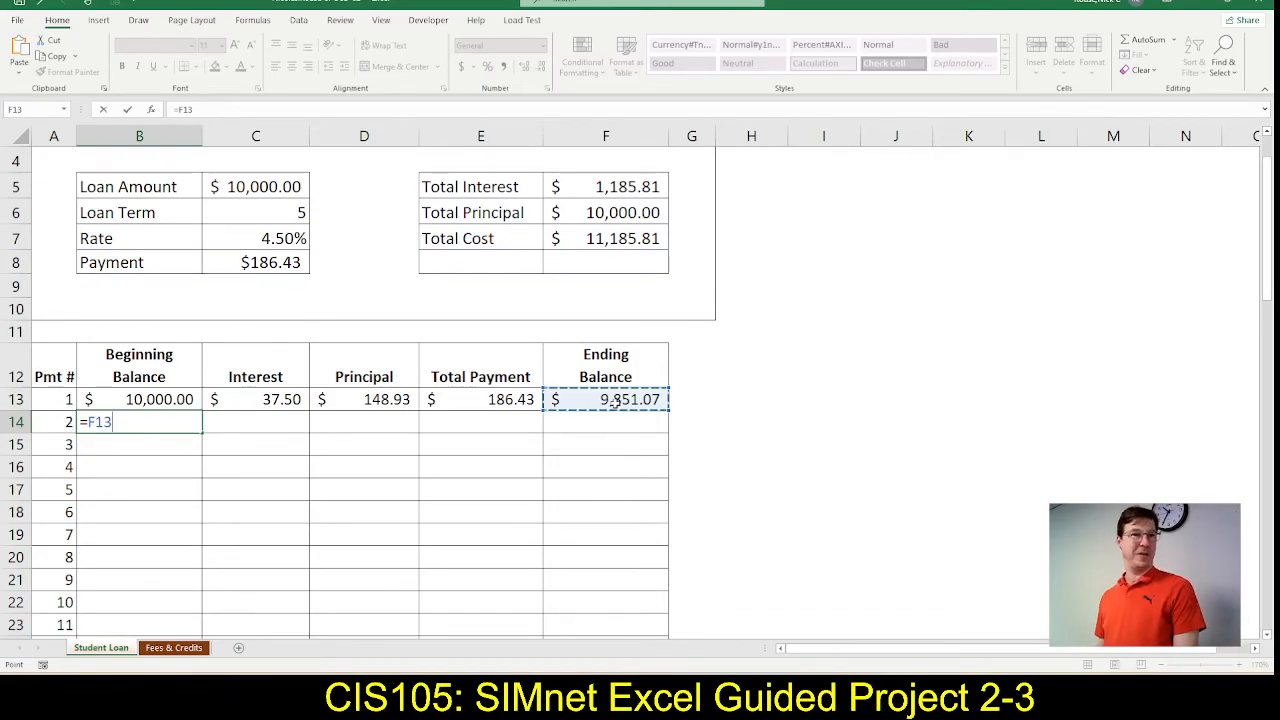
{"action": "left_click", "coordinate": [127, 110]}
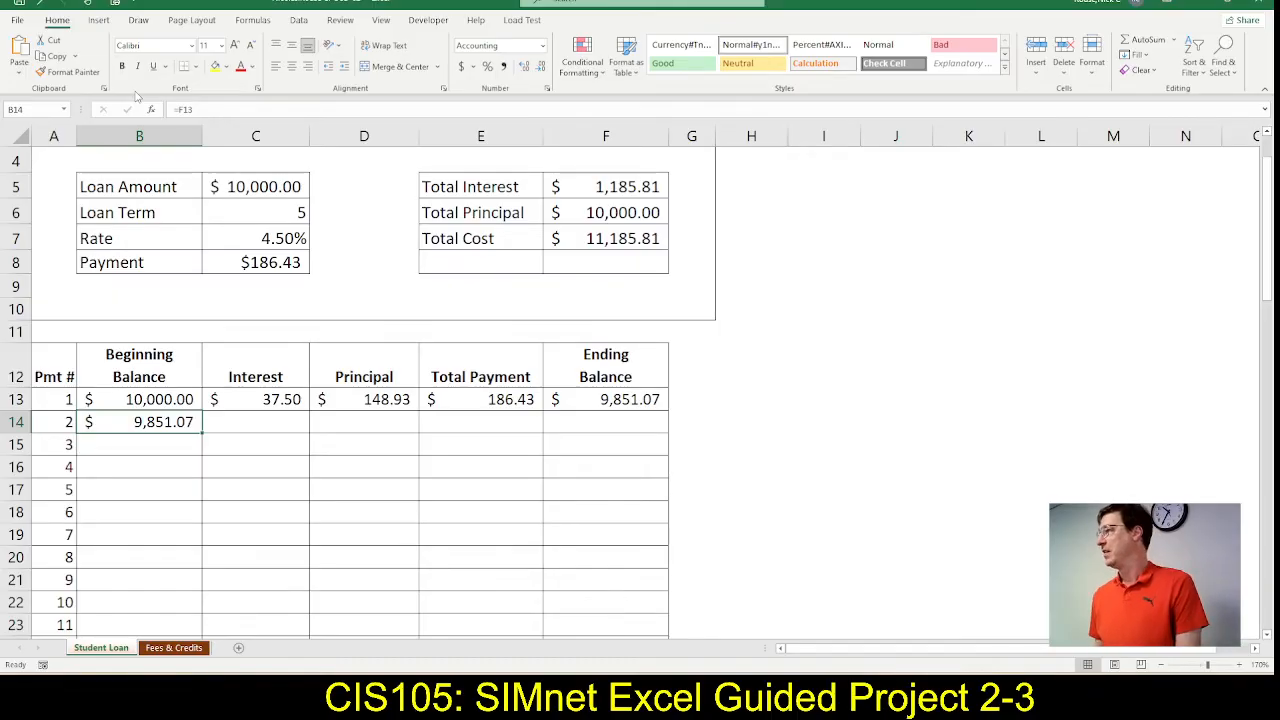
Step: Following the SIMnet instructions, fill the B14 formula and then the C13:F13 formulas down to row 72 in Excel
{"action": "key", "text": "alt+Tab"}
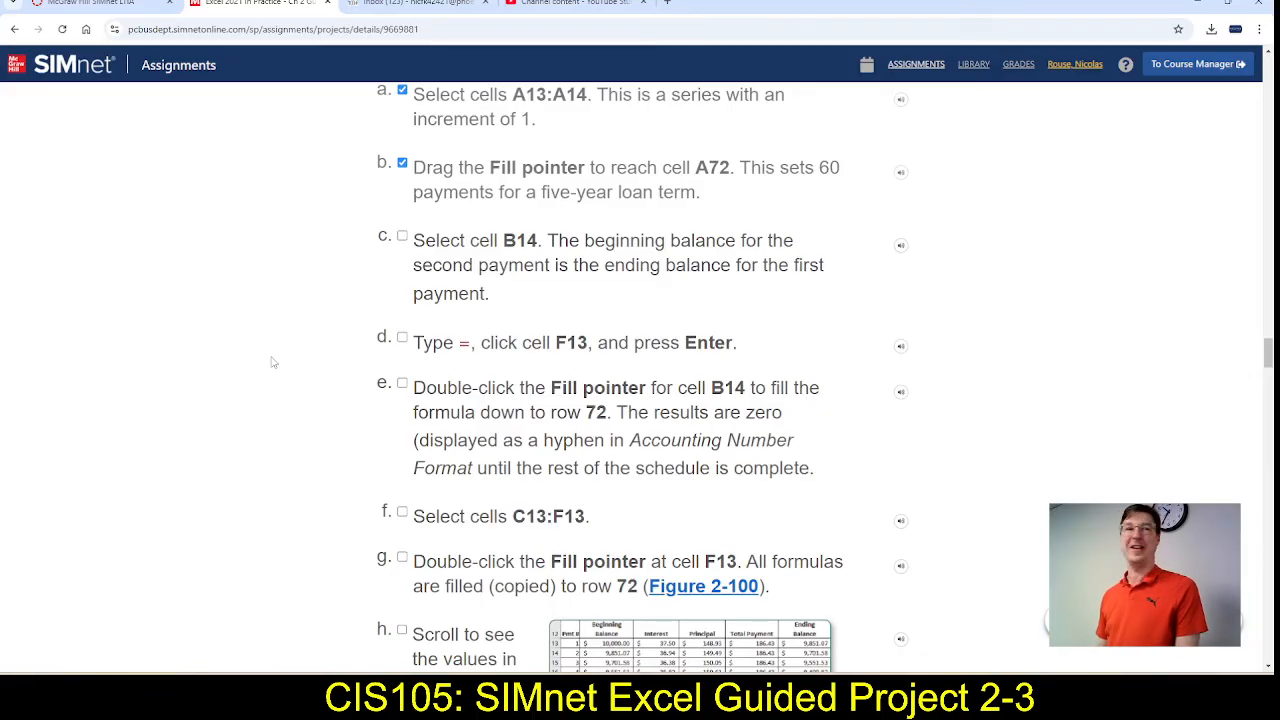
{"action": "scroll", "coordinate": [275, 362], "scroll_direction": "down", "scroll_amount": 1}
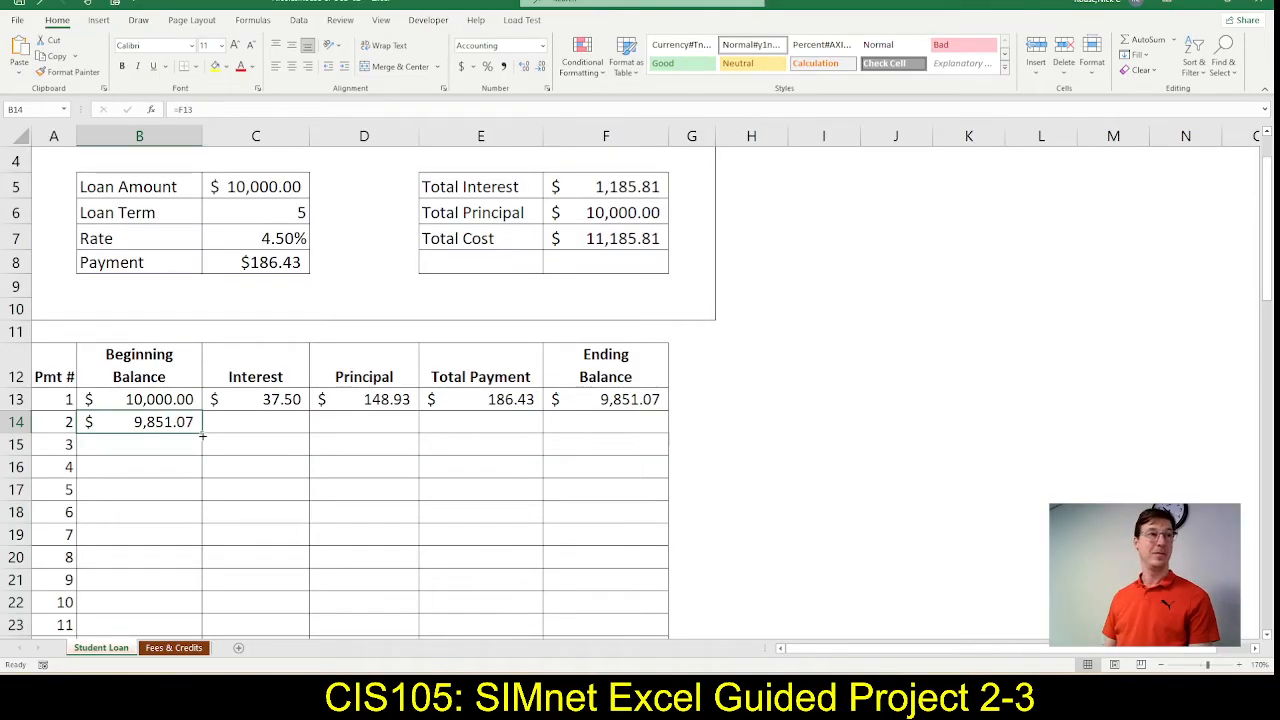
{"action": "double_click", "coordinate": [202, 435]}
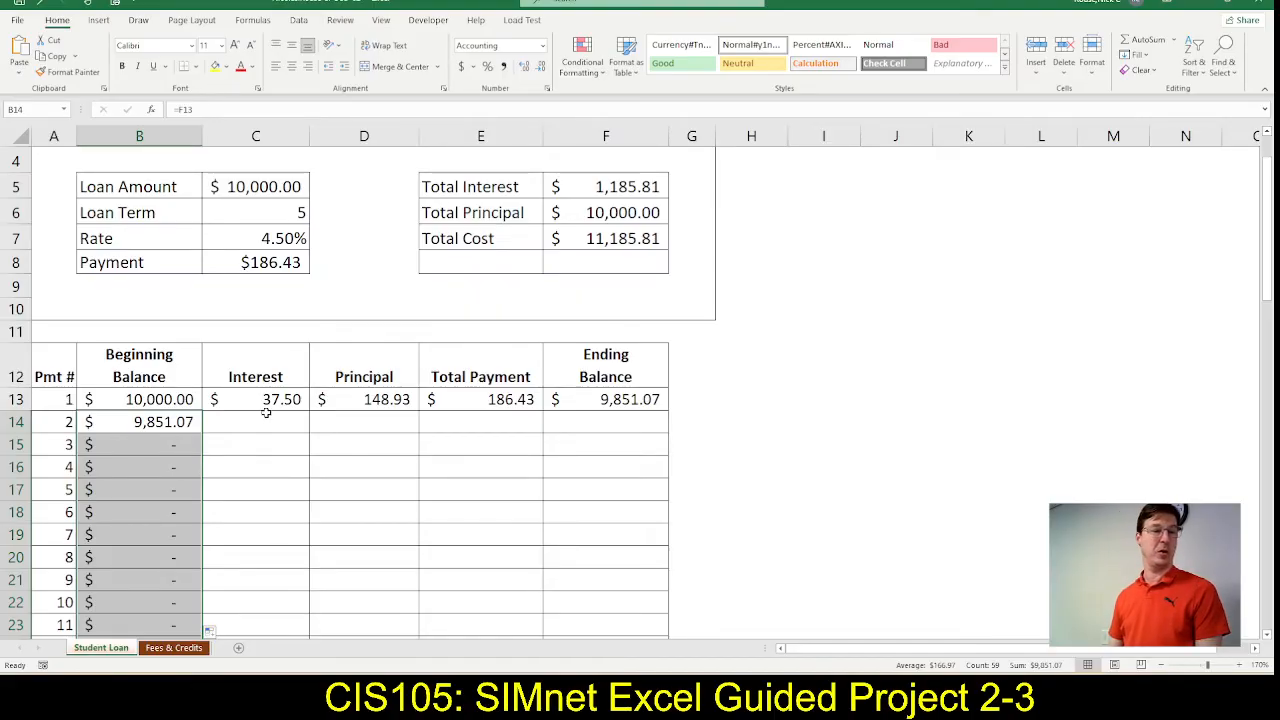
{"action": "left_click_drag", "start_coordinate": [256, 399], "coordinate": [572, 403]}
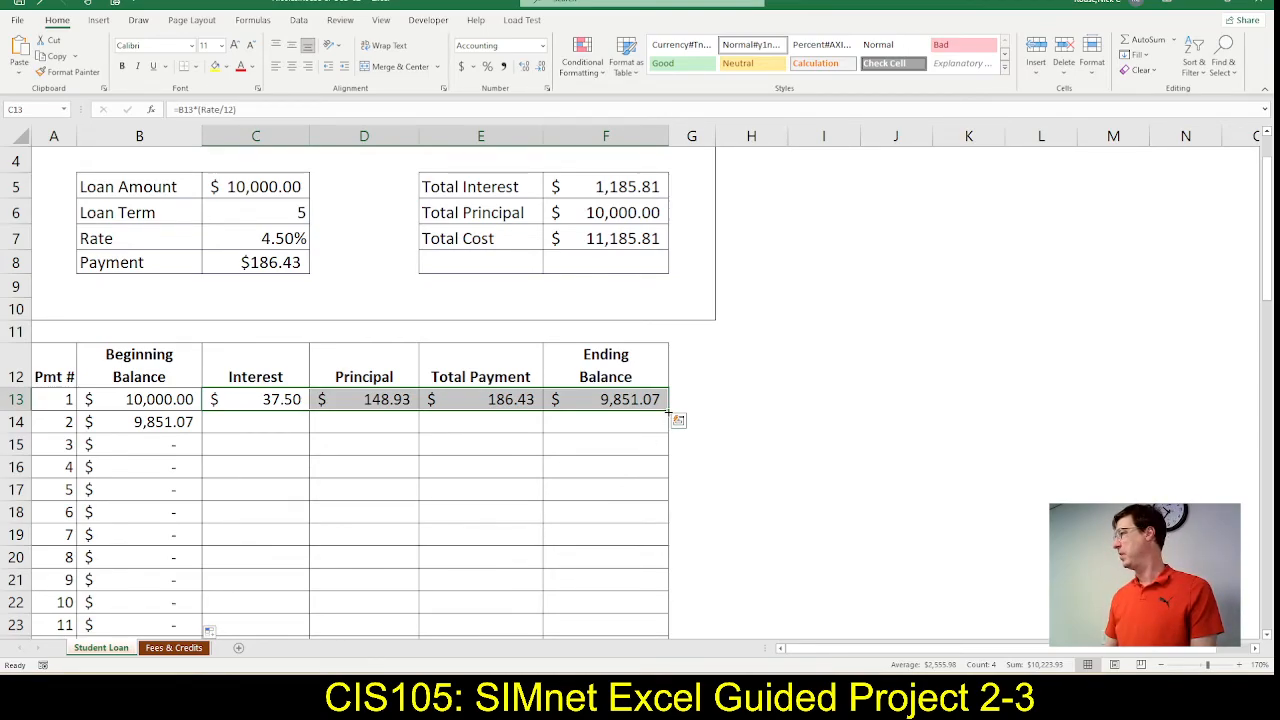
{"action": "double_click", "coordinate": [668, 411]}
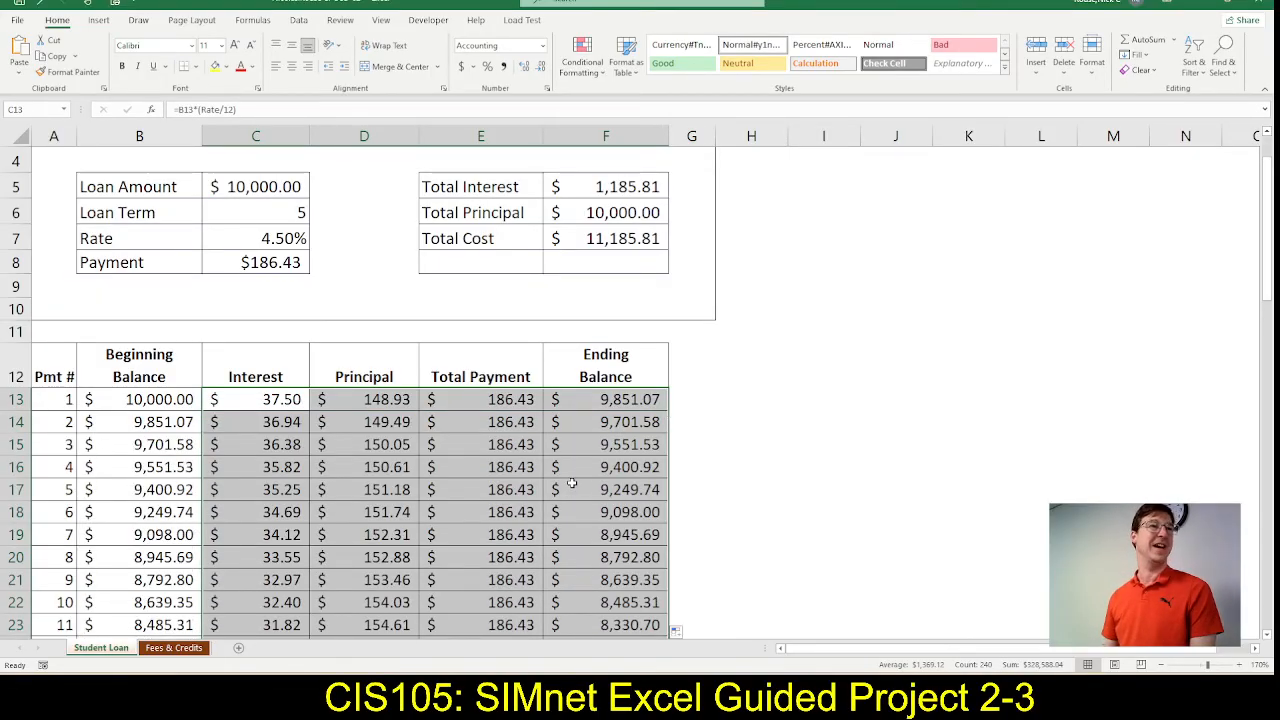
Step: Review the amortization schedule down to the final ending balance in F72, and return to cell A1
{"action": "scroll", "coordinate": [574, 484], "scroll_direction": "down", "scroll_amount": 9}
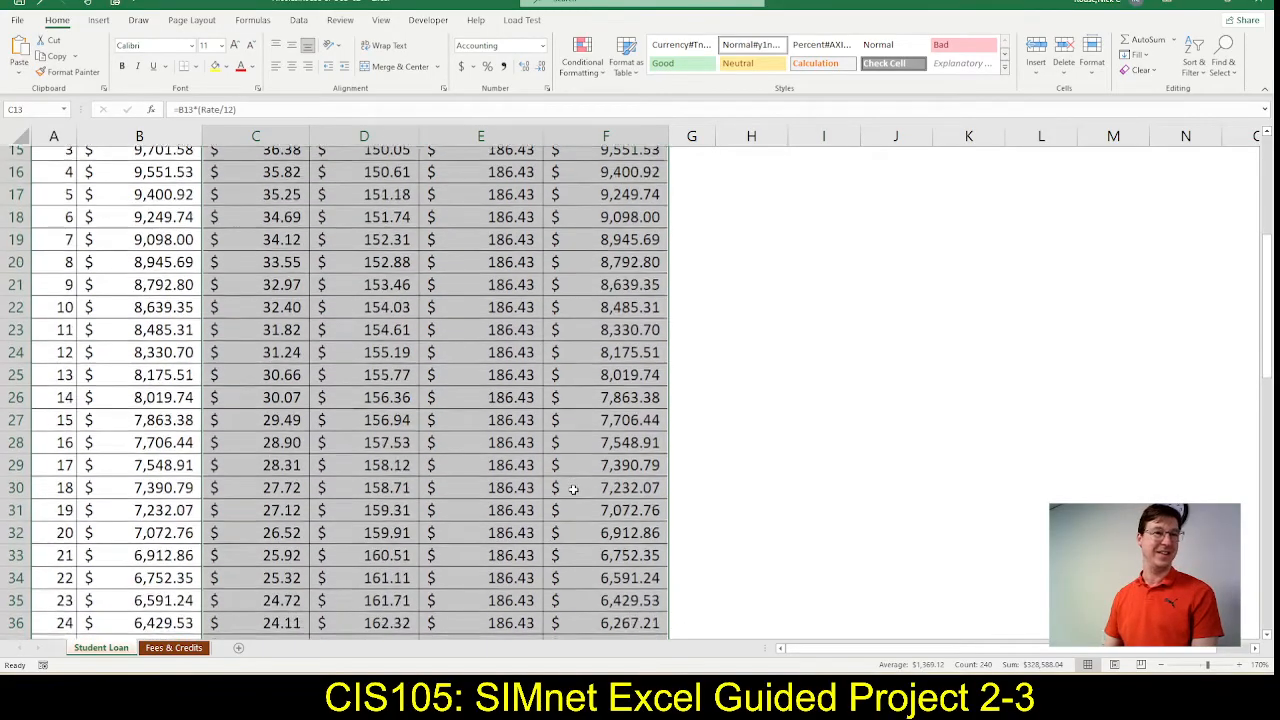
{"action": "scroll", "coordinate": [574, 488], "scroll_direction": "down", "scroll_amount": 9}
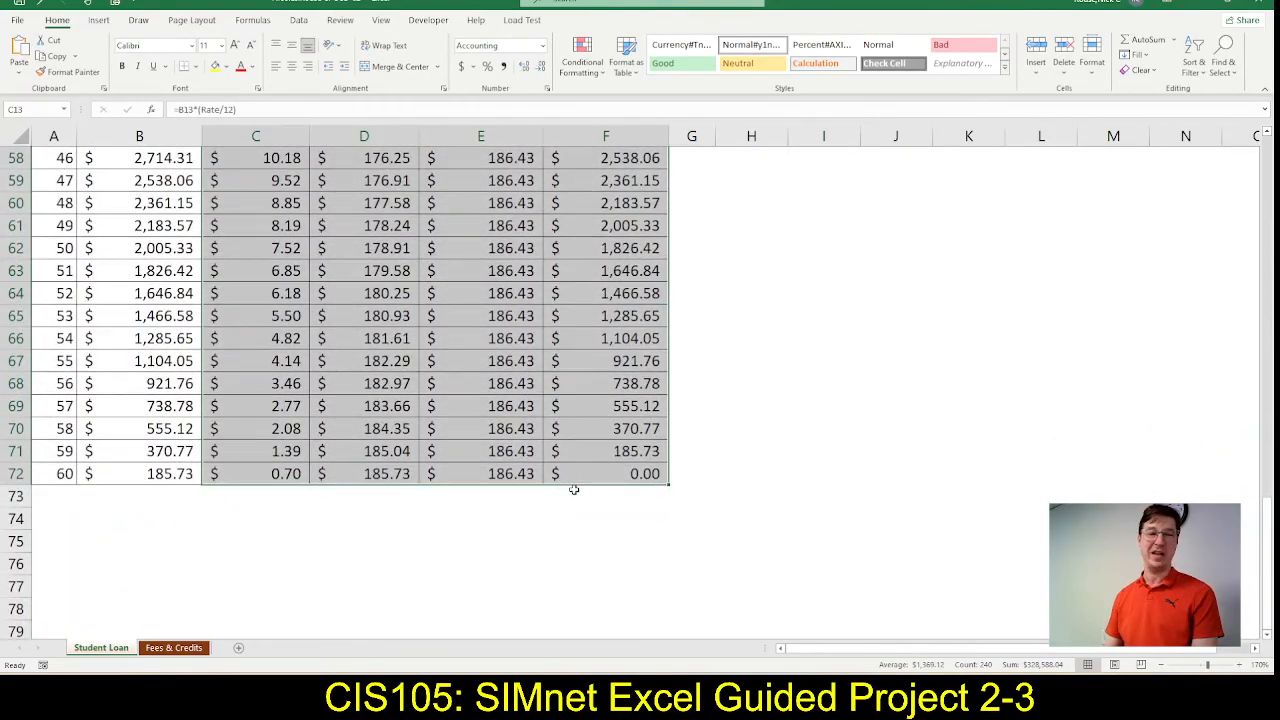
{"action": "left_click", "coordinate": [599, 474]}
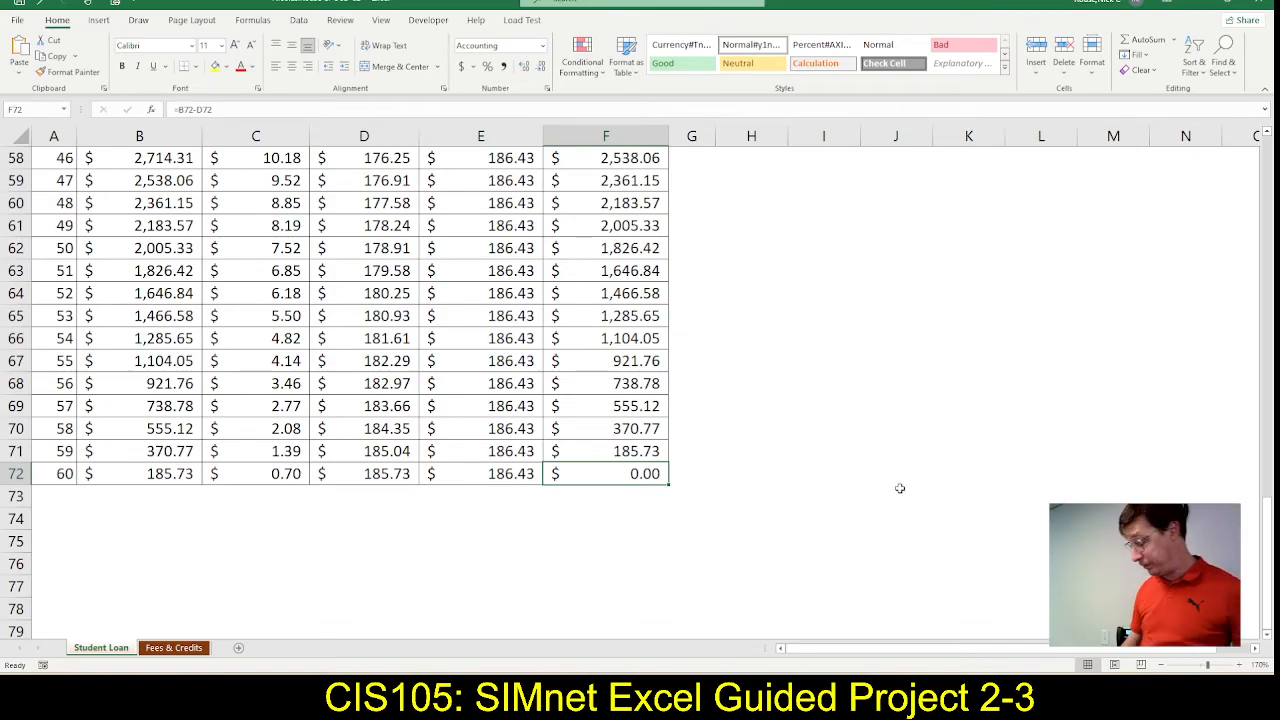
{"action": "key", "text": "ctrl+Home"}
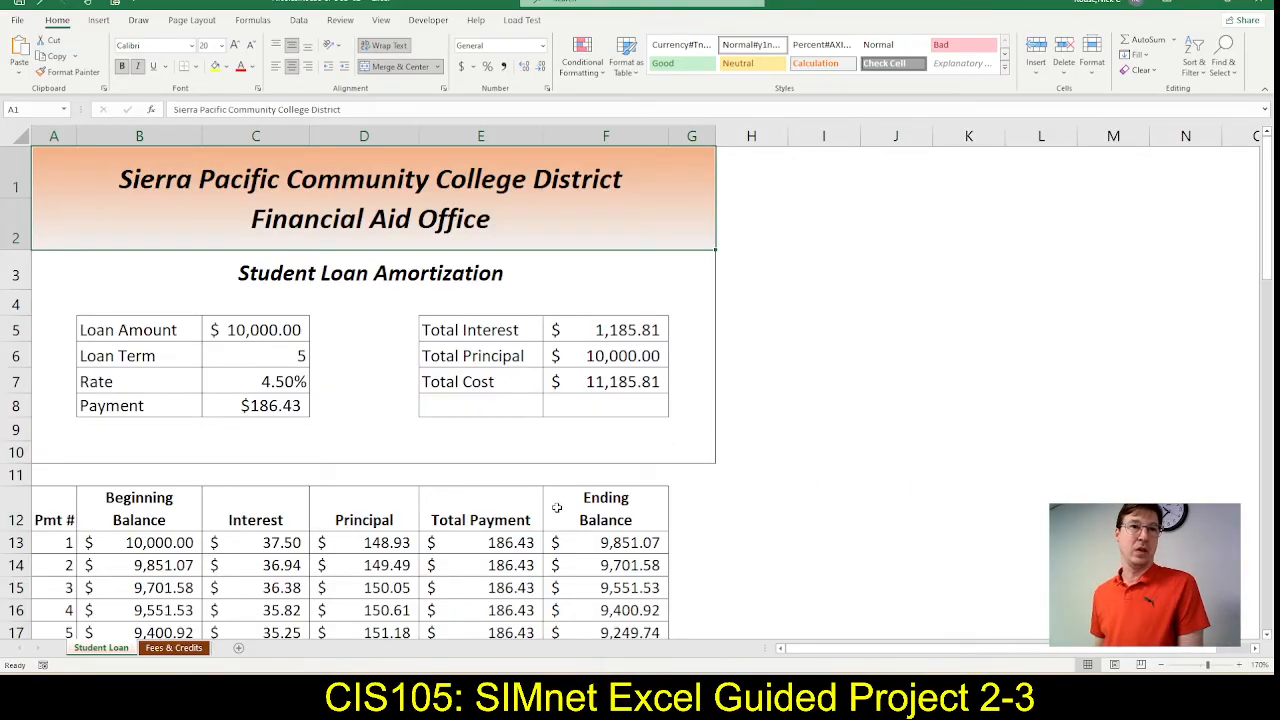
Step: Switch to SIMnet to read instruction 8 on print titles, and select cell A12 in Excel
{"action": "key", "text": "alt+Tab"}
{"action": "scroll", "coordinate": [492, 456], "scroll_direction": "down", "scroll_amount": 4}
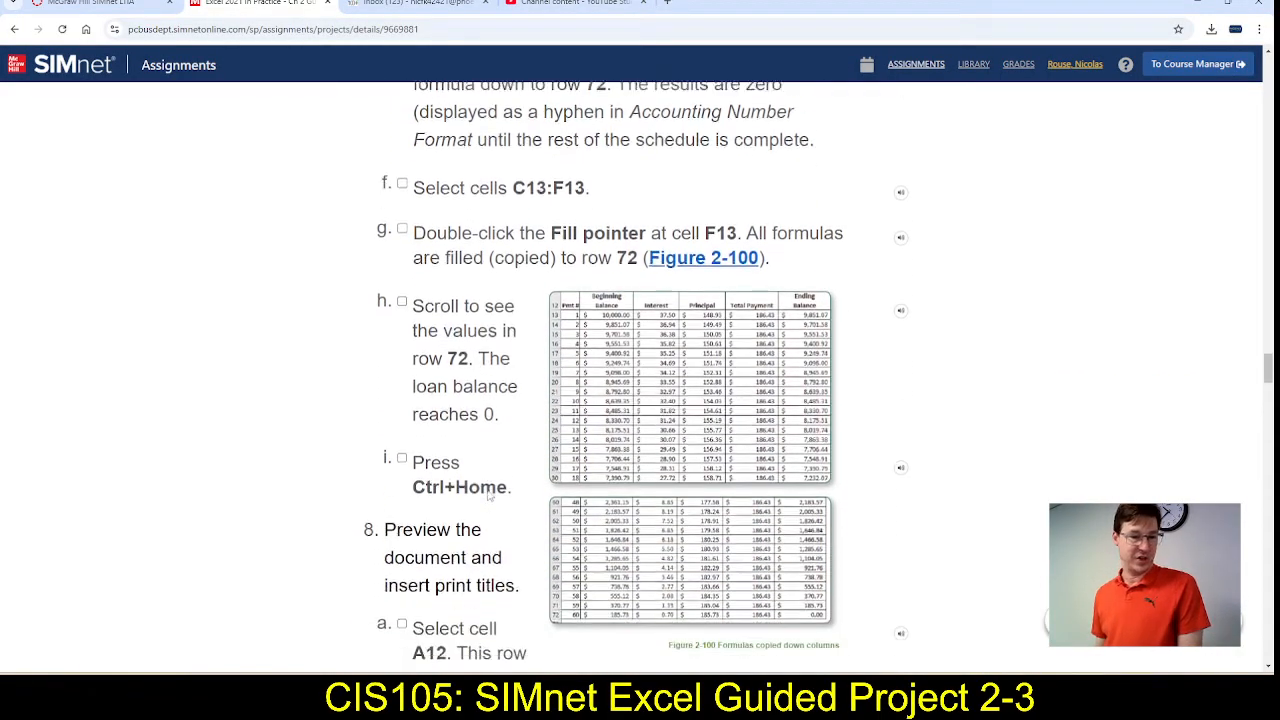
{"action": "scroll", "coordinate": [490, 496], "scroll_direction": "down", "scroll_amount": 2}
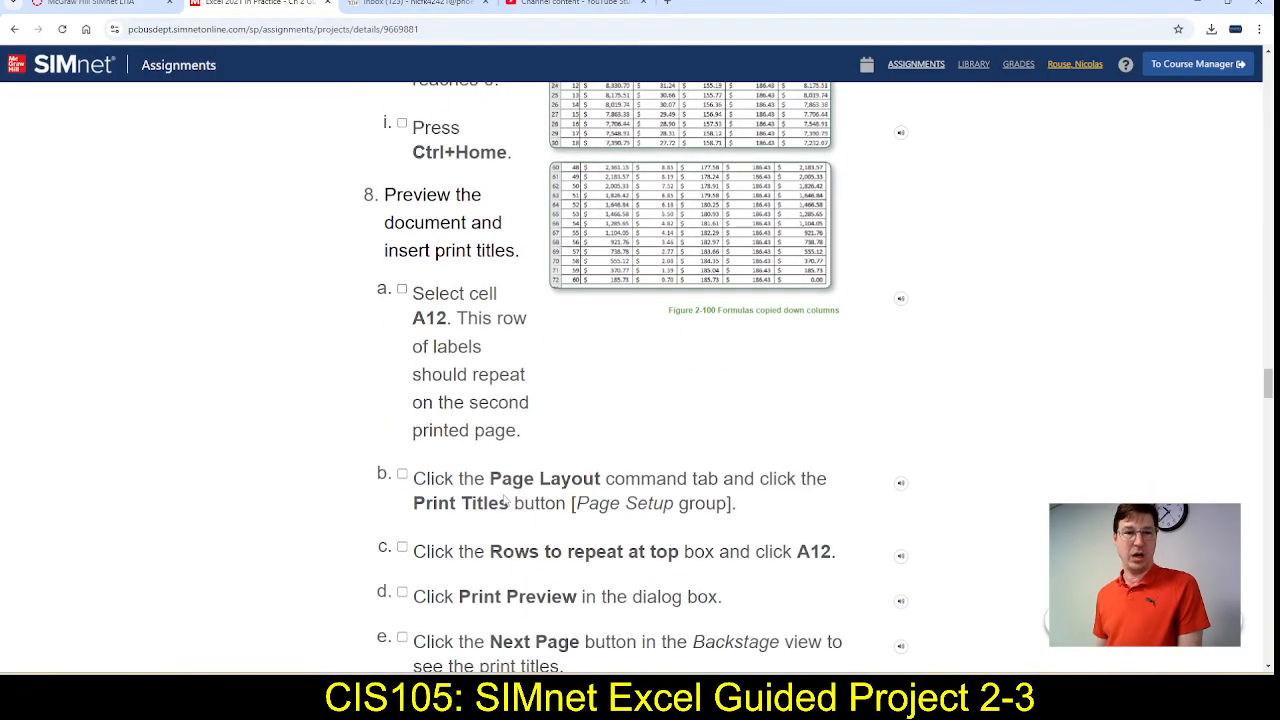
{"action": "scroll", "coordinate": [500, 500], "scroll_direction": "down", "scroll_amount": 1}
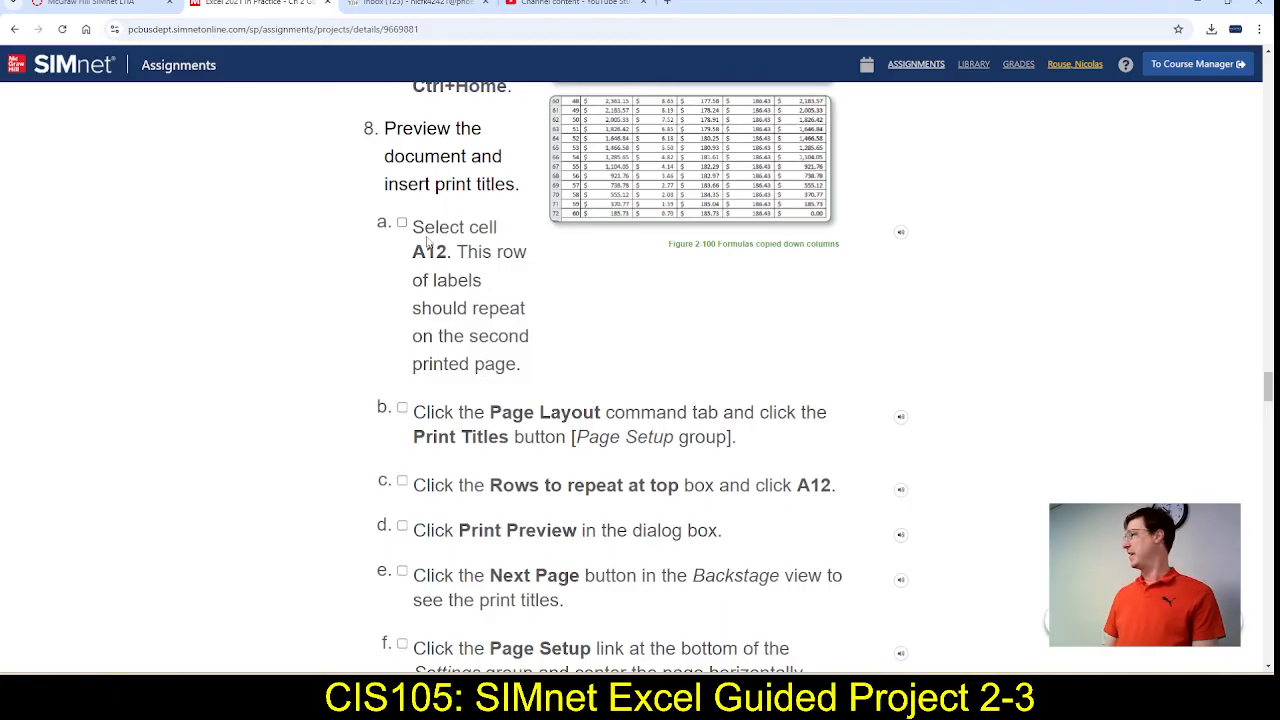
{"action": "key", "text": "alt+Tab"}
{"action": "scroll", "coordinate": [102, 413], "scroll_direction": "down", "scroll_amount": 2}
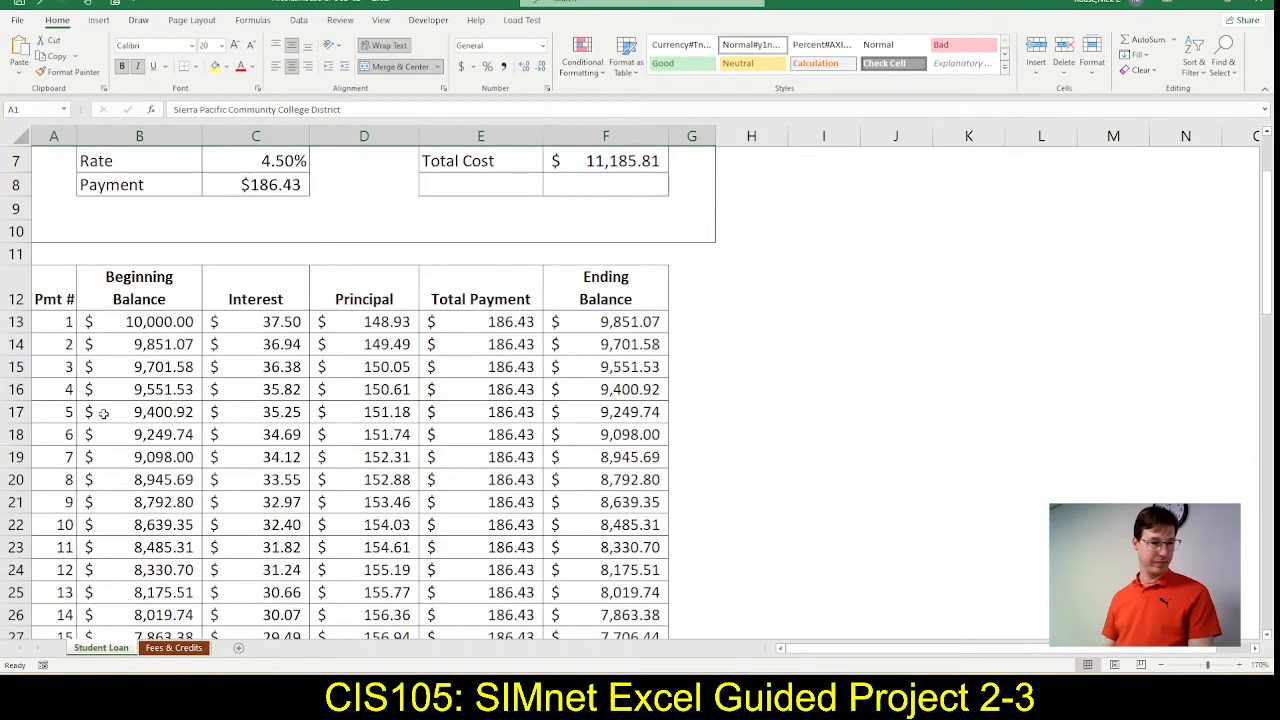
{"action": "left_click", "coordinate": [38, 305]}
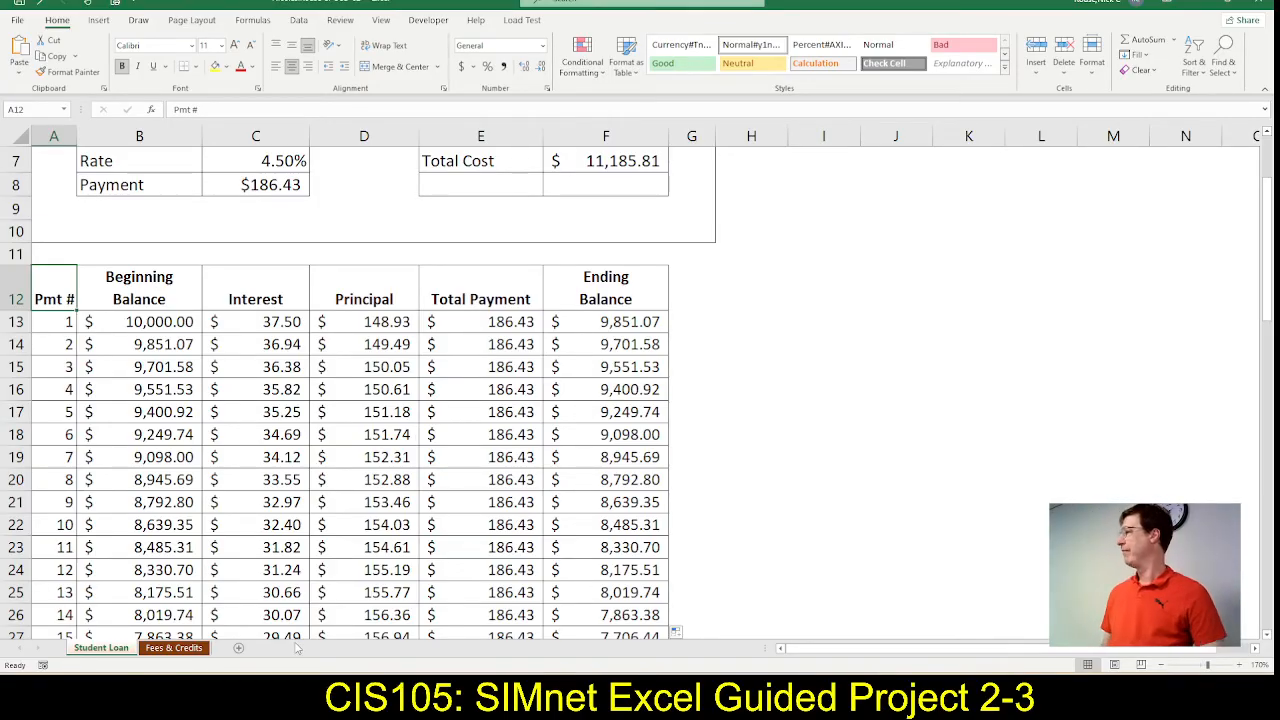
Step: Switch to SIMnet and tick off sub-step a of instruction 8 on selecting cell A12
{"action": "key", "text": "alt+Tab"}
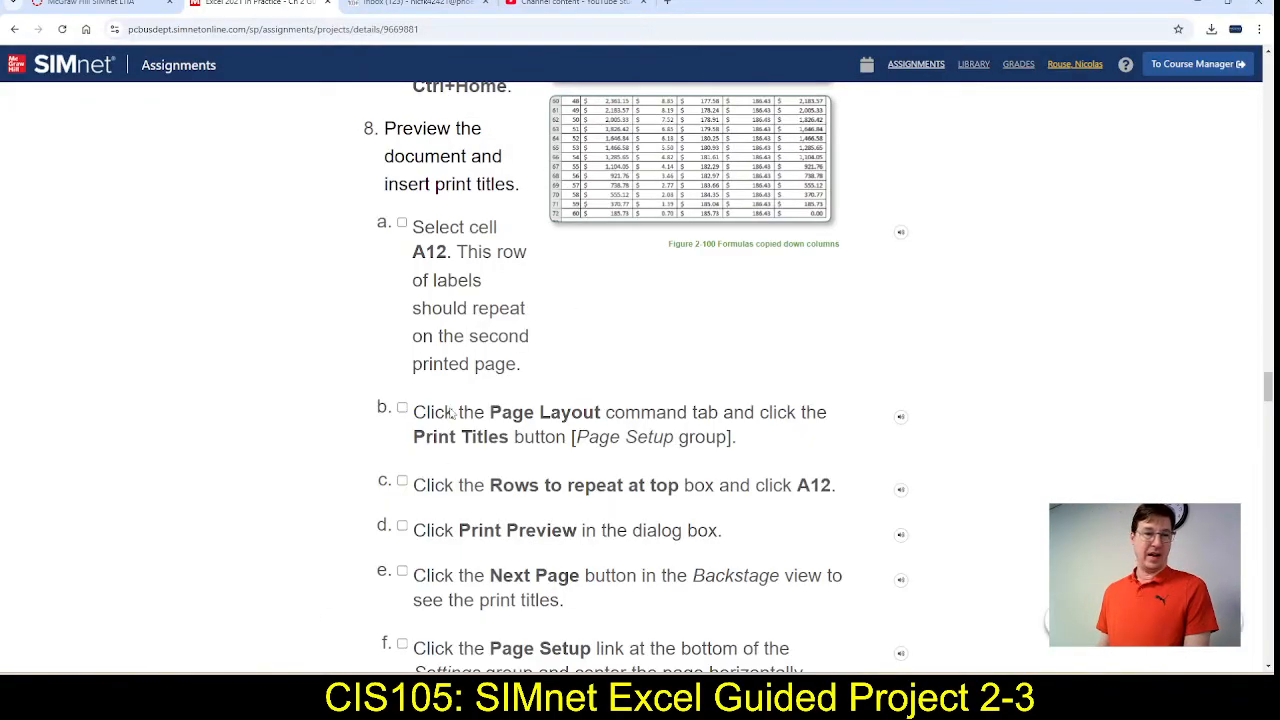
{"action": "left_click", "coordinate": [402, 226]}
{"action": "scroll", "coordinate": [594, 530], "scroll_direction": "down", "scroll_amount": 1}
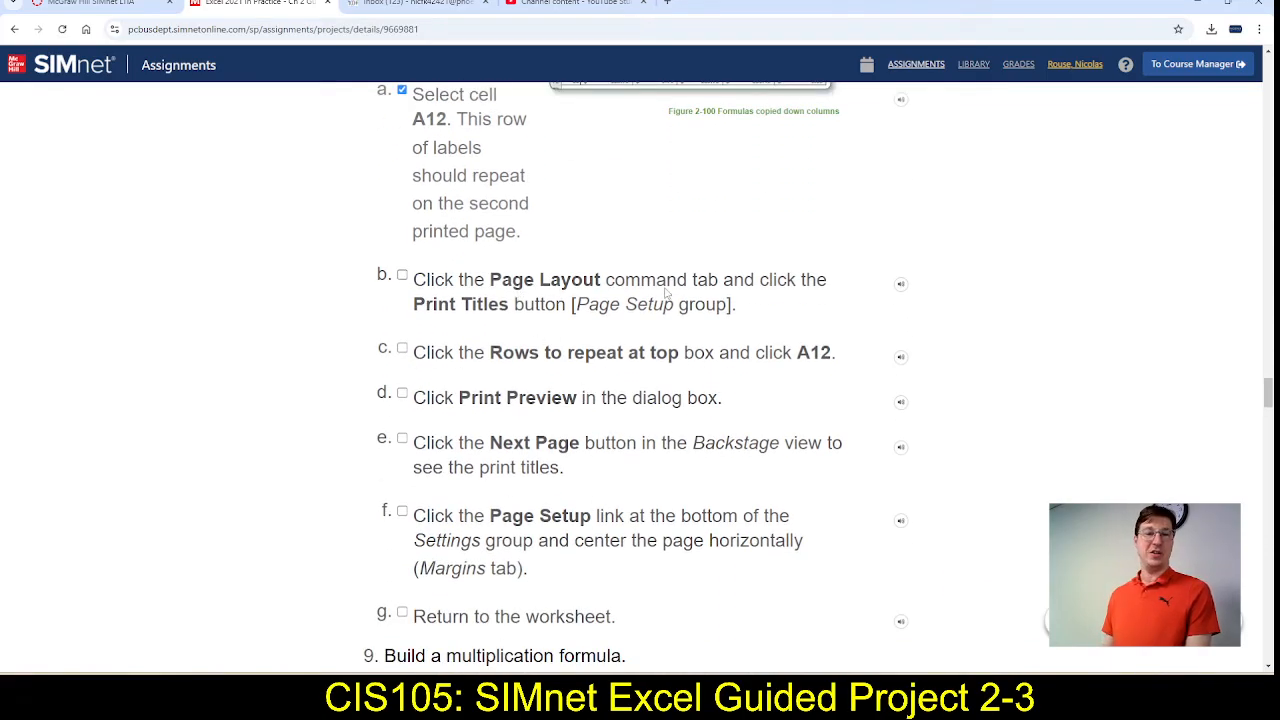
Step: Switch to Excel and open the Print Titles settings for the Student Loan sheet, consulting SIMnet's sub-step b
{"action": "key", "text": "alt+Tab"}
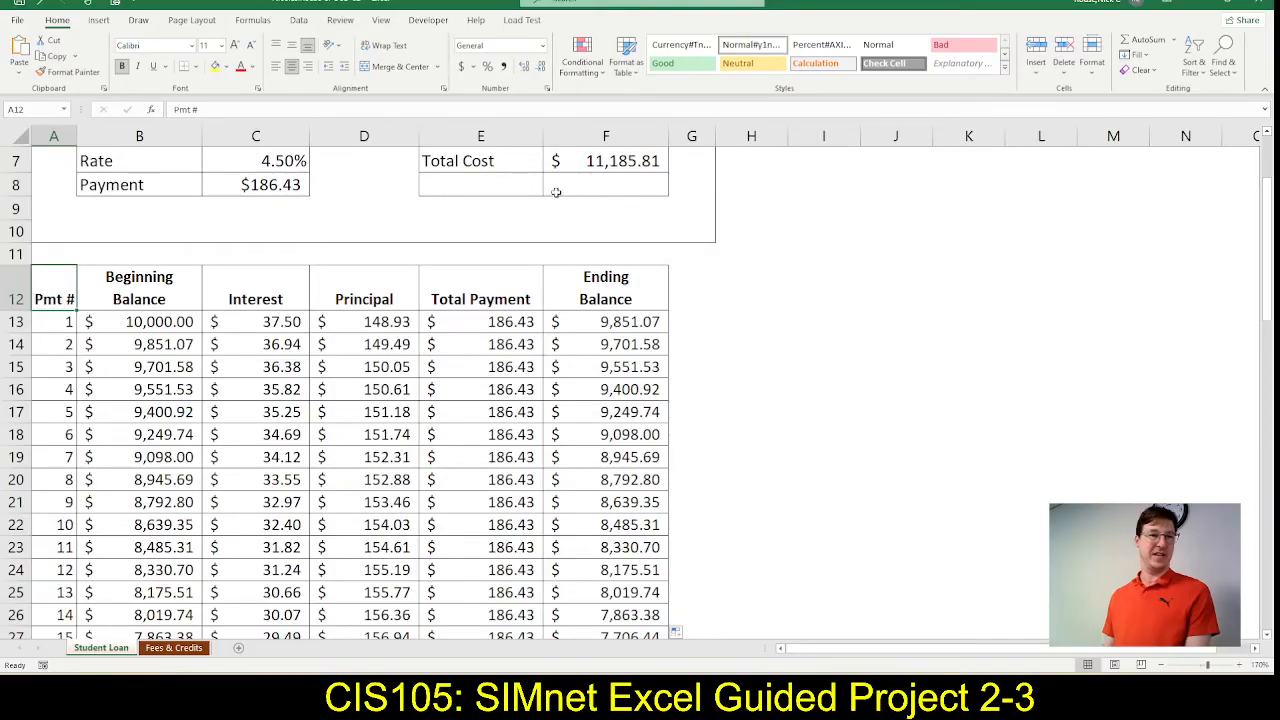
{"action": "left_click", "coordinate": [192, 20]}
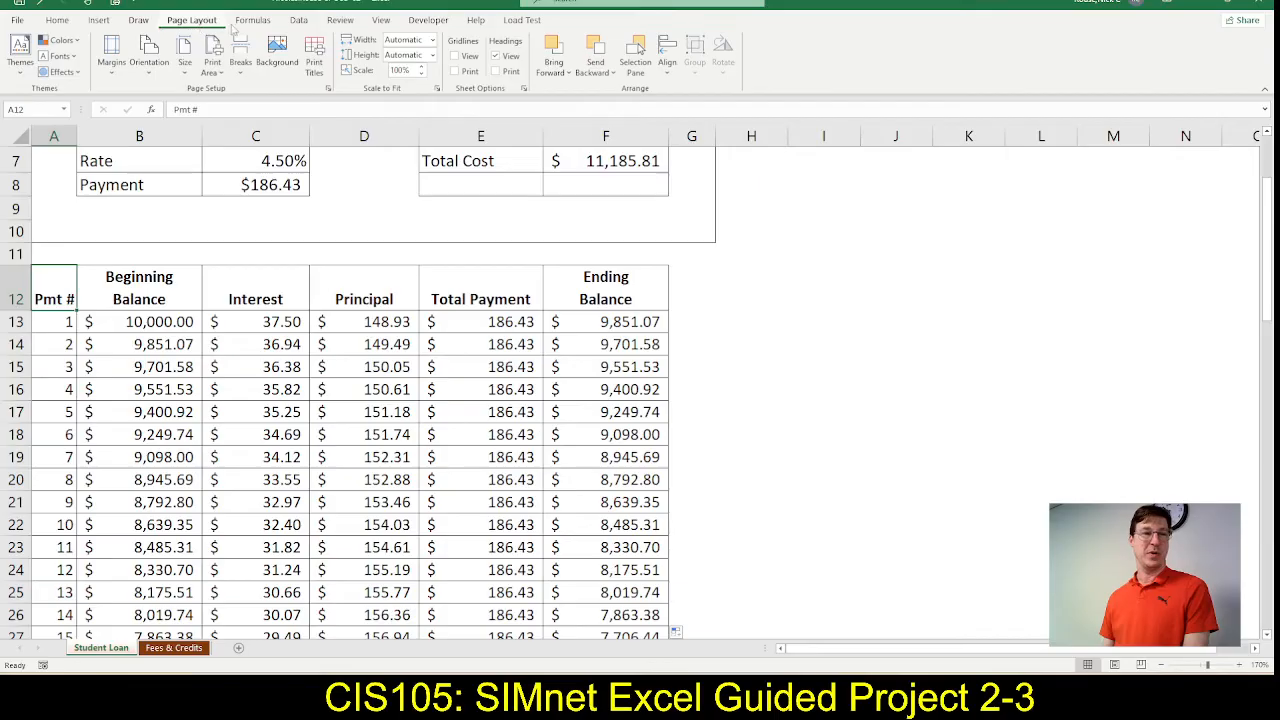
{"action": "key", "text": "alt+Tab"}
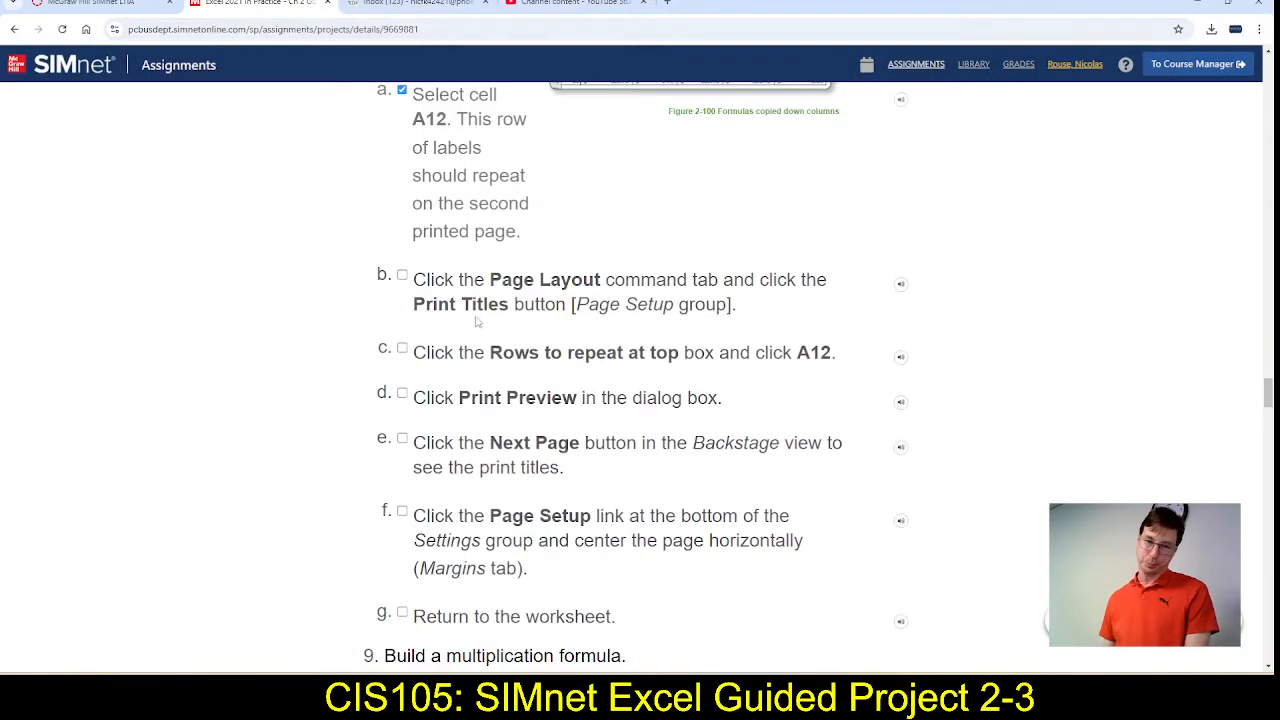
{"action": "key", "text": "alt+Tab"}
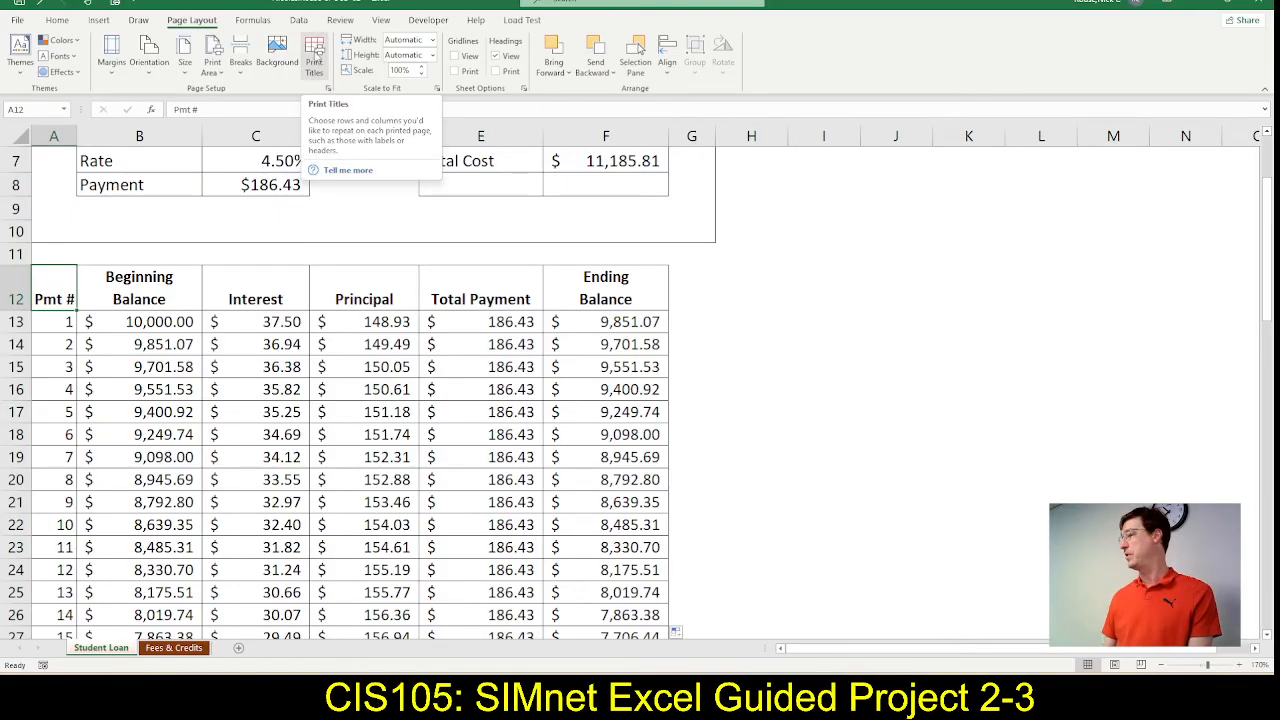
{"action": "left_click", "coordinate": [314, 60]}
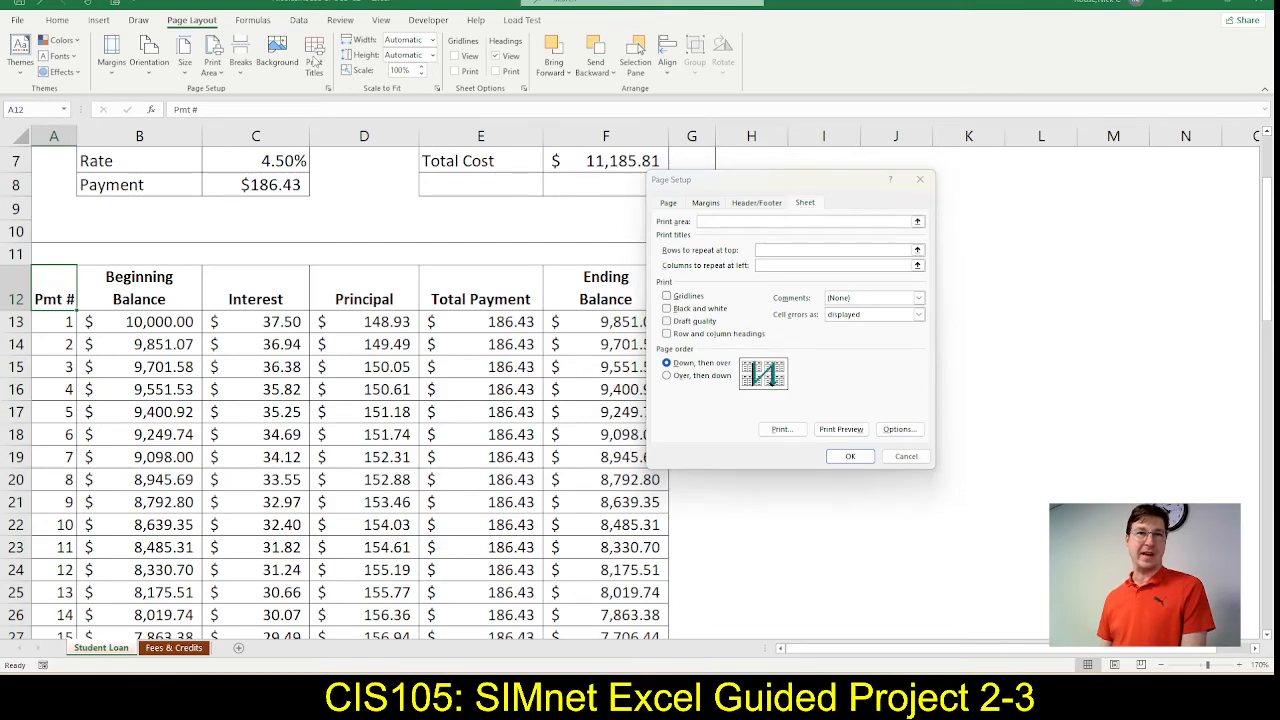
Step: Switch to SIMnet and tick off sub-step b of instruction 8 on opening Print Titles
{"action": "key", "text": "alt+Tab"}
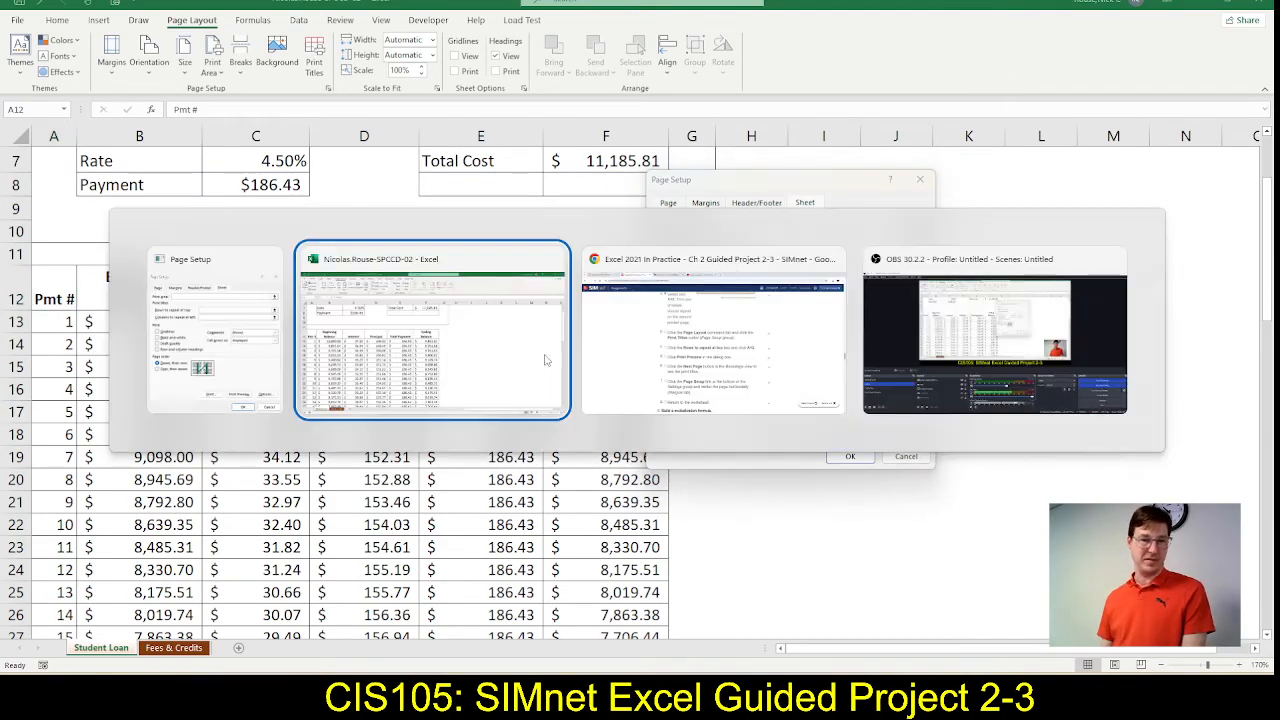
{"action": "key", "text": "alt+Tab"}
{"action": "key", "text": "Tab"}
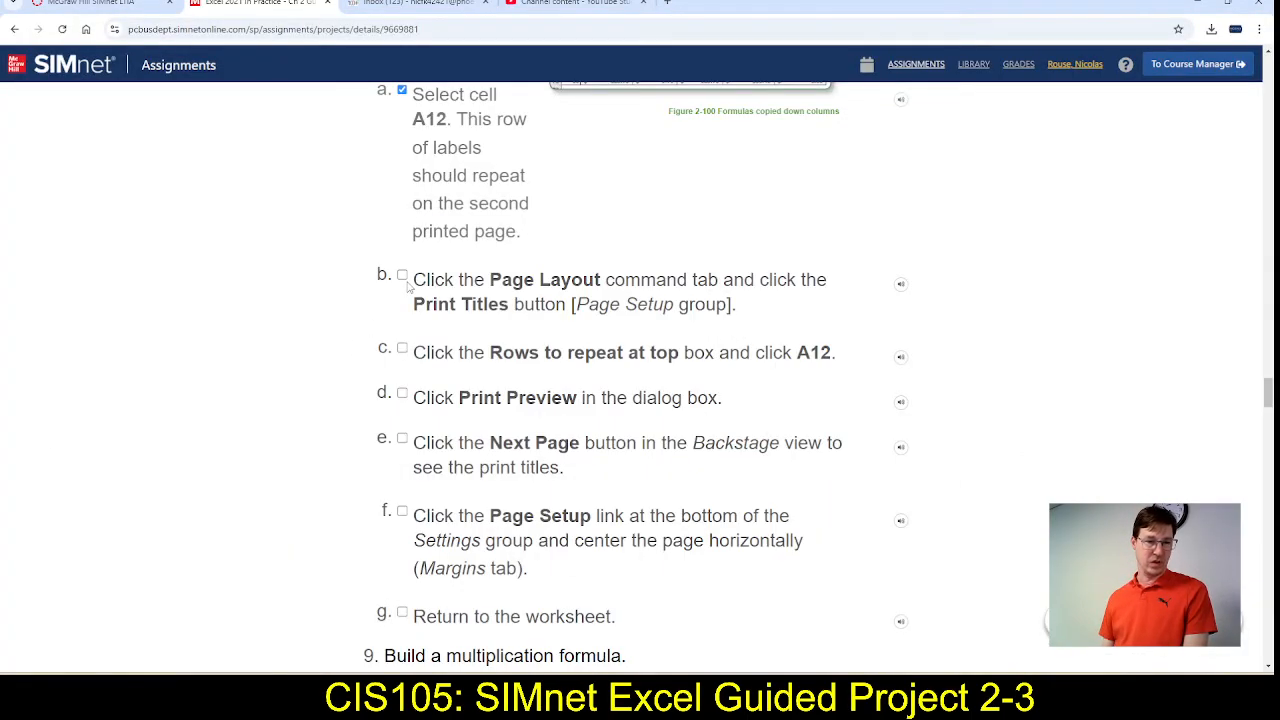
{"action": "scroll", "coordinate": [488, 276], "scroll_direction": "down", "scroll_amount": 1}
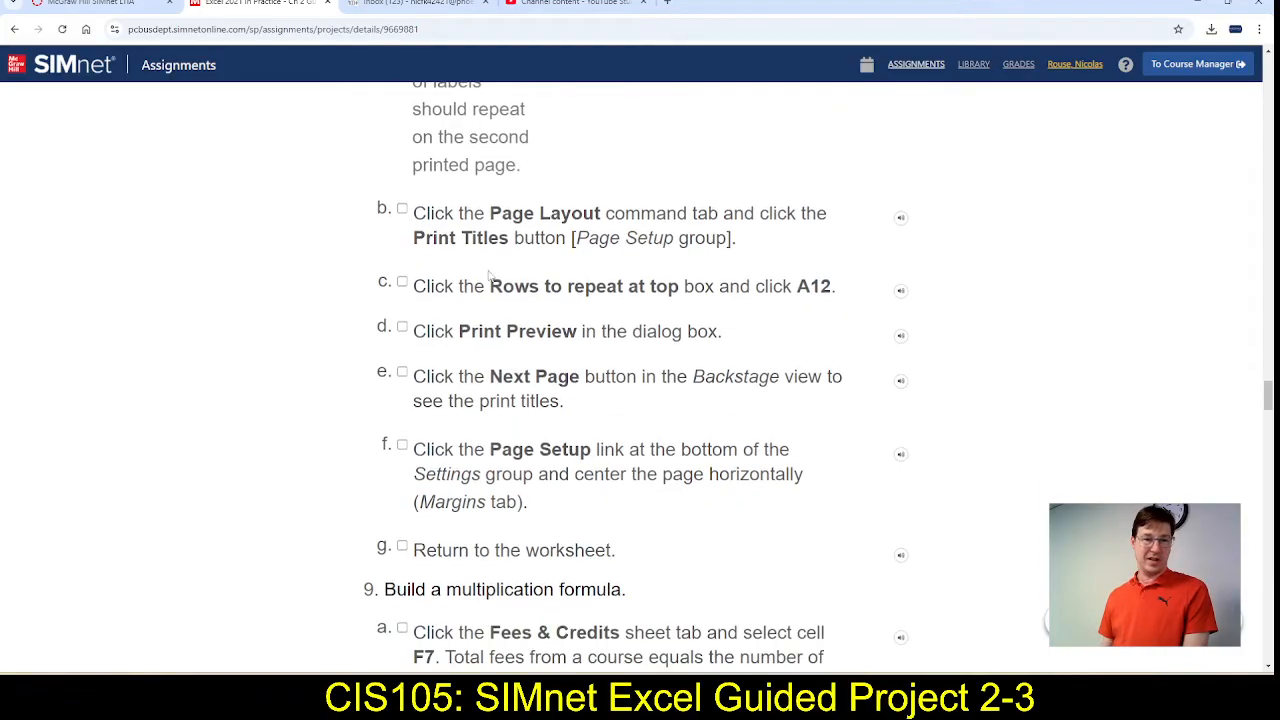
{"action": "left_click", "coordinate": [402, 209]}
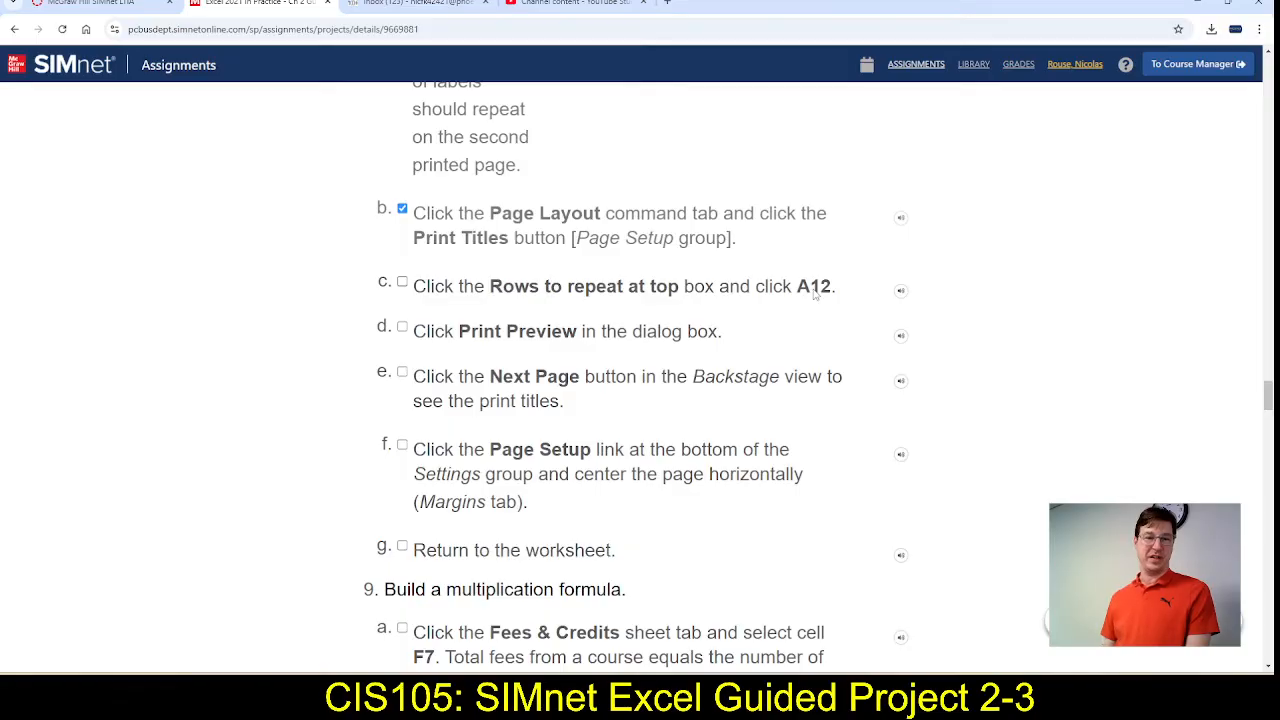
Step: Return to Excel's Page Setup dialog and set the rows to repeat at top to $12:$12
{"action": "key", "text": "alt+Tab"}
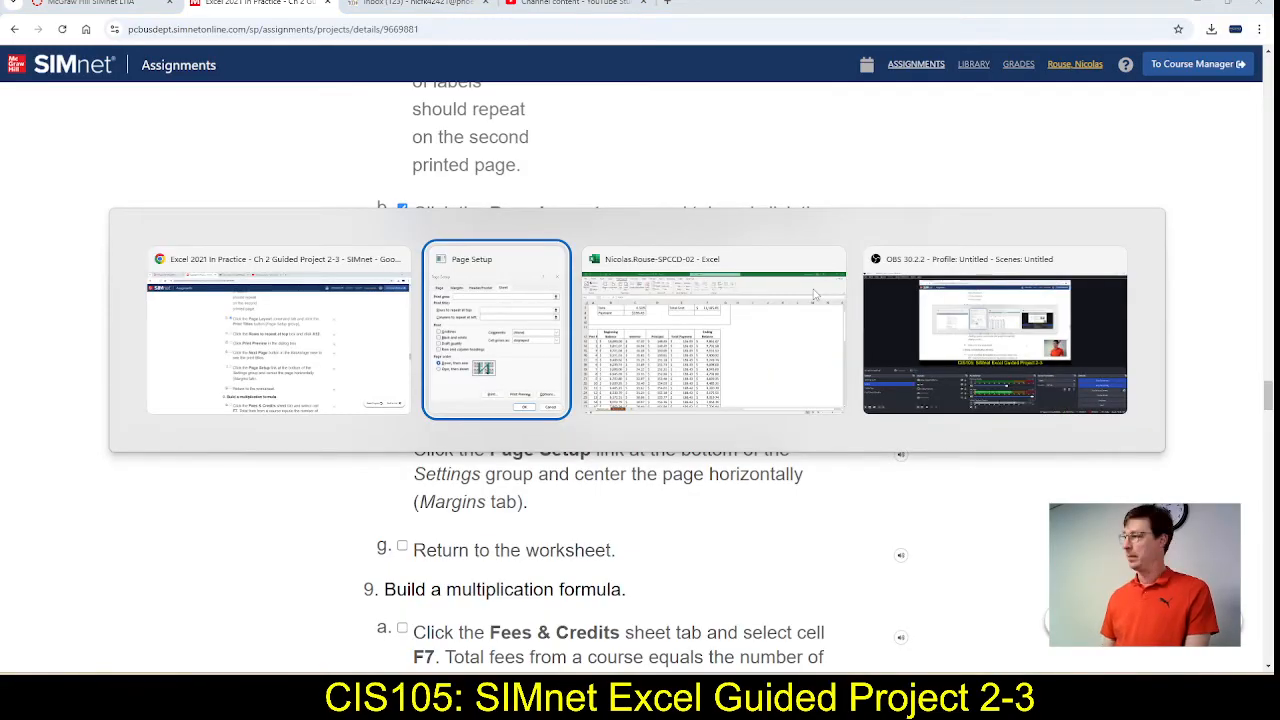
{"action": "left_click", "coordinate": [815, 297]}
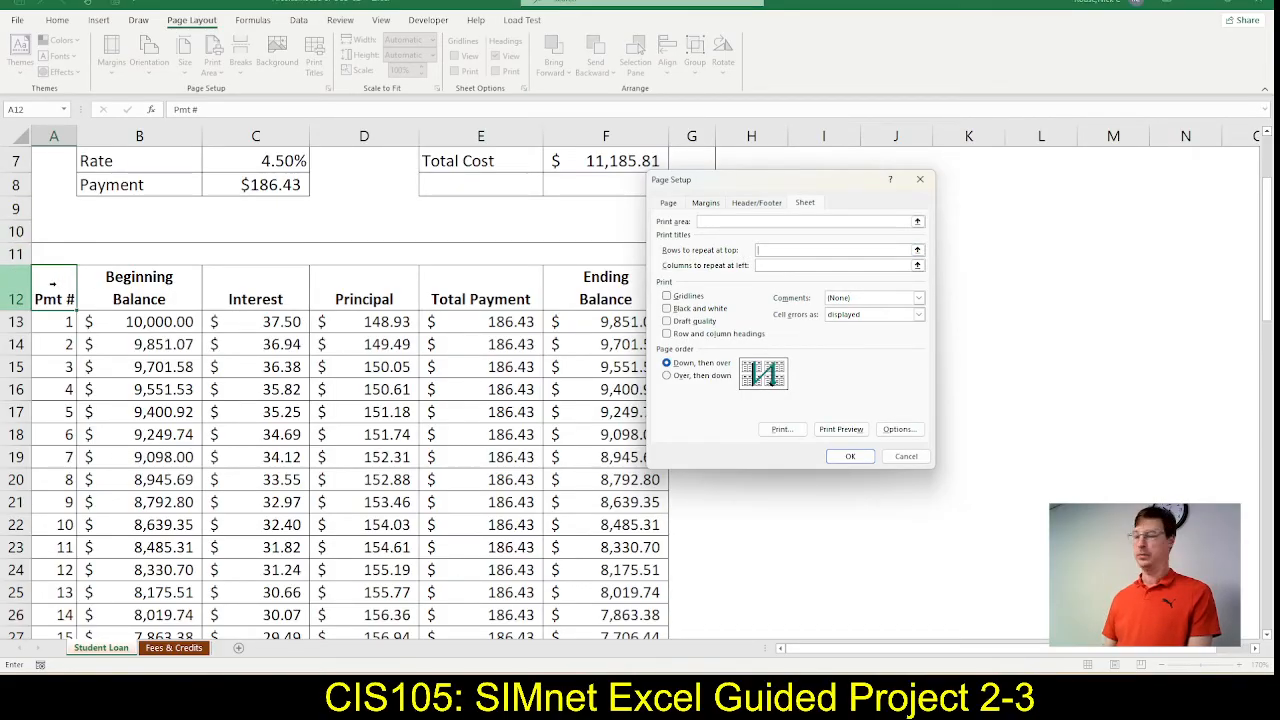
{"action": "left_click", "coordinate": [53, 284]}
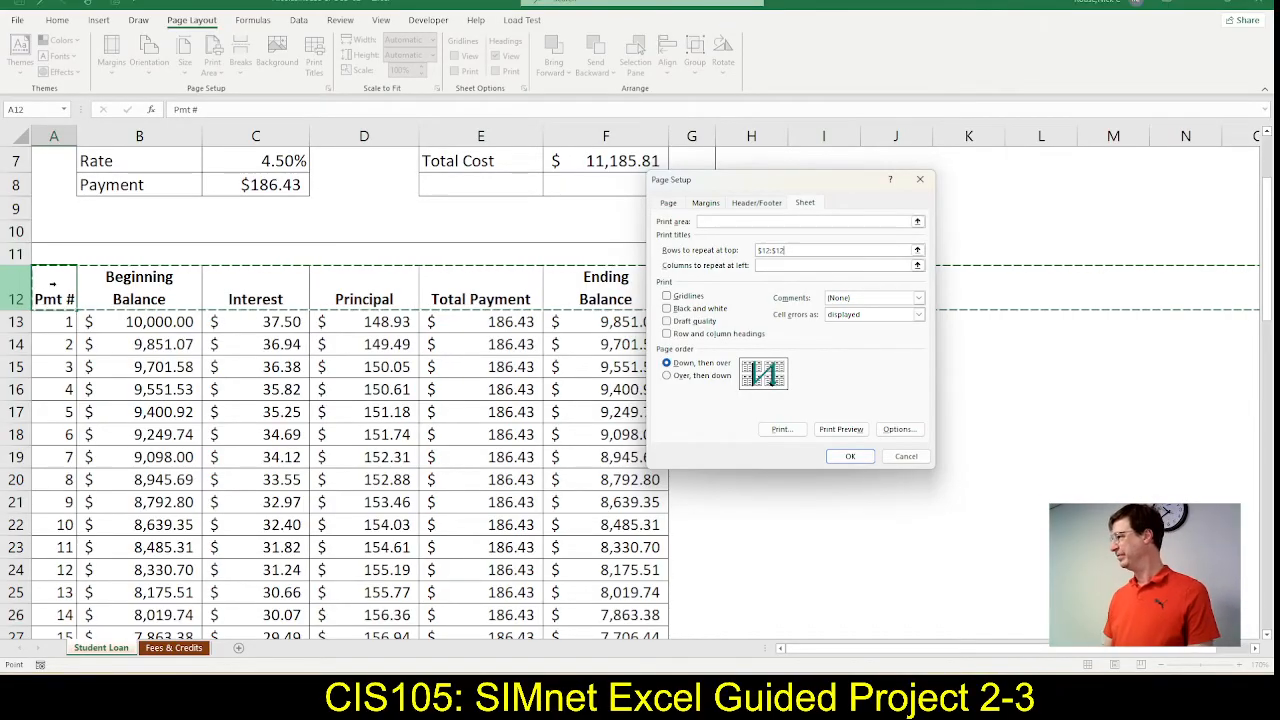
Step: Switch to SIMnet and tick off sub-steps c, d and e of instruction 8
{"action": "key", "text": "alt+Tab"}
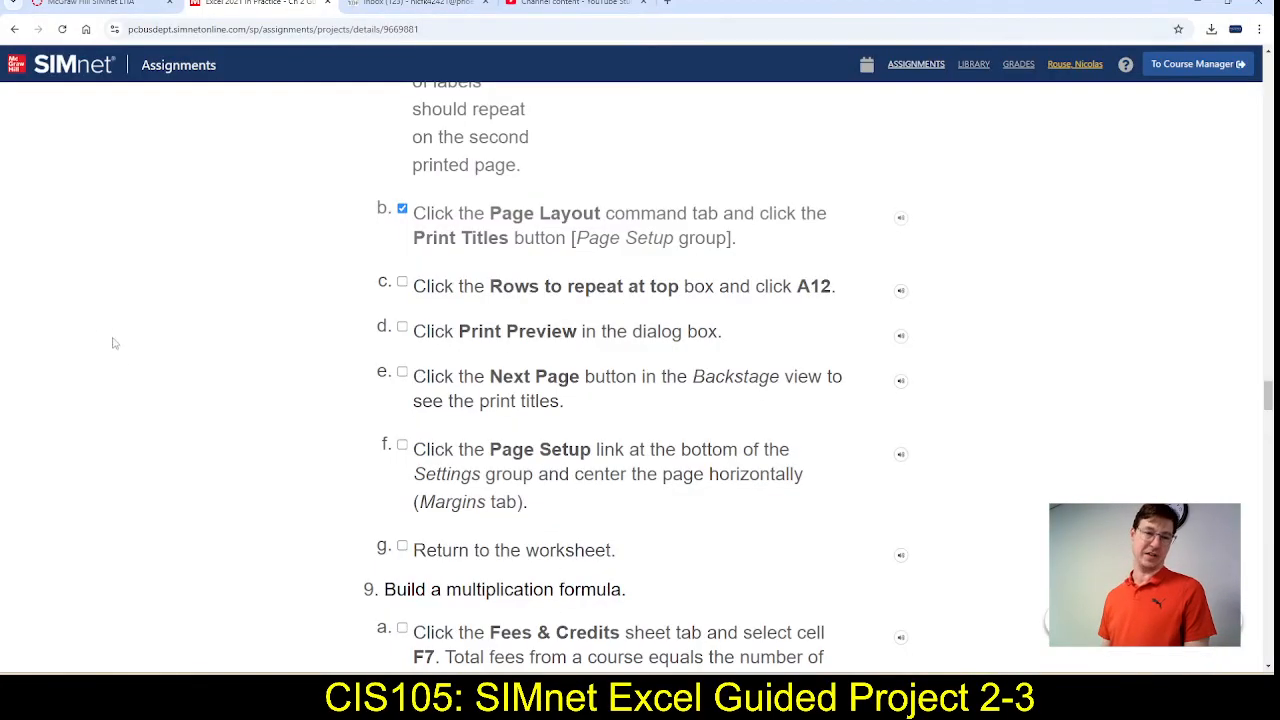
{"action": "left_click", "coordinate": [402, 284]}
{"action": "left_click", "coordinate": [402, 329]}
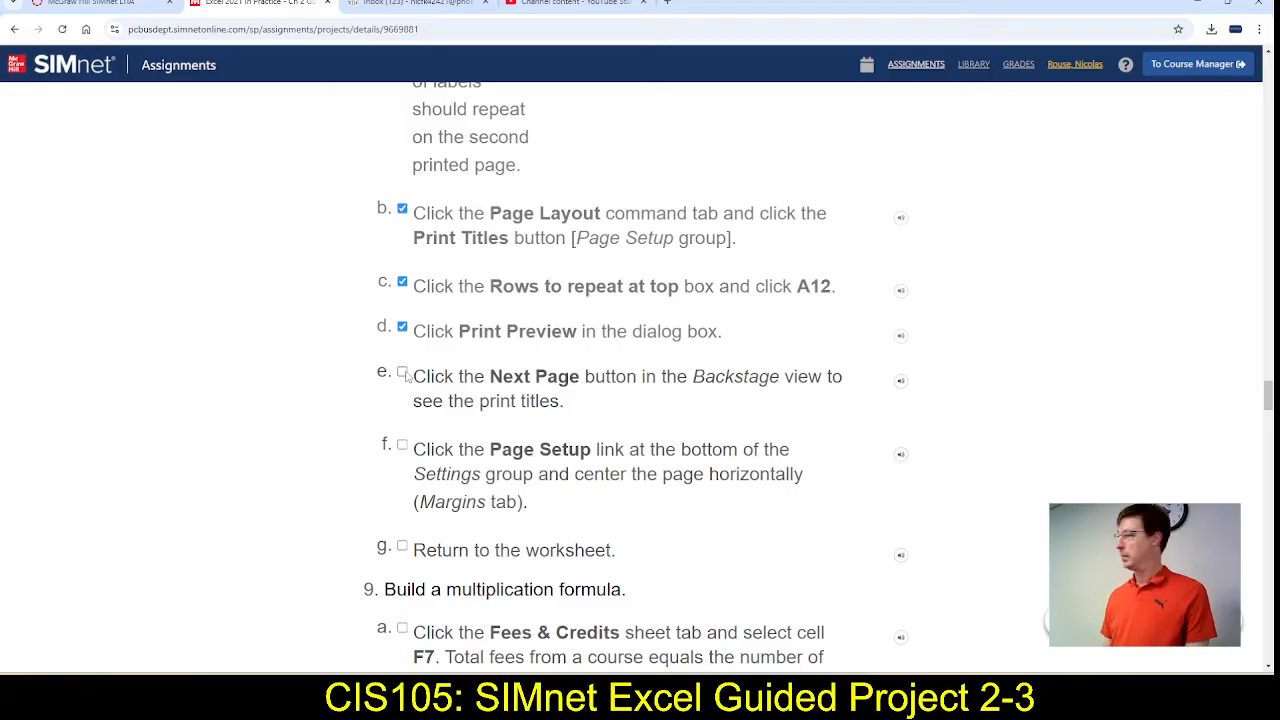
{"action": "left_click", "coordinate": [403, 373]}
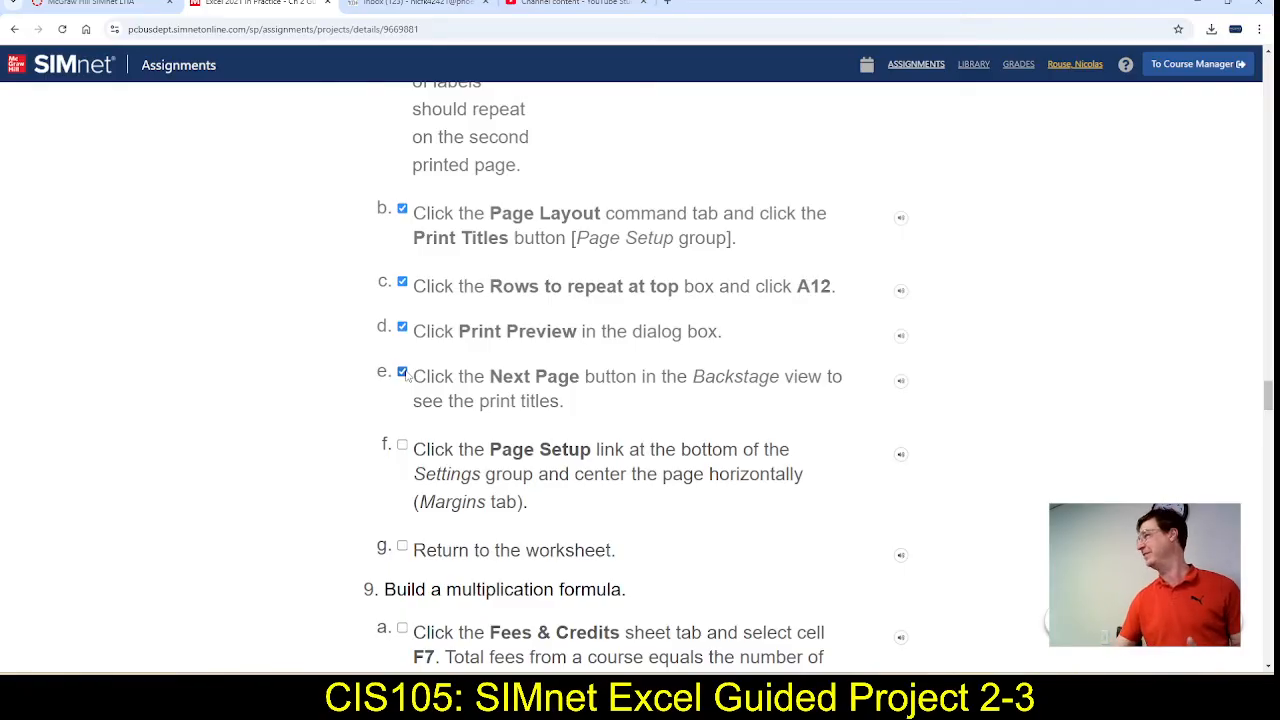
Step: Switch to Excel's Page Setup dialog and center the Student Loan page horizontally, following SIMnet's sub-step f
{"action": "scroll", "coordinate": [475, 473], "scroll_direction": "down", "scroll_amount": 1}
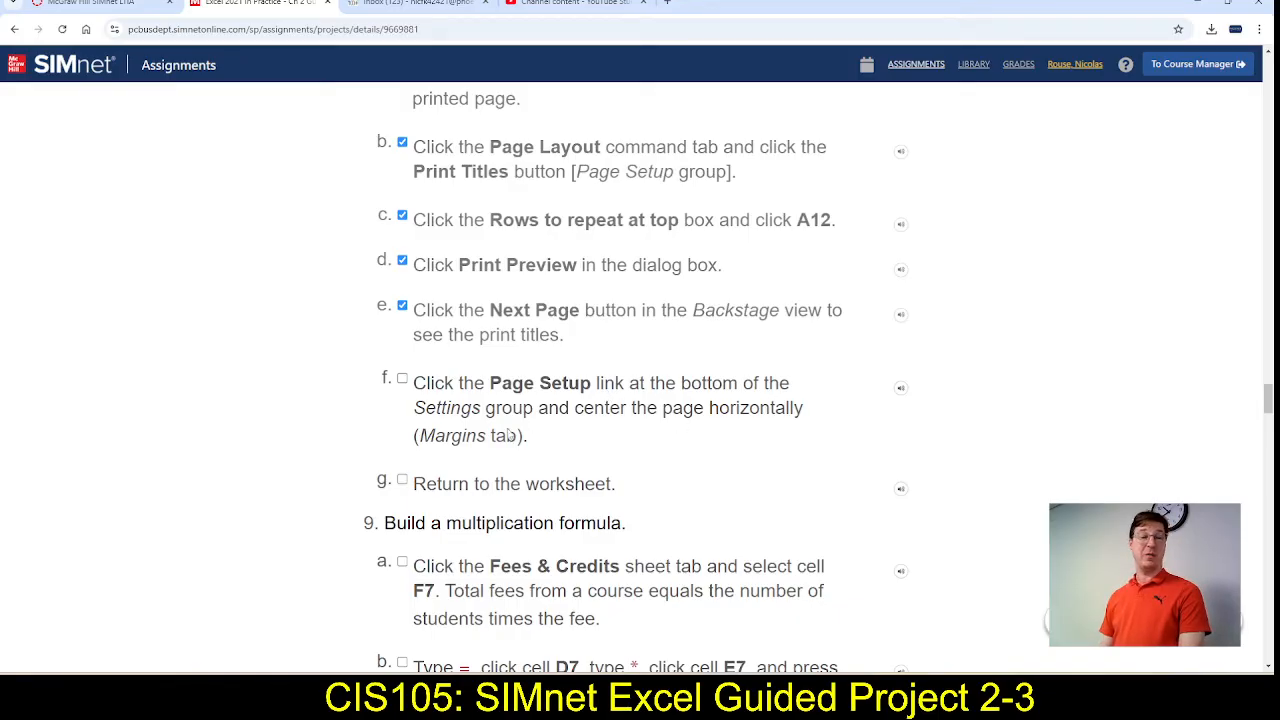
{"action": "key", "text": "alt+Tab"}
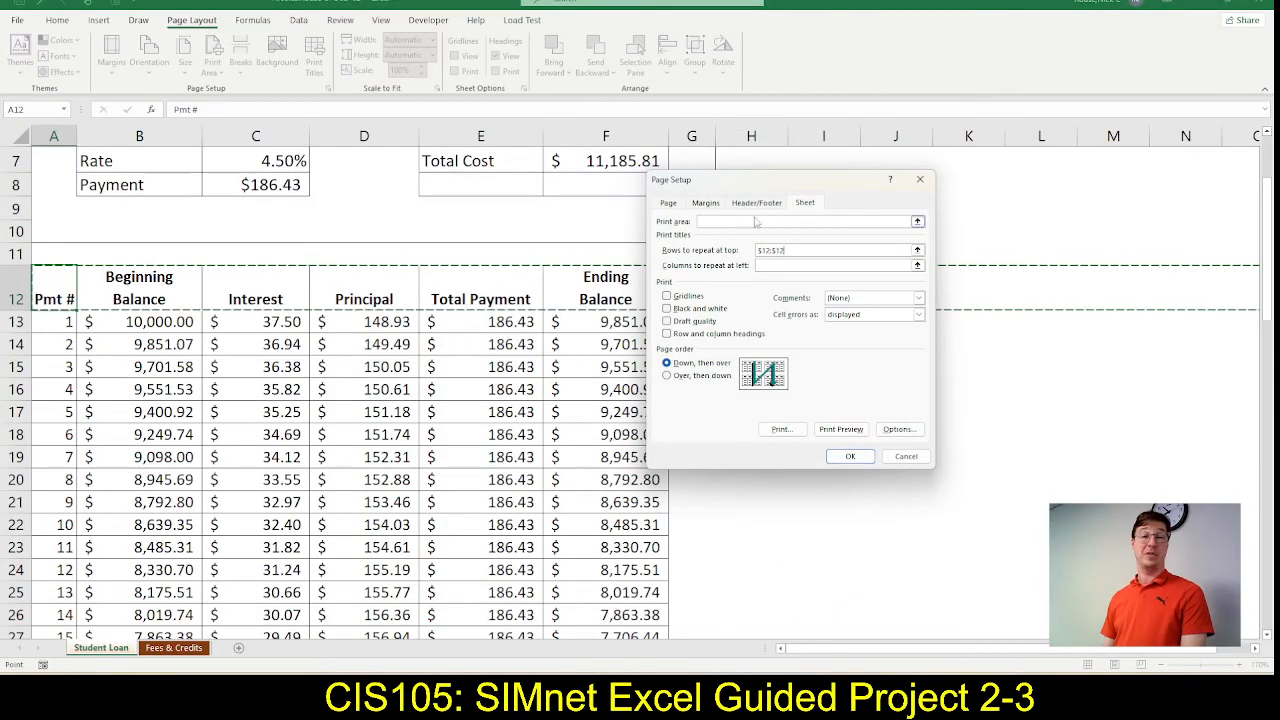
{"action": "left_click", "coordinate": [705, 203]}
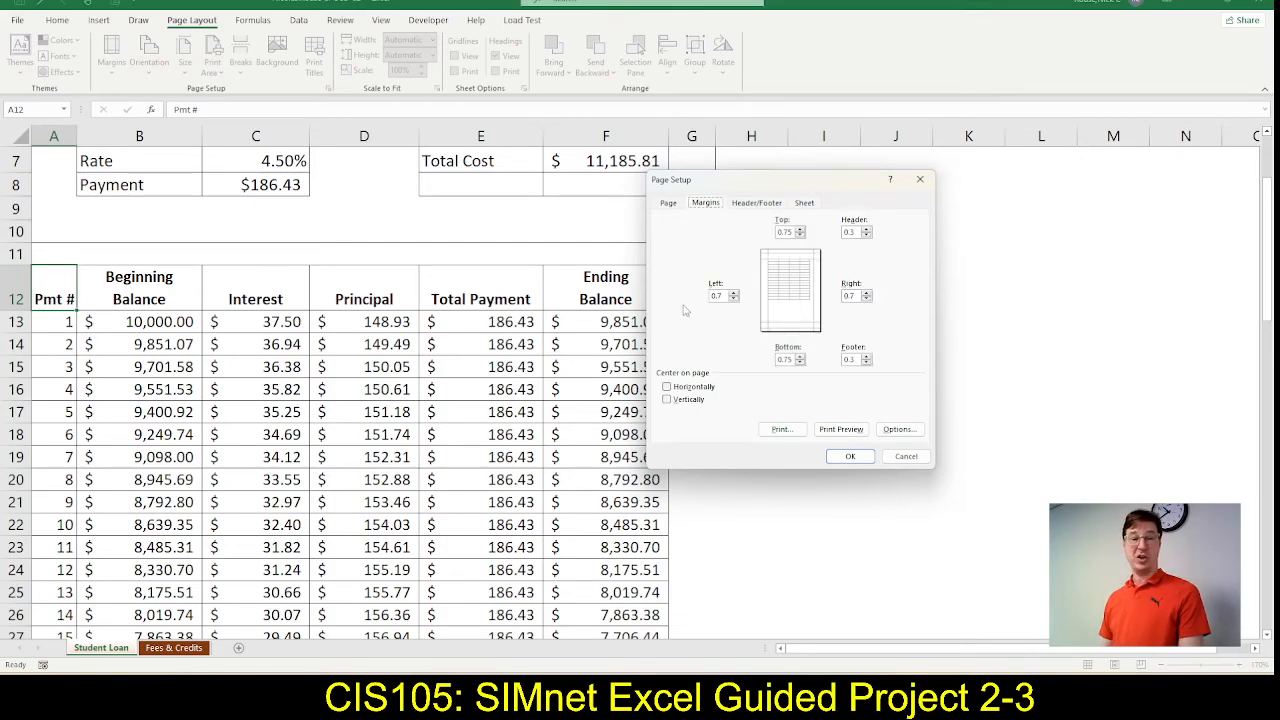
{"action": "left_click", "coordinate": [667, 387]}
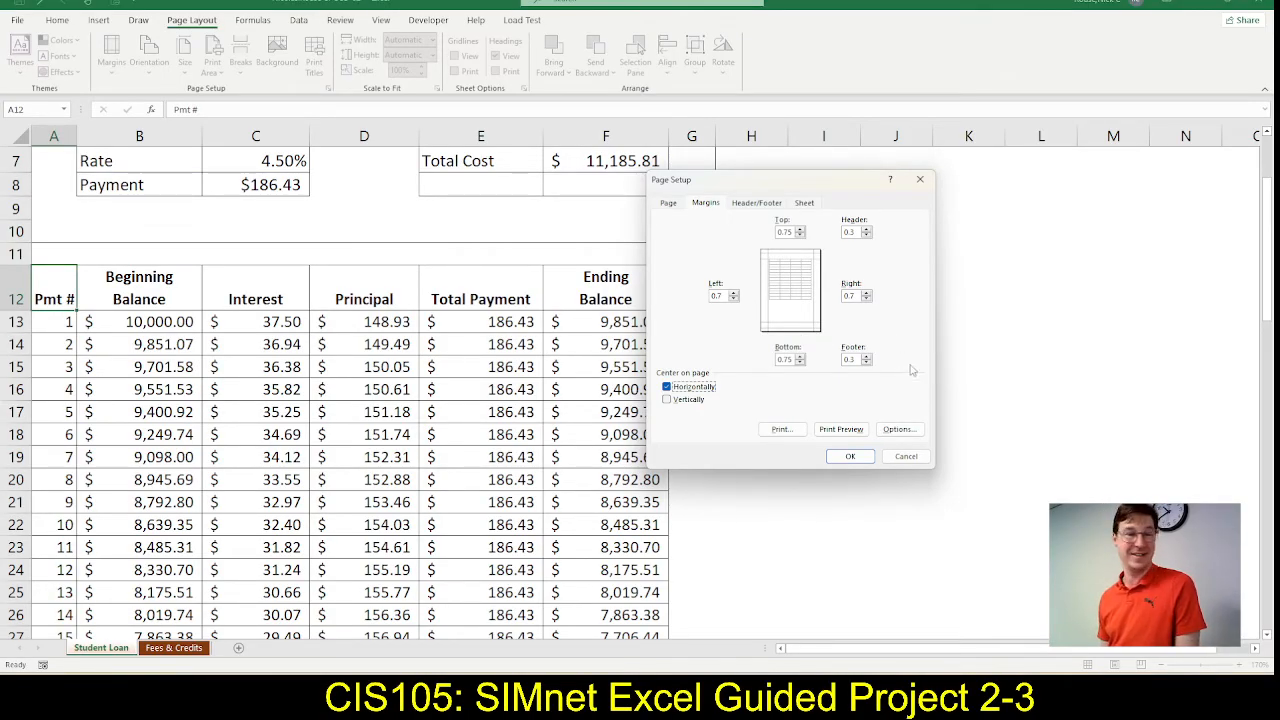
Step: Switch to SIMnet and tick off sub-step f of instruction 8 on centering the page horizontally
{"action": "key", "text": "alt+Tab"}
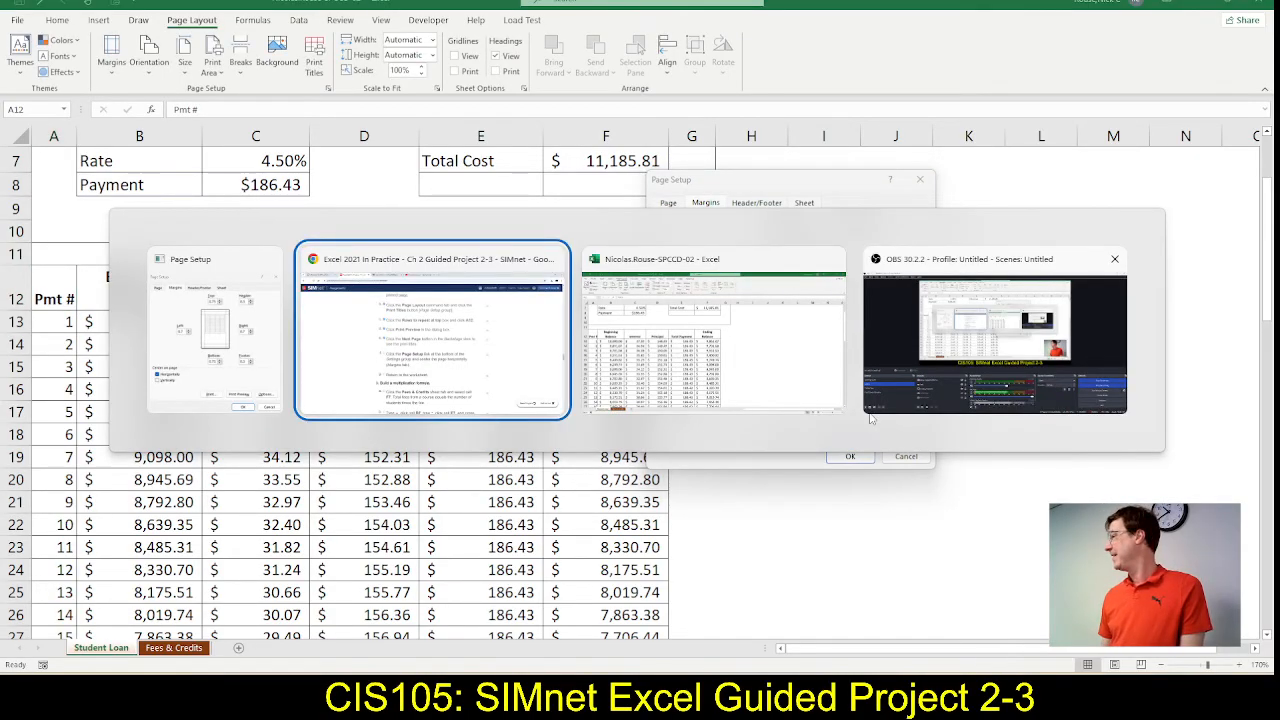
{"action": "key", "text": "alt+Tab"}
{"action": "key", "text": "alt+Tab"}
{"action": "key", "text": "alt+Tab"}
{"action": "key", "text": "alt+Tab"}
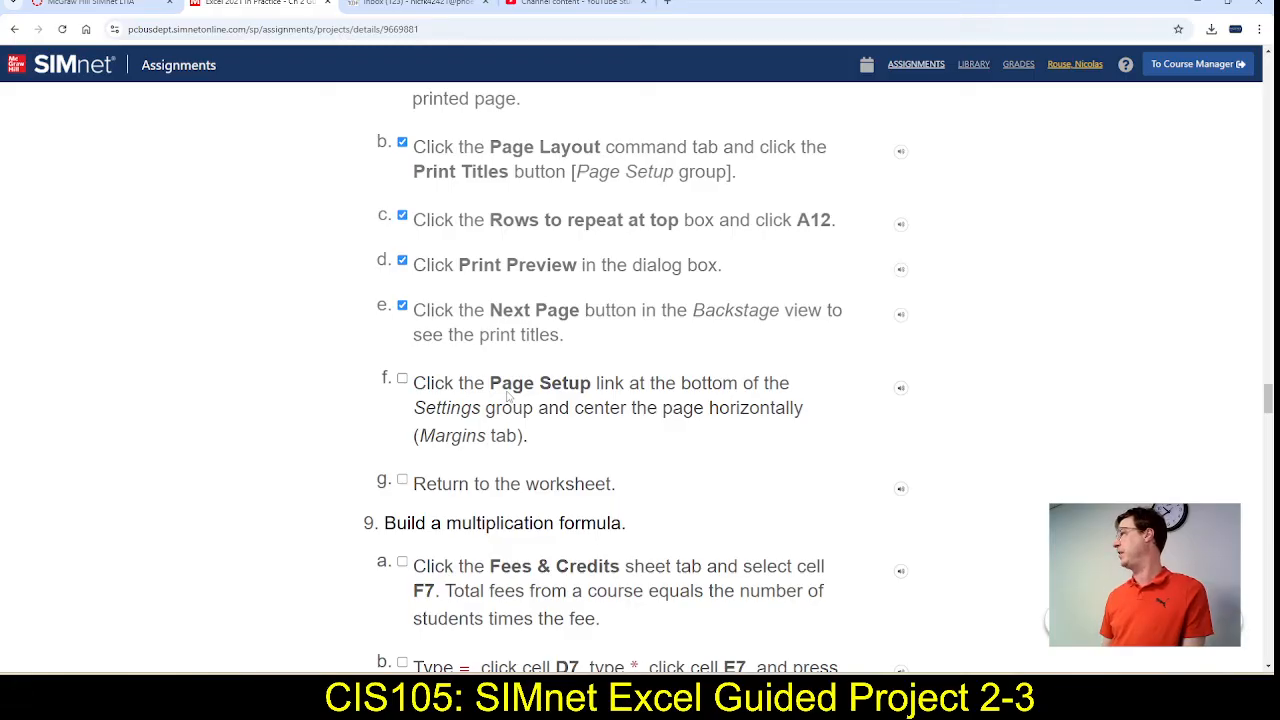
{"action": "left_click", "coordinate": [403, 381]}
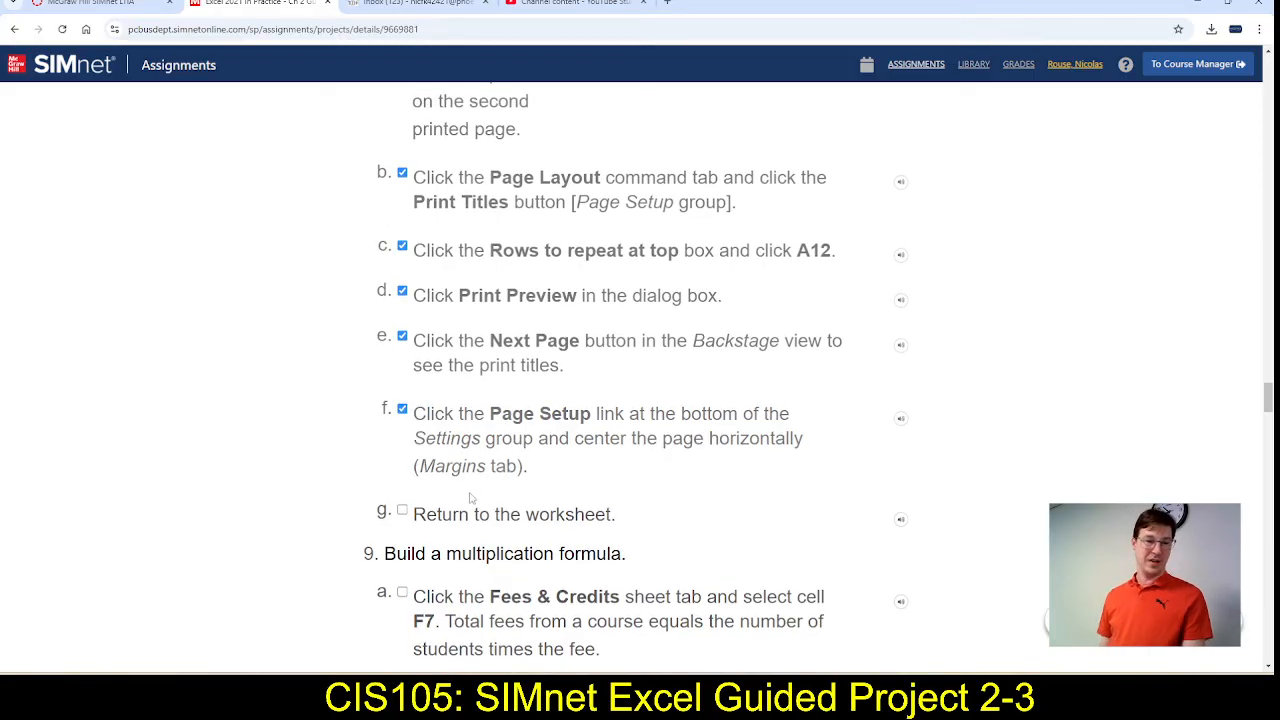
Step: Apply the Page Setup changes in Excel and switch back to SIMnet to read instruction 9 on the multiplication formula
{"action": "key", "text": "alt+Tab"}
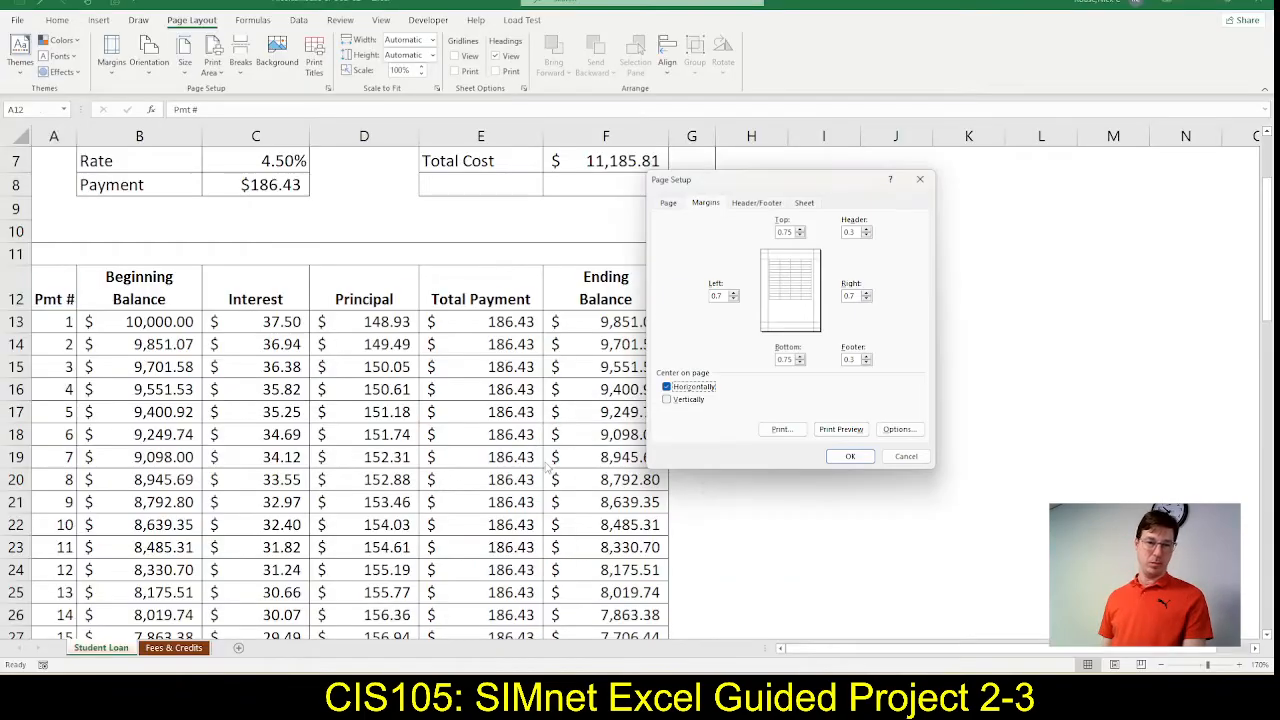
{"action": "left_click", "coordinate": [850, 457]}
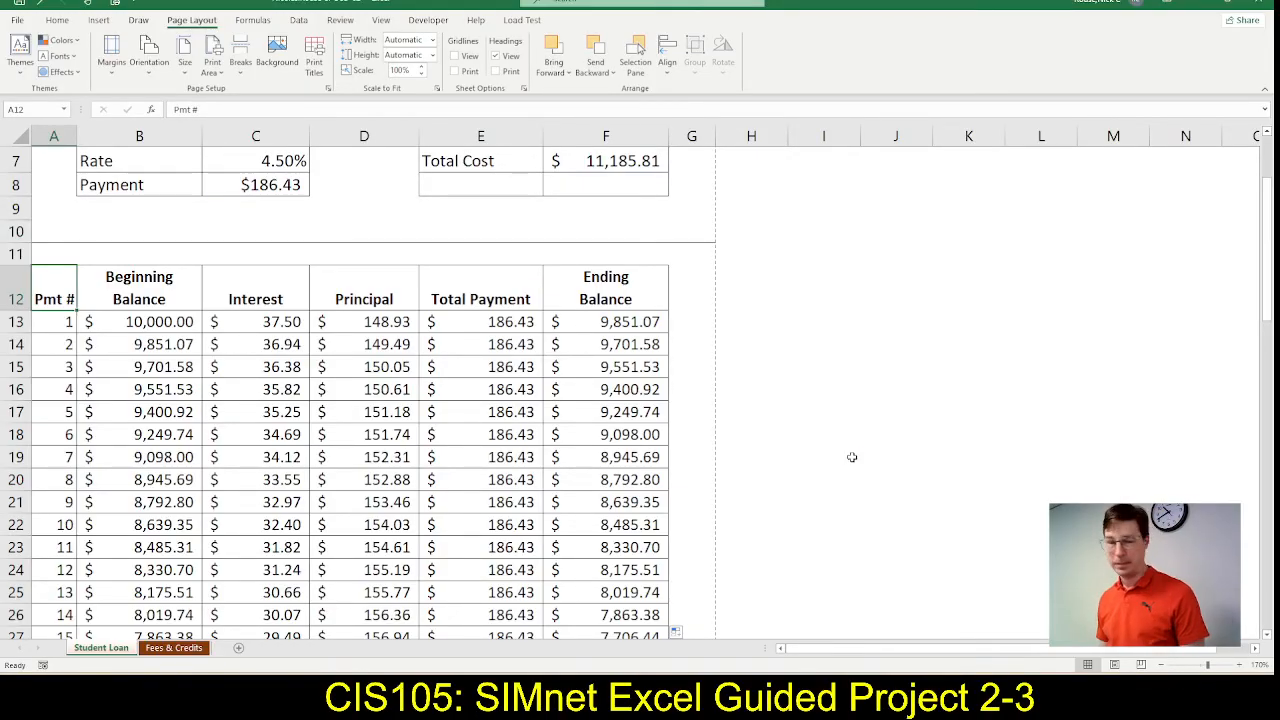
{"action": "key", "text": "alt+Tab"}
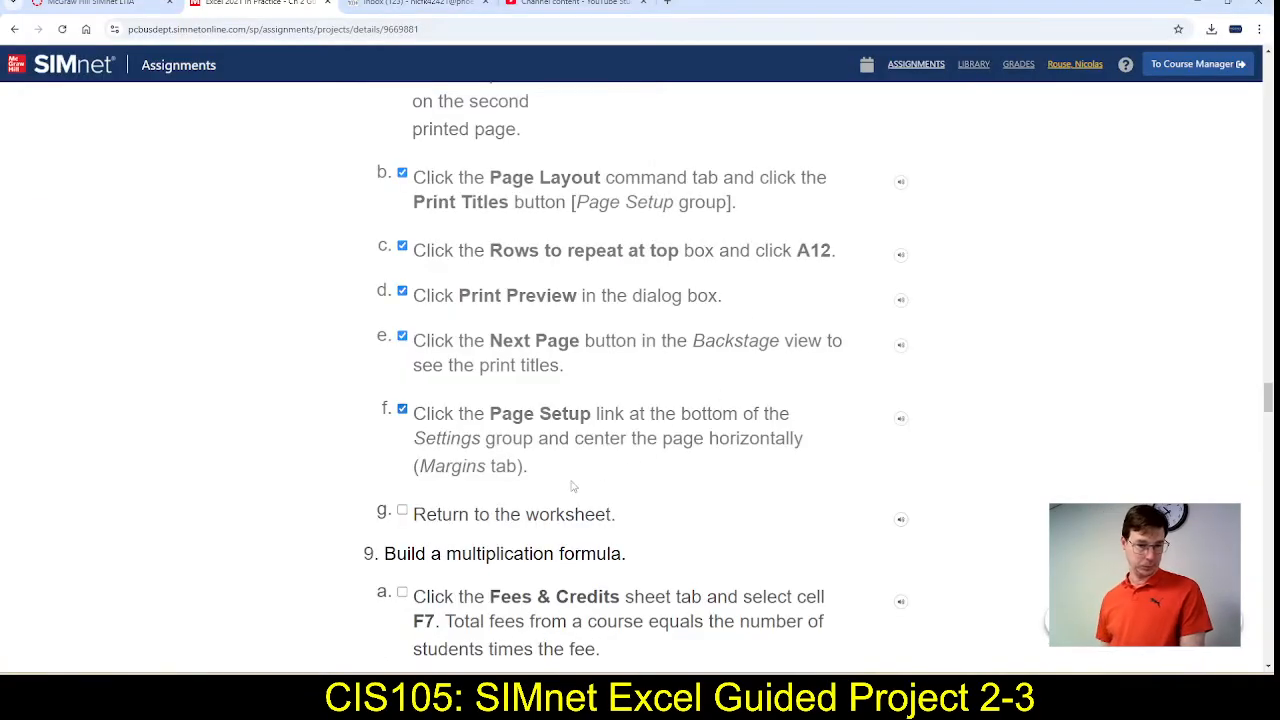
{"action": "scroll", "coordinate": [573, 487], "scroll_direction": "down", "scroll_amount": 4}
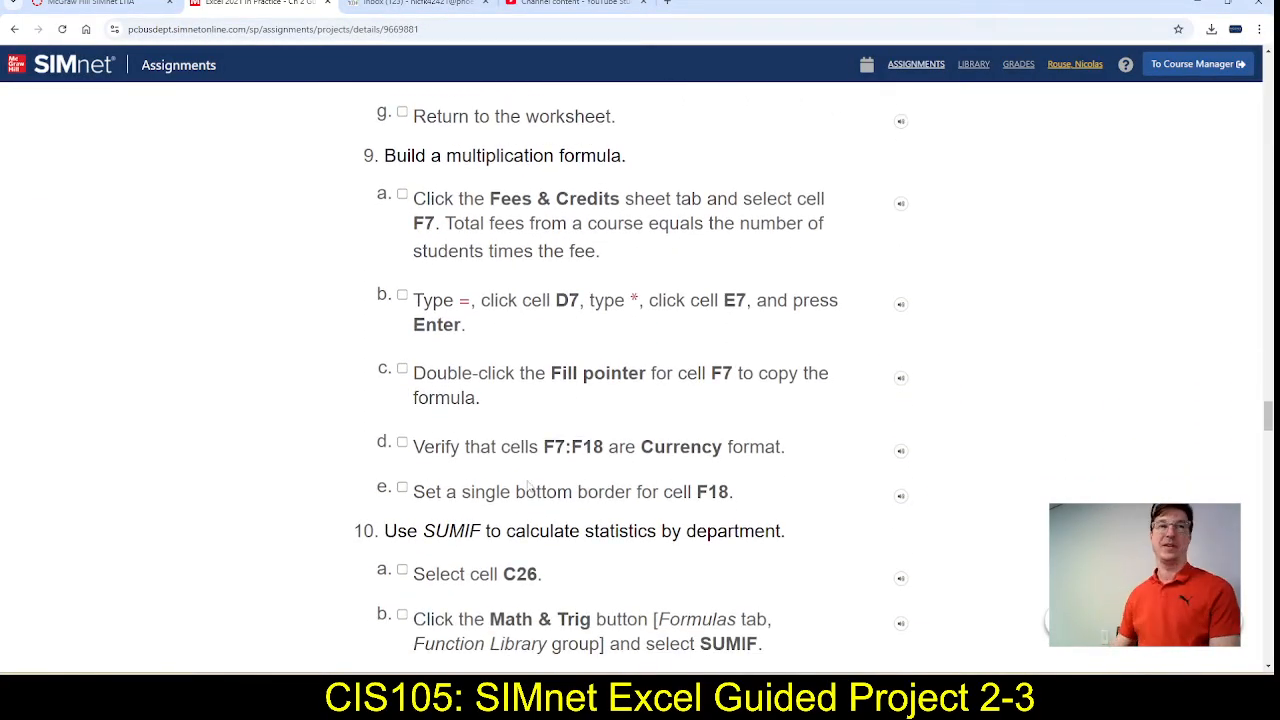
Step: Switch to Excel and display the Fees & Credits sheet at 160% zoom
{"action": "key", "text": "alt+Tab"}
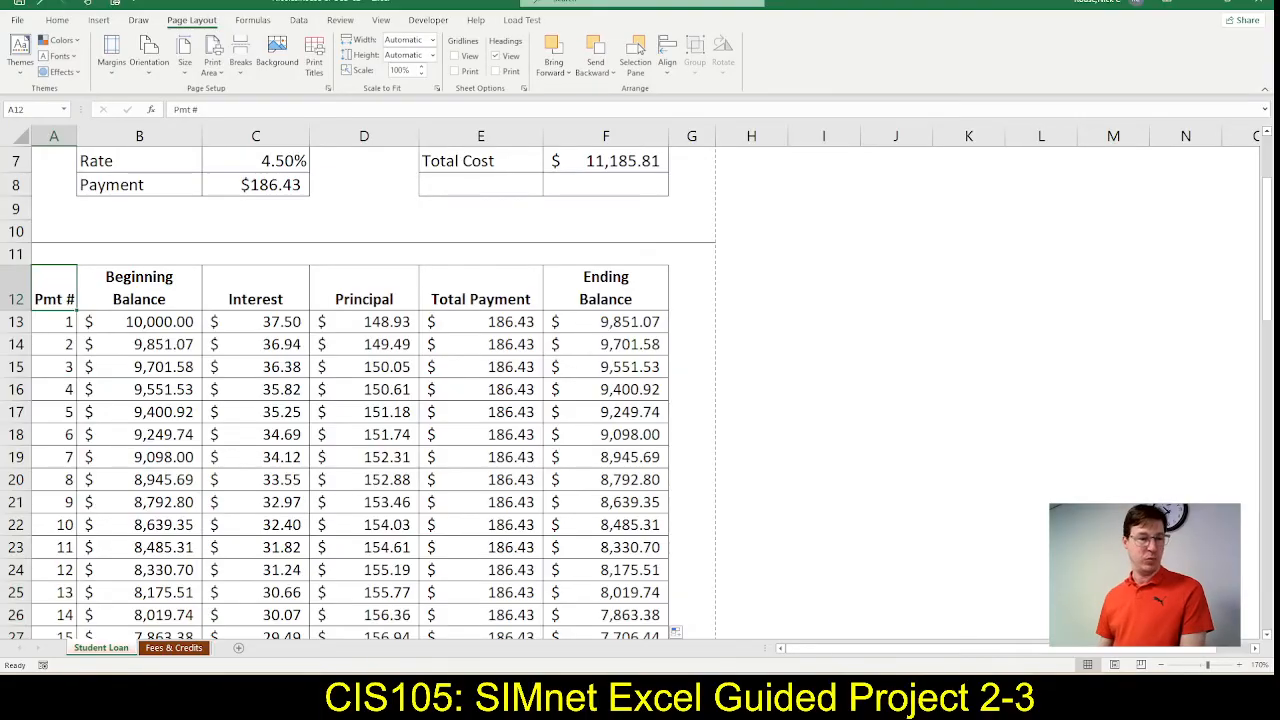
{"action": "left_click", "coordinate": [173, 648]}
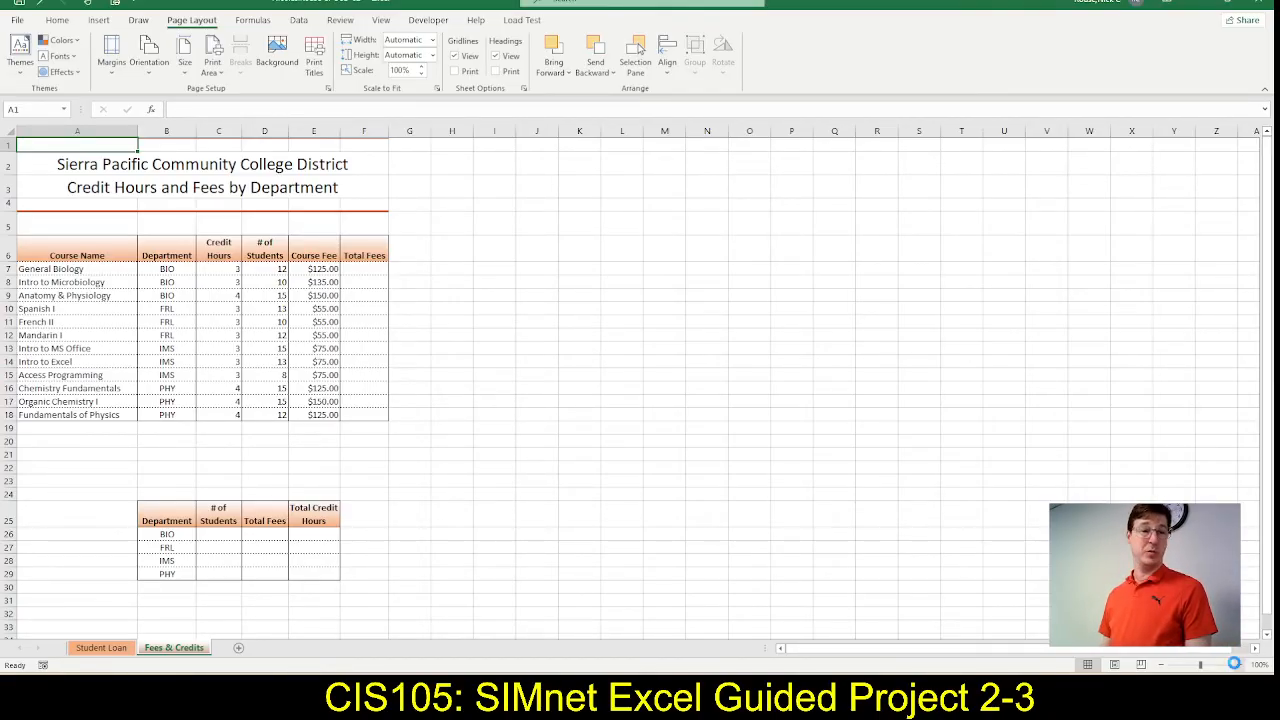
{"action": "left_click", "coordinate": [1237, 664]}
{"action": "left_click", "coordinate": [1237, 664]}
{"action": "left_click", "coordinate": [1237, 664]}
{"action": "left_click", "coordinate": [1237, 664]}
{"action": "left_click", "coordinate": [1237, 664]}
{"action": "left_click", "coordinate": [1237, 664]}
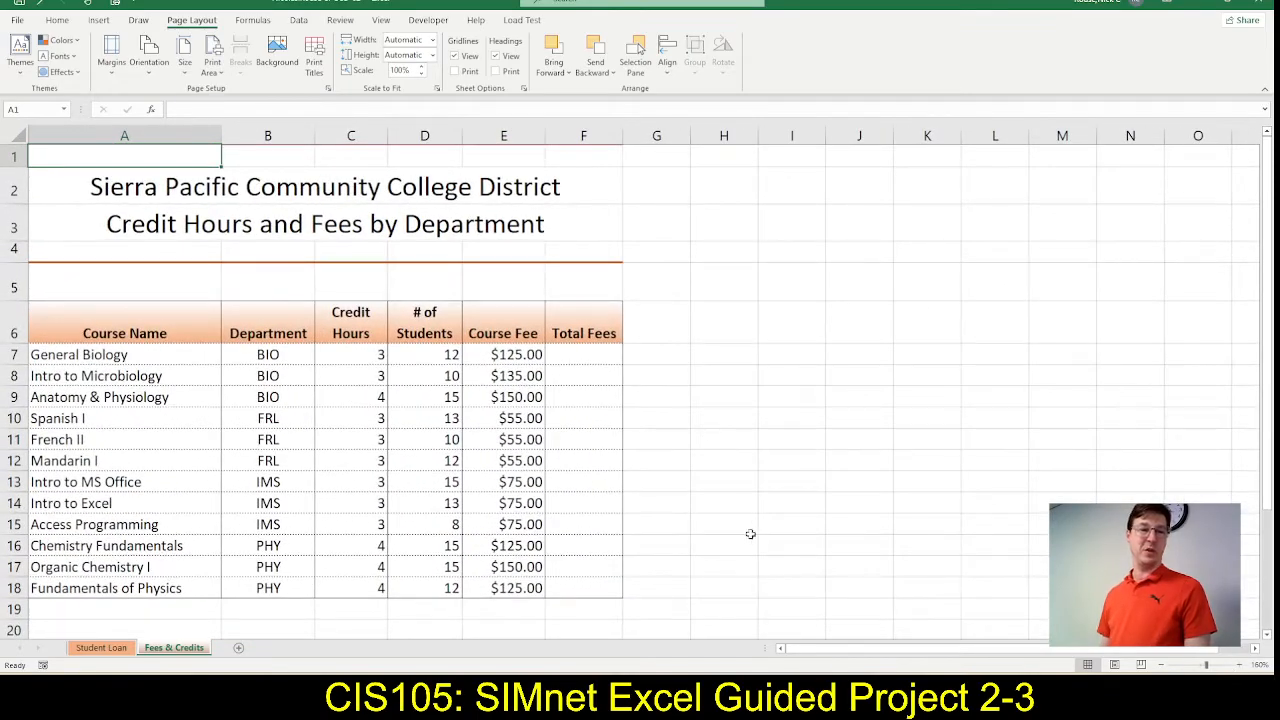
Step: Examine the course fee table and the department summary table on the Fees & Credits sheet
{"action": "scroll", "coordinate": [760, 510], "scroll_direction": "down", "scroll_amount": 1}
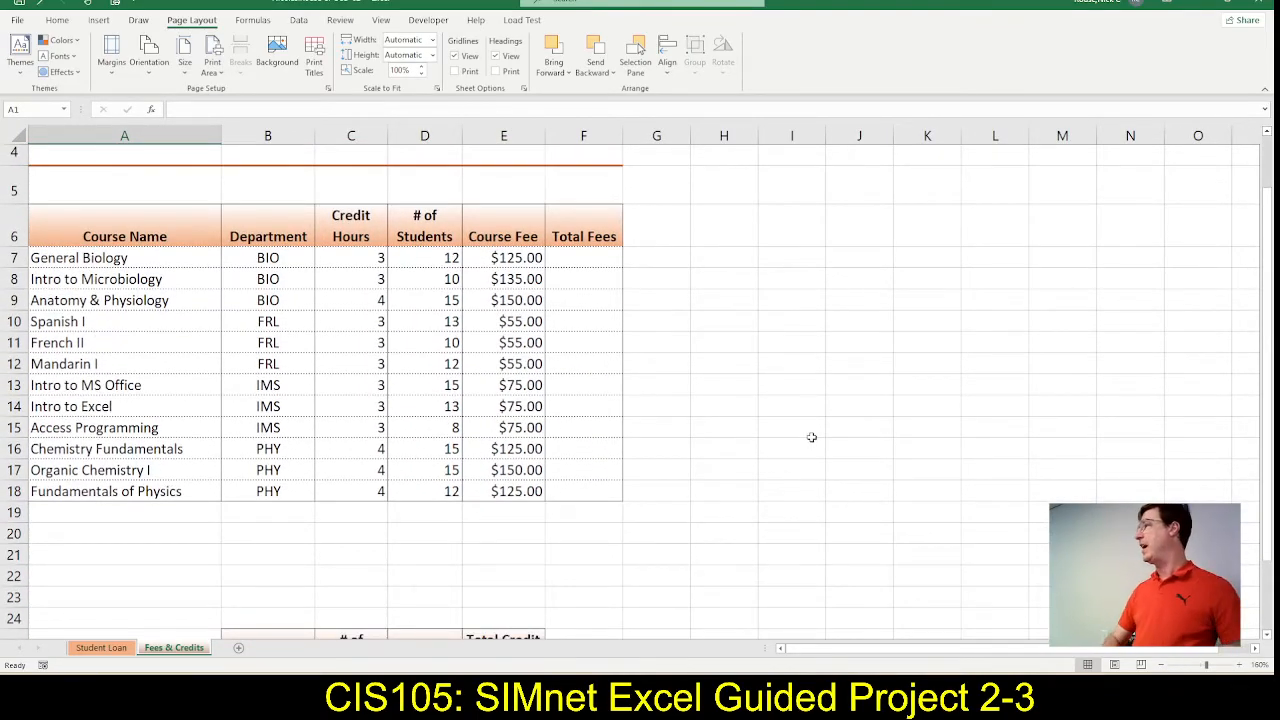
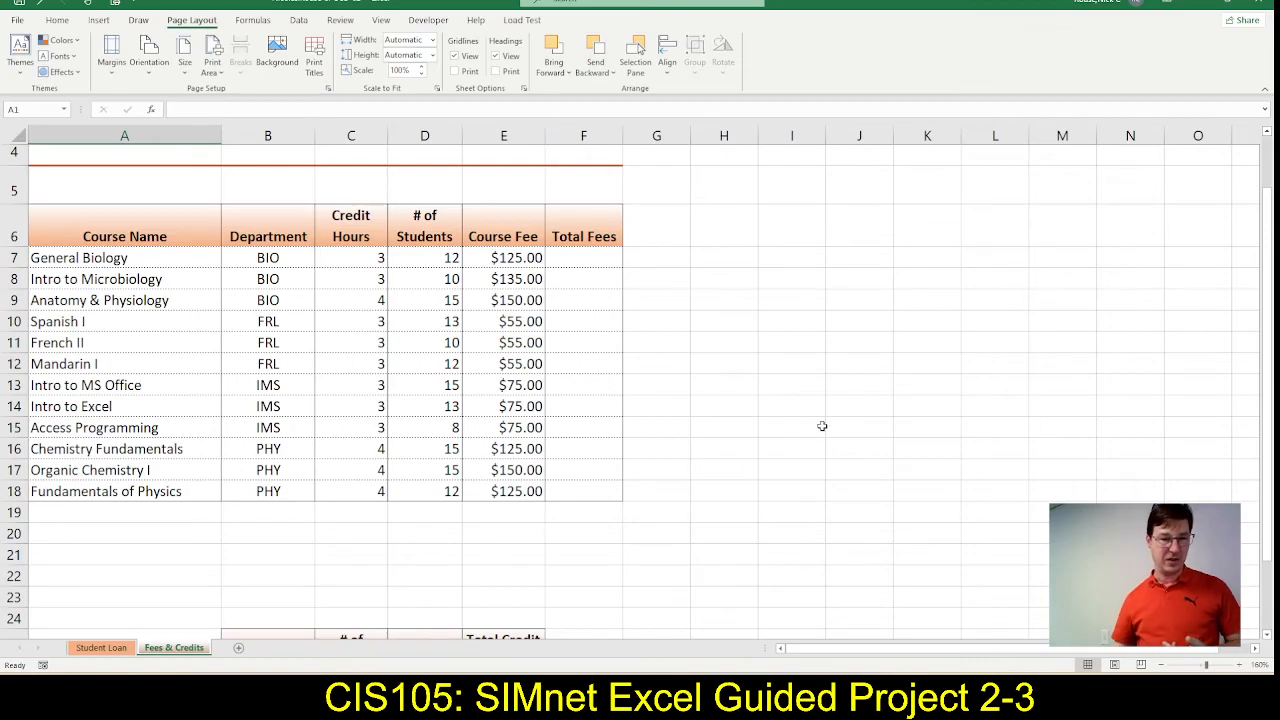
{"action": "scroll", "coordinate": [818, 436], "scroll_direction": "down", "scroll_amount": 3}
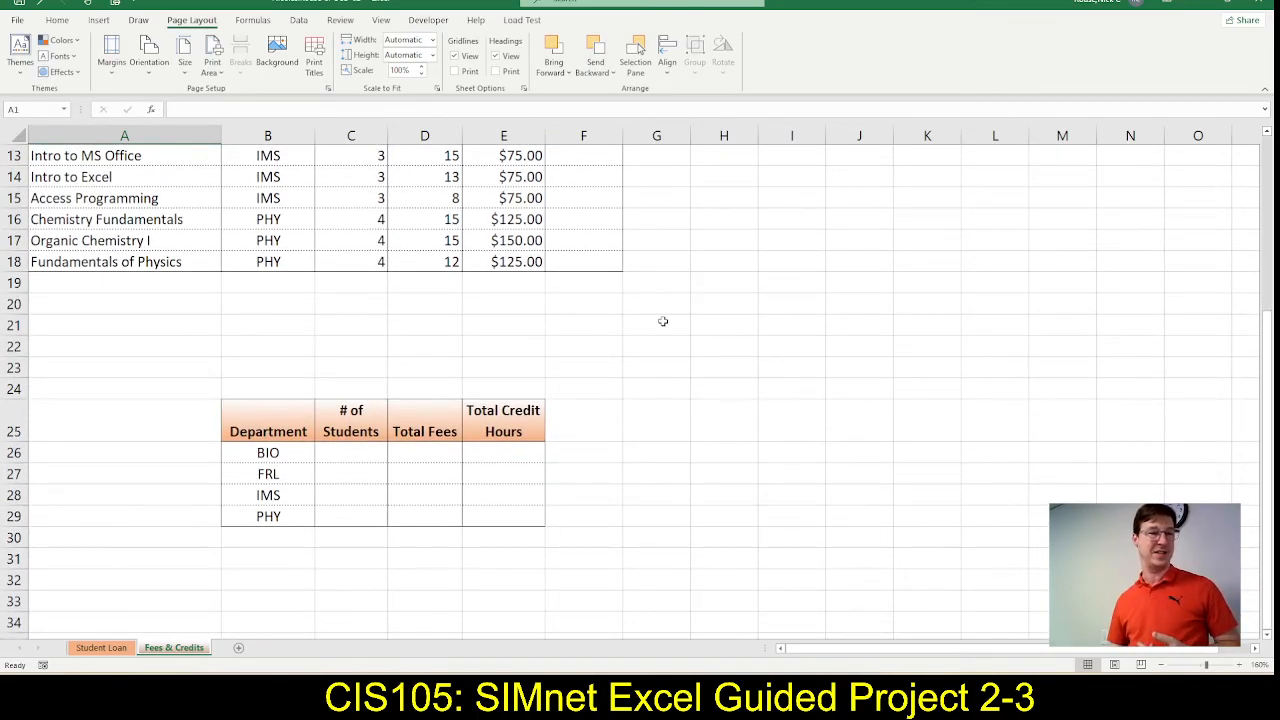
{"action": "scroll", "coordinate": [660, 325], "scroll_direction": "up", "scroll_amount": 3}
{"action": "scroll", "coordinate": [548, 360], "scroll_direction": "down", "scroll_amount": 4}
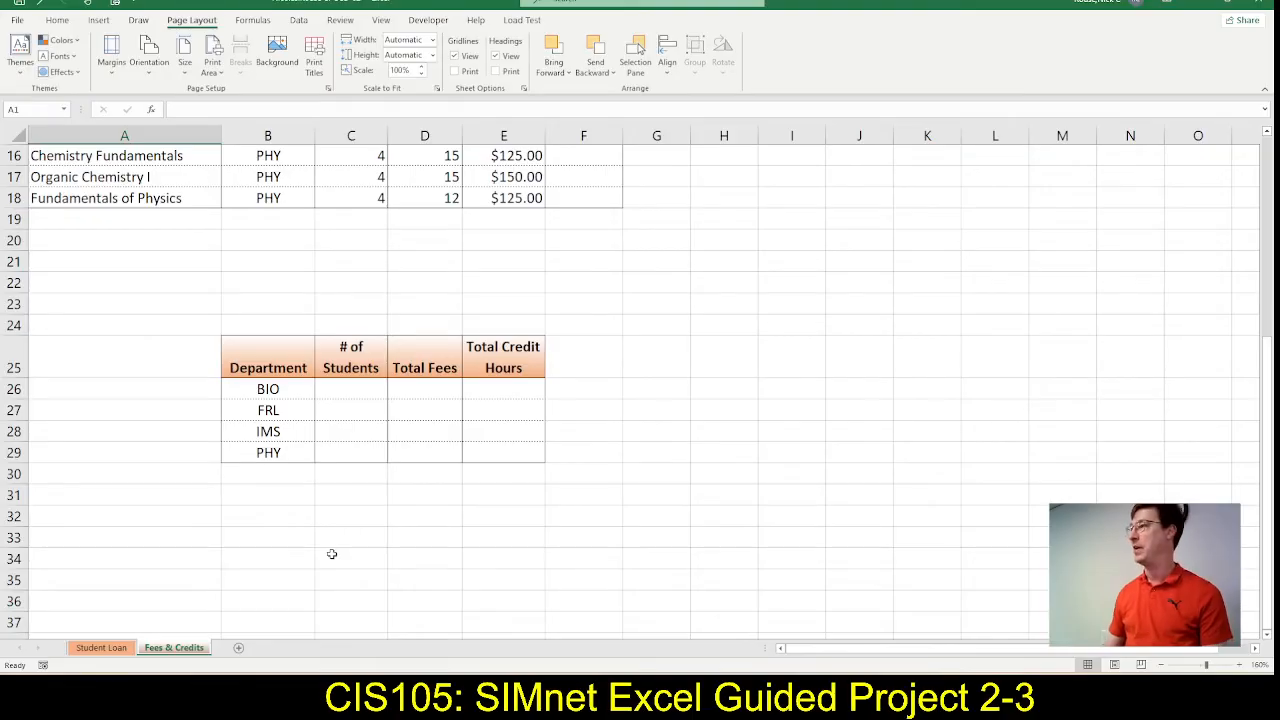
{"action": "scroll", "coordinate": [373, 557], "scroll_direction": "up", "scroll_amount": 1}
{"action": "scroll", "coordinate": [373, 557], "scroll_direction": "up", "scroll_amount": 5}
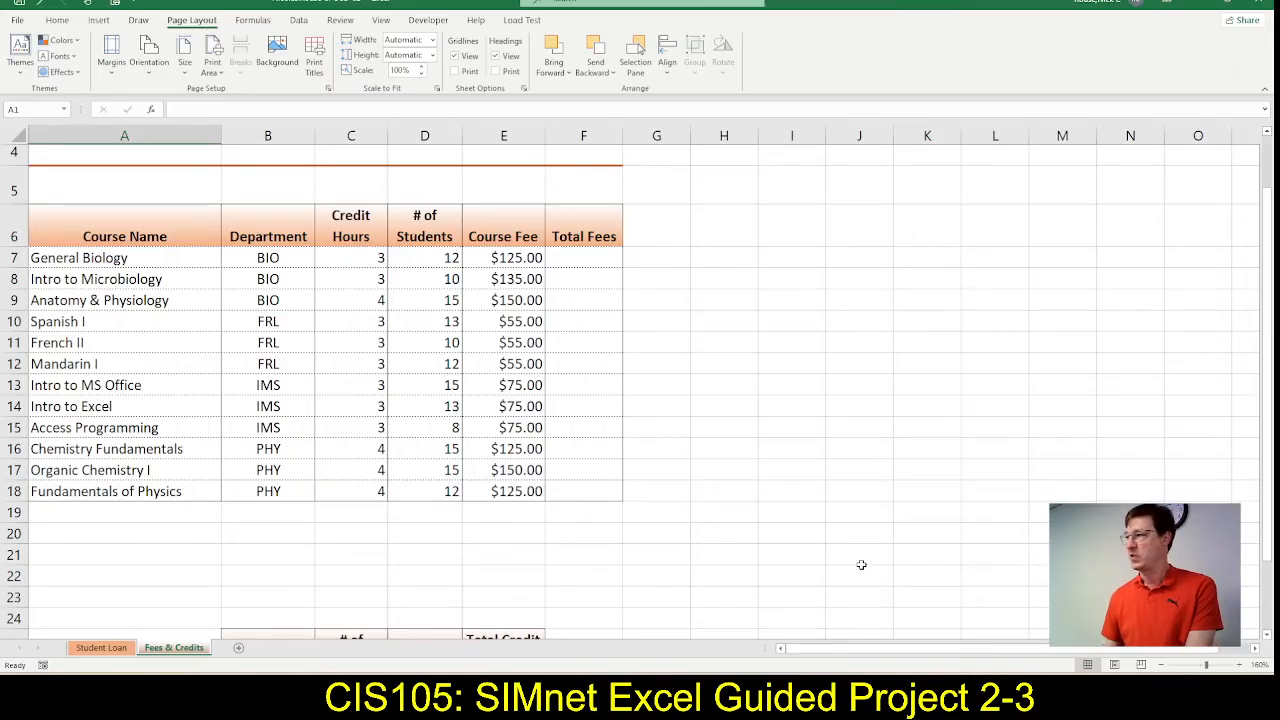
Step: Enter =D7*E7 in cell F7 for General Biology's total fees, consulting instruction 9 in SIMnet
{"action": "left_click", "coordinate": [590, 258]}
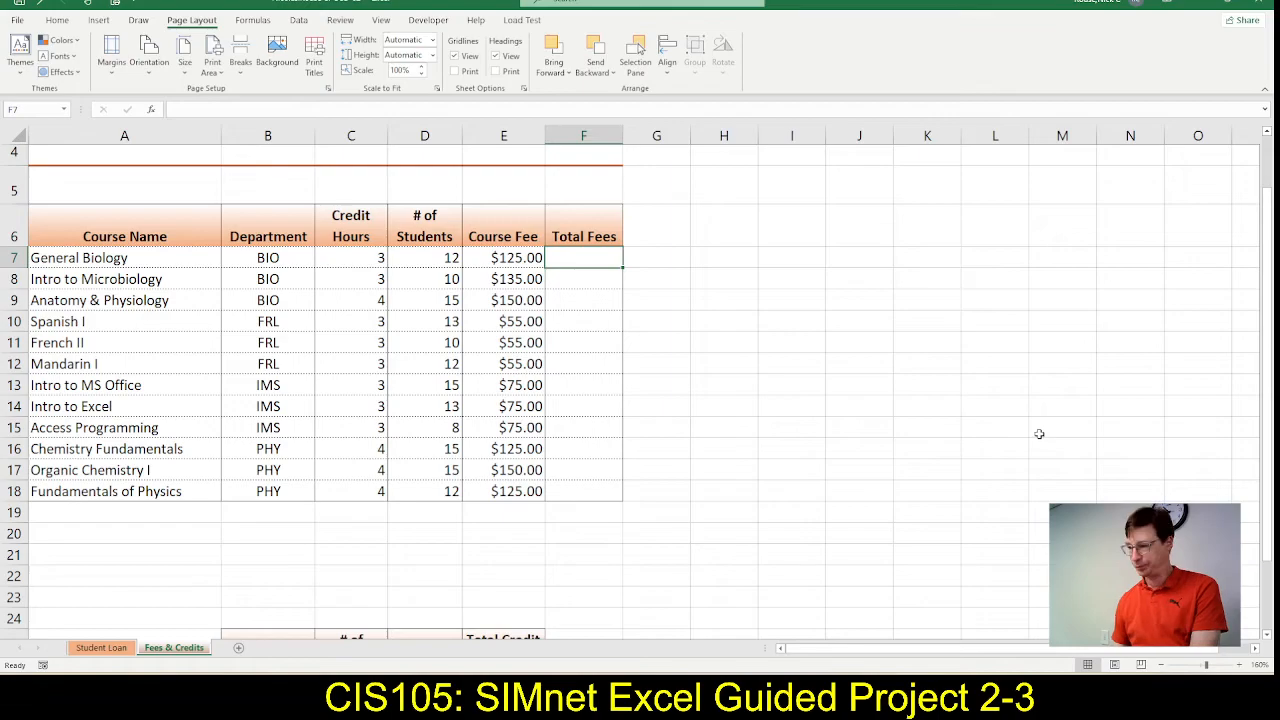
{"action": "key", "text": "alt+Tab"}
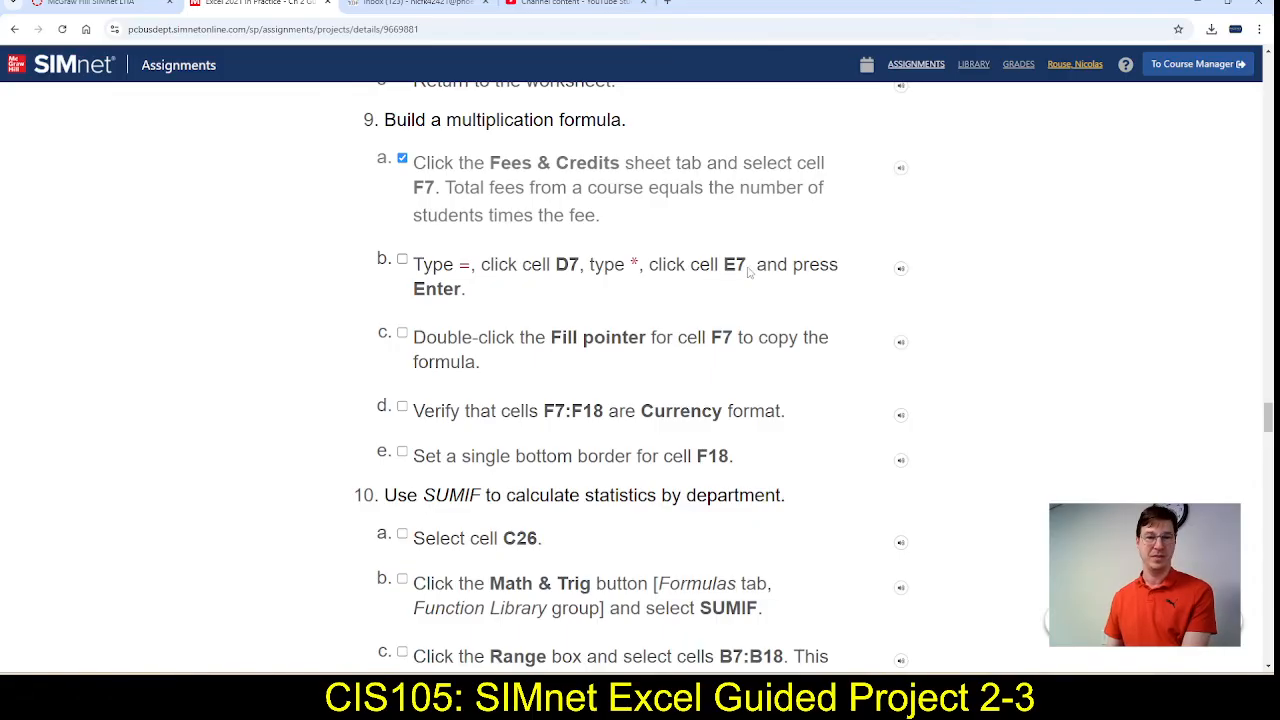
{"action": "key", "text": "alt+Tab"}
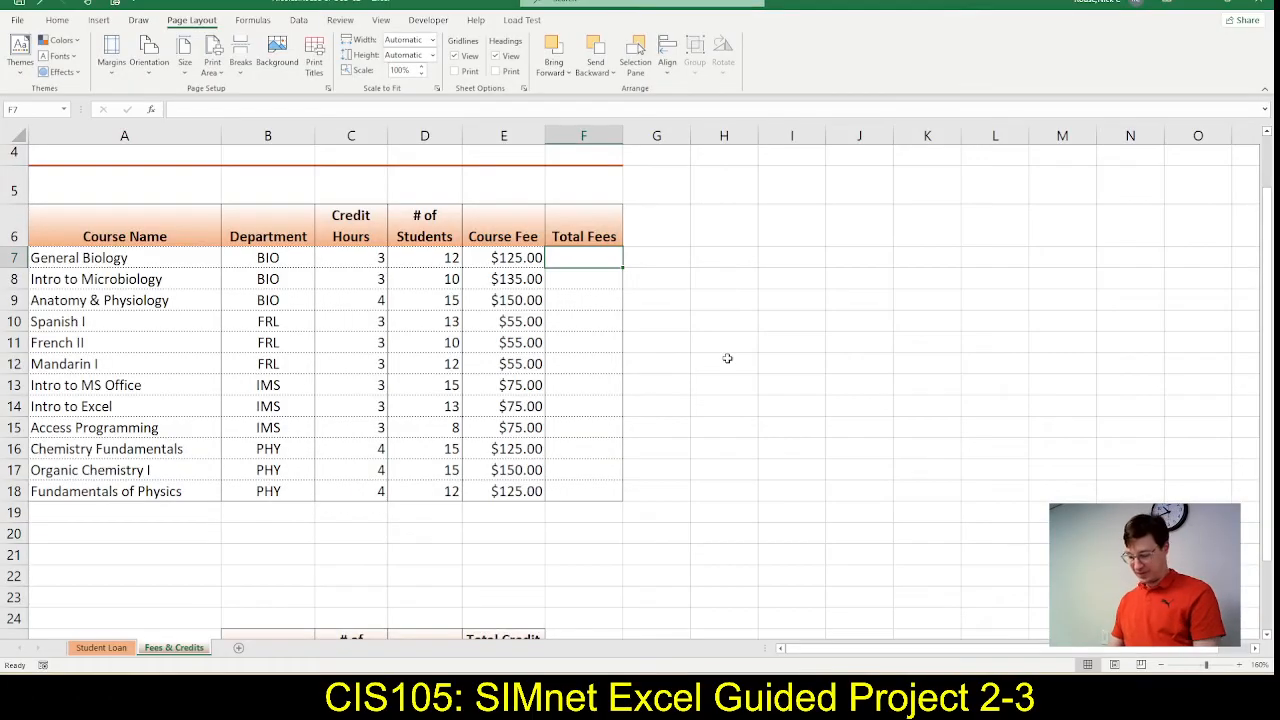
{"action": "type", "text": "="}
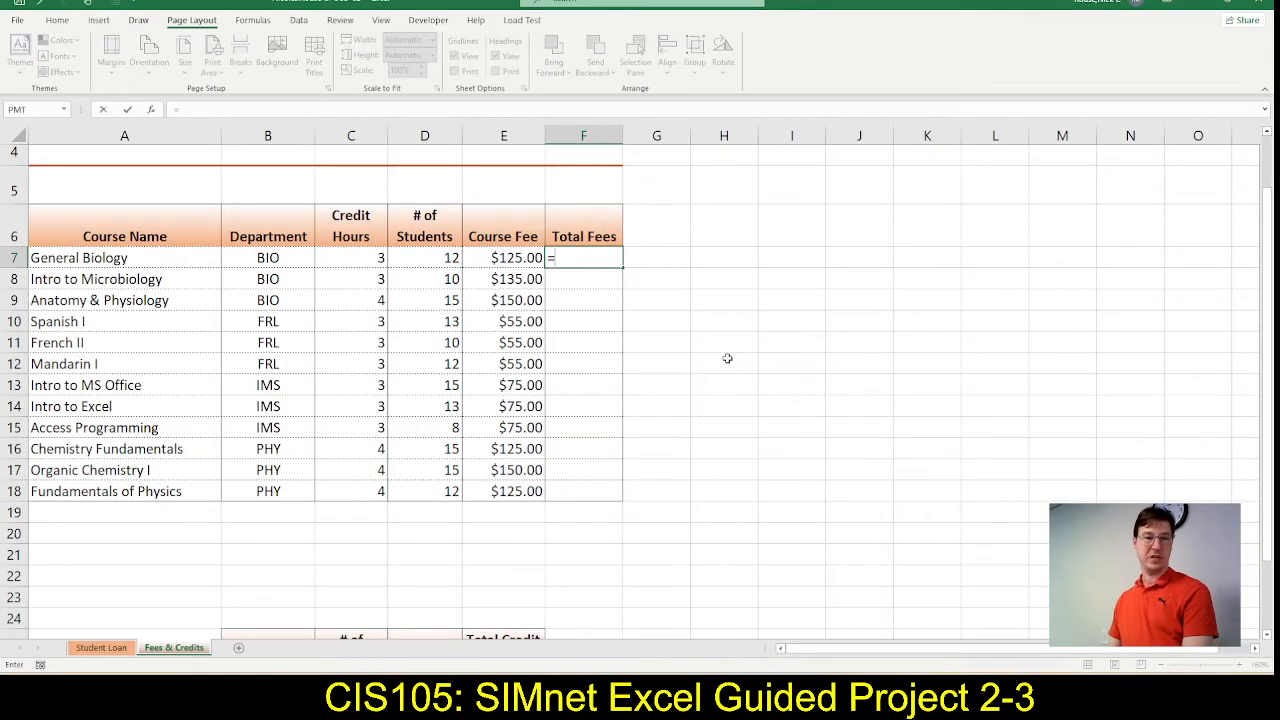
{"action": "left_click", "coordinate": [416, 259]}
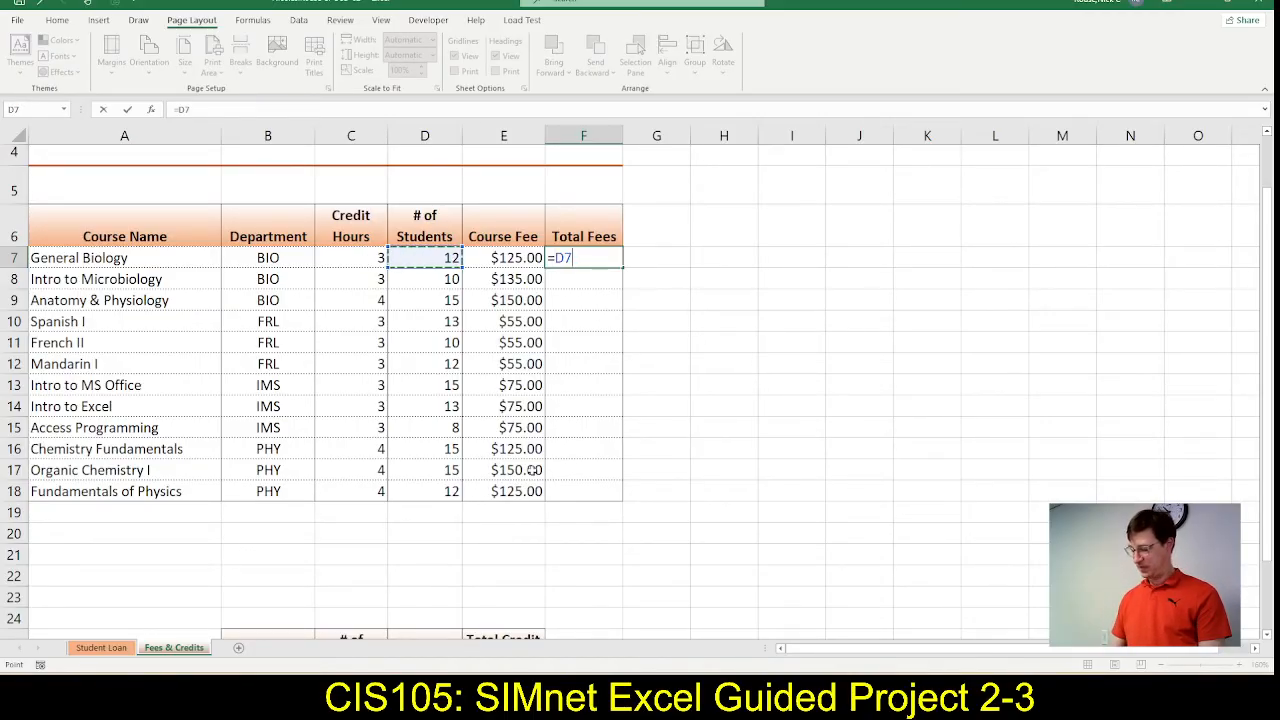
{"action": "type", "text": "*"}
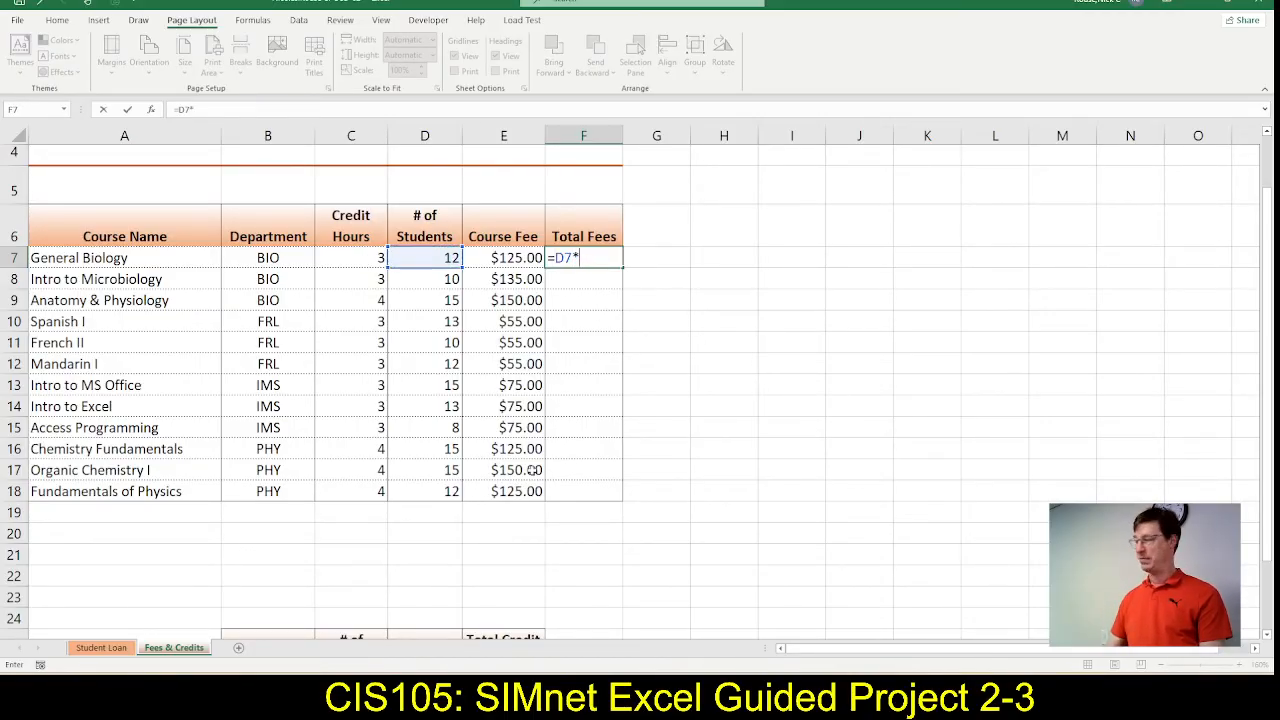
{"action": "left_click", "coordinate": [512, 257]}
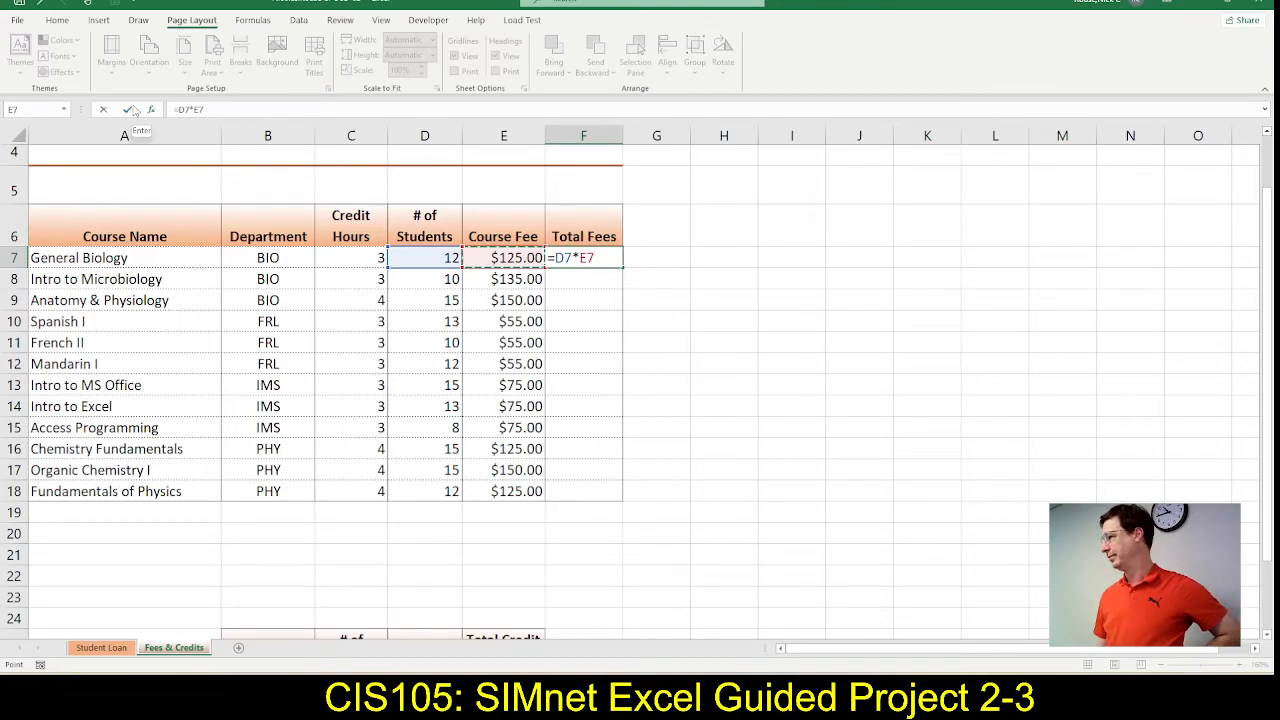
{"action": "left_click", "coordinate": [133, 110]}
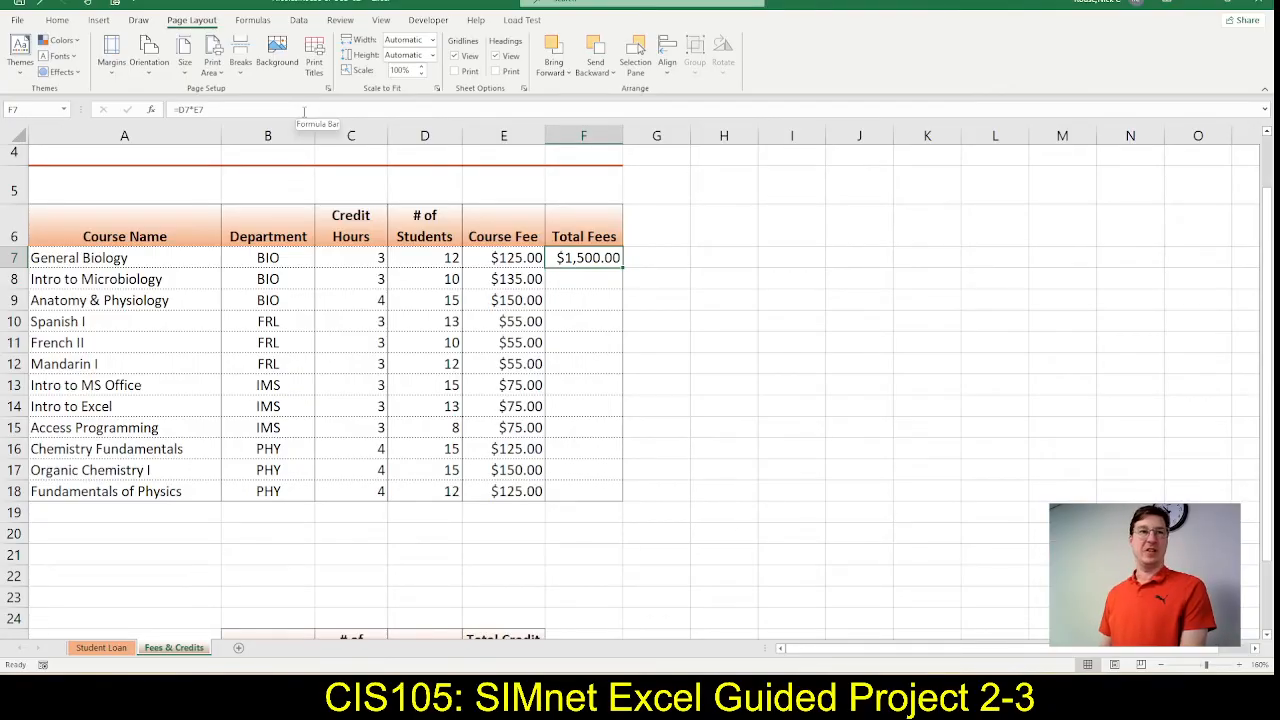
Step: Check off instruction 9b in the SIMnet assignment and copy the F7 formula down through F18 in Excel
{"action": "key", "text": "alt+Tab"}
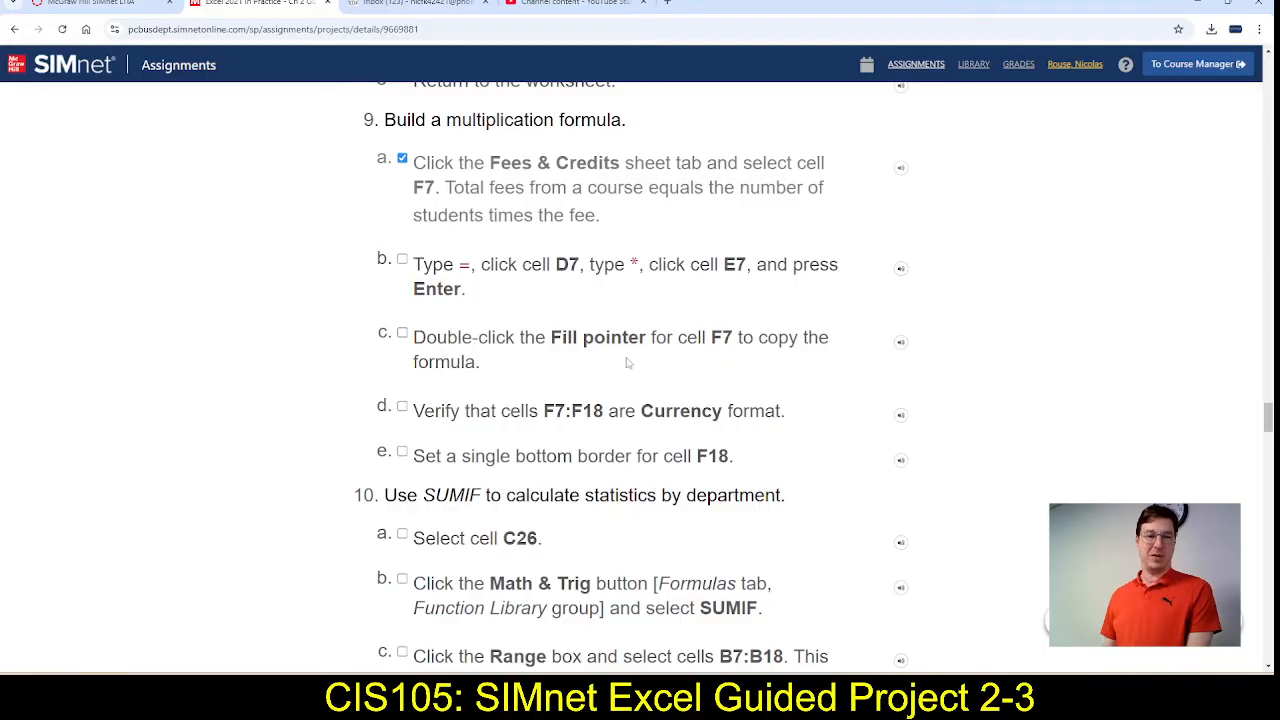
{"action": "left_click", "coordinate": [453, 280]}
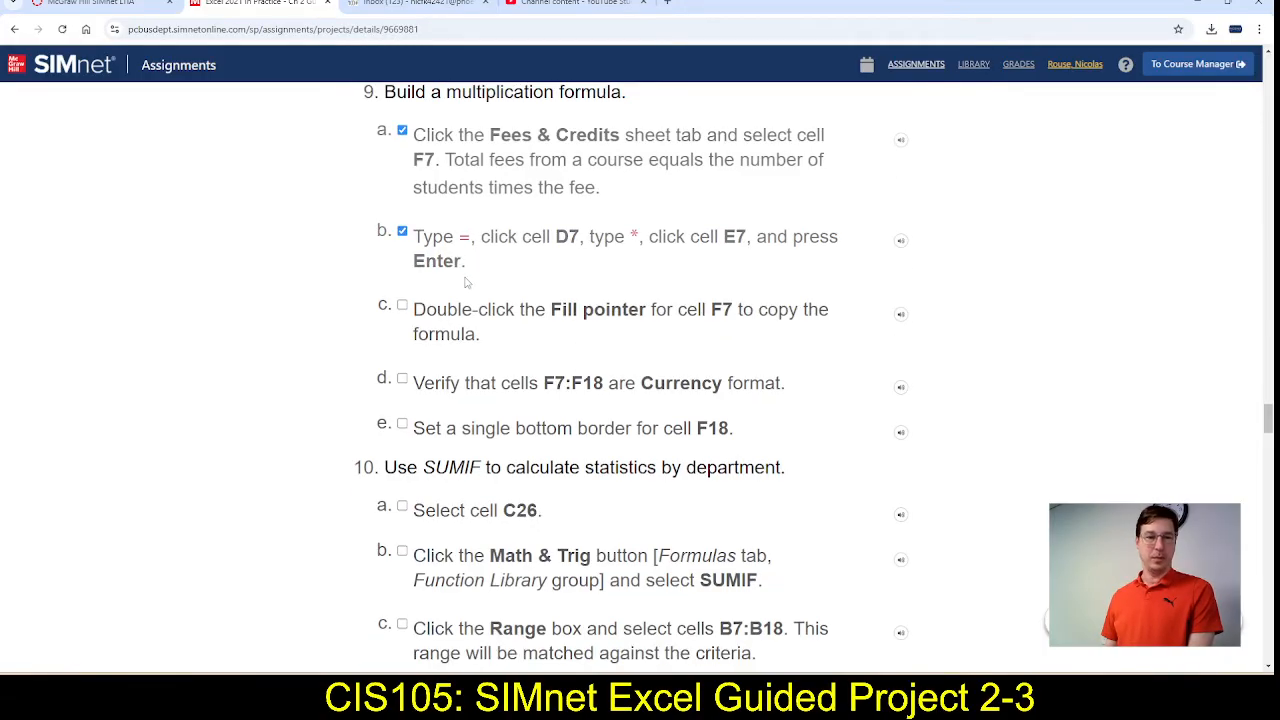
{"action": "key", "text": "alt+Tab"}
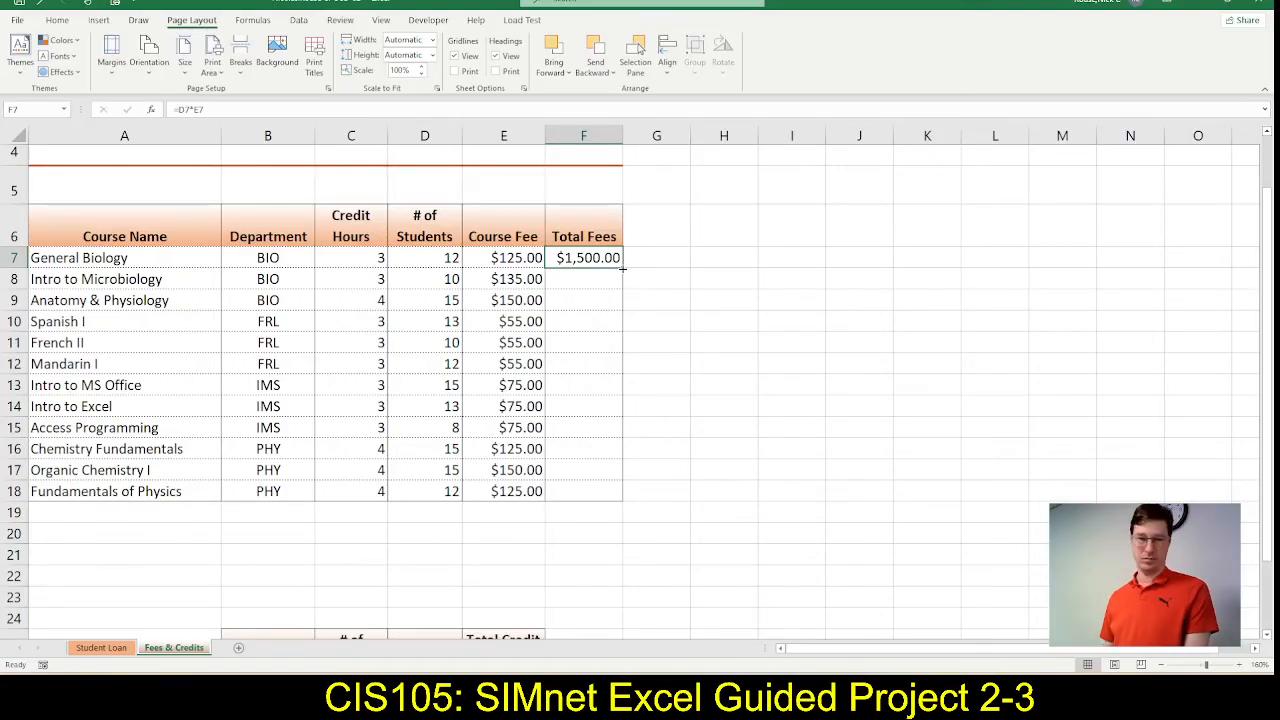
{"action": "double_click", "coordinate": [622, 268]}
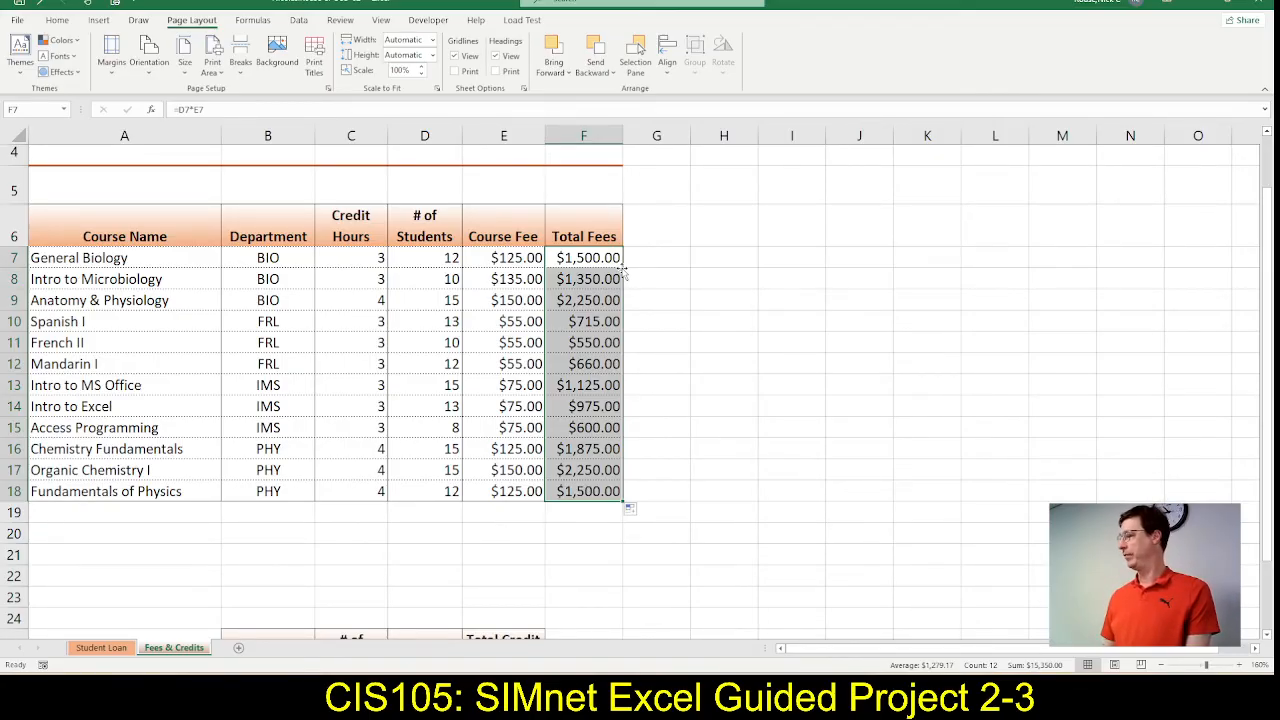
Step: Switch to the SIMnet assignment and check off instruction 9c about copying the F7 formula
{"action": "key", "text": "alt+Tab"}
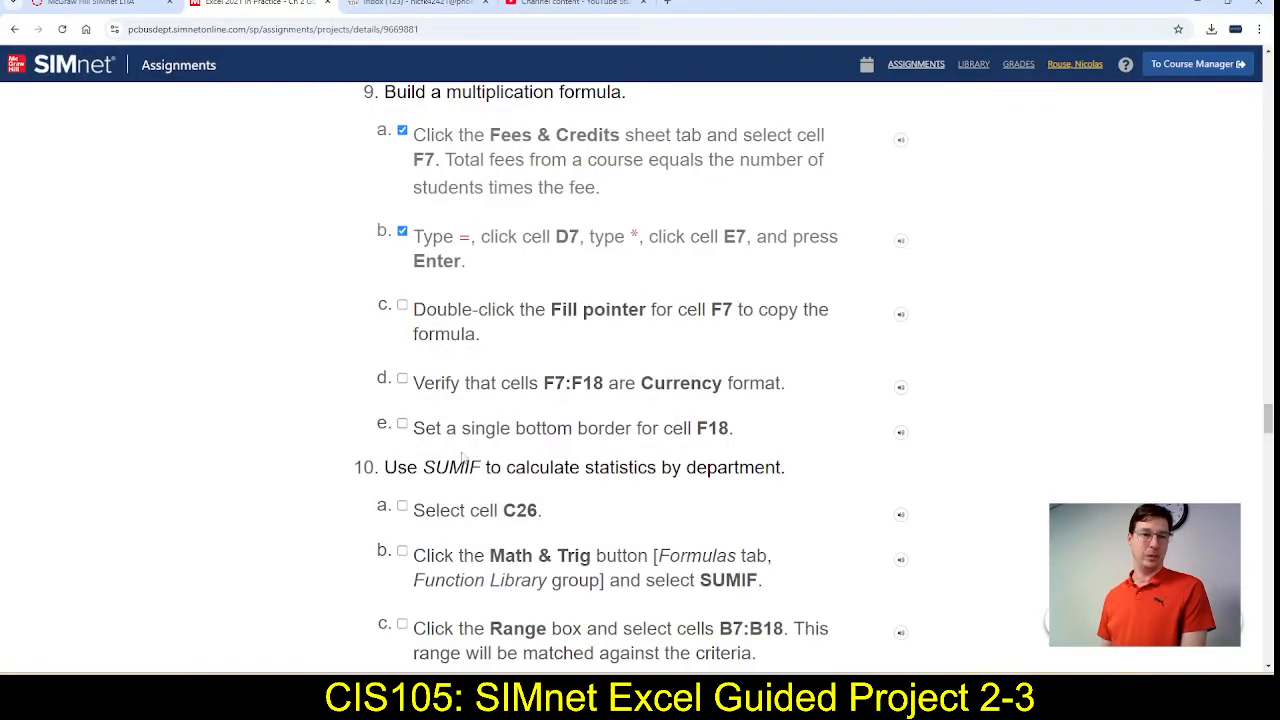
{"action": "left_click", "coordinate": [402, 306]}
{"action": "scroll", "coordinate": [512, 458], "scroll_direction": "down", "scroll_amount": 1}
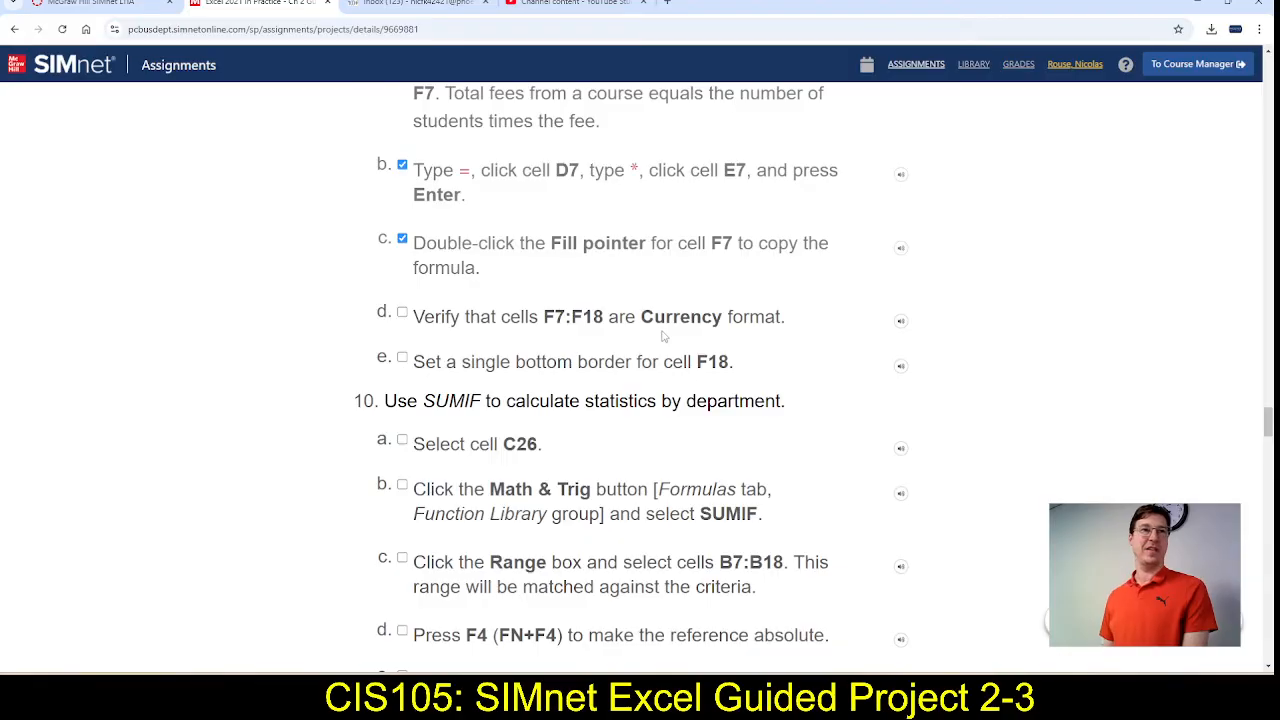
Step: Verify in Excel that F7:F18 use the Currency format and check off instruction 9d in SIMnet
{"action": "key", "text": "alt+Tab"}
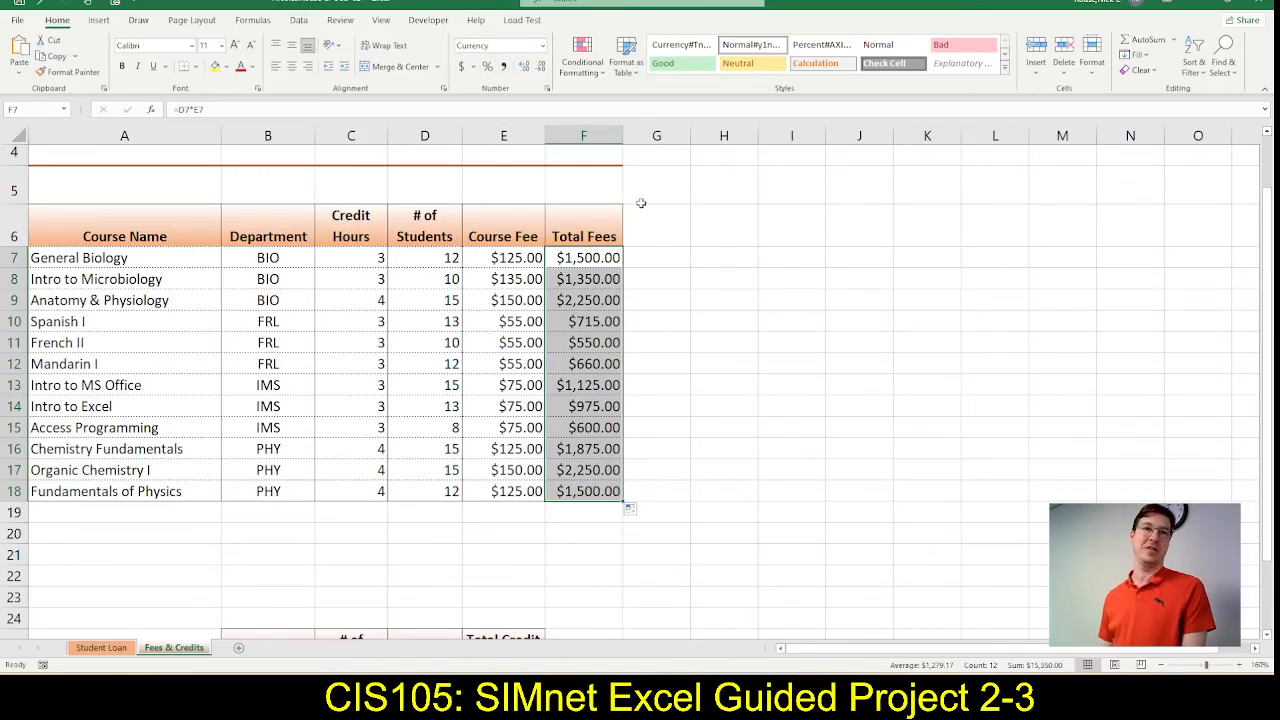
{"action": "key", "text": "alt+Tab"}
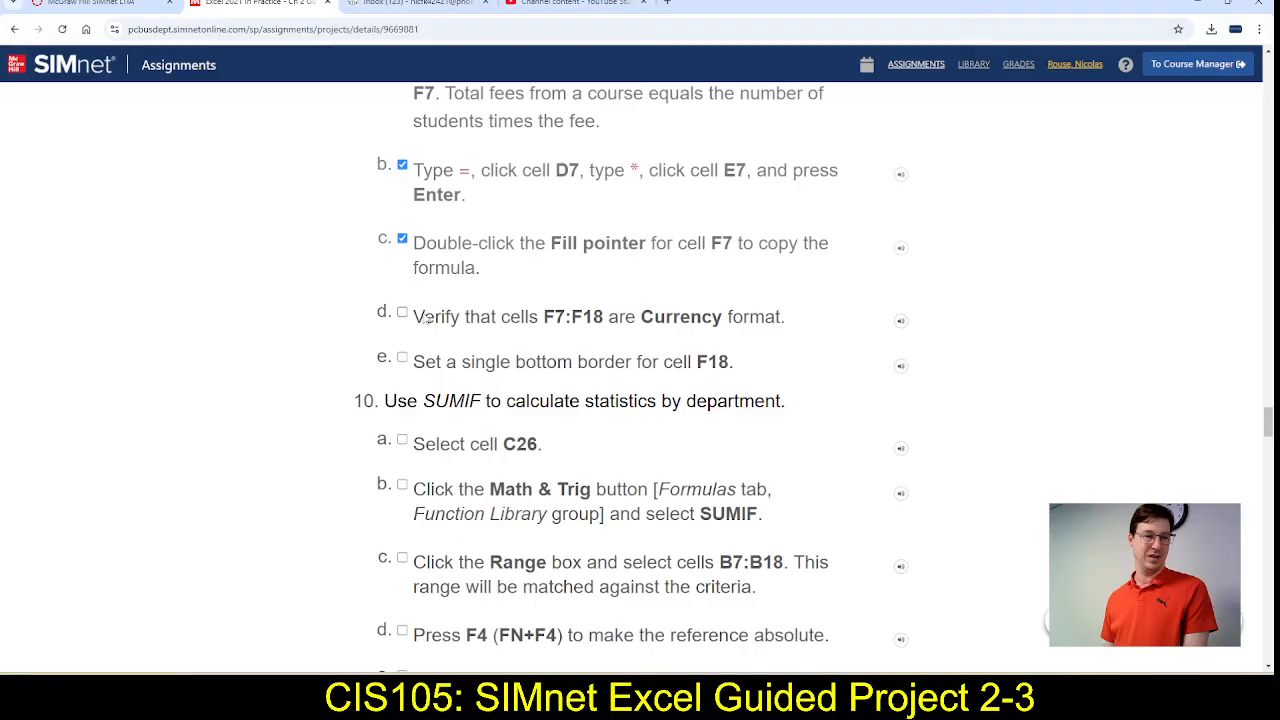
{"action": "left_click", "coordinate": [402, 313]}
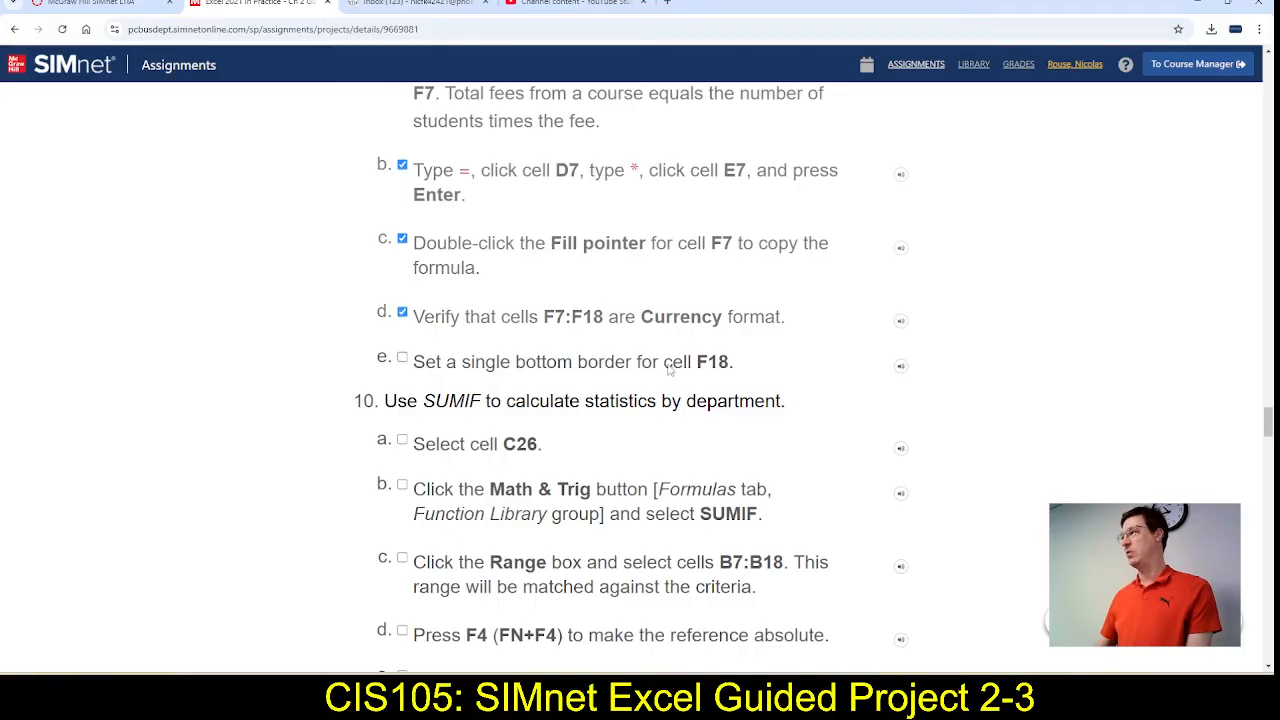
Step: Switch to Excel and apply a single bottom border to cell F18 in the Total Fees column
{"action": "key", "text": "alt+Tab"}
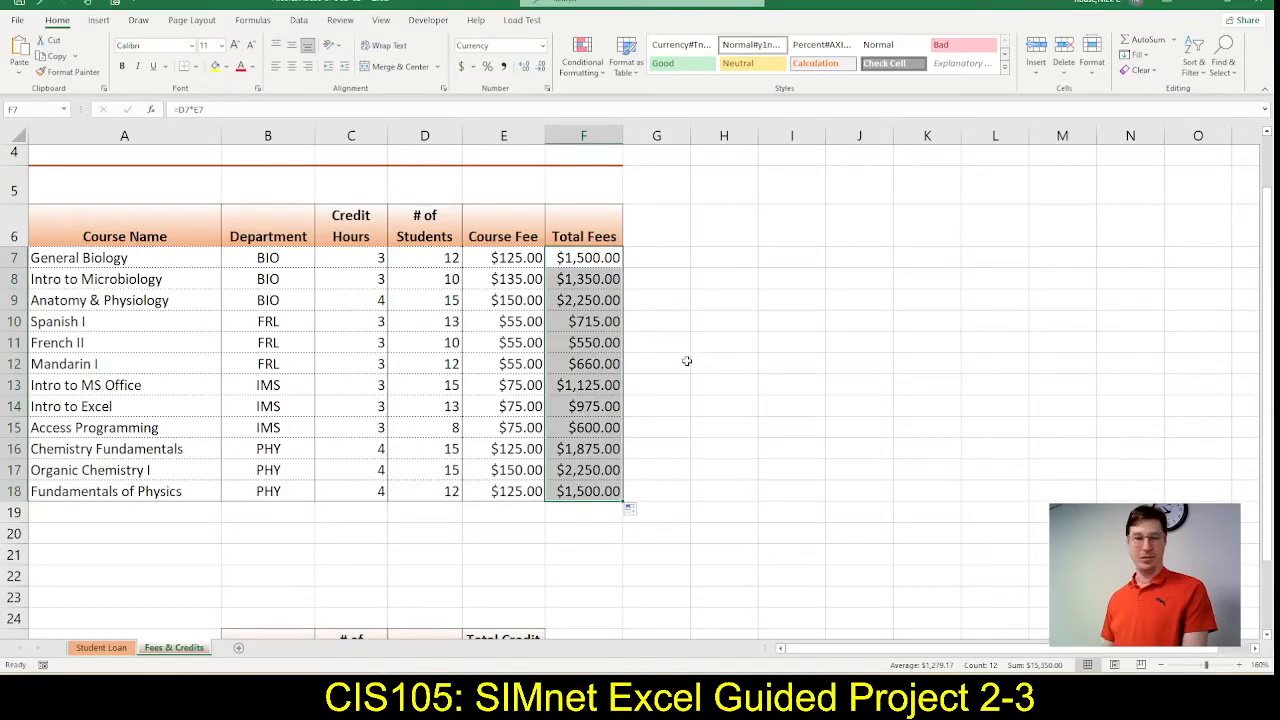
{"action": "left_click", "coordinate": [786, 366]}
{"action": "scroll", "coordinate": [600, 440], "scroll_direction": "down", "scroll_amount": 1}
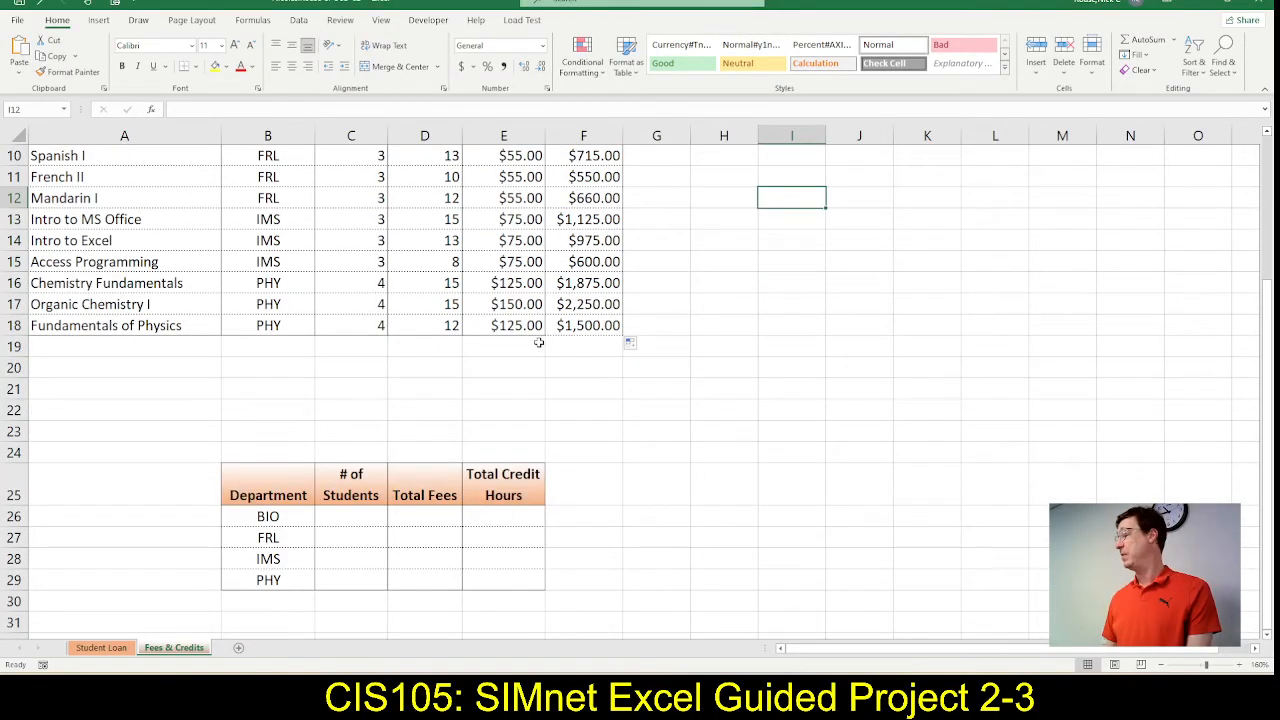
{"action": "left_click", "coordinate": [600, 330]}
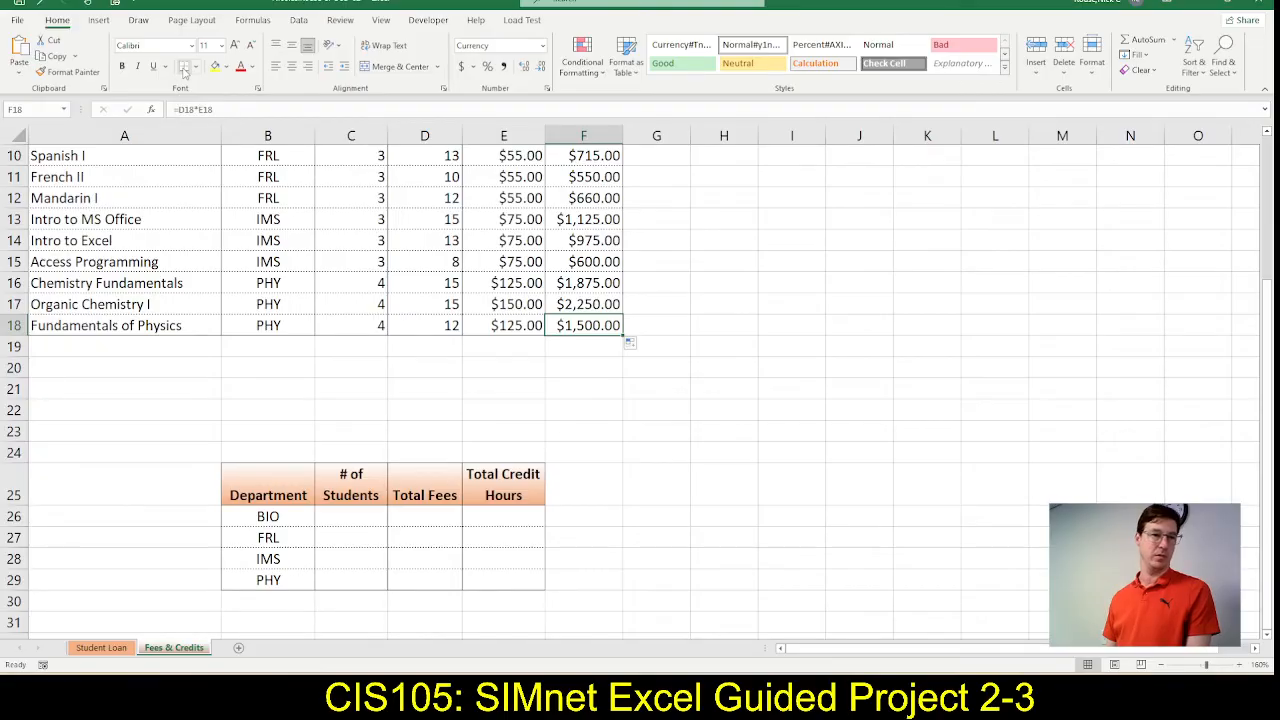
{"action": "left_click", "coordinate": [443, 363]}
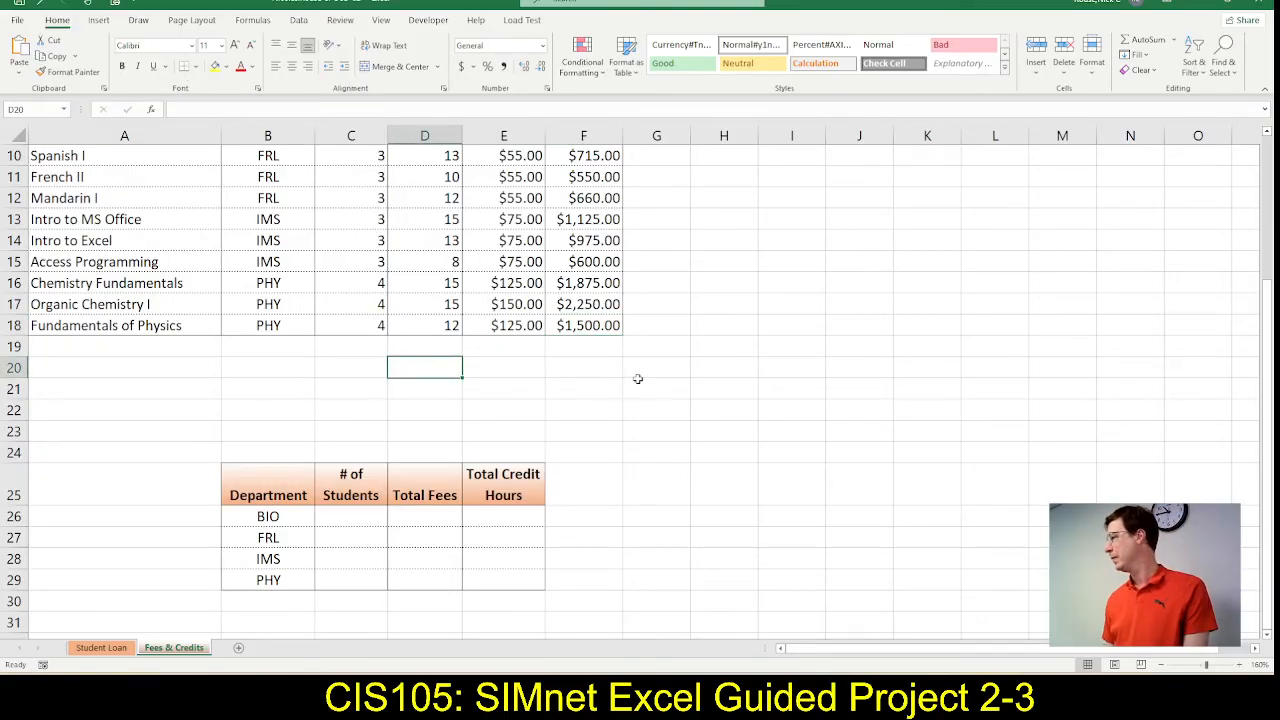
{"action": "scroll", "coordinate": [640, 386], "scroll_direction": "up", "scroll_amount": 2}
{"action": "scroll", "coordinate": [640, 386], "scroll_direction": "up", "scroll_amount": 2}
{"action": "scroll", "coordinate": [645, 378], "scroll_direction": "down", "scroll_amount": 2}
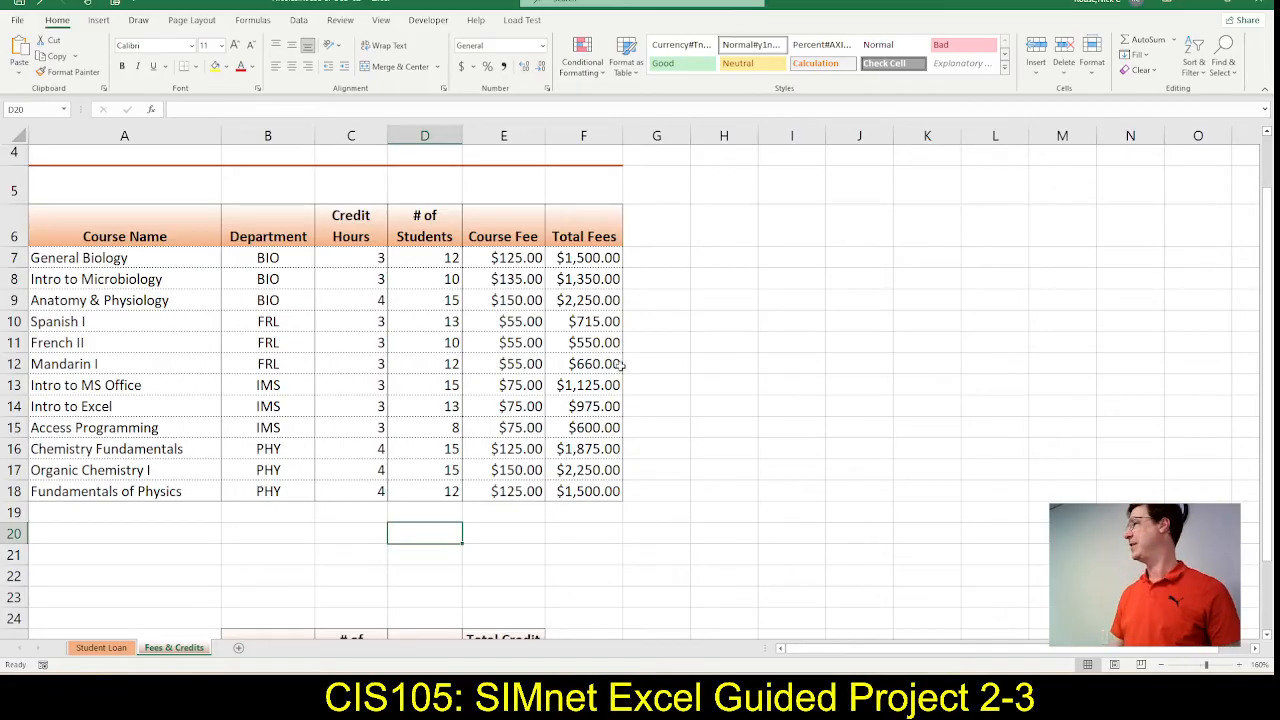
{"action": "left_click", "coordinate": [608, 491]}
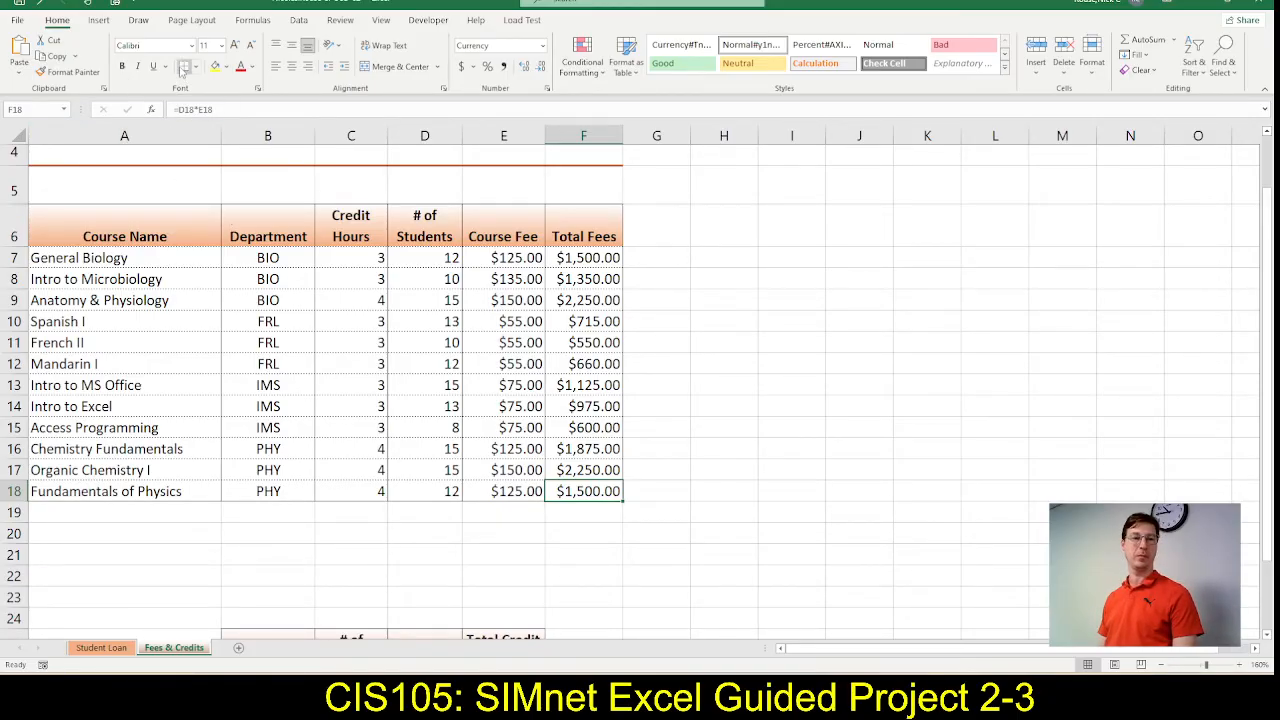
{"action": "left_click", "coordinate": [695, 492]}
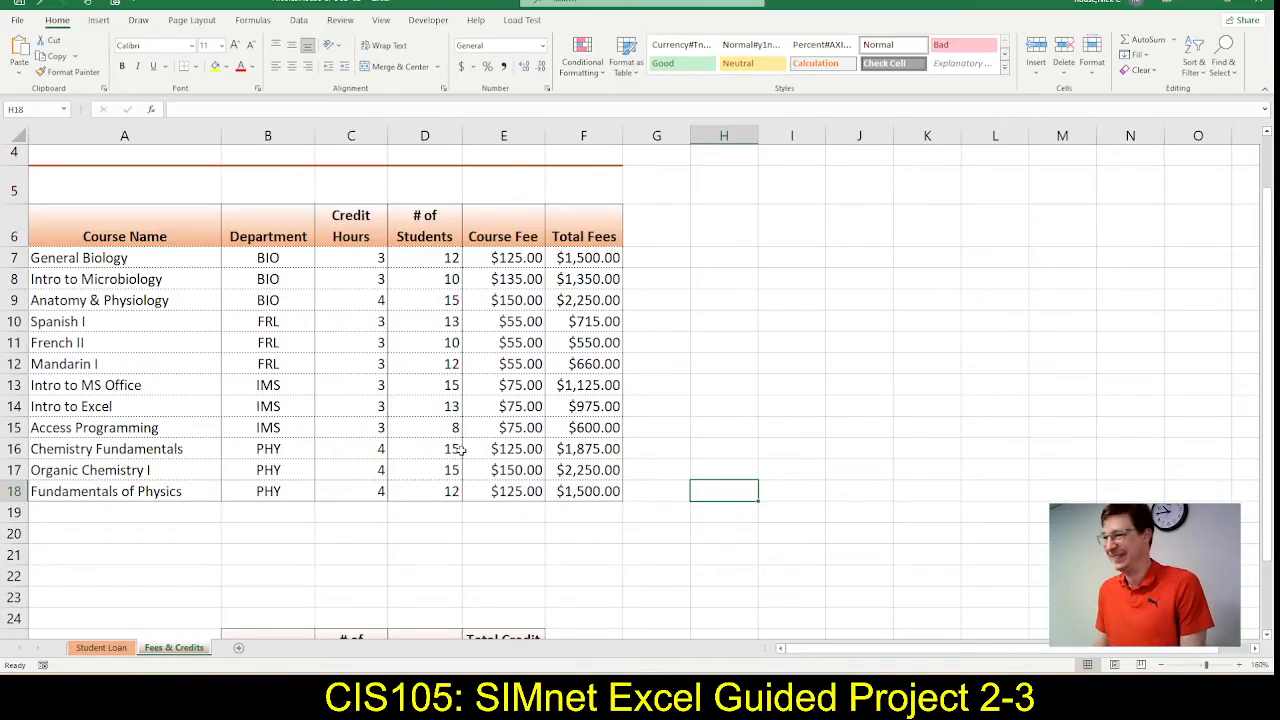
Step: Switch to the SIMnet assignment and check off instruction 9e about the bottom border
{"action": "key", "text": "alt+Tab"}
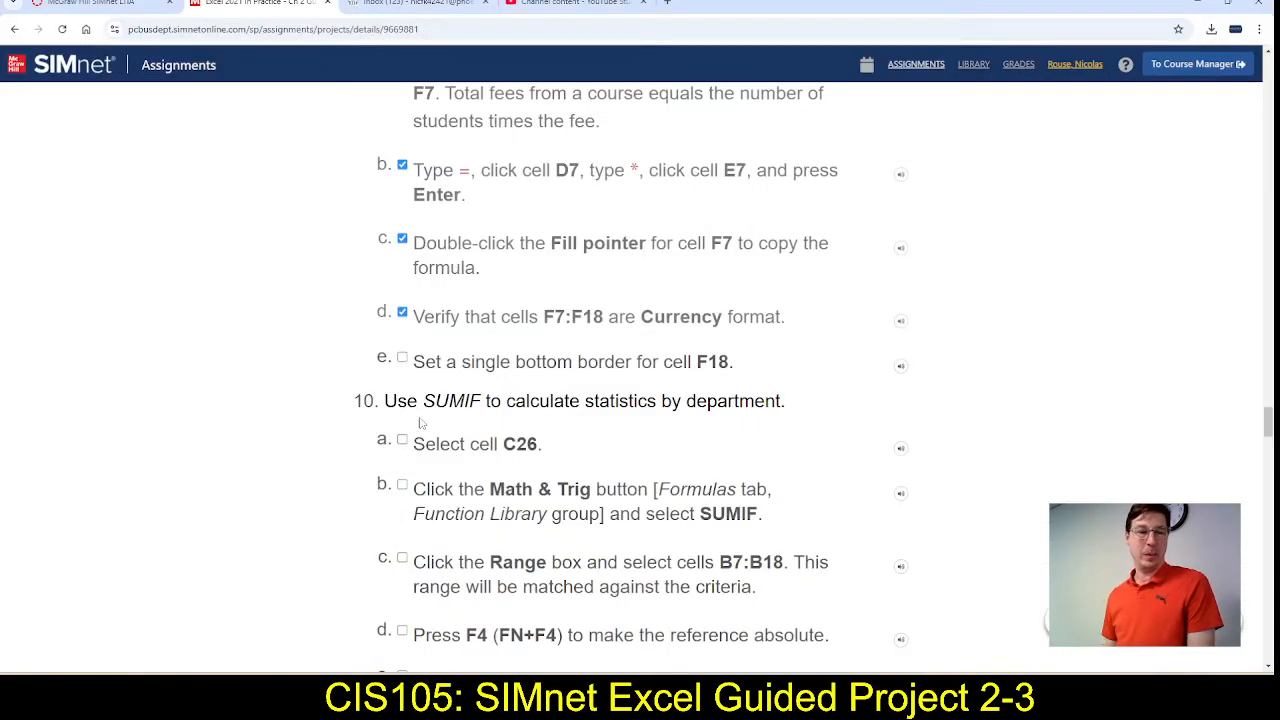
{"action": "left_click", "coordinate": [402, 358]}
{"action": "scroll", "coordinate": [415, 385], "scroll_direction": "down", "scroll_amount": 2}
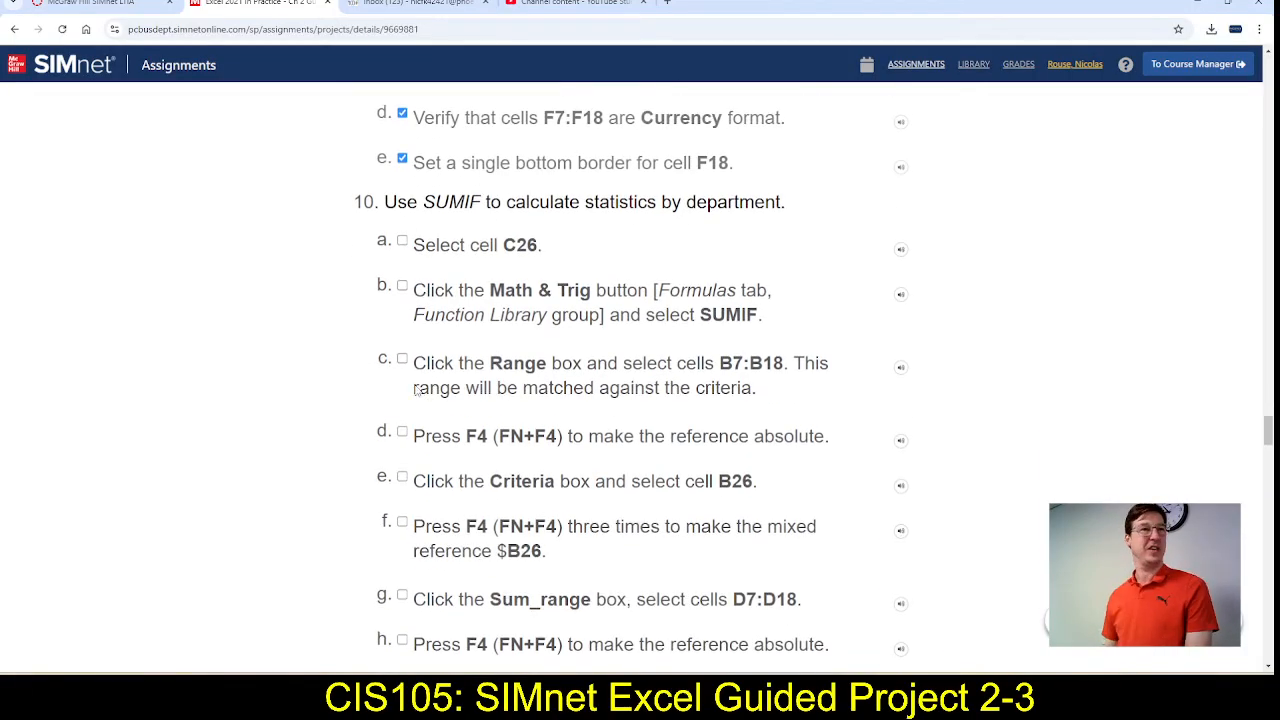
Step: Switch to Excel, select cell C26 for the BIO student total and reduce the worksheet zoom to 140%
{"action": "key", "text": "alt+Tab"}
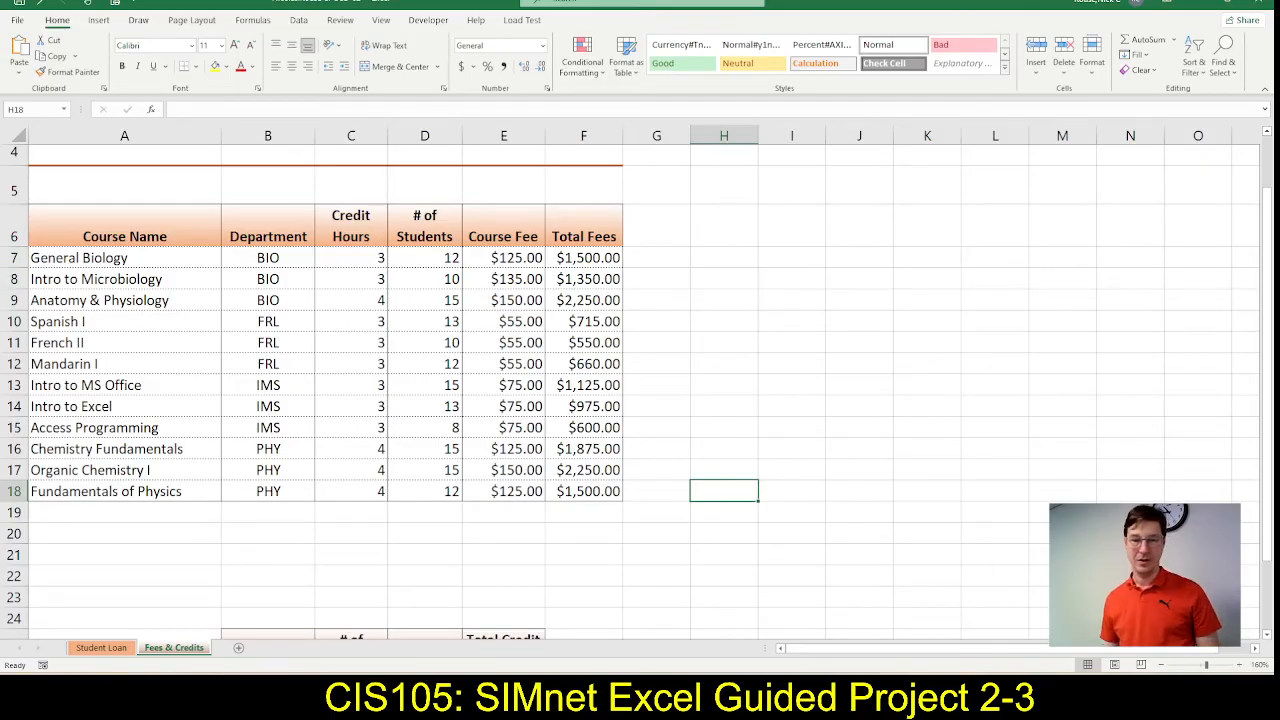
{"action": "scroll", "coordinate": [900, 551], "scroll_direction": "down", "scroll_amount": 1}
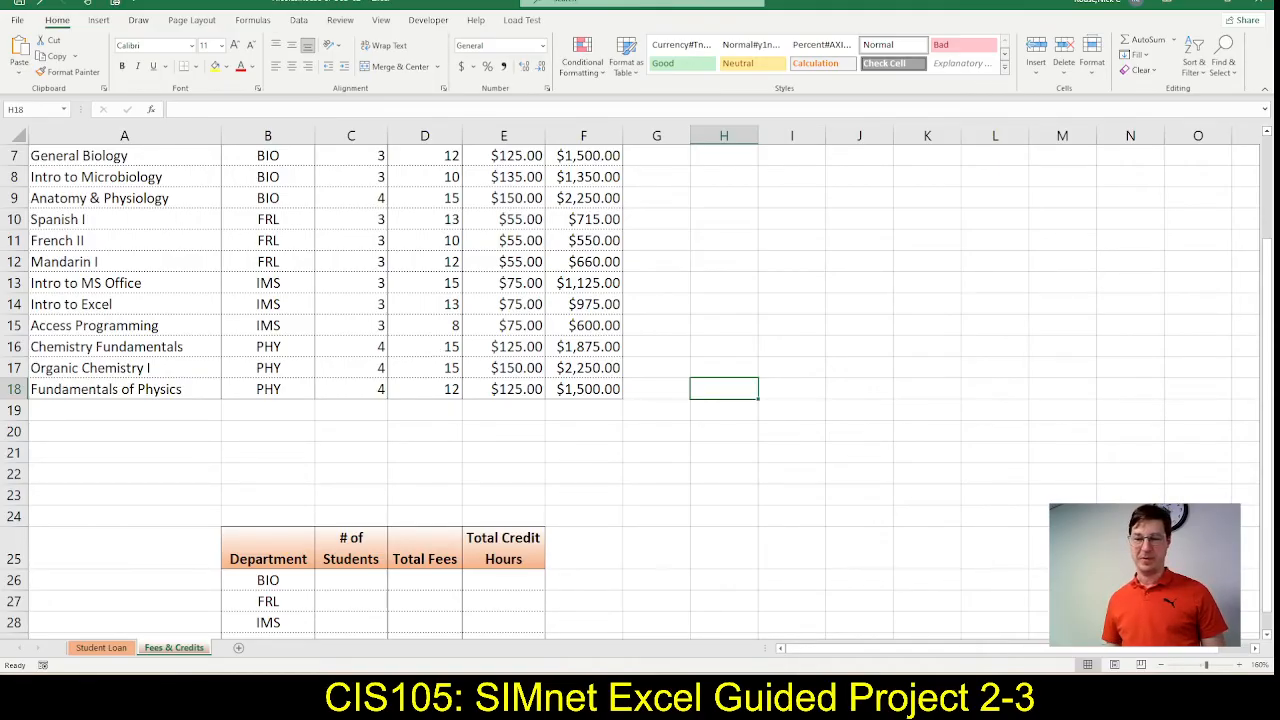
{"action": "left_click", "coordinate": [1160, 665]}
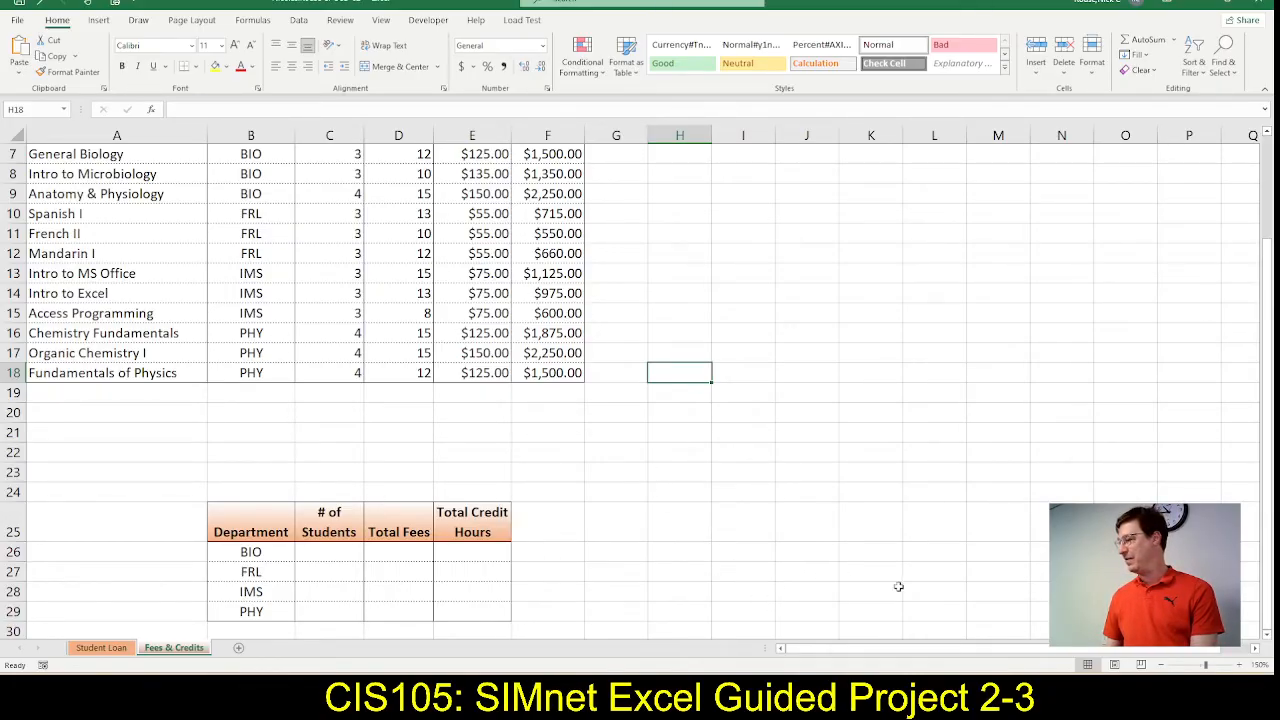
{"action": "left_click", "coordinate": [337, 553]}
{"action": "key", "text": "alt+Tab"}
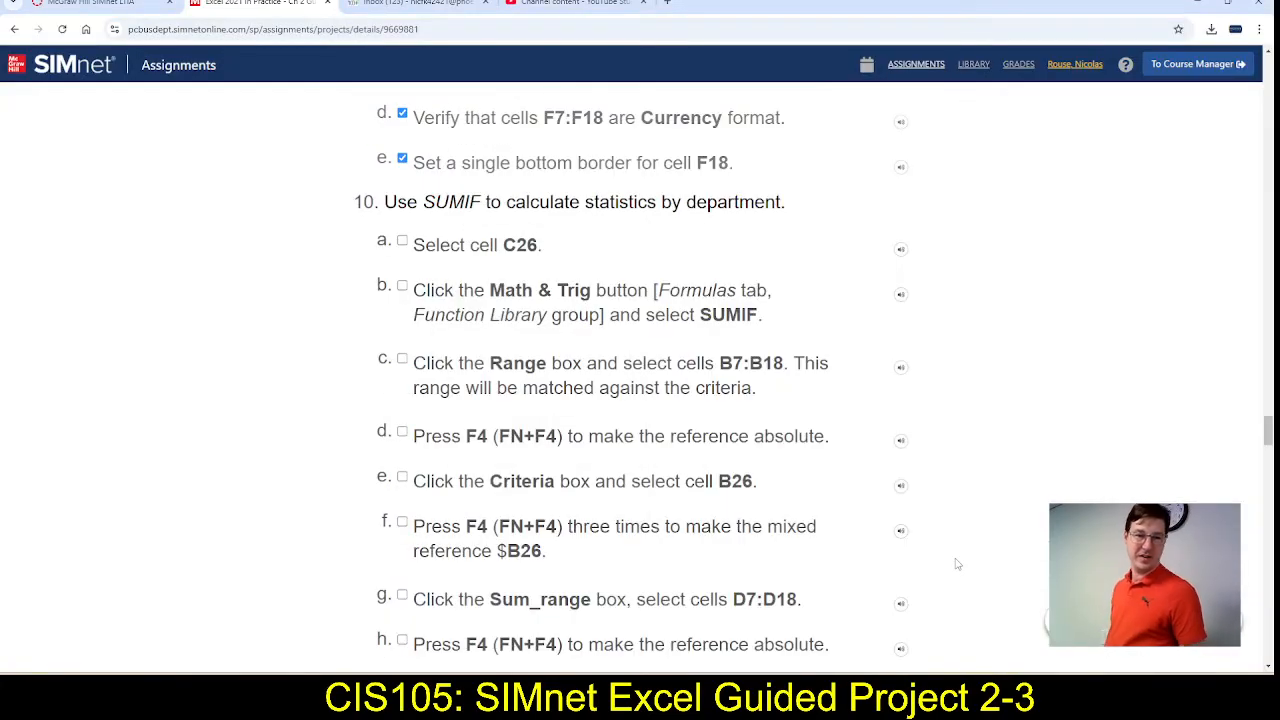
{"action": "key", "text": "alt+Tab"}
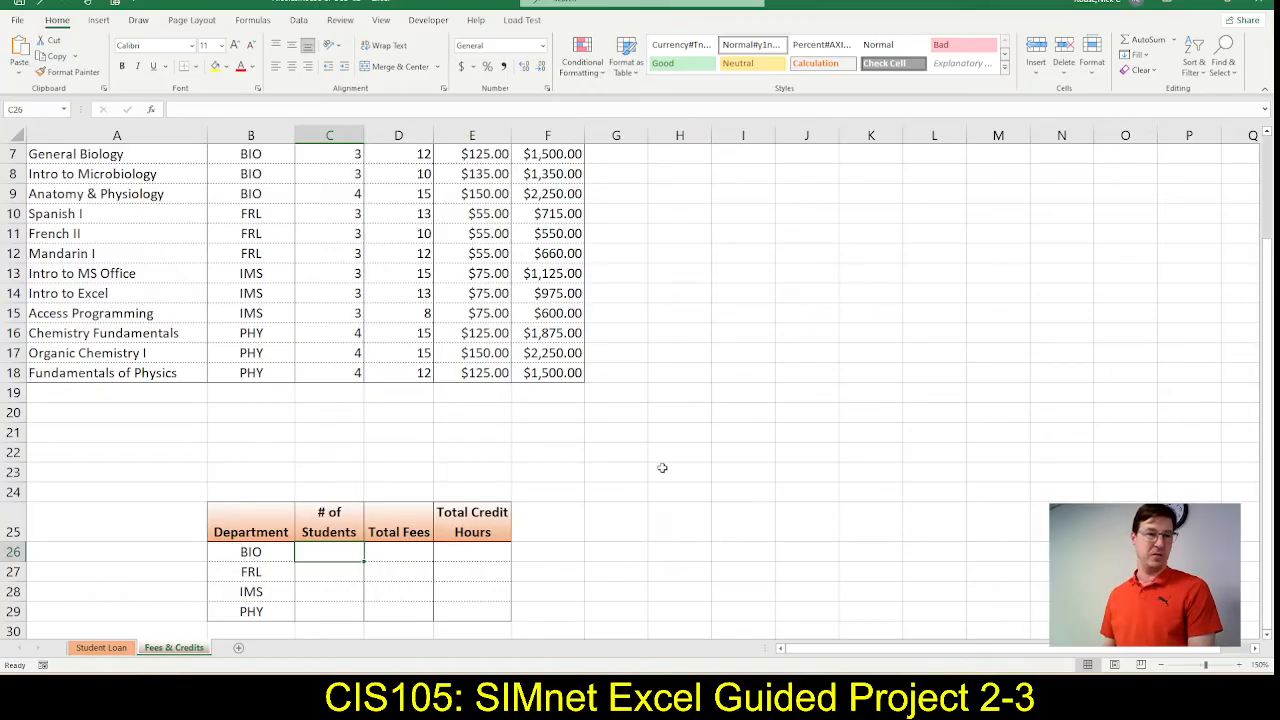
{"action": "left_click", "coordinate": [1160, 665]}
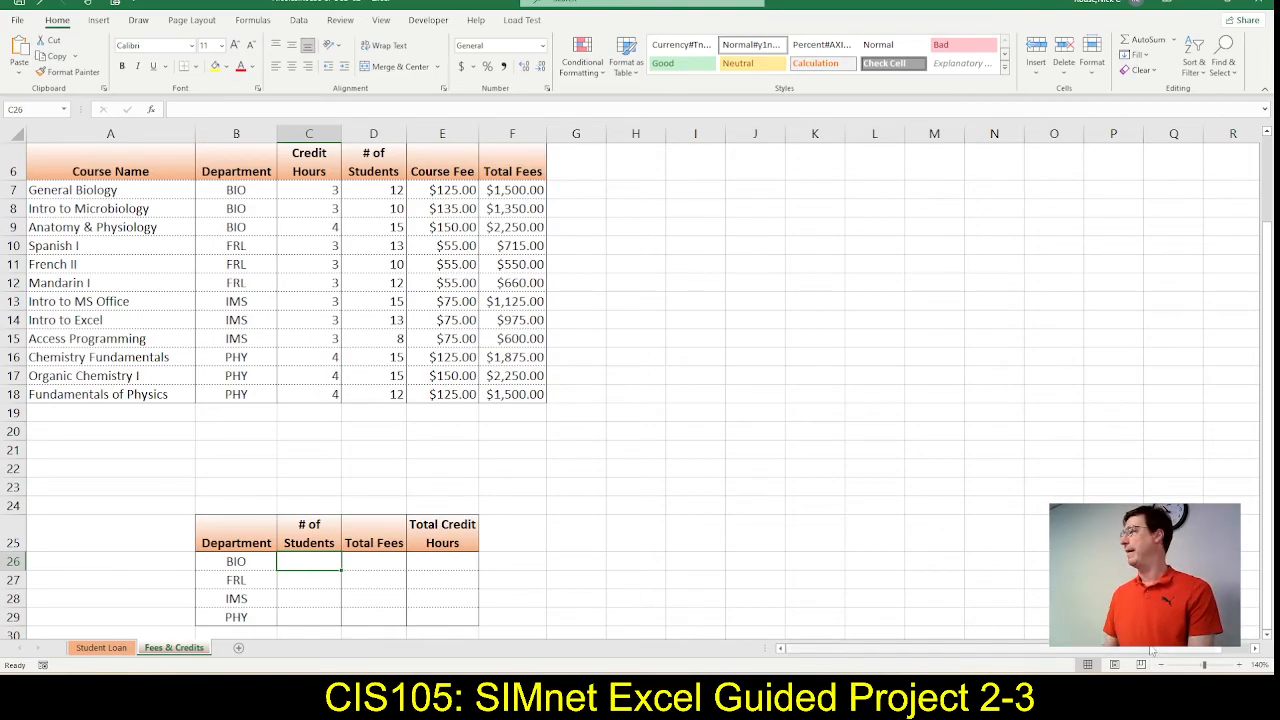
Step: Switch to the SIMnet assignment and check off instruction 10a about selecting cell C26
{"action": "key", "text": "alt+Tab"}
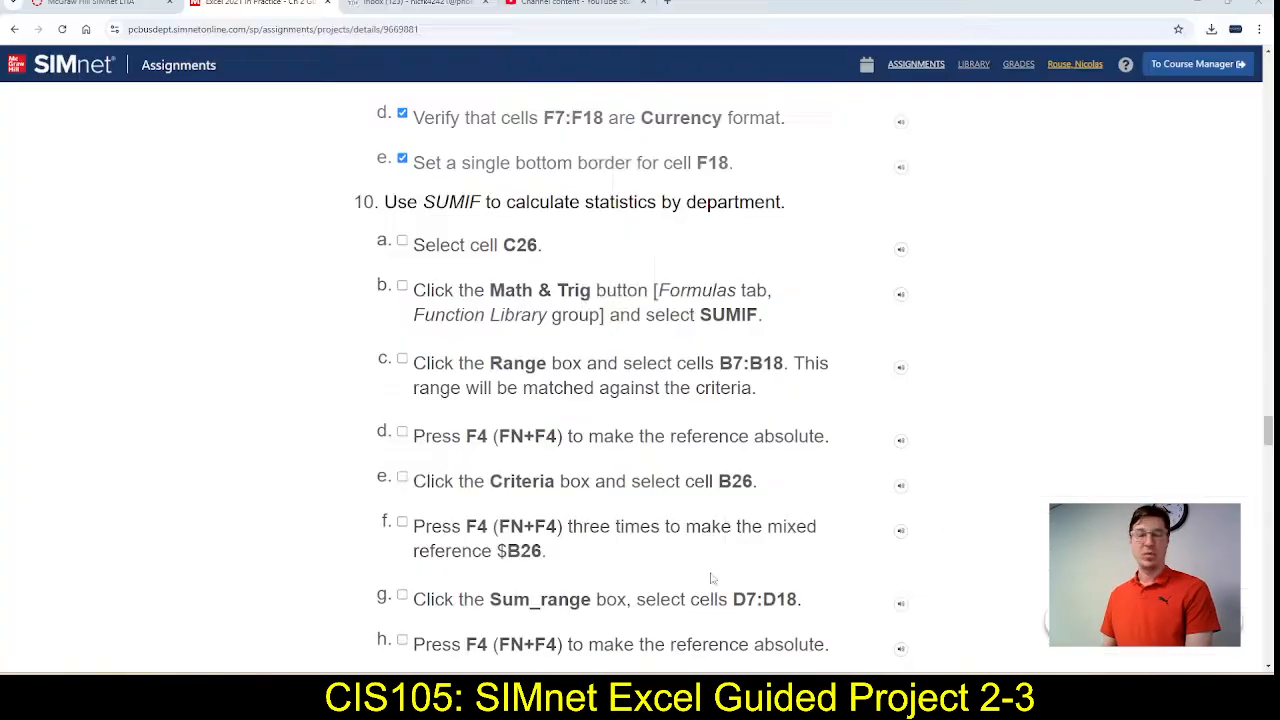
{"action": "left_click", "coordinate": [404, 244]}
{"action": "scroll", "coordinate": [493, 456], "scroll_direction": "down", "scroll_amount": 1}
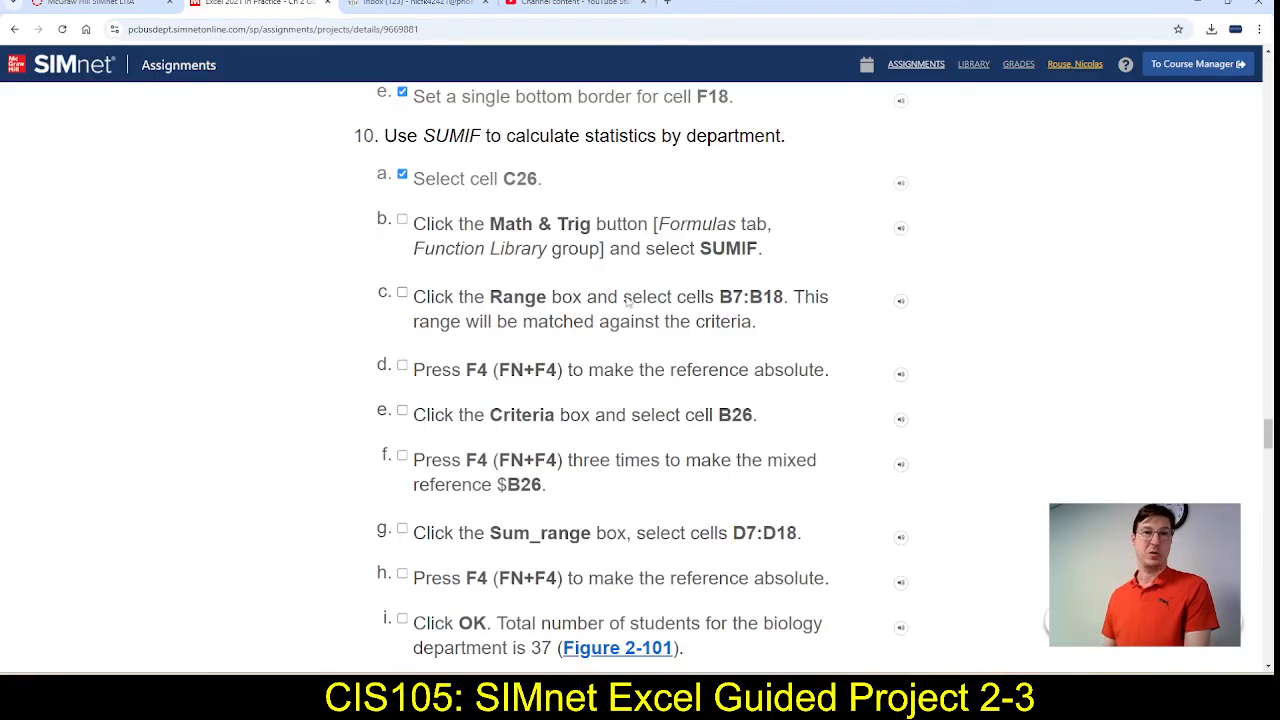
Step: Switch to Excel and insert the Math & Trig function SUMIF in cell C26, opening its arguments dialog
{"action": "key", "text": "alt+Tab"}
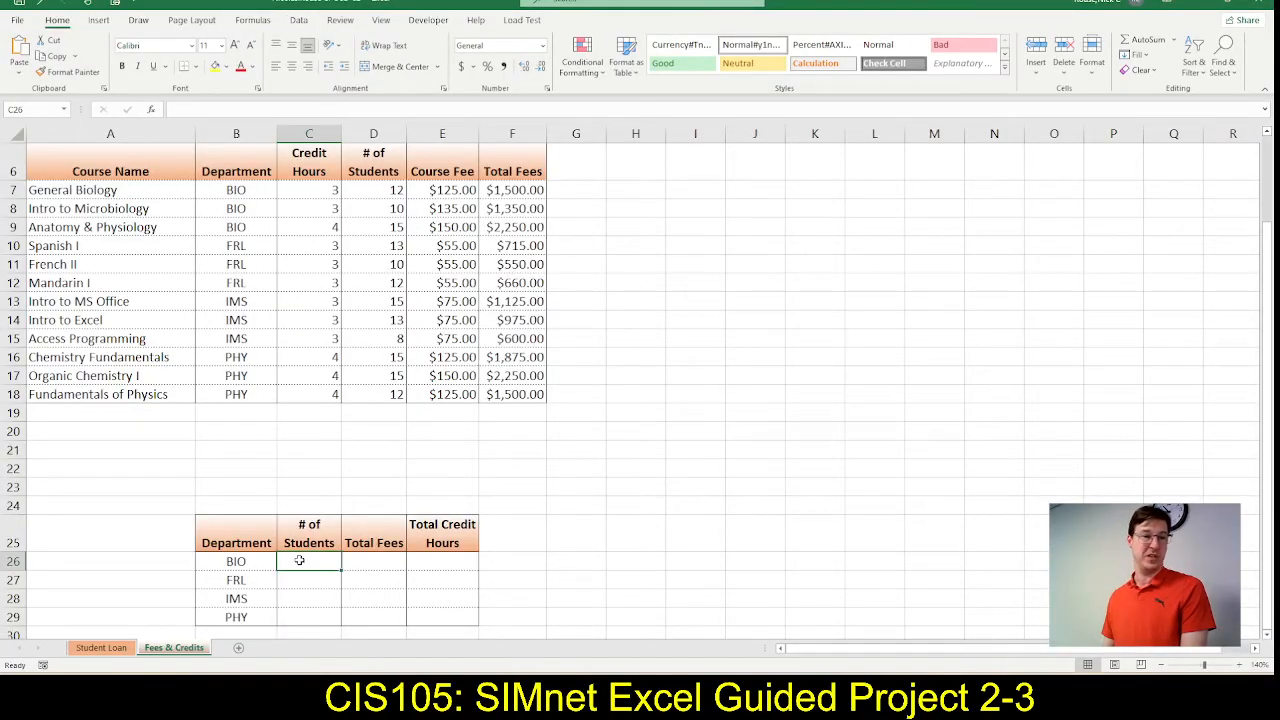
{"action": "left_click", "coordinate": [256, 21]}
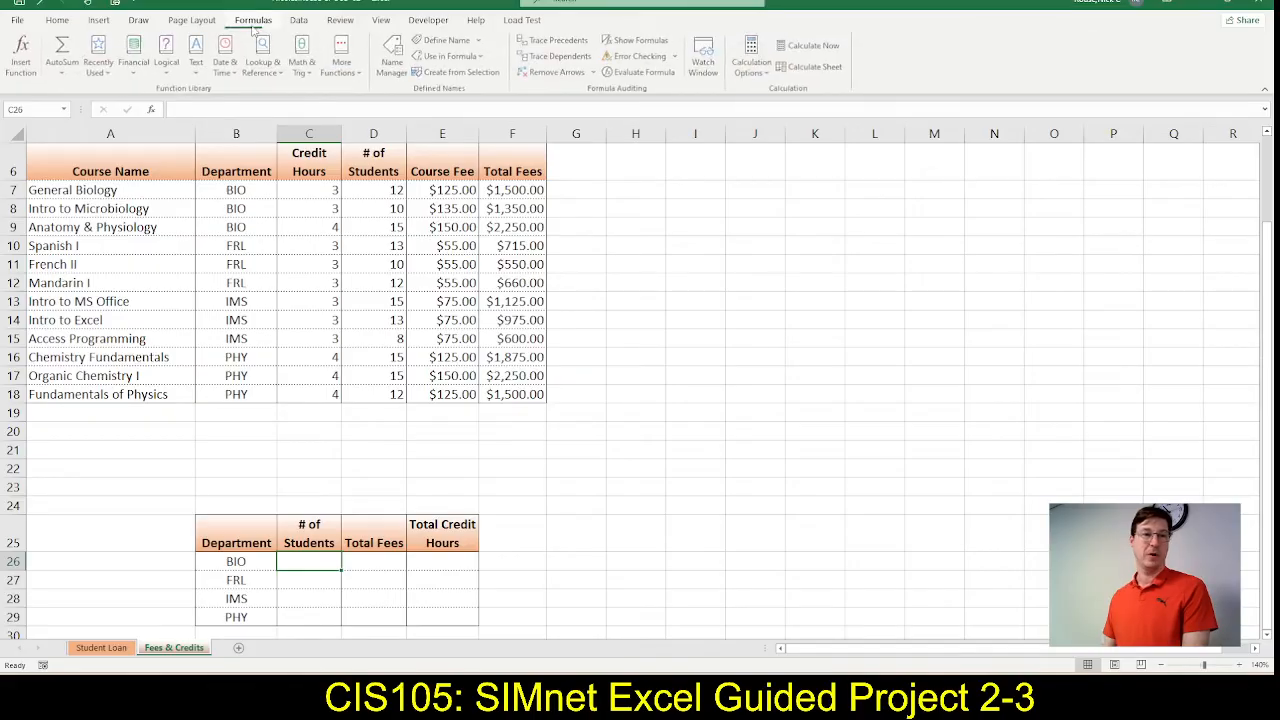
{"action": "left_click", "coordinate": [303, 65]}
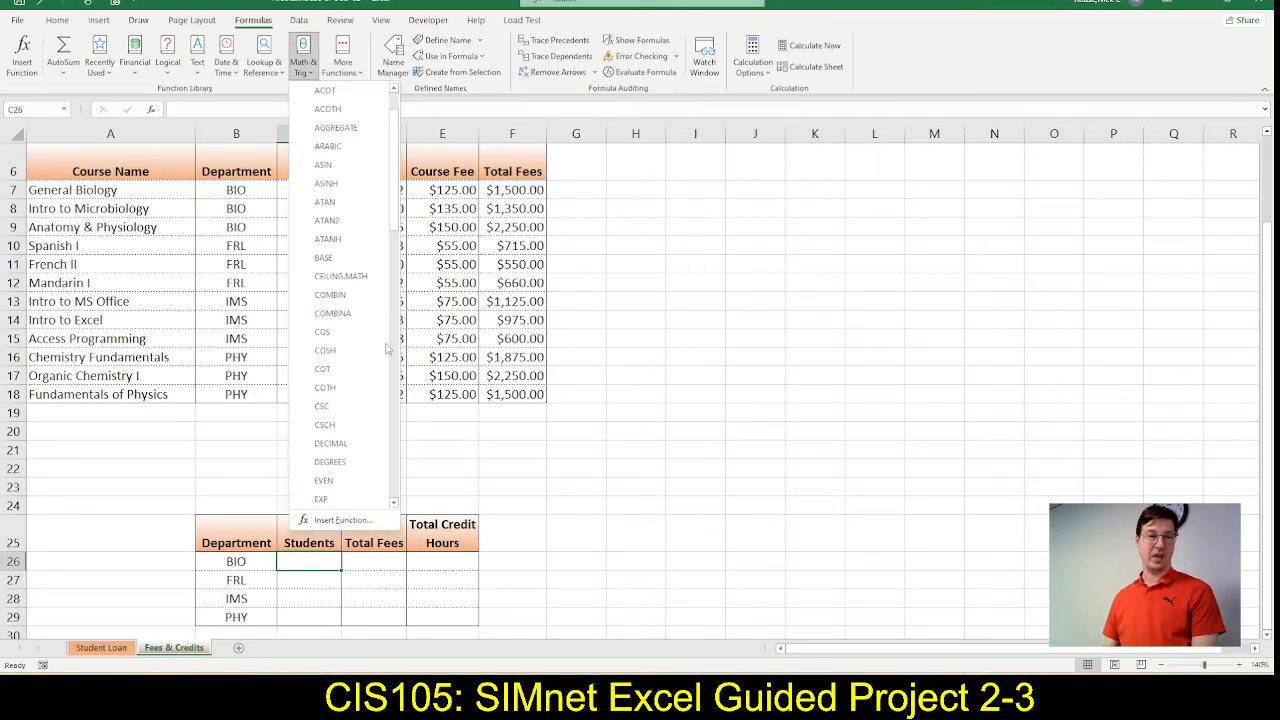
{"action": "scroll", "coordinate": [380, 340], "scroll_direction": "down", "scroll_amount": 15}
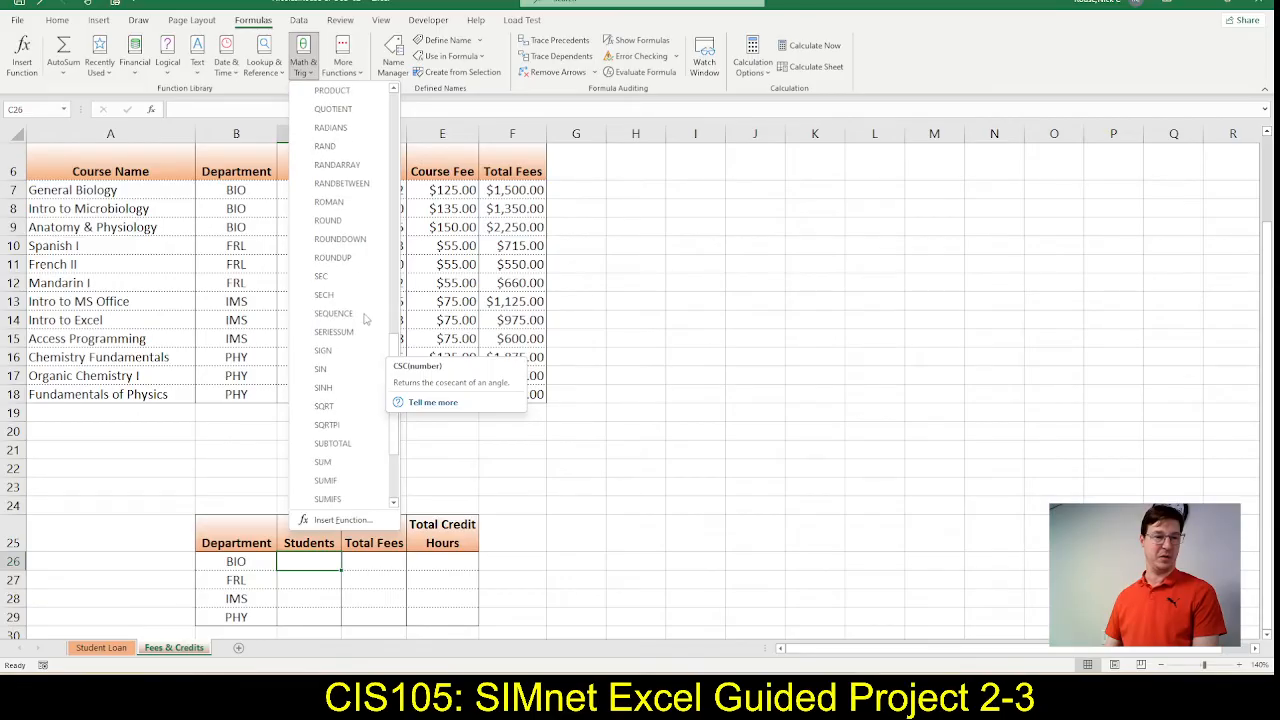
{"action": "scroll", "coordinate": [345, 360], "scroll_direction": "down", "scroll_amount": 3}
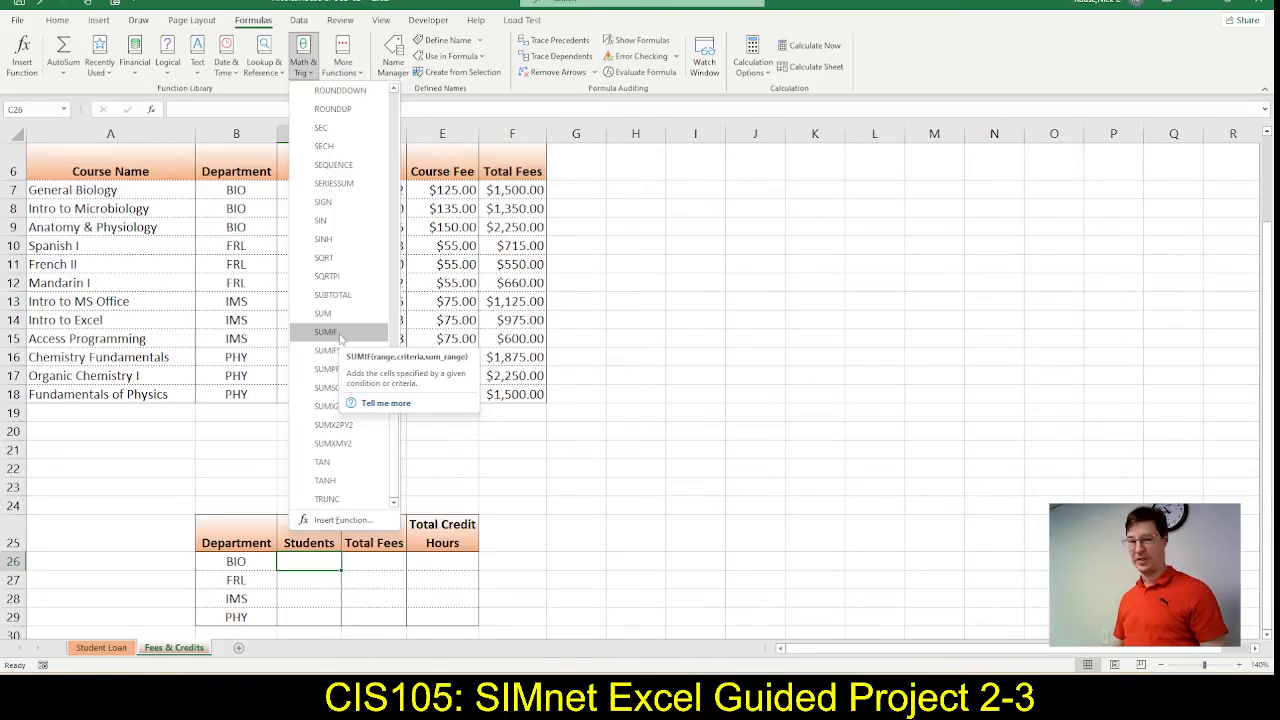
{"action": "left_click", "coordinate": [338, 333]}
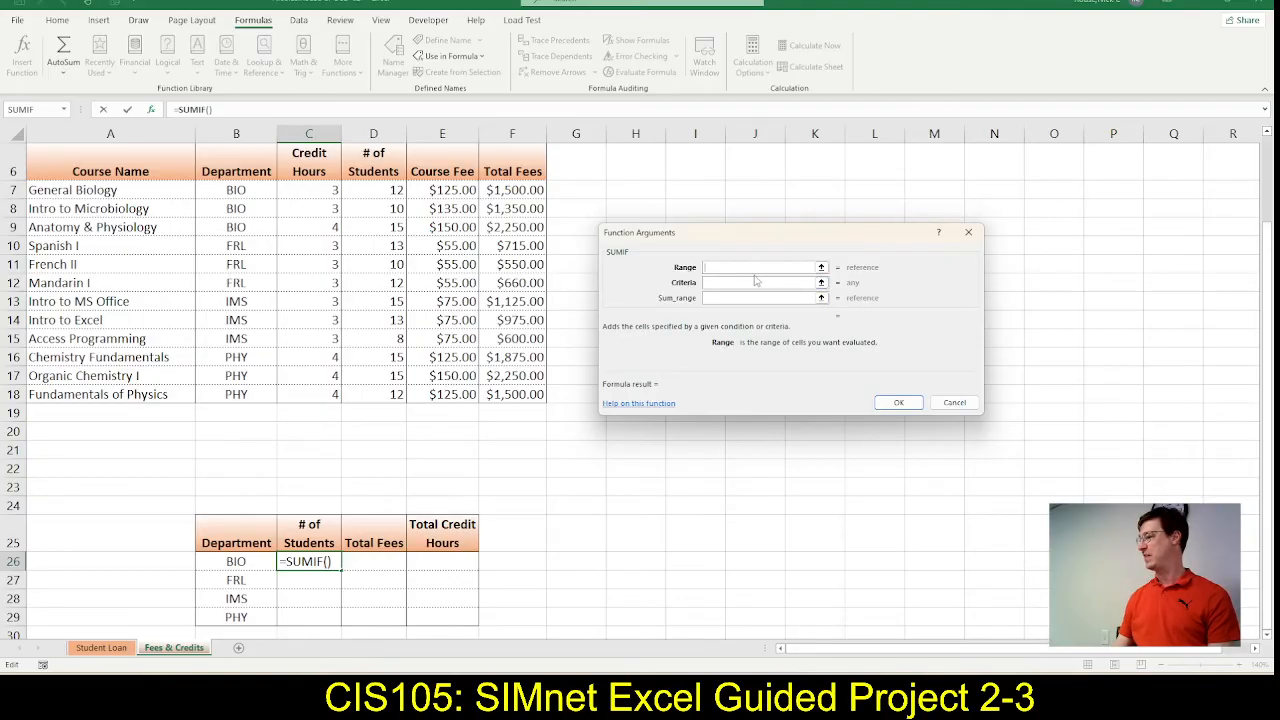
Step: Switch to the SIMnet assignment and check off instruction 10b about choosing SUMIF
{"action": "key", "text": "alt+Tab"}
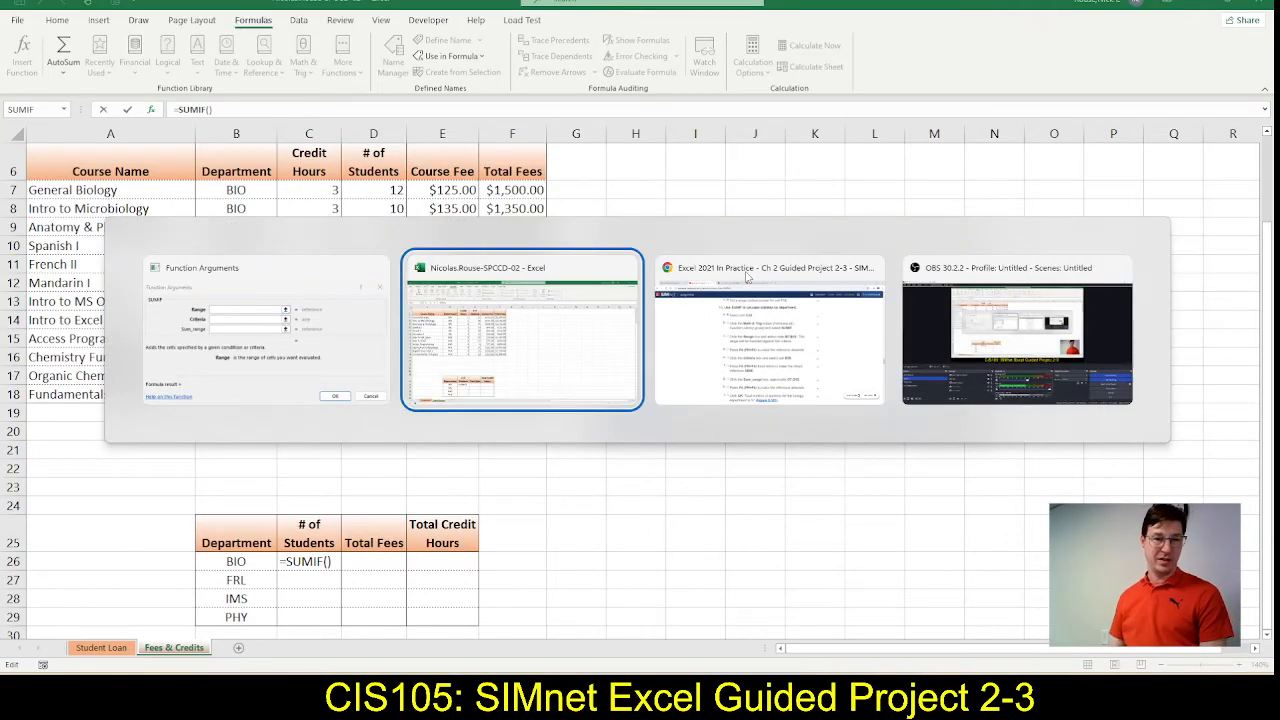
{"action": "left_click", "coordinate": [745, 277]}
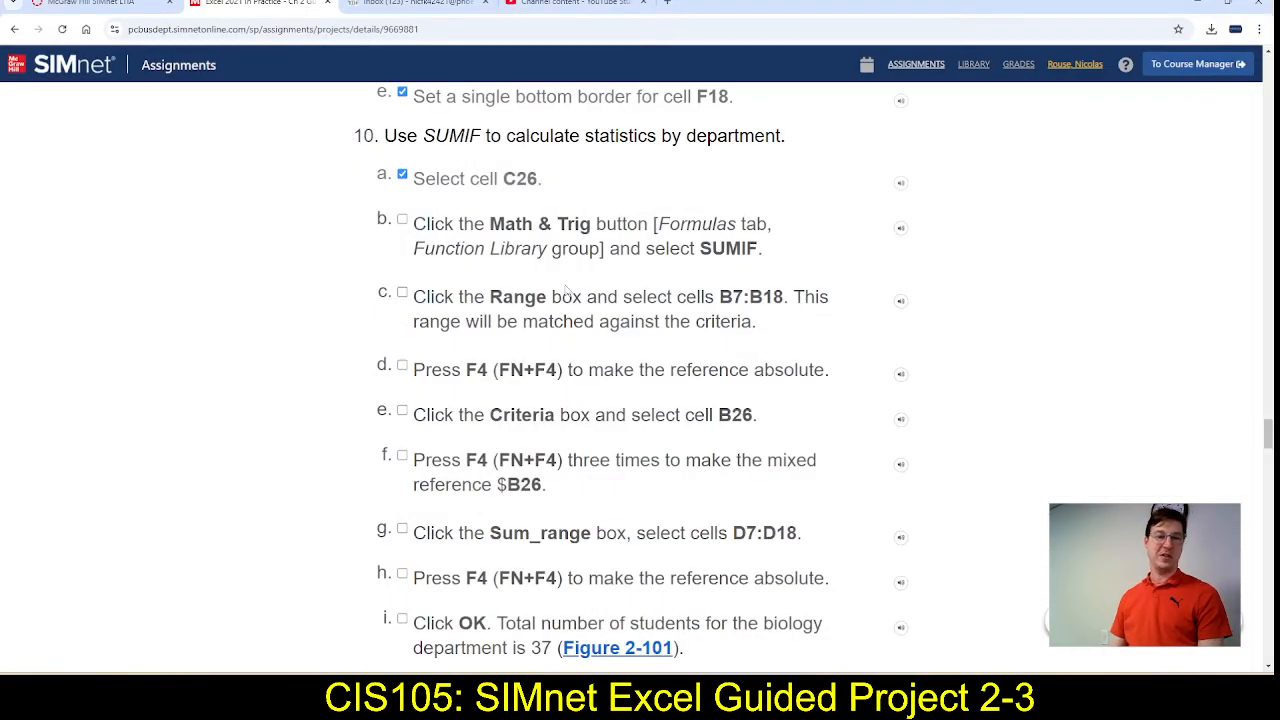
{"action": "left_click", "coordinate": [402, 220]}
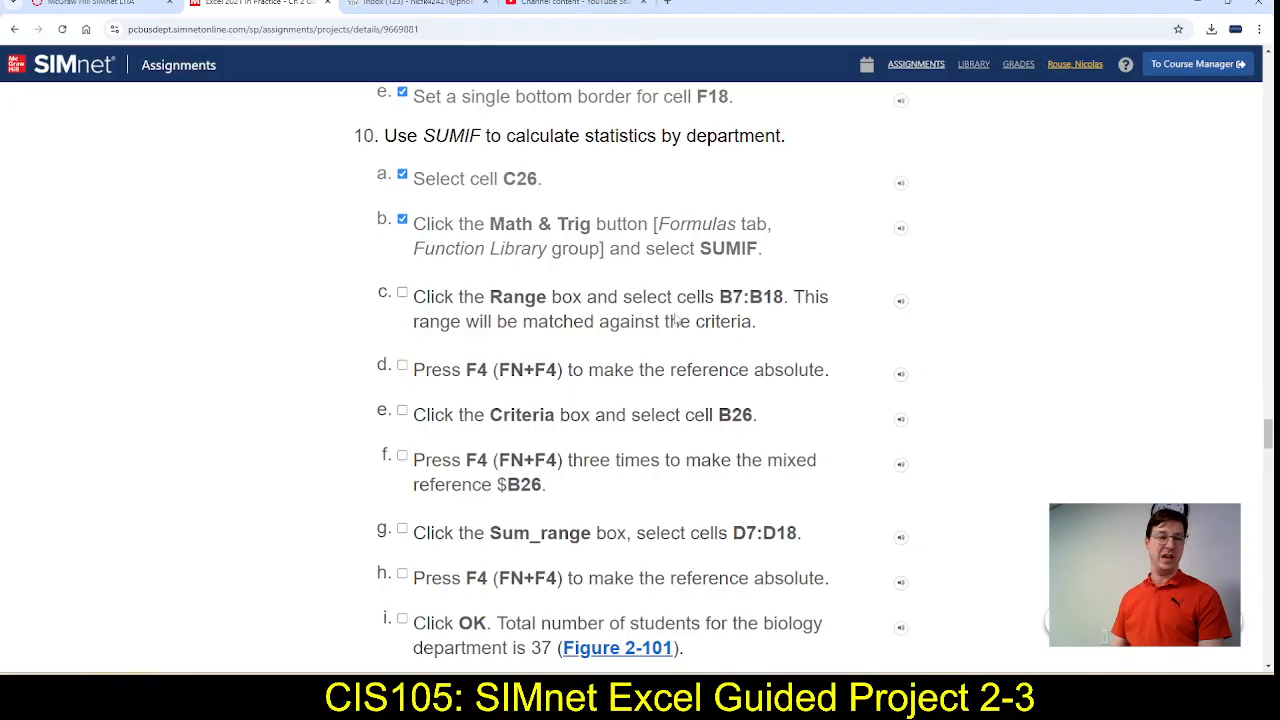
Step: Switch to Excel and set the SUMIF Range argument to the department cells B7:B18
{"action": "key", "text": "alt+Tab"}
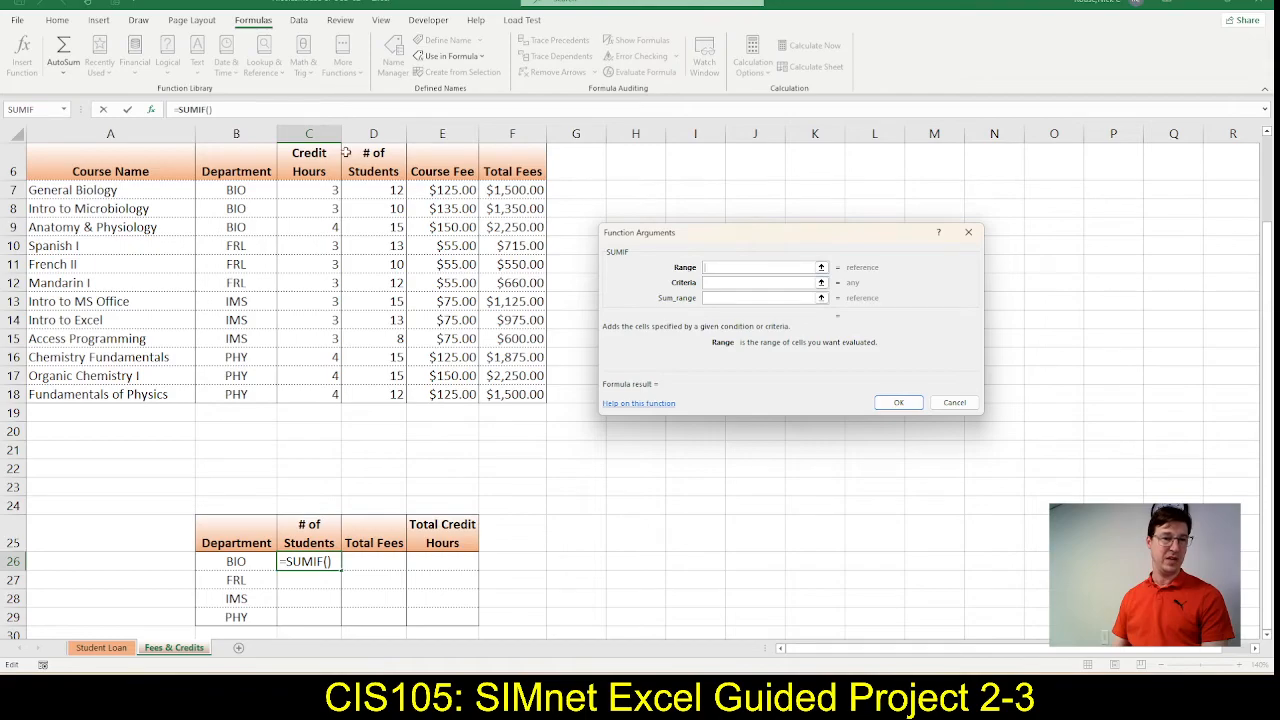
{"action": "left_click", "coordinate": [238, 189]}
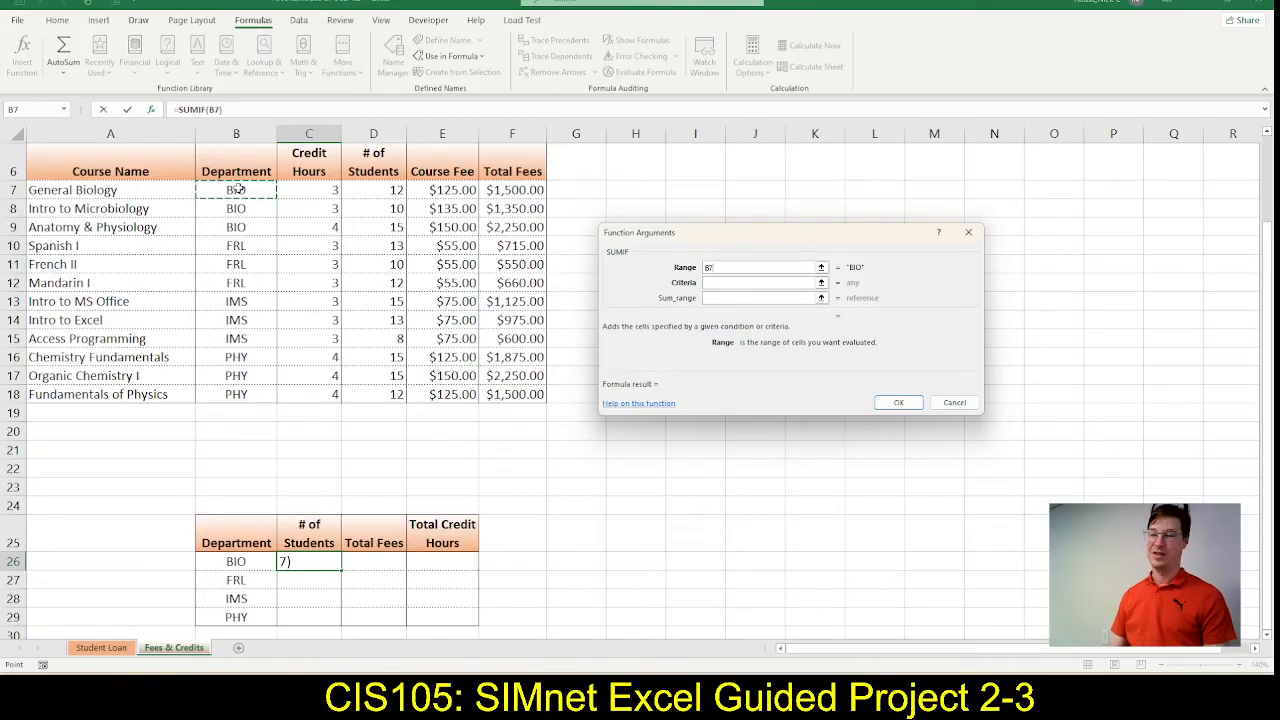
{"action": "left_click_drag", "start_coordinate": [238, 189], "coordinate": [240, 394]}
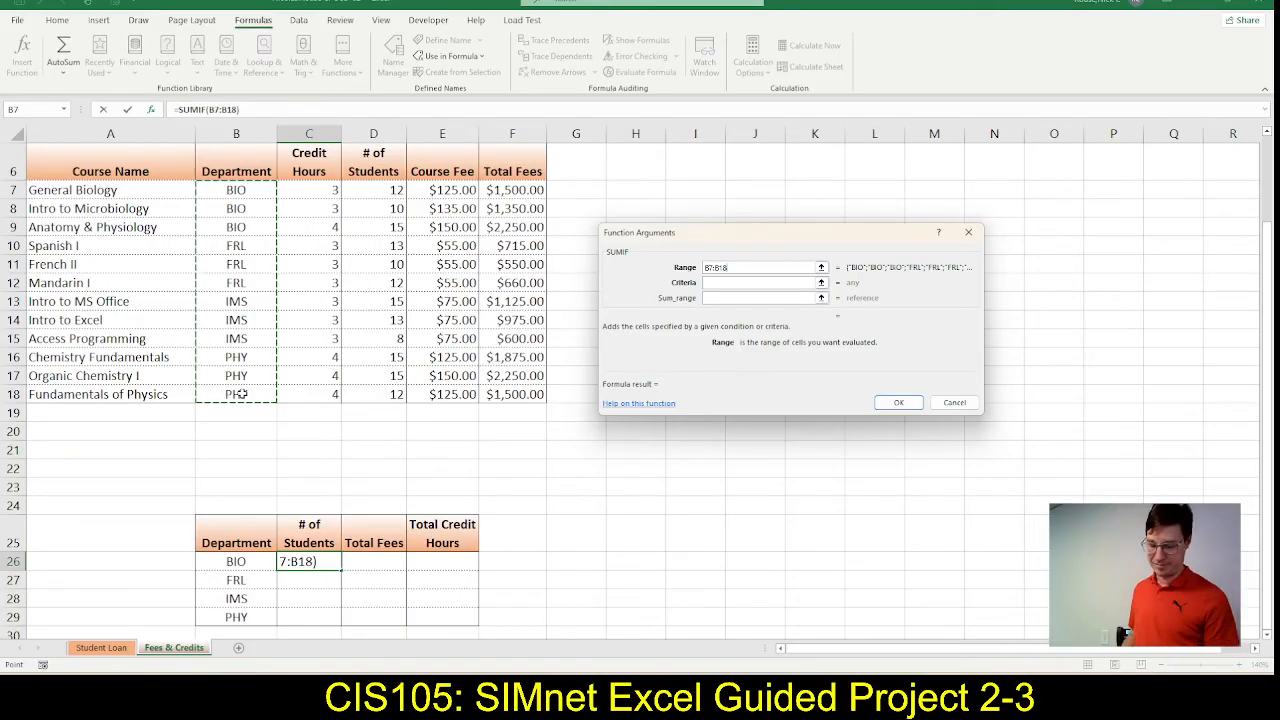
Step: Switch to the SIMnet assignment and check off instruction 10c about selecting the Range cells B7:B18
{"action": "key", "text": "alt+Tab"}
{"action": "key", "text": "alt+Tab"}
{"action": "key", "text": "alt+Tab"}
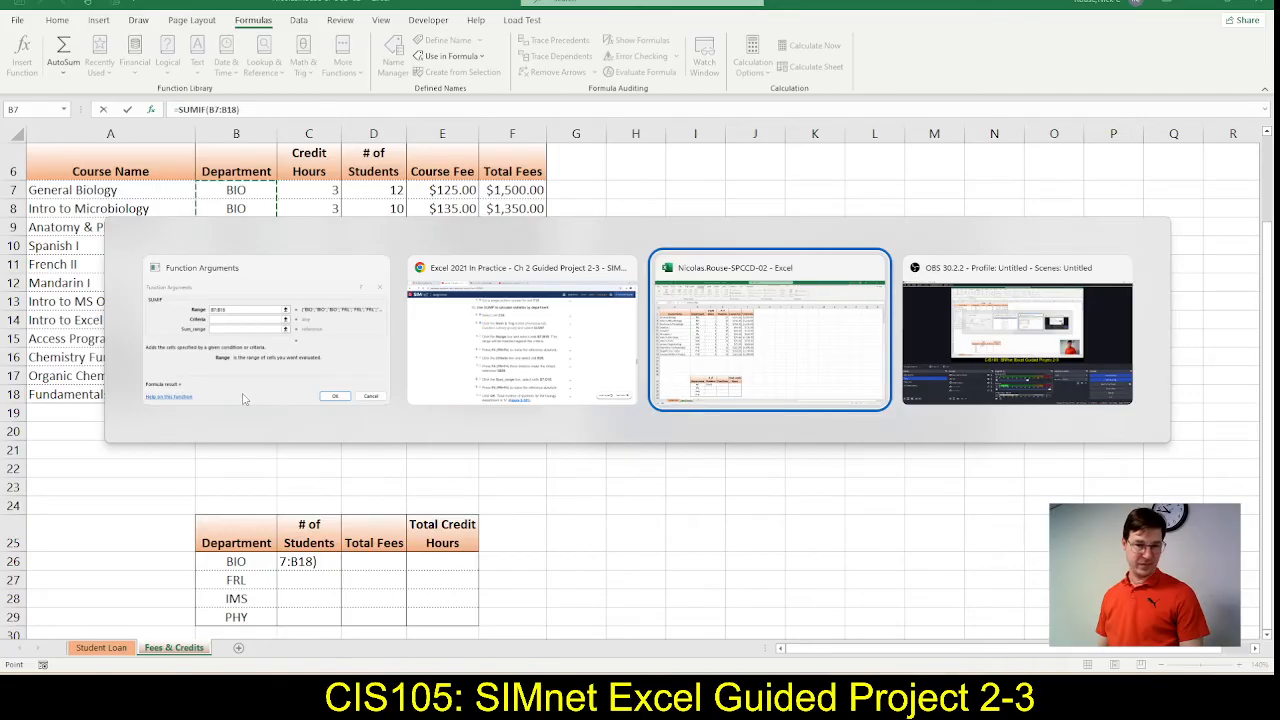
{"action": "key", "text": "alt+Tab"}
{"action": "key", "text": "alt+Tab"}
{"action": "key", "text": "alt+Tab"}
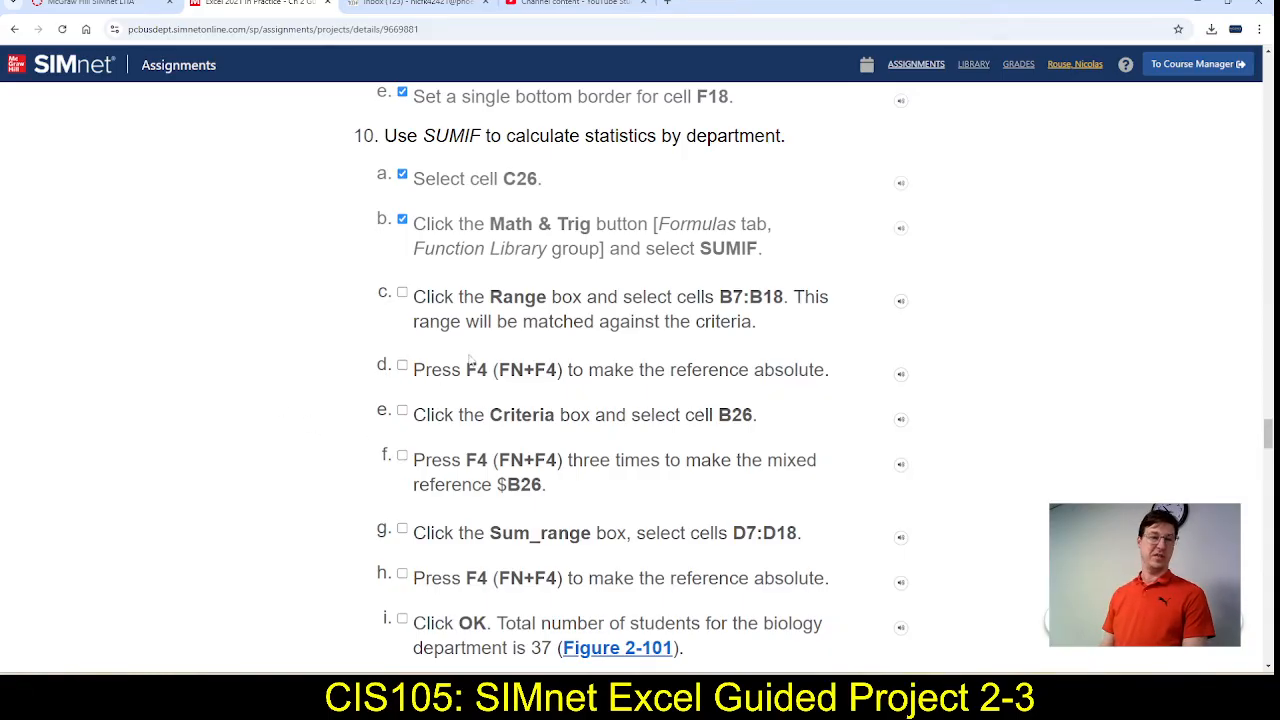
{"action": "left_click", "coordinate": [402, 294]}
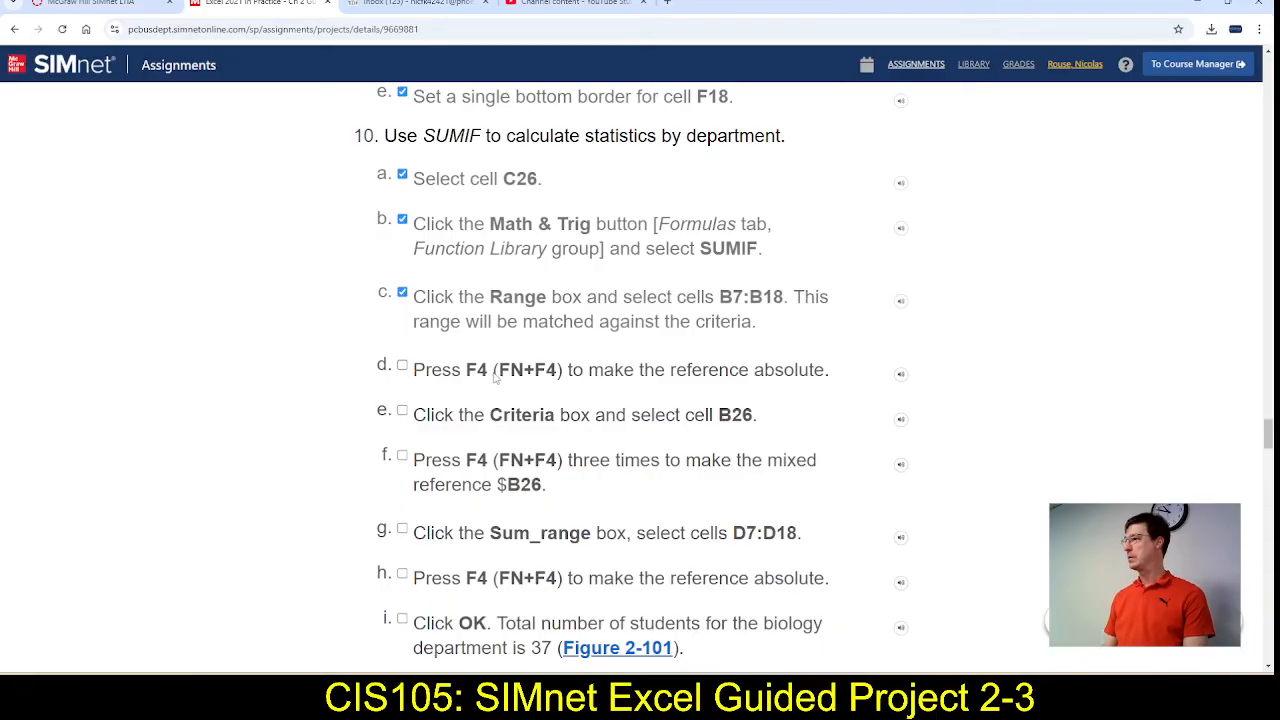
Step: Switch to Excel, make the SUMIF Range reference absolute as $B$7:$B$18 and activate the Criteria argument
{"action": "key", "text": "alt+Tab"}
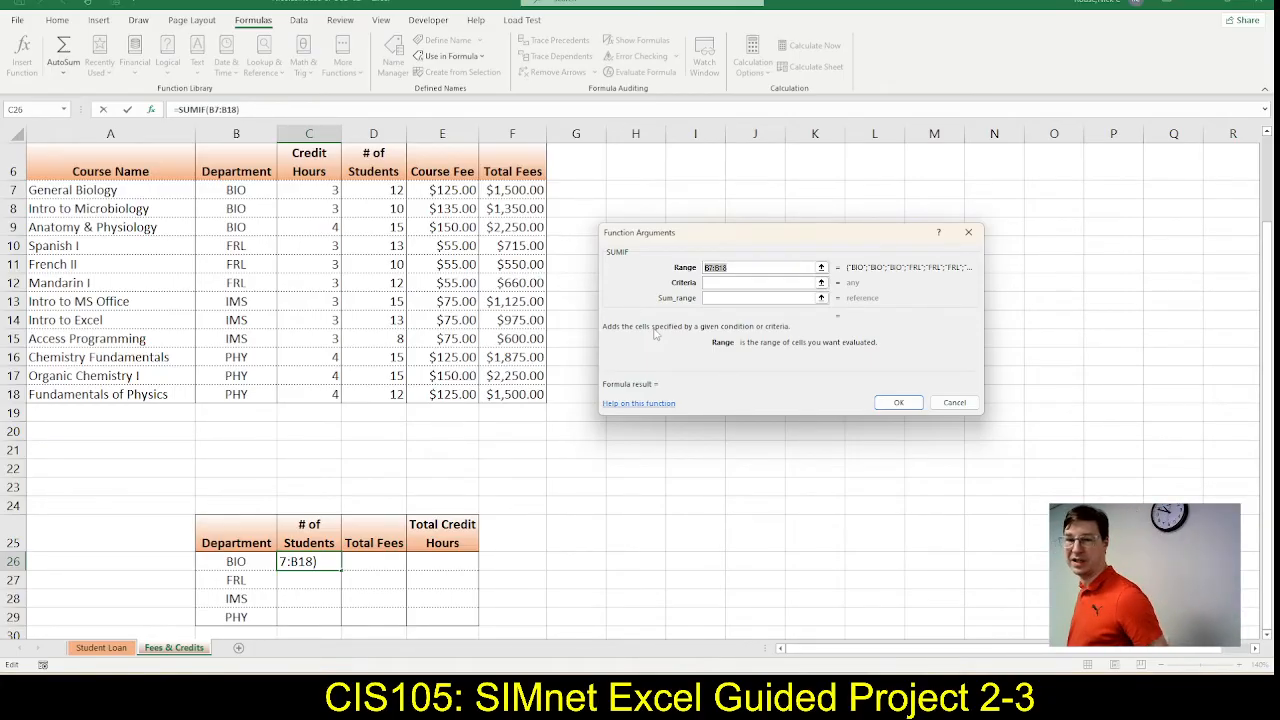
{"action": "key", "text": "F4"}
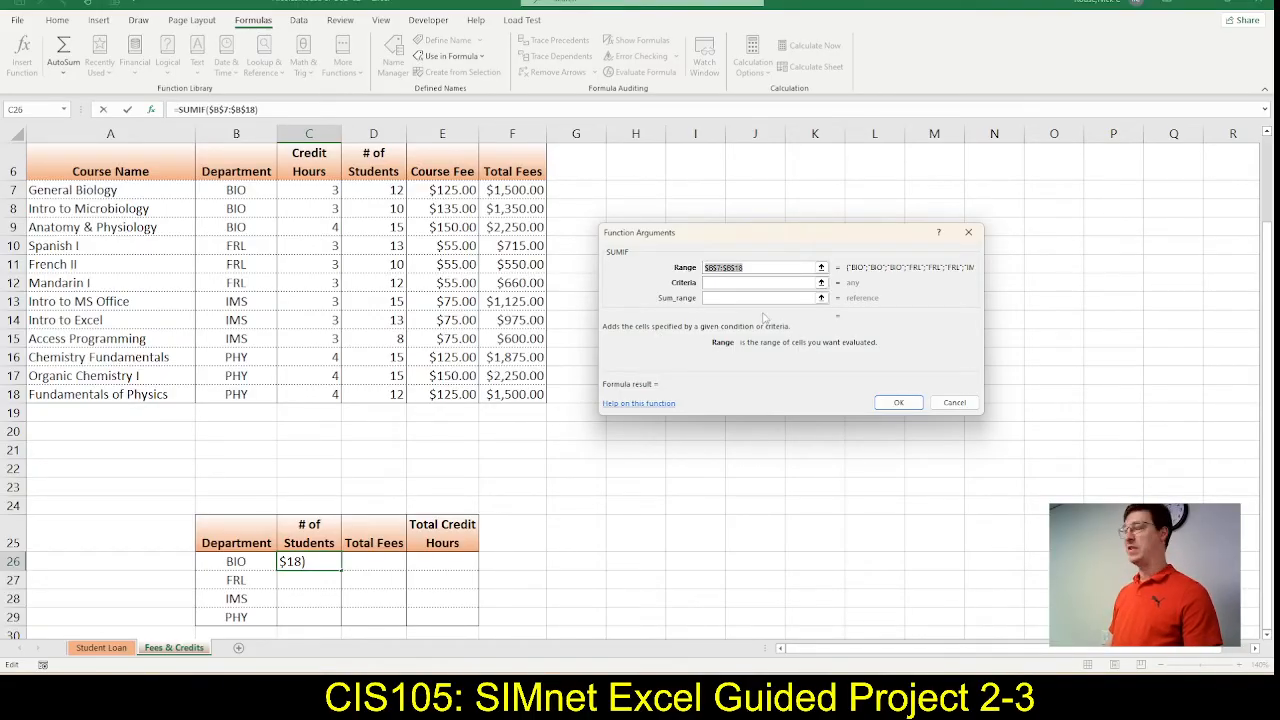
{"action": "left_click", "coordinate": [710, 284]}
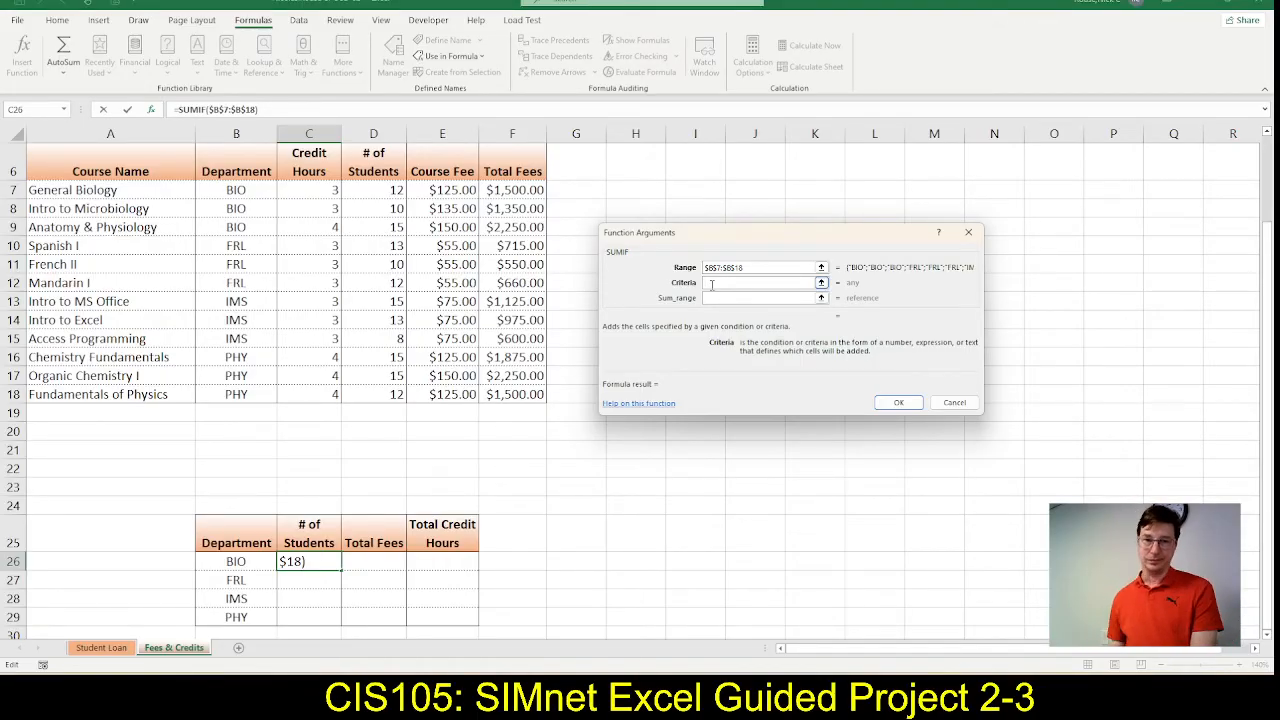
Step: Consult instructions 10e and 10f in the SIMnet assignment, return to Excel and set the SUMIF Criteria to the mixed reference $B26
{"action": "key", "text": "alt+Tab"}
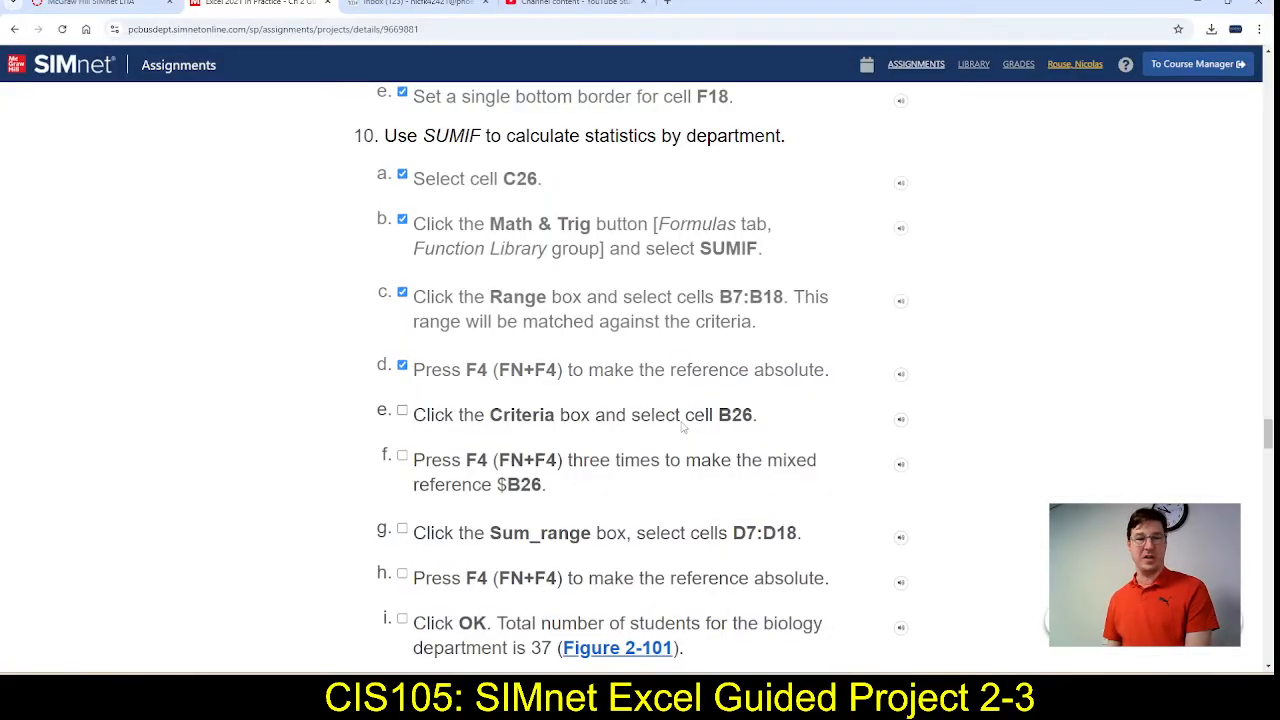
{"action": "scroll", "coordinate": [700, 415], "scroll_direction": "down", "scroll_amount": 1}
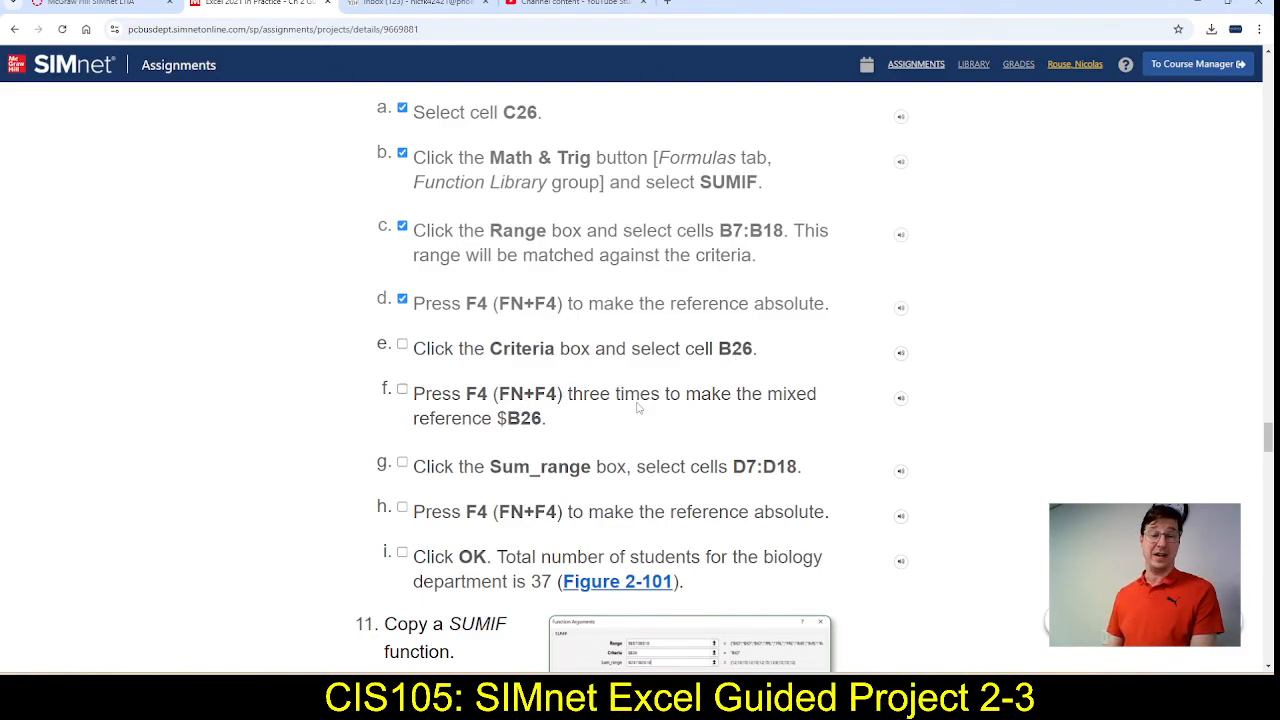
{"action": "key", "text": "alt+Tab"}
{"action": "key", "text": "alt+Tab"}
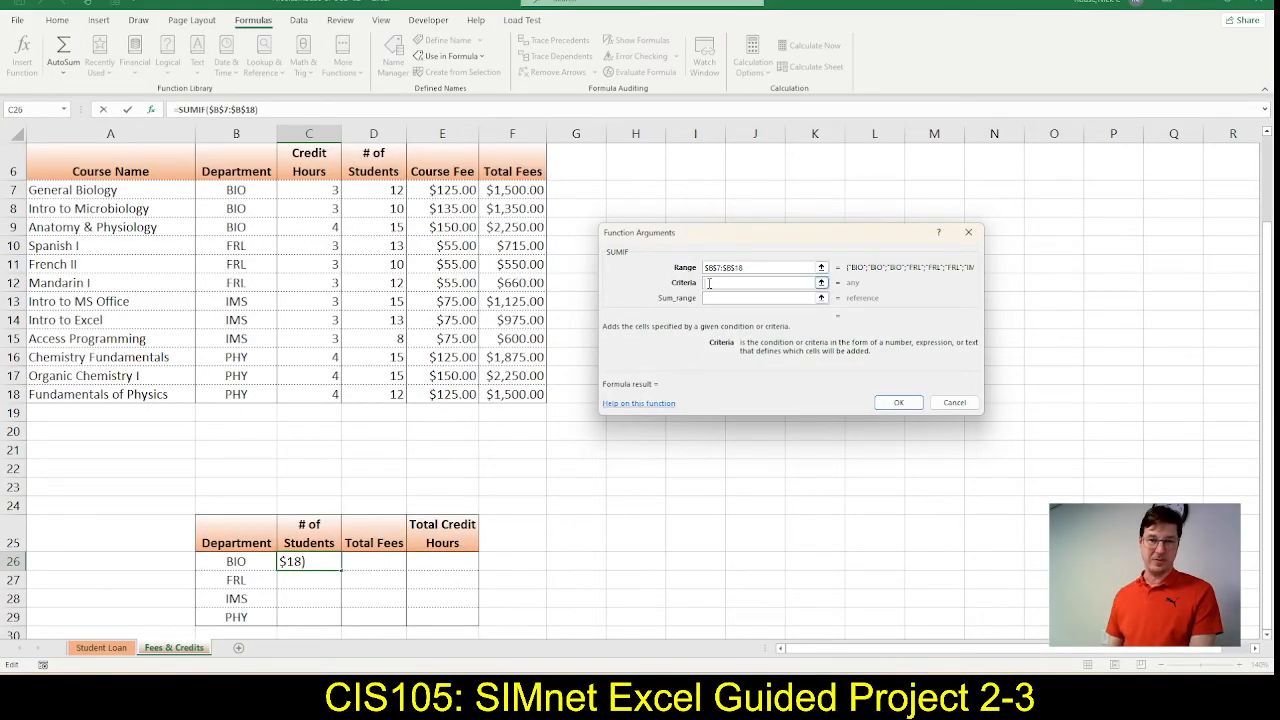
{"action": "left_click", "coordinate": [232, 562]}
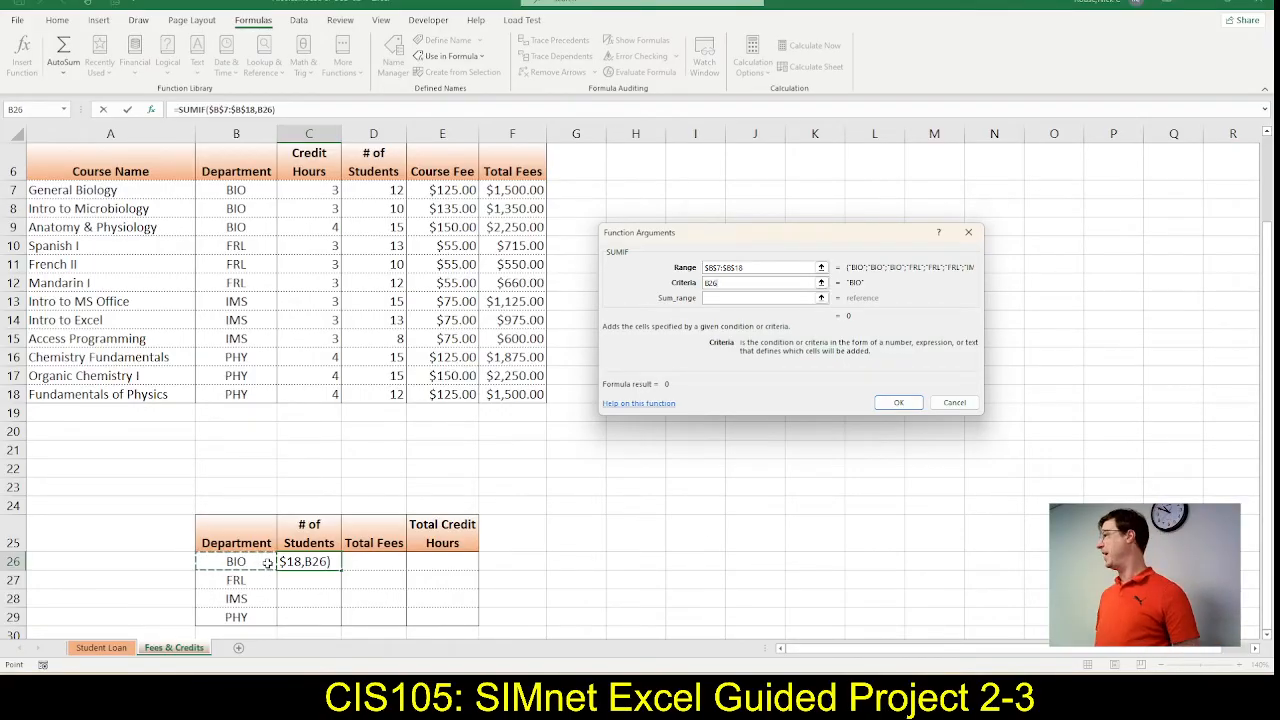
{"action": "key", "text": "F4"}
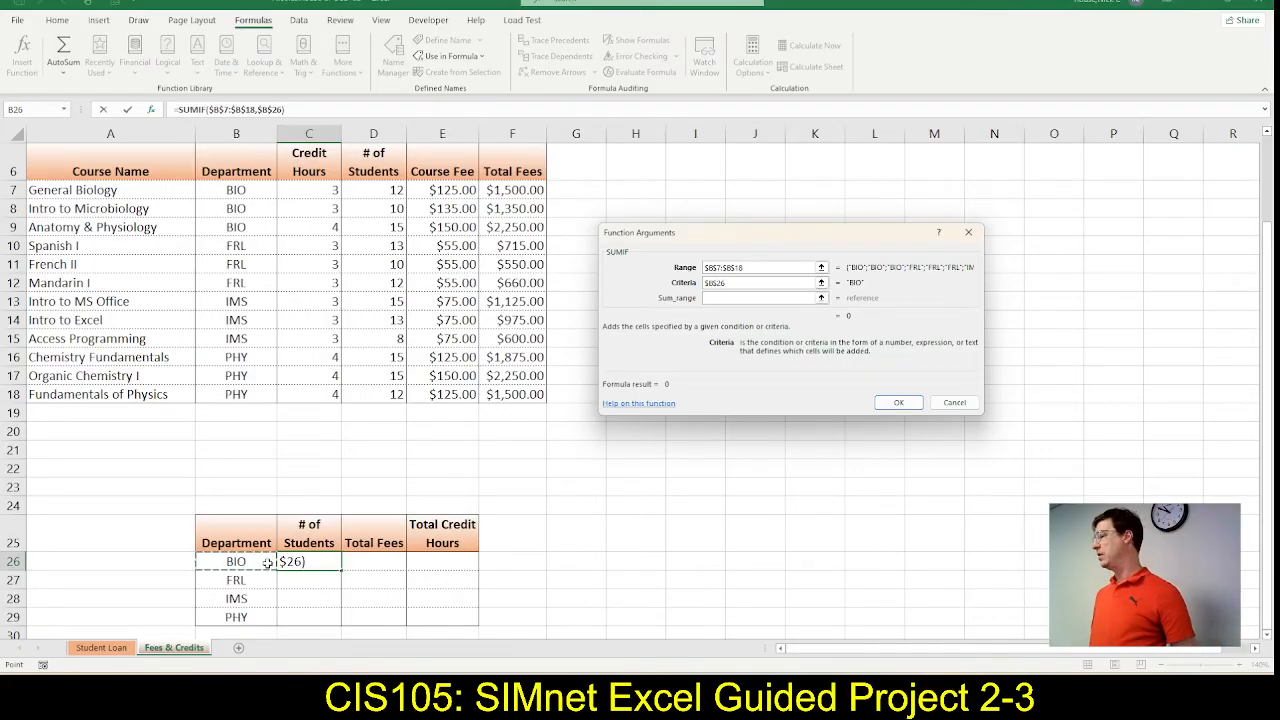
{"action": "key", "text": "F4"}
{"action": "key", "text": "F4"}
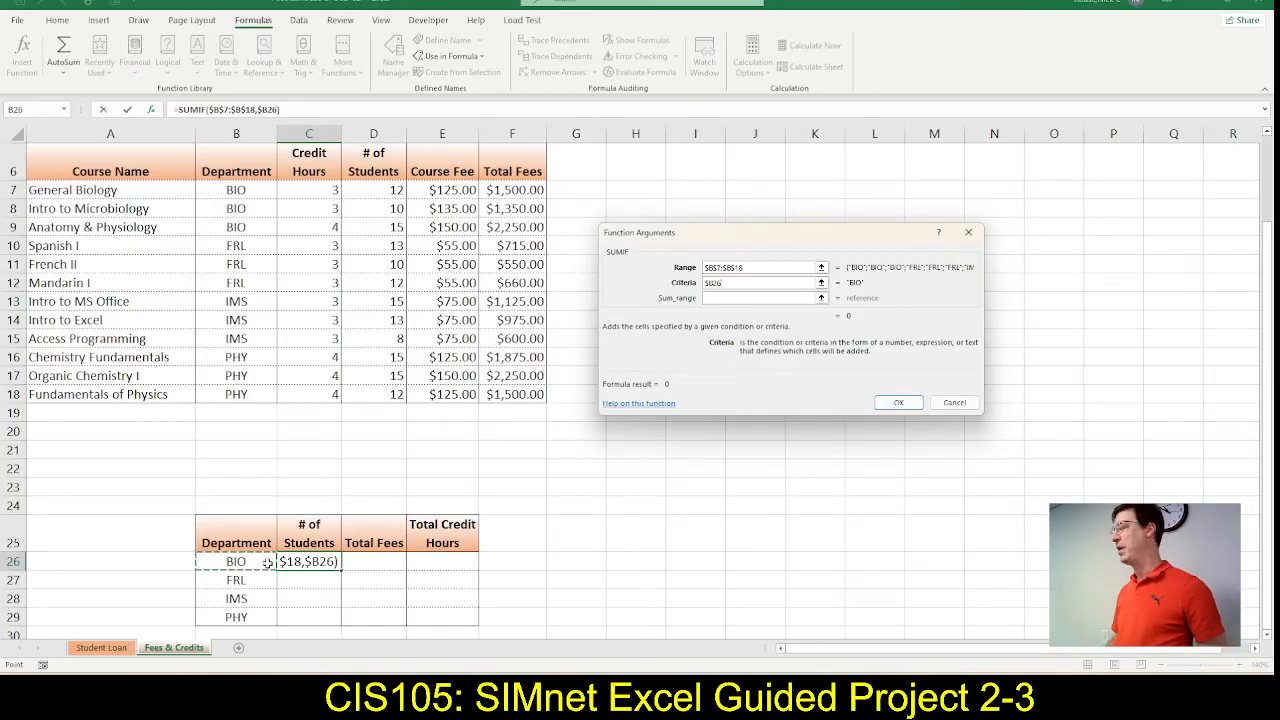
Step: Switch to the SIMnet assignment and check off instructions 10e and 10f about the Criteria cell and its mixed reference
{"action": "key", "text": "alt+Tab"}
{"action": "key", "text": "alt+Tab"}
{"action": "key", "text": "alt+Tab"}
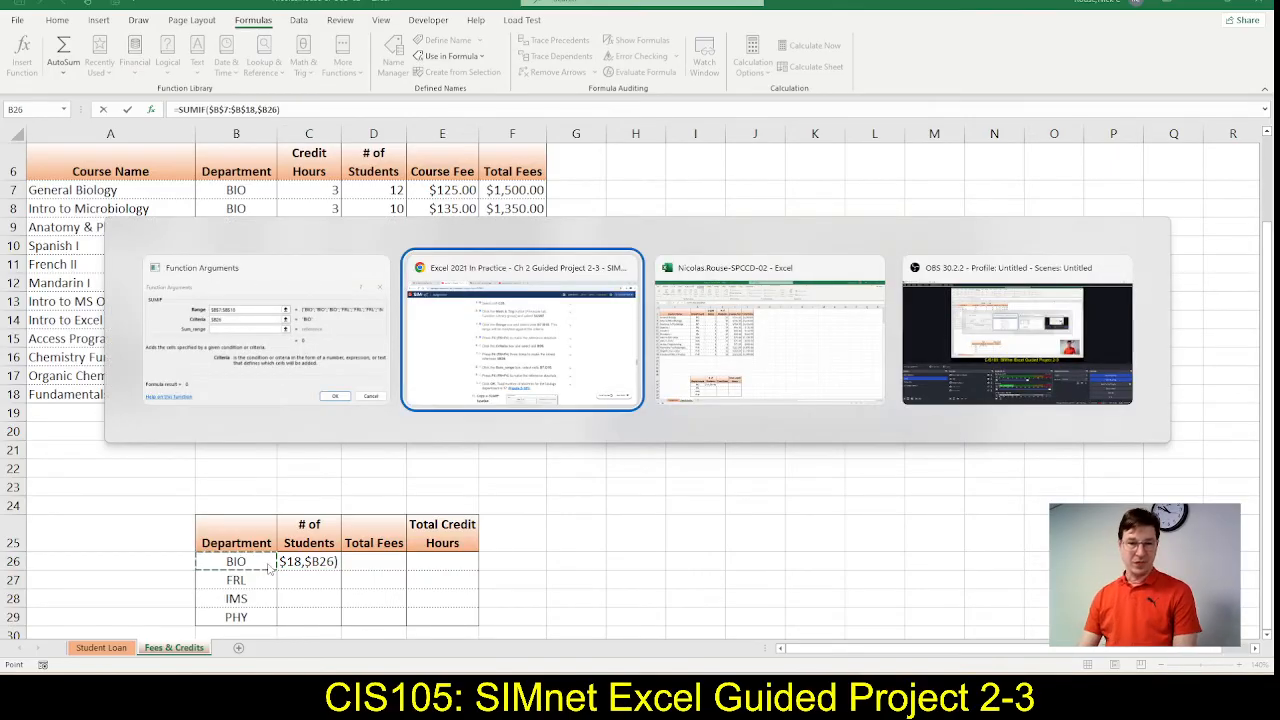
{"action": "key", "text": "alt+Tab"}
{"action": "key", "text": "alt+Tab"}
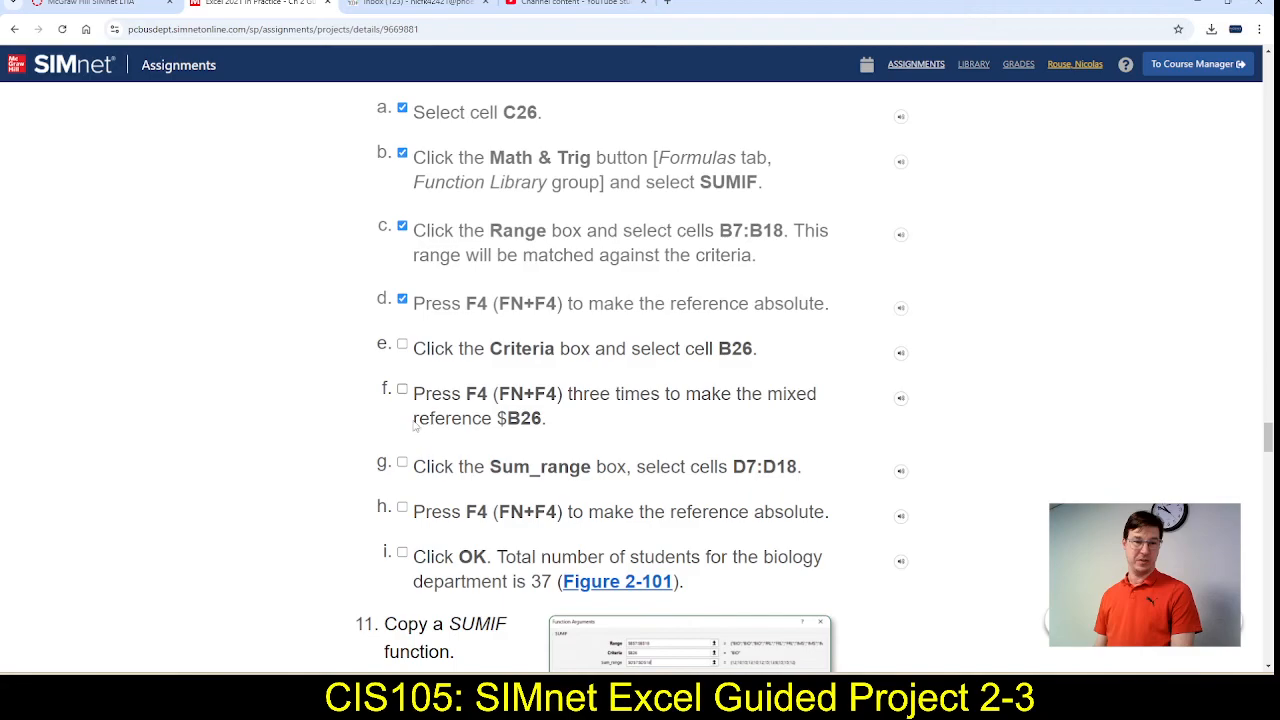
{"action": "left_click", "coordinate": [402, 347]}
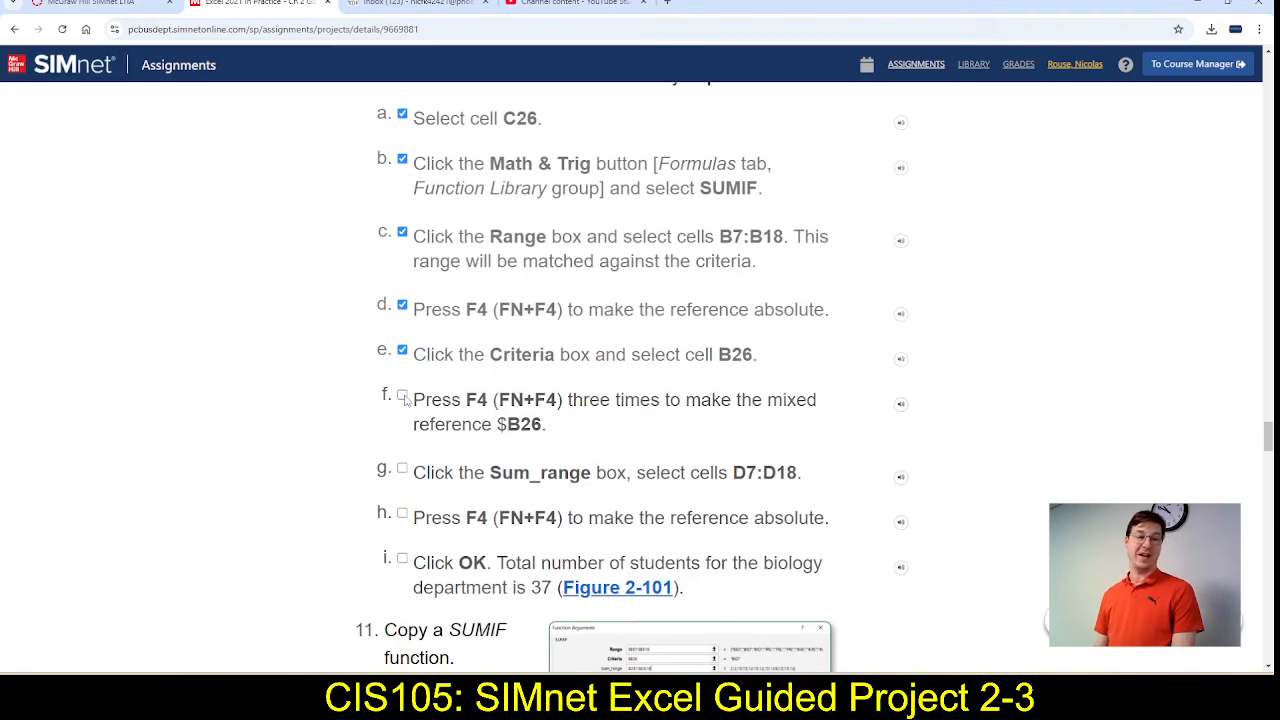
{"action": "left_click", "coordinate": [402, 397]}
{"action": "scroll", "coordinate": [435, 452], "scroll_direction": "down", "scroll_amount": 2}
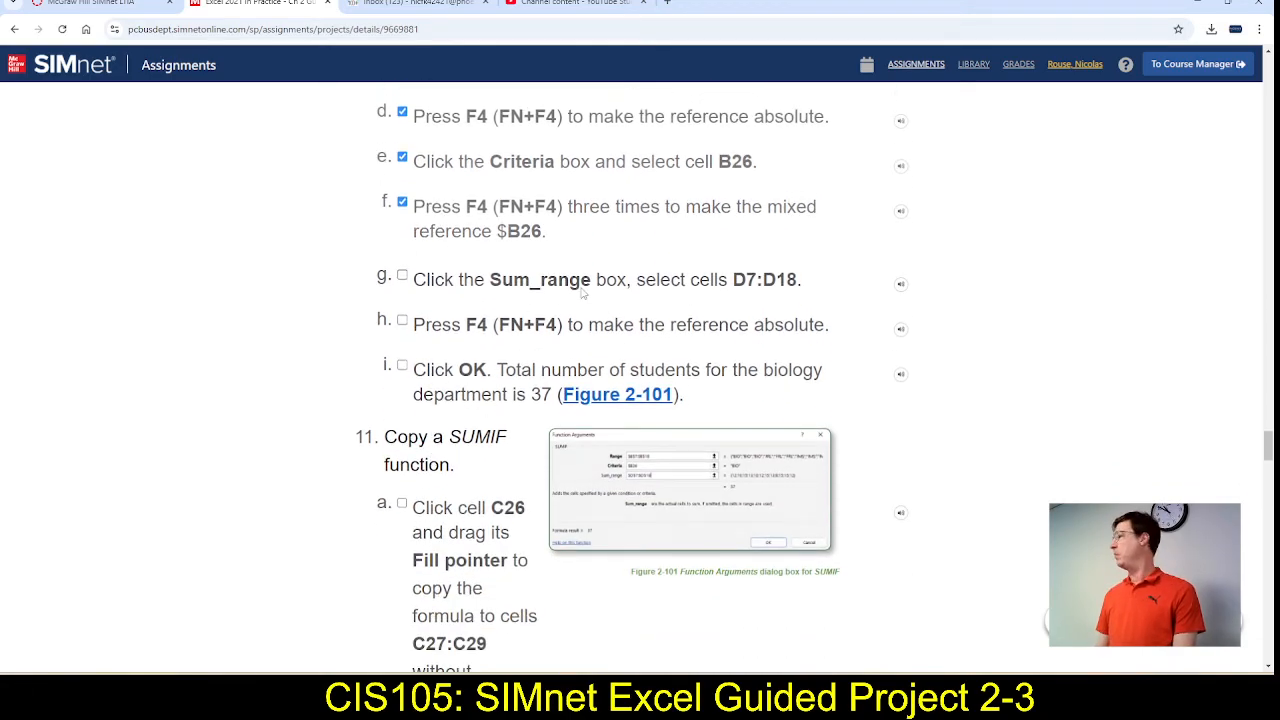
Step: Switch to Excel and set the SUMIF Sum_range argument to the student count cells D7:D18, consulting instruction 10g in SIMnet
{"action": "key", "text": "alt+Tab"}
{"action": "left_click", "coordinate": [720, 298]}
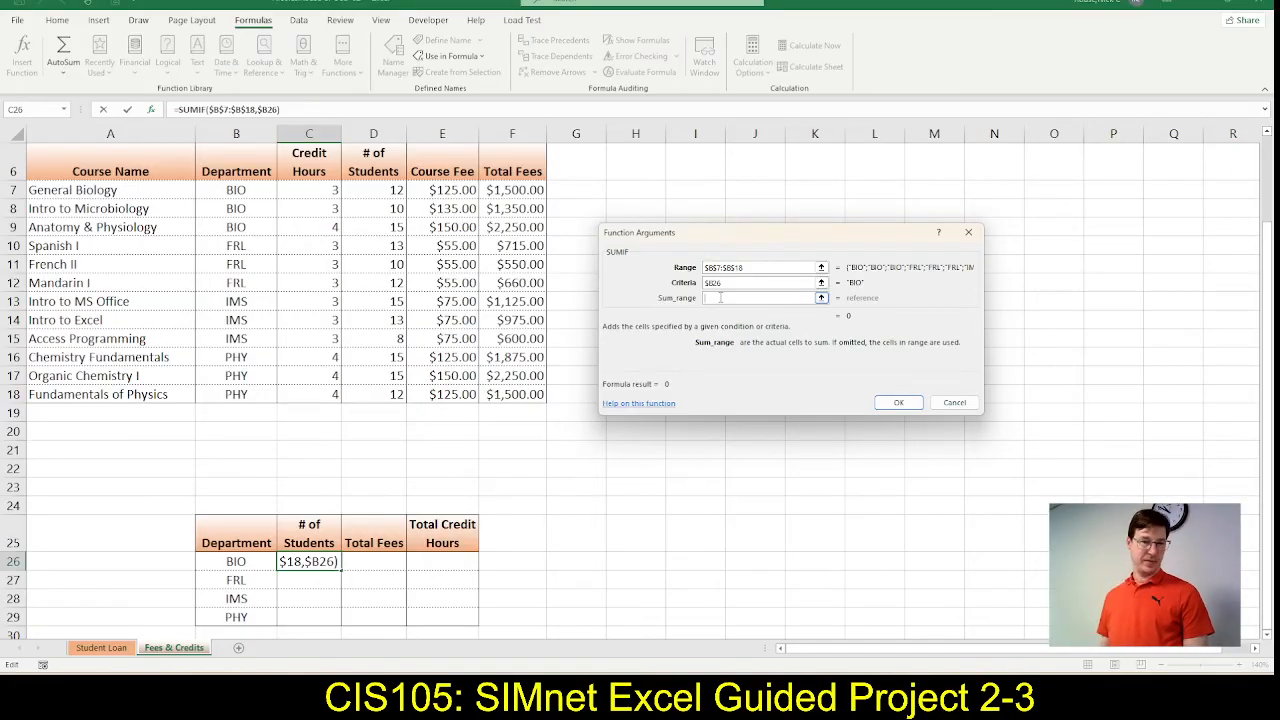
{"action": "key", "text": "alt+Tab"}
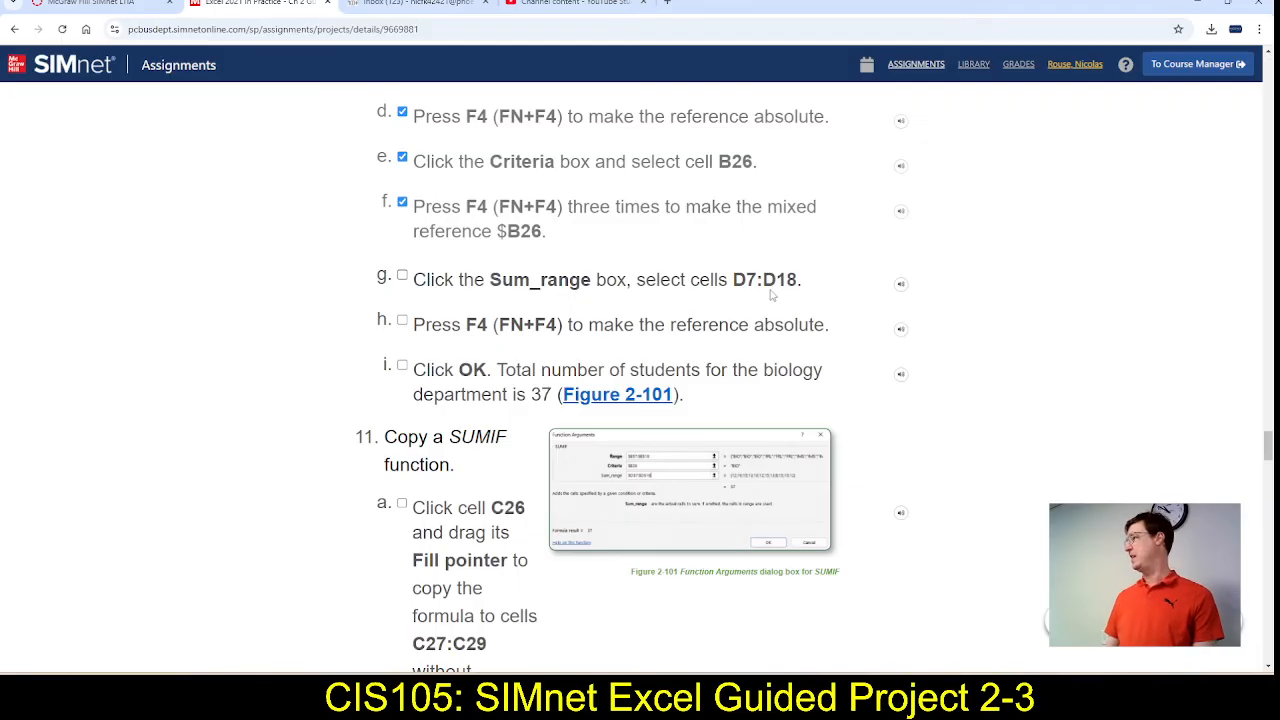
{"action": "key", "text": "alt+Tab"}
{"action": "key", "text": "alt+Tab"}
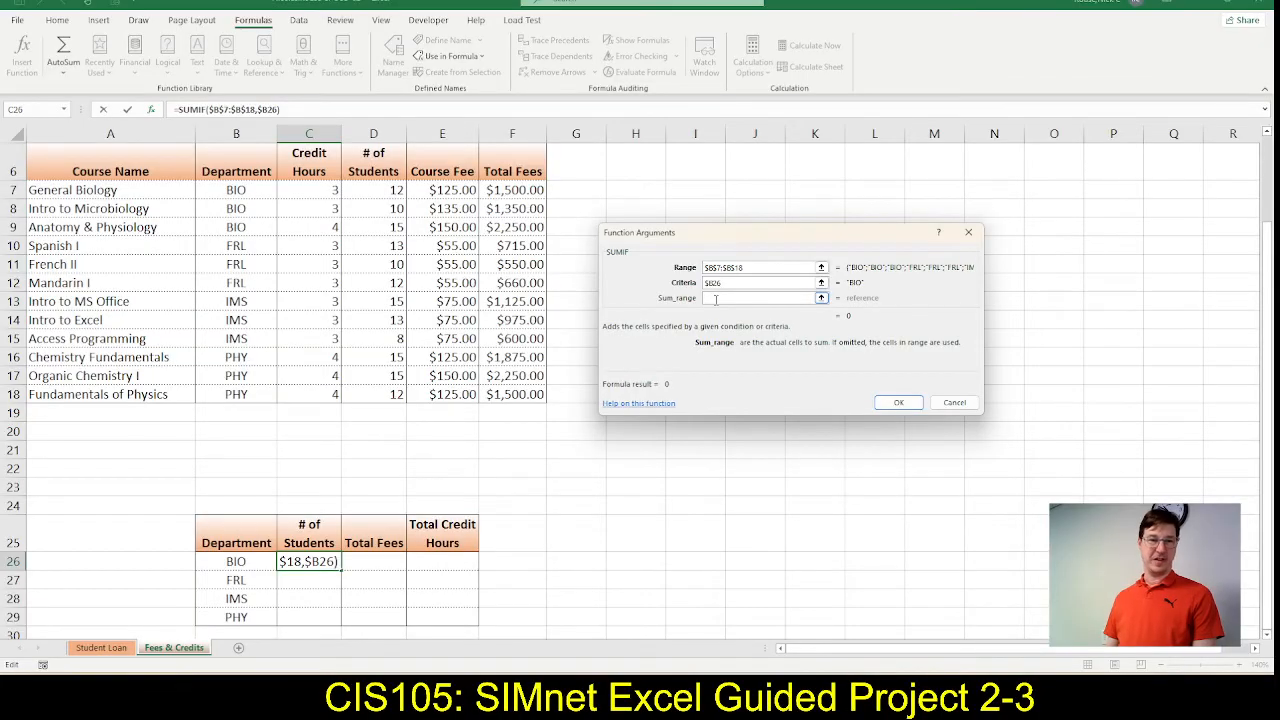
{"action": "left_click", "coordinate": [371, 189]}
{"action": "left_click_drag", "start_coordinate": [371, 189], "coordinate": [371, 310]}
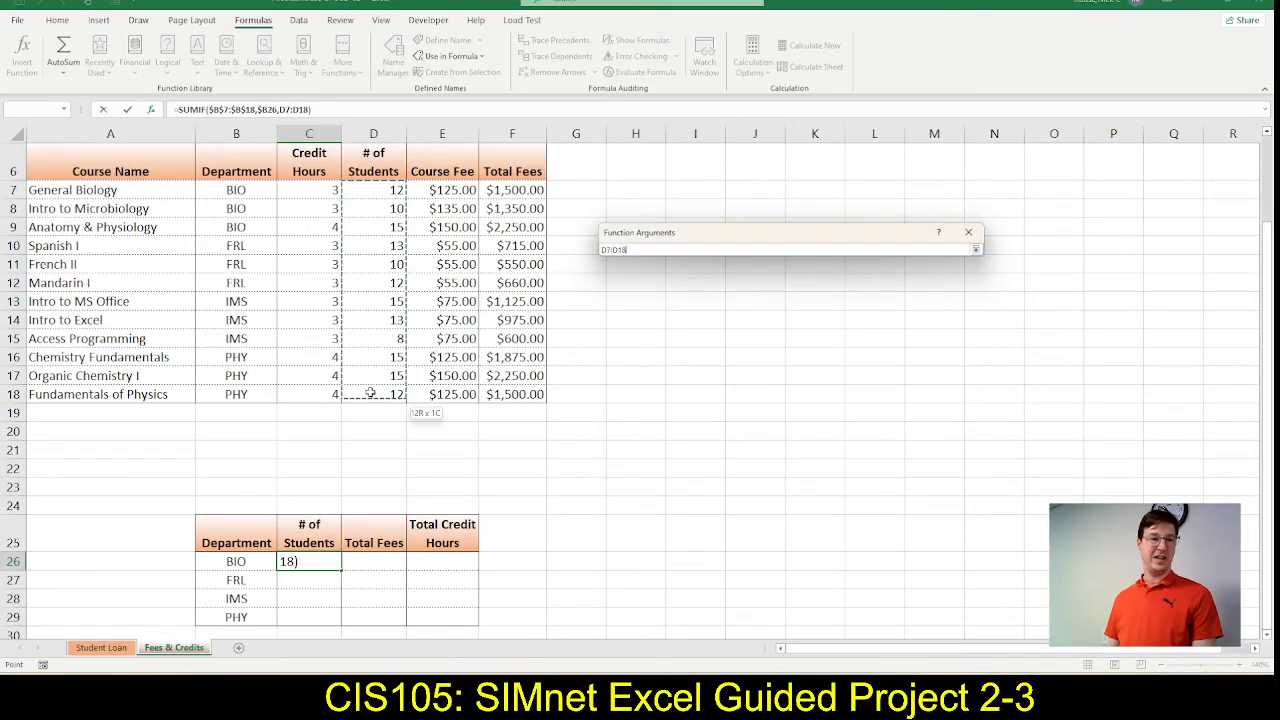
{"action": "left_click_drag", "start_coordinate": [370, 394], "coordinate": [370, 394]}
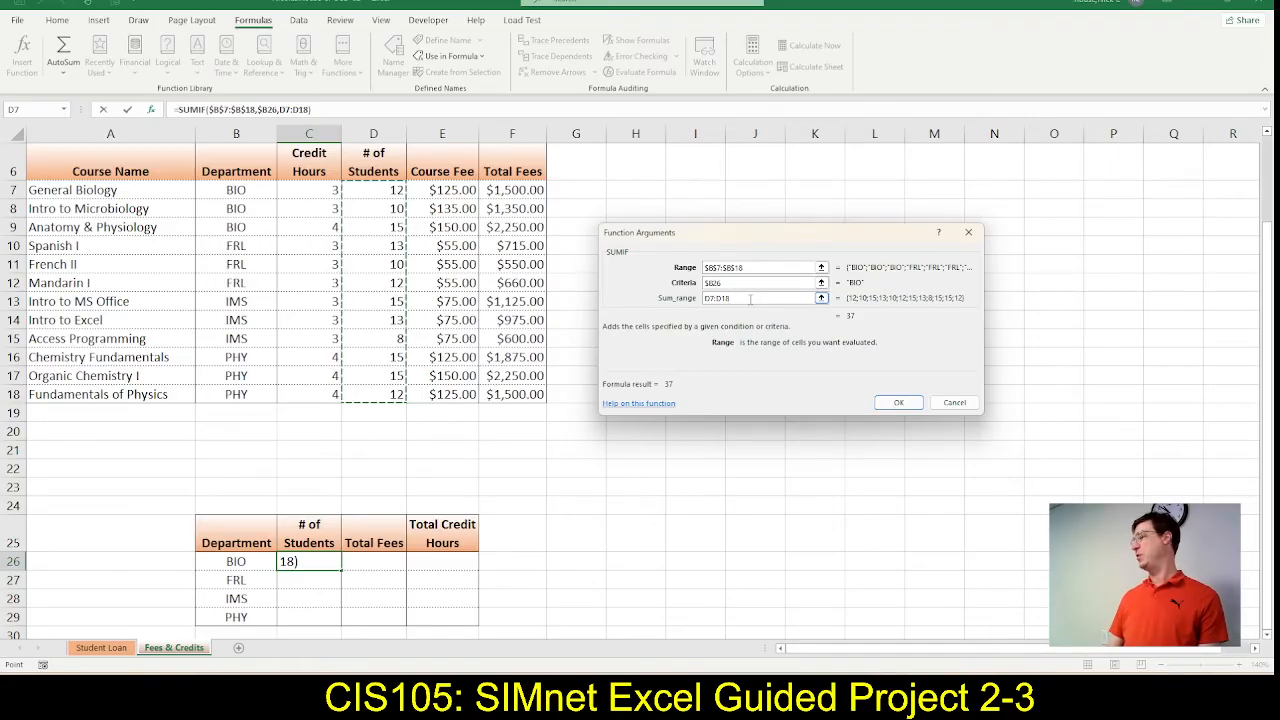
Step: Make the Sum_range reference absolute as $D$7:$D$18 and enter the completed SUMIF function in cell C26
{"action": "left_click_drag", "start_coordinate": [762, 298], "coordinate": [690, 298]}
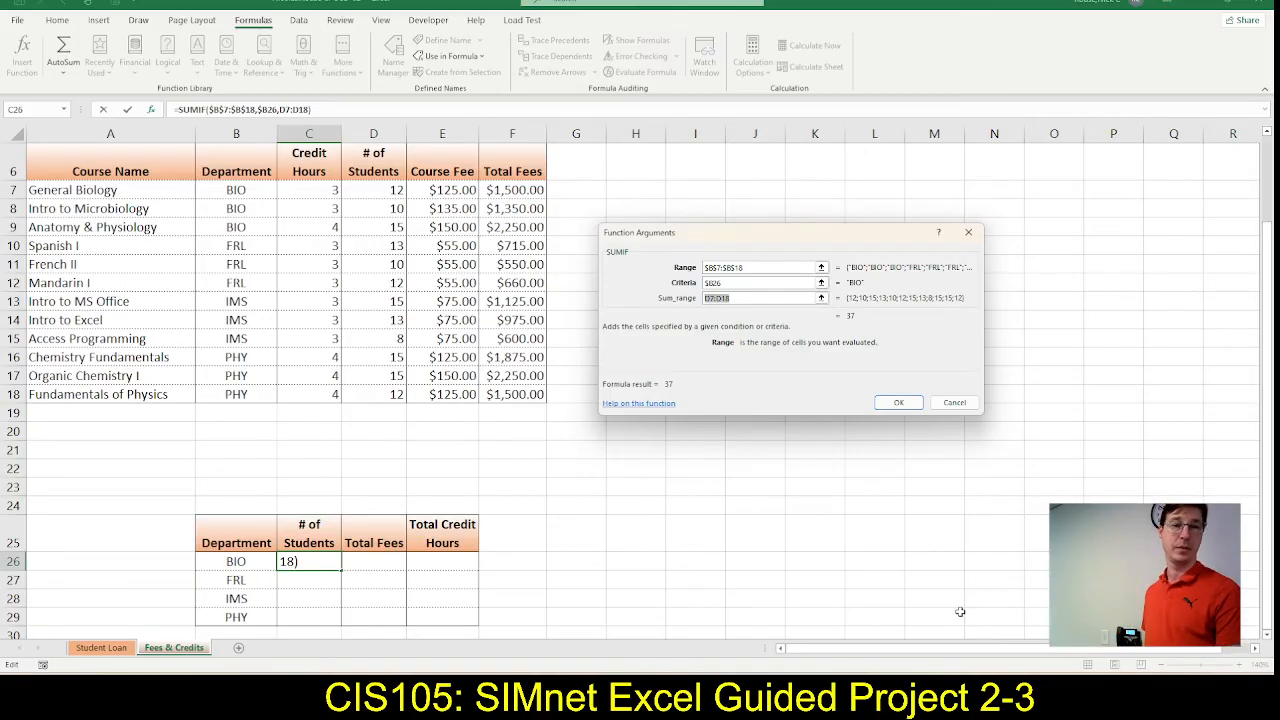
{"action": "key", "text": "F4"}
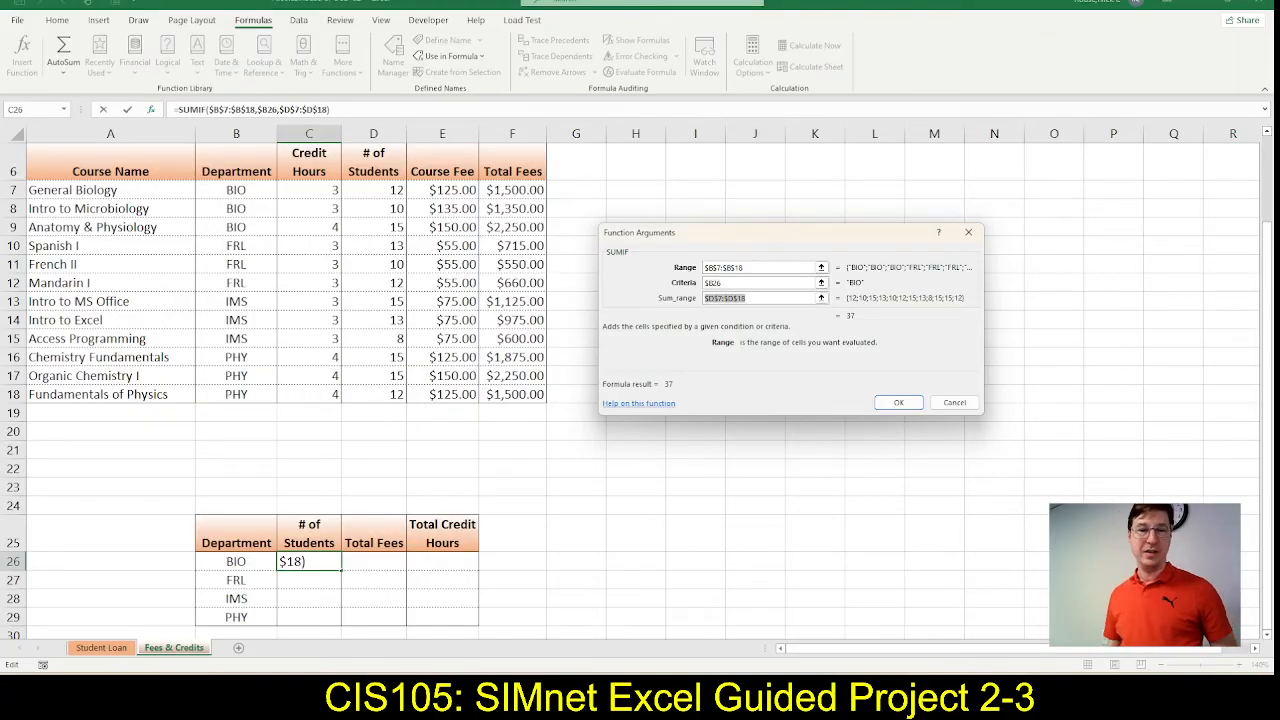
{"action": "left_click", "coordinate": [898, 404]}
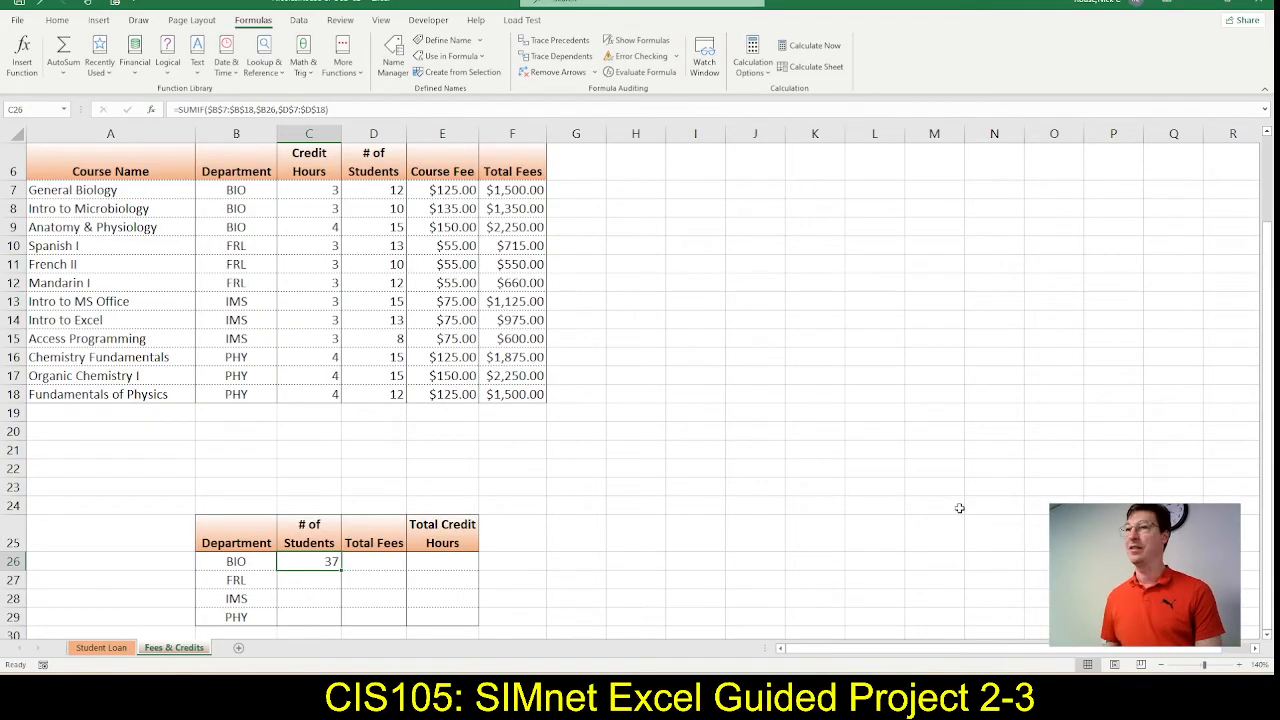
Step: Switch to the SIMnet assignment and check off instructions 10g, 10h and 10i about the Sum_range and completing the function
{"action": "key", "text": "alt+Tab"}
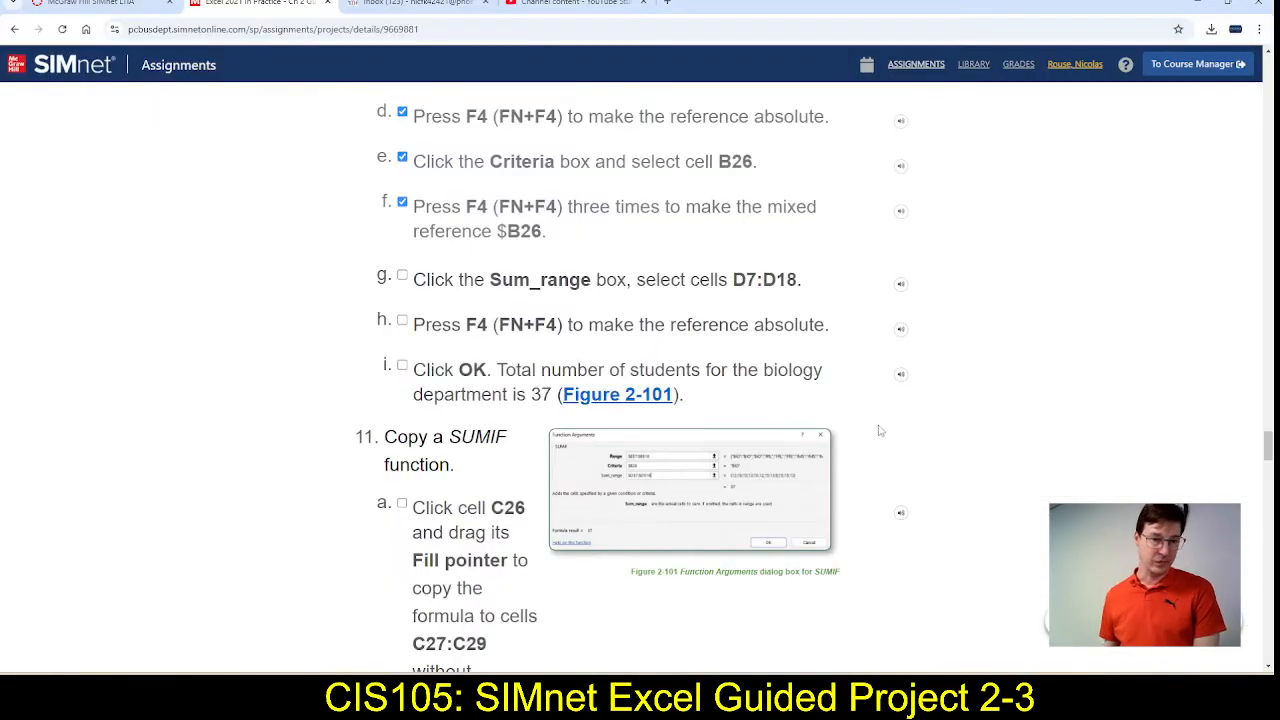
{"action": "left_click", "coordinate": [402, 276]}
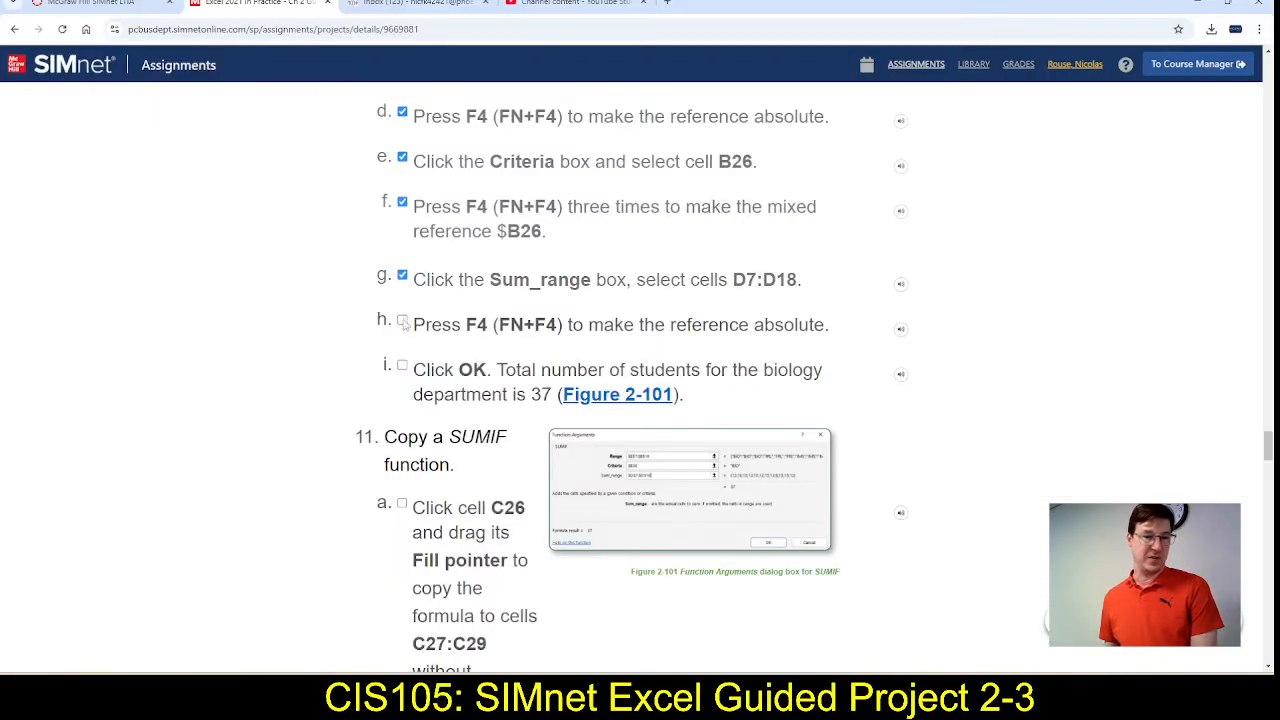
{"action": "left_click", "coordinate": [402, 320]}
{"action": "left_click", "coordinate": [402, 367]}
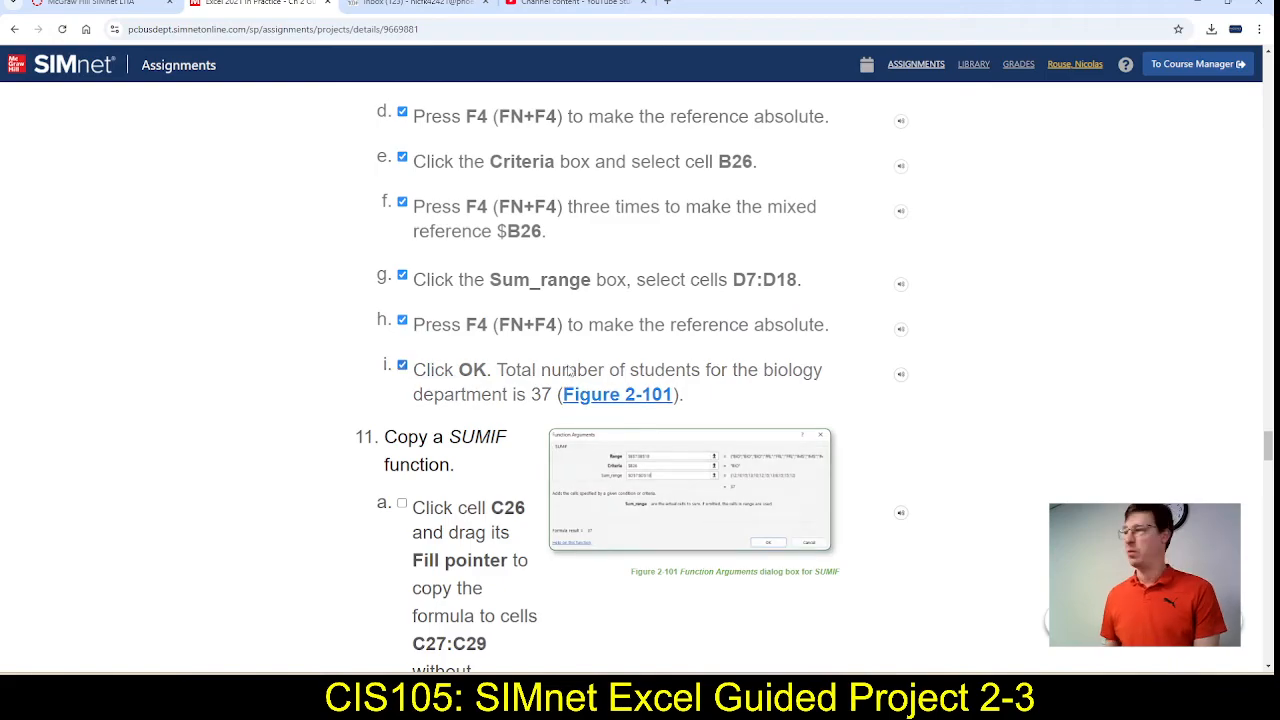
Step: Read instruction 11a in SIMnet, switch to Excel, and fill the SUMIF formula from C26 into C27:C29 without formatting
{"action": "scroll", "coordinate": [610, 416], "scroll_direction": "down", "scroll_amount": 3}
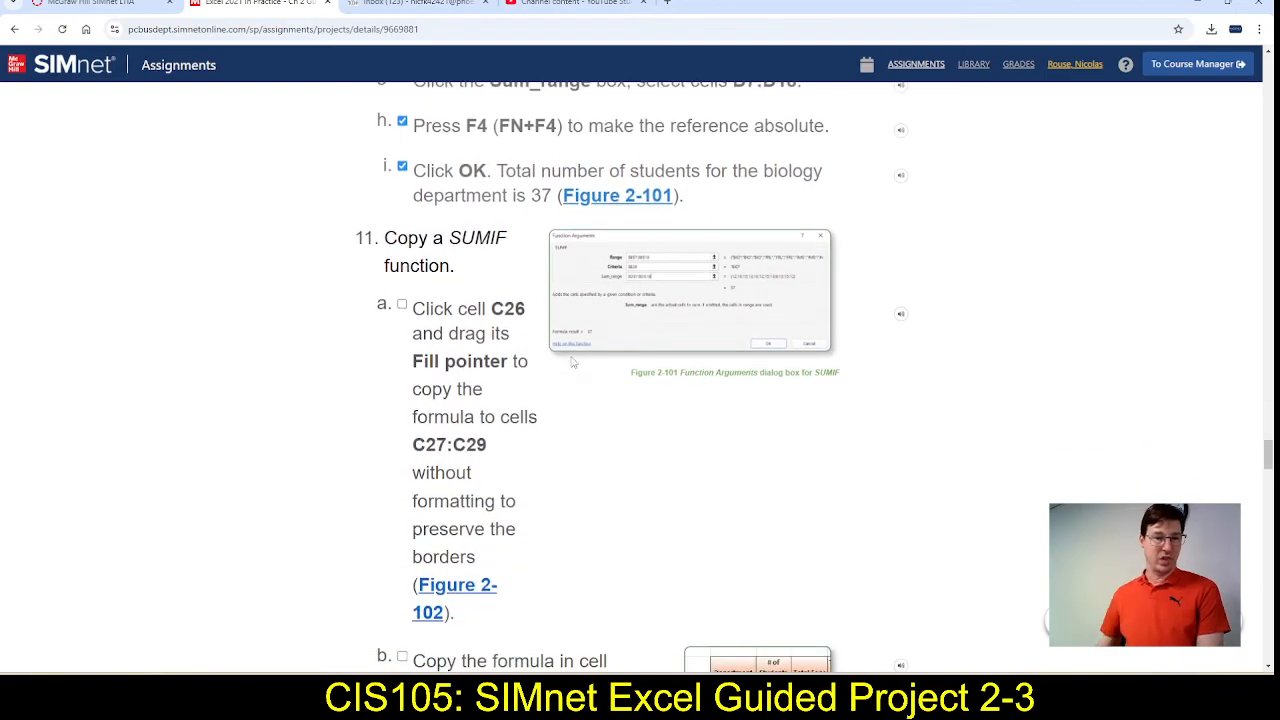
{"action": "scroll", "coordinate": [610, 416], "scroll_direction": "down", "scroll_amount": 1}
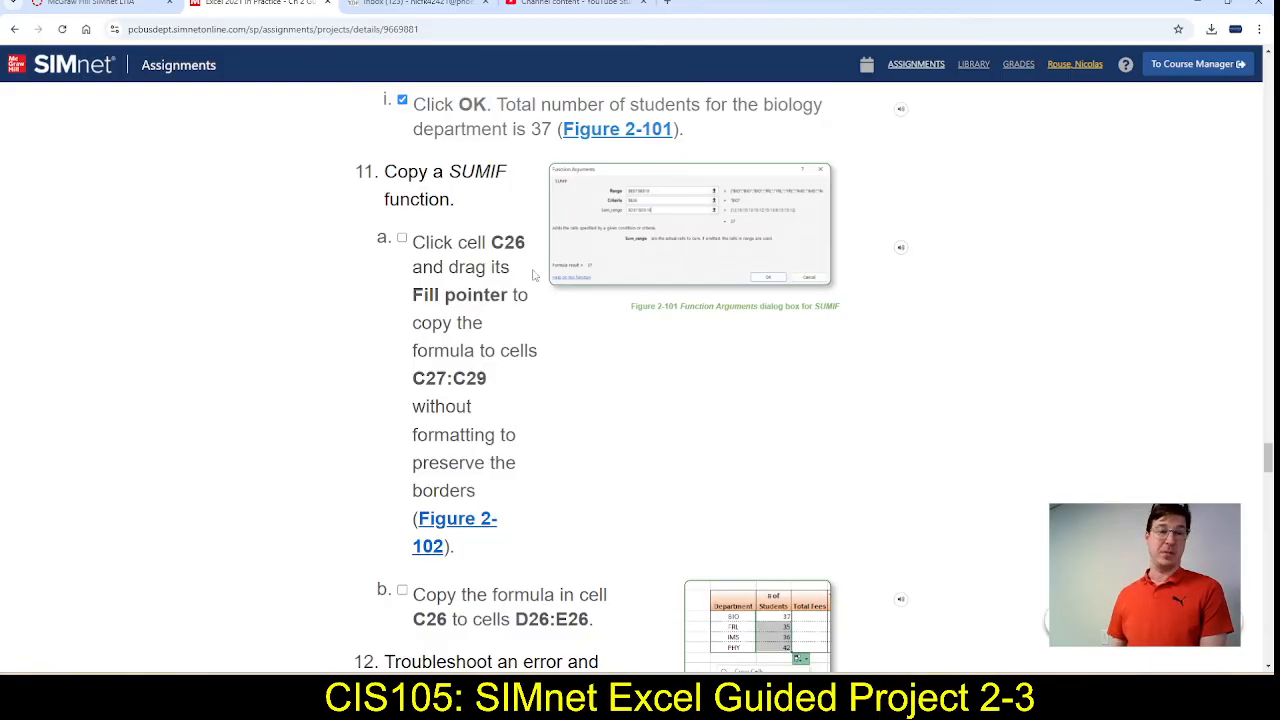
{"action": "key", "text": "alt+Tab"}
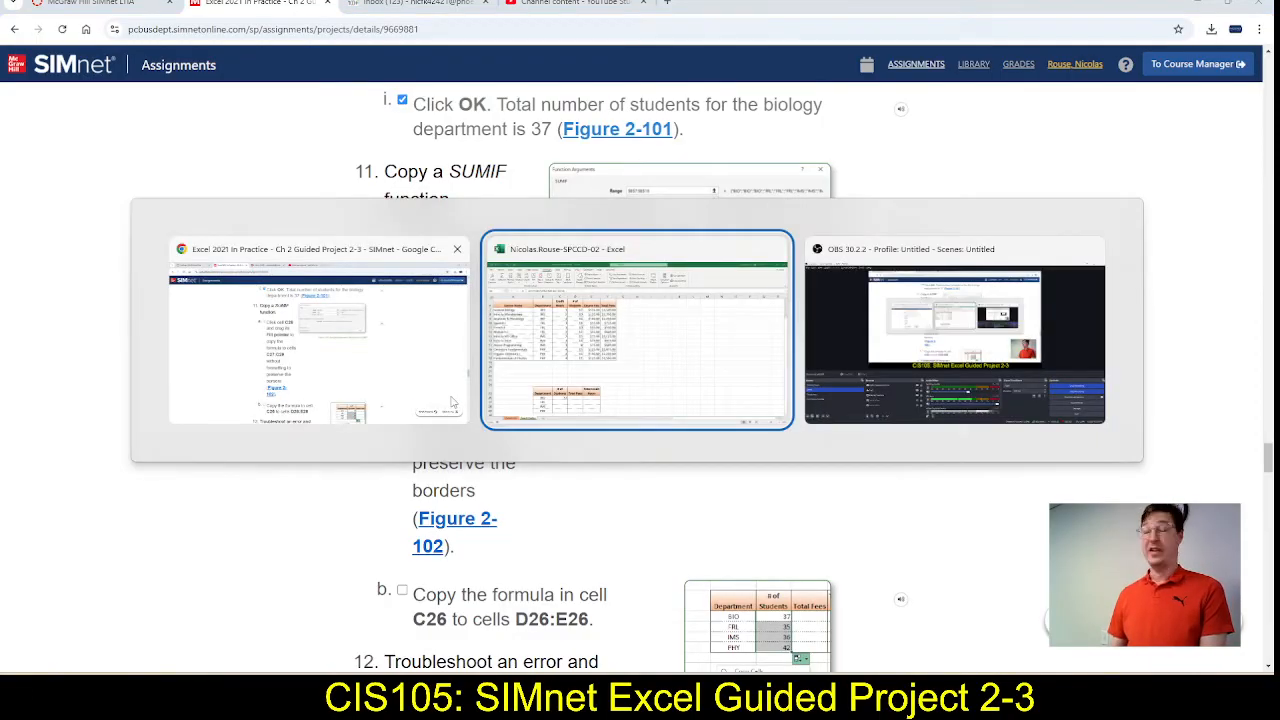
{"action": "scroll", "coordinate": [540, 410], "scroll_direction": "down", "scroll_amount": 1}
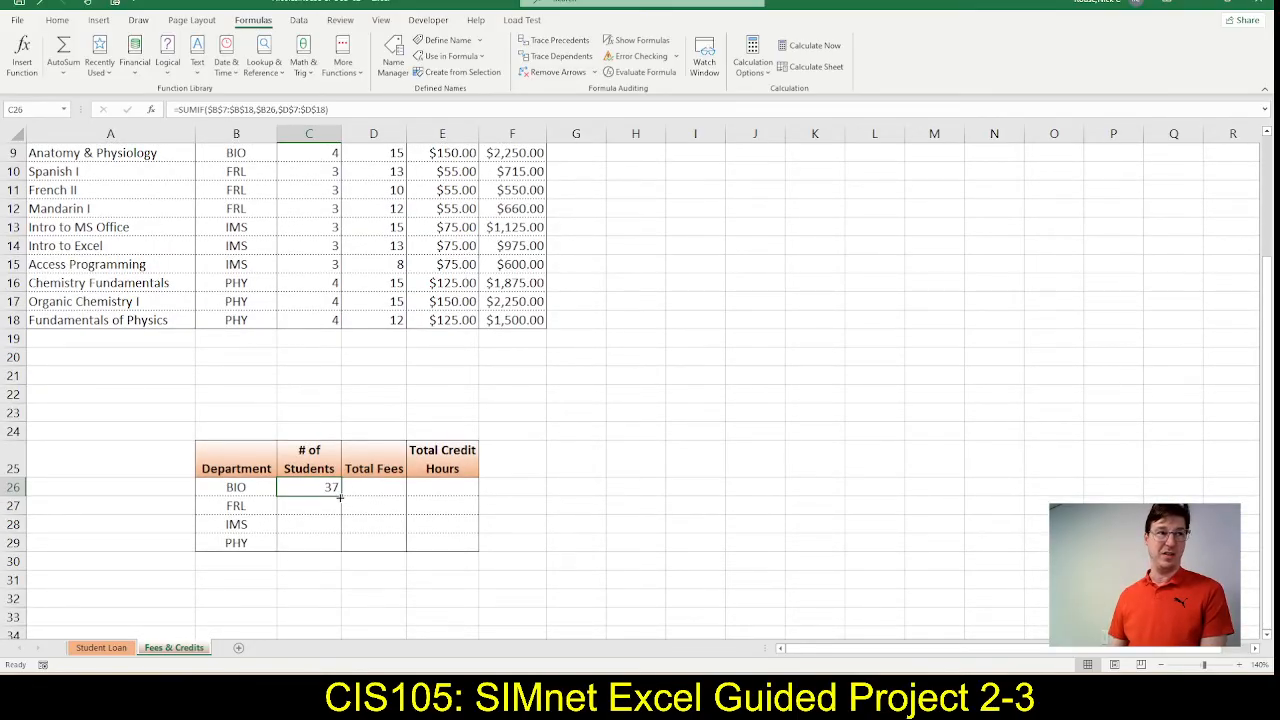
{"action": "scroll", "coordinate": [340, 497], "scroll_direction": "down", "scroll_amount": 1}
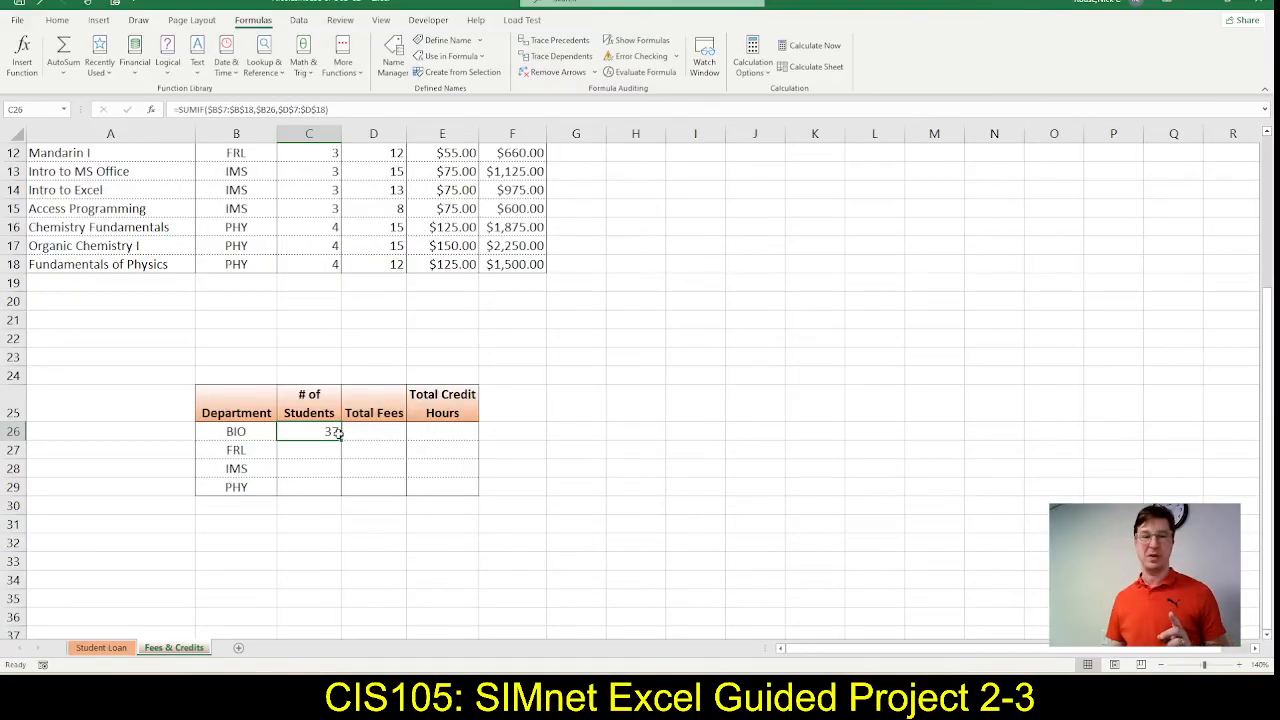
{"action": "left_click_drag", "start_coordinate": [341, 438], "coordinate": [337, 491]}
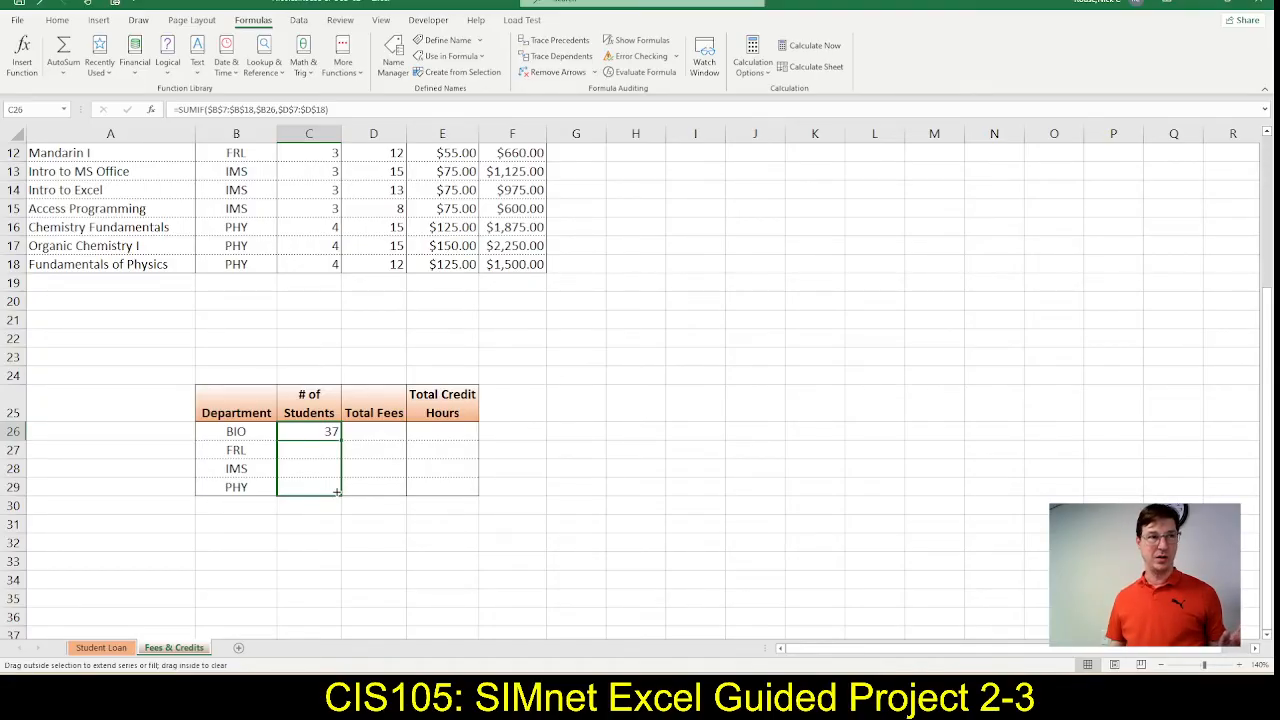
{"action": "left_click_drag", "start_coordinate": [337, 491], "coordinate": [338, 492]}
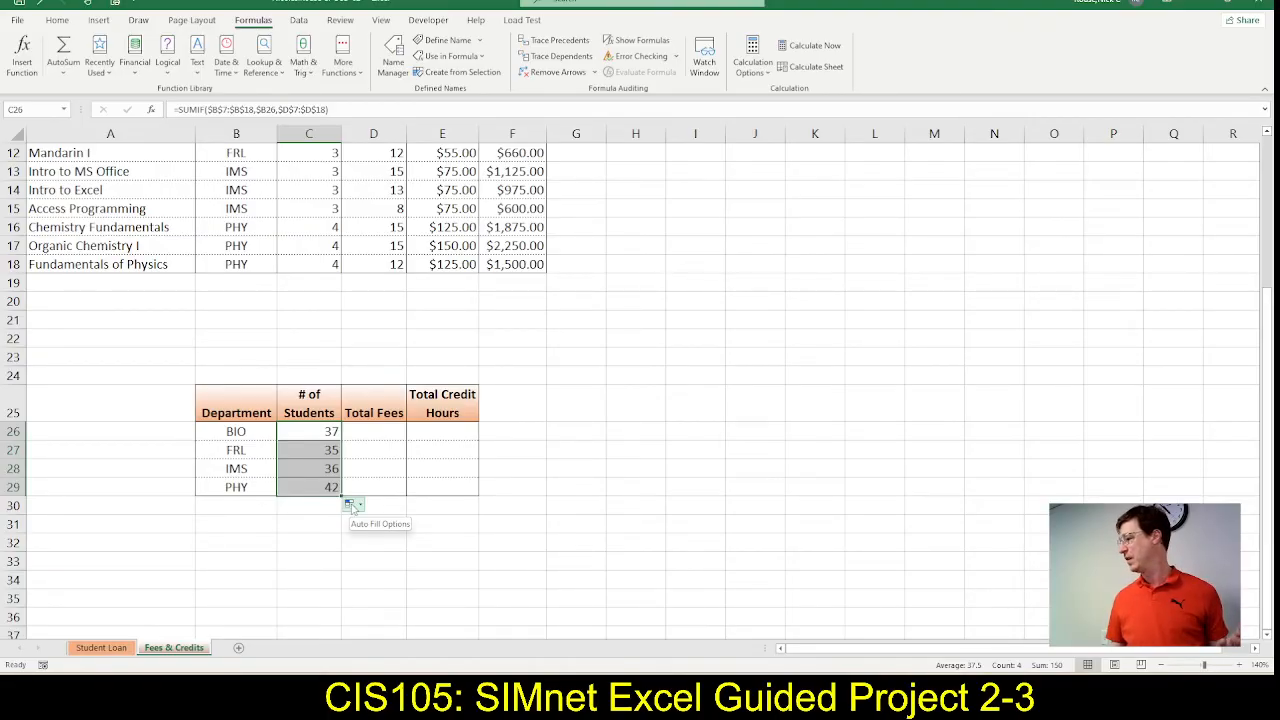
{"action": "left_click", "coordinate": [354, 505]}
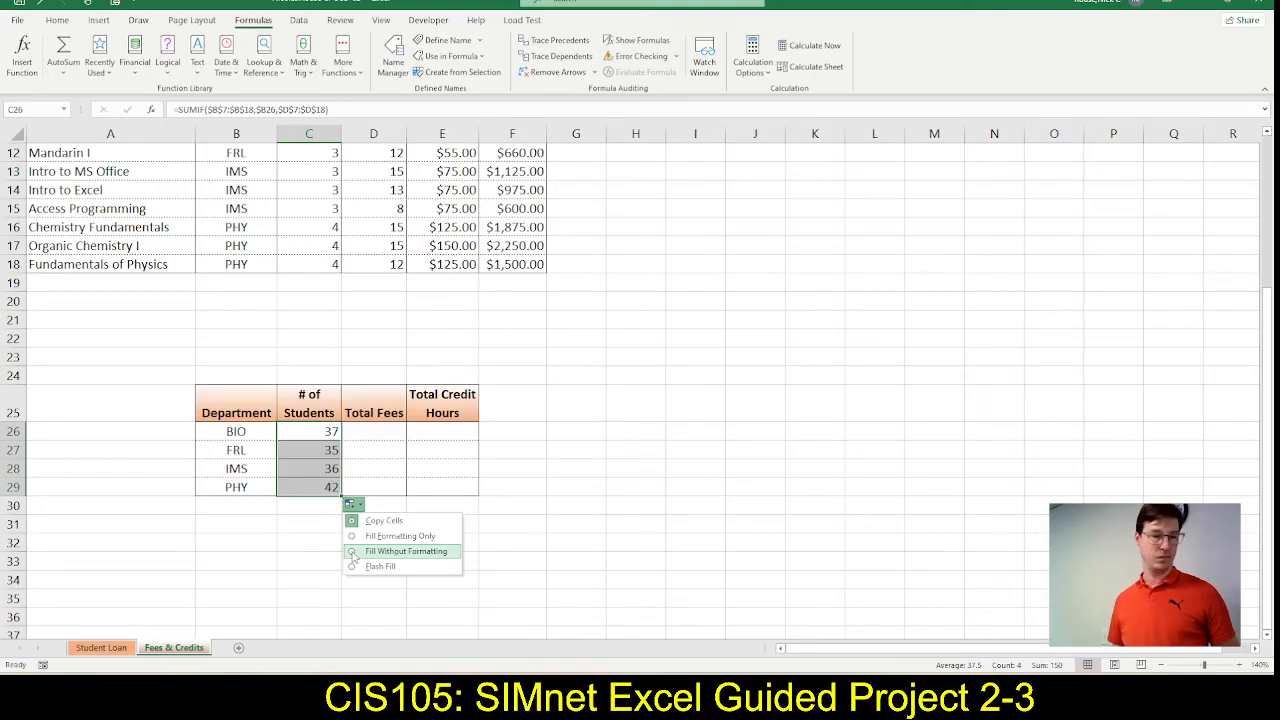
{"action": "left_click", "coordinate": [352, 553]}
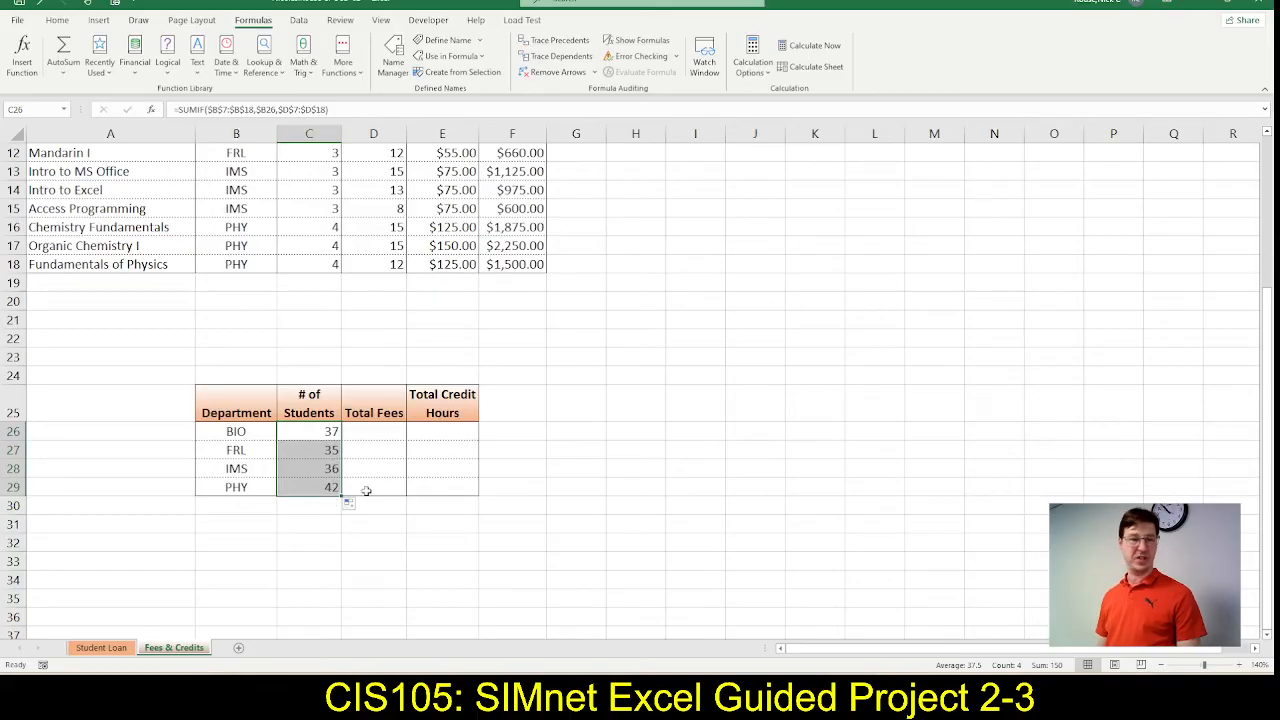
{"action": "left_click", "coordinate": [379, 430]}
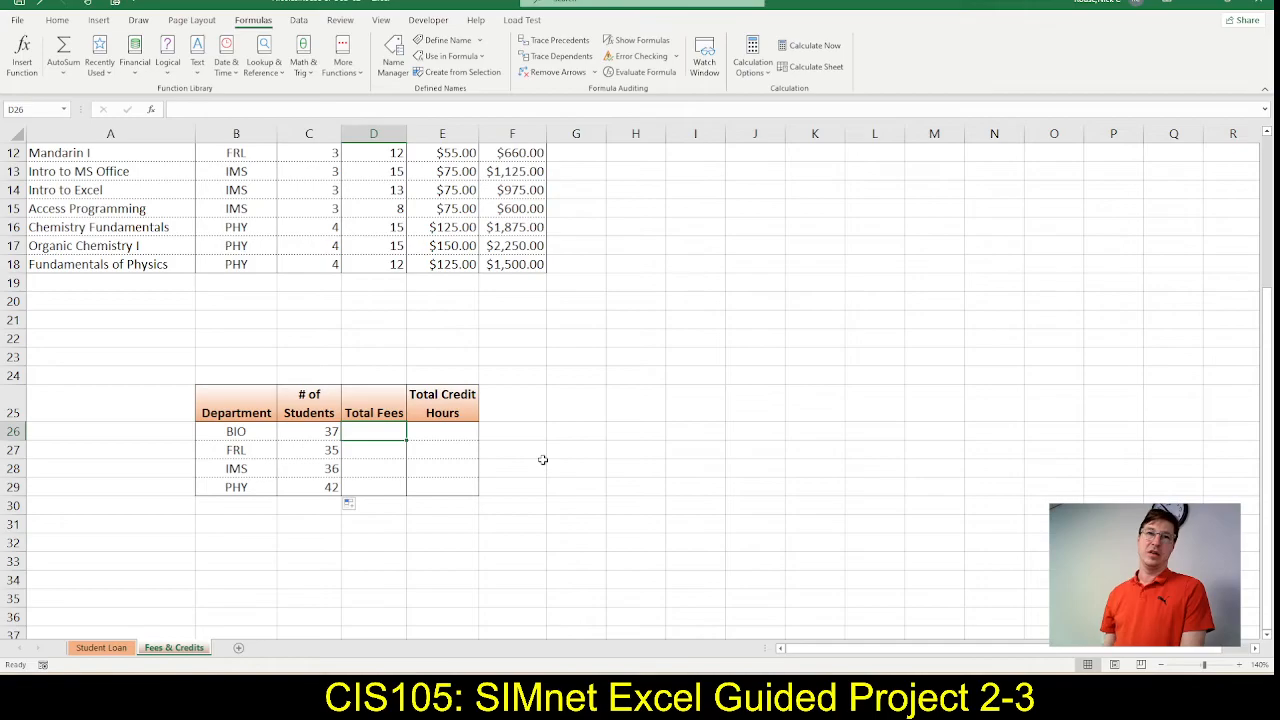
Step: Switch to the SIMnet assignment, check off instruction 11a, and read instruction 11b on copying the formula
{"action": "key", "text": "alt+Tab"}
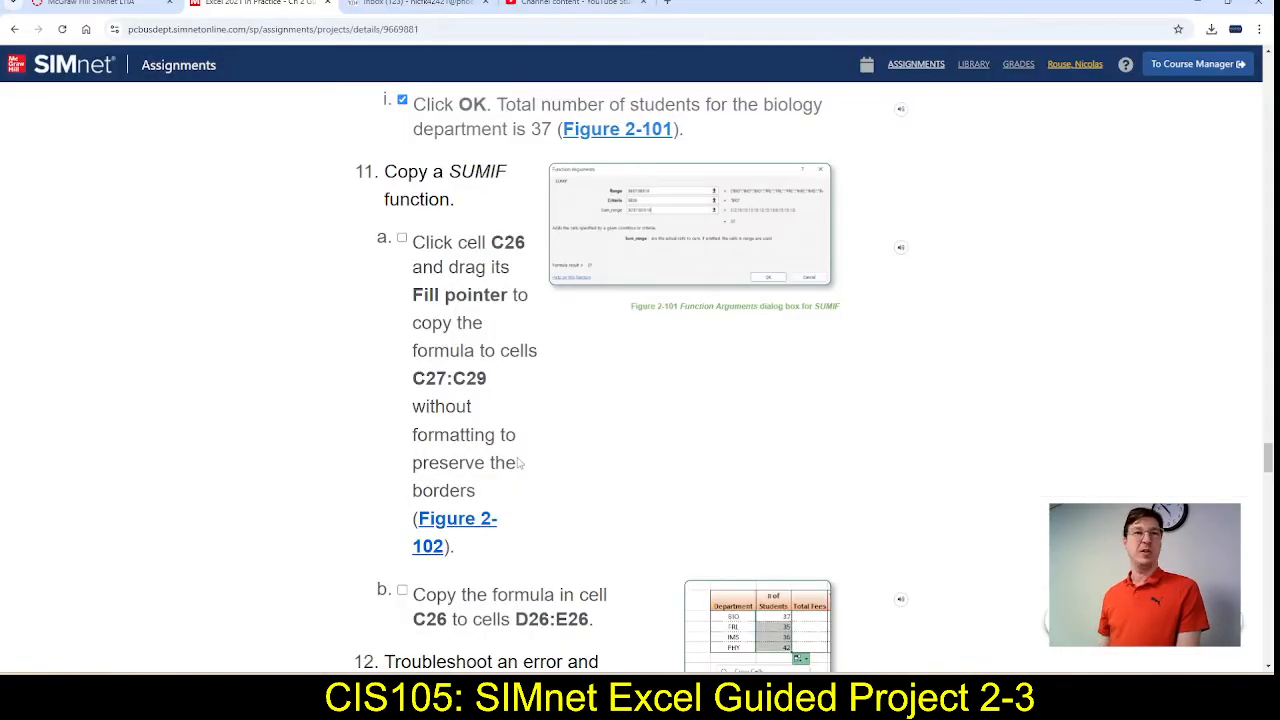
{"action": "left_click", "coordinate": [401, 238]}
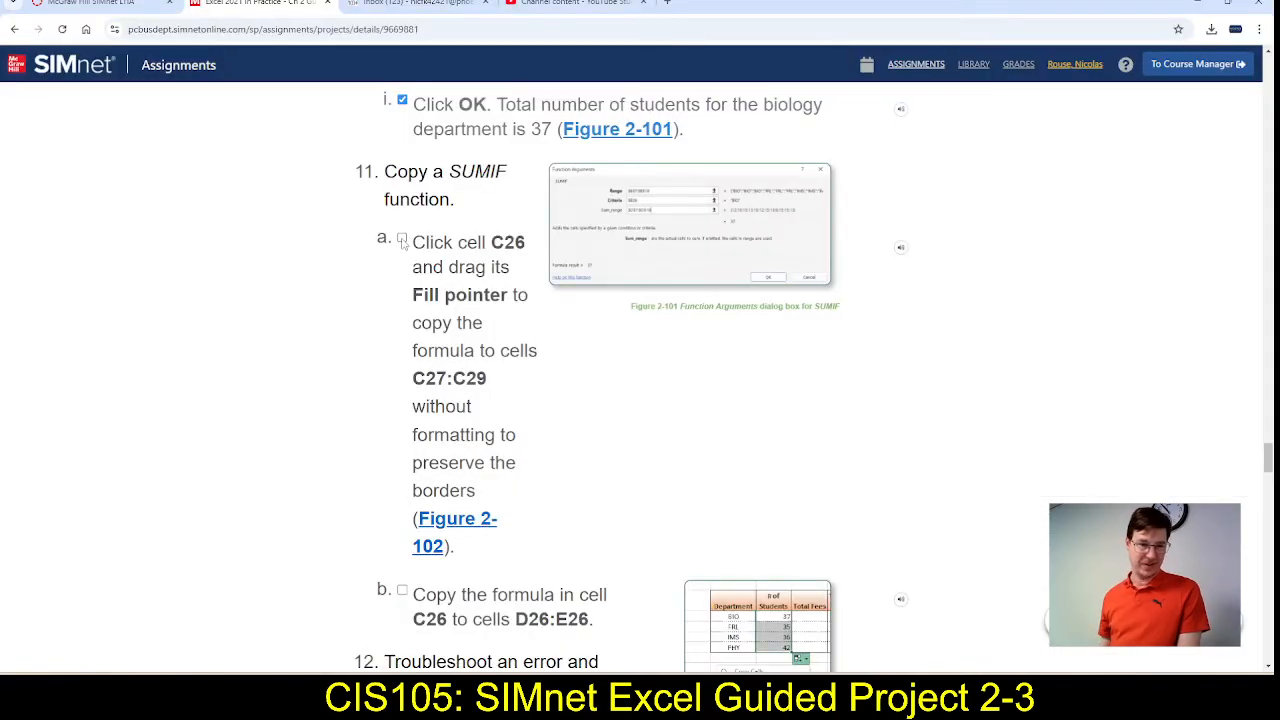
{"action": "scroll", "coordinate": [663, 507], "scroll_direction": "down", "scroll_amount": 3}
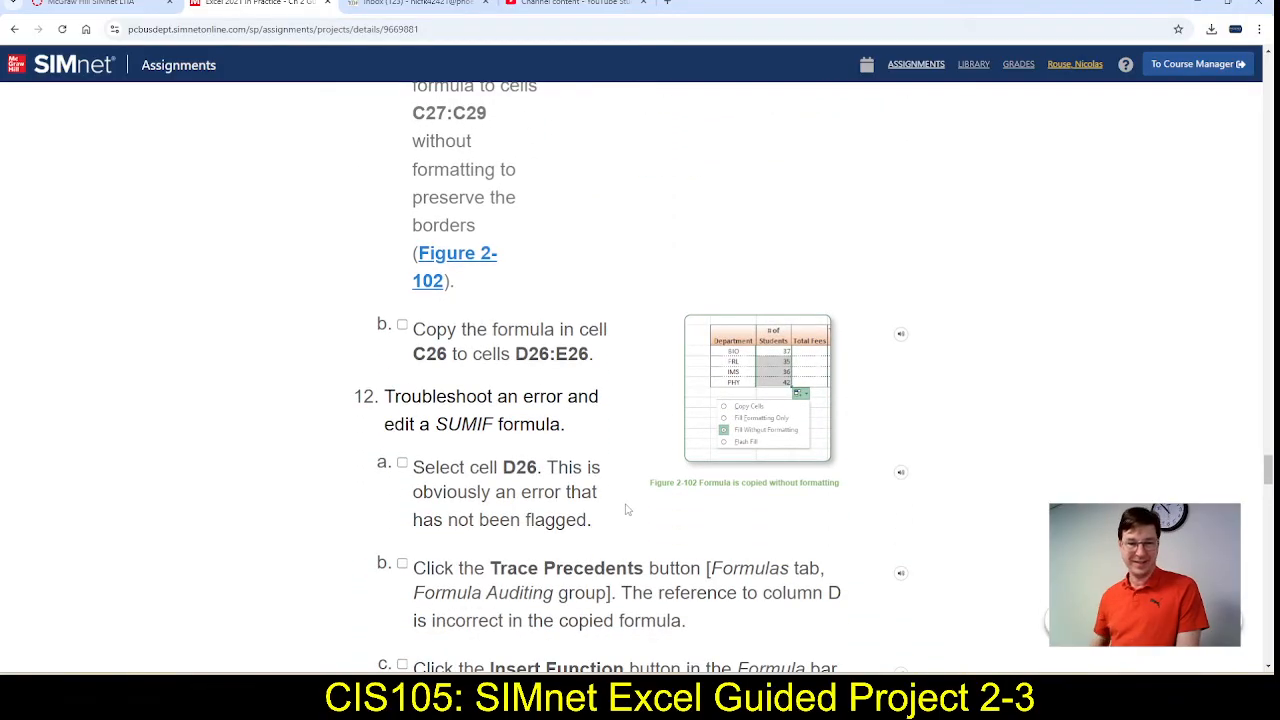
{"action": "scroll", "coordinate": [651, 512], "scroll_direction": "down", "scroll_amount": 1}
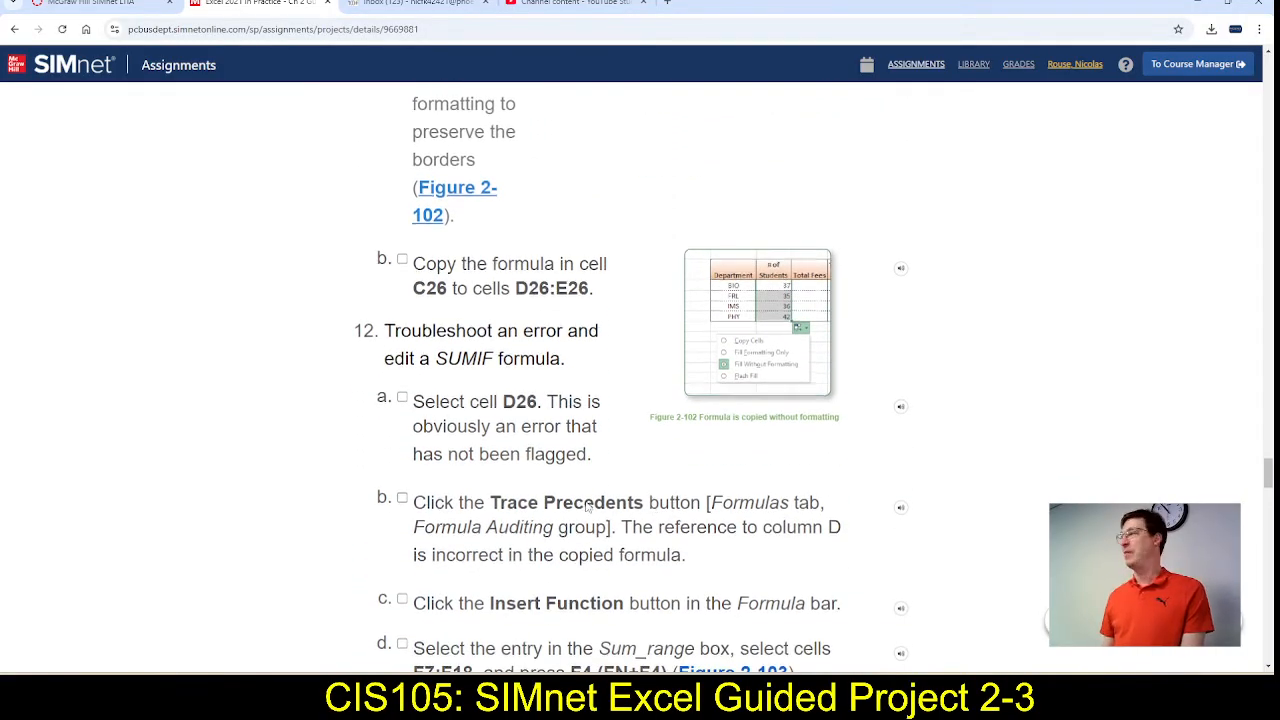
{"action": "scroll", "coordinate": [600, 508], "scroll_direction": "up", "scroll_amount": 2}
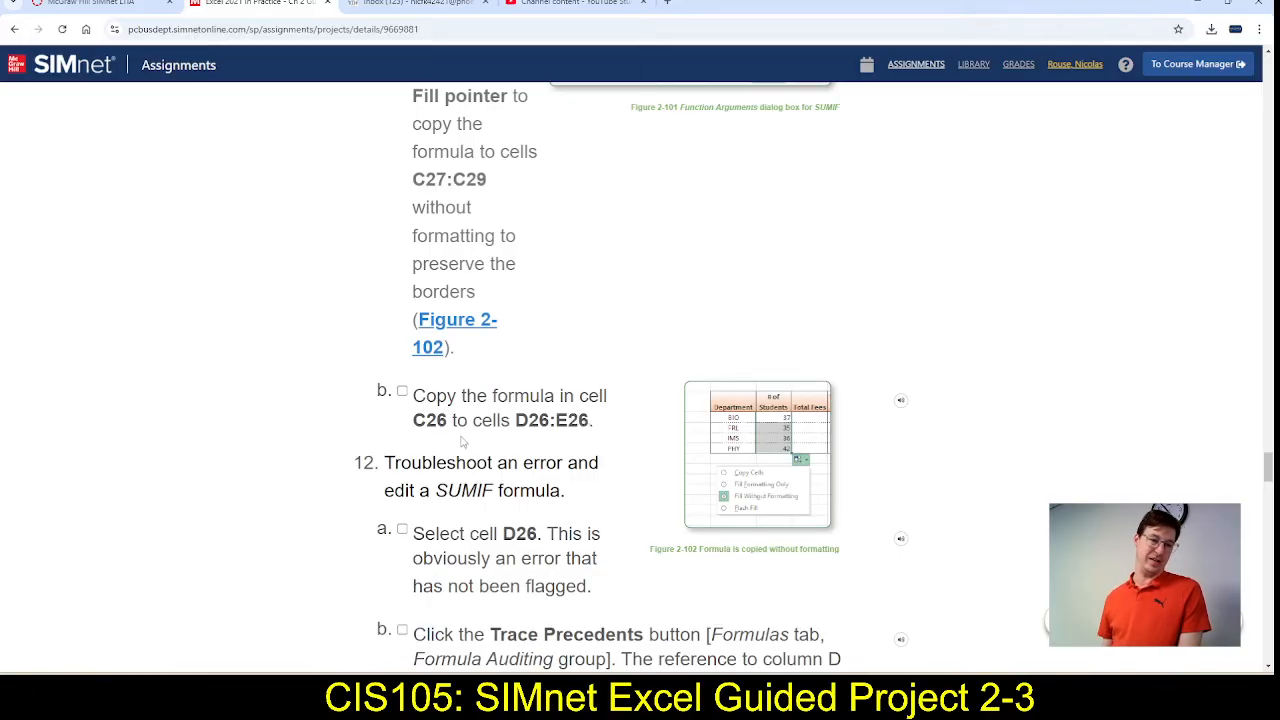
{"action": "scroll", "coordinate": [462, 441], "scroll_direction": "down", "scroll_amount": 4}
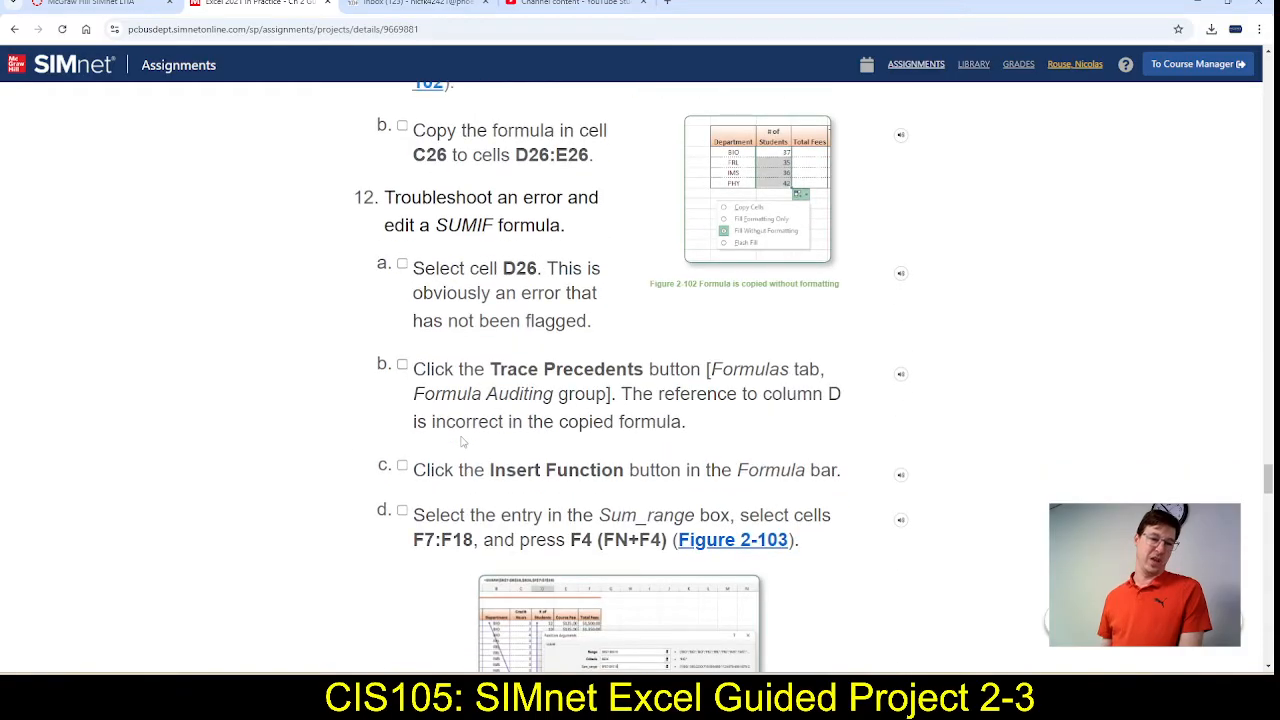
{"action": "scroll", "coordinate": [462, 441], "scroll_direction": "up", "scroll_amount": 3}
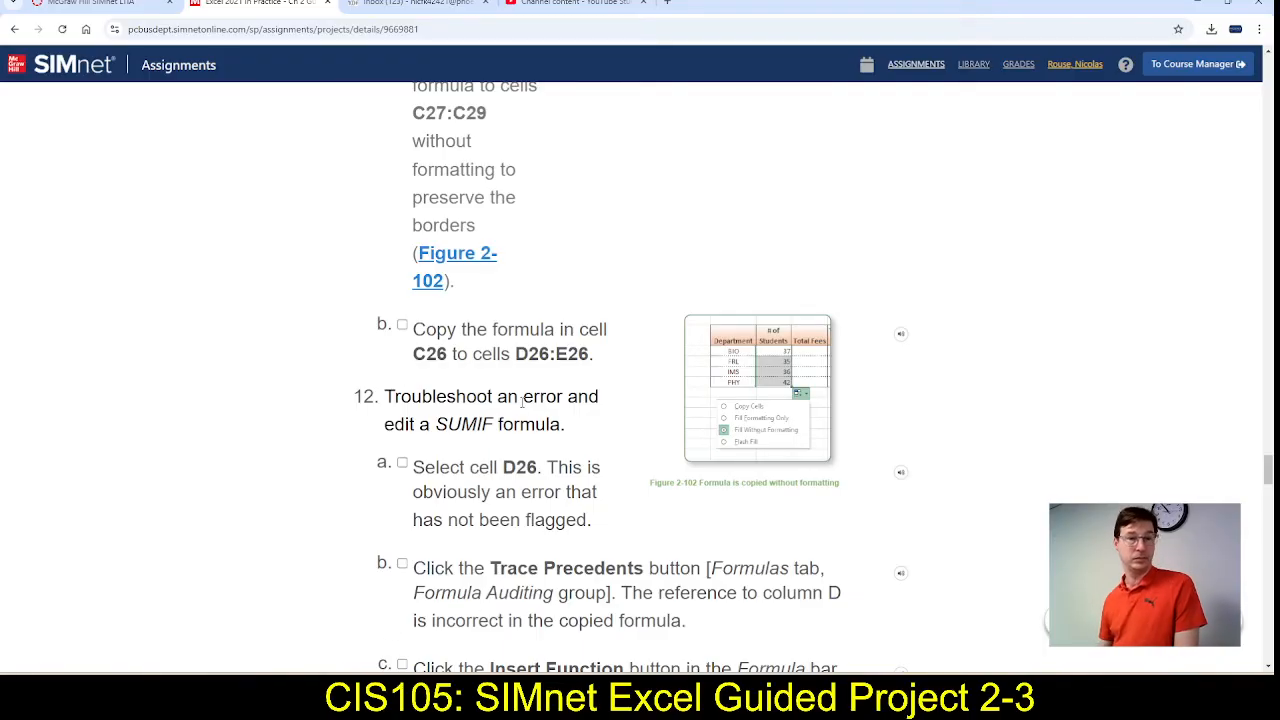
Step: Switch to Excel and copy the SUMIF formula from cell C26 into cells D26 and E26
{"action": "key", "text": "alt+Tab"}
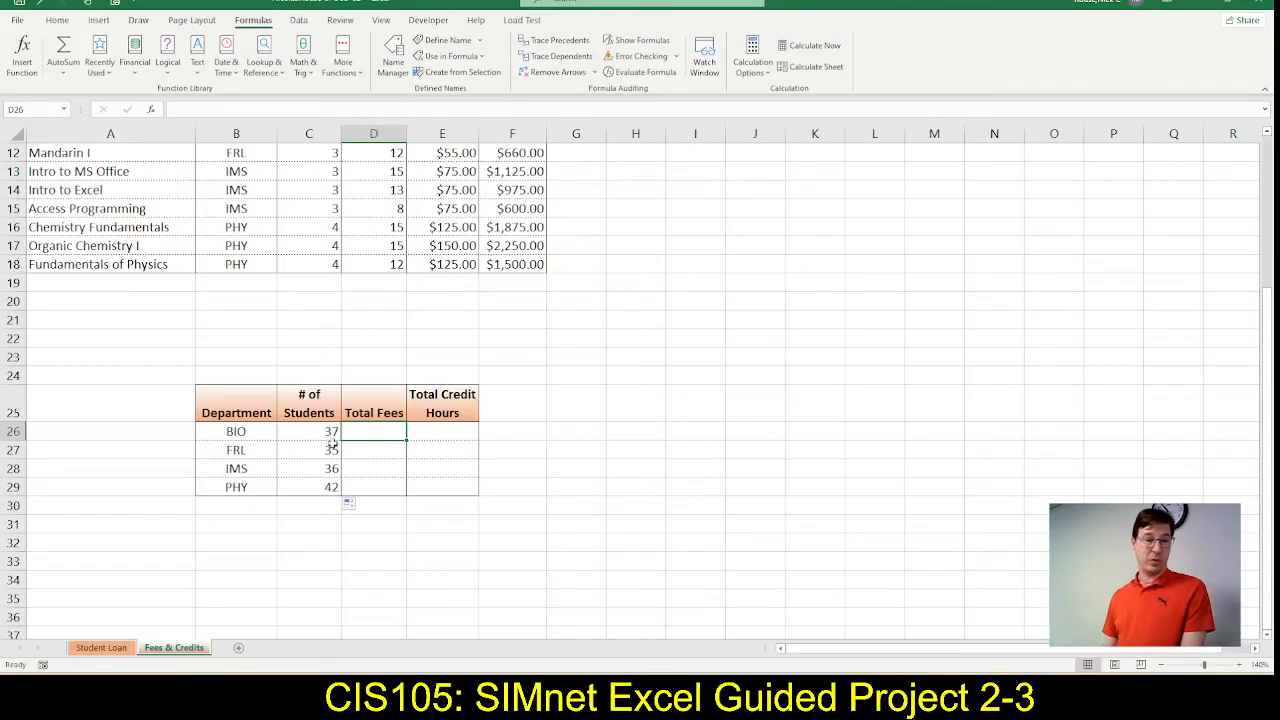
{"action": "left_click", "coordinate": [308, 430]}
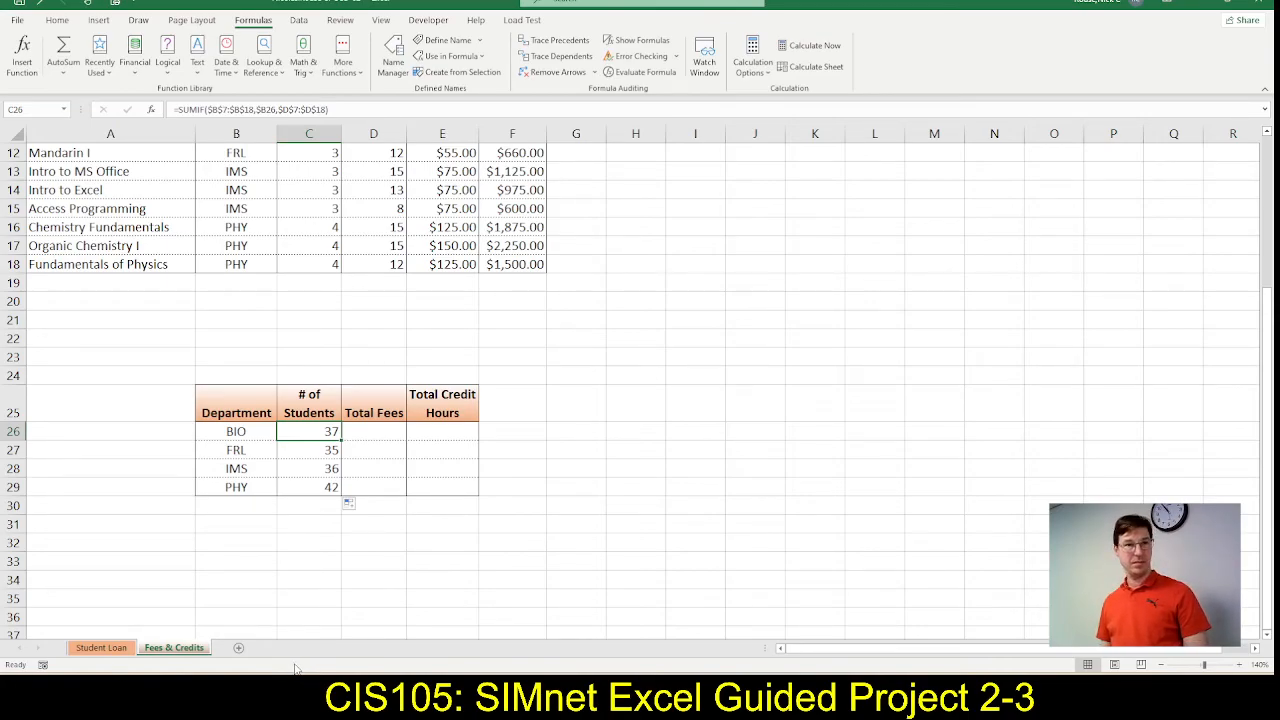
{"action": "key", "text": "ctrl+c"}
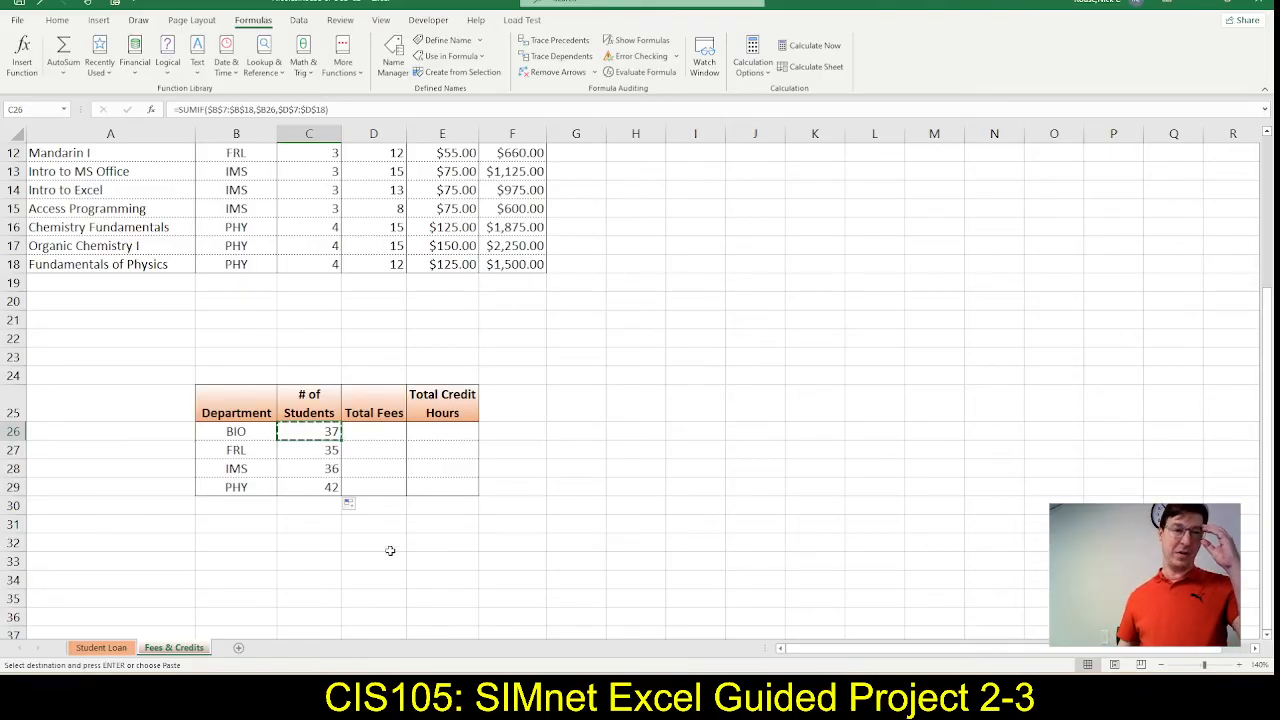
{"action": "left_click", "coordinate": [372, 433]}
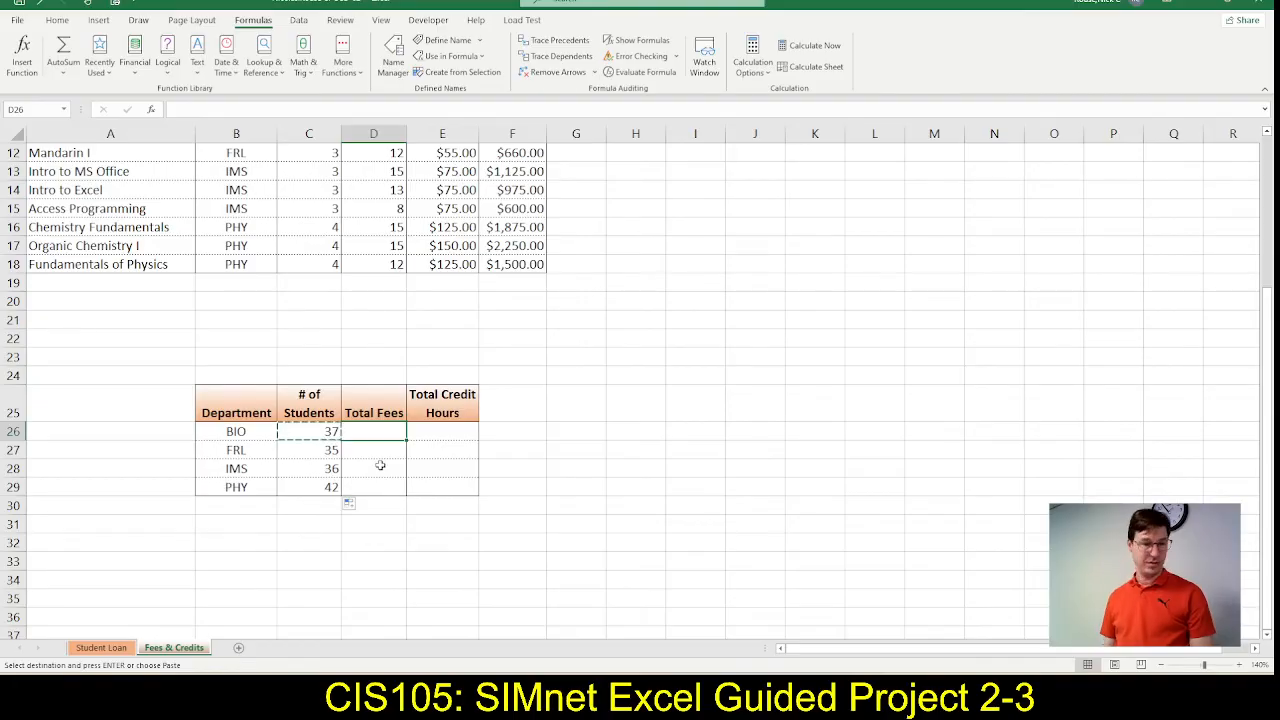
{"action": "key", "text": "ctrl+v"}
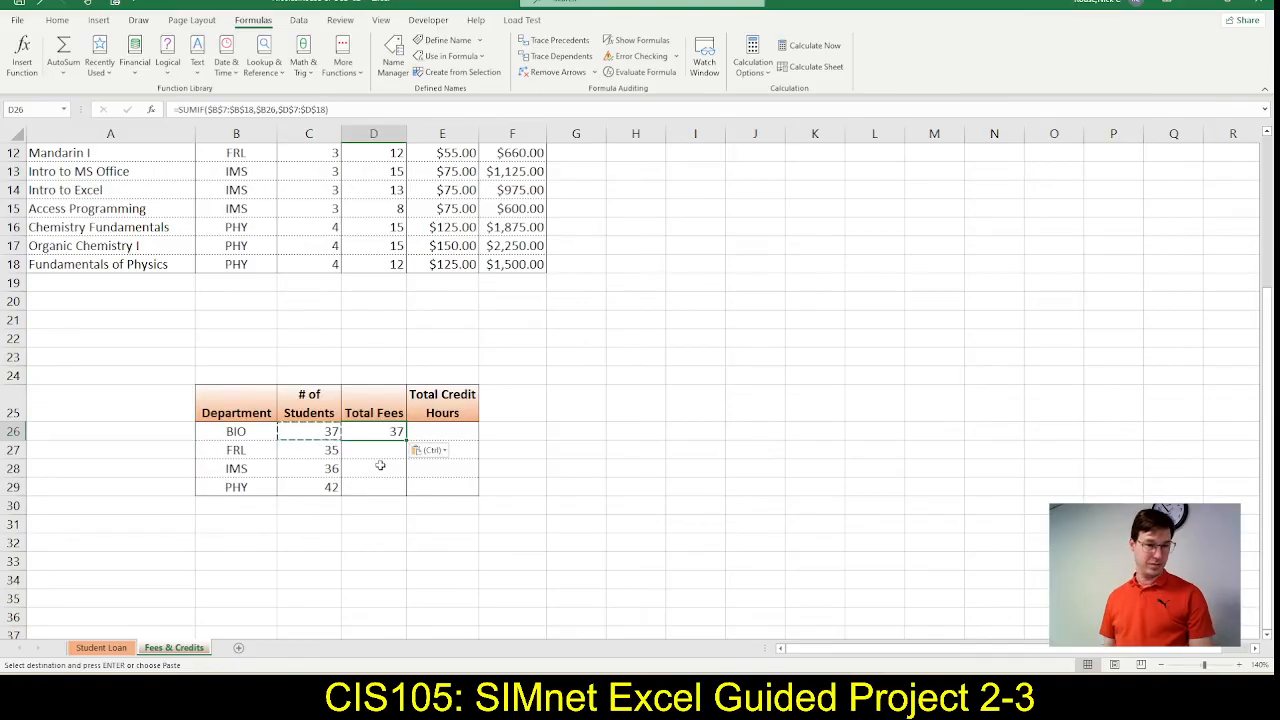
{"action": "left_click", "coordinate": [456, 435]}
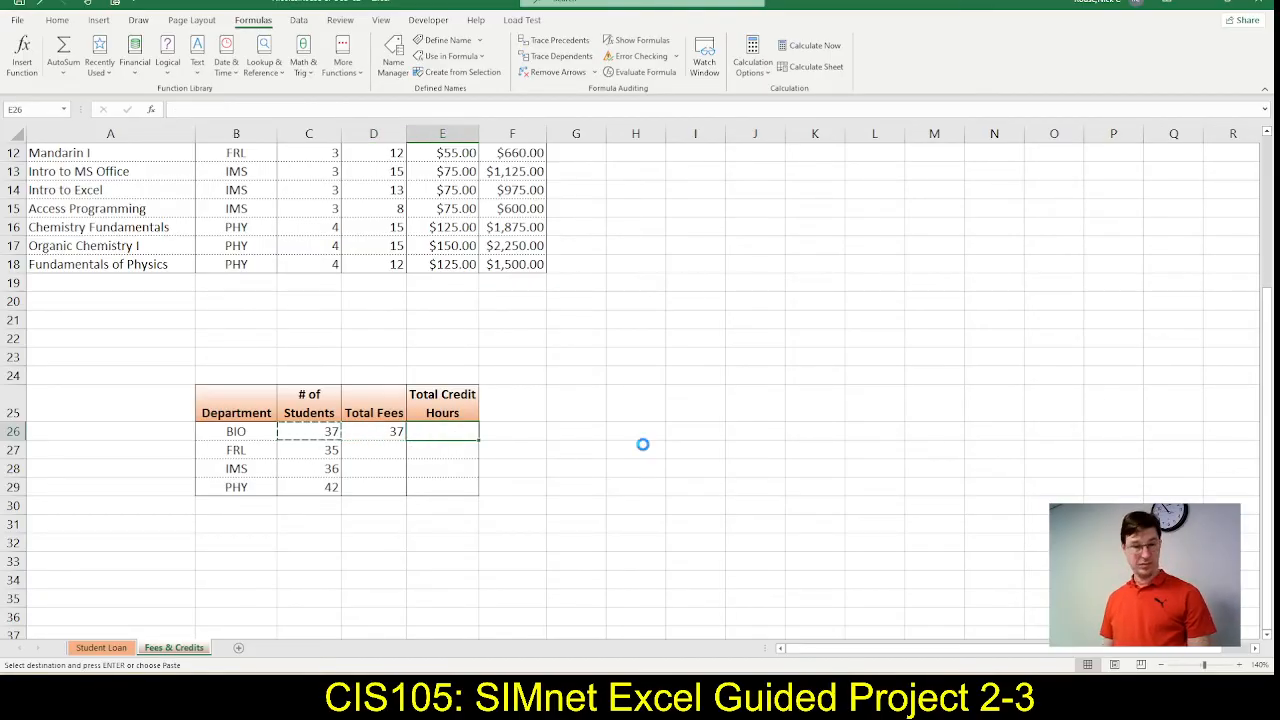
{"action": "key", "text": "ctrl+v"}
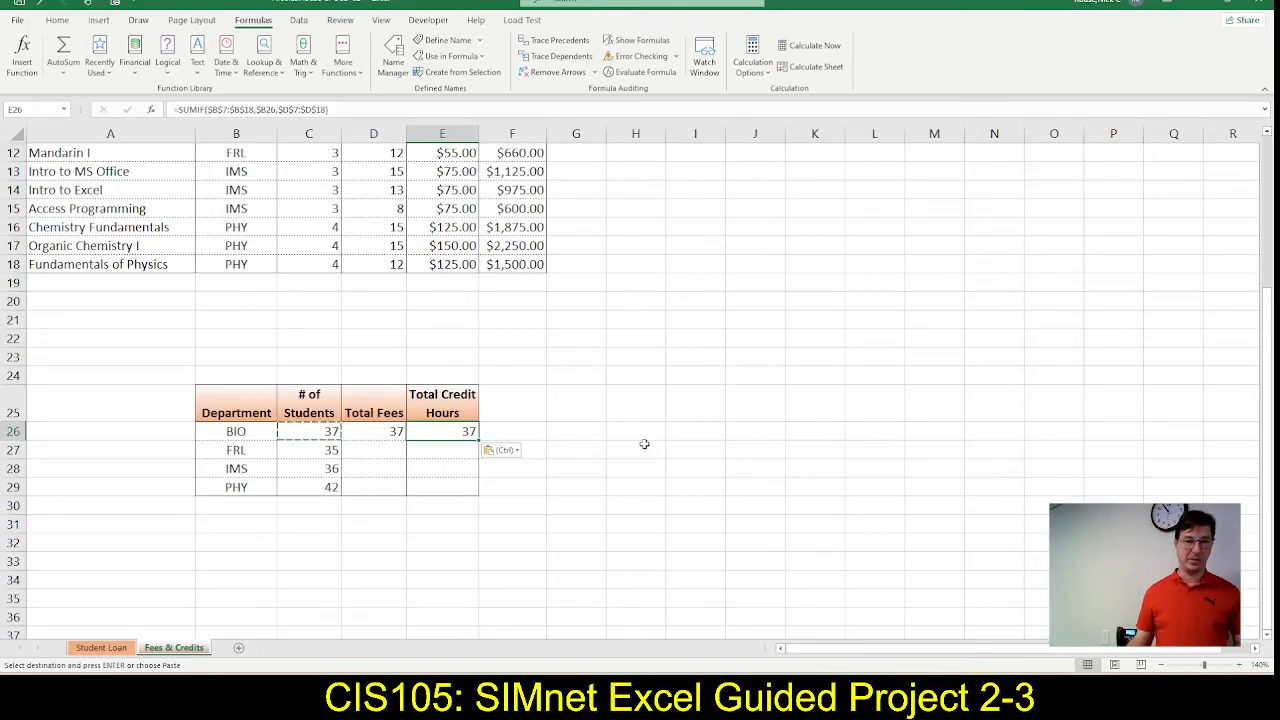
Step: Move the sum range of the SUMIF formula in D26 to the total fees cells $F$7:$F$18 and enter the formula
{"action": "scroll", "coordinate": [656, 479], "scroll_direction": "up", "scroll_amount": 2}
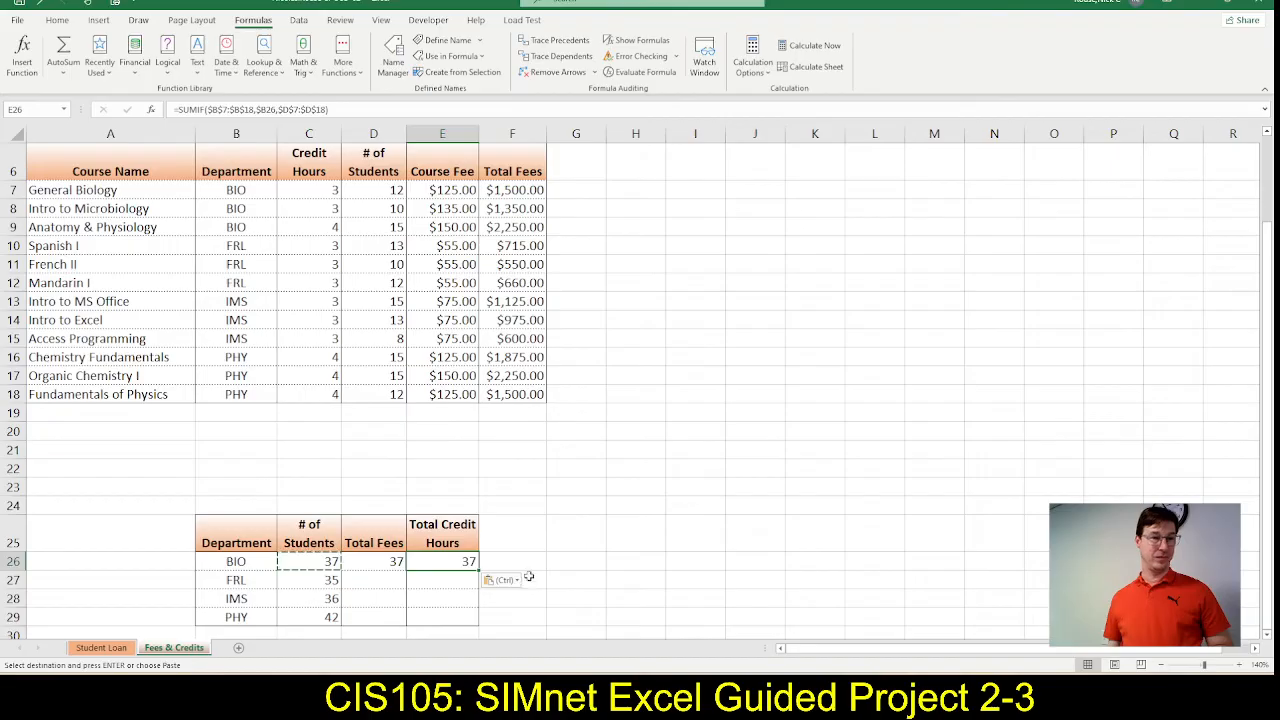
{"action": "double_click", "coordinate": [378, 562]}
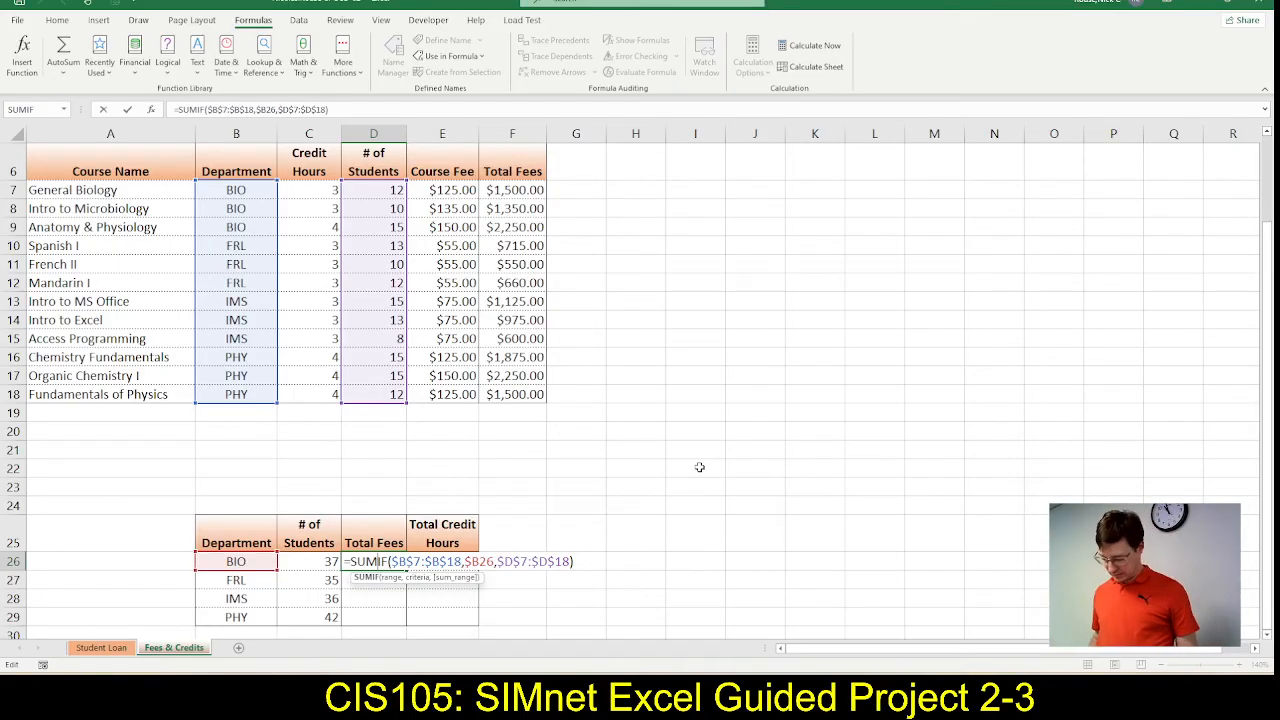
{"action": "key", "text": "Return"}
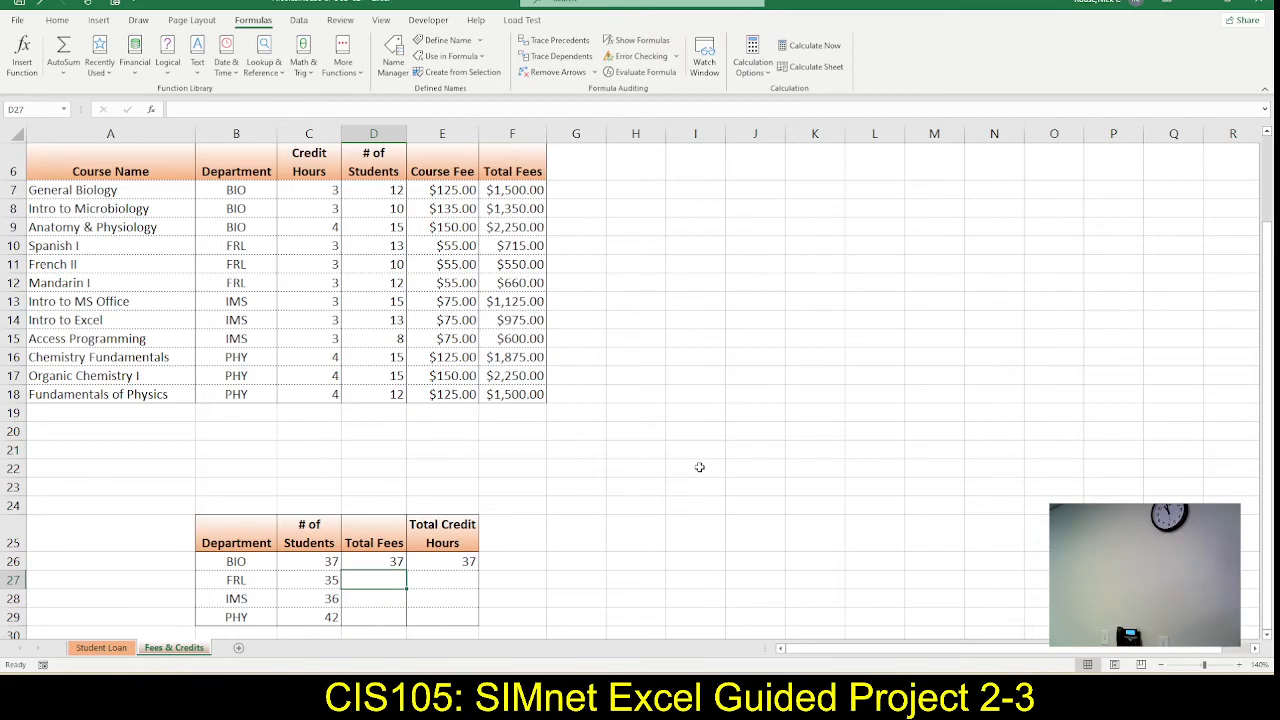
{"action": "double_click", "coordinate": [389, 561]}
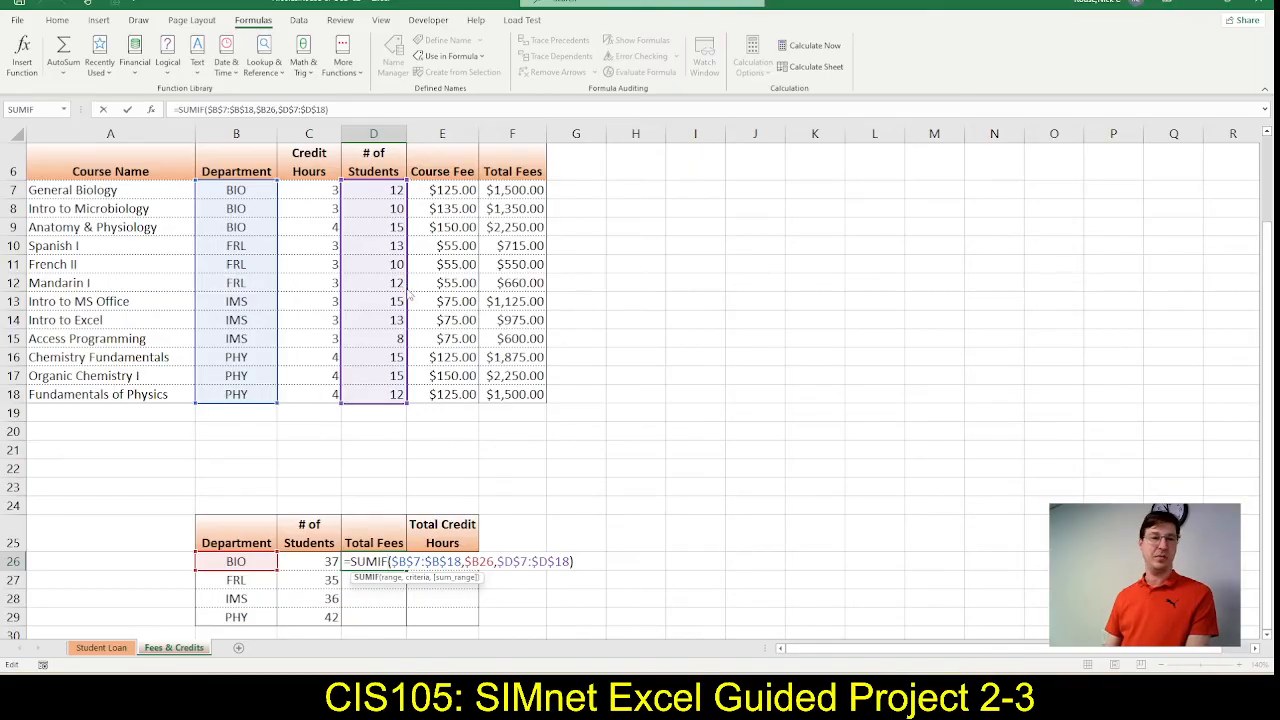
{"action": "left_click_drag", "start_coordinate": [408, 290], "coordinate": [510, 287]}
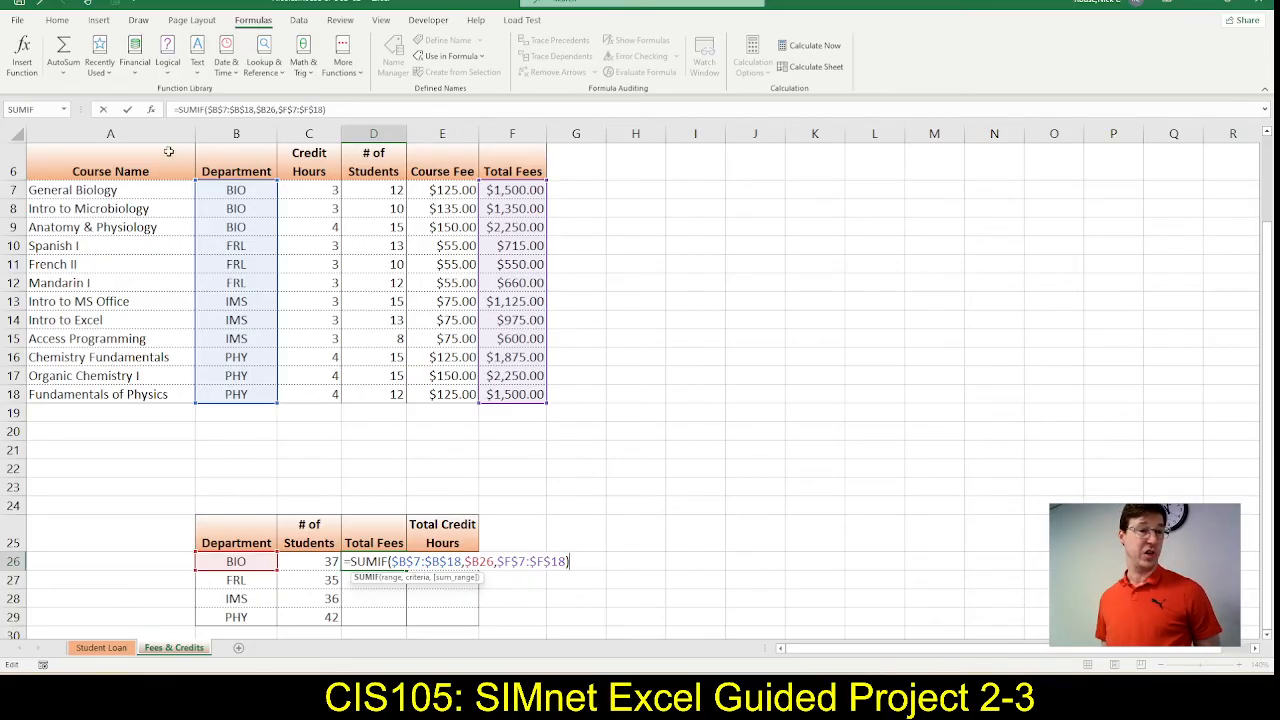
{"action": "left_click", "coordinate": [129, 111]}
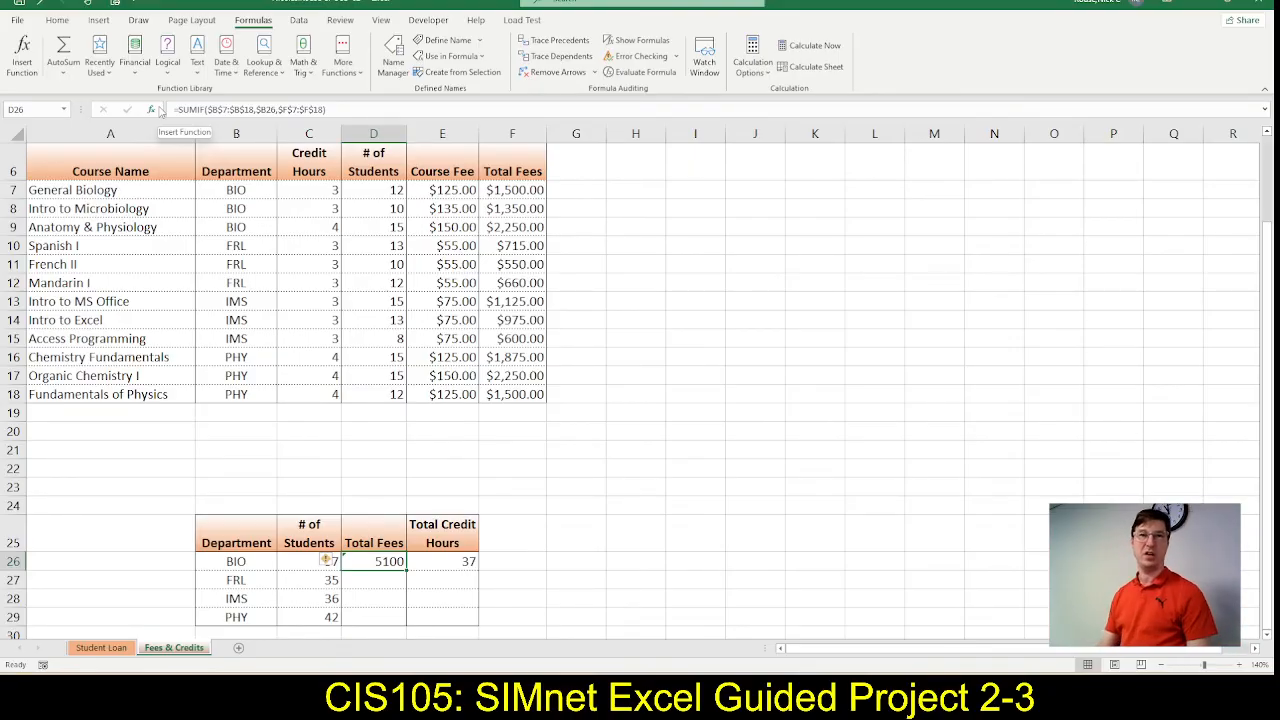
Step: Switch to the SIMnet assignment and look through instructions 12 and 13 and the completed project in Figure 2-105
{"action": "key", "text": "alt+Tab"}
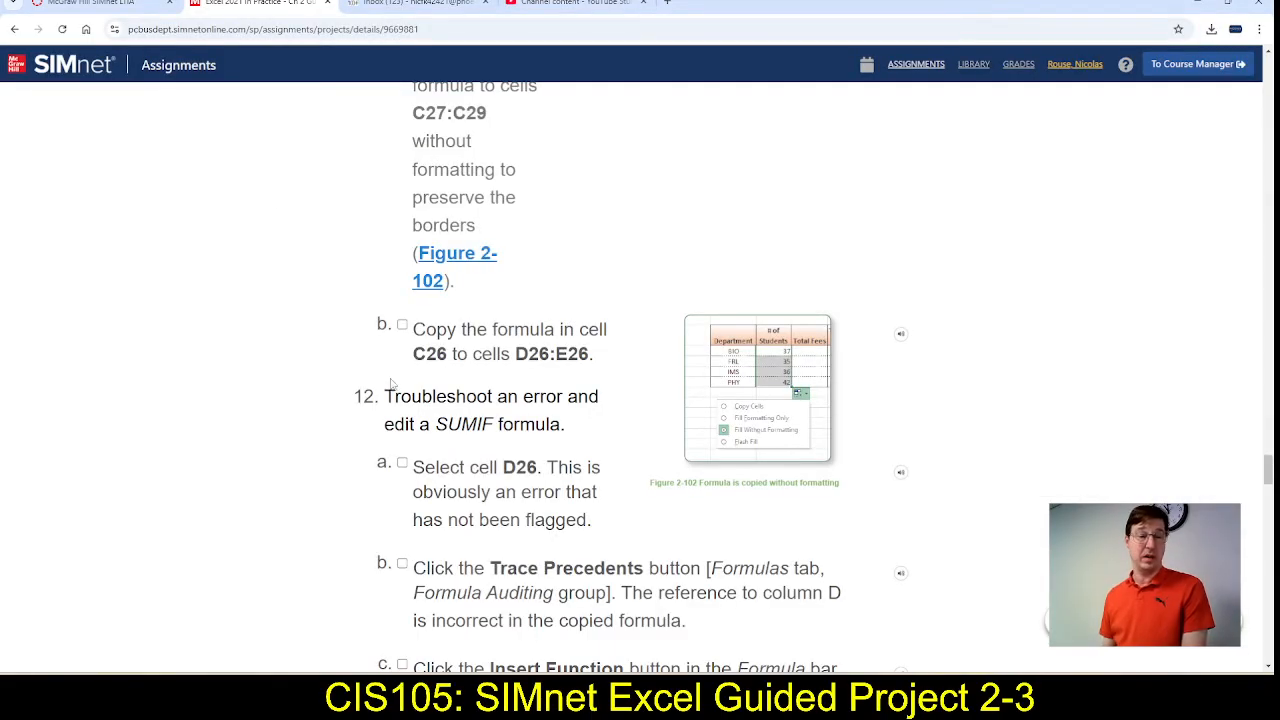
{"action": "scroll", "coordinate": [413, 400], "scroll_direction": "down", "scroll_amount": 9}
{"action": "scroll", "coordinate": [413, 400], "scroll_direction": "down", "scroll_amount": 6}
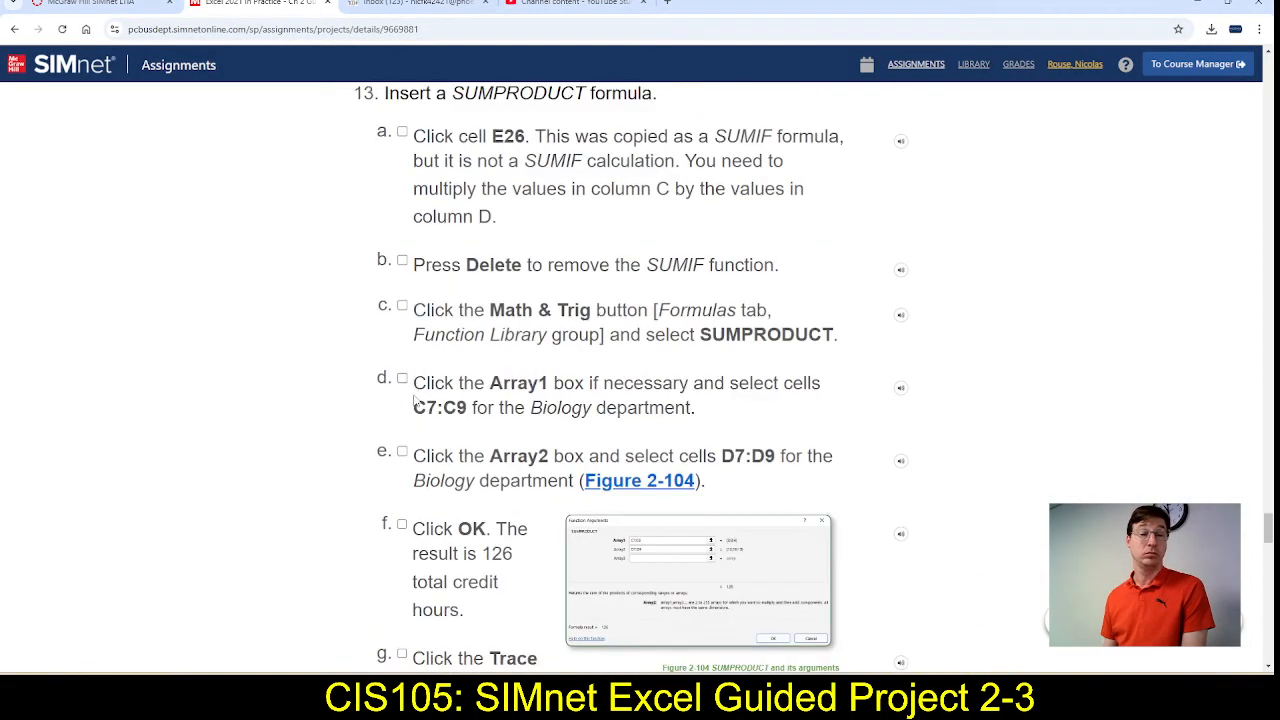
{"action": "scroll", "coordinate": [416, 401], "scroll_direction": "up", "scroll_amount": 5}
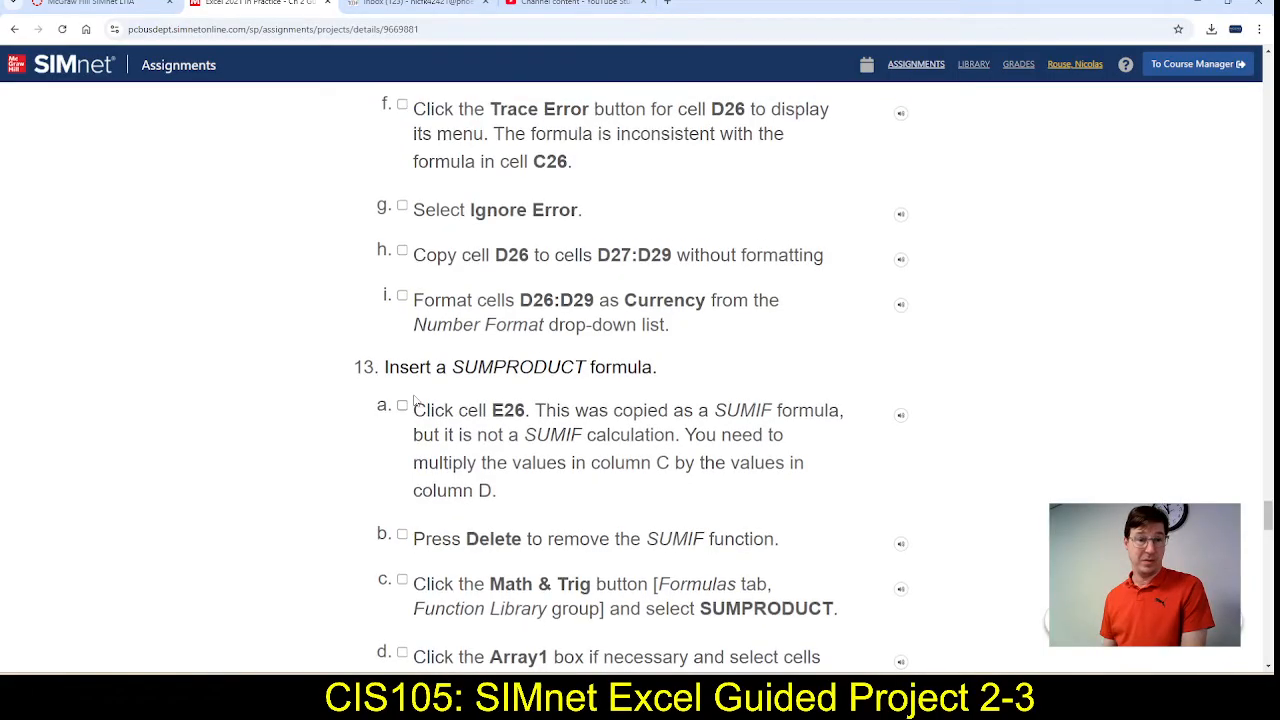
{"action": "scroll", "coordinate": [416, 400], "scroll_direction": "up", "scroll_amount": 4}
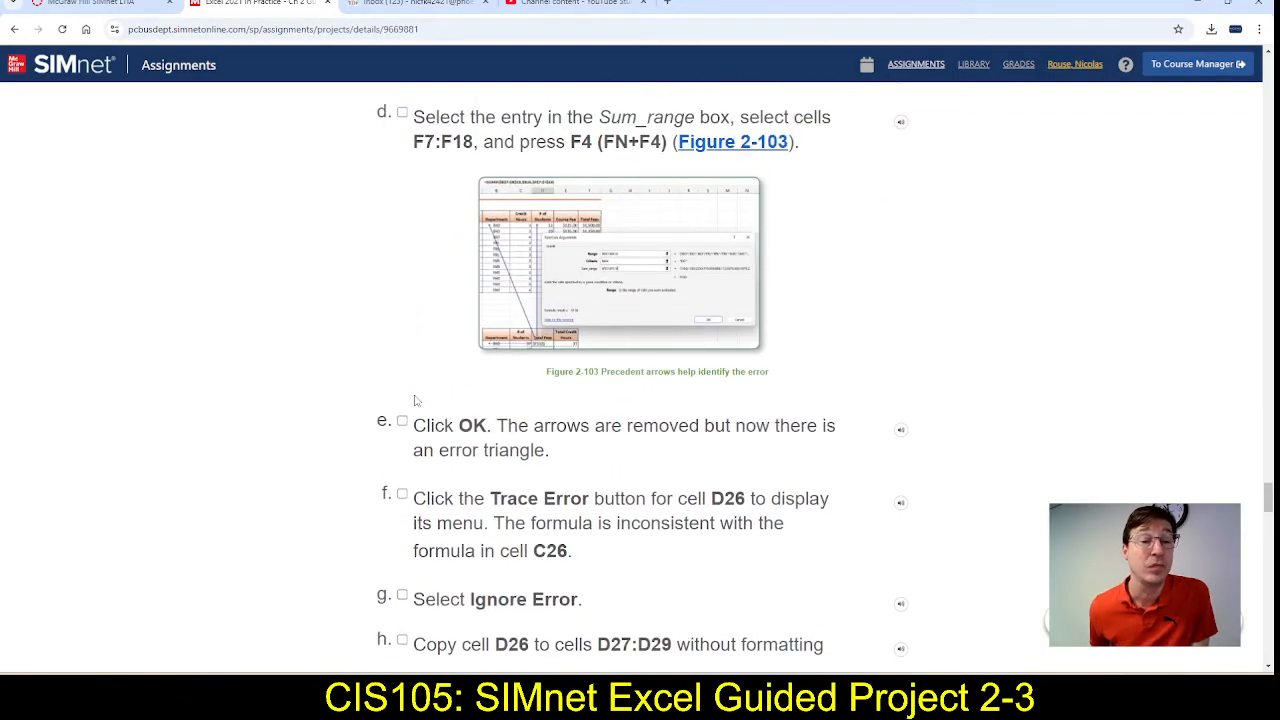
{"action": "scroll", "coordinate": [416, 400], "scroll_direction": "down", "scroll_amount": 10}
{"action": "scroll", "coordinate": [410, 400], "scroll_direction": "down", "scroll_amount": 20}
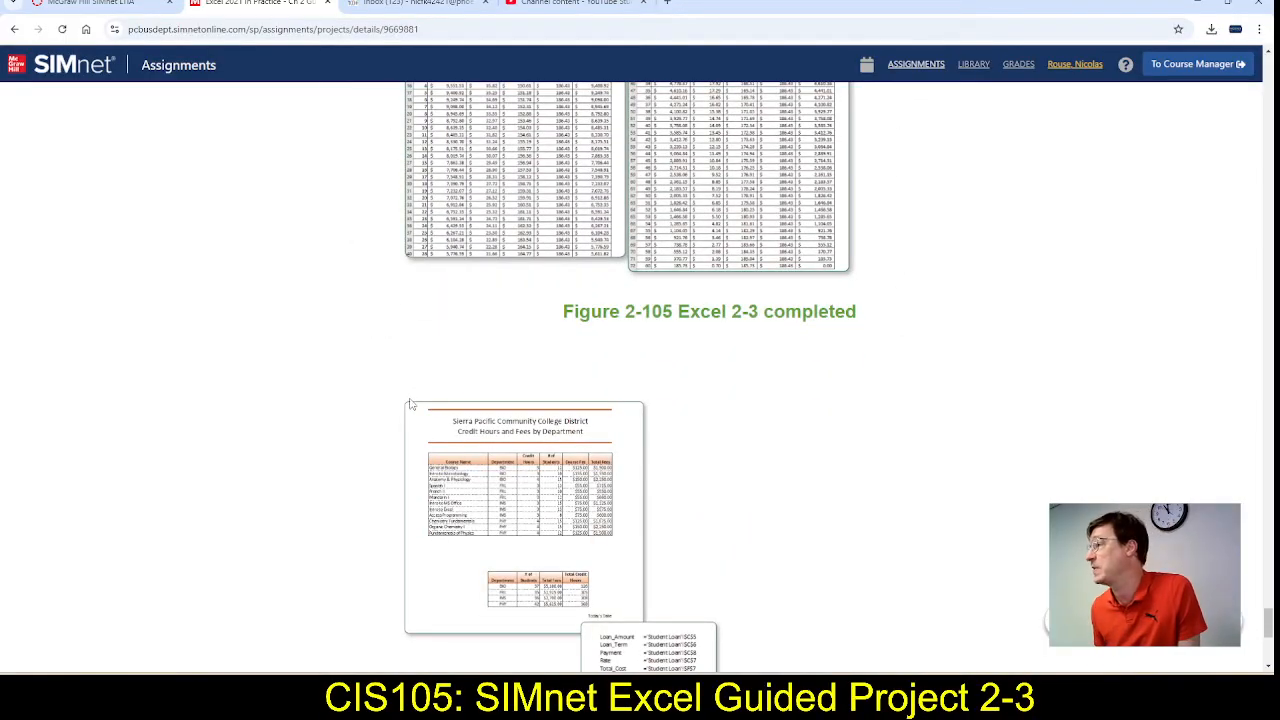
Step: Return to instructions 12e to 12i in SIMnet, switch to Excel, and format cell D26 as Currency
{"action": "scroll", "coordinate": [410, 404], "scroll_direction": "up", "scroll_amount": 20}
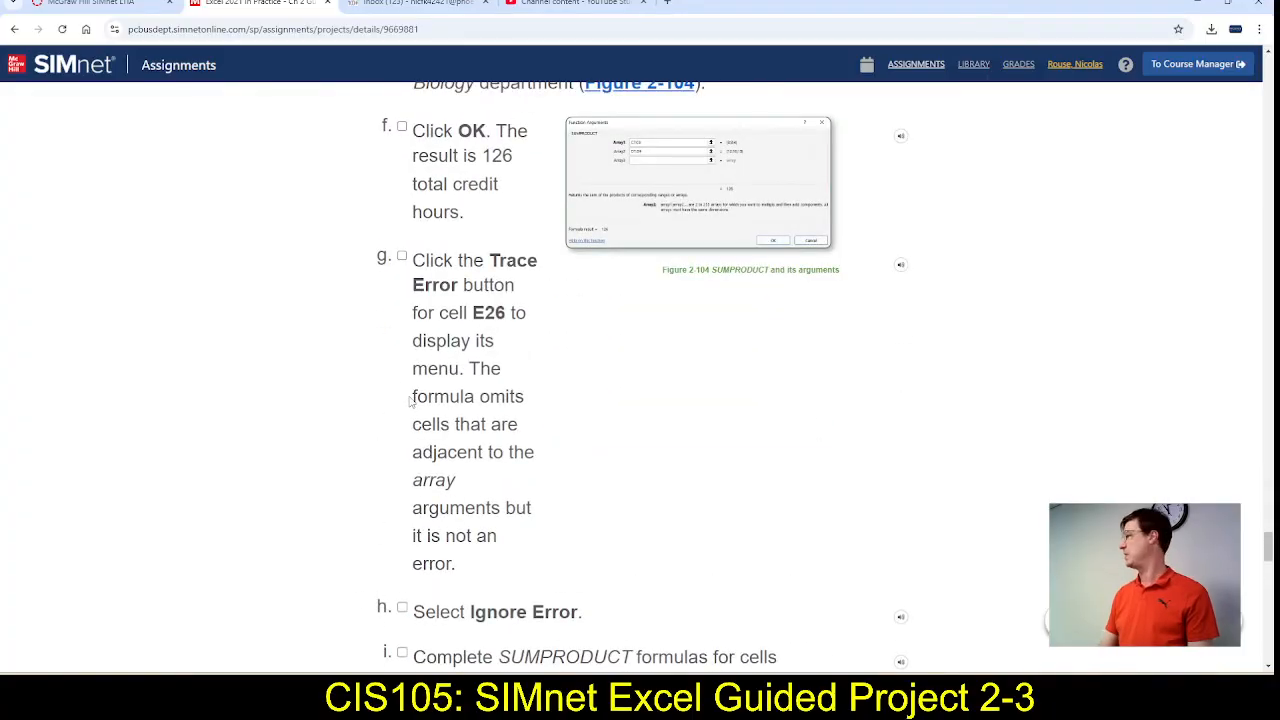
{"action": "scroll", "coordinate": [410, 400], "scroll_direction": "up", "scroll_amount": 10}
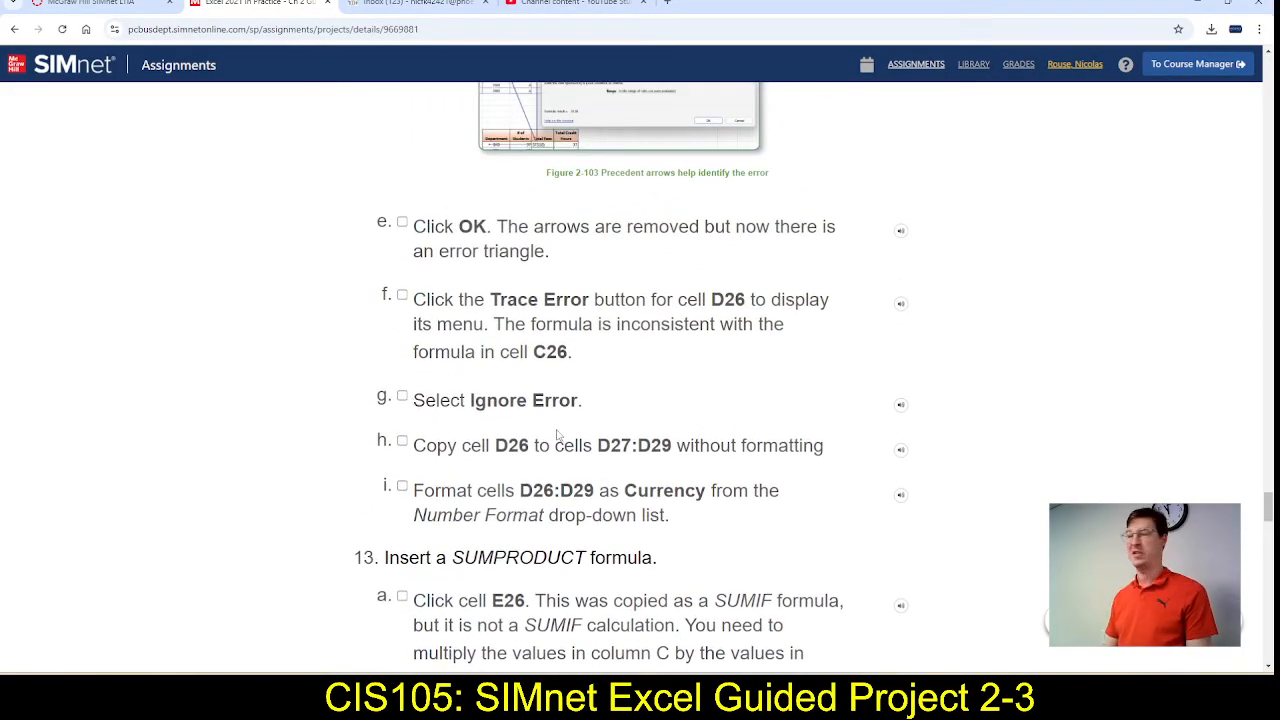
{"action": "key", "text": "alt+Tab"}
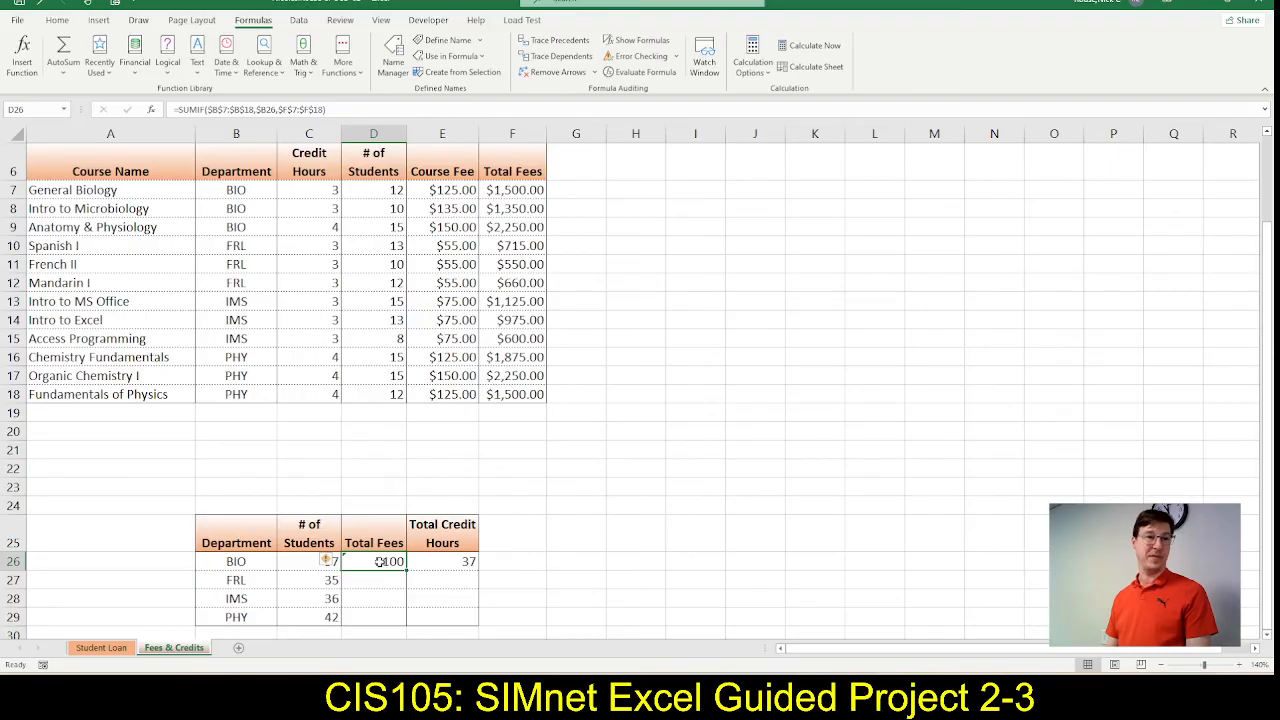
{"action": "left_click", "coordinate": [57, 20]}
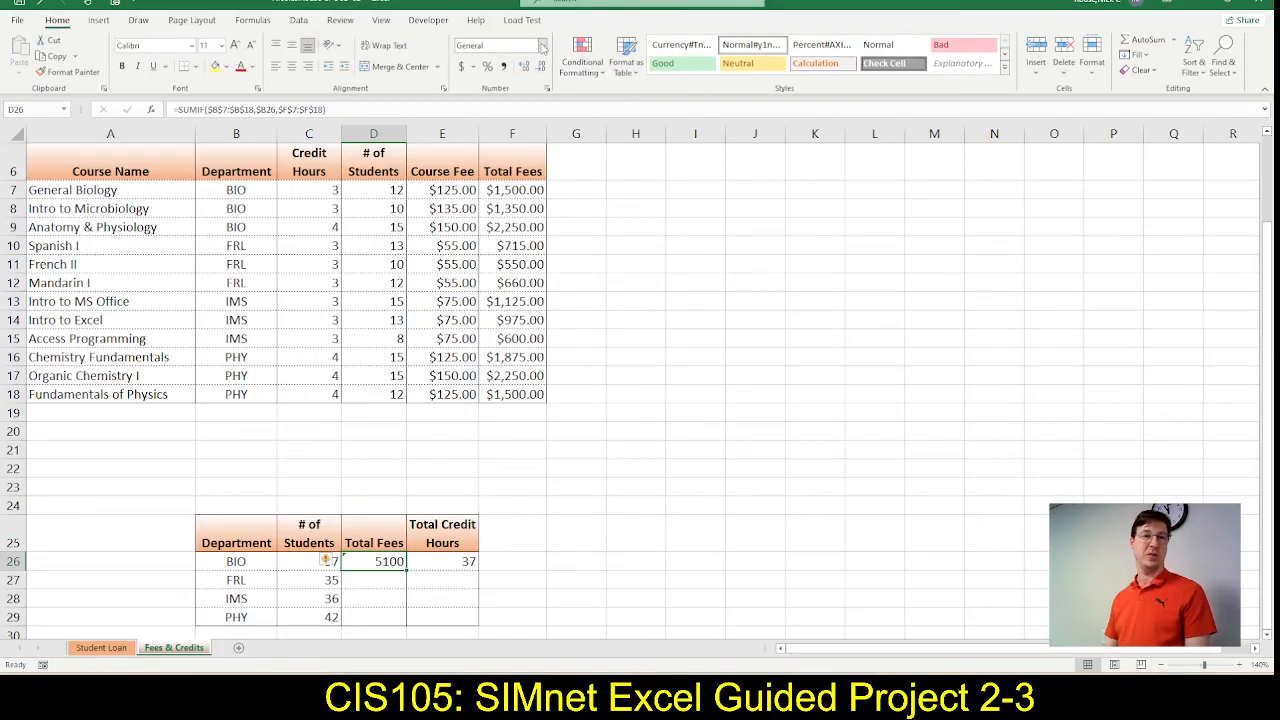
{"action": "left_click", "coordinate": [542, 46]}
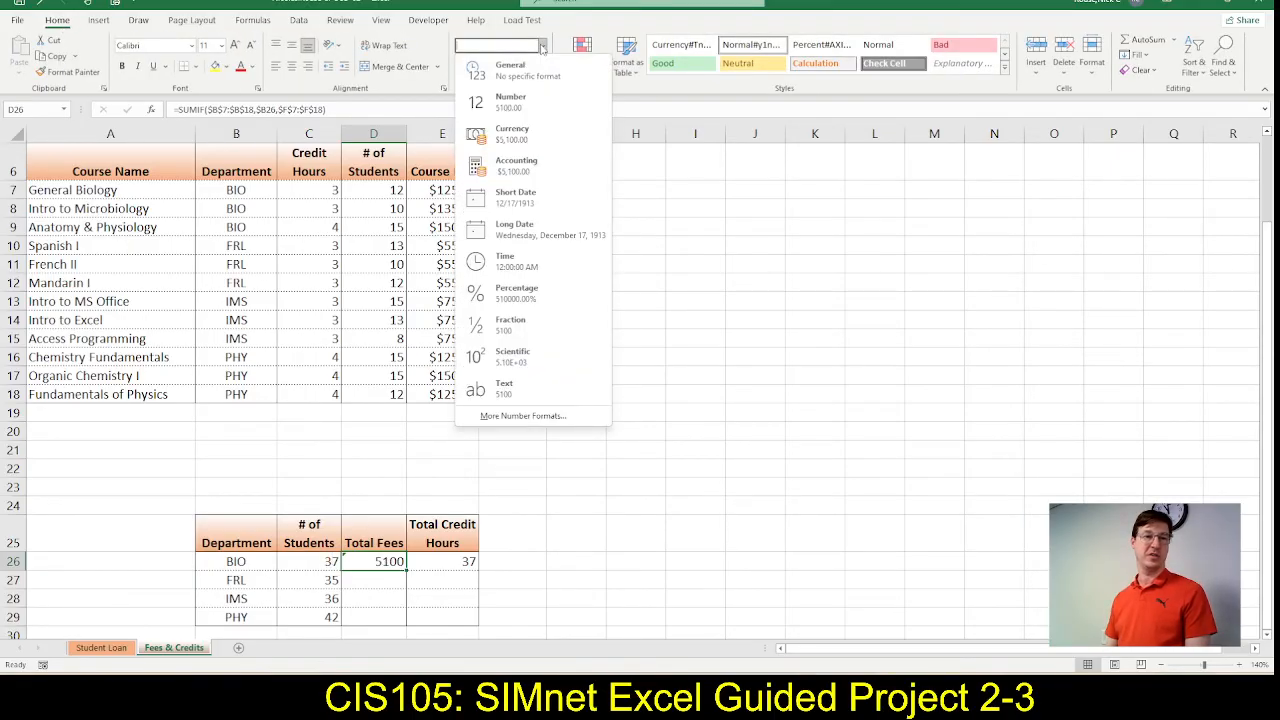
{"action": "left_click", "coordinate": [513, 135]}
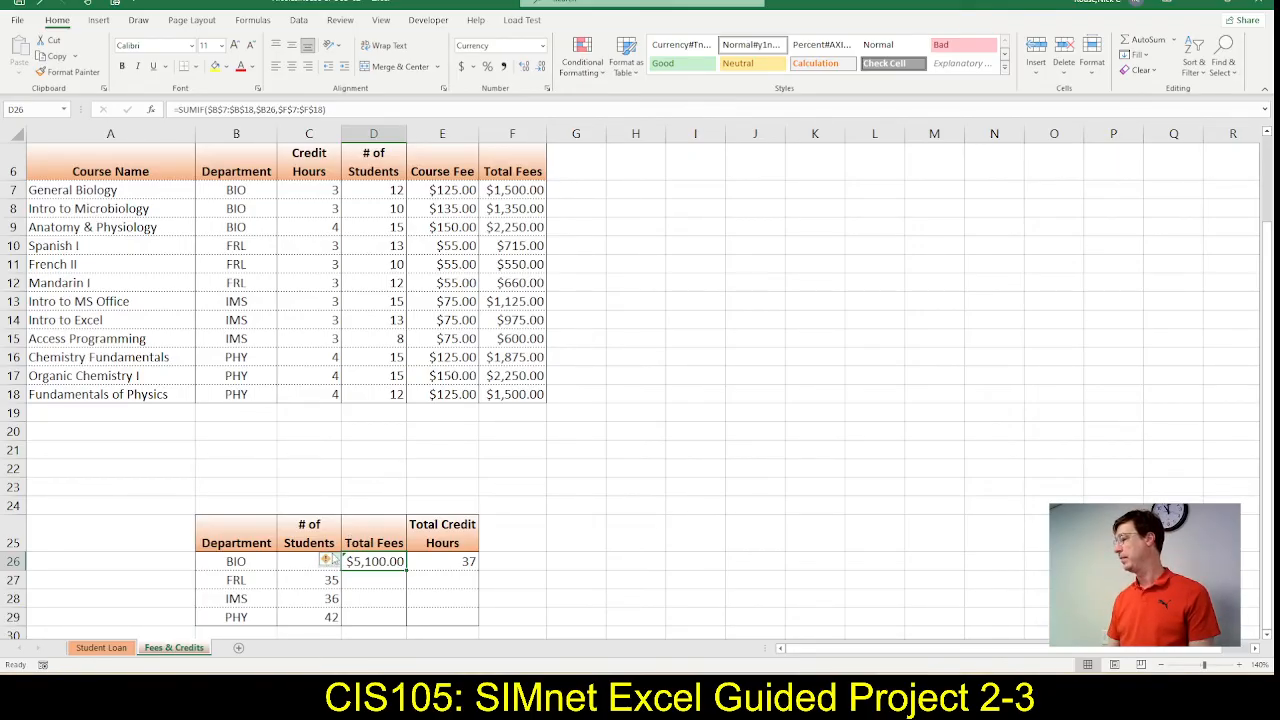
Step: Ignore the inconsistent formula error flagged on cell D26
{"action": "mouse_move", "coordinate": [336, 562]}
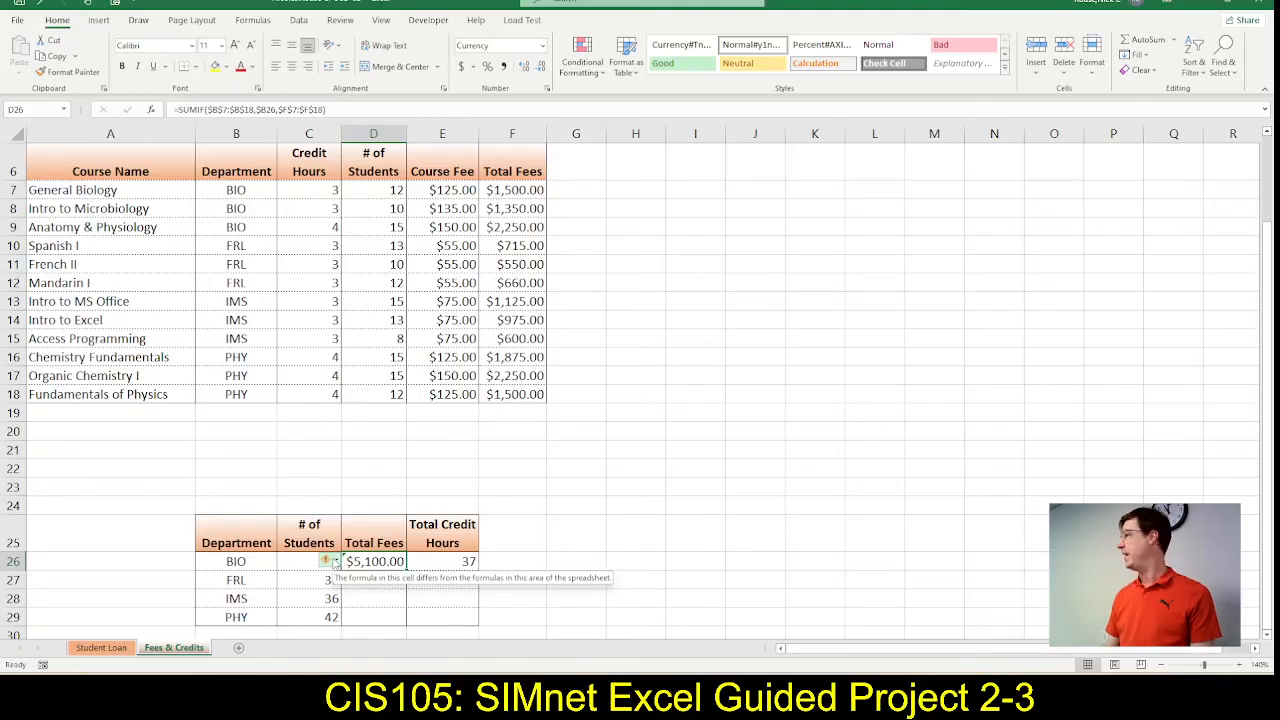
{"action": "left_click", "coordinate": [336, 562]}
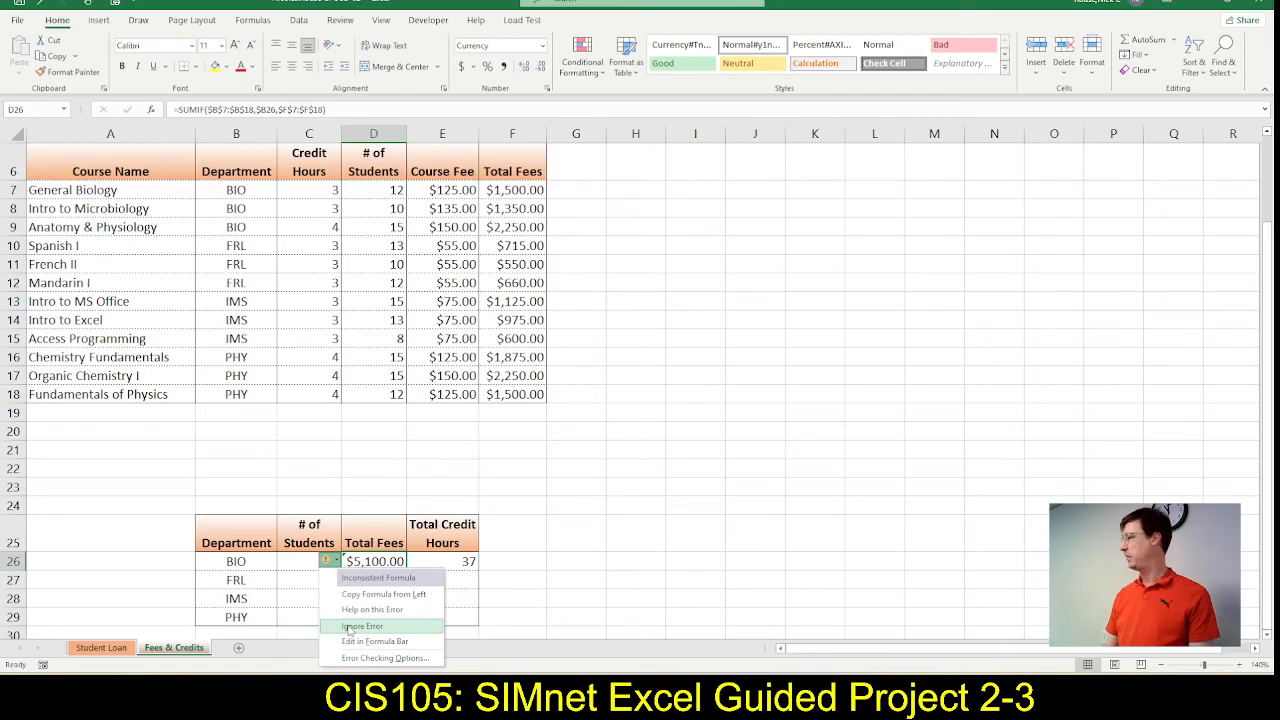
{"action": "left_click", "coordinate": [360, 626]}
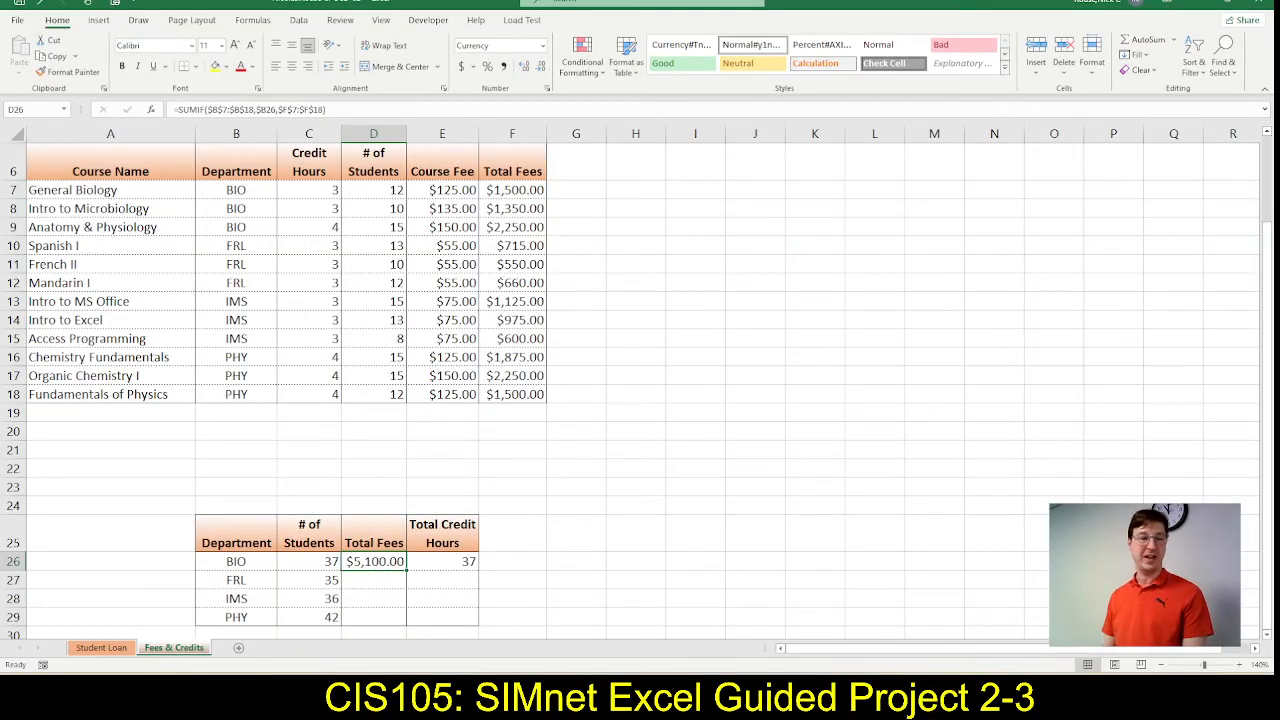
Step: Copy the SUMIF formula from D26 down to cells D27:D29 using Fill Without Formatting
{"action": "scroll", "coordinate": [555, 593], "scroll_direction": "down", "scroll_amount": 1}
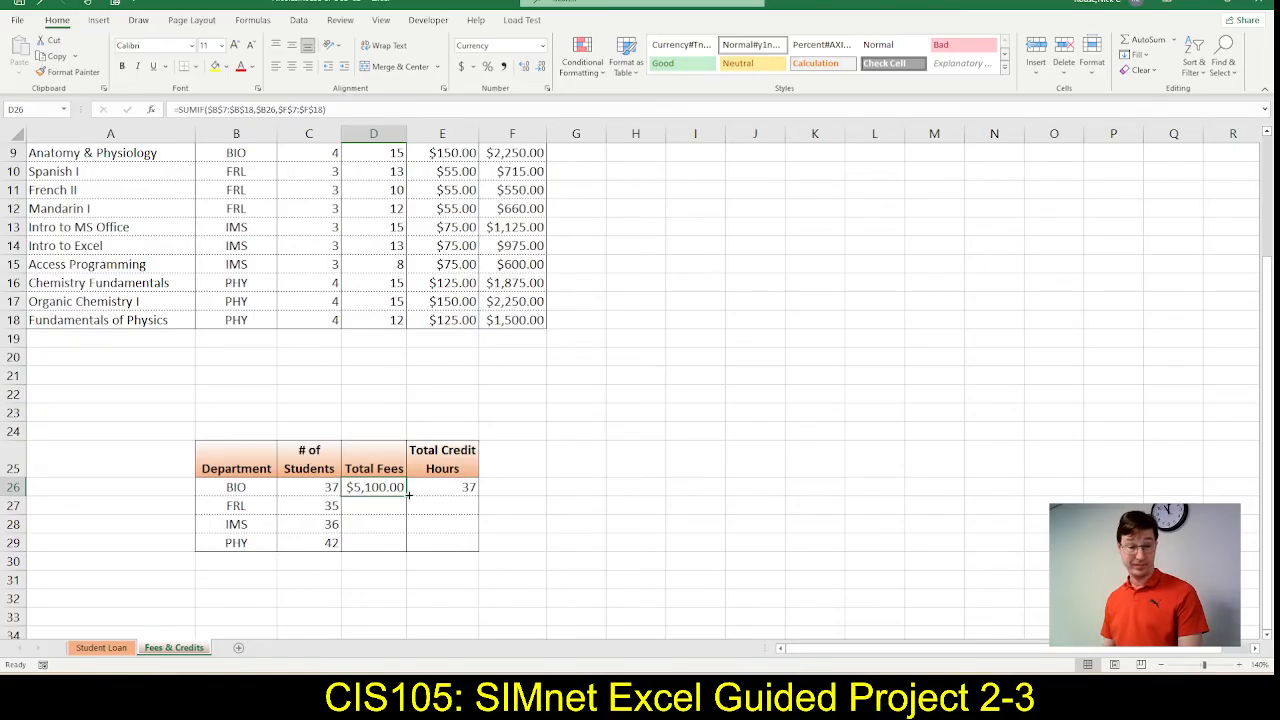
{"action": "left_click_drag", "start_coordinate": [408, 494], "coordinate": [404, 545]}
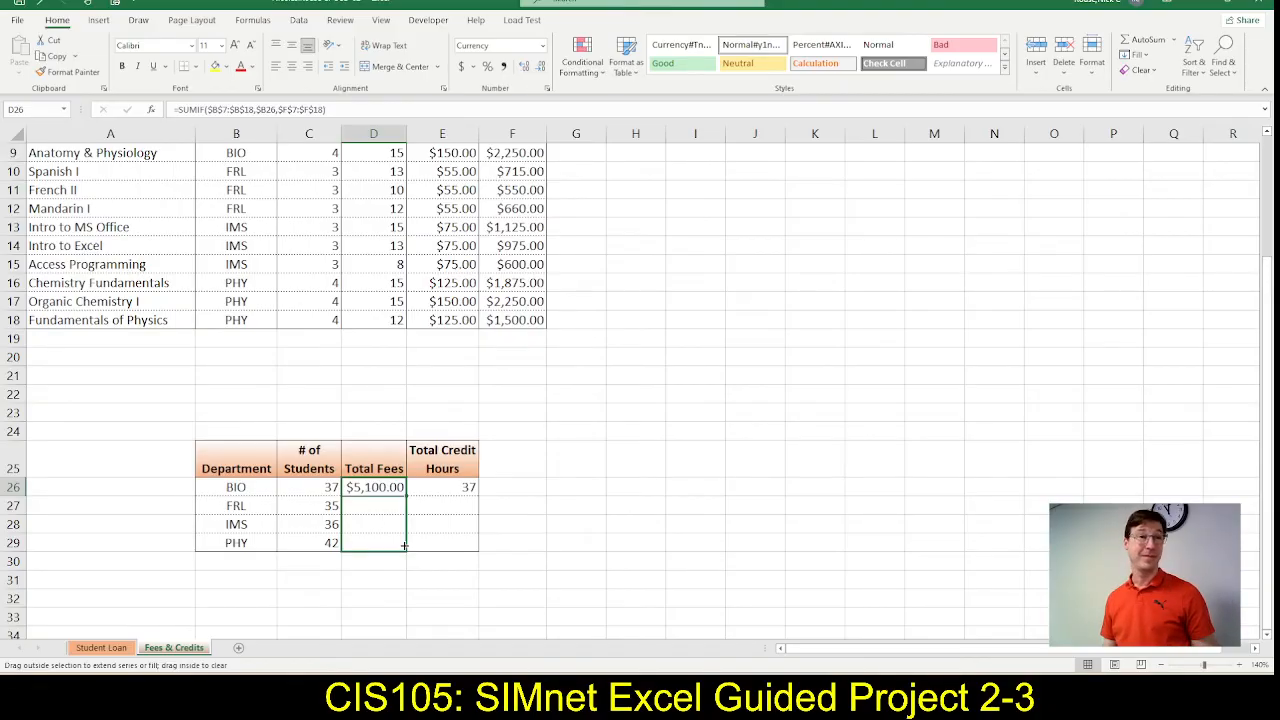
{"action": "left_click_drag", "start_coordinate": [404, 545], "coordinate": [404, 545]}
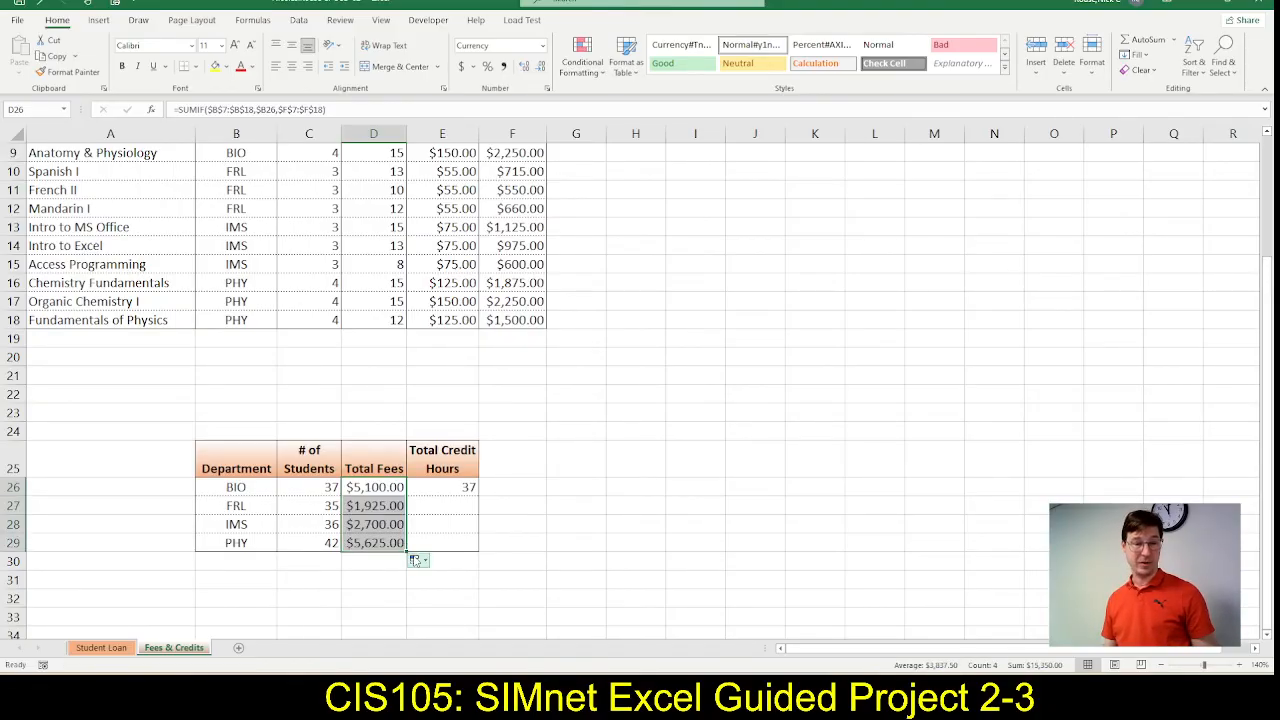
{"action": "left_click", "coordinate": [416, 560]}
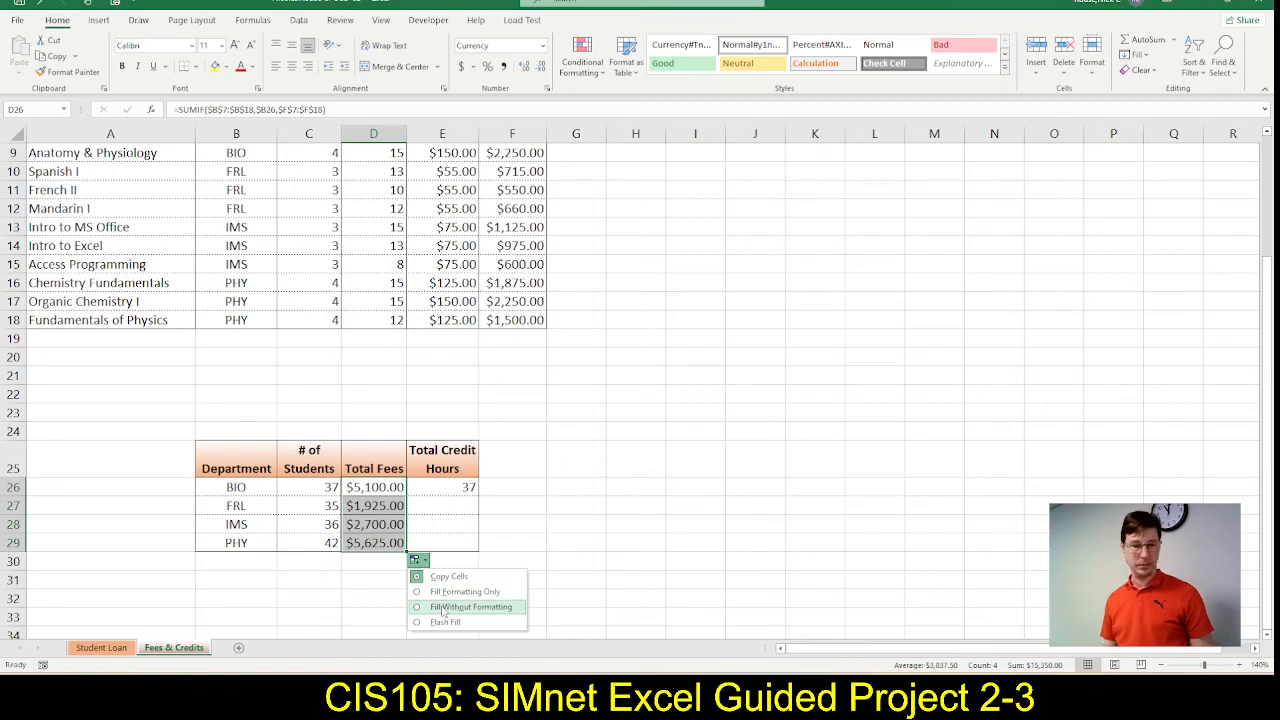
{"action": "left_click", "coordinate": [443, 608]}
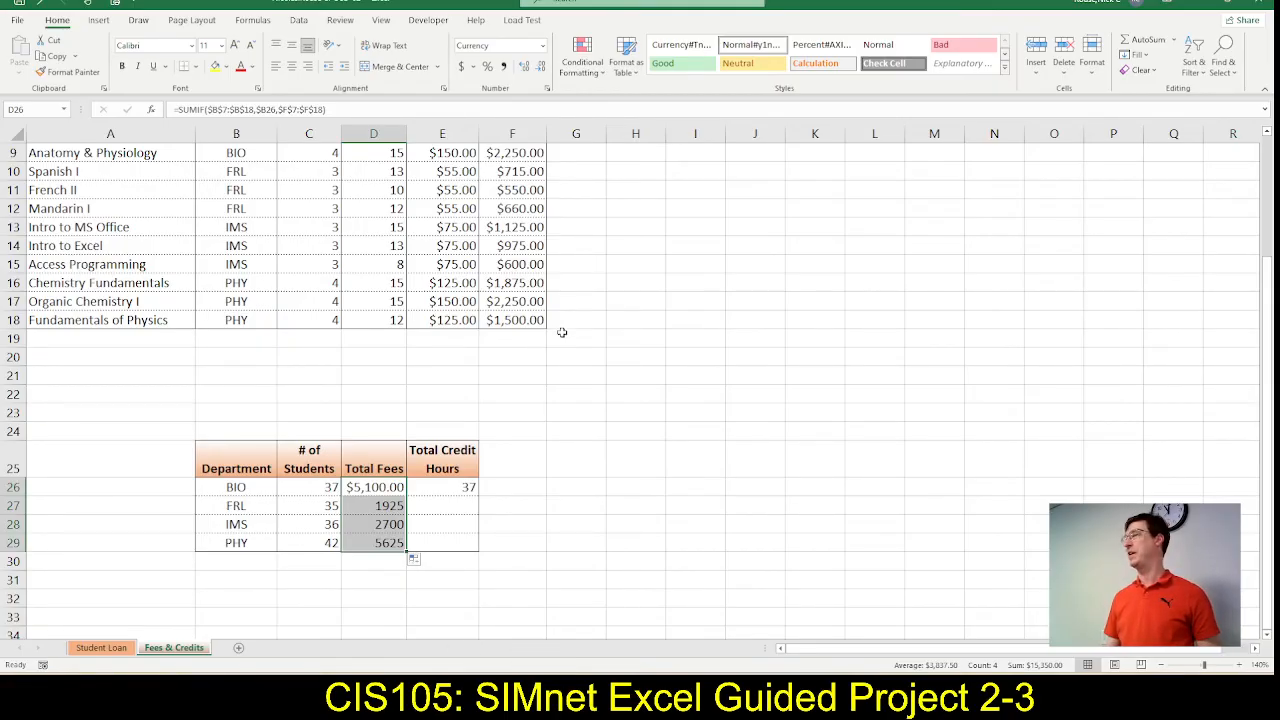
Step: Format cells D26:D29 as Currency and inspect the copied formulas in D27 through D29
{"action": "left_click", "coordinate": [541, 48]}
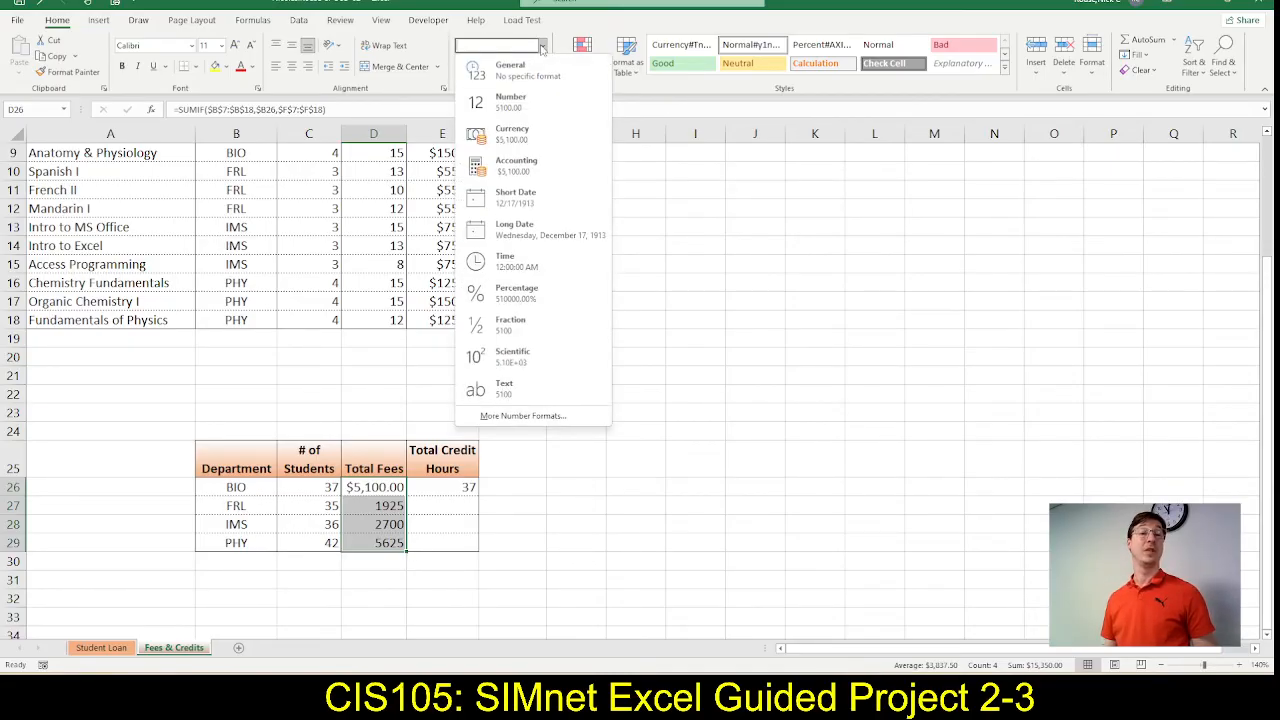
{"action": "left_click", "coordinate": [527, 131]}
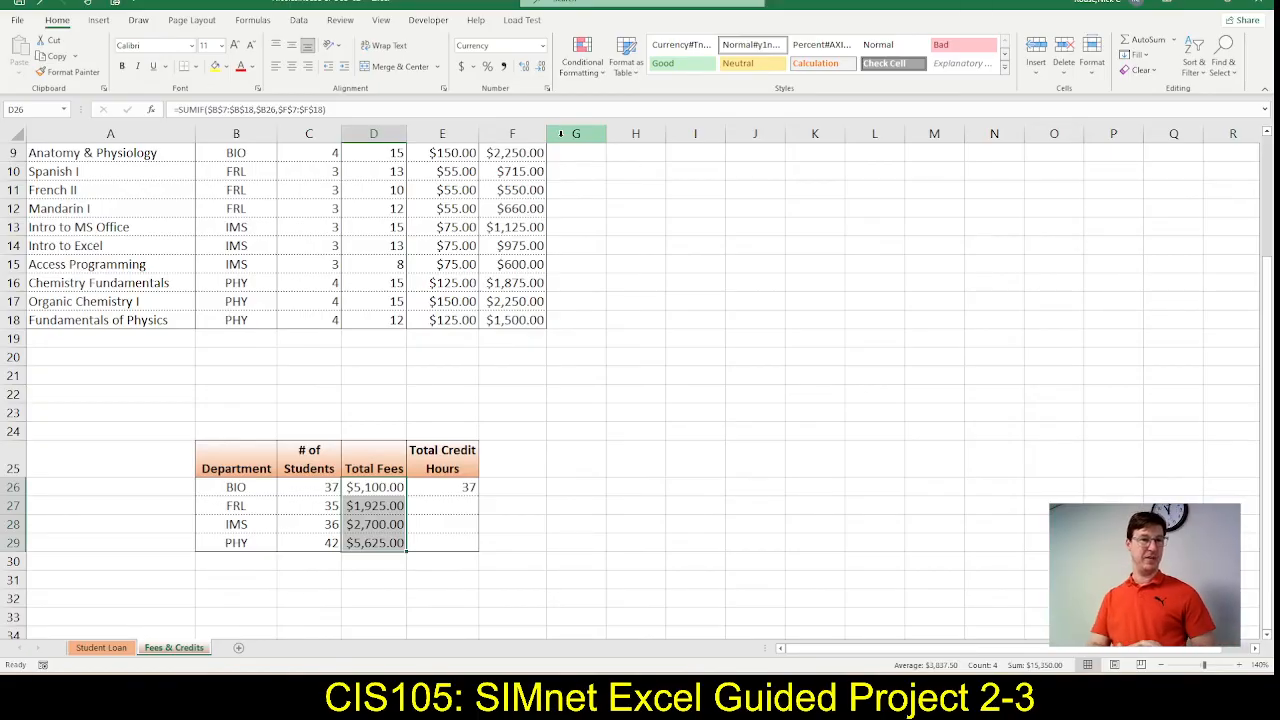
{"action": "left_click", "coordinate": [380, 510]}
{"action": "left_click", "coordinate": [381, 525]}
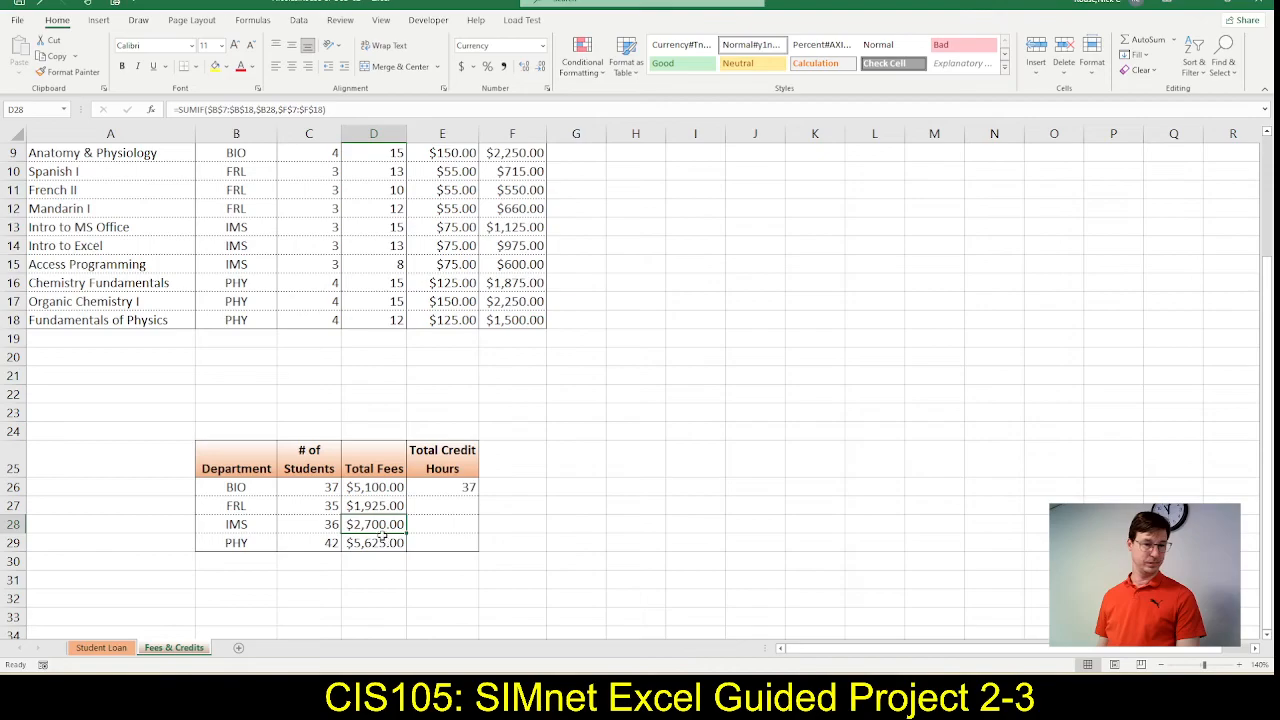
{"action": "left_click", "coordinate": [383, 541]}
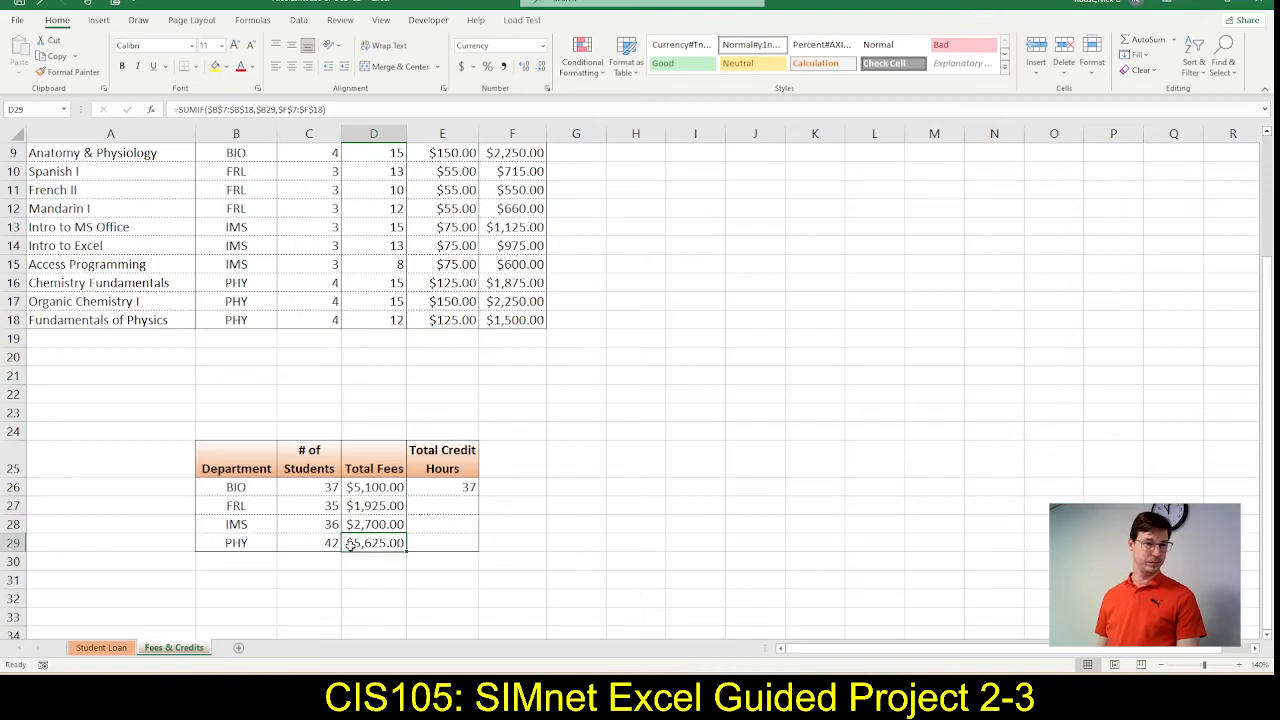
Step: Delete the copied SUMIF formula from cell E26 and check off instructions 13a and 13b in the SIMnet assignment
{"action": "left_click", "coordinate": [438, 490]}
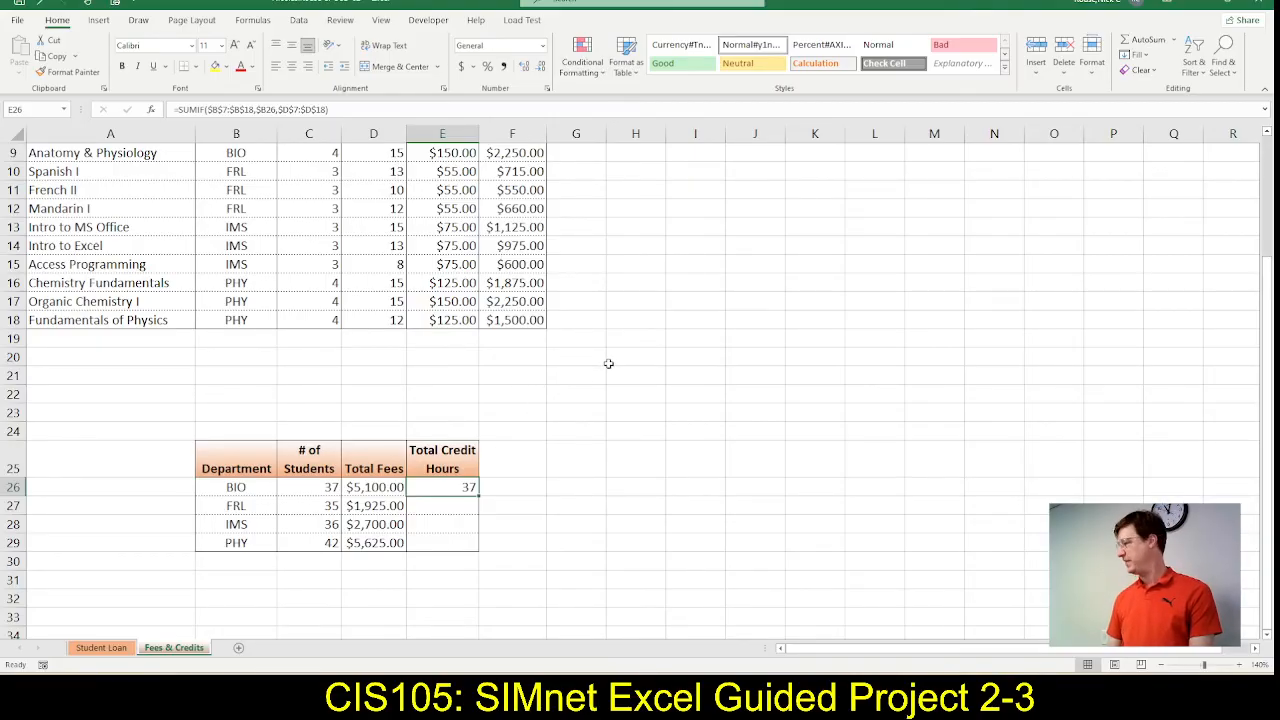
{"action": "key", "text": "Delete"}
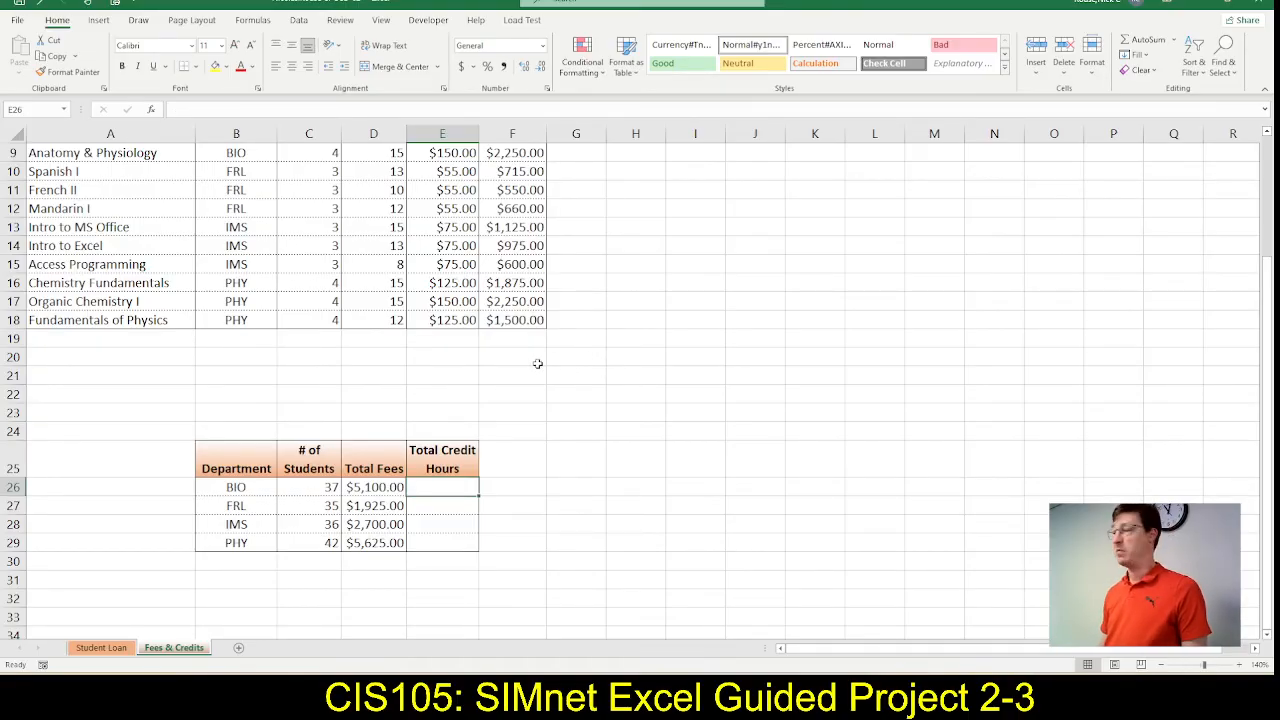
{"action": "key", "text": "alt+Tab"}
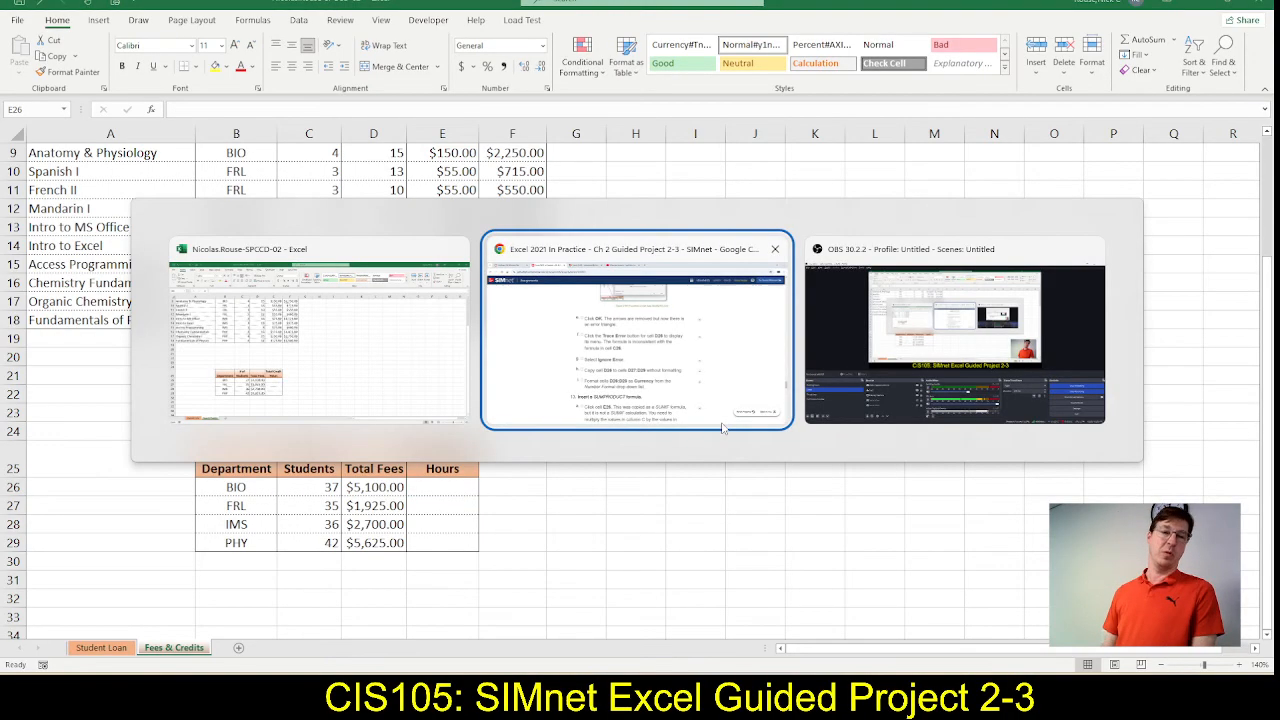
{"action": "scroll", "coordinate": [490, 518], "scroll_direction": "down", "scroll_amount": 4}
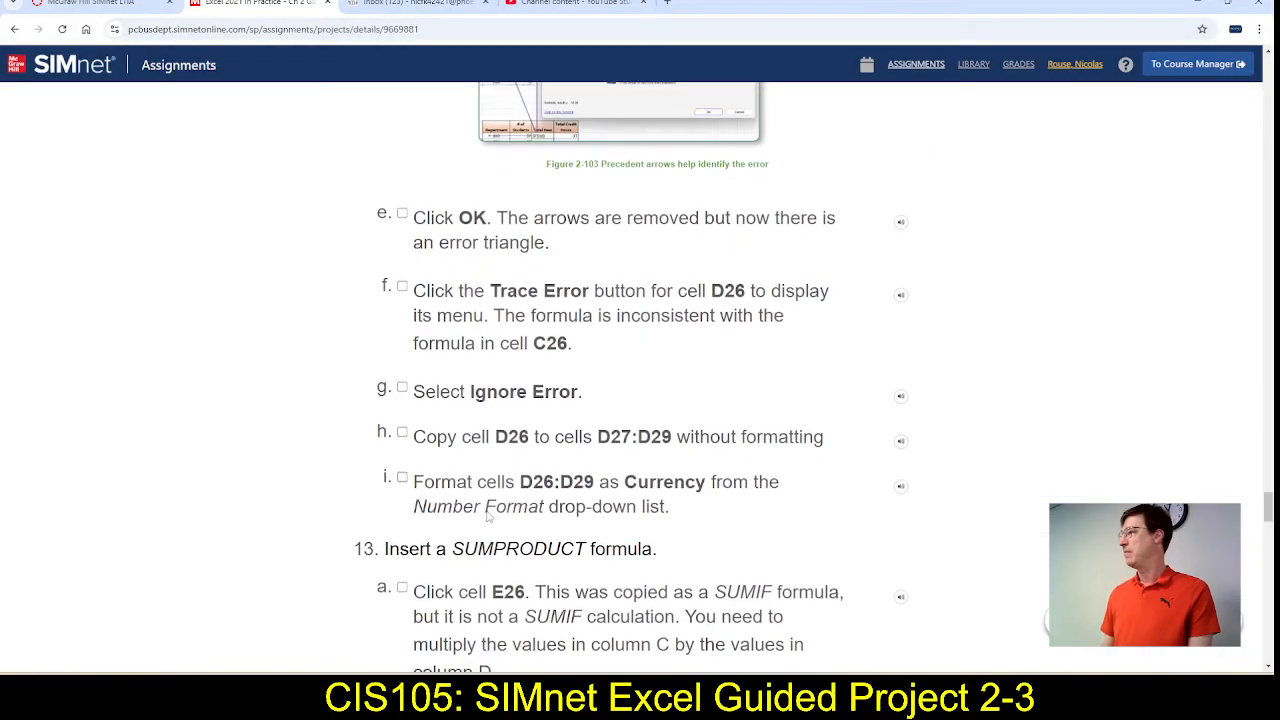
{"action": "scroll", "coordinate": [492, 512], "scroll_direction": "down", "scroll_amount": 1}
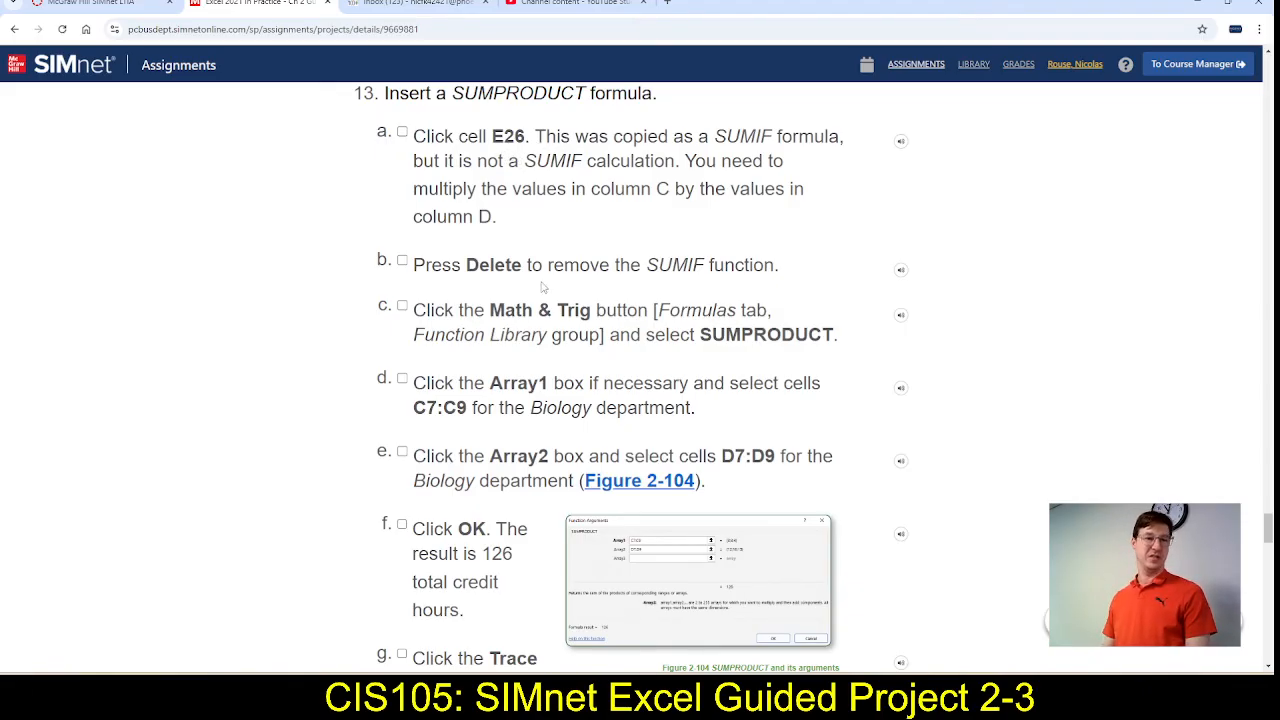
{"action": "left_click", "coordinate": [402, 132]}
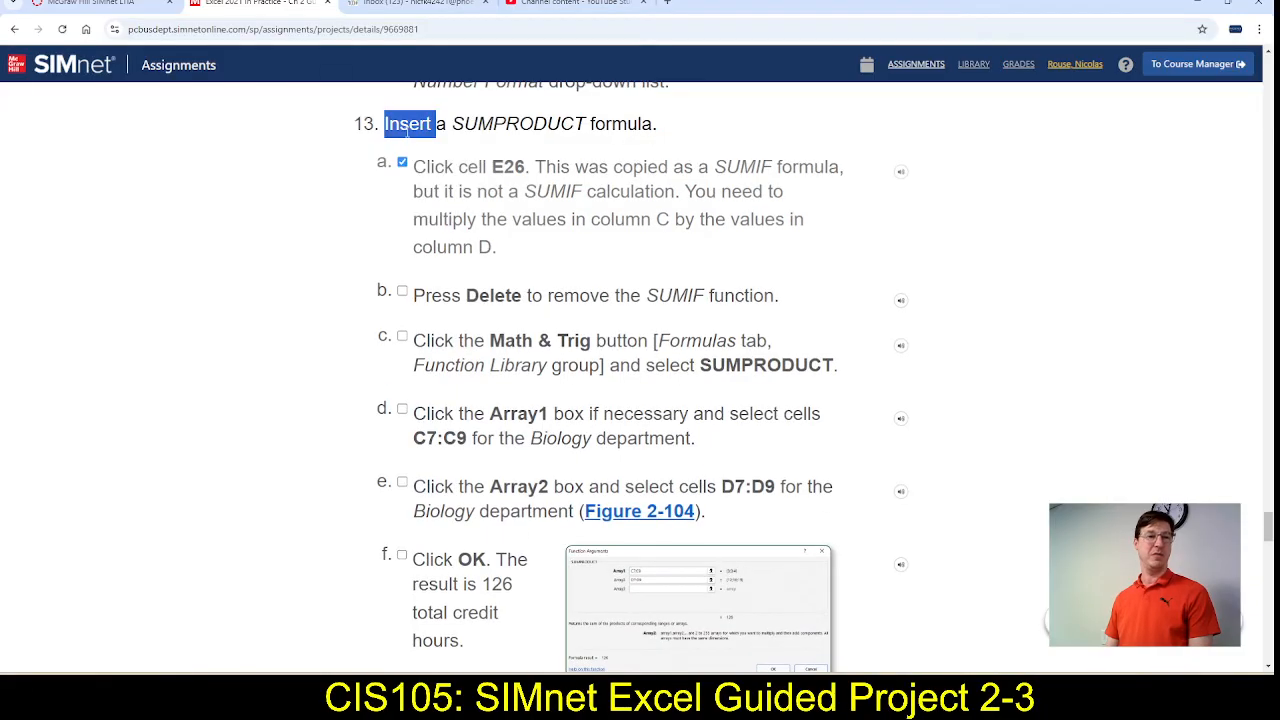
{"action": "left_click", "coordinate": [402, 292]}
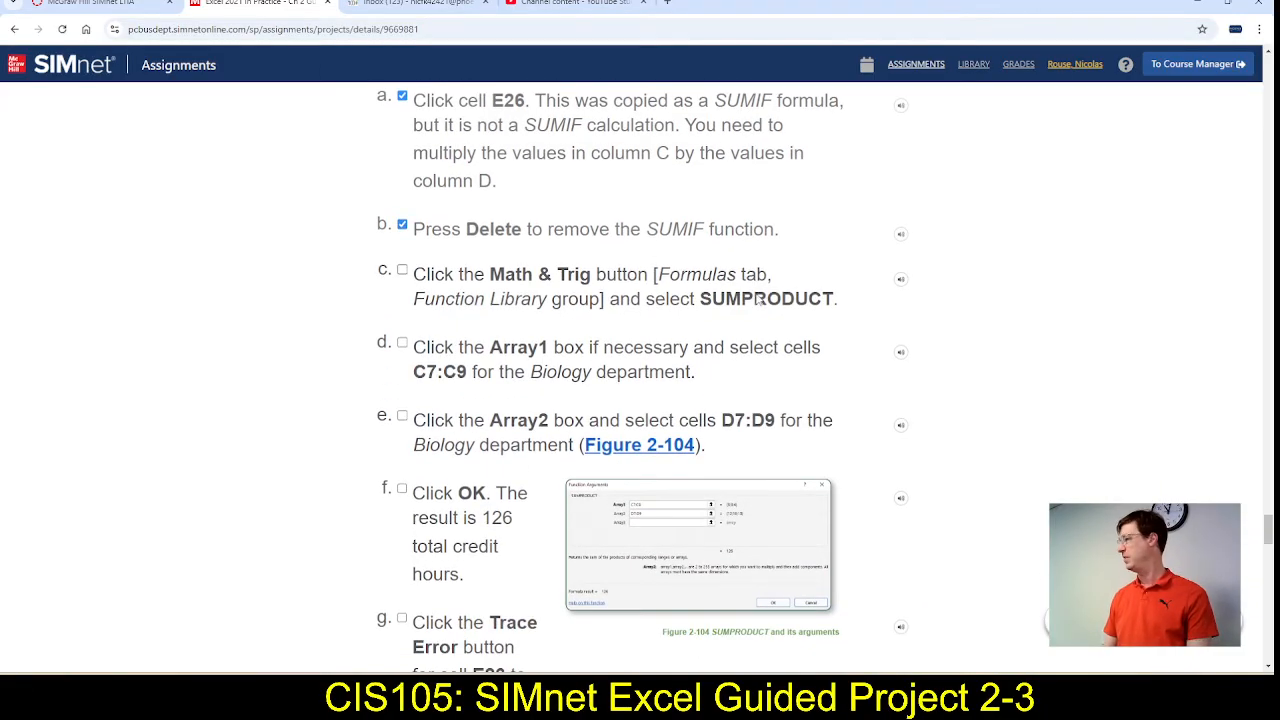
Step: Switch to Excel and start a SUMPRODUCT function in cell E26 from the Math & Trig functions, consulting instruction 13c
{"action": "key", "text": "alt+Tab"}
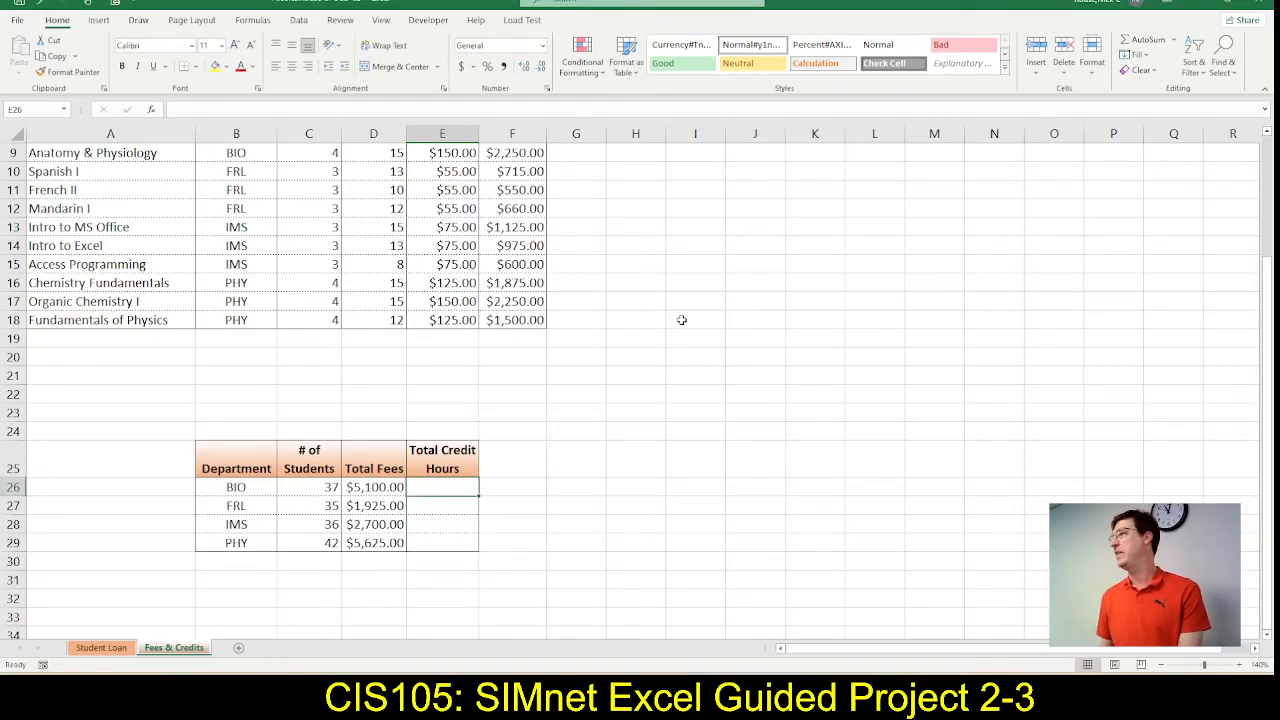
{"action": "key", "text": "alt+Tab"}
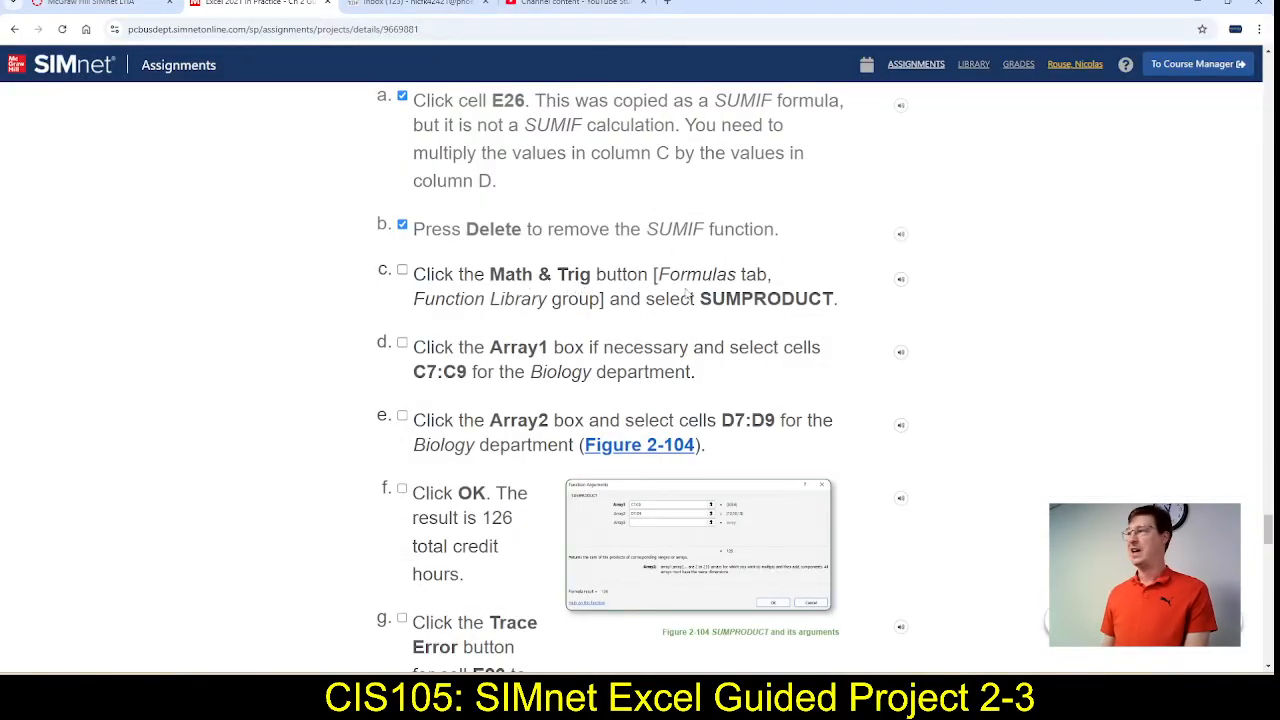
{"action": "key", "text": "alt+Tab"}
{"action": "left_click", "coordinate": [258, 20]}
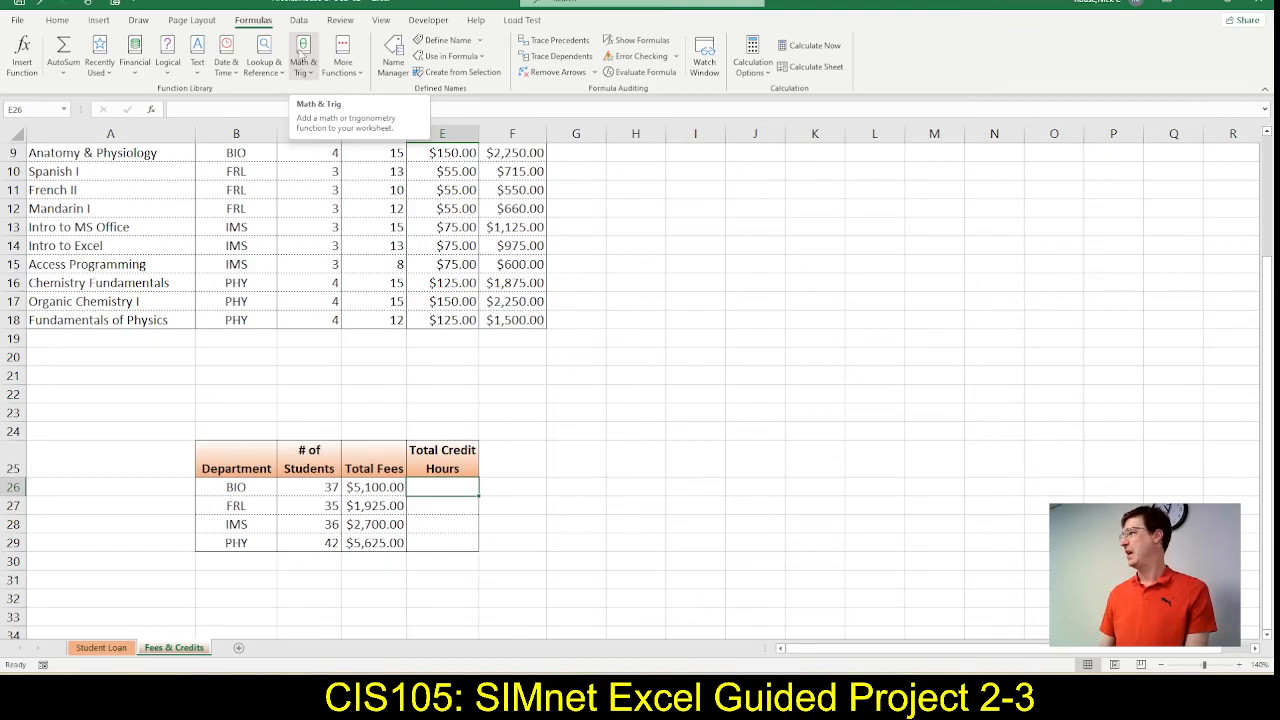
{"action": "key", "text": "alt+Tab"}
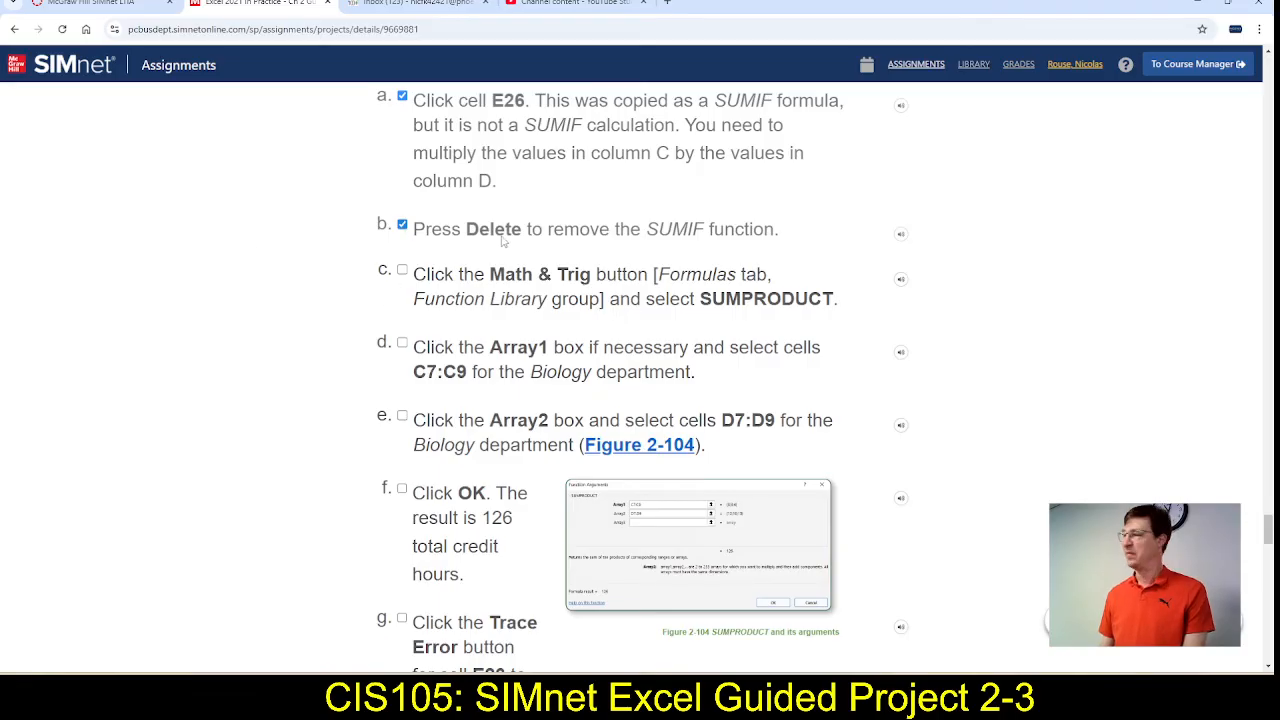
{"action": "key", "text": "alt+Tab"}
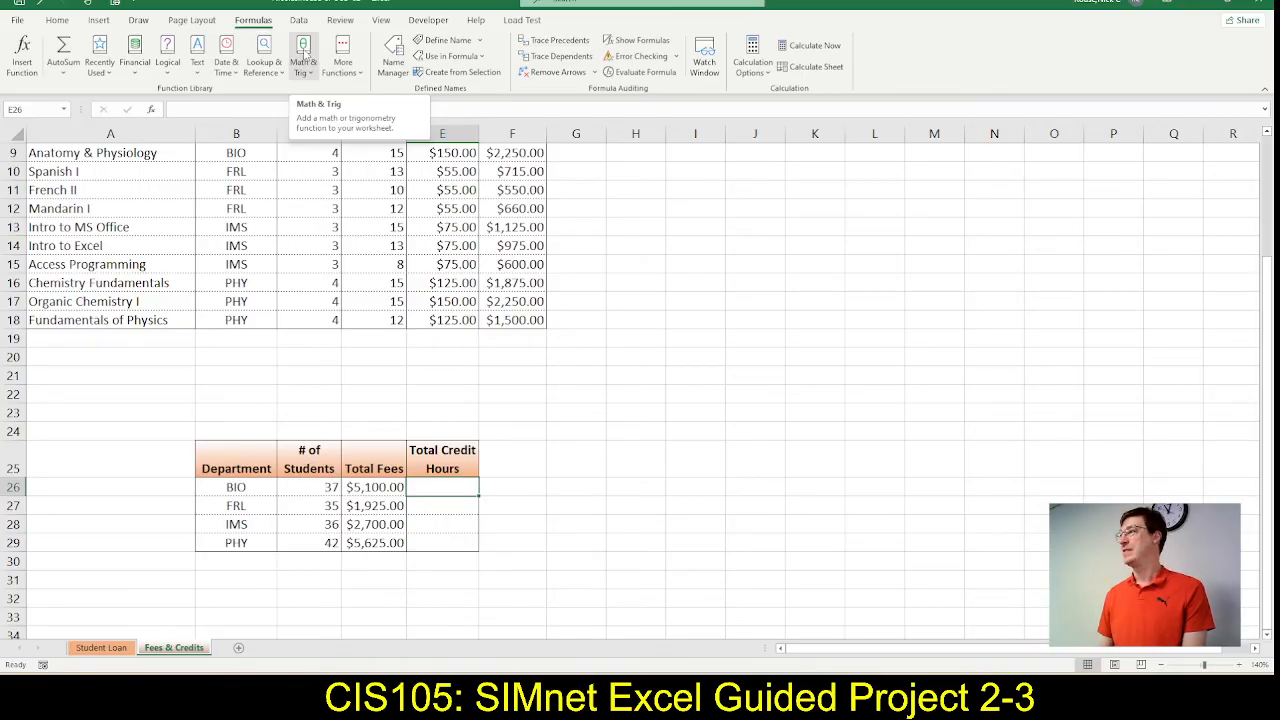
{"action": "left_click", "coordinate": [301, 57]}
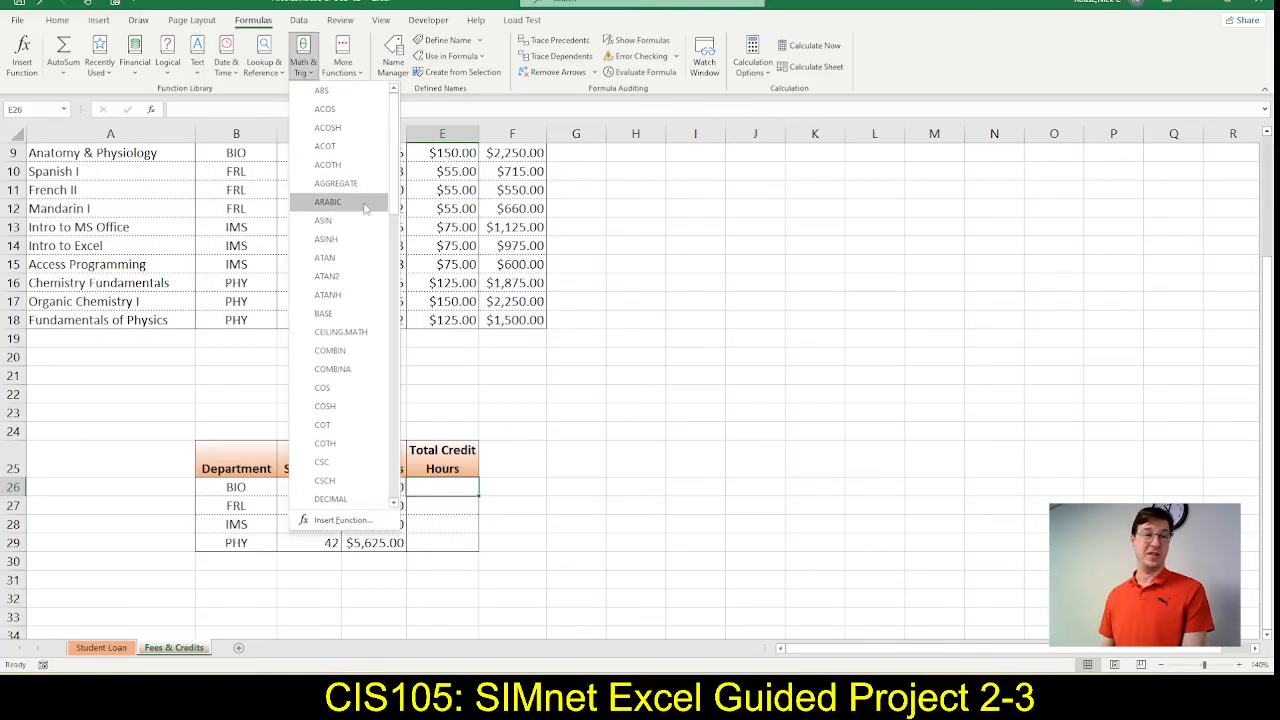
{"action": "left_click_drag", "start_coordinate": [392, 188], "coordinate": [374, 454]}
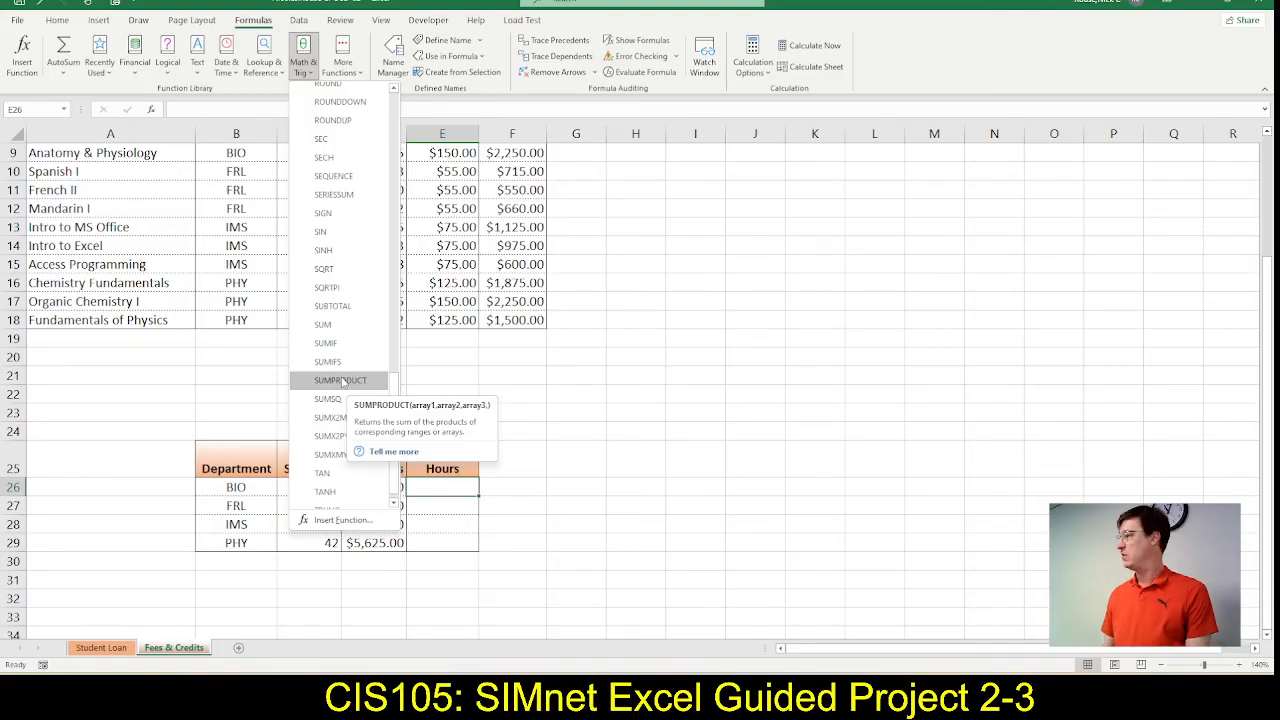
{"action": "left_click", "coordinate": [340, 380]}
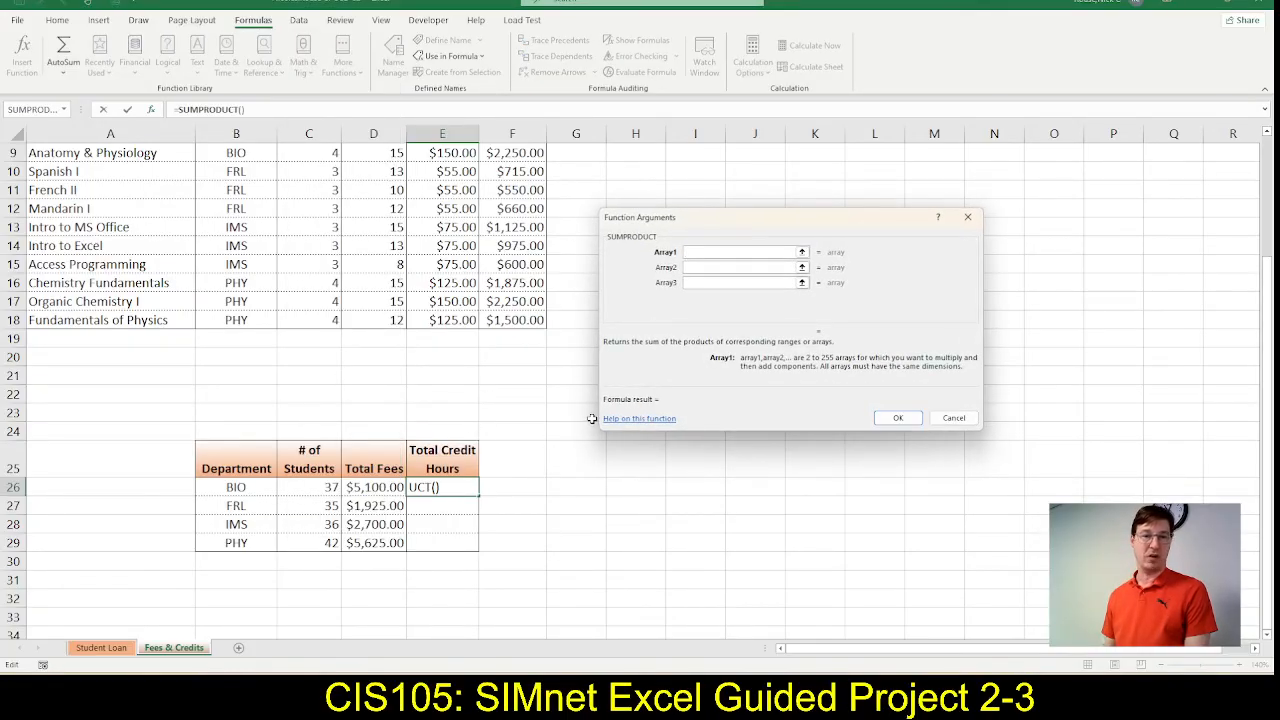
Step: Switch to the SIMnet assignment, check off instruction 13c, and return to the SUMPRODUCT arguments in Excel
{"action": "scroll", "coordinate": [589, 406], "scroll_direction": "up", "scroll_amount": 1}
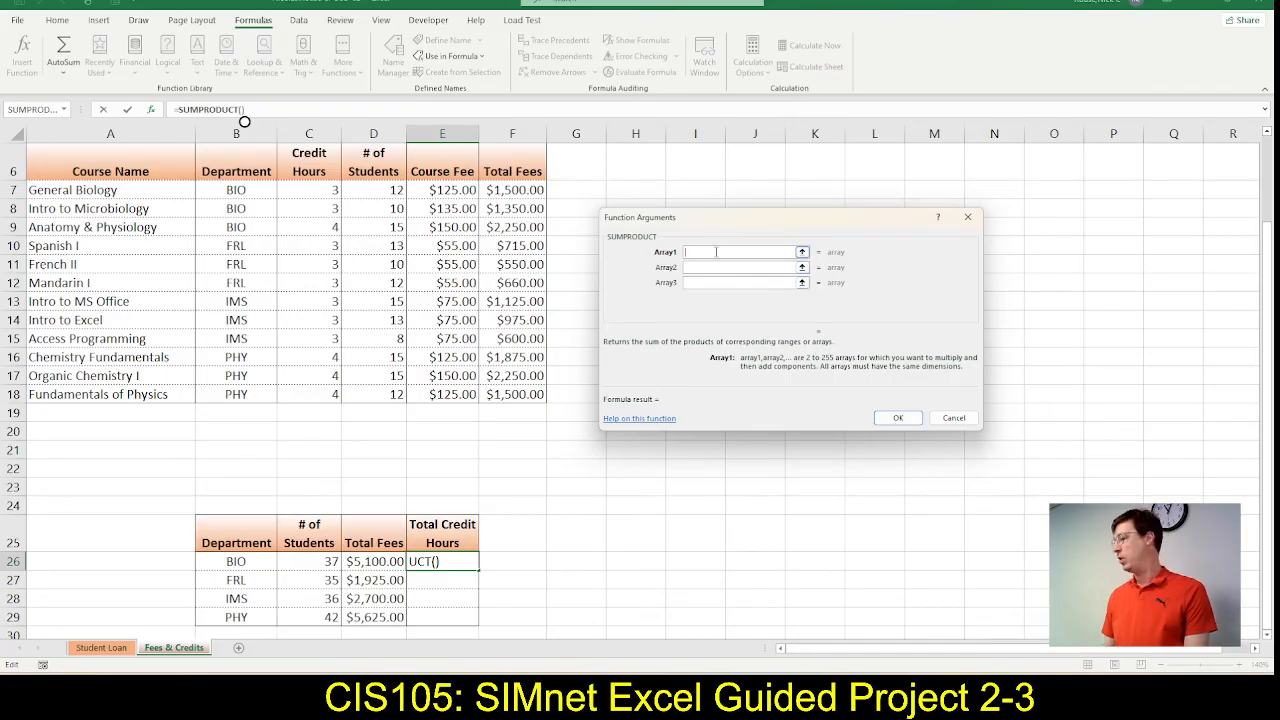
{"action": "key", "text": "alt+Tab"}
{"action": "key", "text": "alt+Tab"}
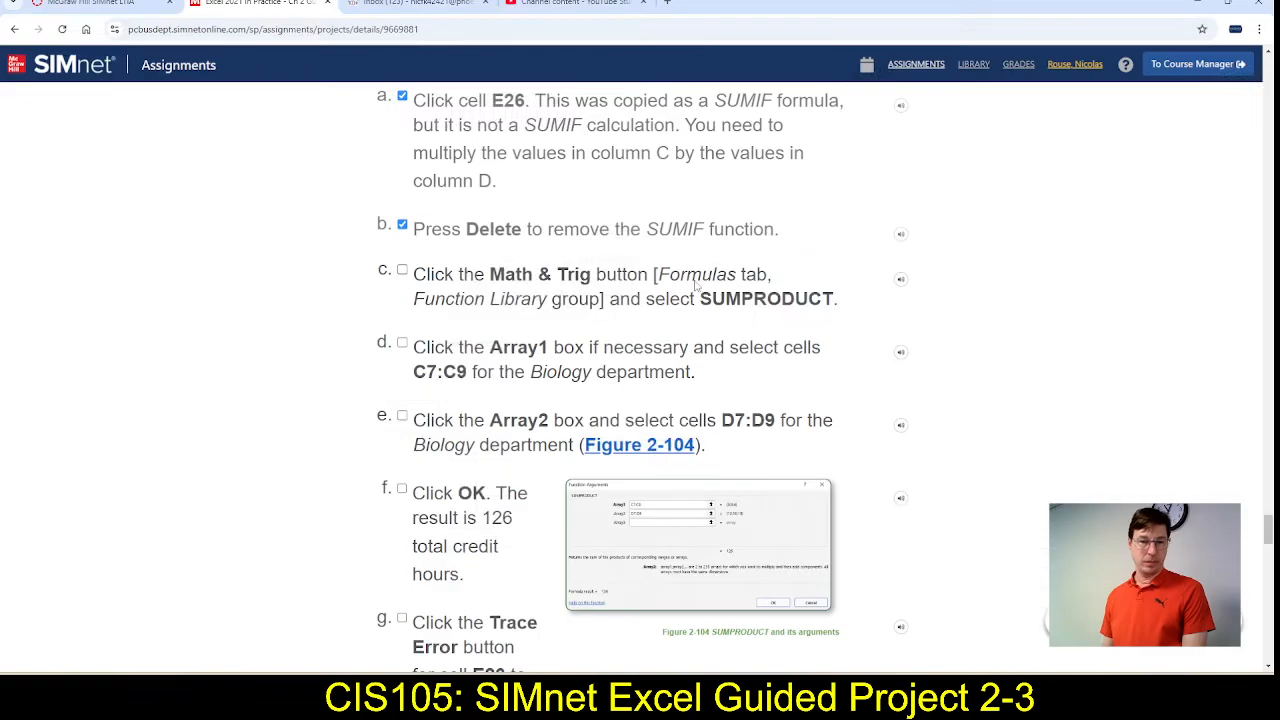
{"action": "left_click", "coordinate": [402, 271]}
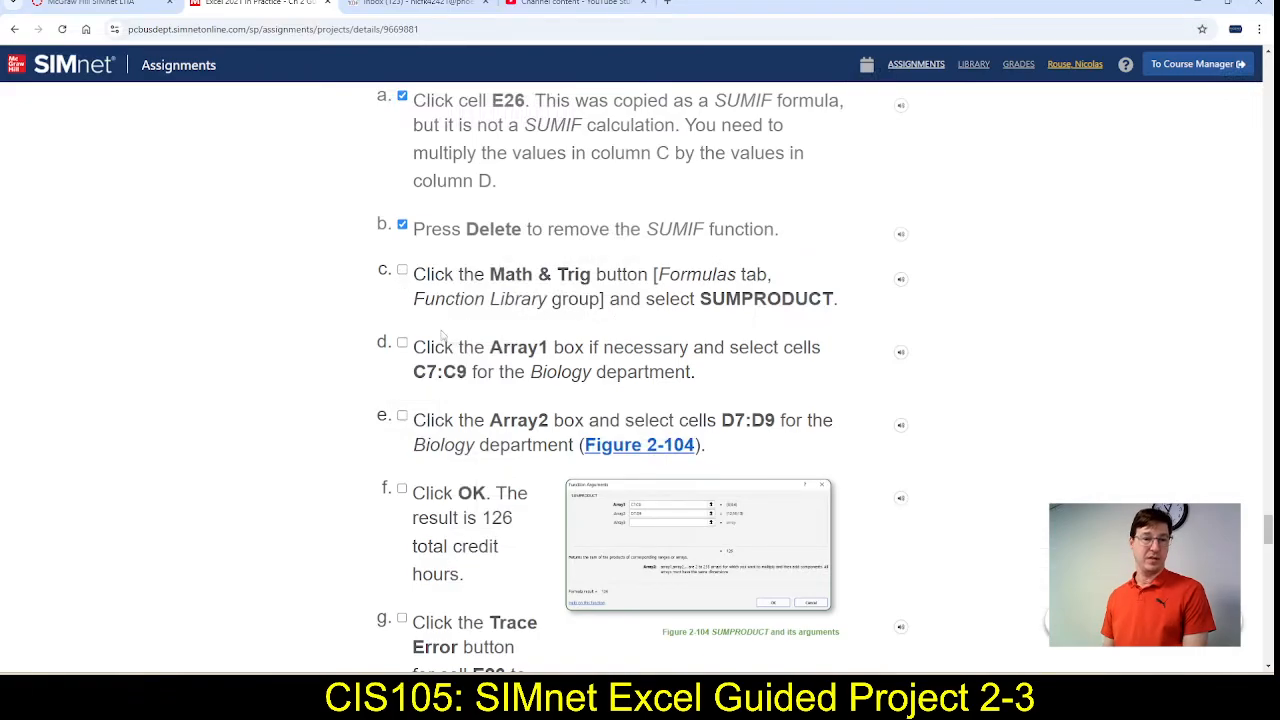
{"action": "key", "text": "alt+Tab"}
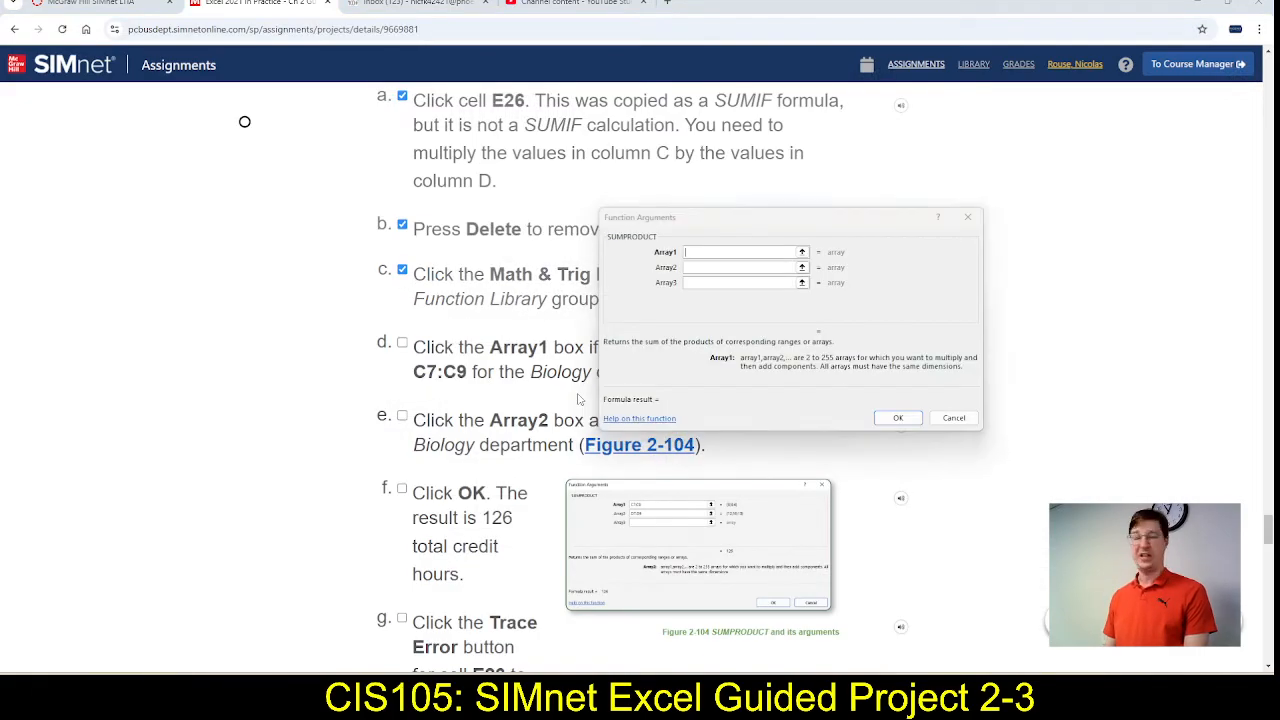
{"action": "key", "text": "alt+Tab"}
{"action": "key", "text": "alt+Tab"}
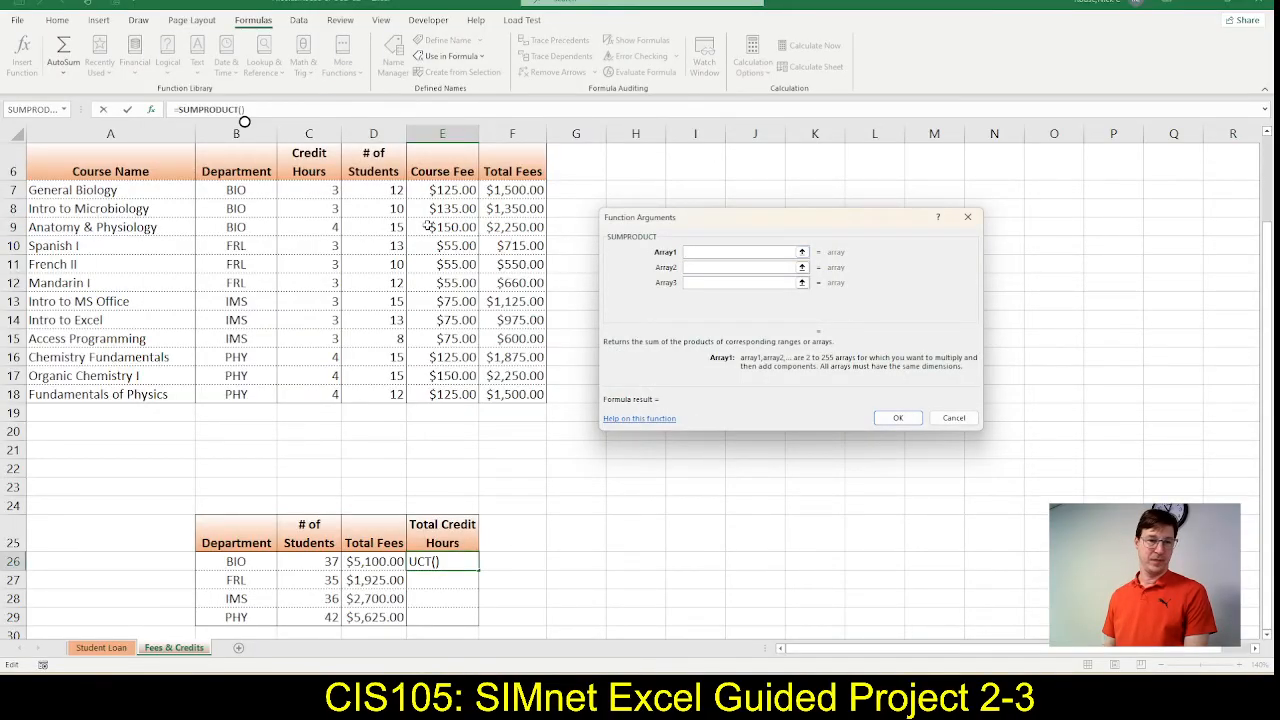
Step: Complete the SUMPRODUCT function in E26 with C7:C9 as Array1 and D7:D9 as Array2, and ignore the cell's formula error
{"action": "left_click_drag", "start_coordinate": [316, 189], "coordinate": [315, 227]}
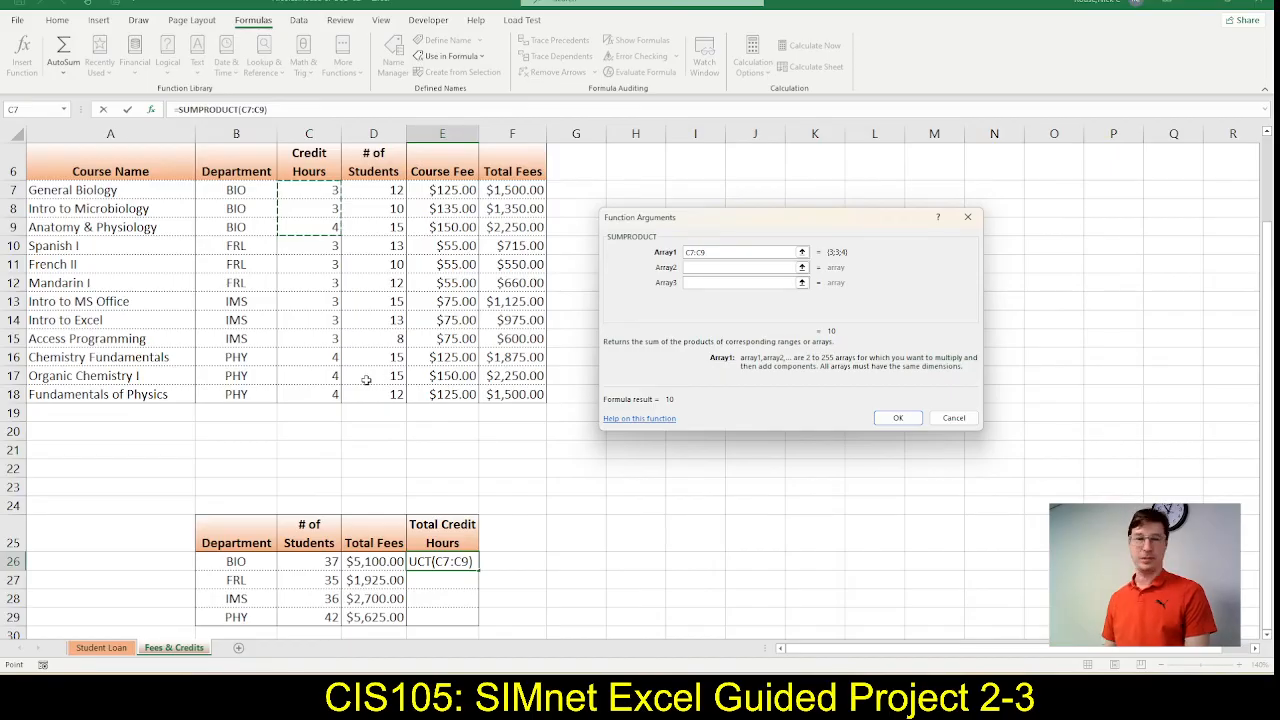
{"action": "left_click", "coordinate": [689, 267]}
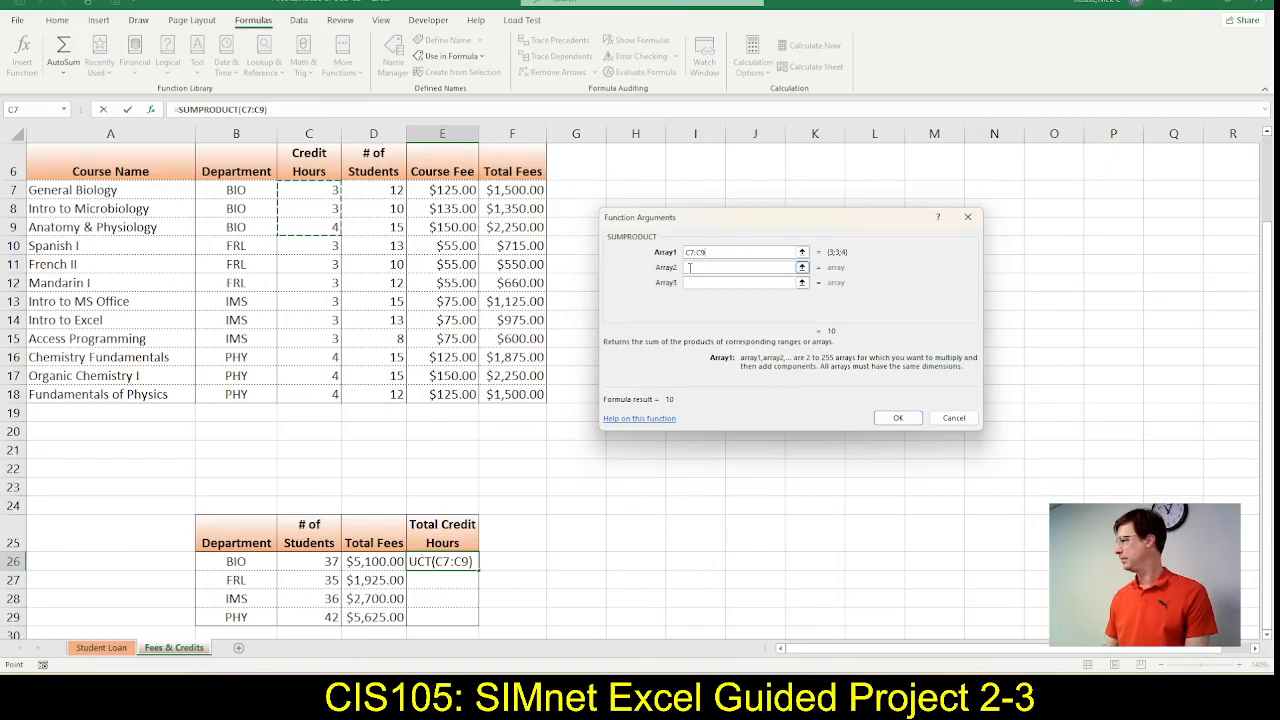
{"action": "left_click", "coordinate": [689, 267]}
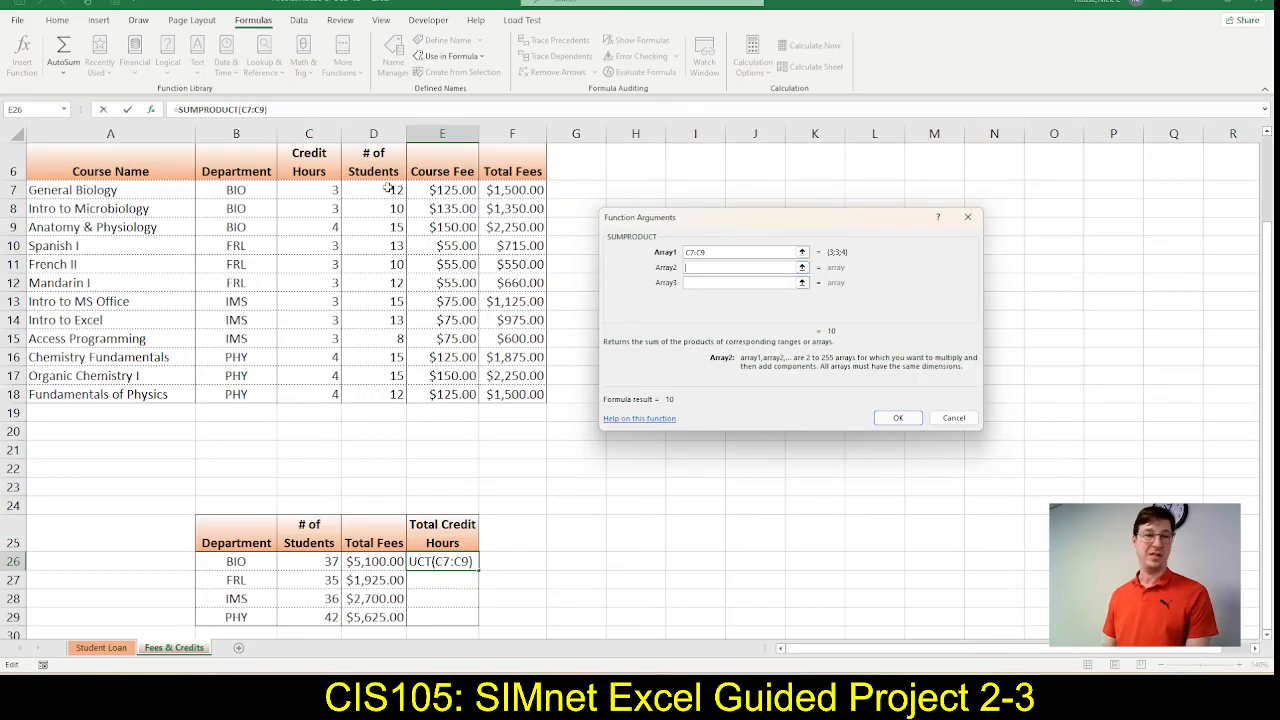
{"action": "left_click_drag", "start_coordinate": [388, 188], "coordinate": [381, 227]}
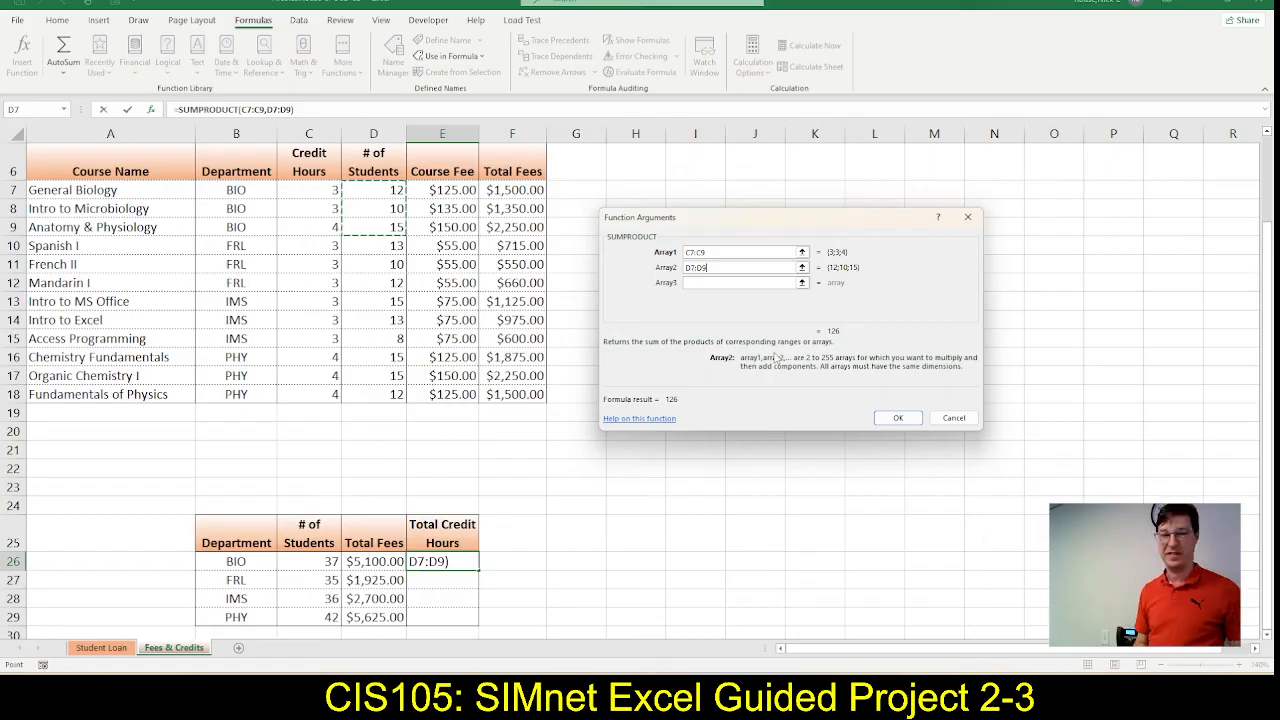
{"action": "left_click", "coordinate": [898, 418]}
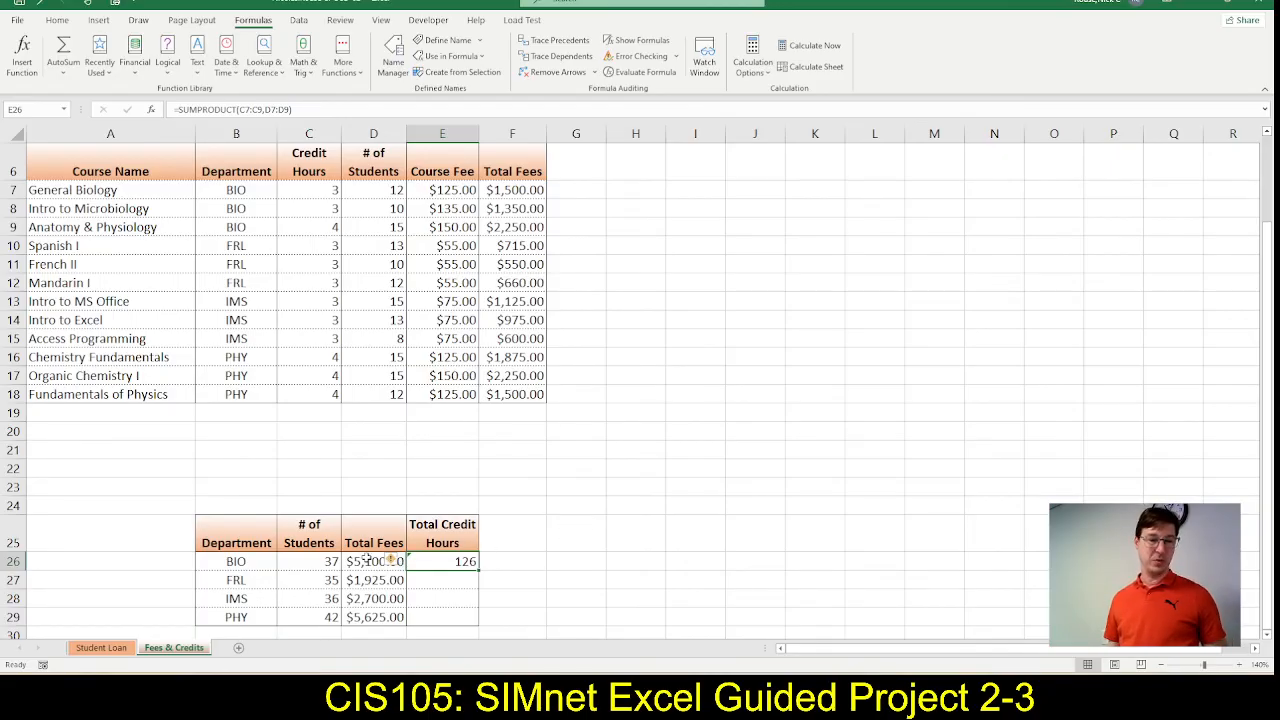
{"action": "left_click", "coordinate": [397, 562]}
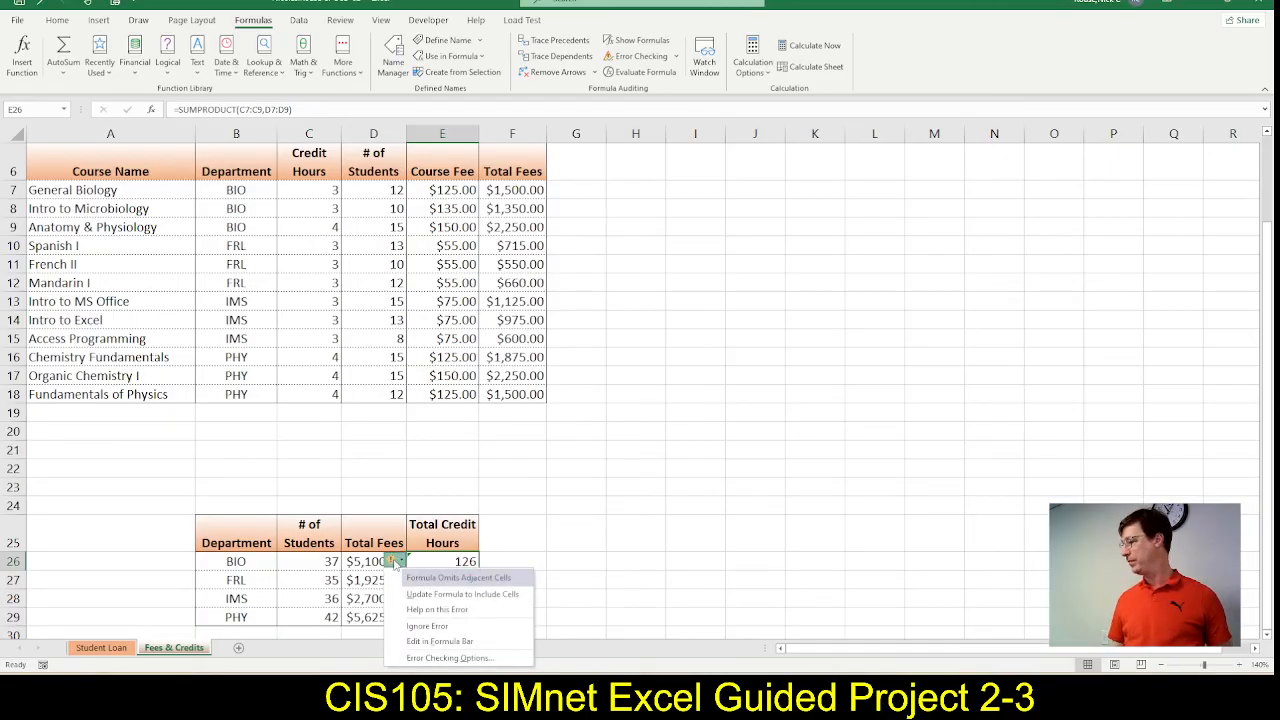
{"action": "left_click", "coordinate": [426, 626]}
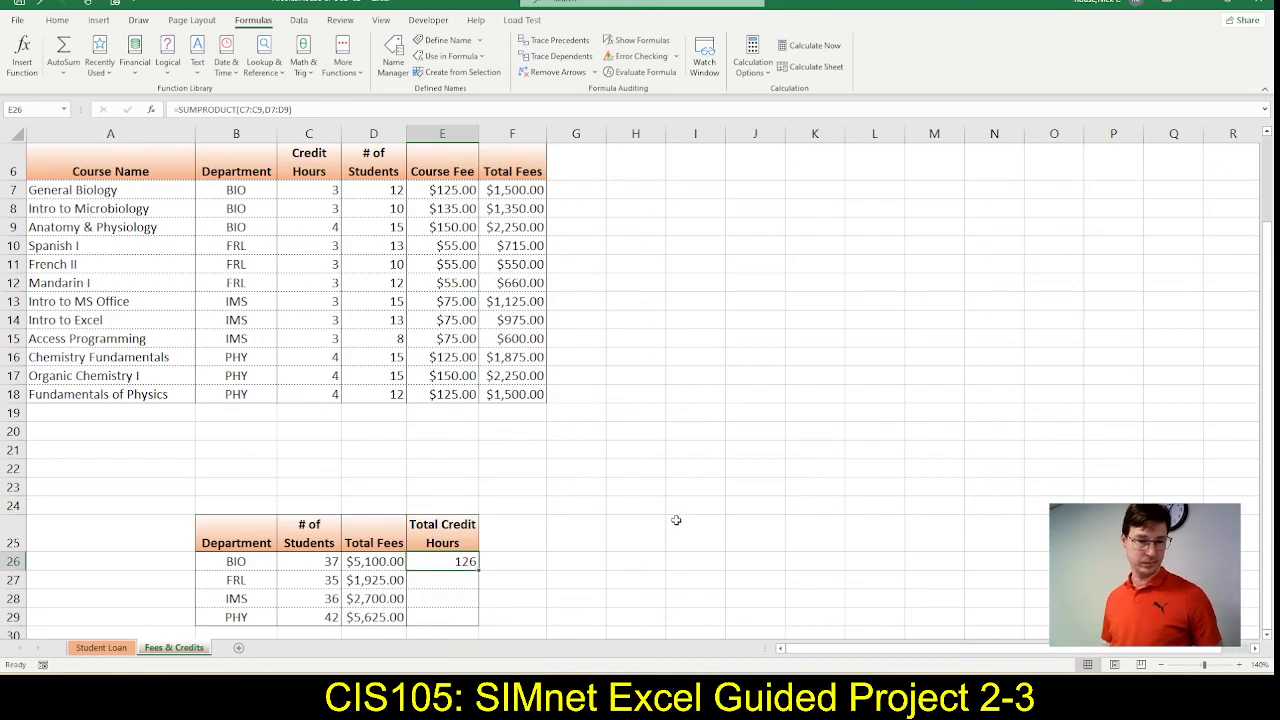
Step: Copy the SUMPRODUCT formula from E26 down to cells E27:E29 using Fill Without Formatting
{"action": "scroll", "coordinate": [681, 514], "scroll_direction": "down", "scroll_amount": 2}
{"action": "scroll", "coordinate": [681, 512], "scroll_direction": "up", "scroll_amount": 2}
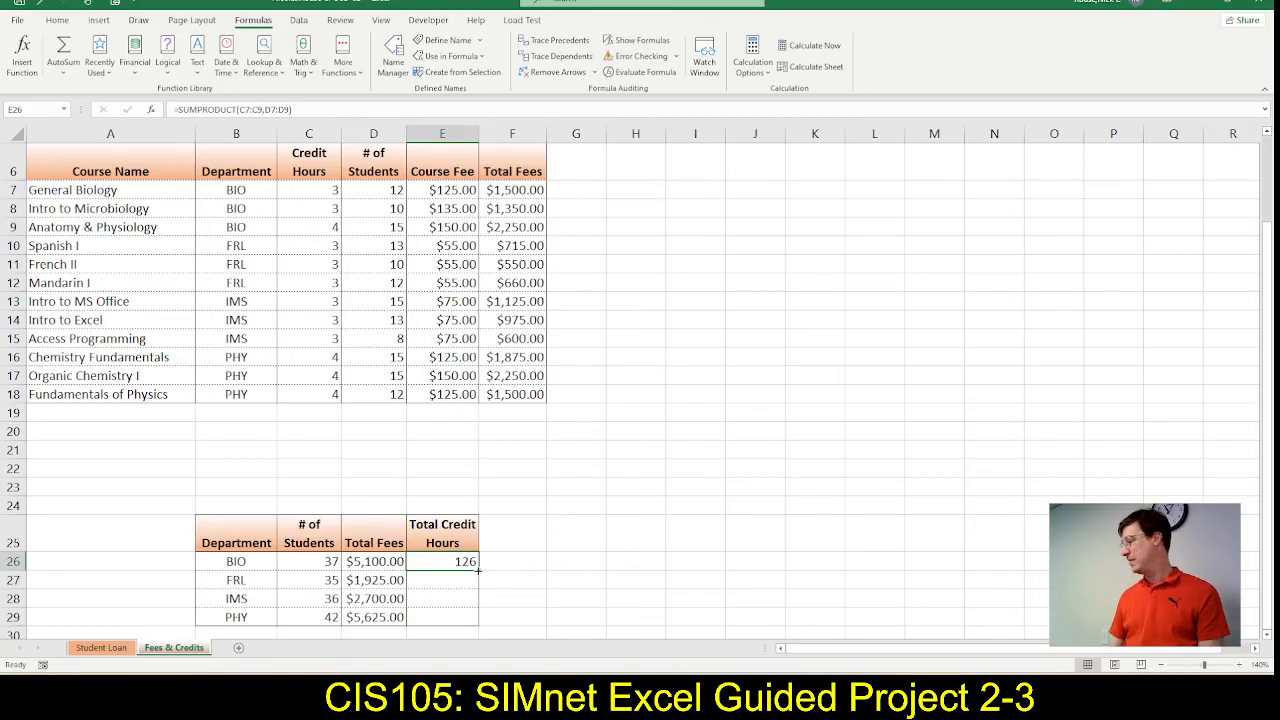
{"action": "left_click_drag", "start_coordinate": [477, 568], "coordinate": [475, 623]}
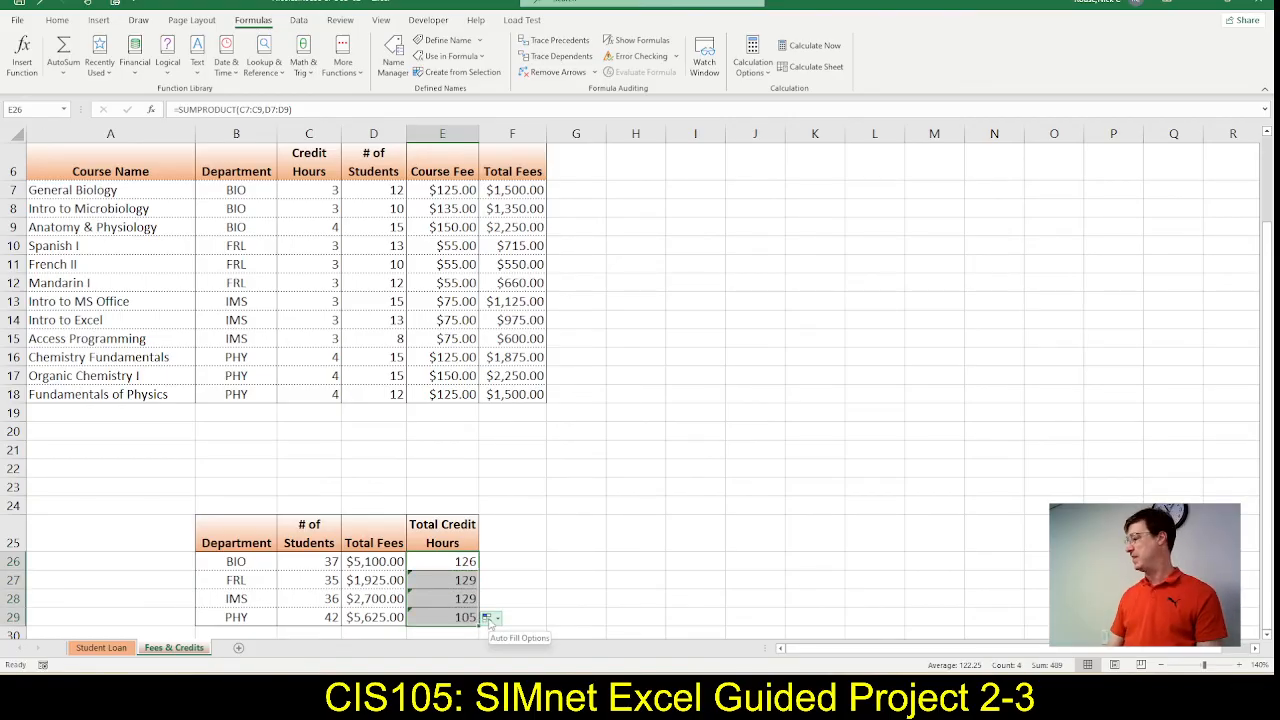
{"action": "left_click", "coordinate": [491, 619]}
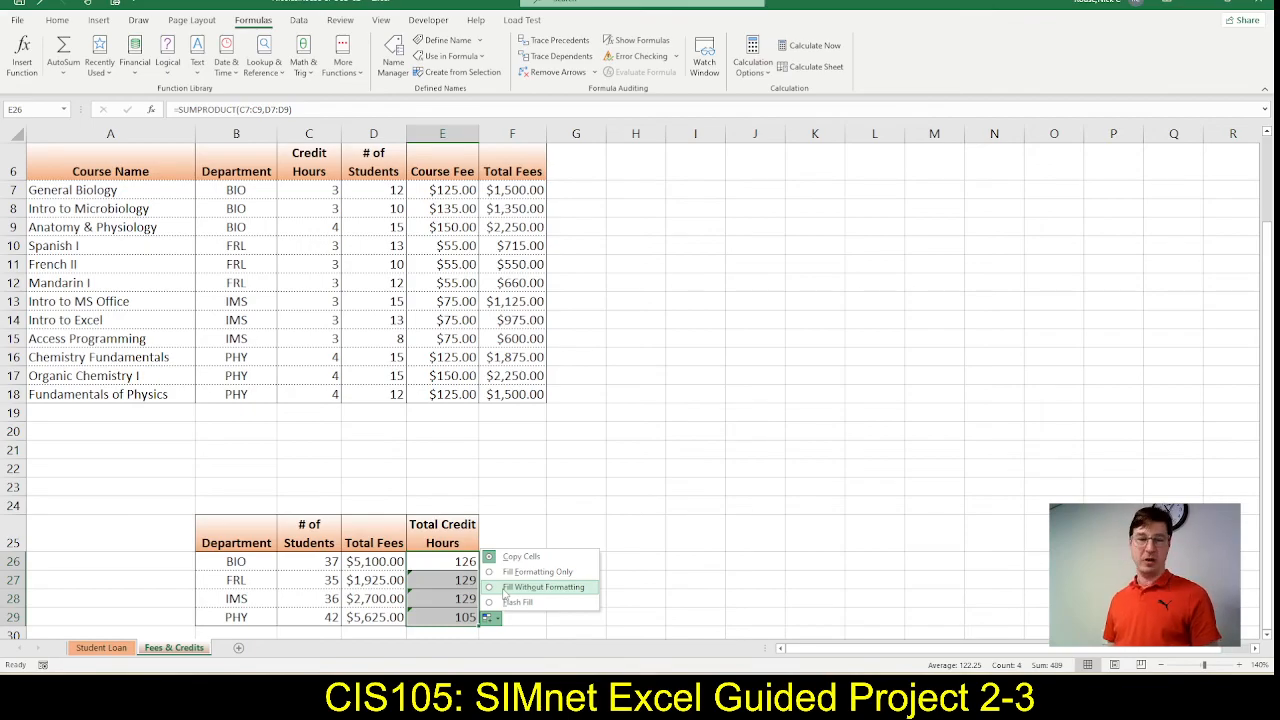
{"action": "left_click", "coordinate": [504, 592]}
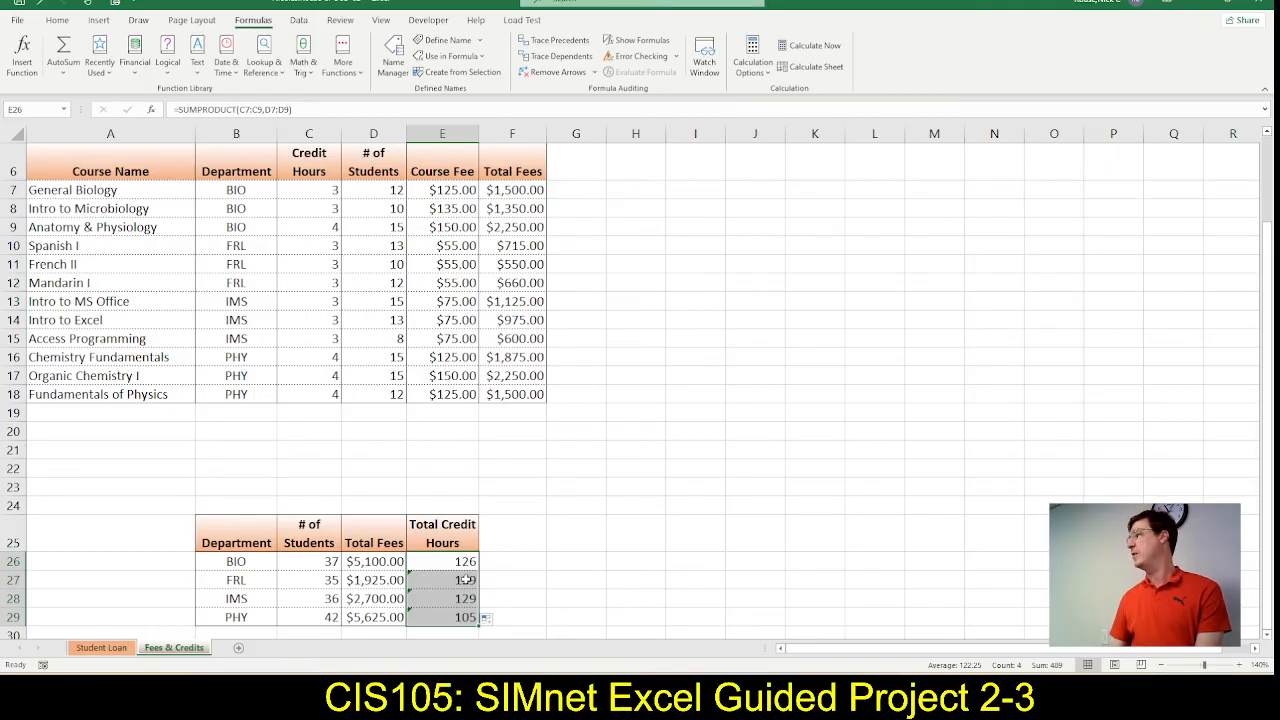
Step: Change the SUMPRODUCT ranges in E27 to C10:C12 and D10:D12 for the FRL department
{"action": "scroll", "coordinate": [488, 583], "scroll_direction": "down", "scroll_amount": 1}
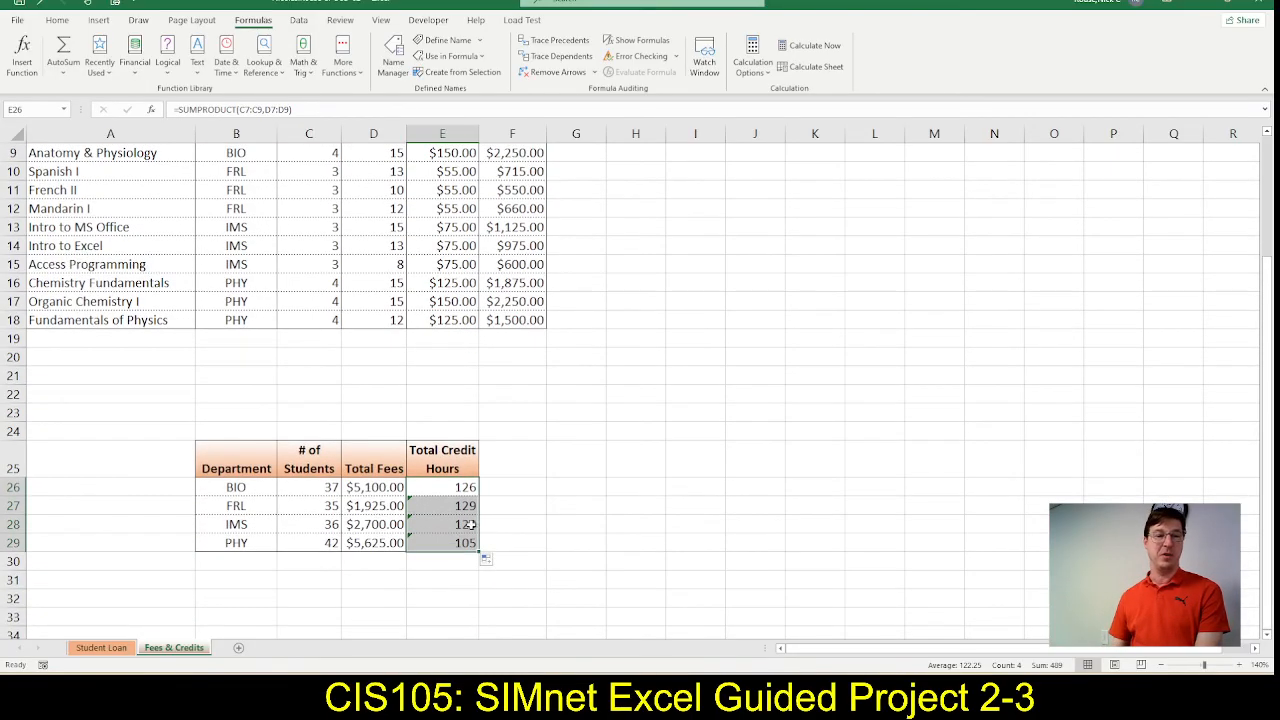
{"action": "scroll", "coordinate": [459, 537], "scroll_direction": "up", "scroll_amount": 1}
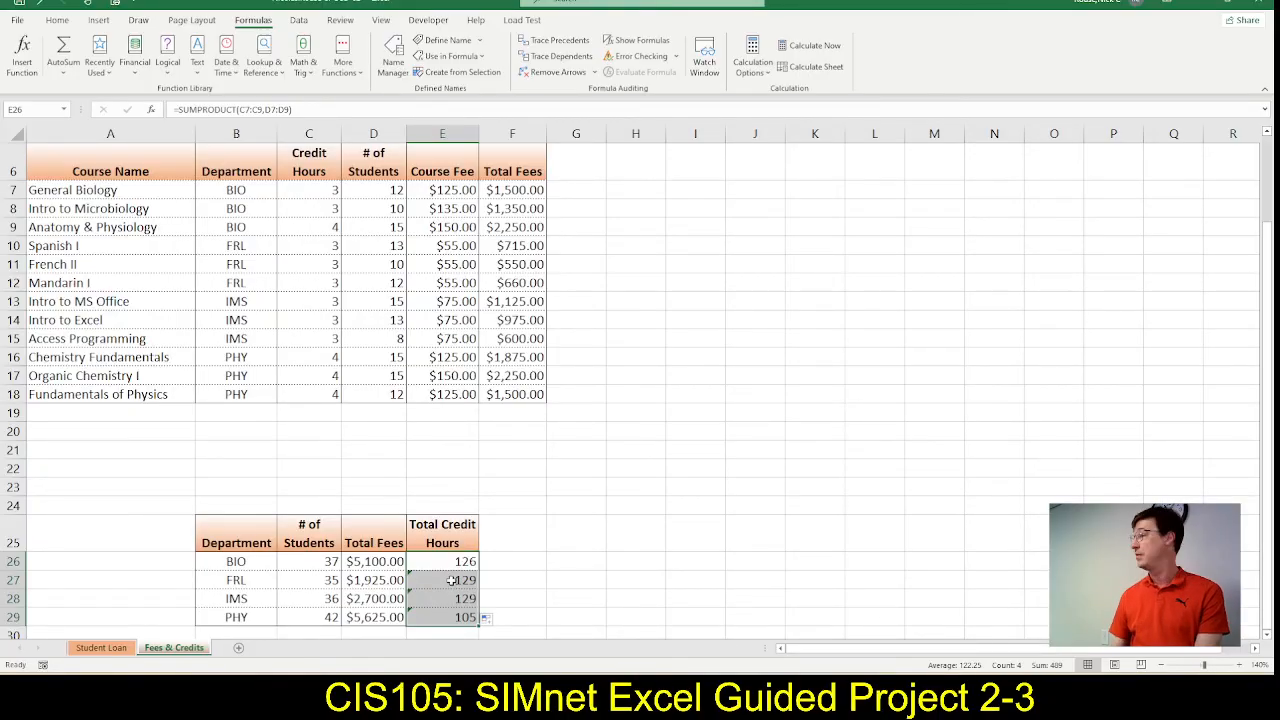
{"action": "double_click", "coordinate": [451, 580]}
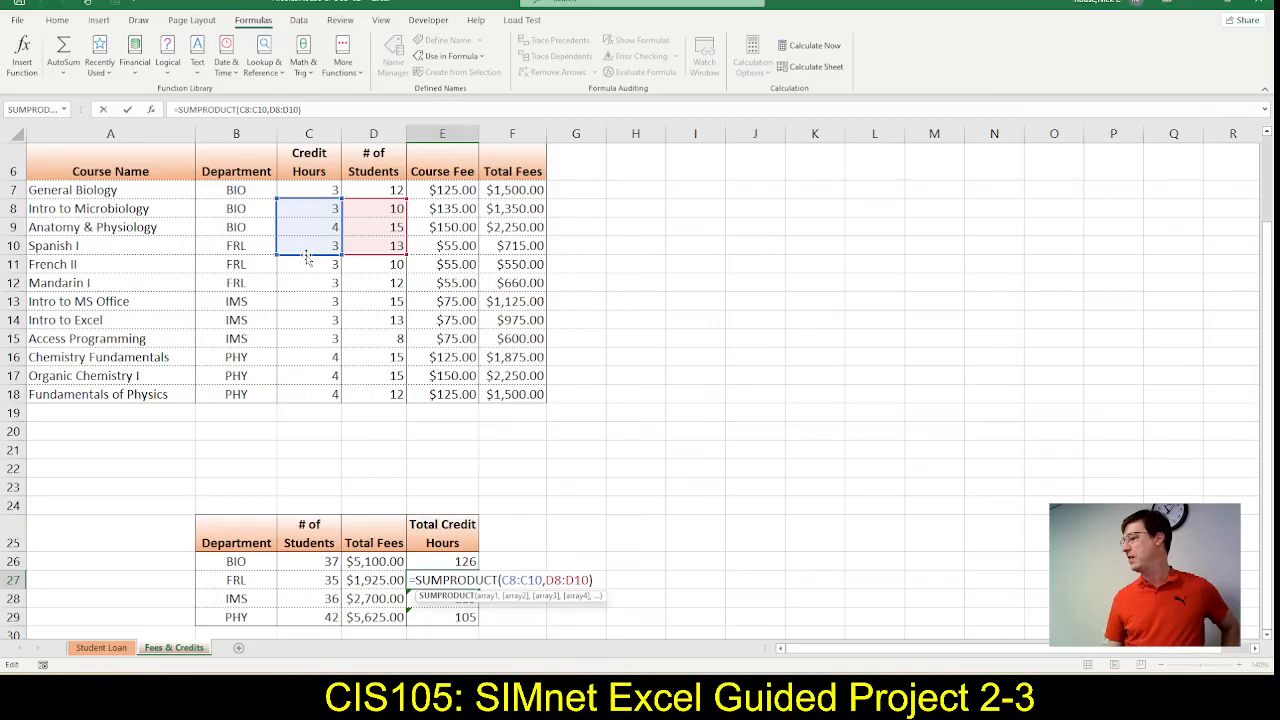
{"action": "left_click_drag", "start_coordinate": [308, 256], "coordinate": [308, 284]}
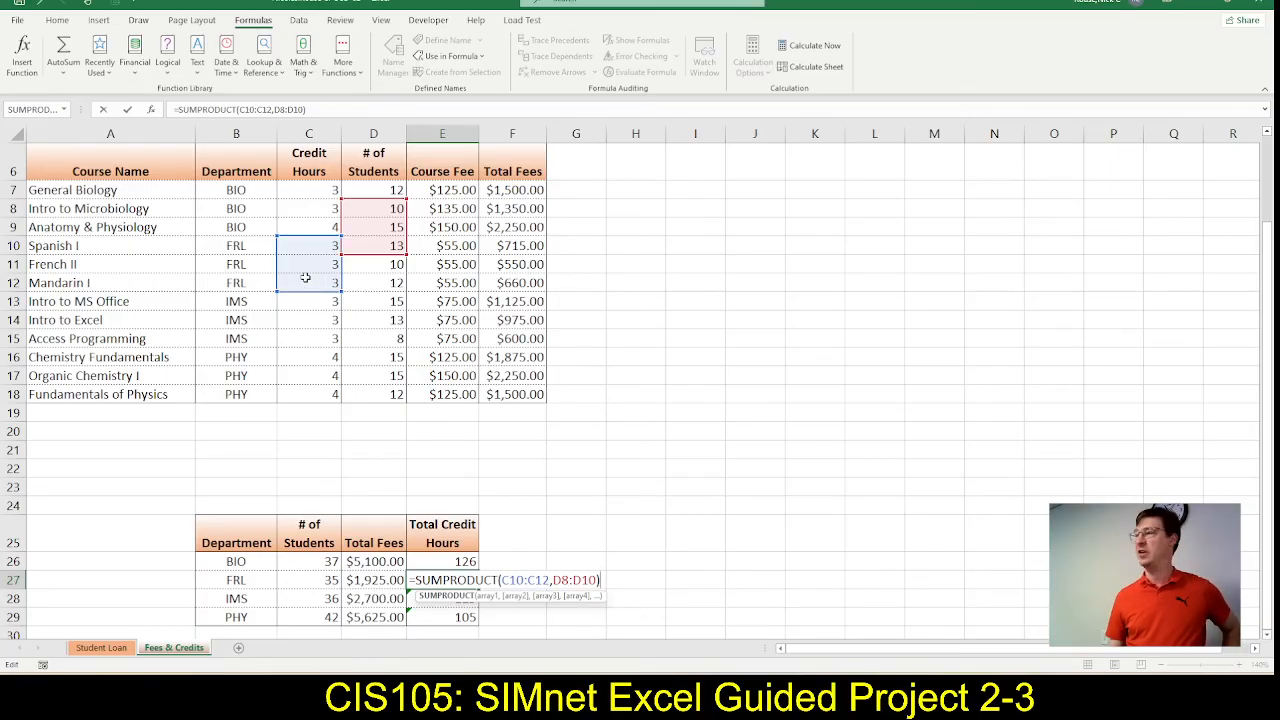
{"action": "left_click_drag", "start_coordinate": [370, 260], "coordinate": [371, 284]}
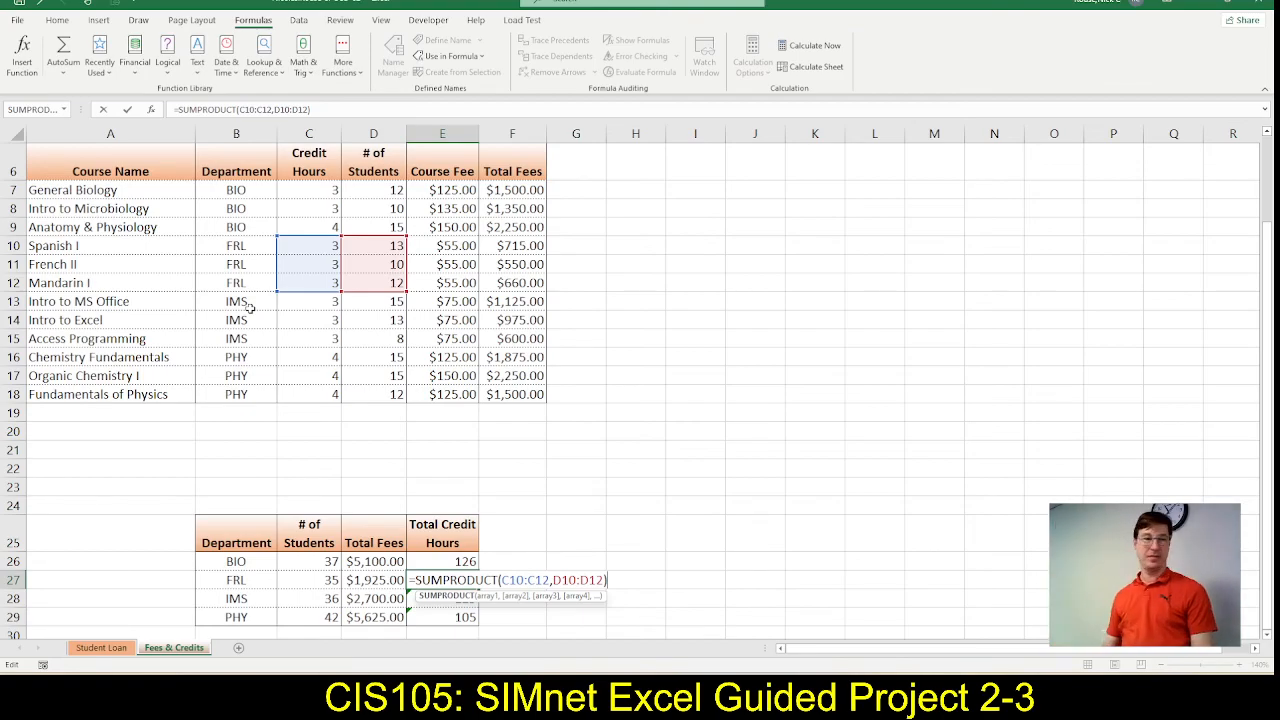
{"action": "left_click", "coordinate": [128, 110]}
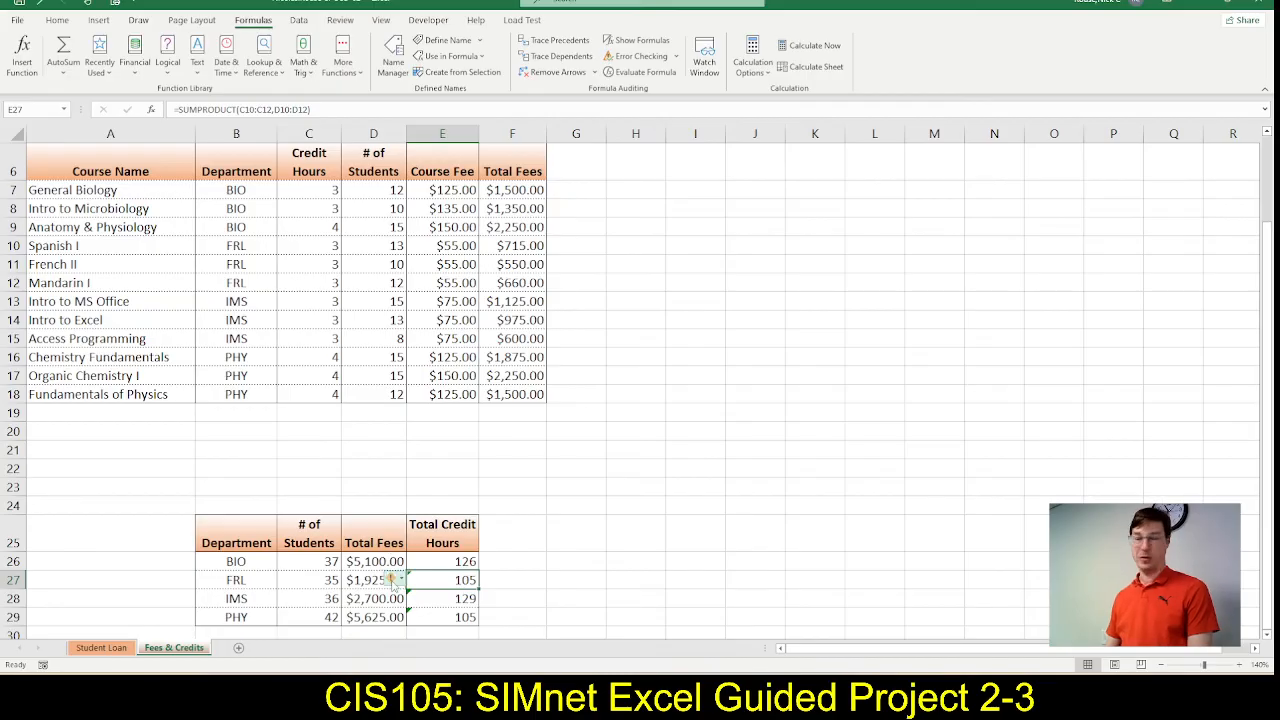
Step: Ignore both the inconsistent formula error and the omitted adjacent cells error on cell E27
{"action": "left_click", "coordinate": [396, 581]}
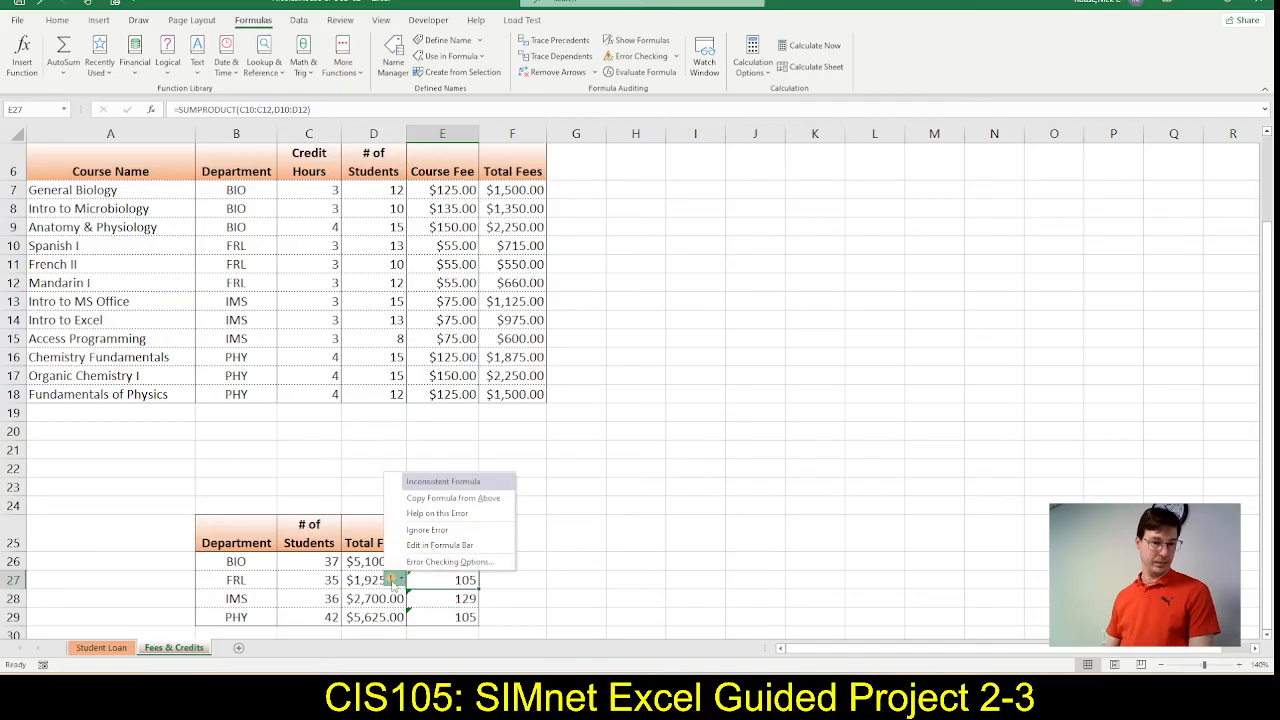
{"action": "left_click", "coordinate": [422, 533]}
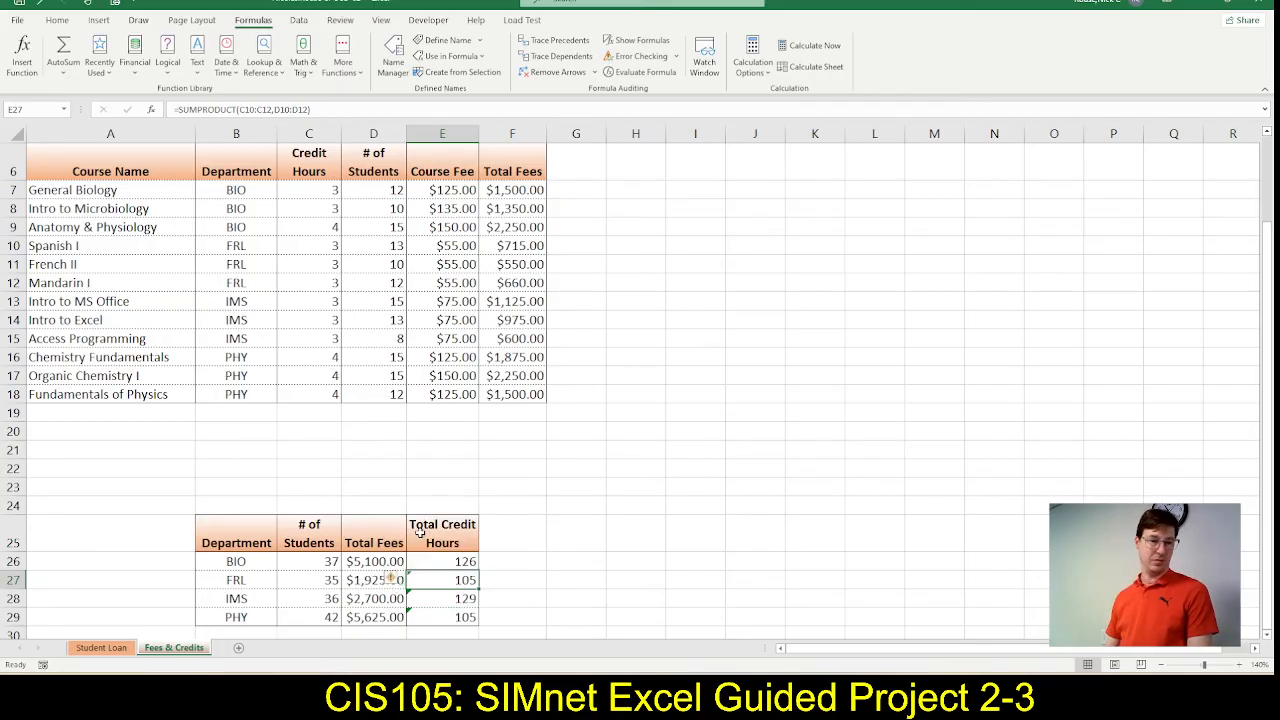
{"action": "left_click", "coordinate": [395, 580]}
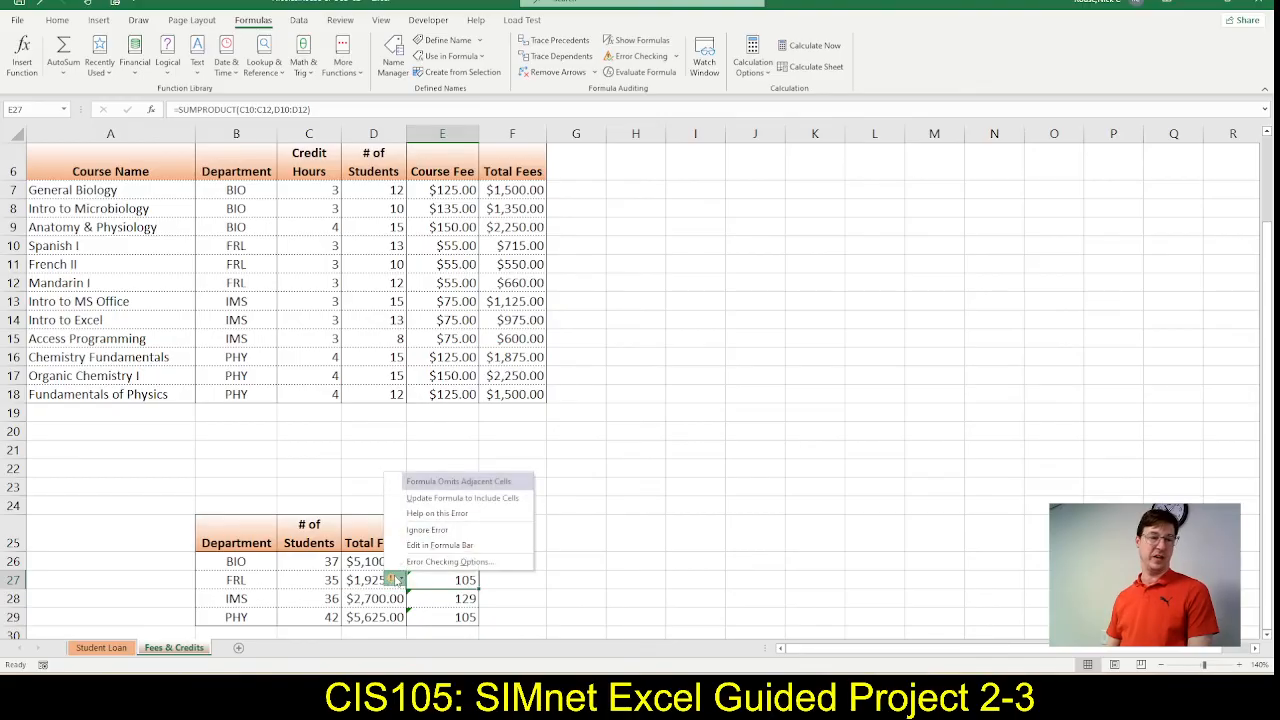
{"action": "left_click", "coordinate": [420, 532]}
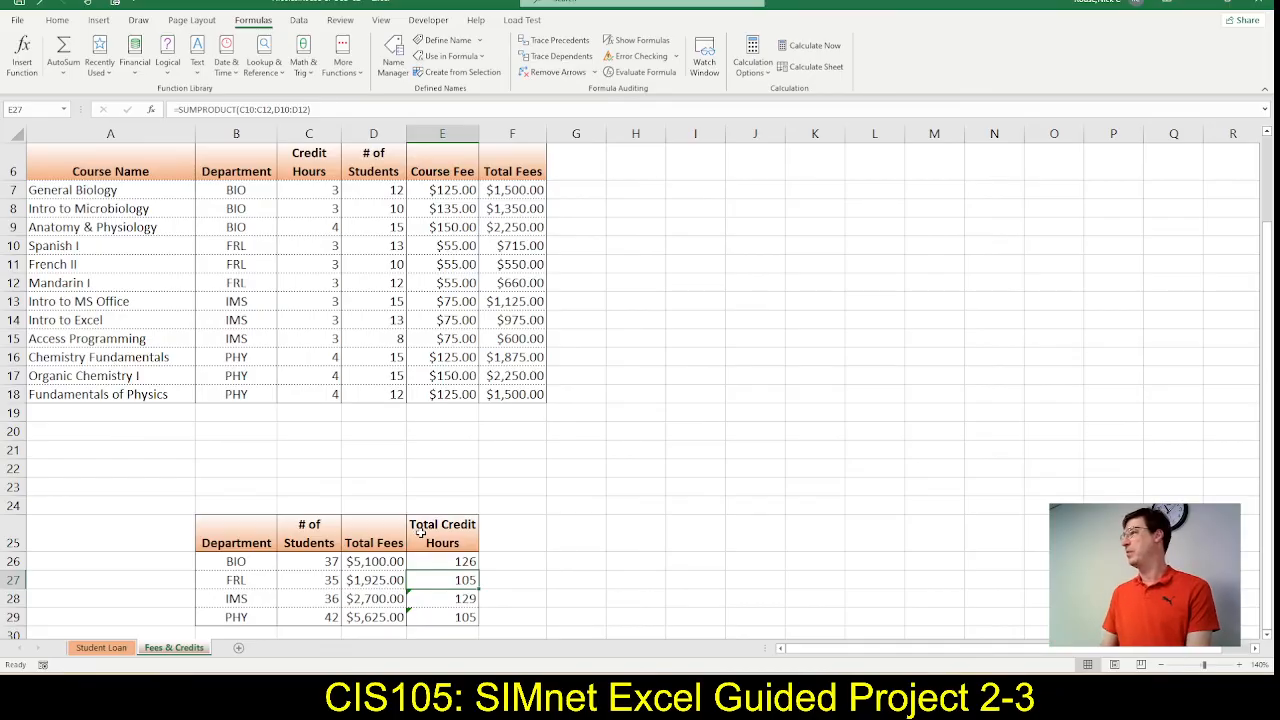
Step: Change the SUMPRODUCT ranges in E28 to C13:C15 and D13:D15 for the IMS department, and ignore the cell's formula error
{"action": "double_click", "coordinate": [445, 597]}
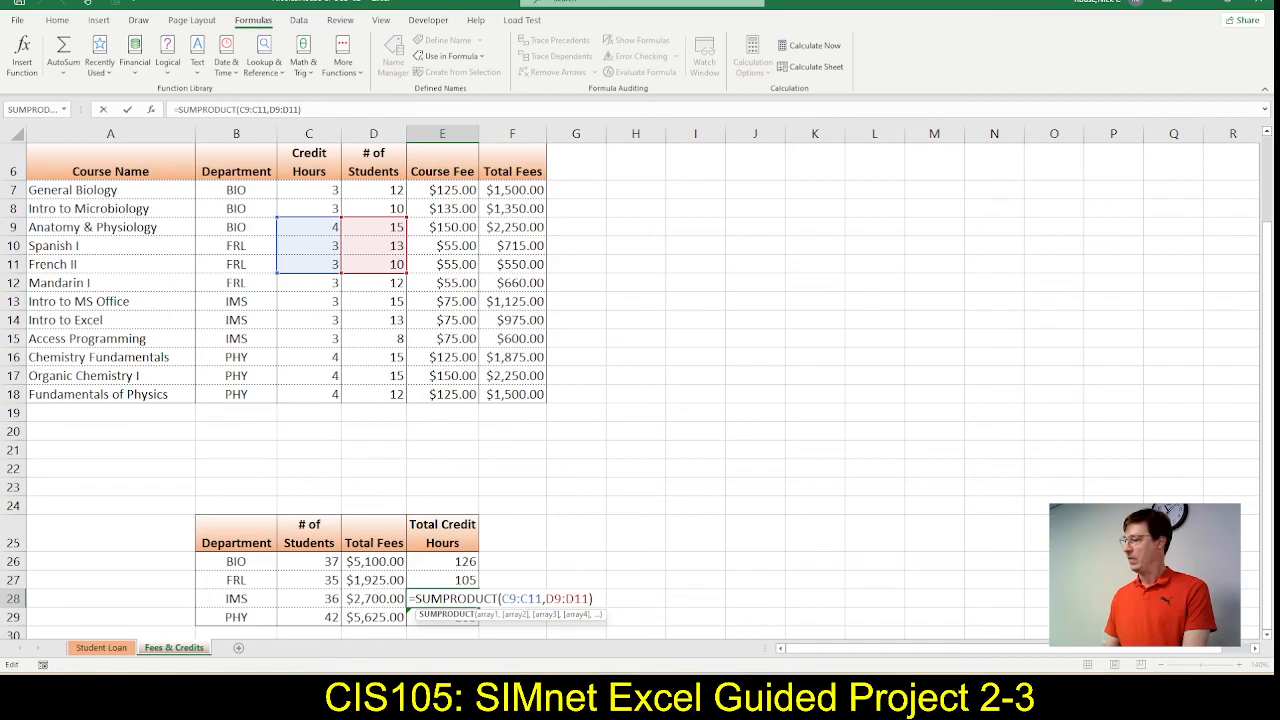
{"action": "left_click_drag", "start_coordinate": [306, 275], "coordinate": [308, 342]}
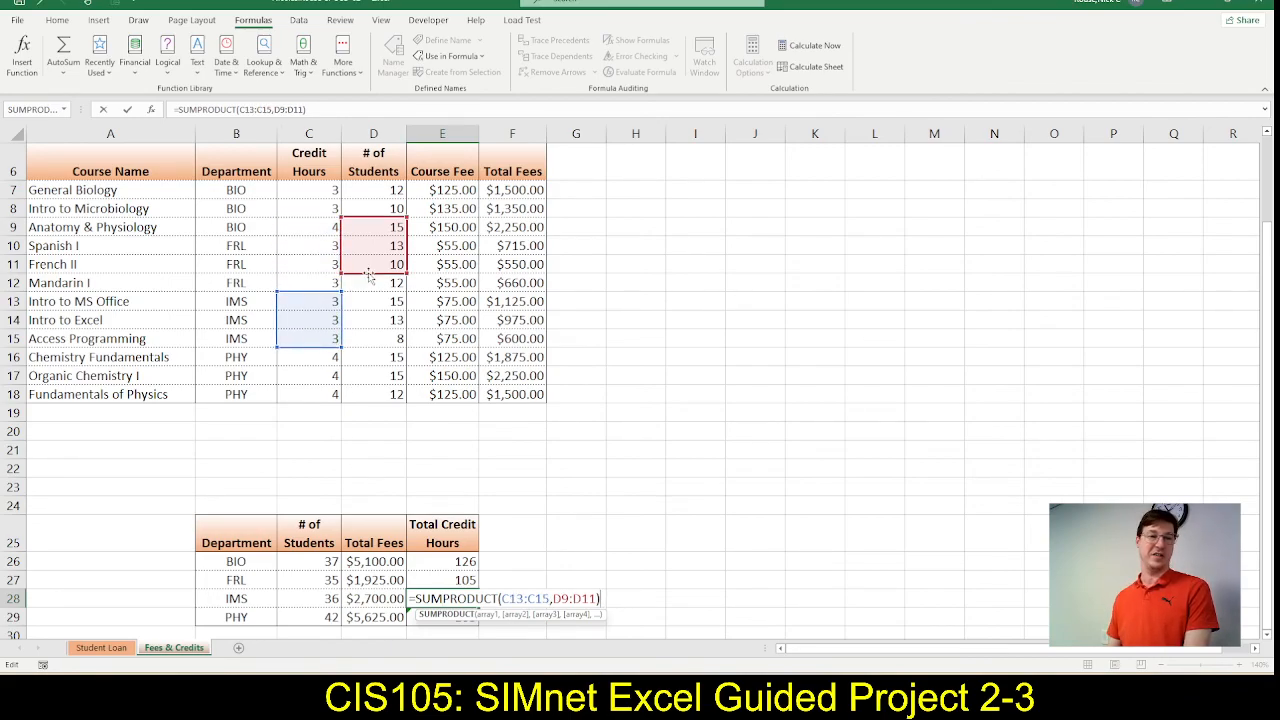
{"action": "left_click_drag", "start_coordinate": [367, 270], "coordinate": [367, 344]}
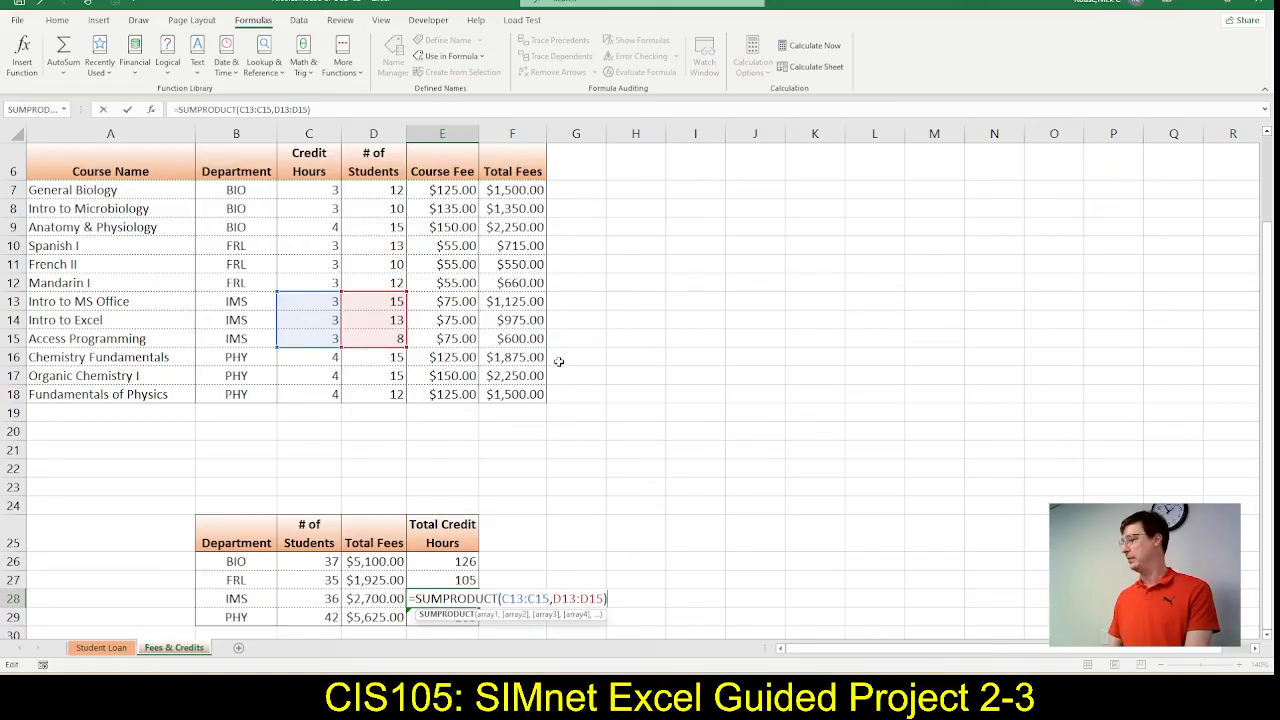
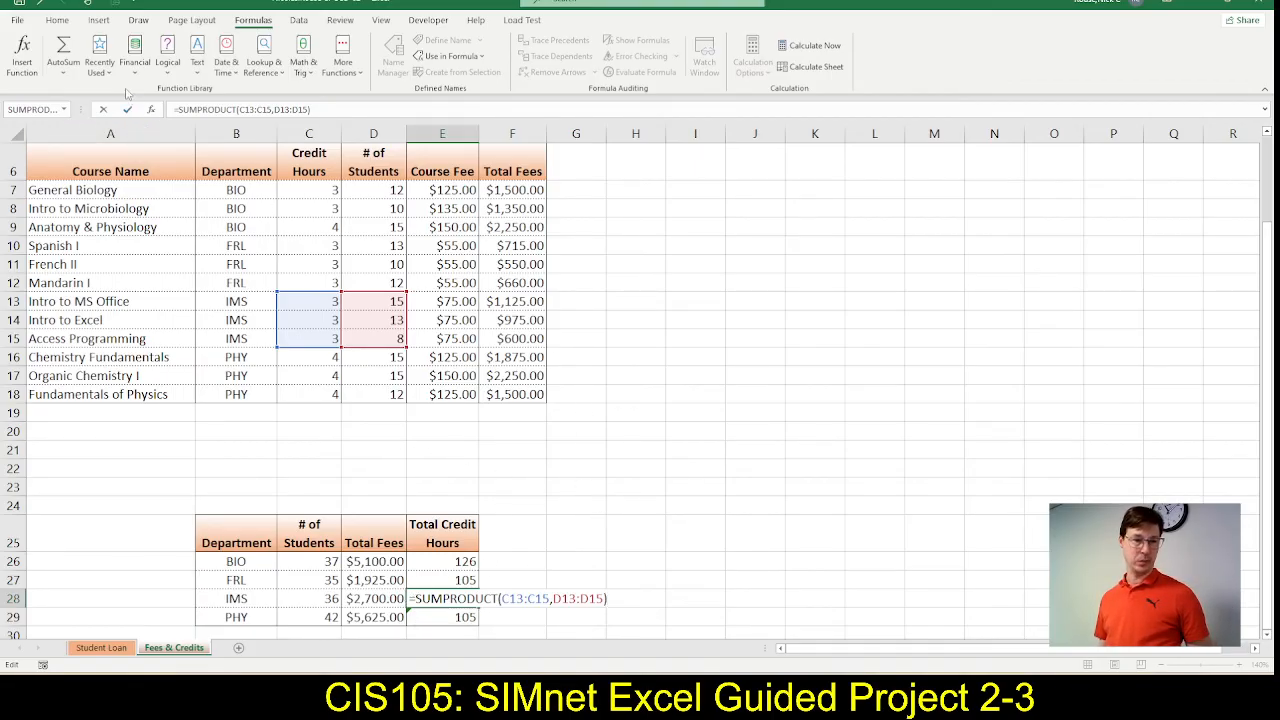
{"action": "left_click", "coordinate": [129, 111]}
{"action": "left_click", "coordinate": [390, 597]}
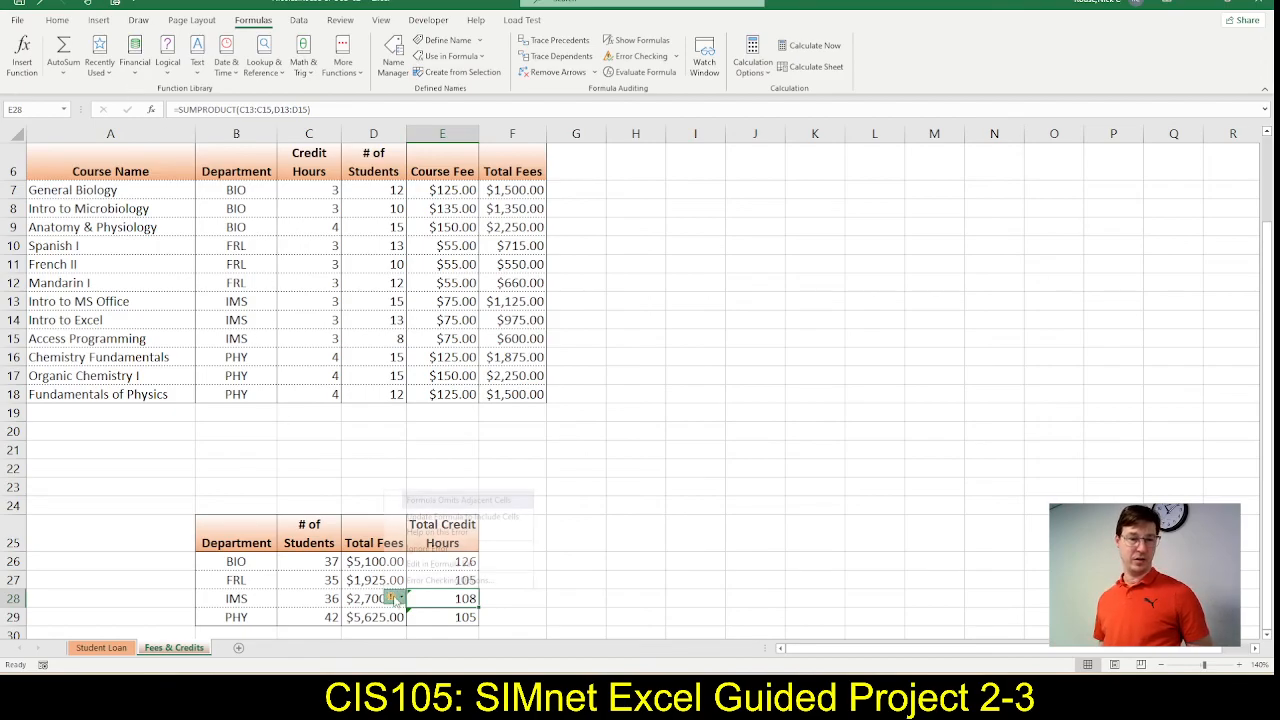
{"action": "left_click", "coordinate": [411, 550]}
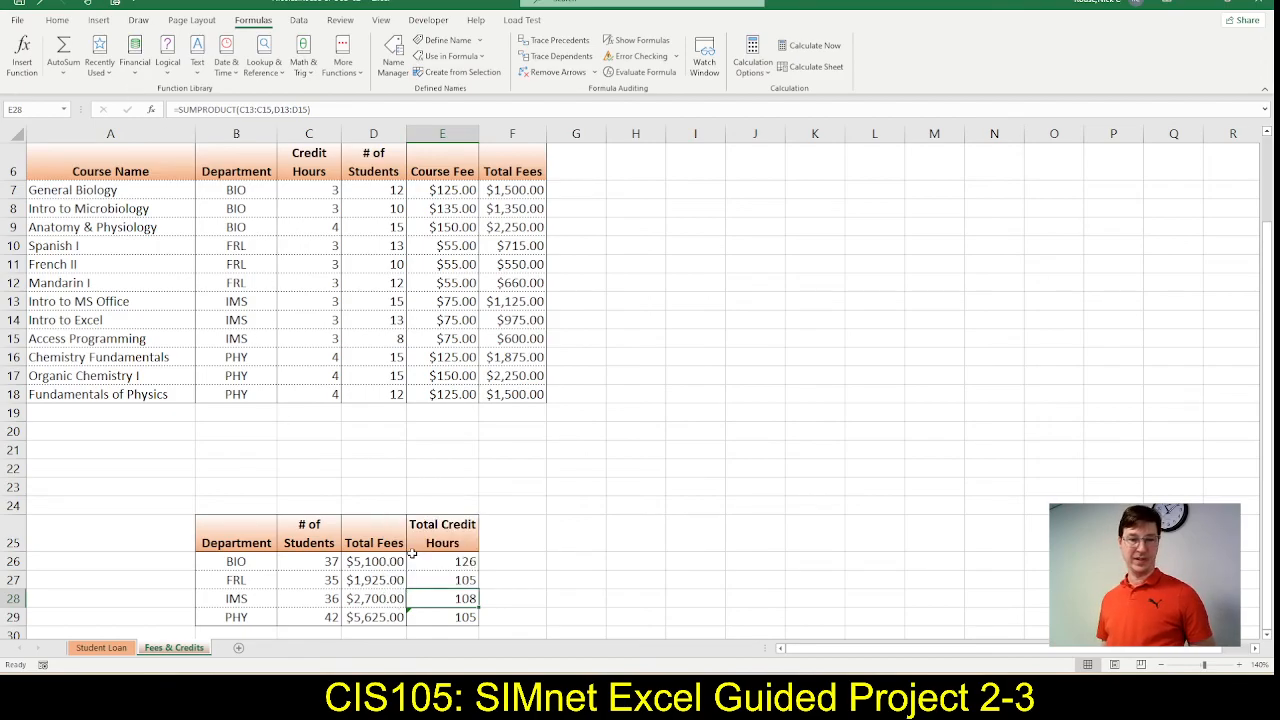
Step: Change the SUMPRODUCT ranges in E29 to C16:C18 and D16:D18 for the PHY department, and ignore the cell's omitted adjacent cells error
{"action": "double_click", "coordinate": [460, 617]}
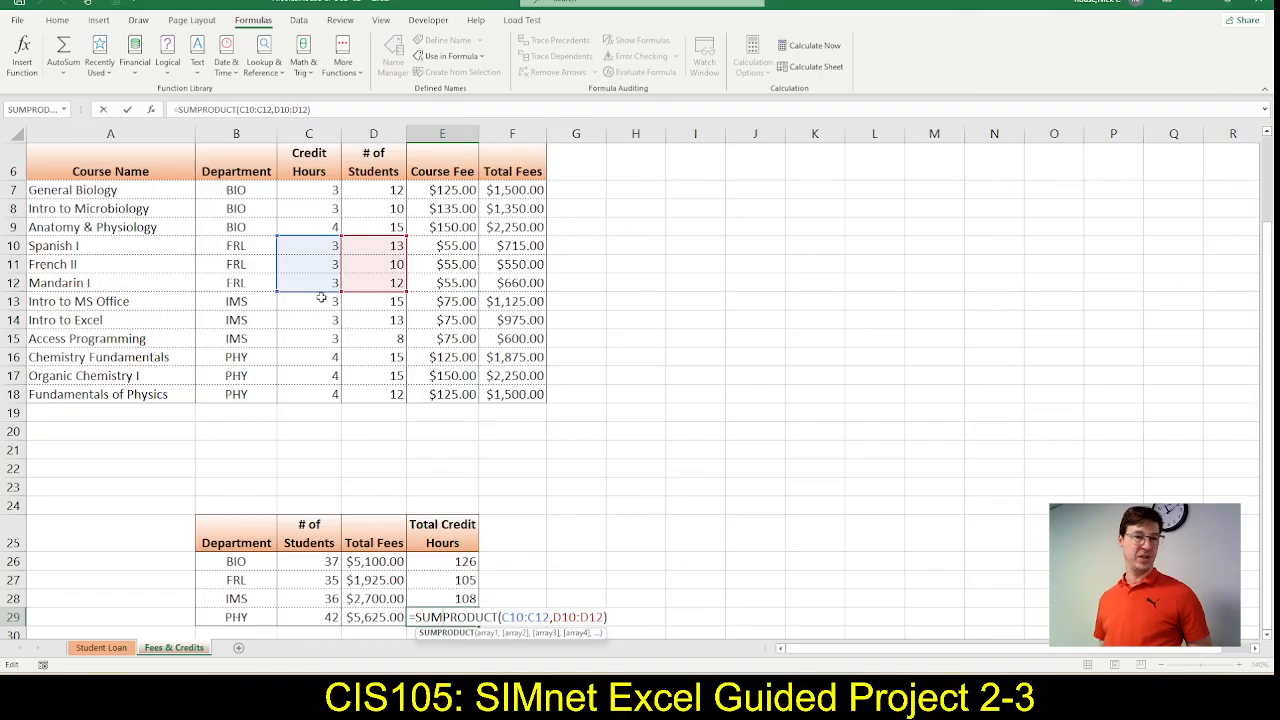
{"action": "left_click_drag", "start_coordinate": [318, 294], "coordinate": [313, 396]}
{"action": "left_click_drag", "start_coordinate": [364, 293], "coordinate": [370, 396]}
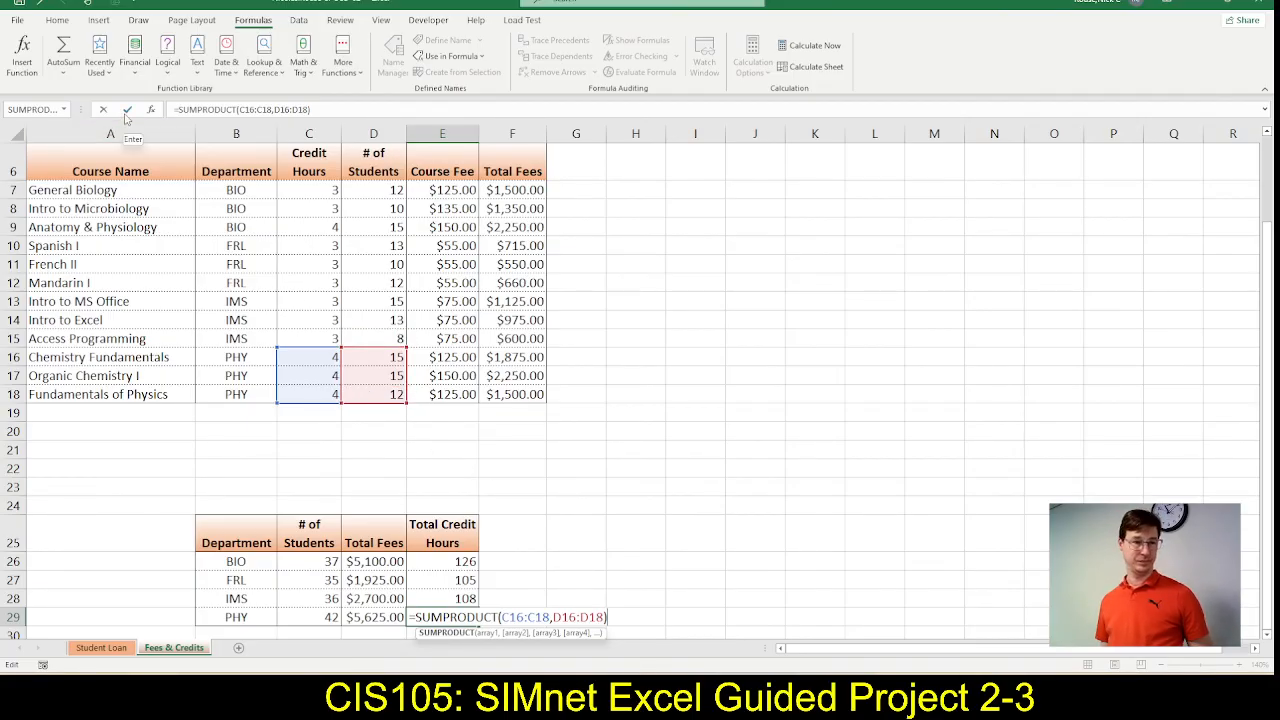
{"action": "left_click", "coordinate": [126, 111]}
{"action": "left_click", "coordinate": [395, 616]}
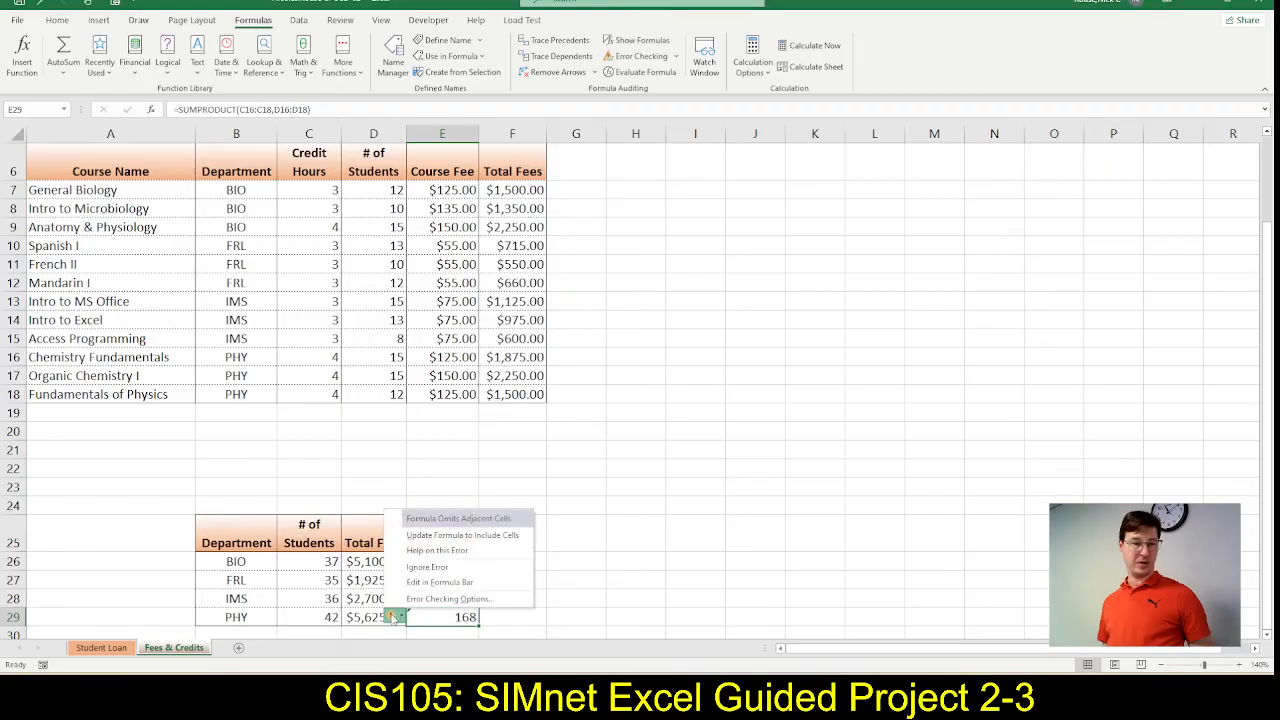
{"action": "left_click", "coordinate": [427, 567]}
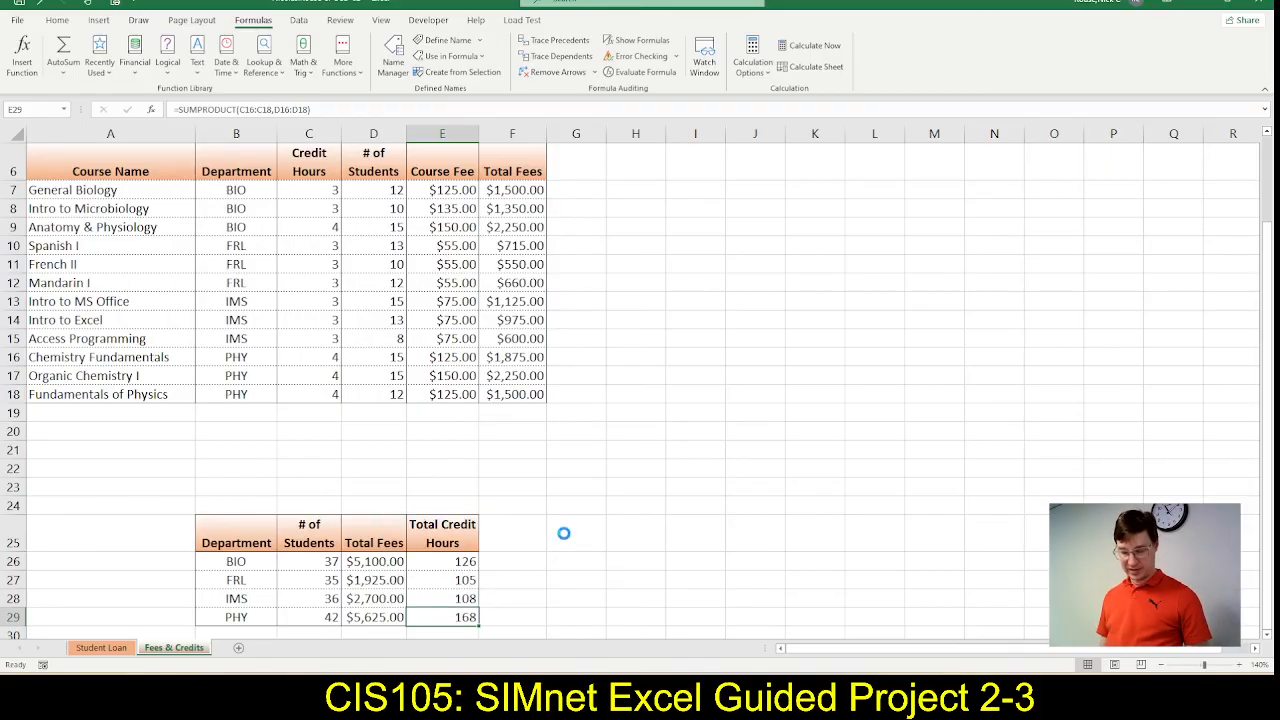
{"action": "left_click", "coordinate": [496, 466]}
Step: Switch to the SIMnet instructions and check off items d through j of step 13
{"action": "key", "text": "alt+Tab"}
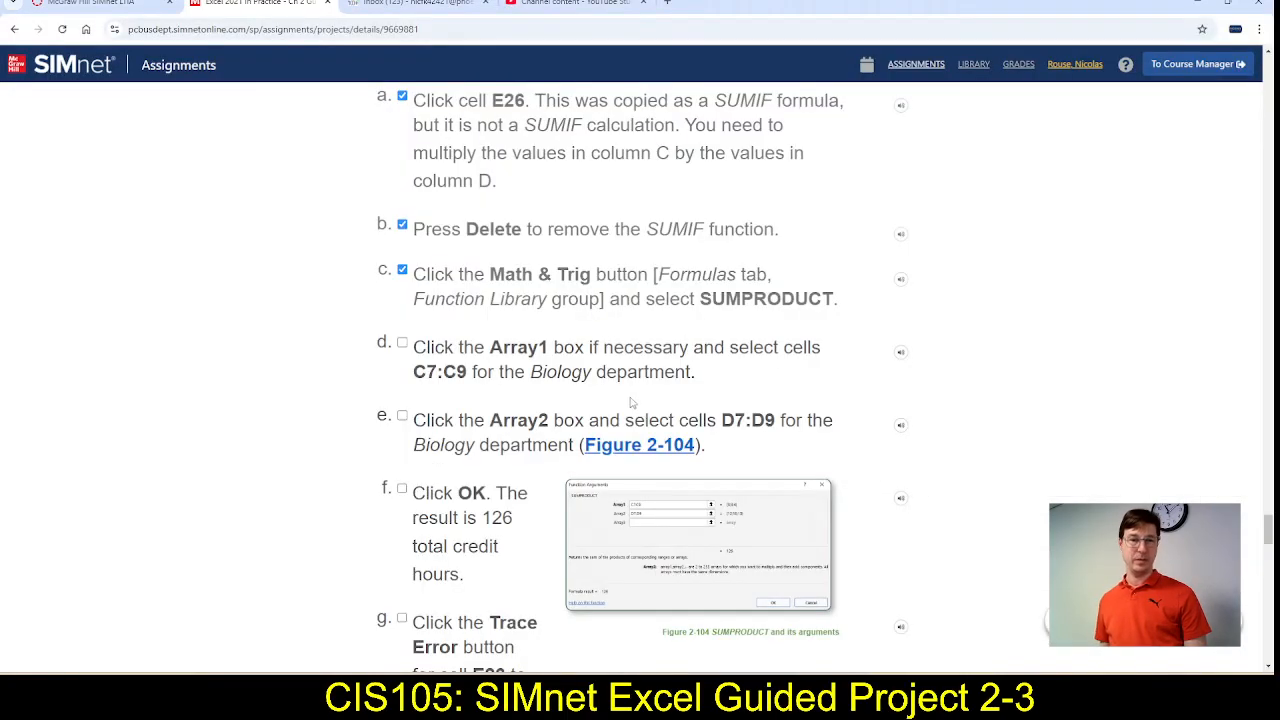
{"action": "left_click", "coordinate": [402, 343]}
{"action": "left_click", "coordinate": [402, 416]}
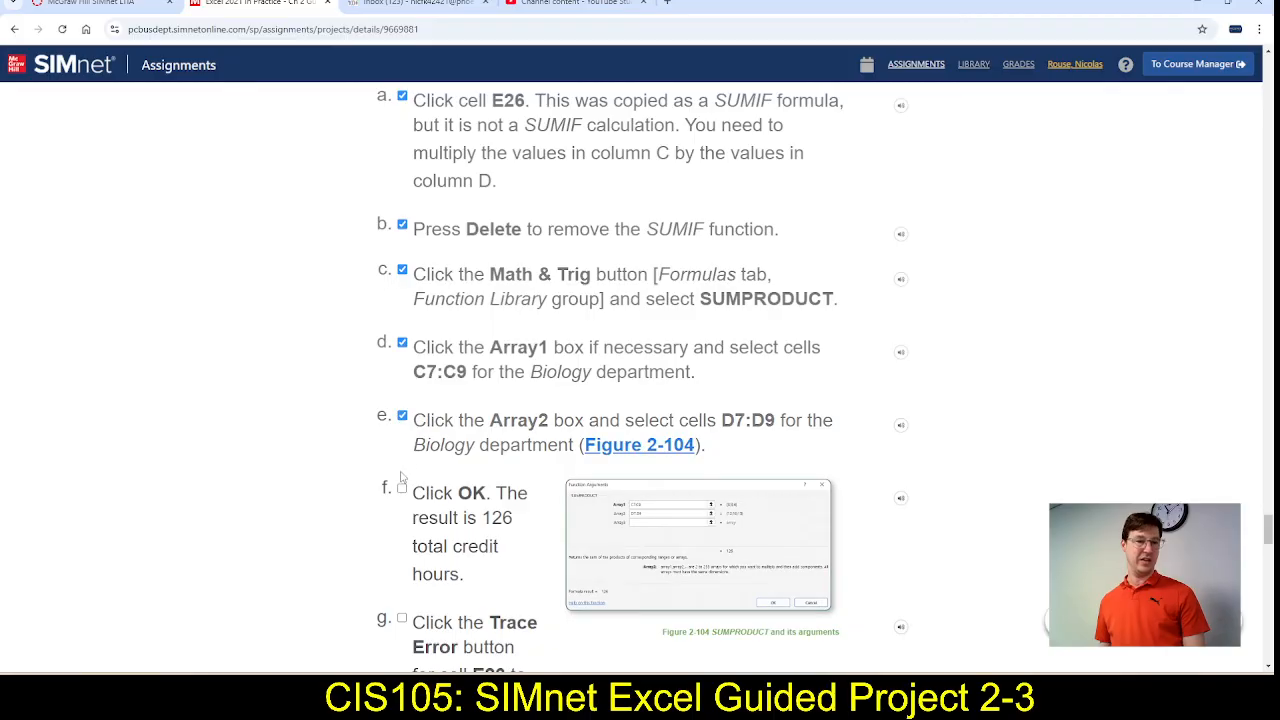
{"action": "left_click", "coordinate": [402, 488]}
{"action": "scroll", "coordinate": [463, 437], "scroll_direction": "down", "scroll_amount": 3}
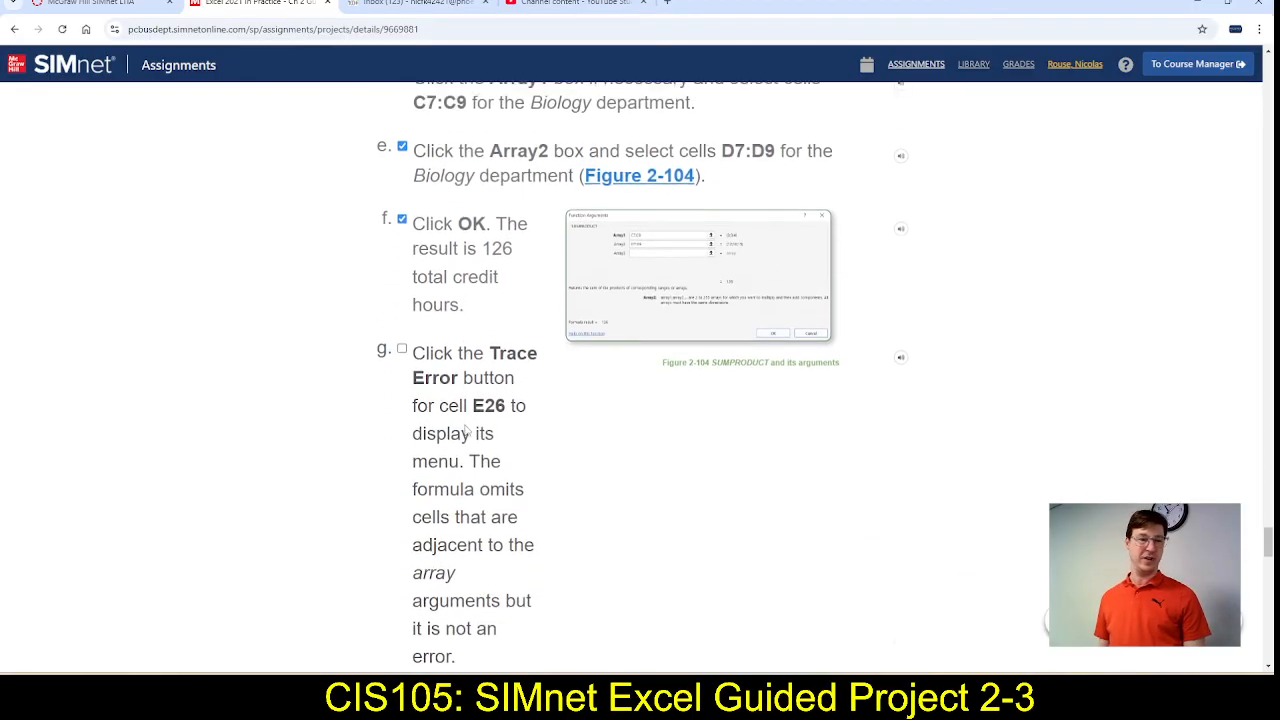
{"action": "scroll", "coordinate": [465, 432], "scroll_direction": "down", "scroll_amount": 1}
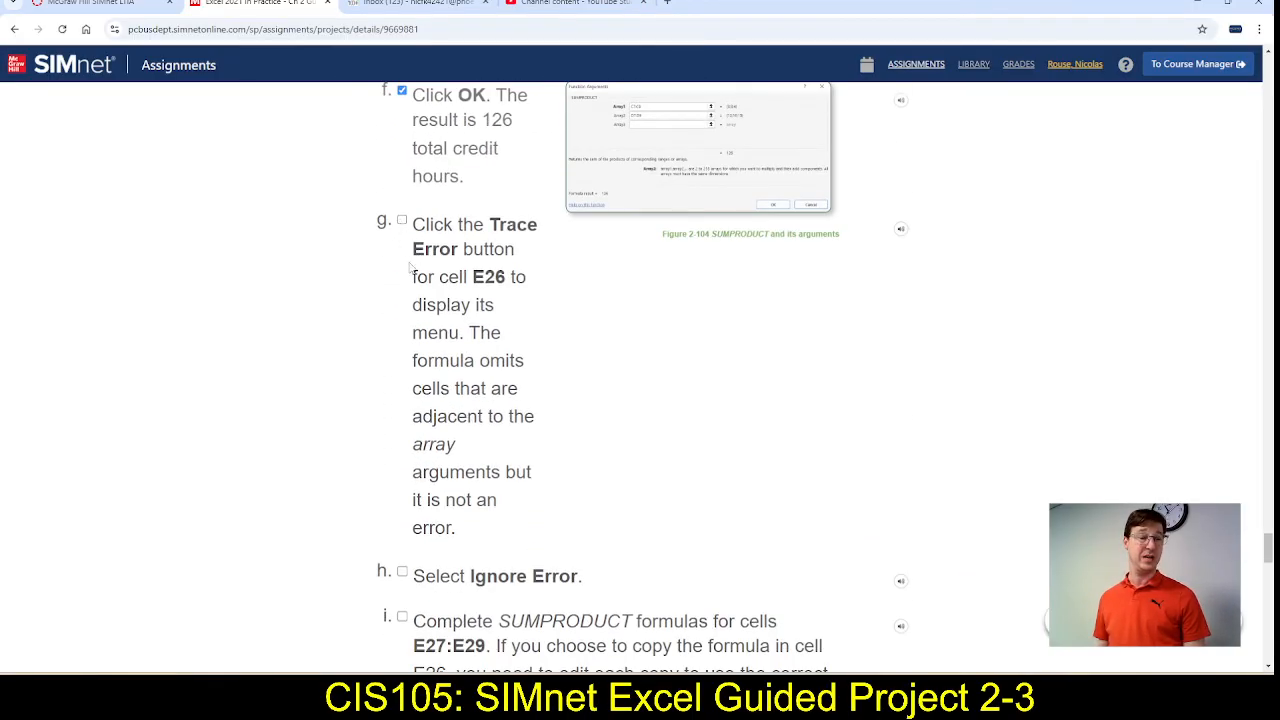
{"action": "scroll", "coordinate": [410, 268], "scroll_direction": "down", "scroll_amount": 2}
{"action": "left_click", "coordinate": [402, 373]}
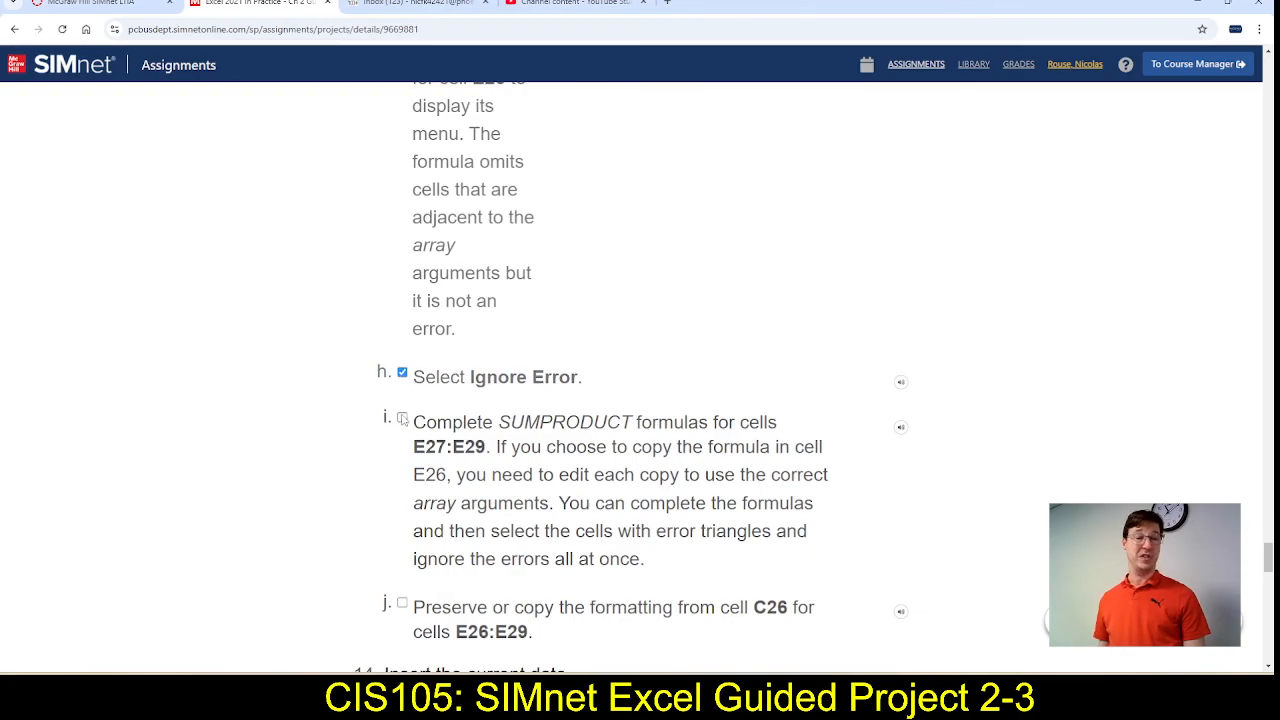
{"action": "left_click", "coordinate": [402, 418]}
{"action": "scroll", "coordinate": [402, 418], "scroll_direction": "down", "scroll_amount": 3}
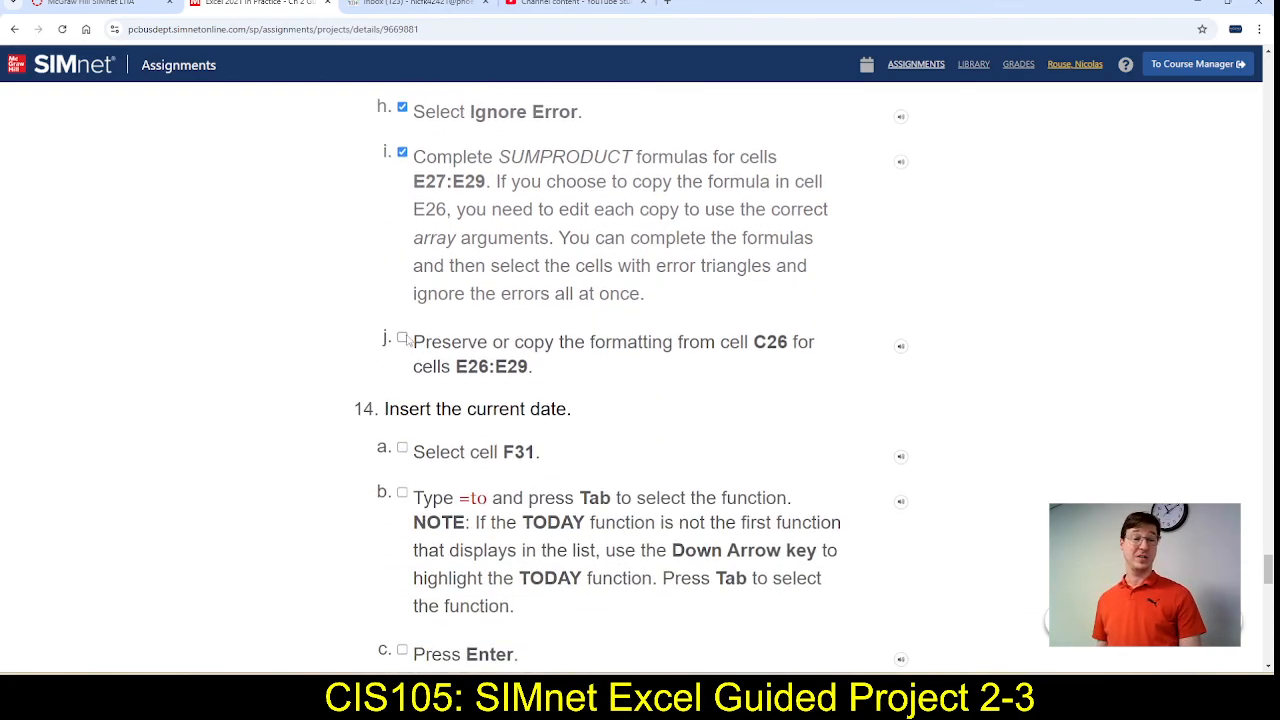
{"action": "left_click", "coordinate": [402, 339]}
{"action": "scroll", "coordinate": [477, 342], "scroll_direction": "down", "scroll_amount": 3}
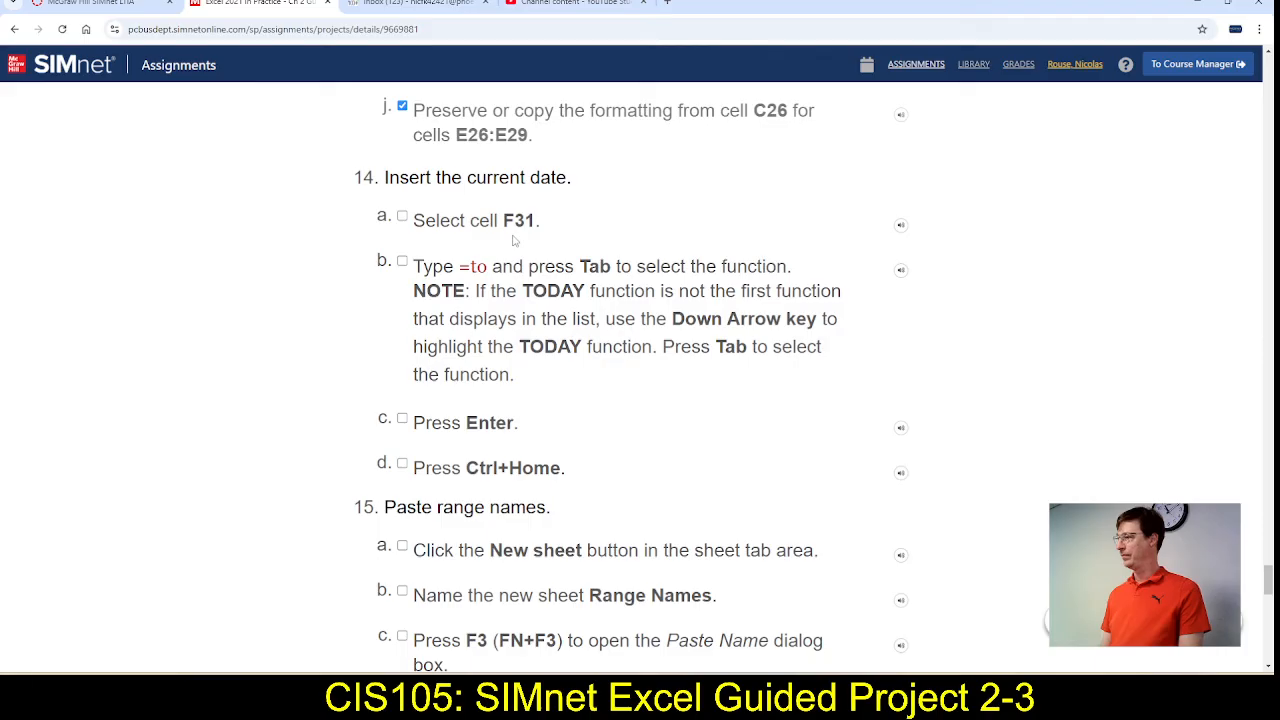
Step: Switch to Excel and enter the TODAY function in cell F31 of the Fees & Credits sheet
{"action": "key", "text": "alt+Tab"}
{"action": "scroll", "coordinate": [574, 454], "scroll_direction": "down", "scroll_amount": 1}
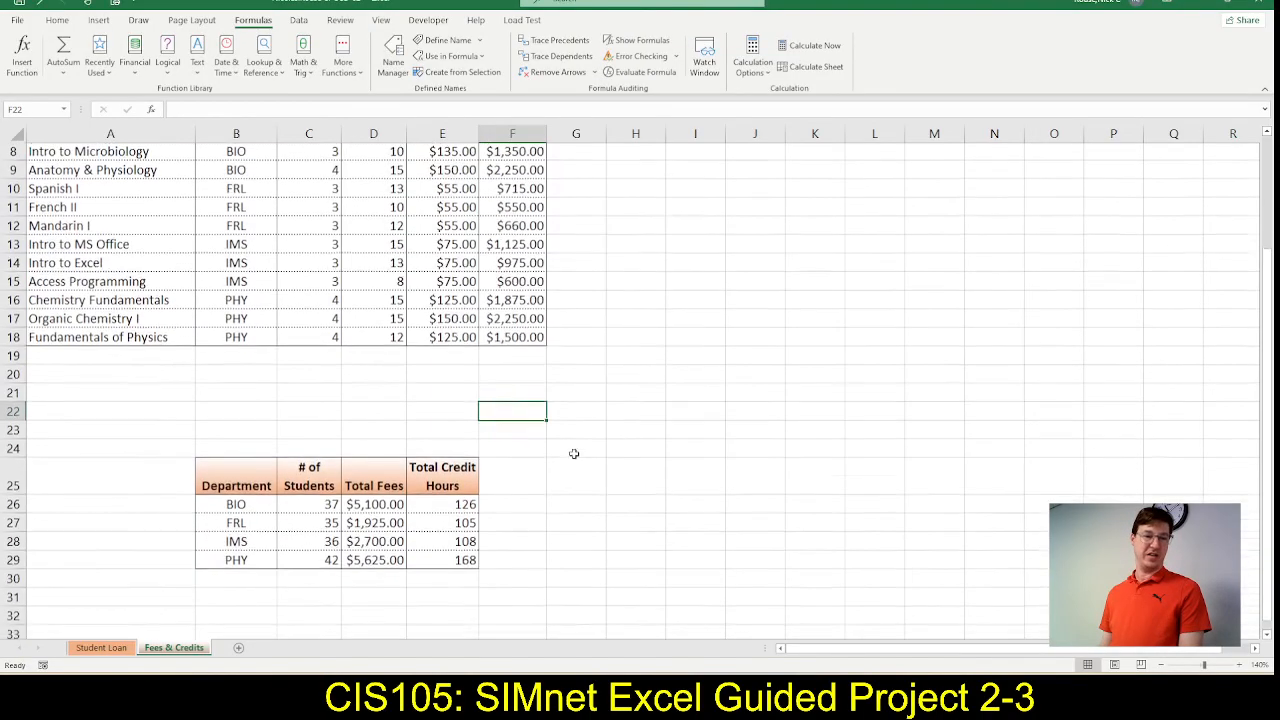
{"action": "scroll", "coordinate": [574, 454], "scroll_direction": "down", "scroll_amount": 1}
{"action": "left_click", "coordinate": [510, 525]}
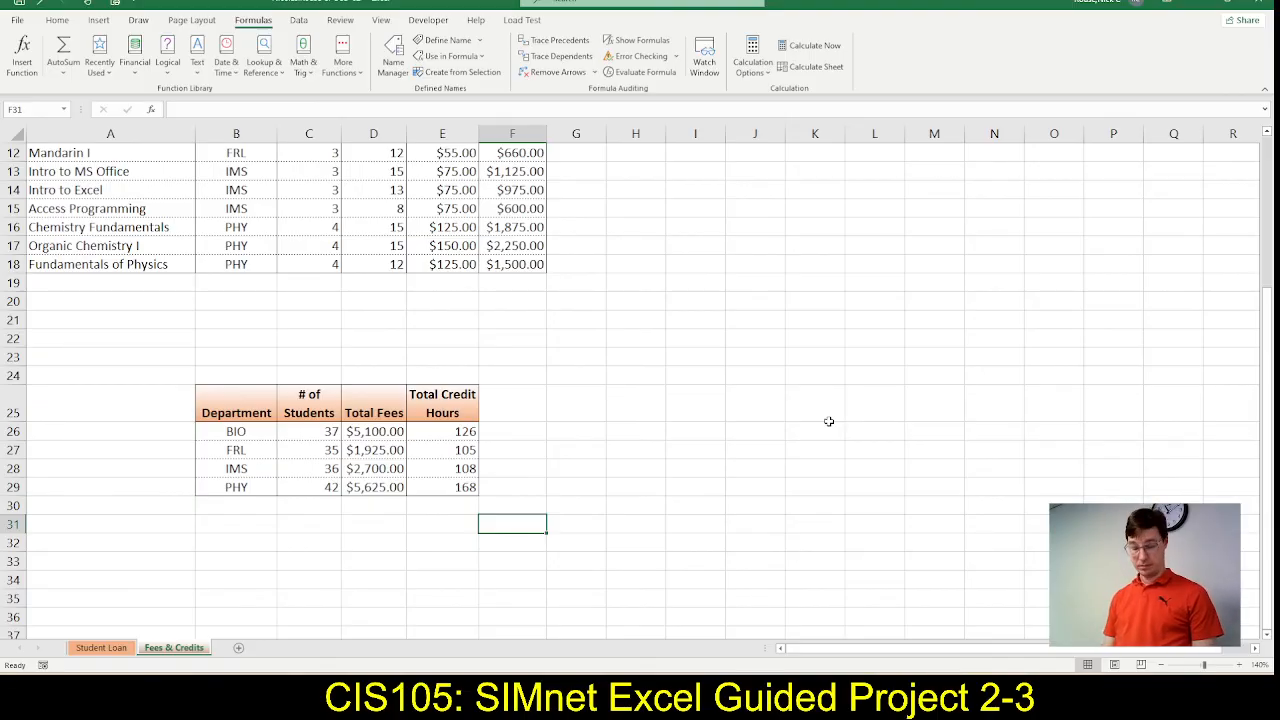
{"action": "type", "text": "="}
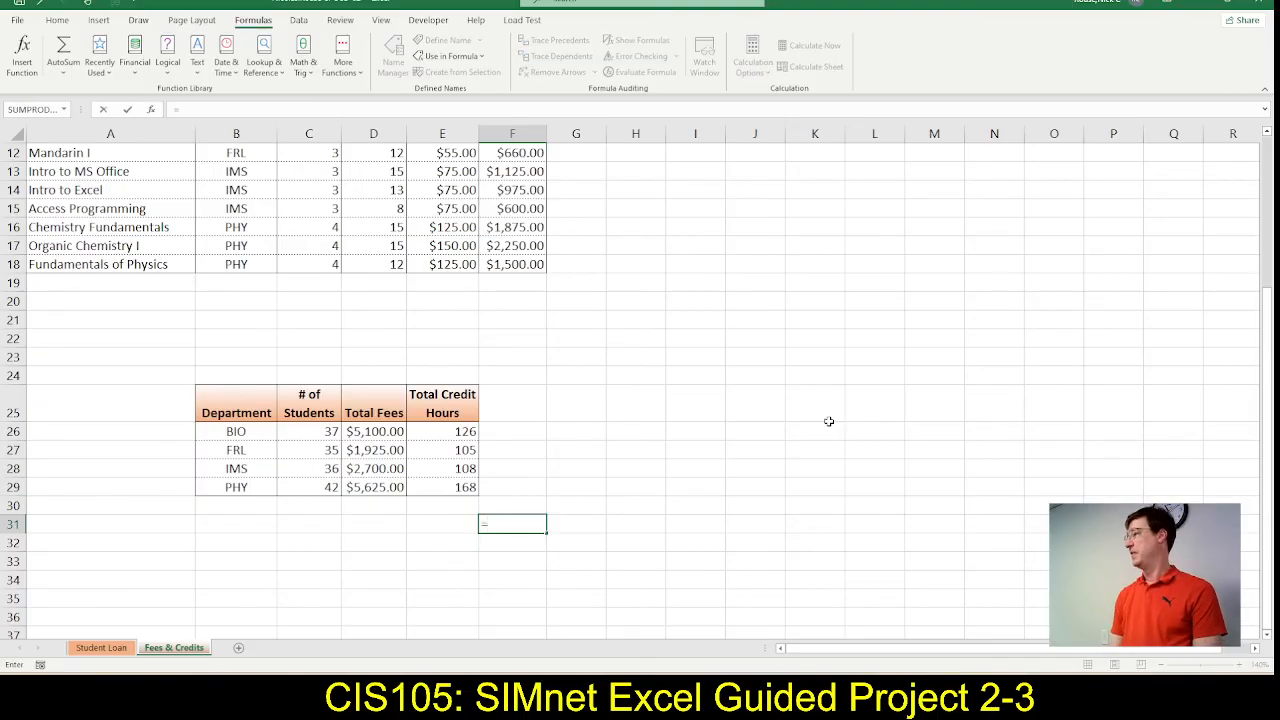
{"action": "type", "text": "to"}
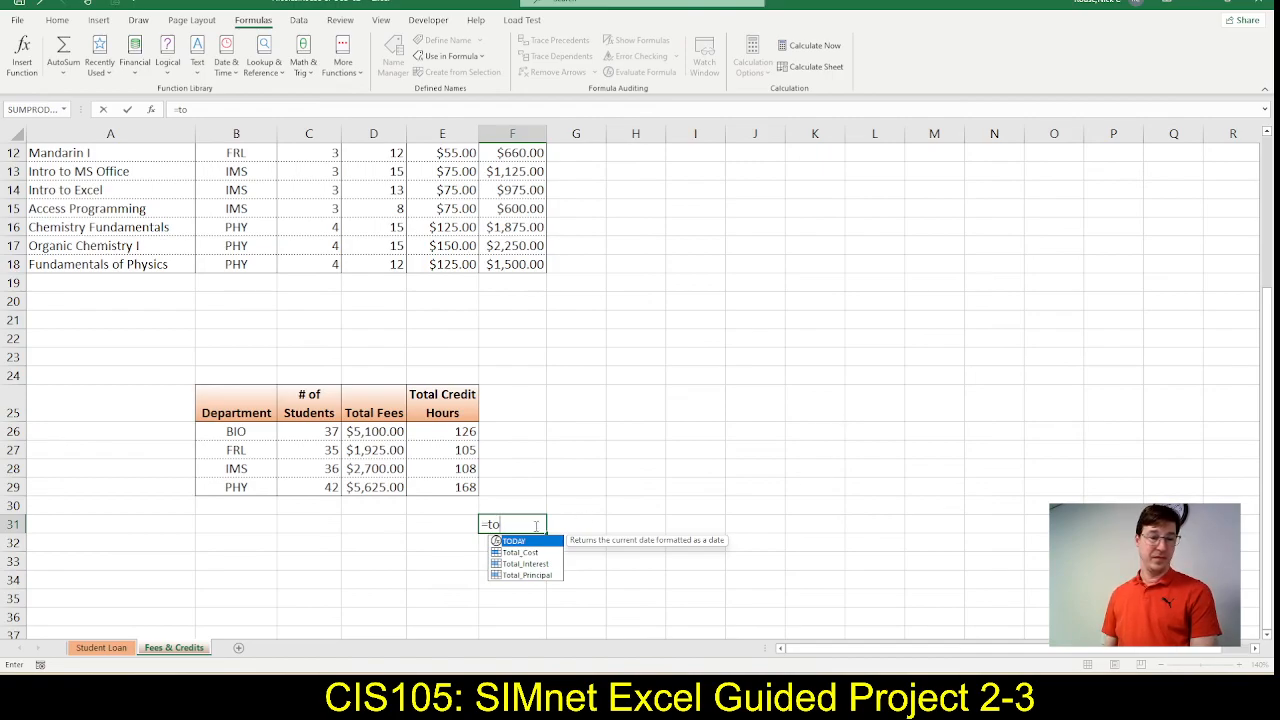
{"action": "double_click", "coordinate": [512, 541]}
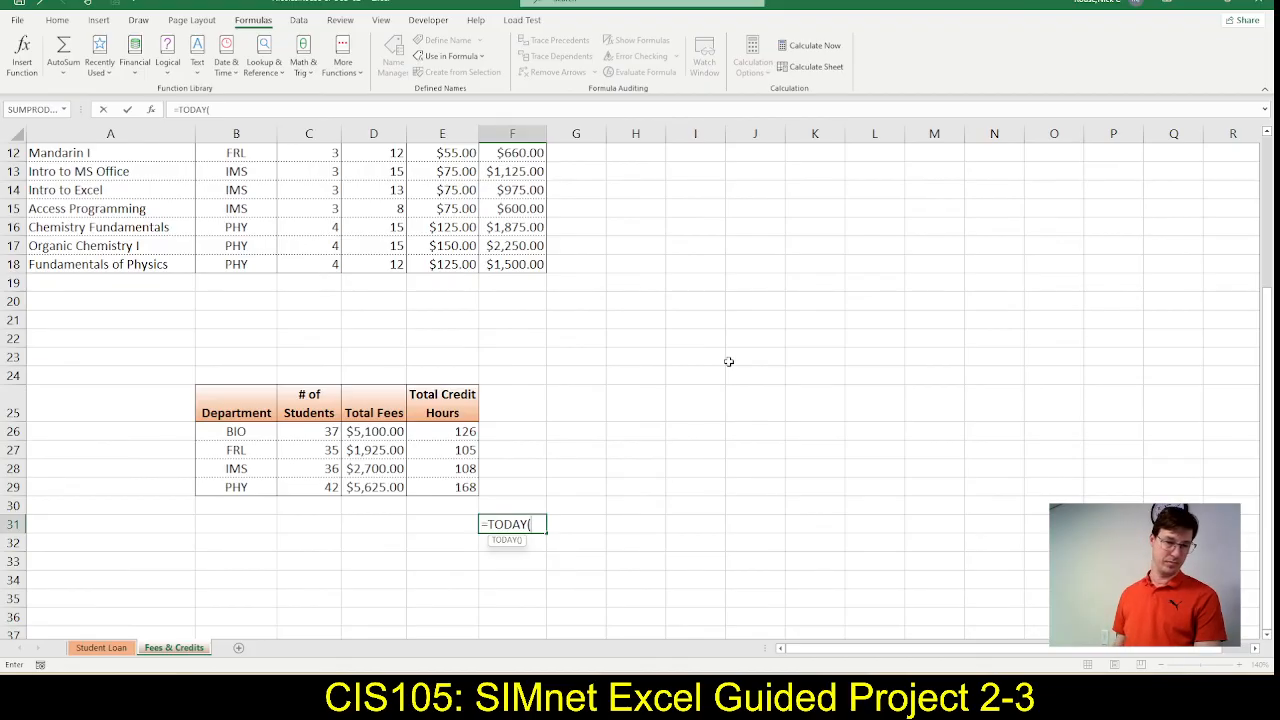
{"action": "key", "text": "Return"}
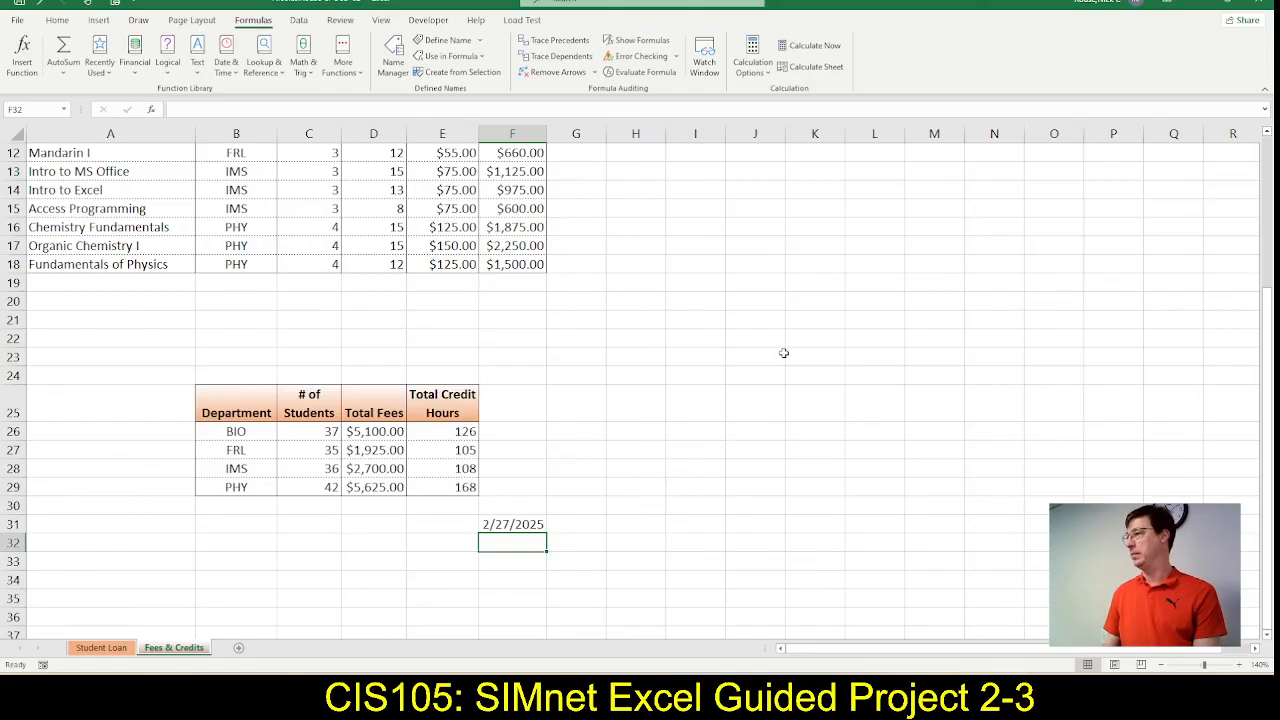
Step: Switch to the SIMnet instructions and check off items a through d of step 14, Insert the current date
{"action": "key", "text": "alt+Tab"}
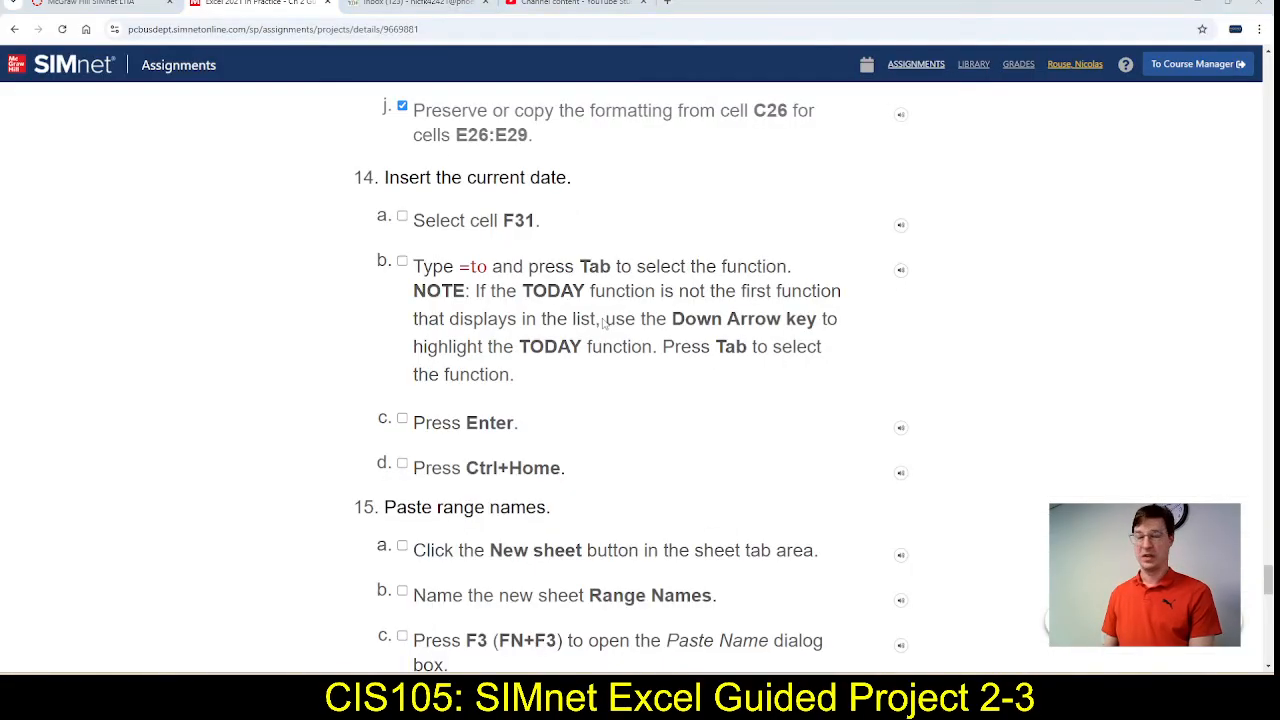
{"action": "left_click", "coordinate": [403, 217]}
{"action": "left_click", "coordinate": [402, 272]}
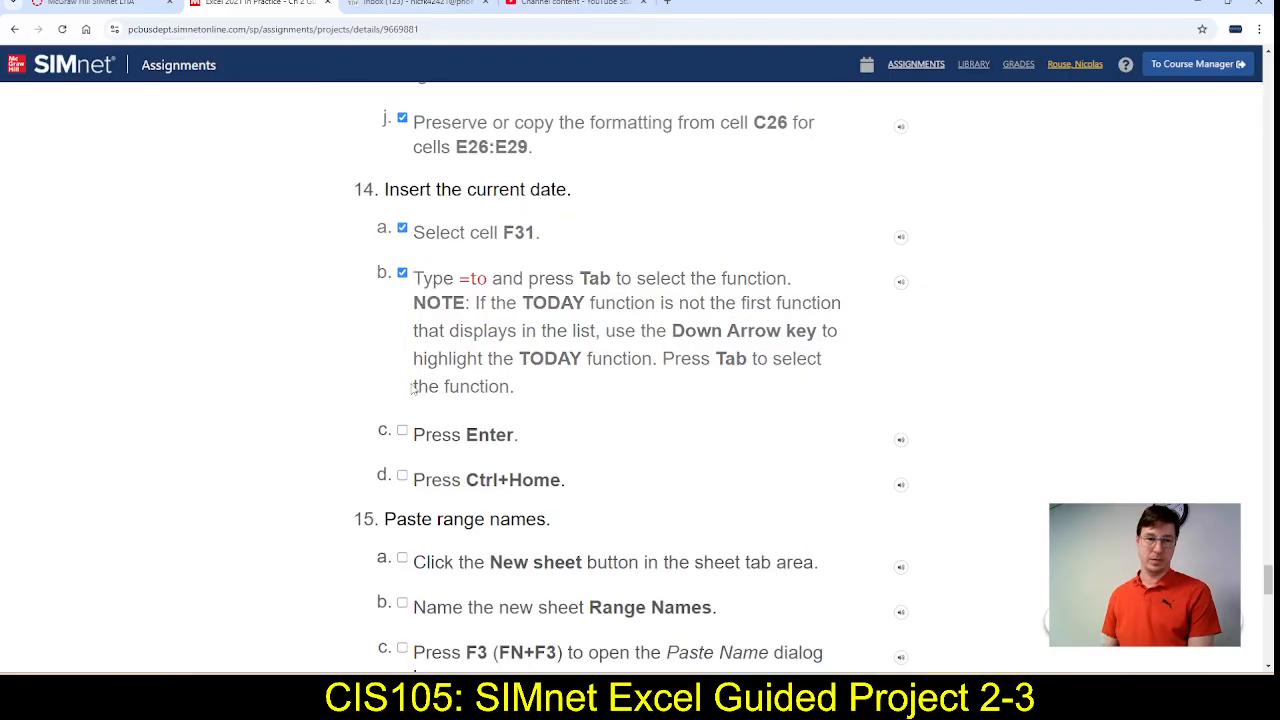
{"action": "left_click", "coordinate": [402, 477]}
Step: Return to Excel, clear cell F31 and enter the TODAY function in it again
{"action": "key", "text": "alt+Tab"}
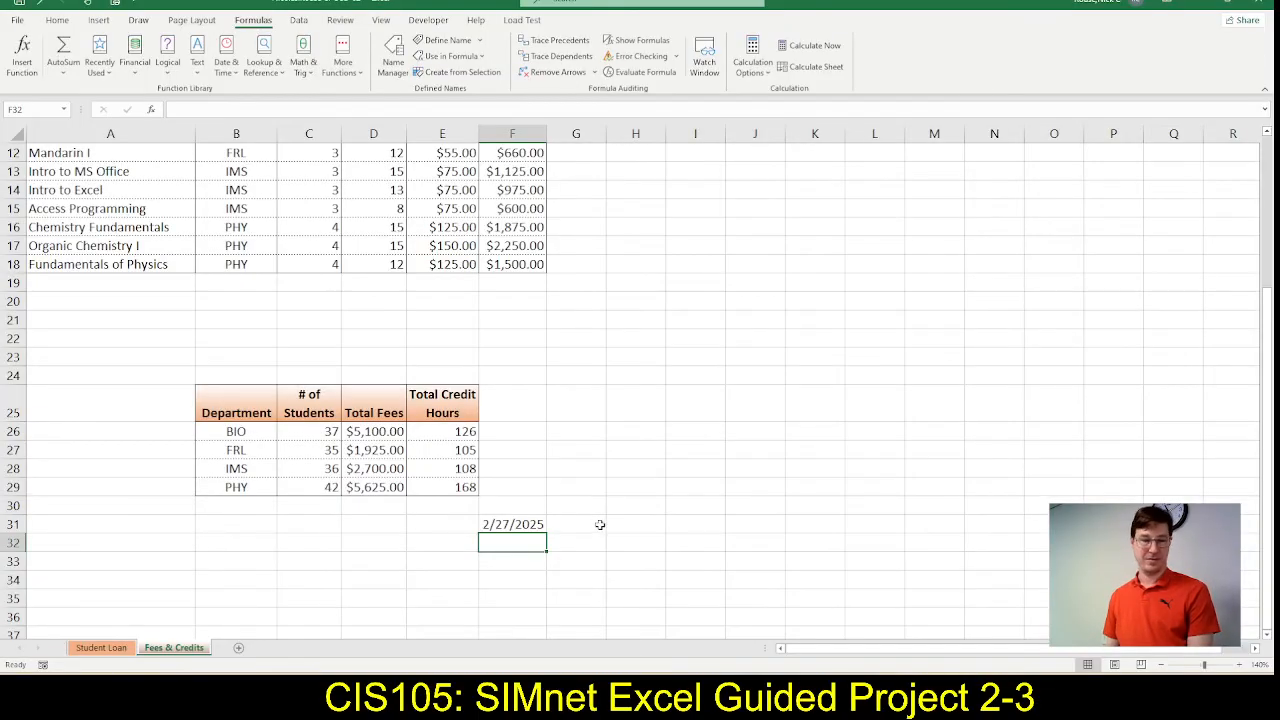
{"action": "left_click", "coordinate": [505, 524]}
{"action": "key", "text": "Delete"}
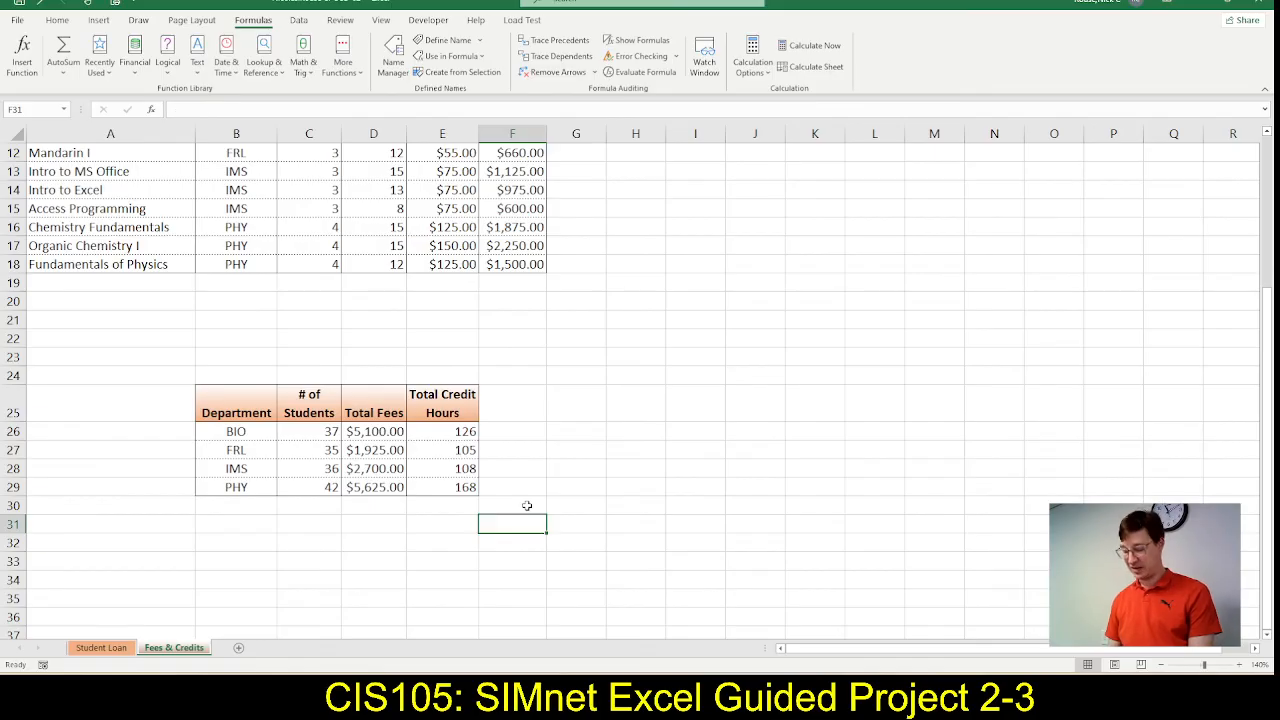
{"action": "type", "text": "=to"}
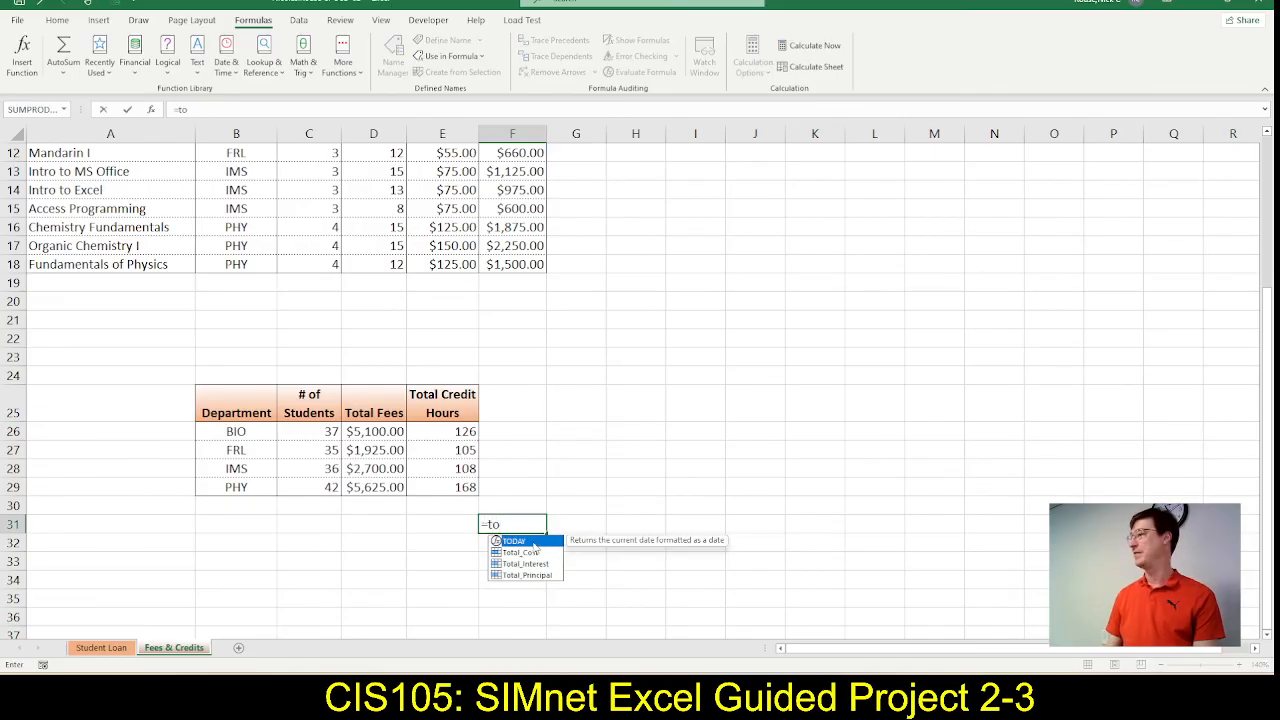
{"action": "double_click", "coordinate": [533, 540]}
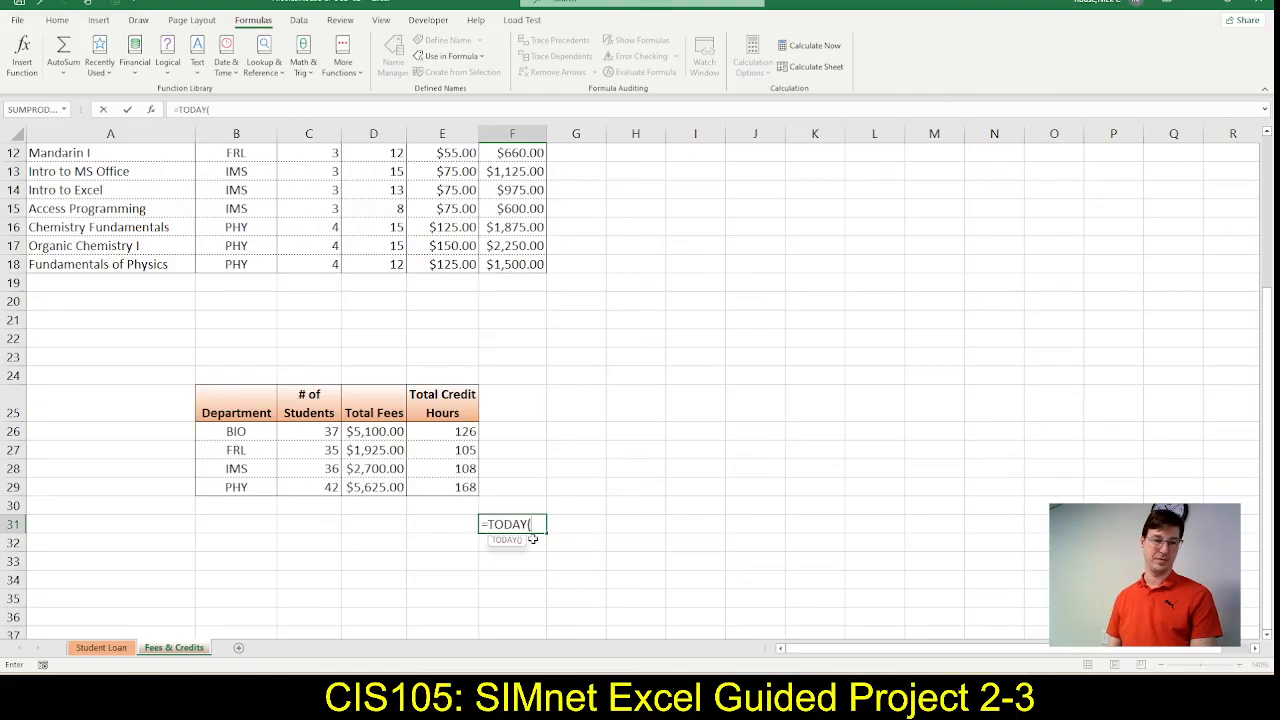
{"action": "key", "text": "Return"}
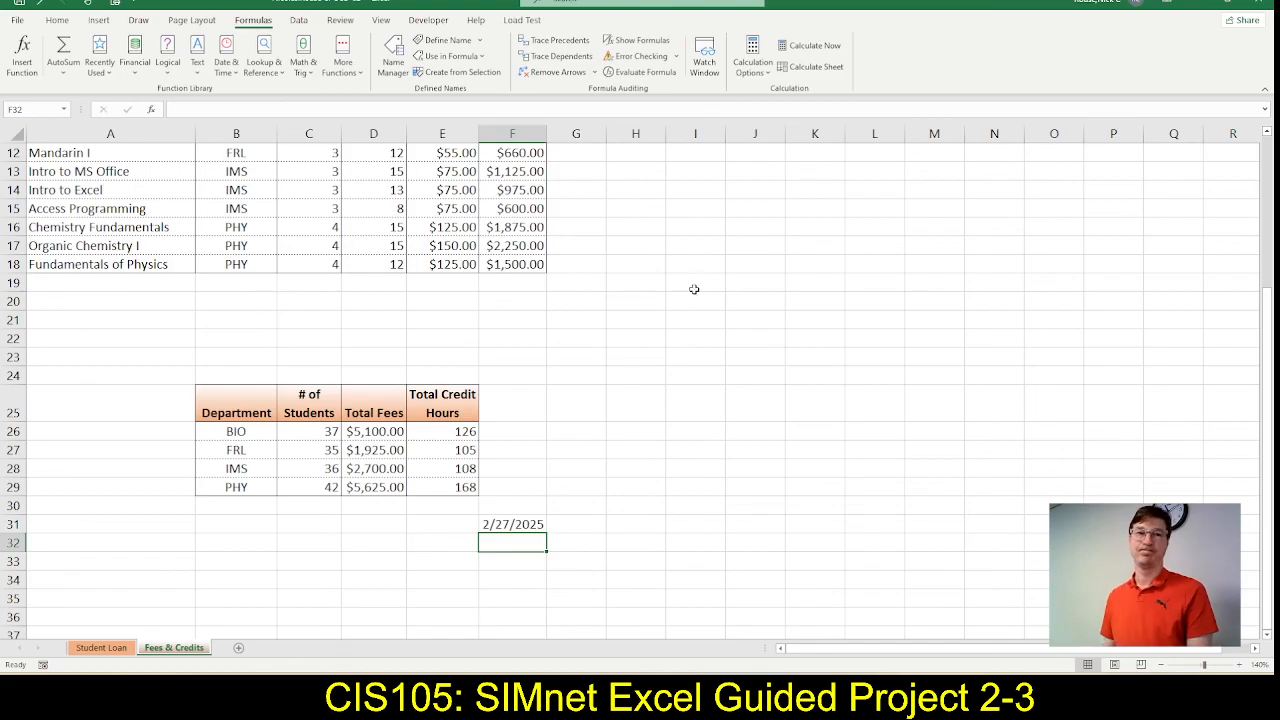
Step: Consult step 15 of the SIMnet instructions, then add a new worksheet in Excel and name it Range Names
{"action": "key", "text": "alt+Tab"}
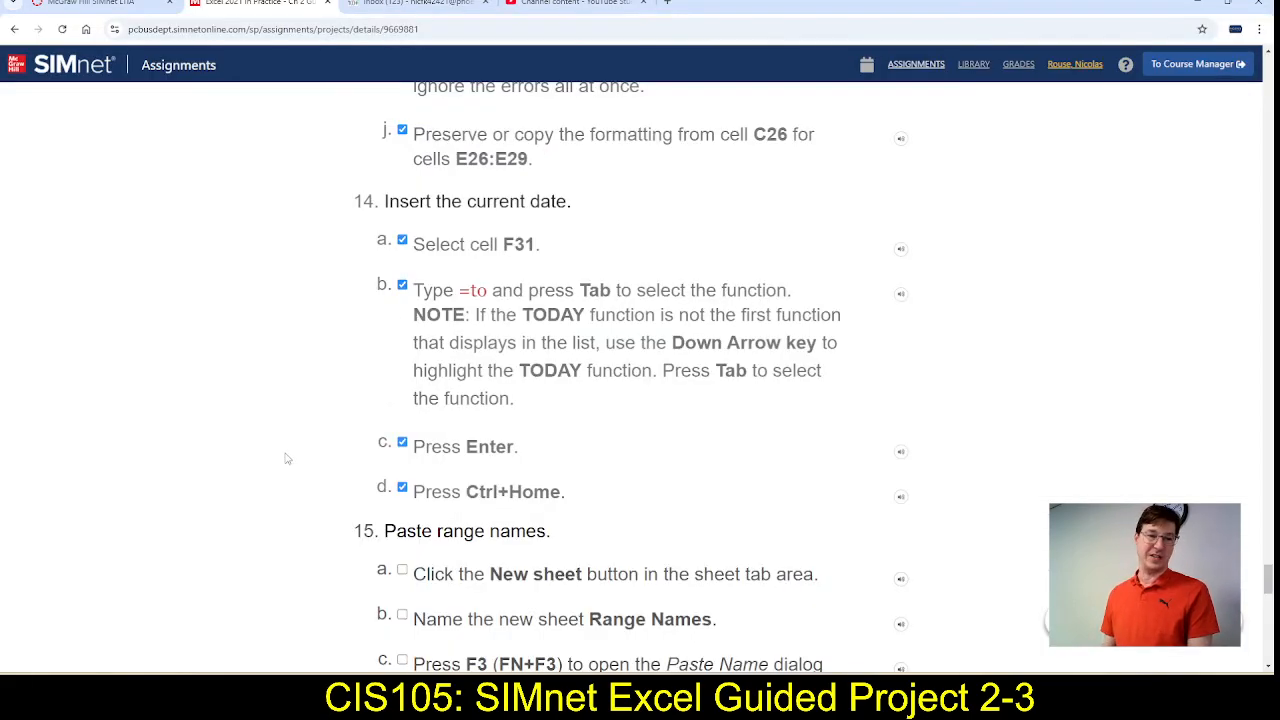
{"action": "scroll", "coordinate": [285, 458], "scroll_direction": "down", "scroll_amount": 3}
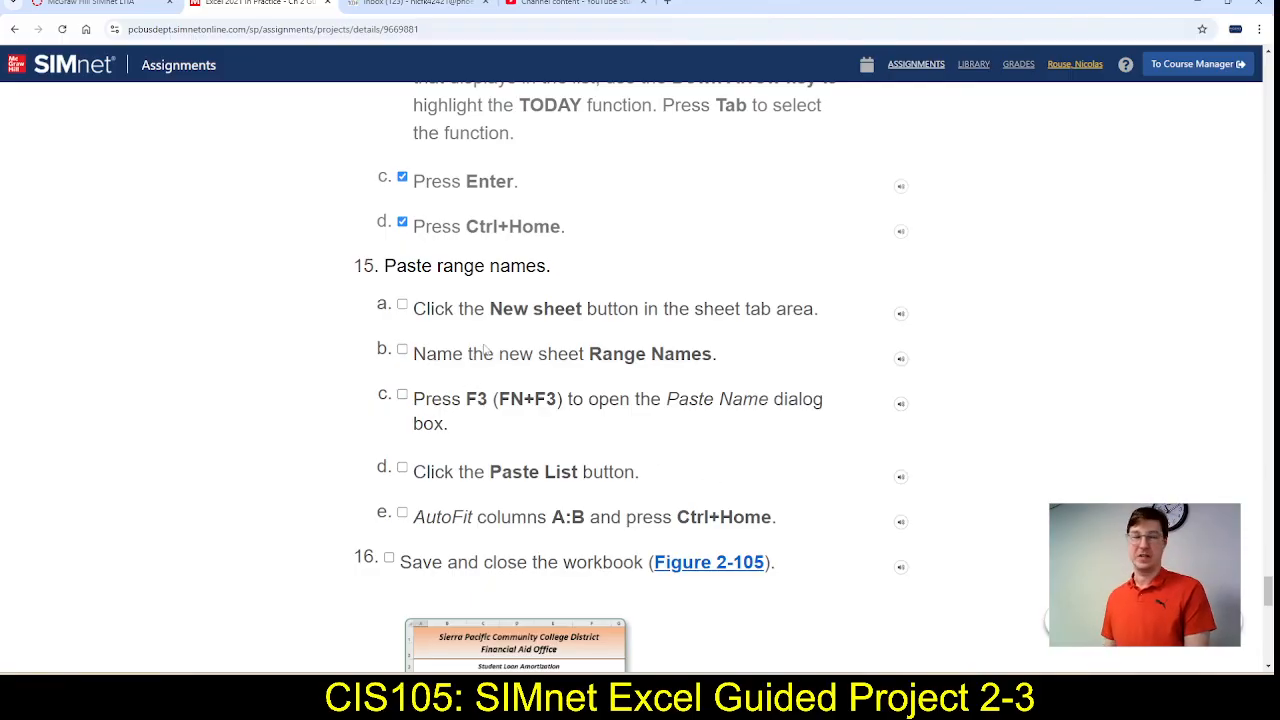
{"action": "key", "text": "alt+Tab"}
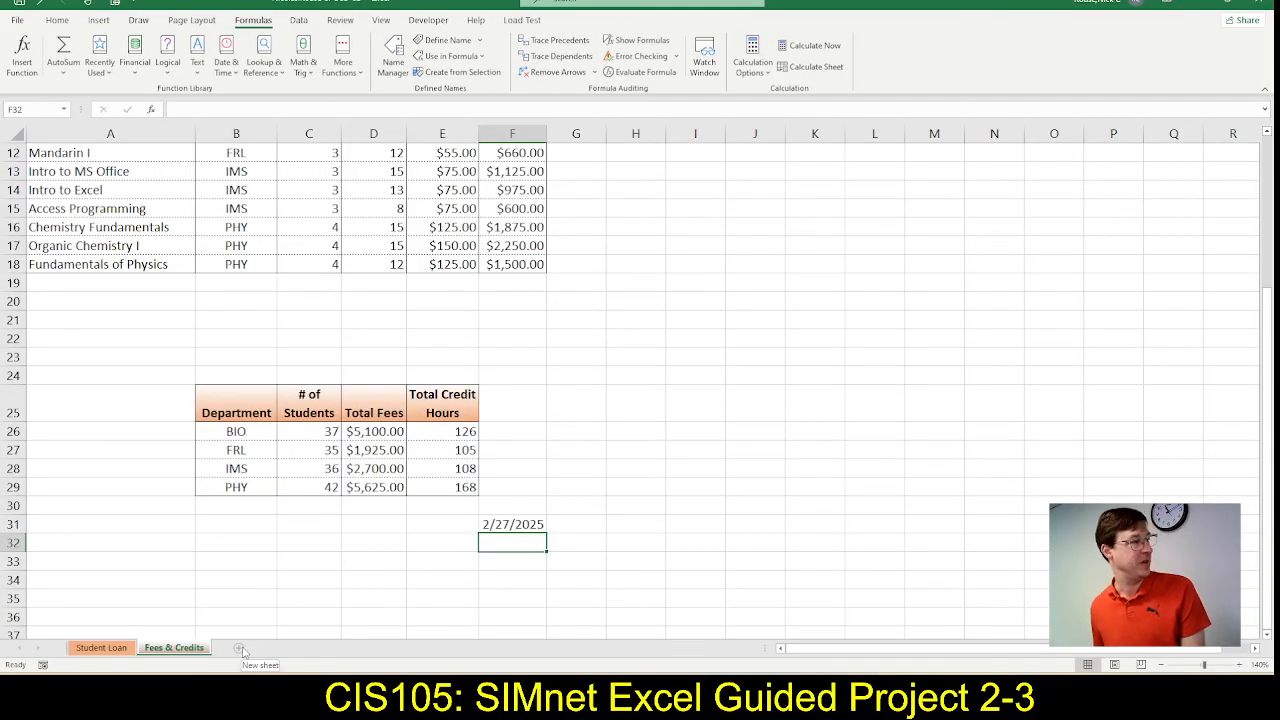
{"action": "left_click", "coordinate": [241, 649]}
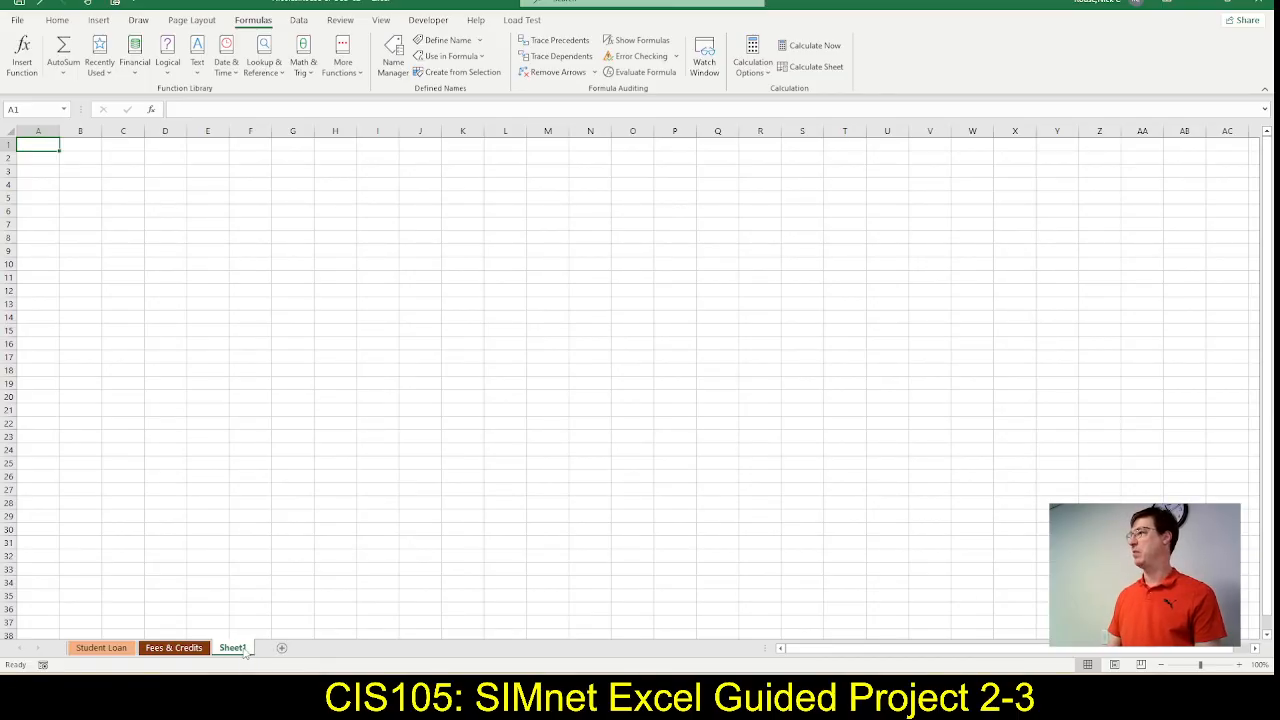
{"action": "double_click", "coordinate": [240, 649]}
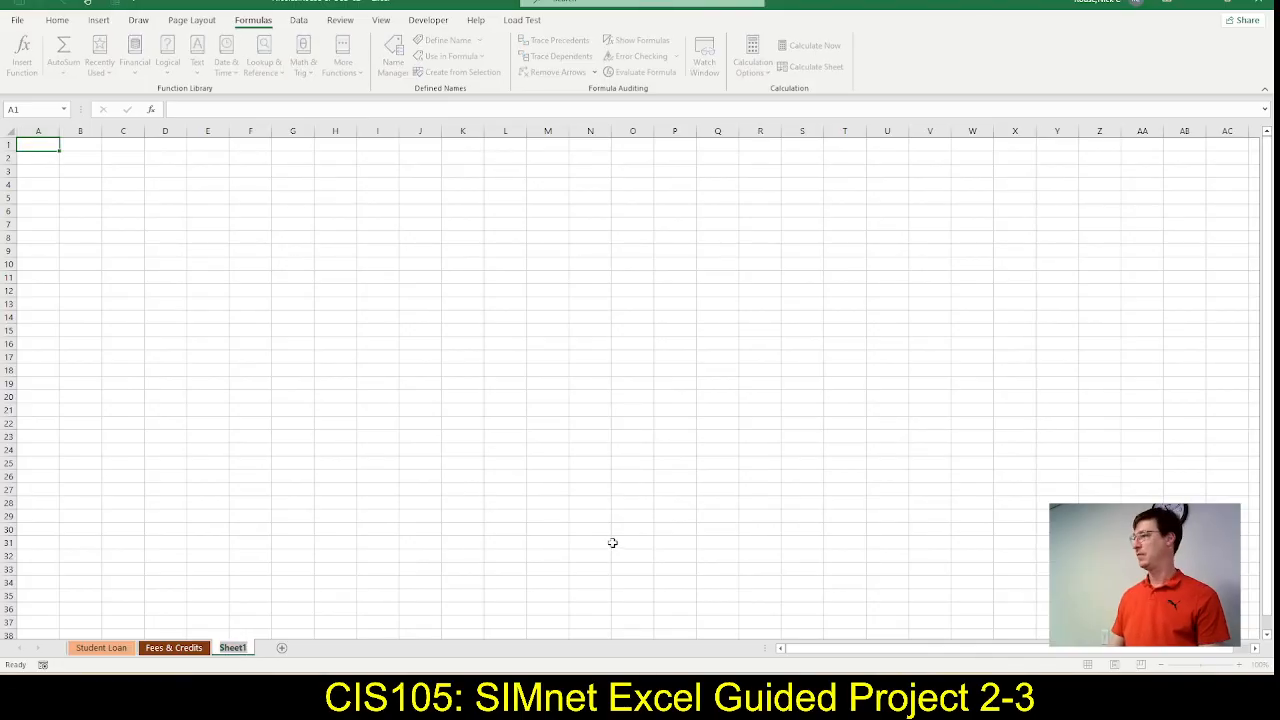
{"action": "type", "text": "Range"}
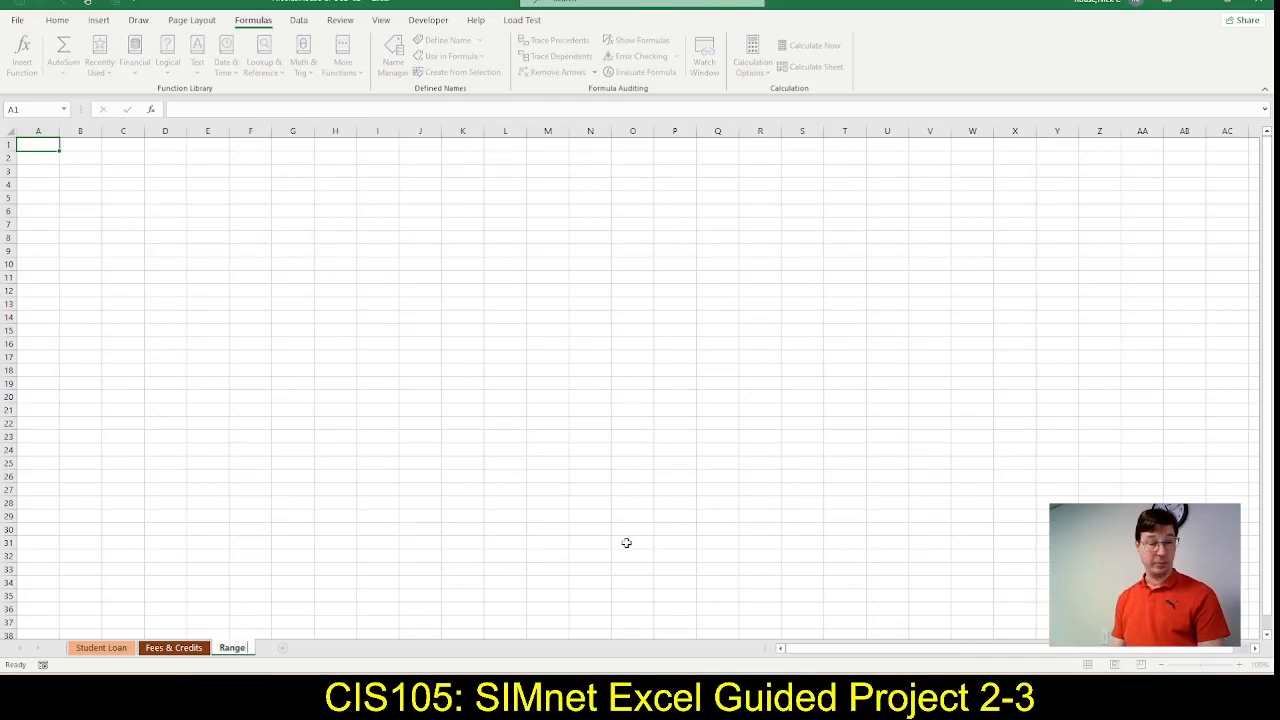
{"action": "type", "text": " Names"}
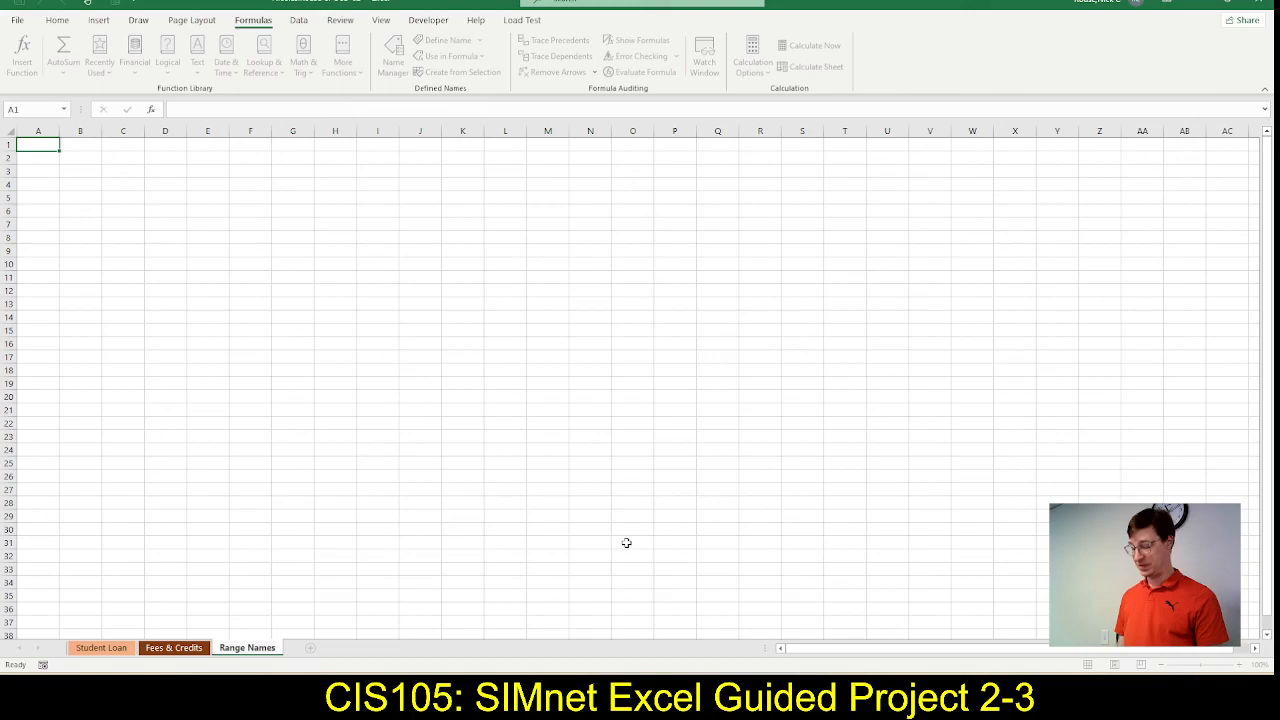
{"action": "key", "text": "Return"}
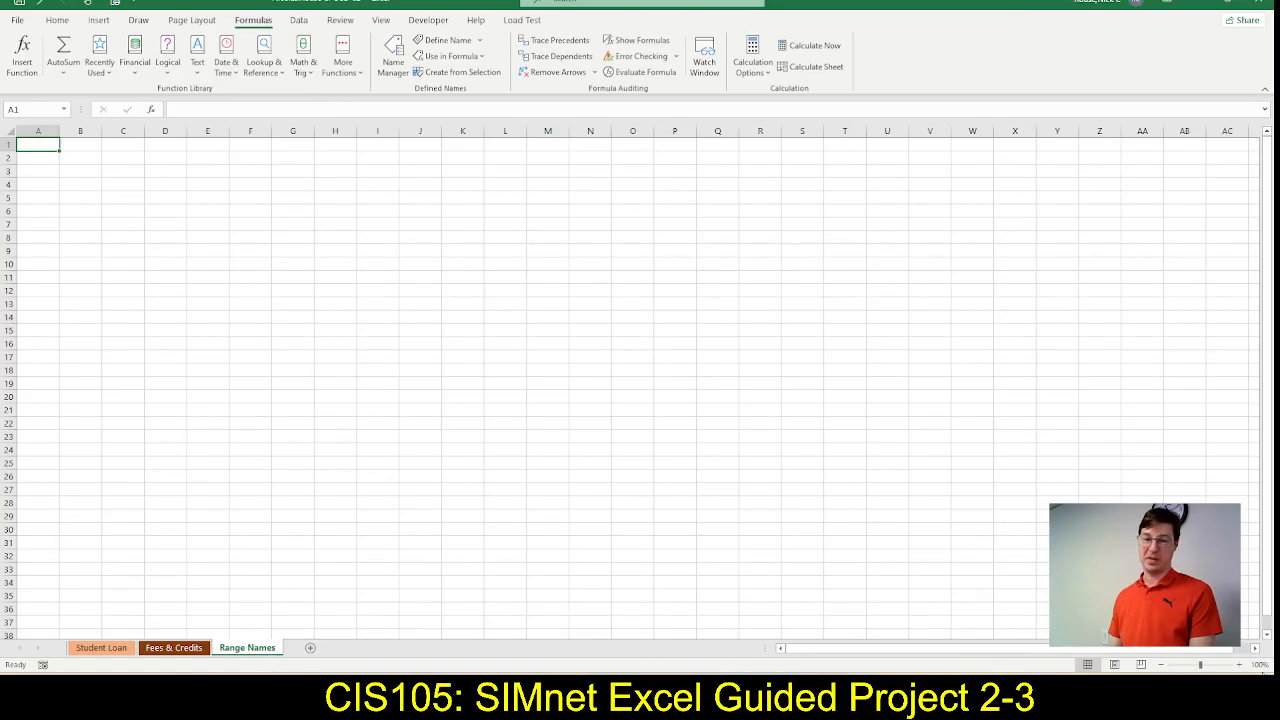
Step: Zoom the Range Names sheet to 220% and switch to SIMnet to review the instructions for pasting range names
{"action": "left_click", "coordinate": [1240, 665]}
{"action": "left_click", "coordinate": [1240, 665]}
{"action": "double_click", "coordinate": [1240, 665]}
{"action": "double_click", "coordinate": [1240, 665]}
{"action": "left_click", "coordinate": [1240, 665]}
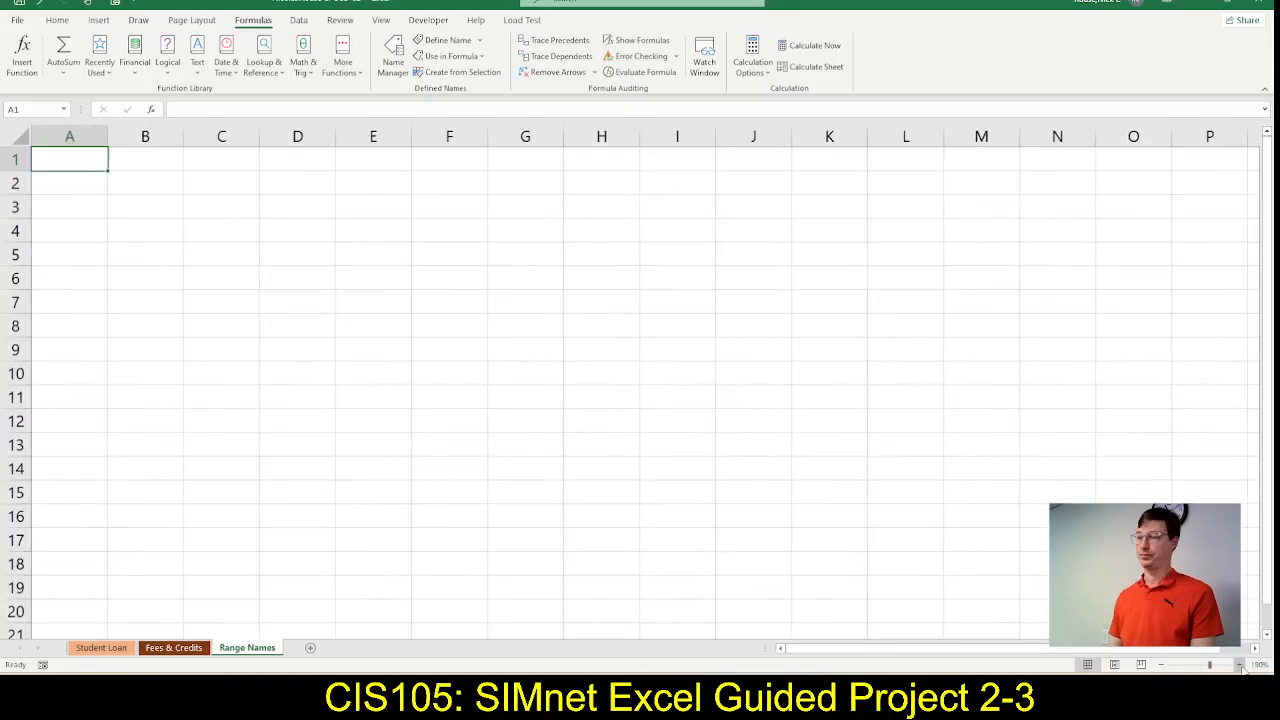
{"action": "left_click", "coordinate": [1240, 665]}
{"action": "left_click", "coordinate": [1240, 665]}
{"action": "double_click", "coordinate": [1240, 665]}
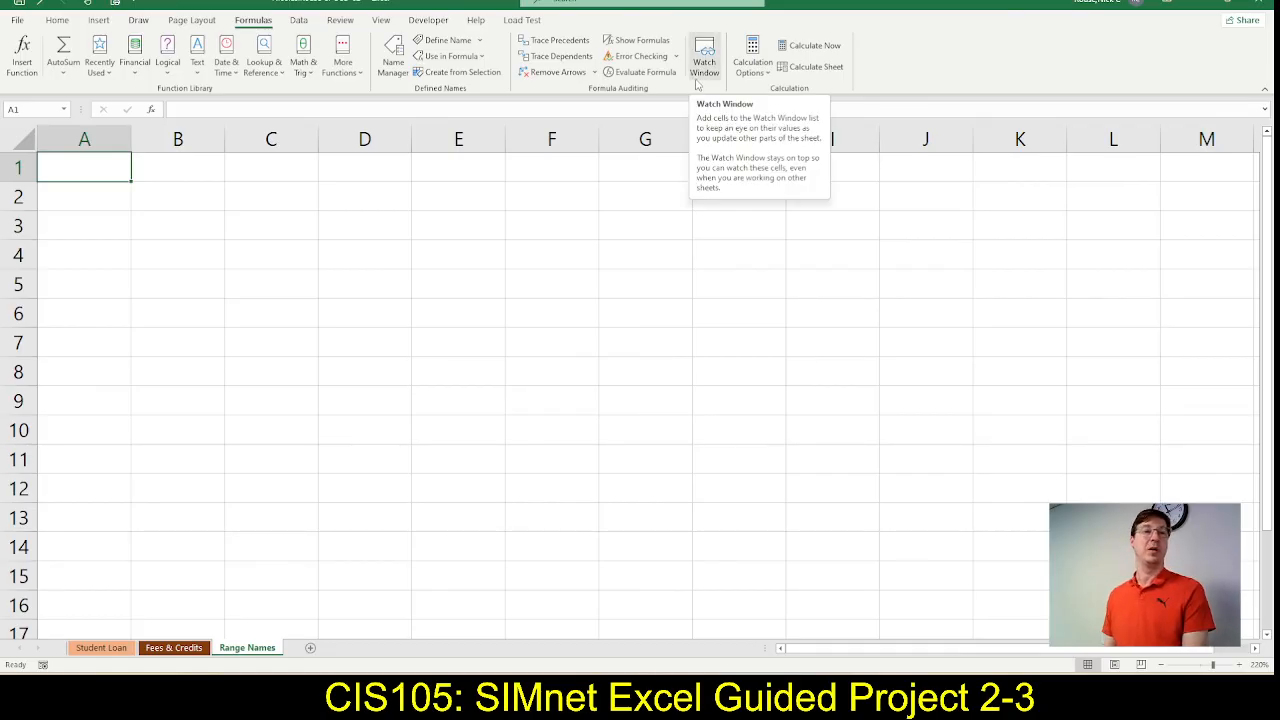
{"action": "key", "text": "alt+Tab"}
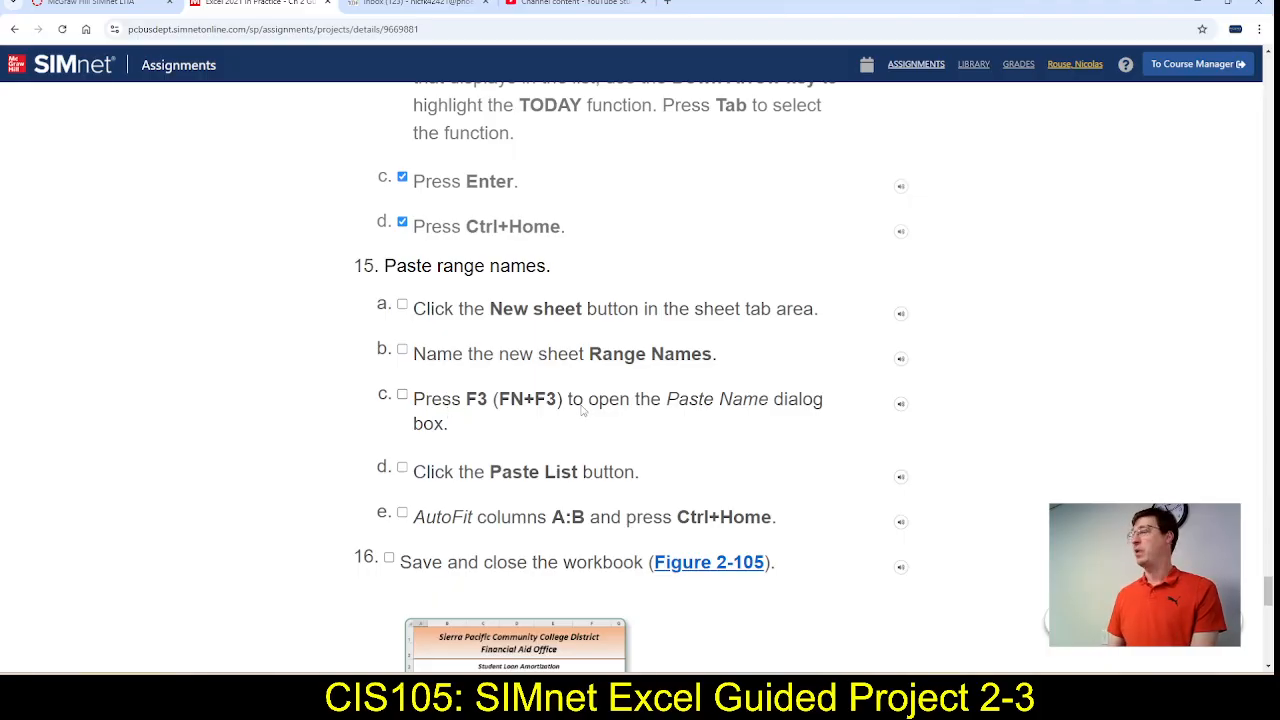
Step: Switch back to the Range Names sheet in Excel
{"action": "key", "text": "alt+Tab"}
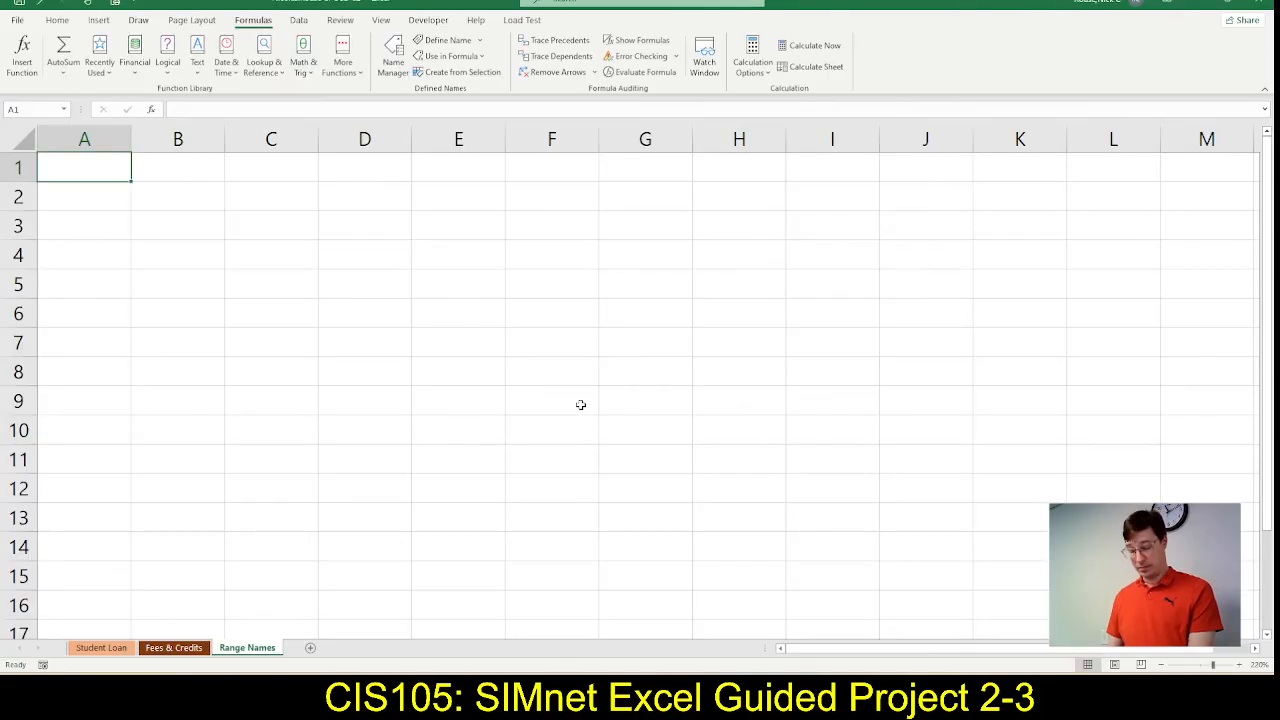
{"action": "key", "text": "F3"}
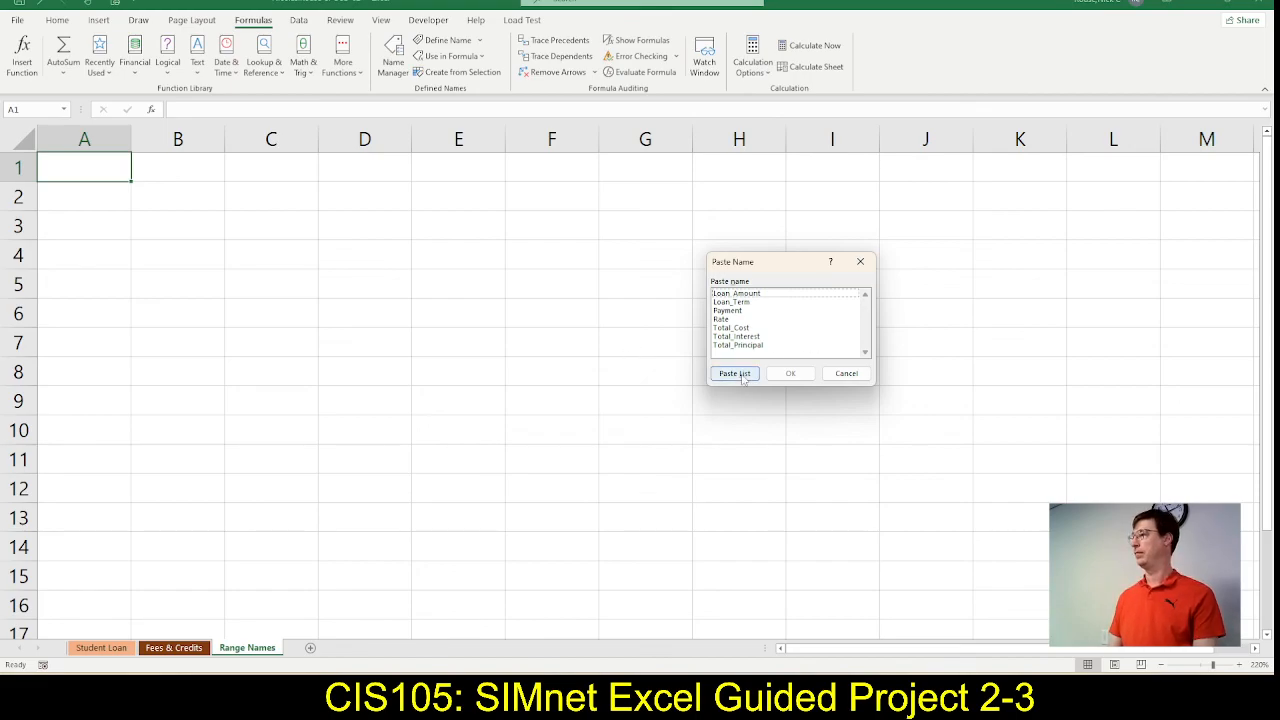
{"action": "left_click", "coordinate": [826, 377]}
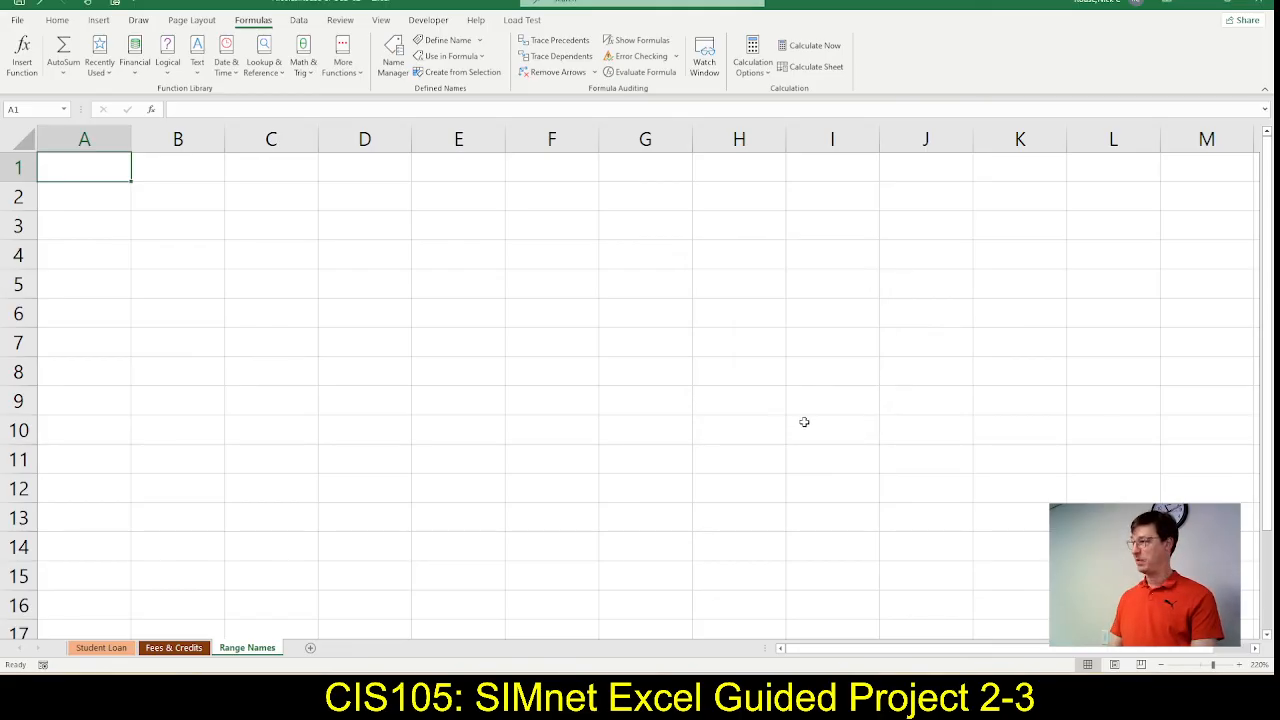
{"action": "key", "text": "F3"}
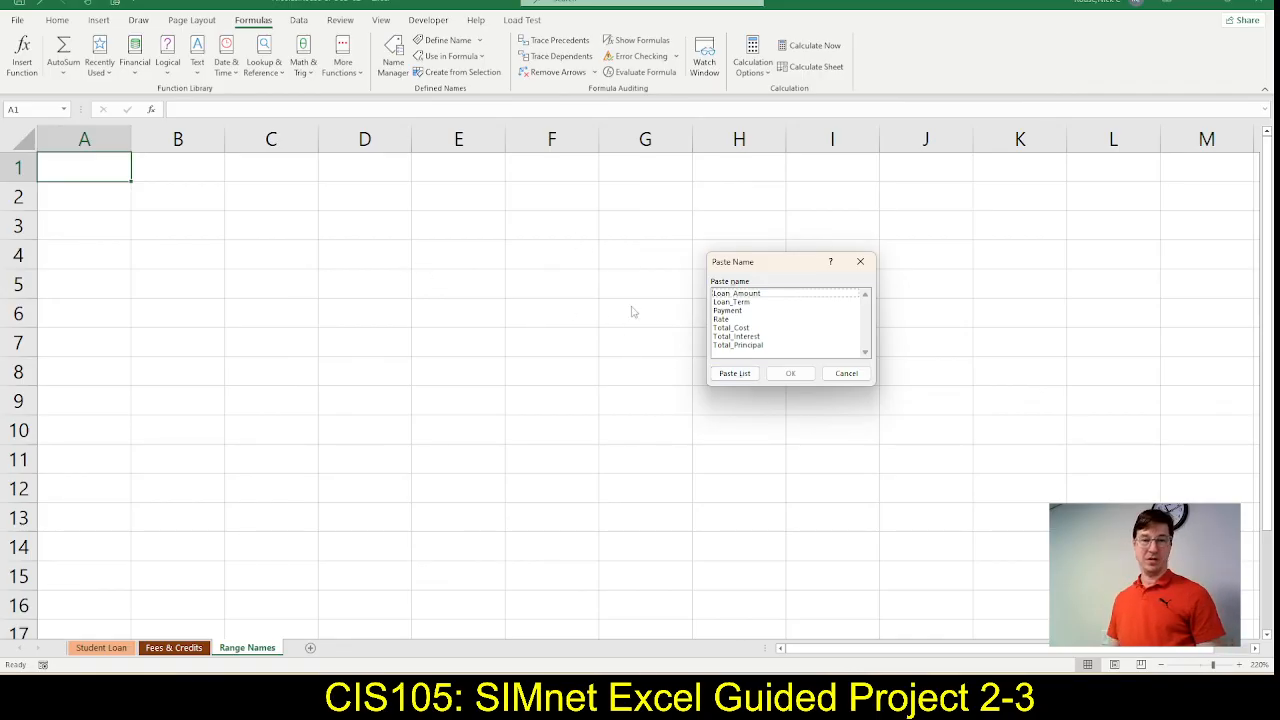
{"action": "left_click", "coordinate": [843, 372]}
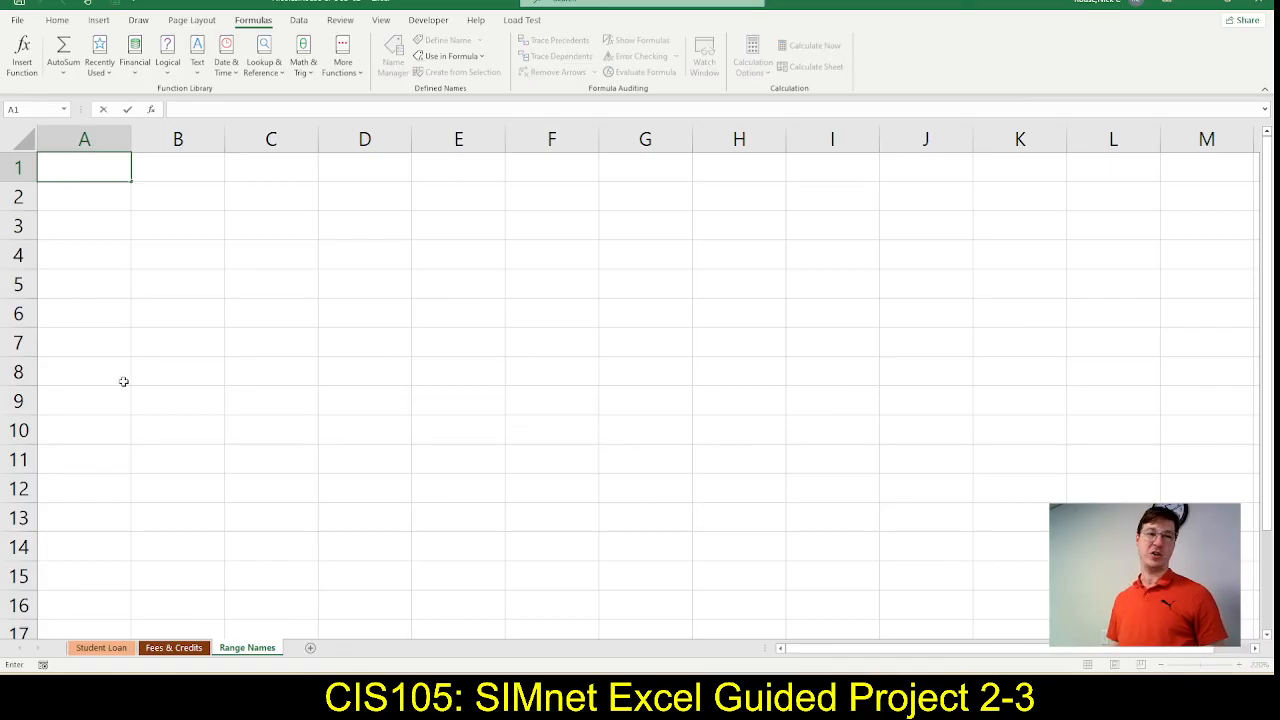
{"action": "left_click", "coordinate": [192, 374]}
Step: Paste the full list of range names starting at cell A1 and AutoFit columns A and B
{"action": "left_click", "coordinate": [90, 158]}
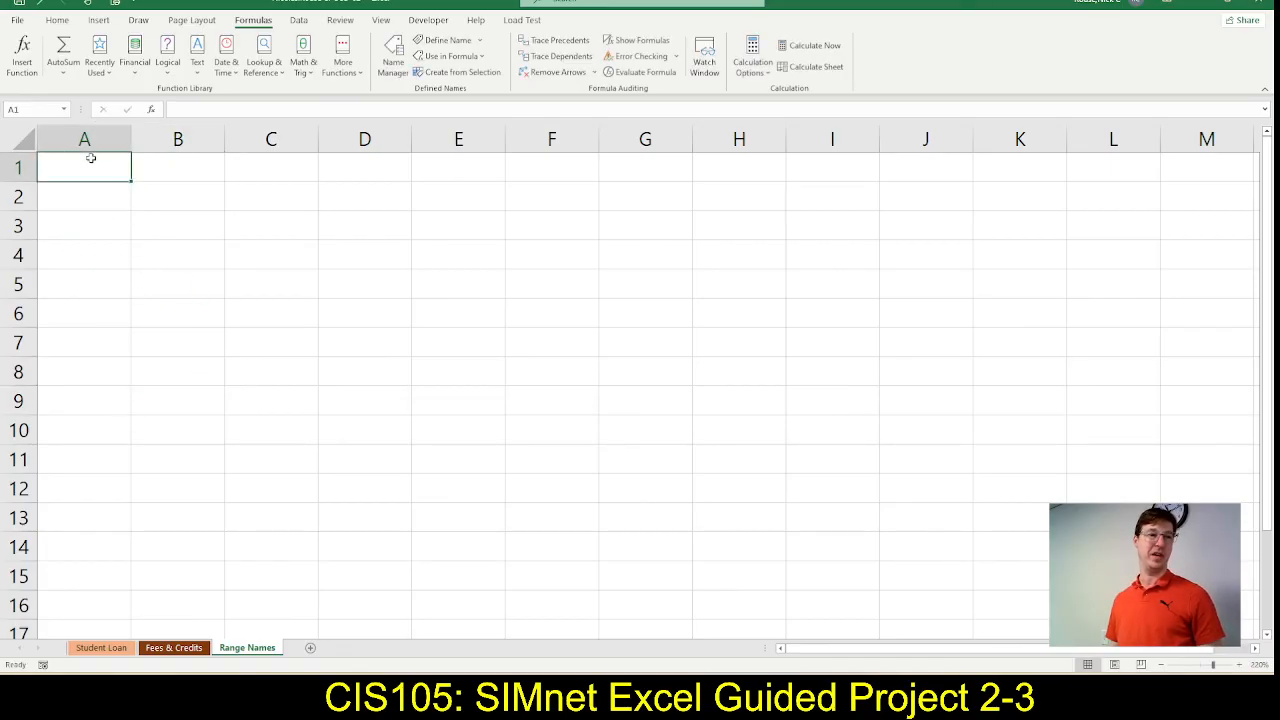
{"action": "key", "text": "F3"}
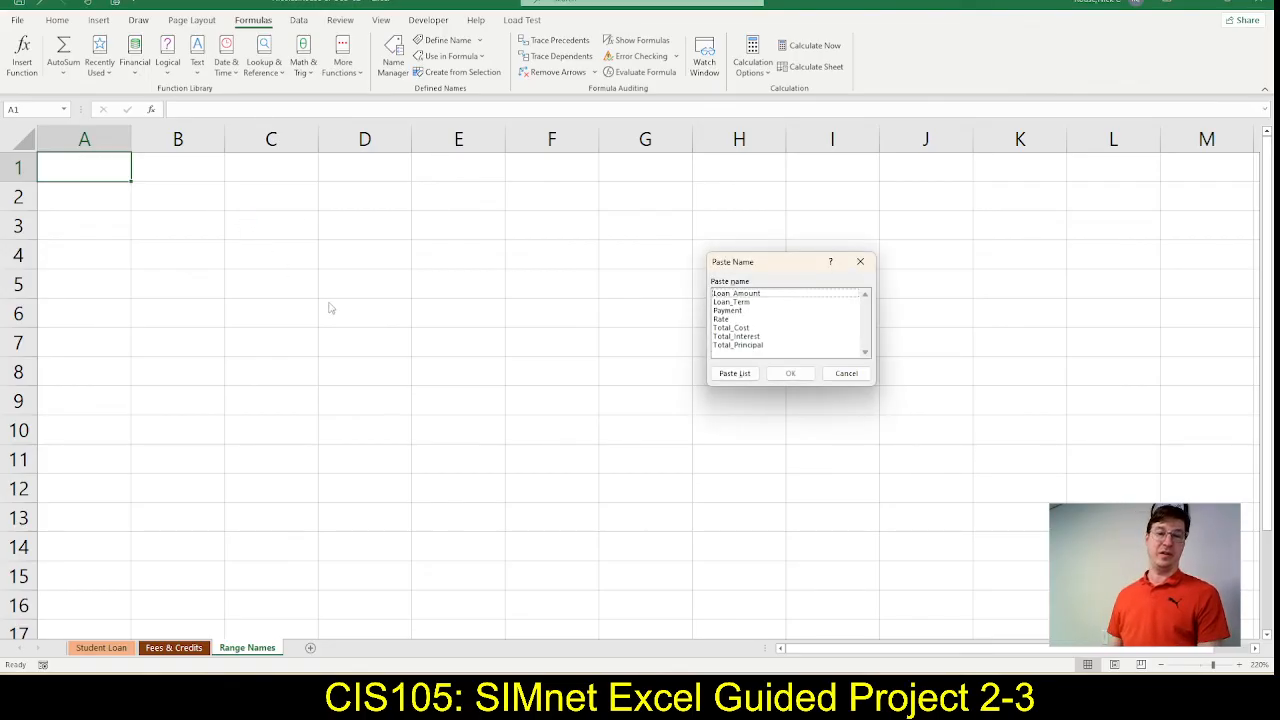
{"action": "left_click", "coordinate": [734, 373]}
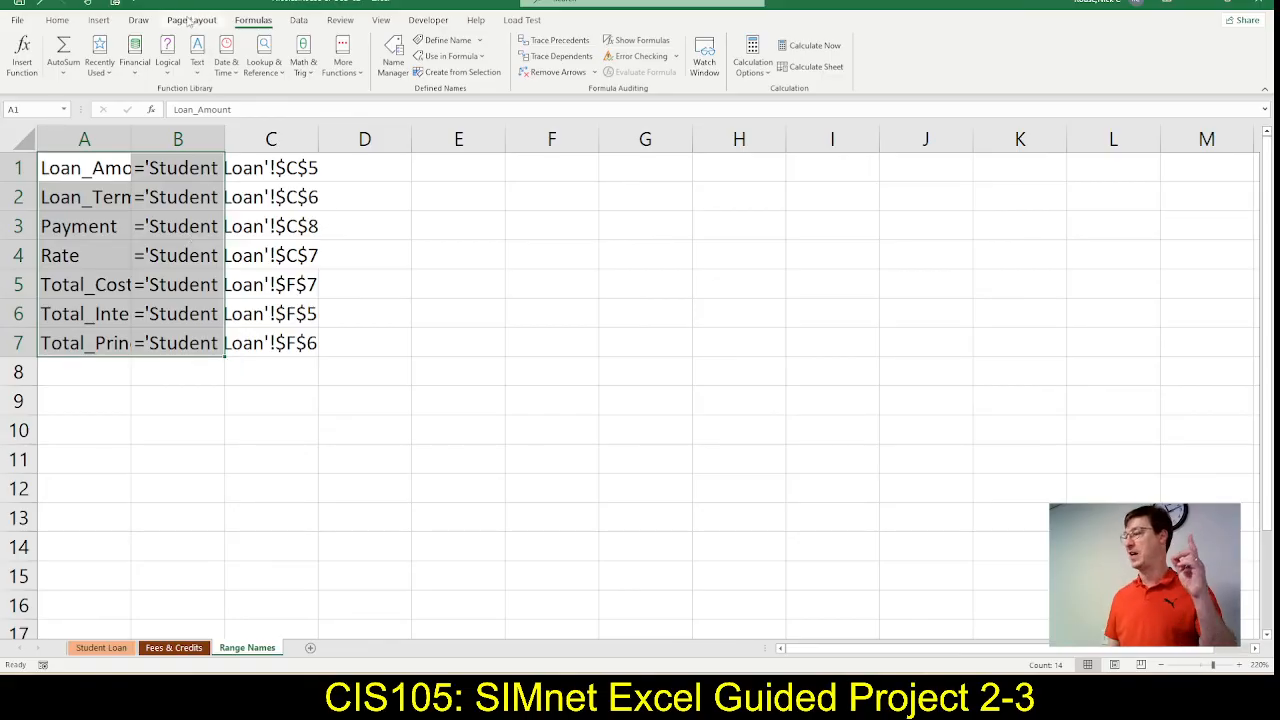
{"action": "double_click", "coordinate": [131, 139]}
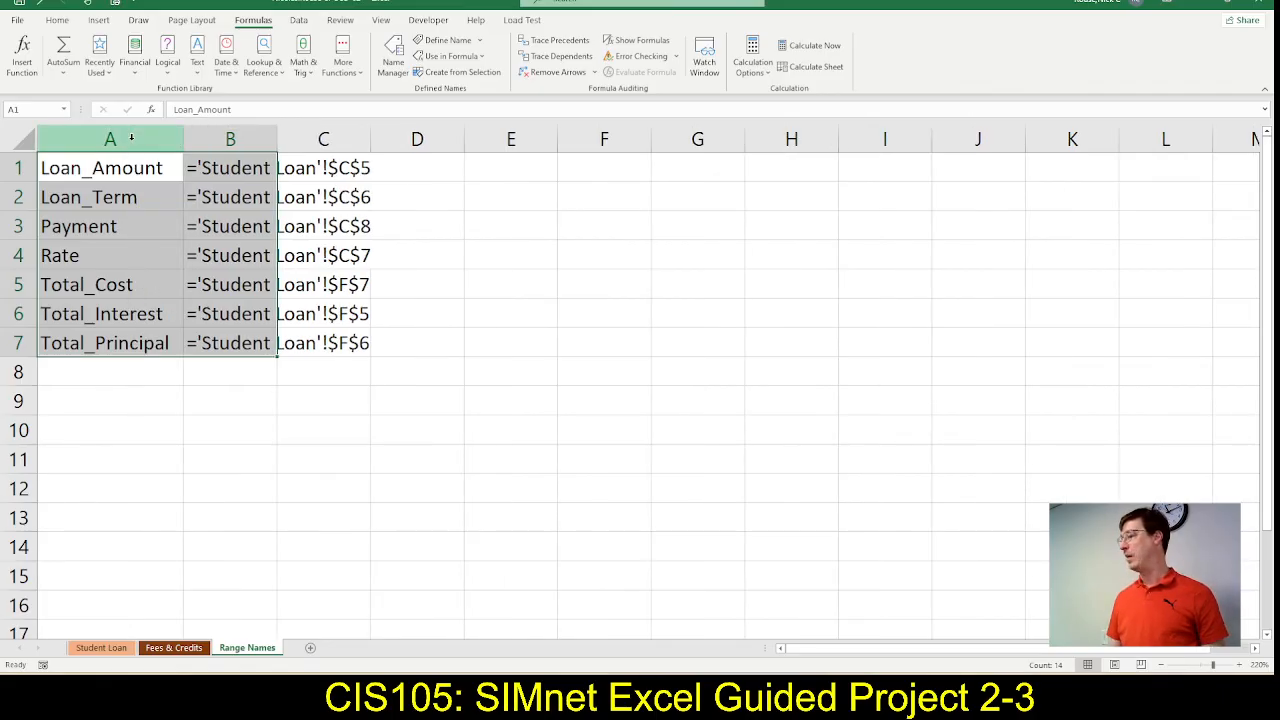
{"action": "double_click", "coordinate": [272, 135]}
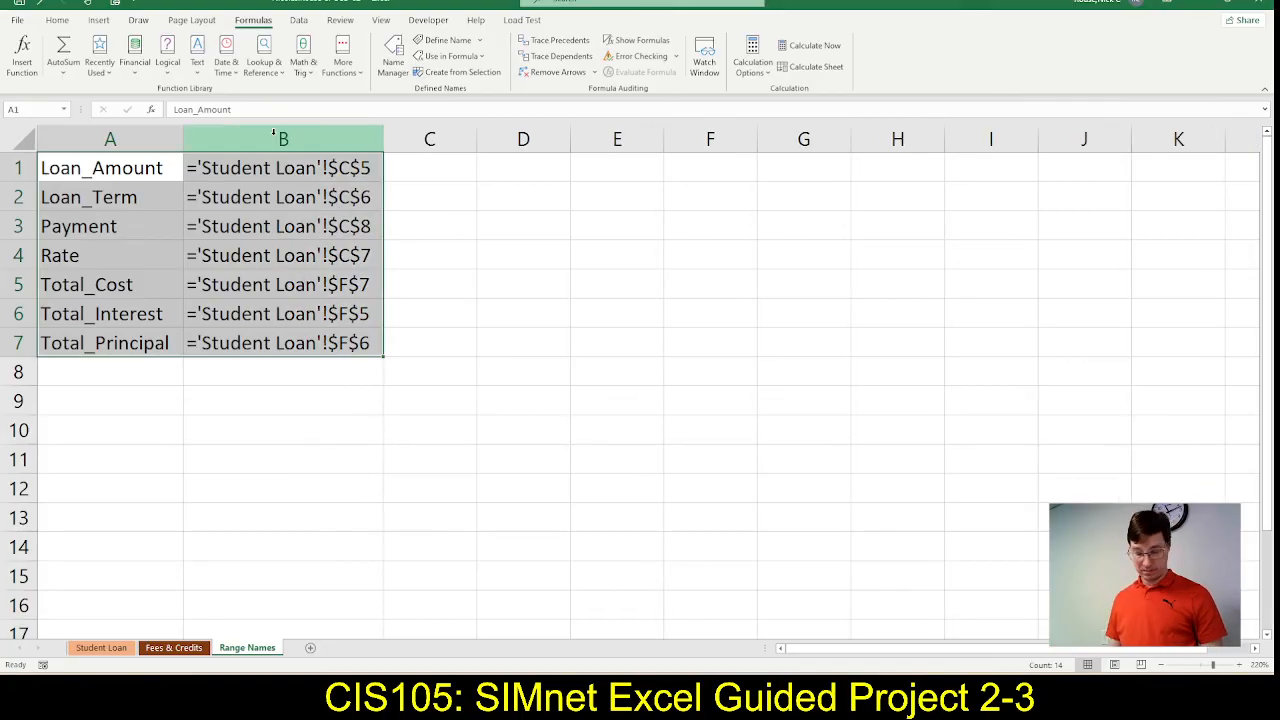
Step: Switch to SIMnet, upload the completed SPCCD-02 workbook from the Downloads folder and submit it for grading
{"action": "key", "text": "alt+Tab"}
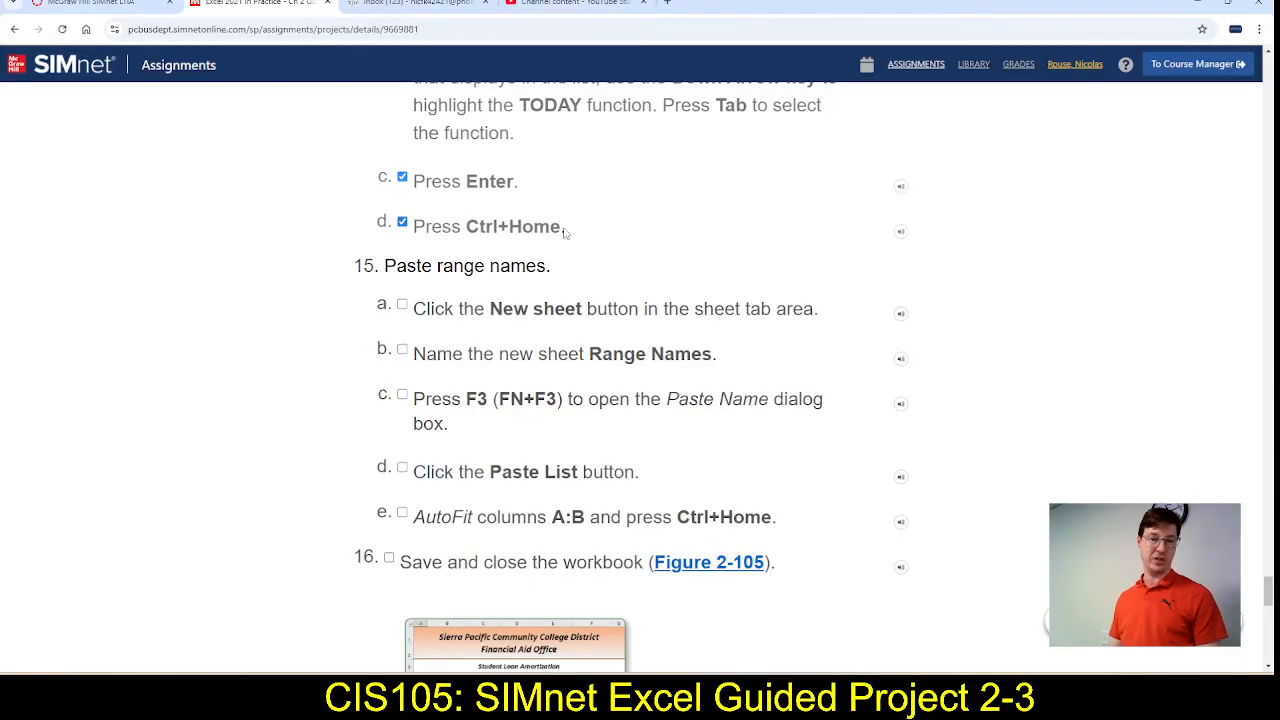
{"action": "key", "text": "alt+Tab"}
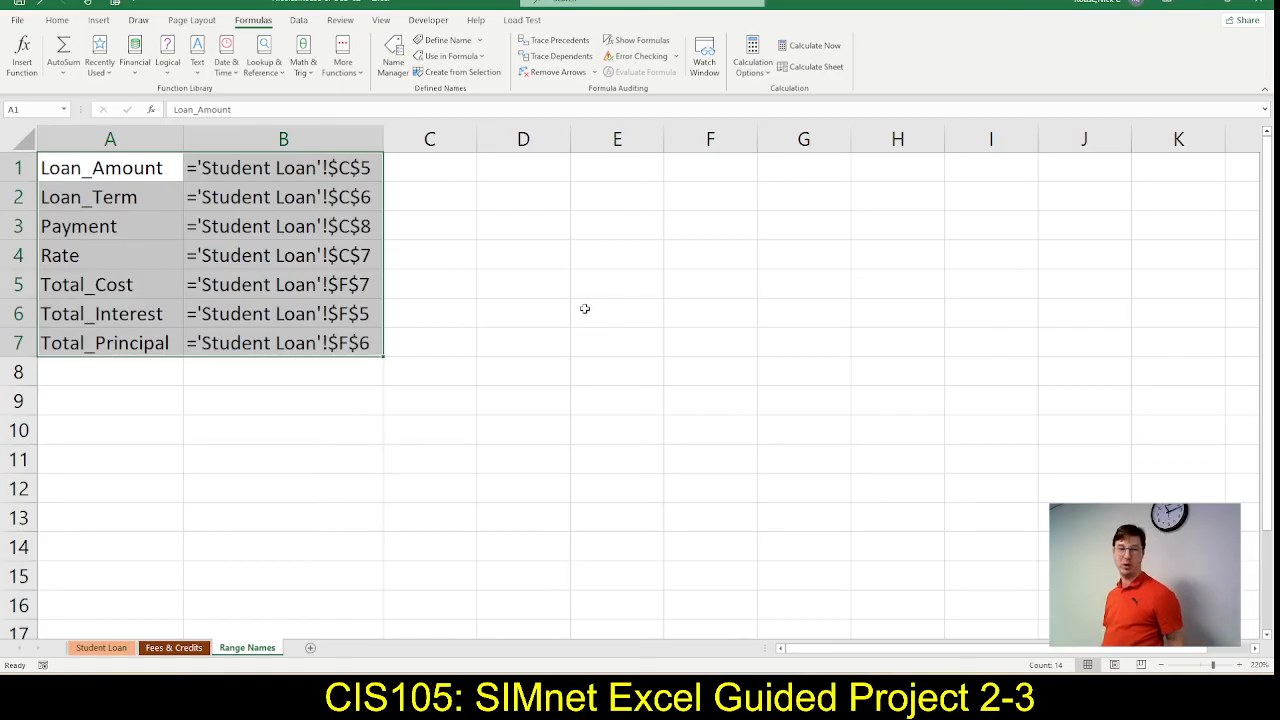
{"action": "key", "text": "alt+Tab"}
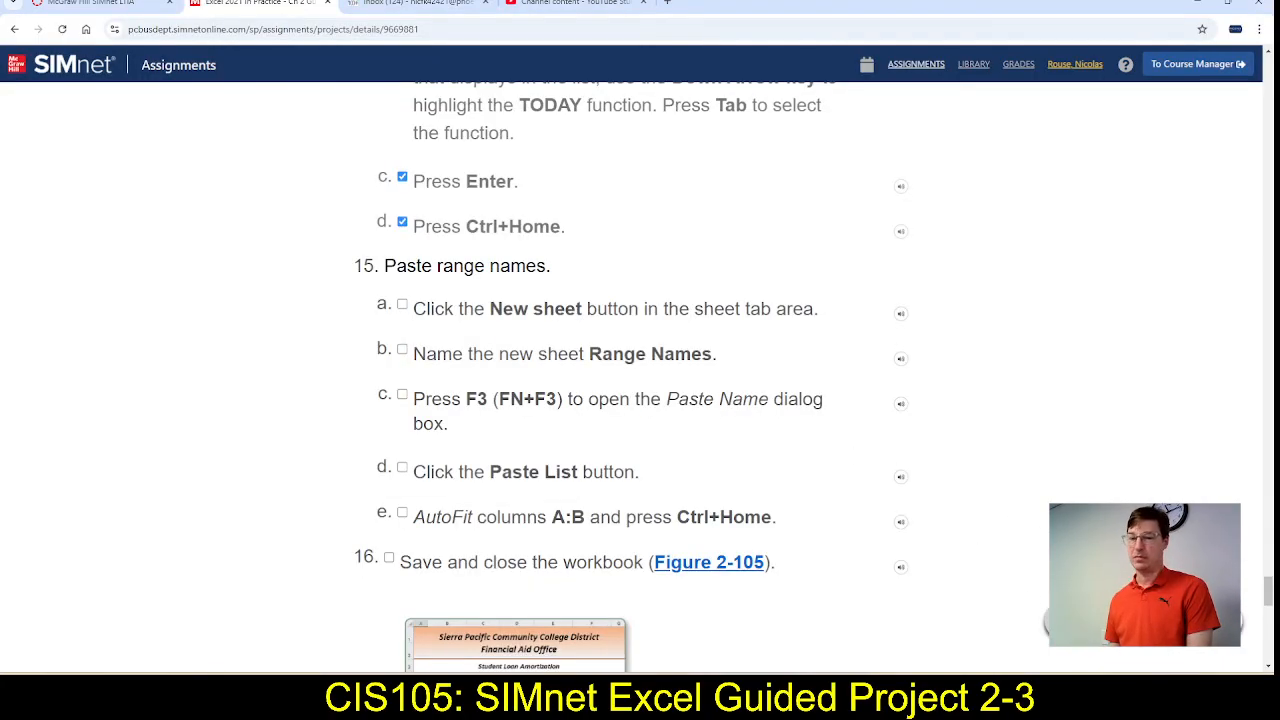
{"action": "left_click", "coordinate": [1144, 623]}
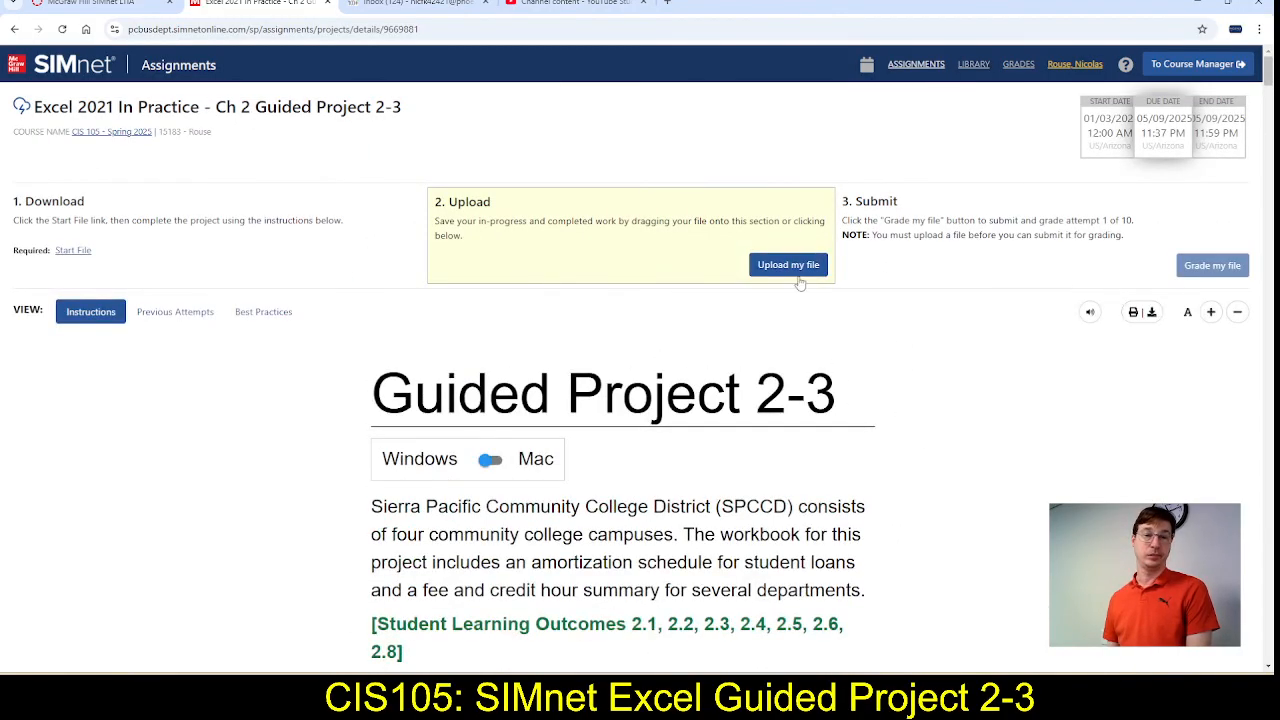
{"action": "left_click", "coordinate": [786, 266]}
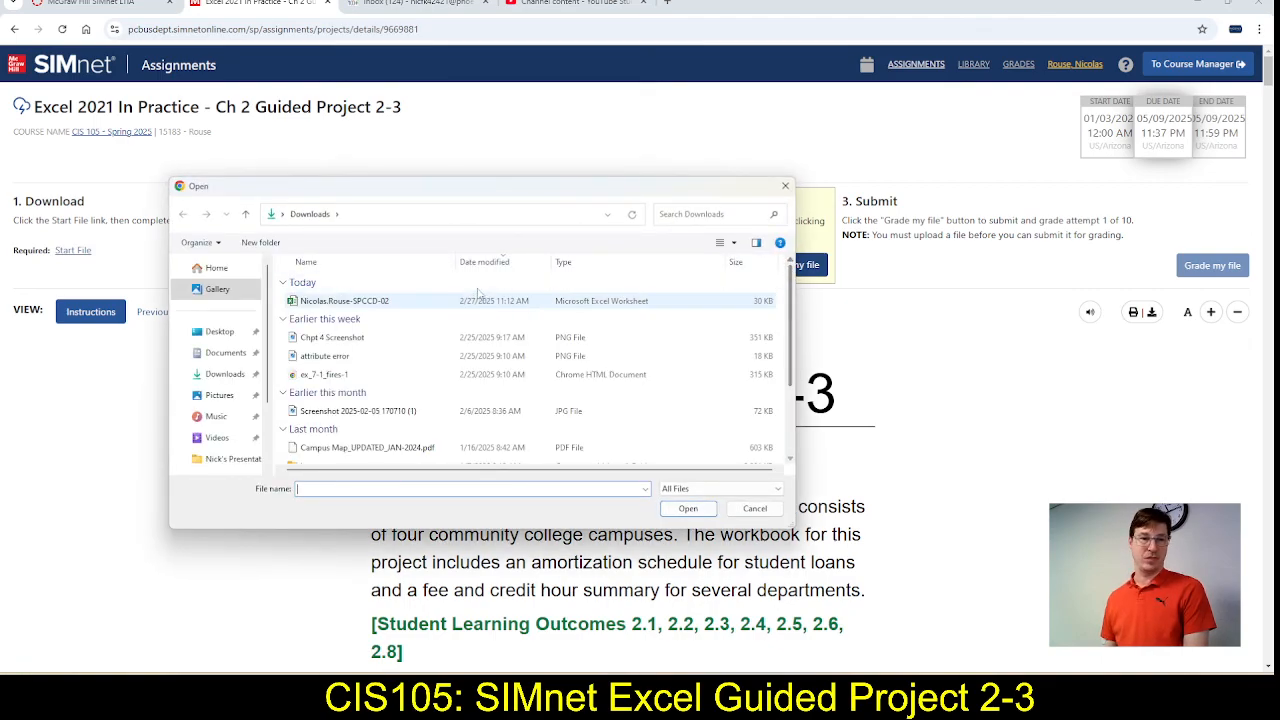
{"action": "double_click", "coordinate": [366, 301]}
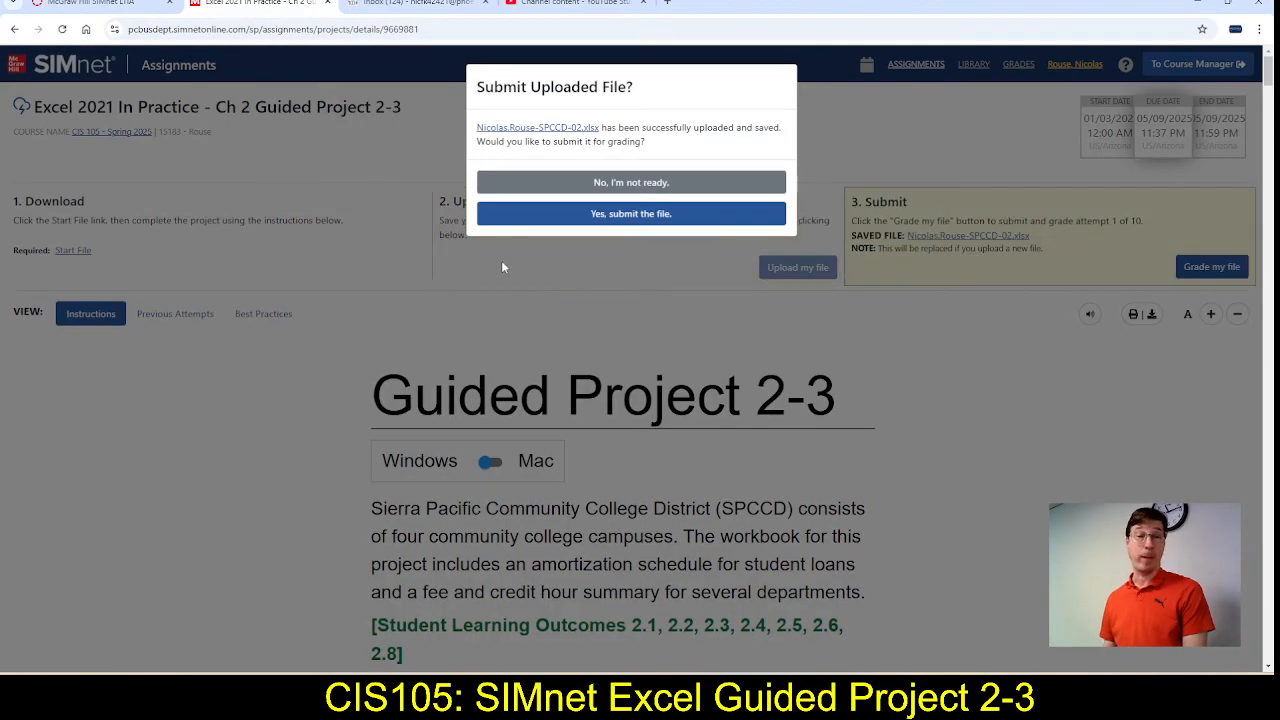
{"action": "left_click", "coordinate": [563, 218]}
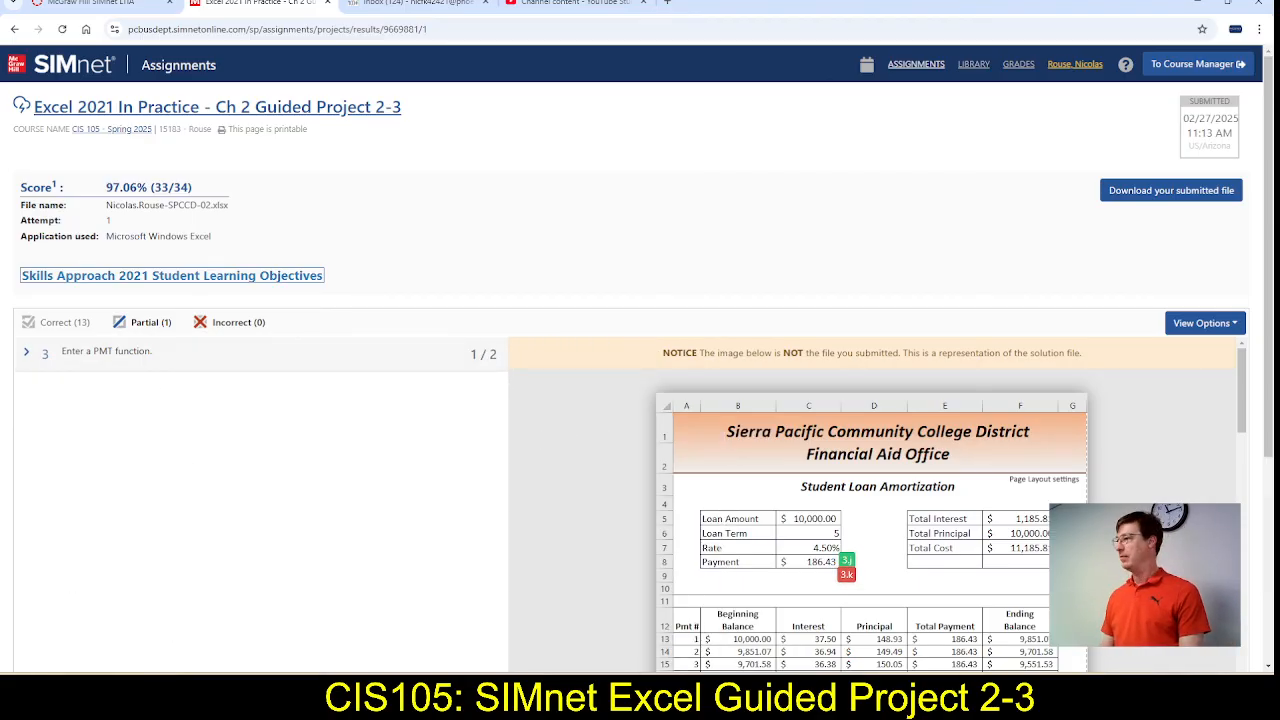
Step: Expand the grading feedback for the PMT function, then switch to Excel and format cell C8 of the Student Loan sheet as Accounting
{"action": "left_click", "coordinate": [66, 358]}
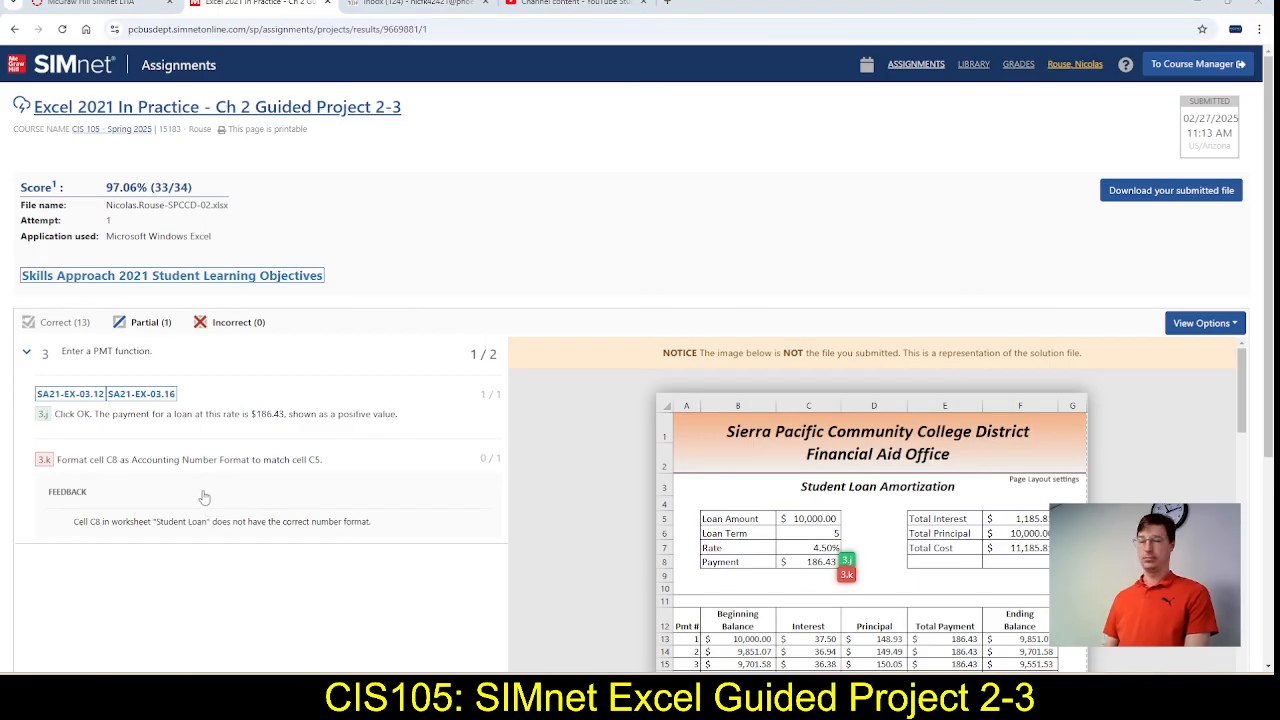
{"action": "key", "text": "alt+Tab"}
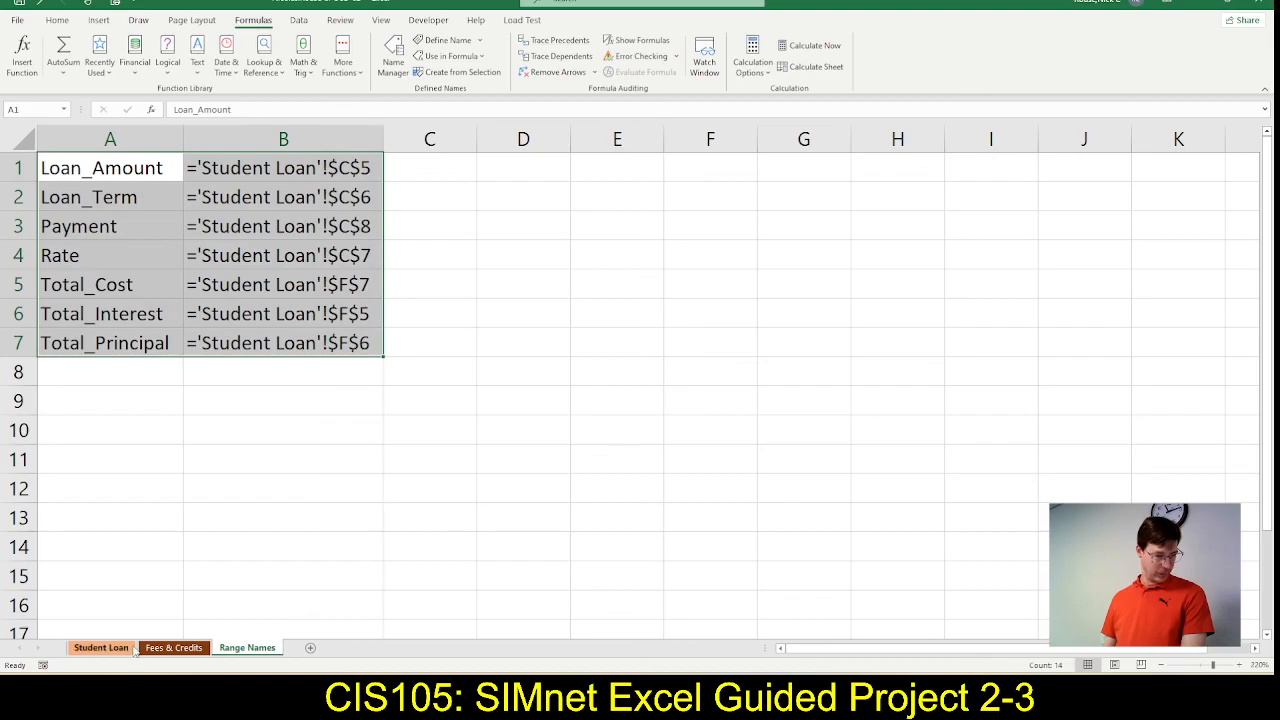
{"action": "left_click", "coordinate": [101, 647]}
{"action": "scroll", "coordinate": [210, 572], "scroll_direction": "up", "scroll_amount": 2}
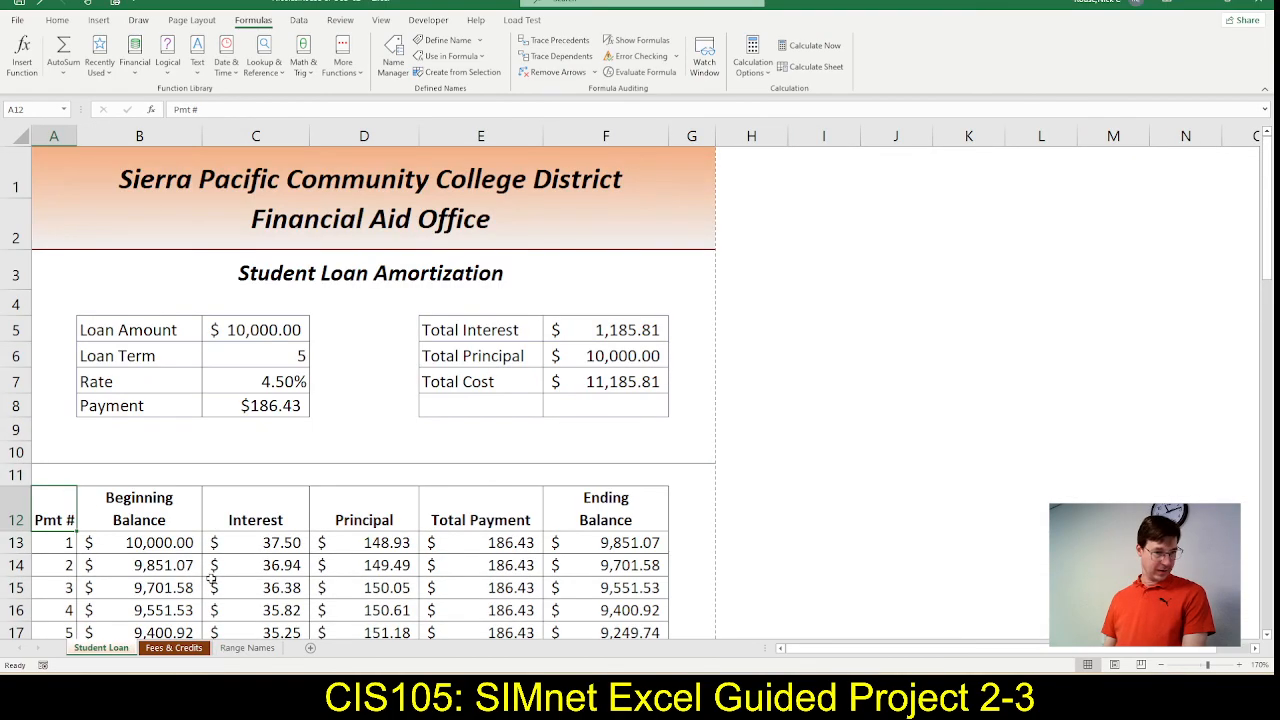
{"action": "left_click", "coordinate": [236, 405]}
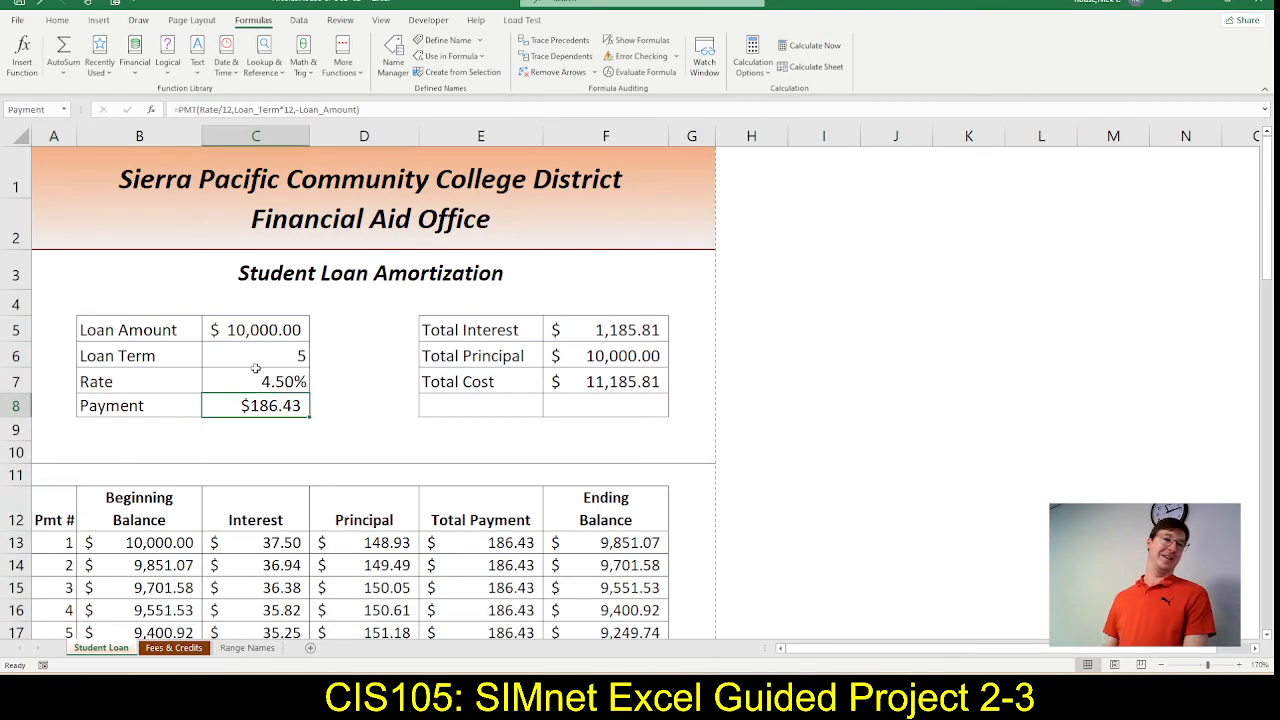
{"action": "left_click", "coordinate": [57, 20]}
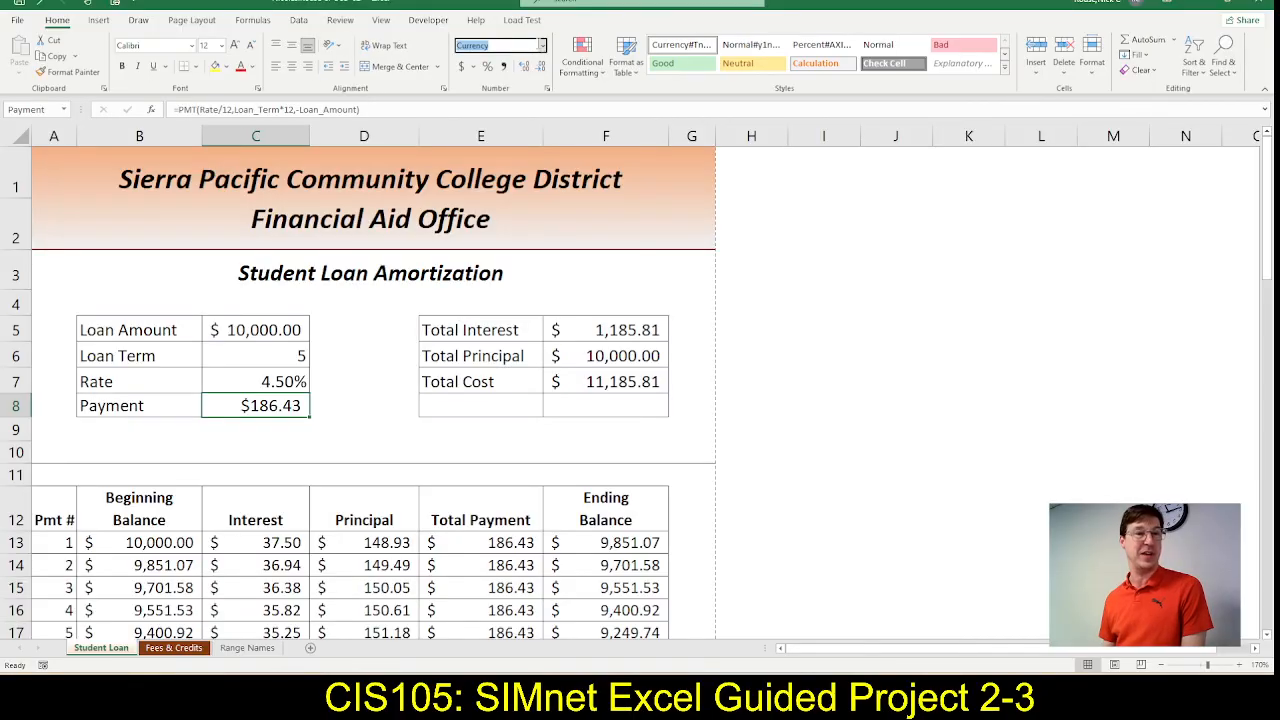
{"action": "left_click", "coordinate": [541, 45]}
{"action": "left_click", "coordinate": [500, 134]}
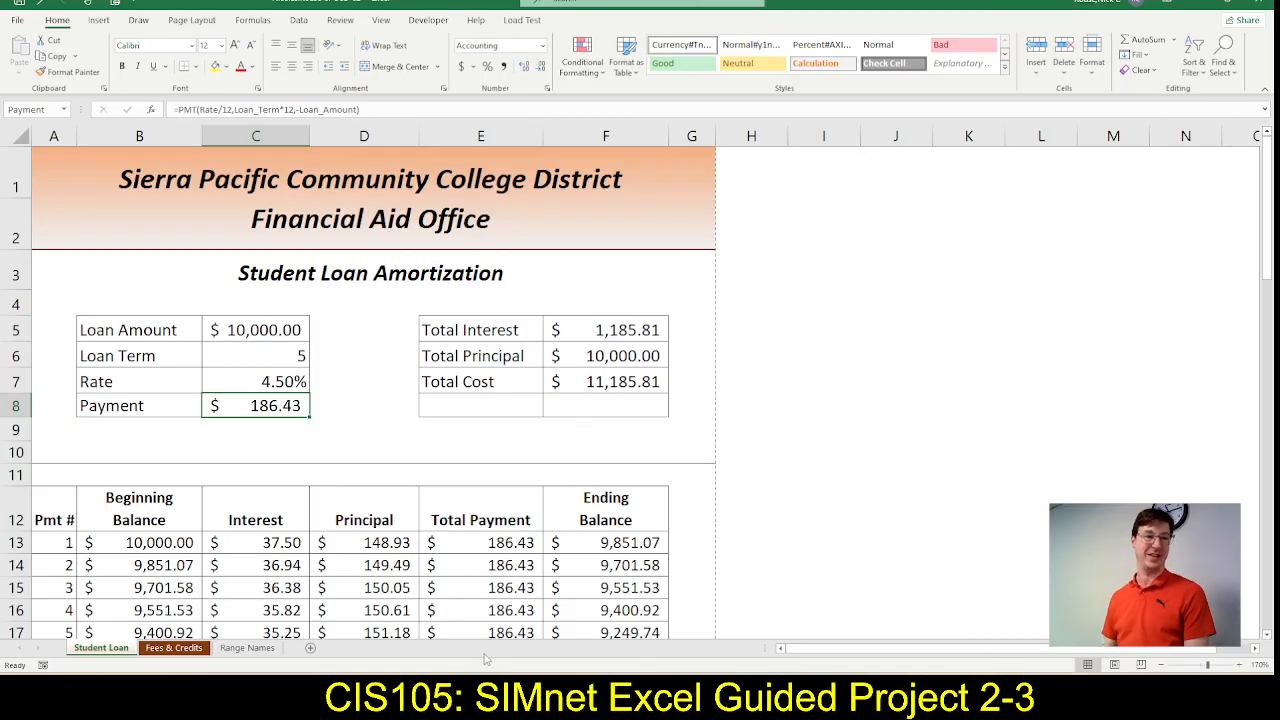
Step: Switch to SIMnet, reopen the Guided Project 2-3 page, upload the corrected SPCCD-02 workbook and submit it for another grading attempt
{"action": "key", "text": "alt+Tab"}
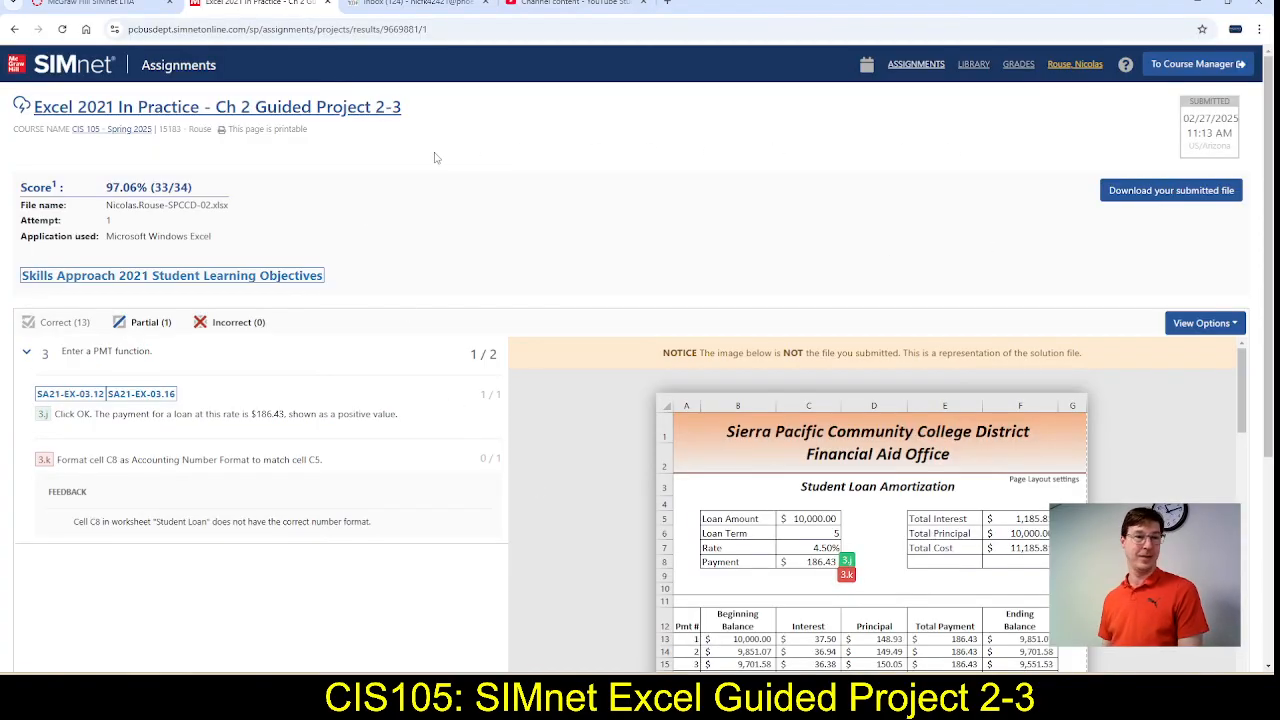
{"action": "left_click", "coordinate": [382, 113]}
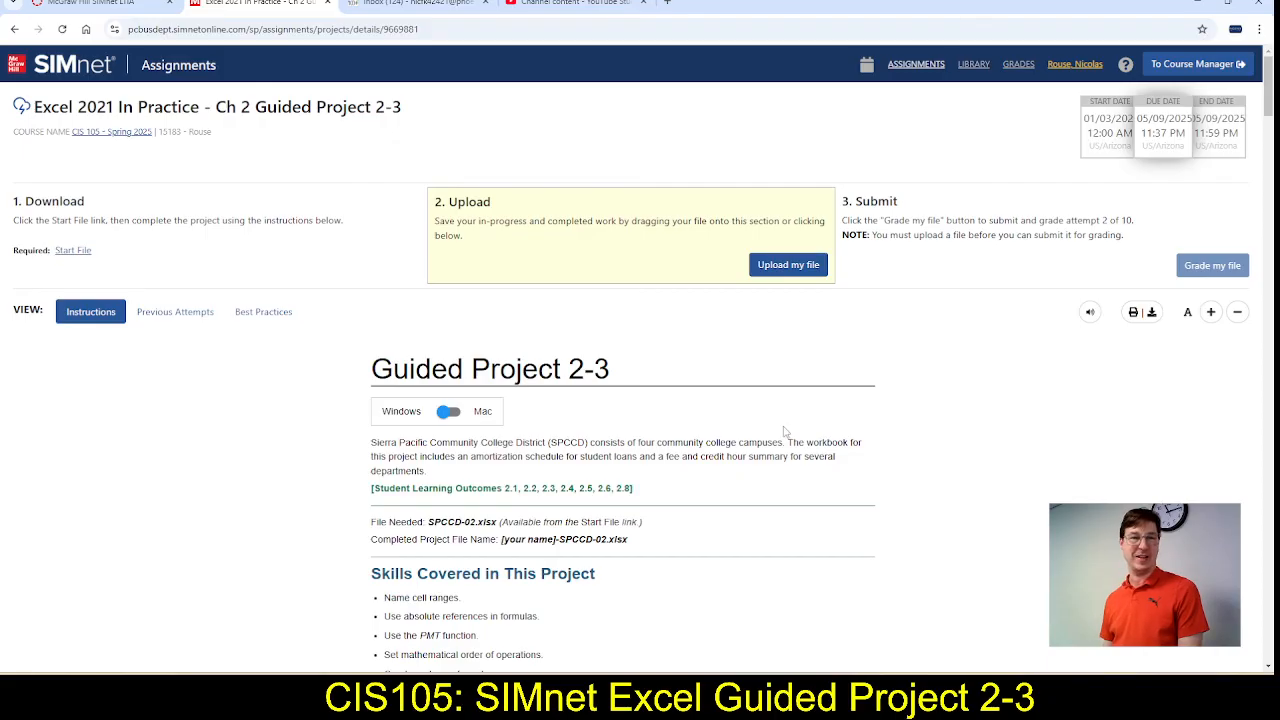
{"action": "left_click", "coordinate": [779, 265]}
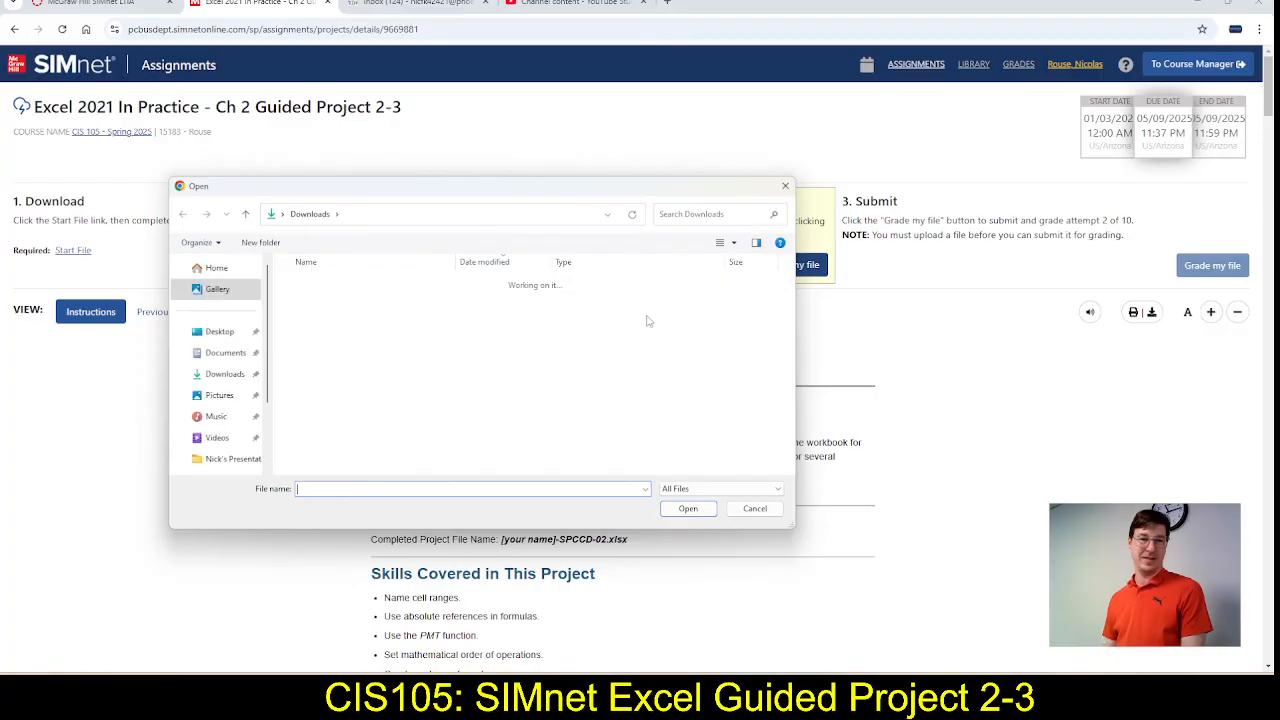
{"action": "double_click", "coordinate": [400, 301]}
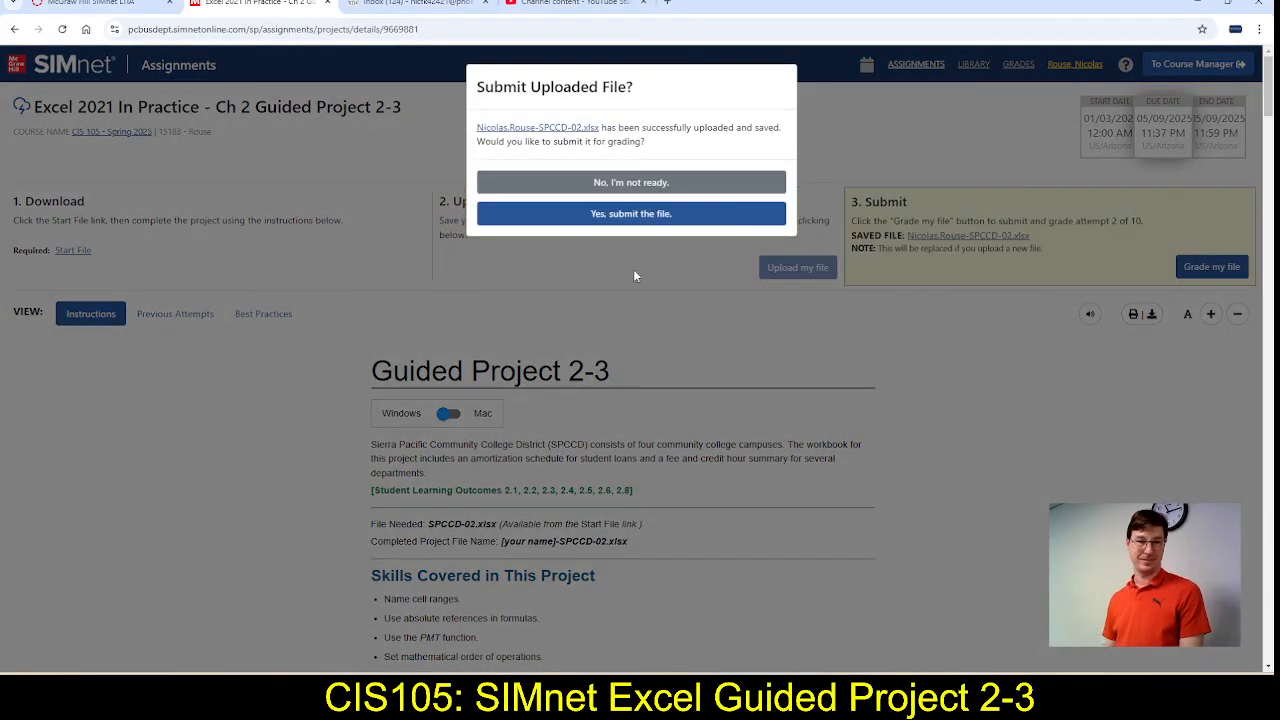
{"action": "left_click", "coordinate": [630, 214]}
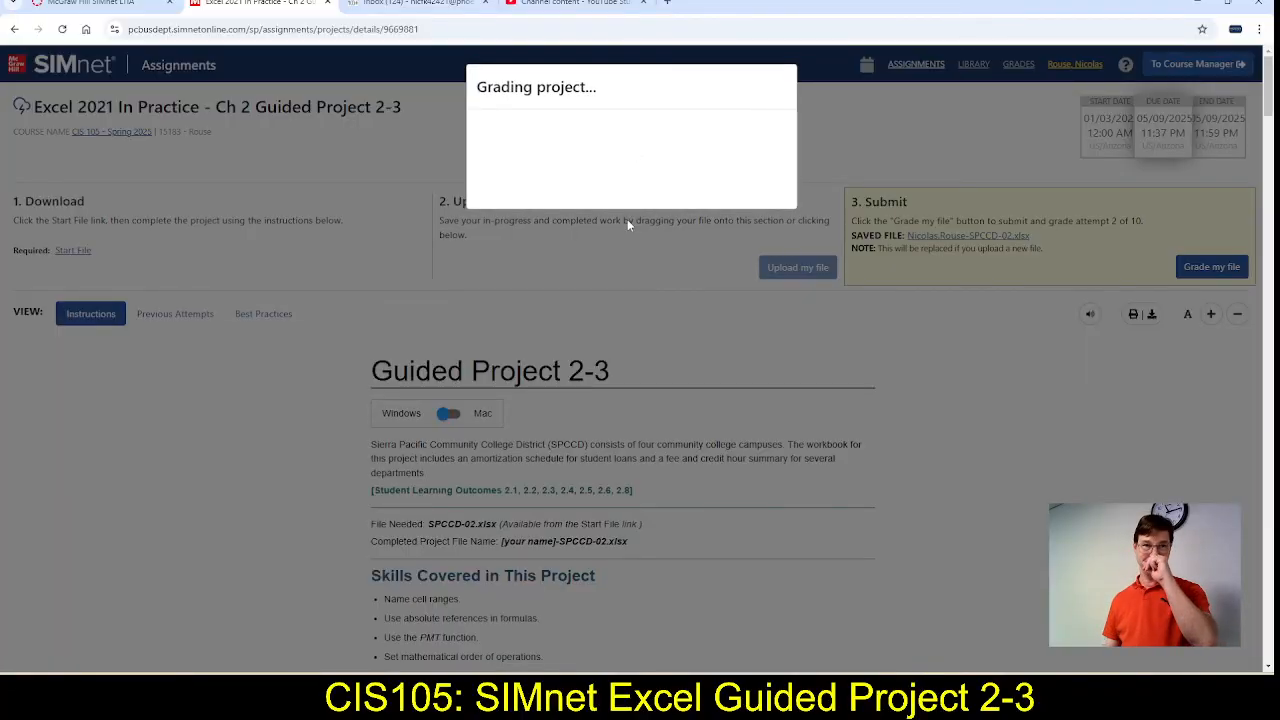